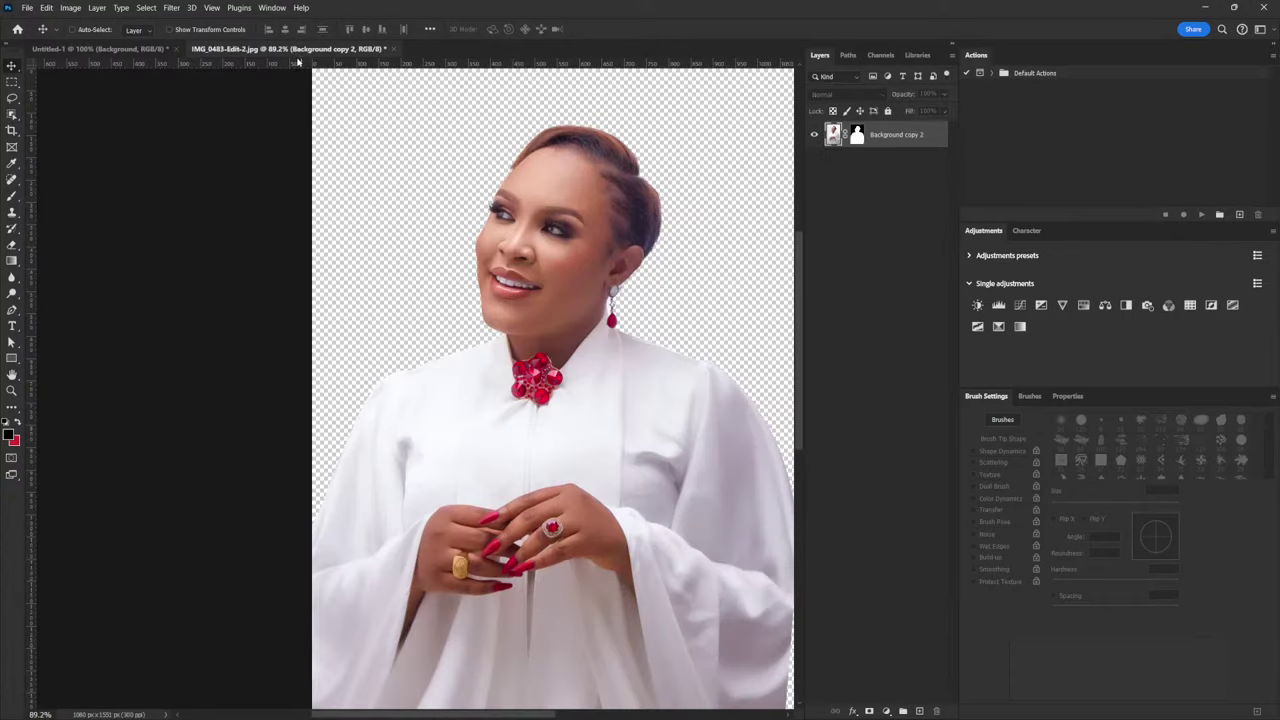
Compare the IMG_0483 portrait with Untitled-1, then add Layer 11 above its Background
left_click(300, 49)
left_click(125, 49)
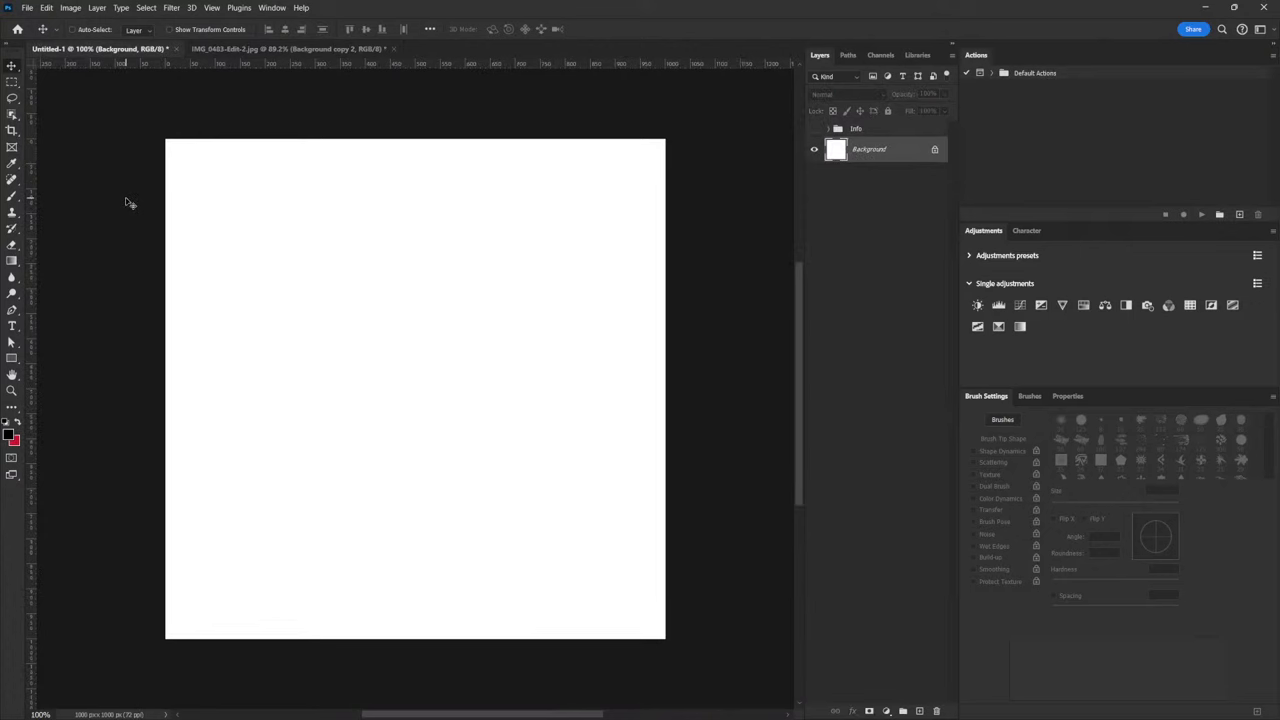
left_click(315, 49)
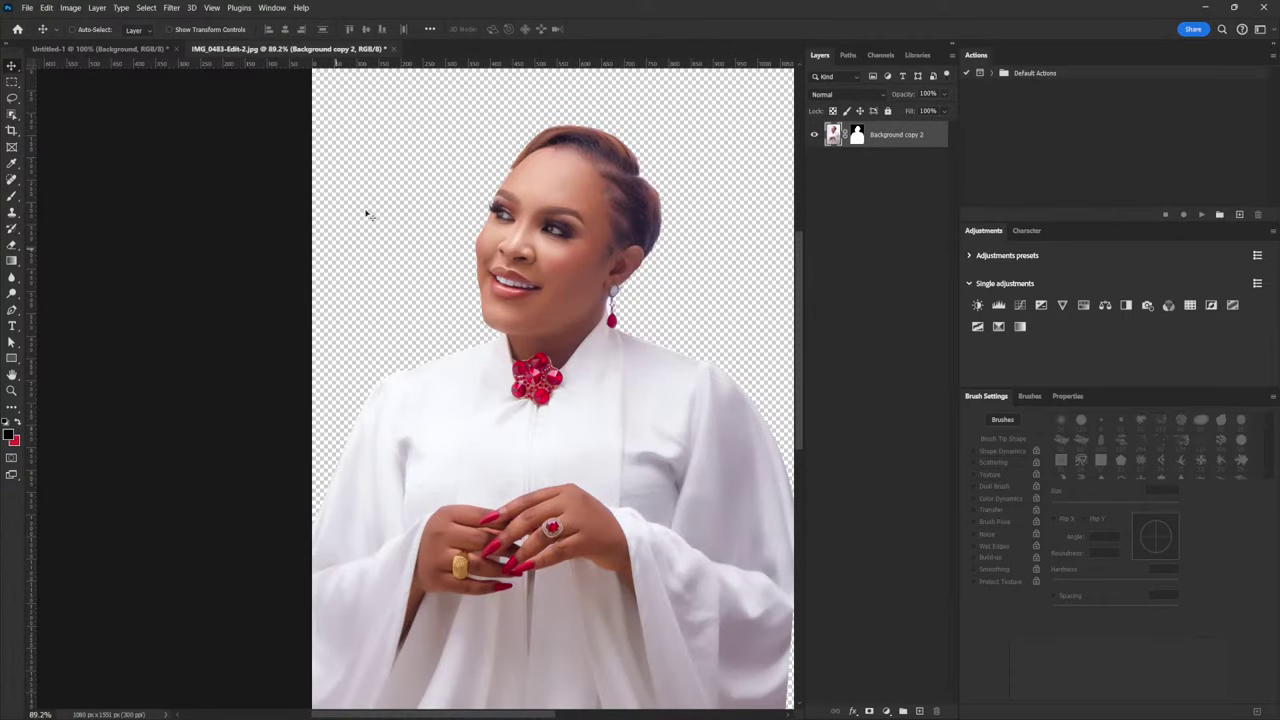
left_click(101, 49)
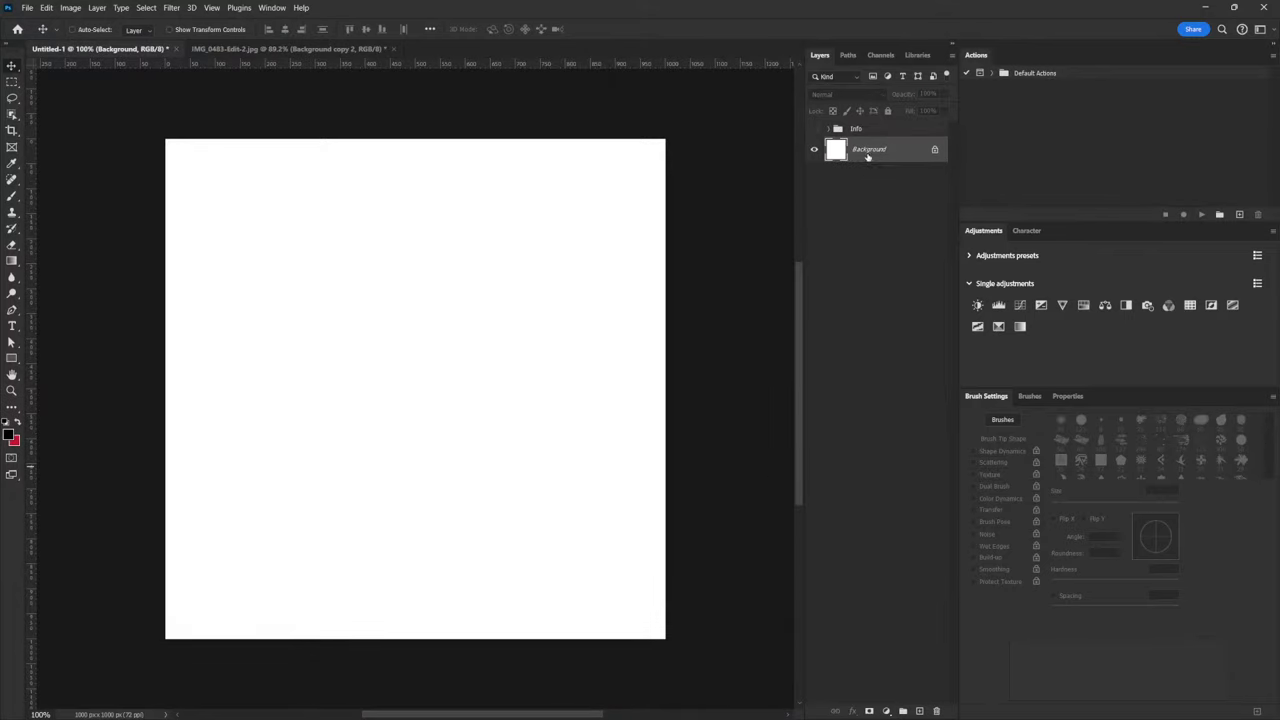
left_click(919, 711)
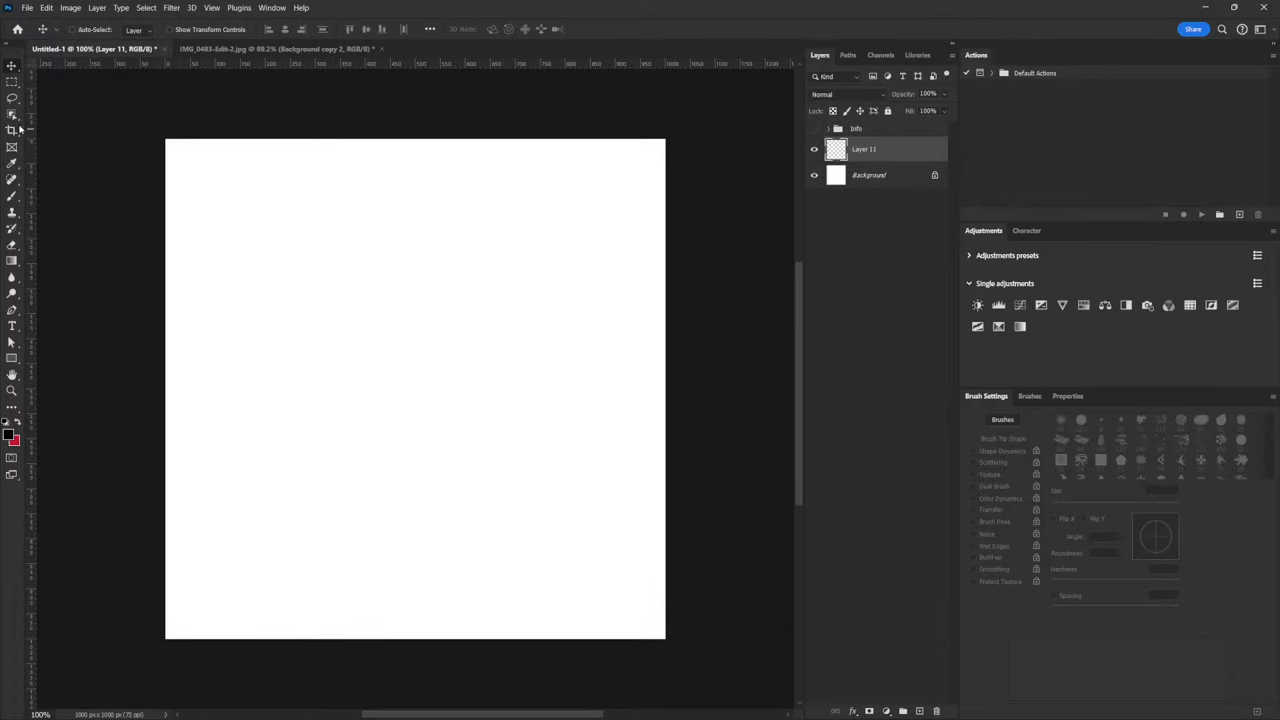
With a thin hard brush, sketch a large rectangular frame on Layer 11
left_click(12, 196)
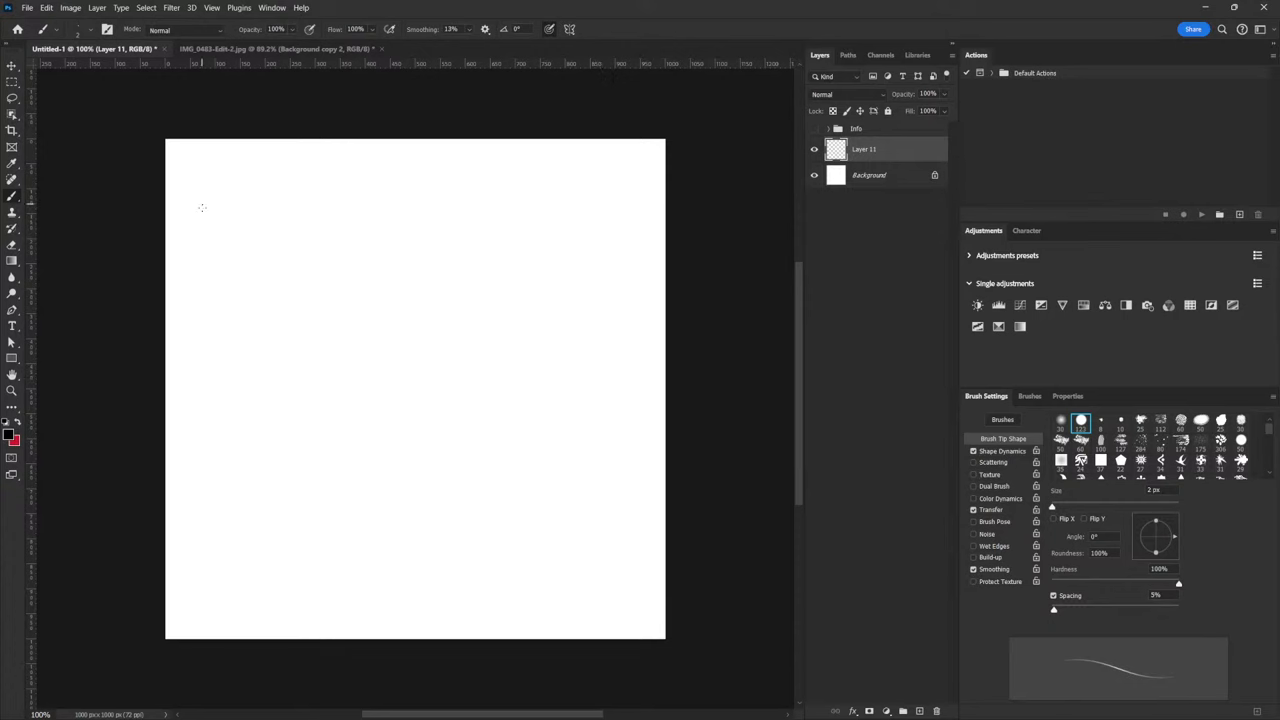
mouse_move(202, 203)
left_mouse_down()
mouse_move(206, 270)
mouse_move(390, 218)
left_mouse_up()
mouse_move(204, 256)
left_mouse_down()
mouse_move(216, 376)
mouse_move(390, 378)
left_mouse_up()
mouse_move(362, 212)
left_mouse_down()
mouse_move(390, 217)
mouse_move(472, 360)
left_mouse_up()
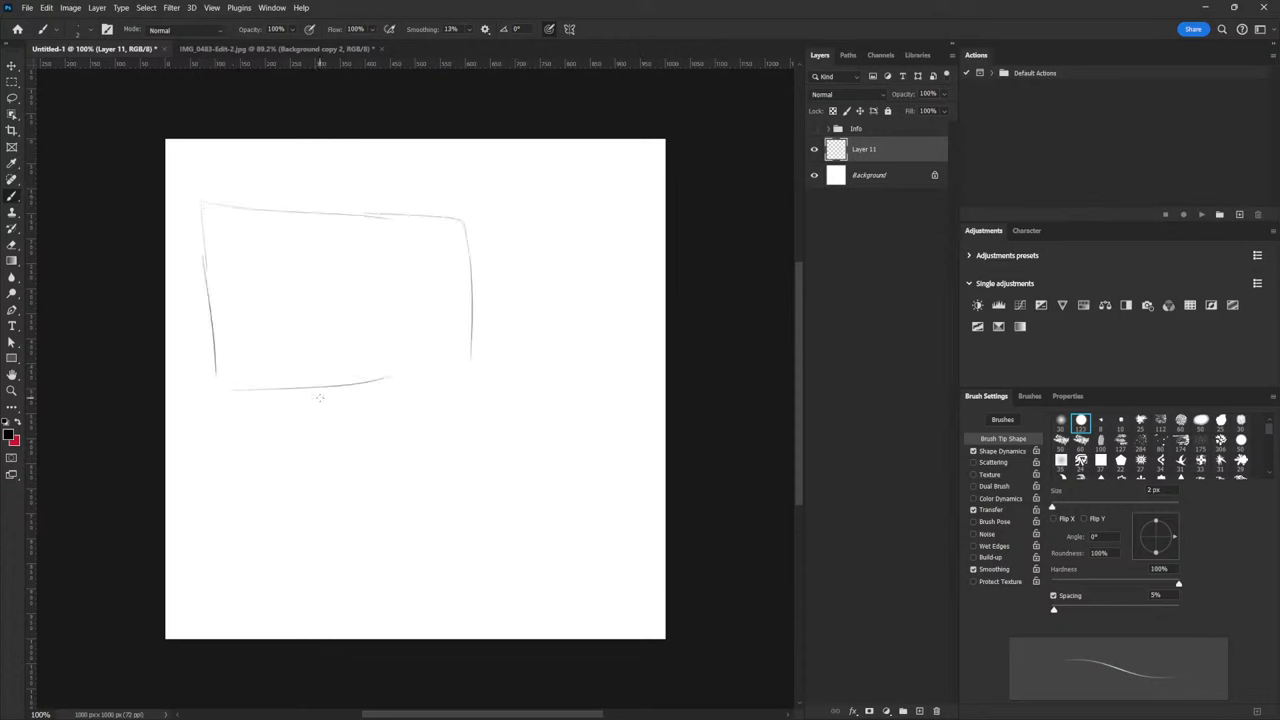
left_click_drag(319, 398, 426, 395)
left_click_drag(472, 322, 460, 356)
Sketch an oval head and shoulders right of the frame, with a pointer line toward it
mouse_move(530, 498)
left_mouse_down()
mouse_move(540, 374)
mouse_move(560, 378)
mouse_move(515, 384)
left_mouse_up()
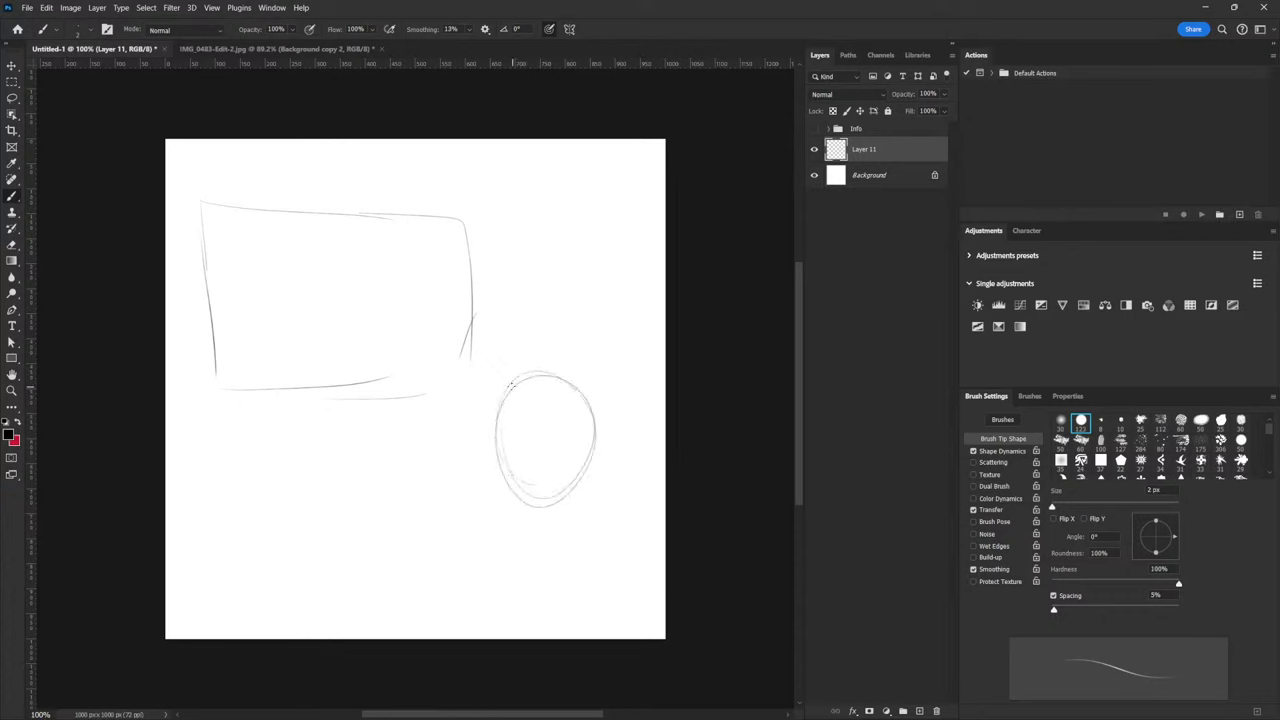
left_click_drag(478, 508, 465, 630)
left_click_drag(582, 498, 656, 628)
left_click_drag(482, 528, 468, 632)
left_click_drag(618, 542, 655, 636)
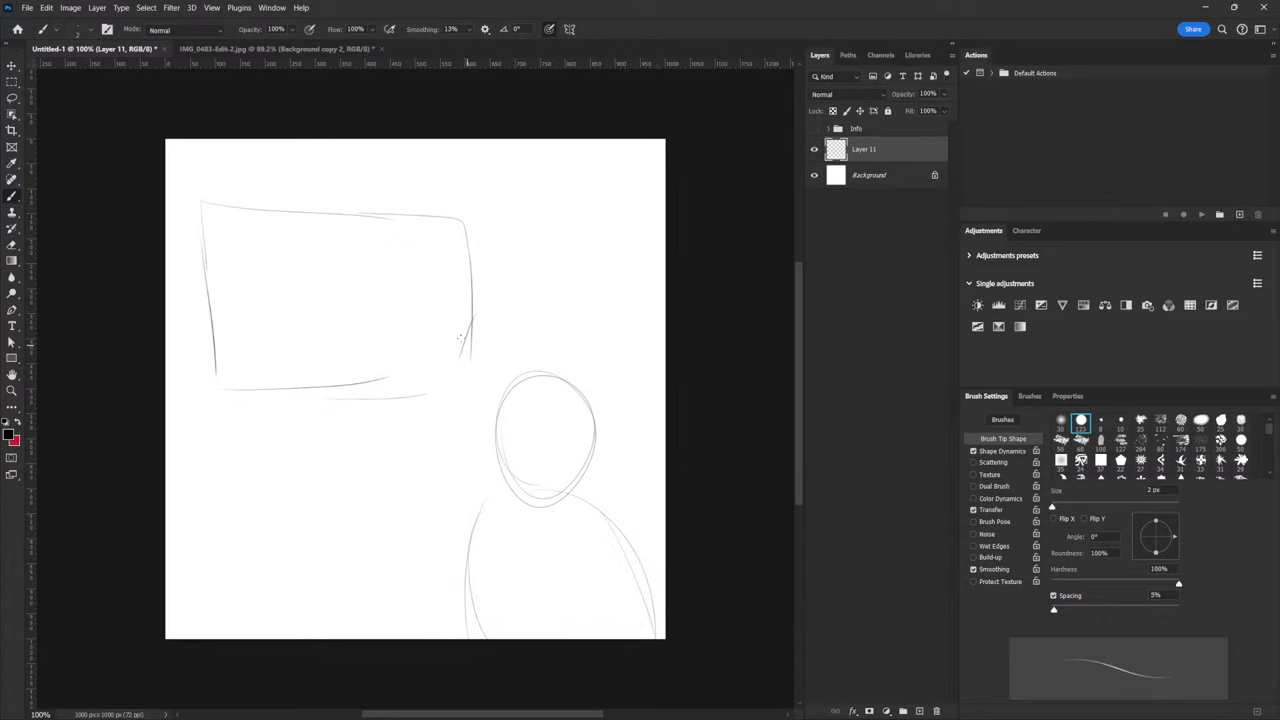
left_click_drag(484, 396, 416, 333)
Re-stroke the left, top, right and bottom edges of the large frame
left_click_drag(205, 256, 207, 318)
mouse_move(204, 224)
left_mouse_down()
mouse_move(207, 311)
mouse_move(191, 212)
mouse_move(460, 236)
left_mouse_up()
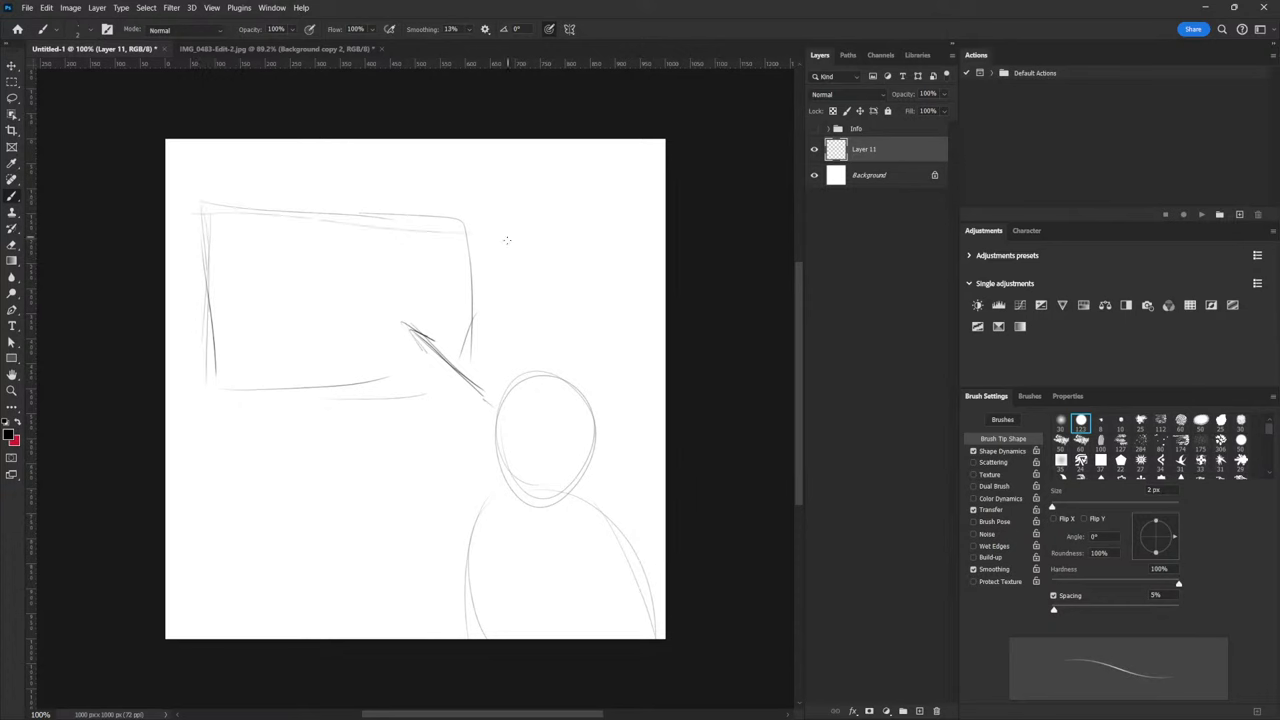
left_click_drag(368, 214, 470, 202)
left_click_drag(465, 250, 465, 360)
left_click_drag(184, 390, 440, 384)
Sketch two smaller boxes stacked beneath the large frame
mouse_move(226, 420)
left_mouse_down()
mouse_move(226, 469)
mouse_move(233, 421)
mouse_move(380, 426)
left_mouse_up()
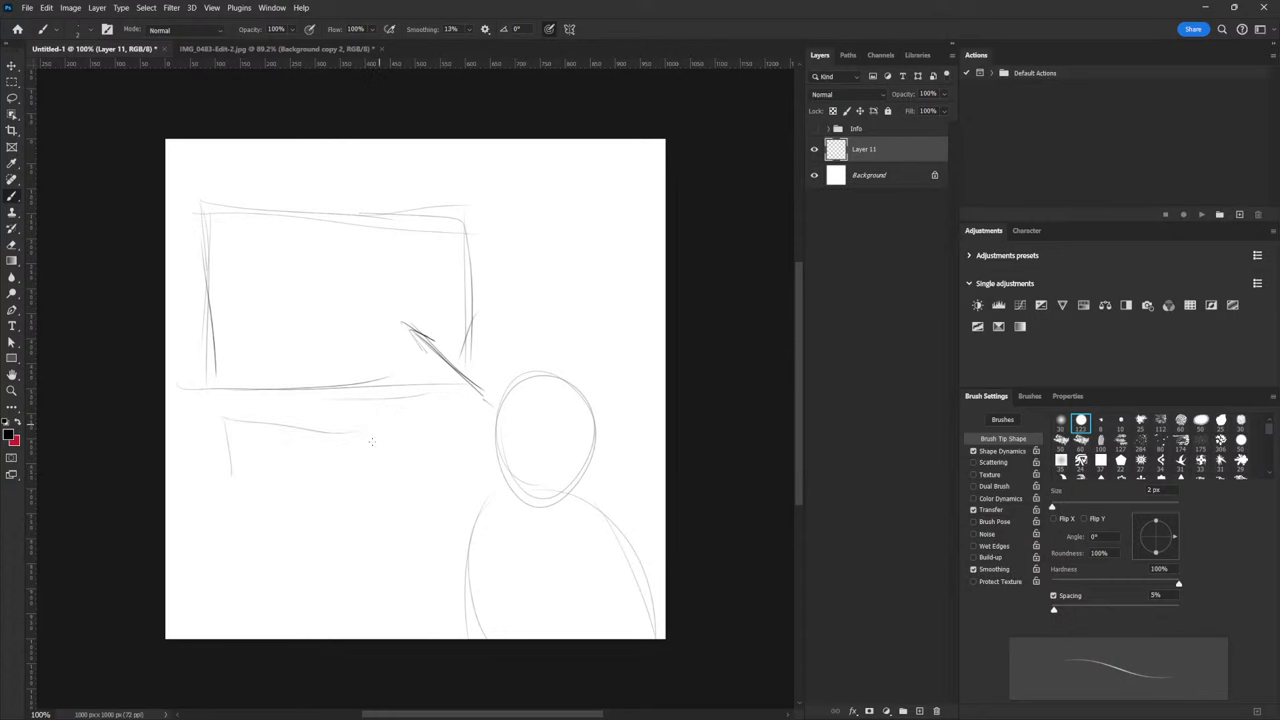
left_click_drag(236, 491, 388, 484)
left_click_drag(378, 420, 386, 484)
left_click_drag(226, 424, 391, 425)
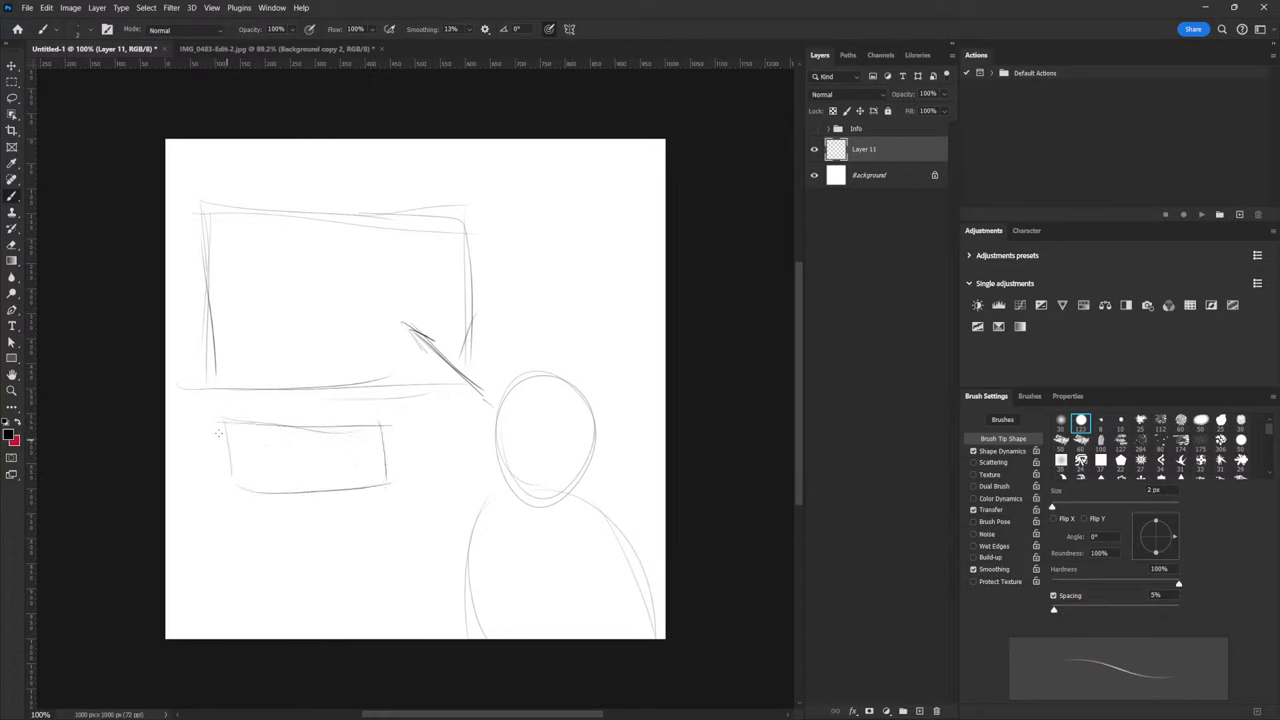
mouse_move(215, 426)
left_mouse_down()
mouse_move(222, 490)
mouse_move(310, 500)
left_mouse_up()
mouse_move(231, 518)
left_mouse_down()
mouse_move(234, 560)
mouse_move(306, 524)
left_mouse_up()
left_click_drag(224, 566, 300, 568)
left_click_drag(306, 524, 300, 560)
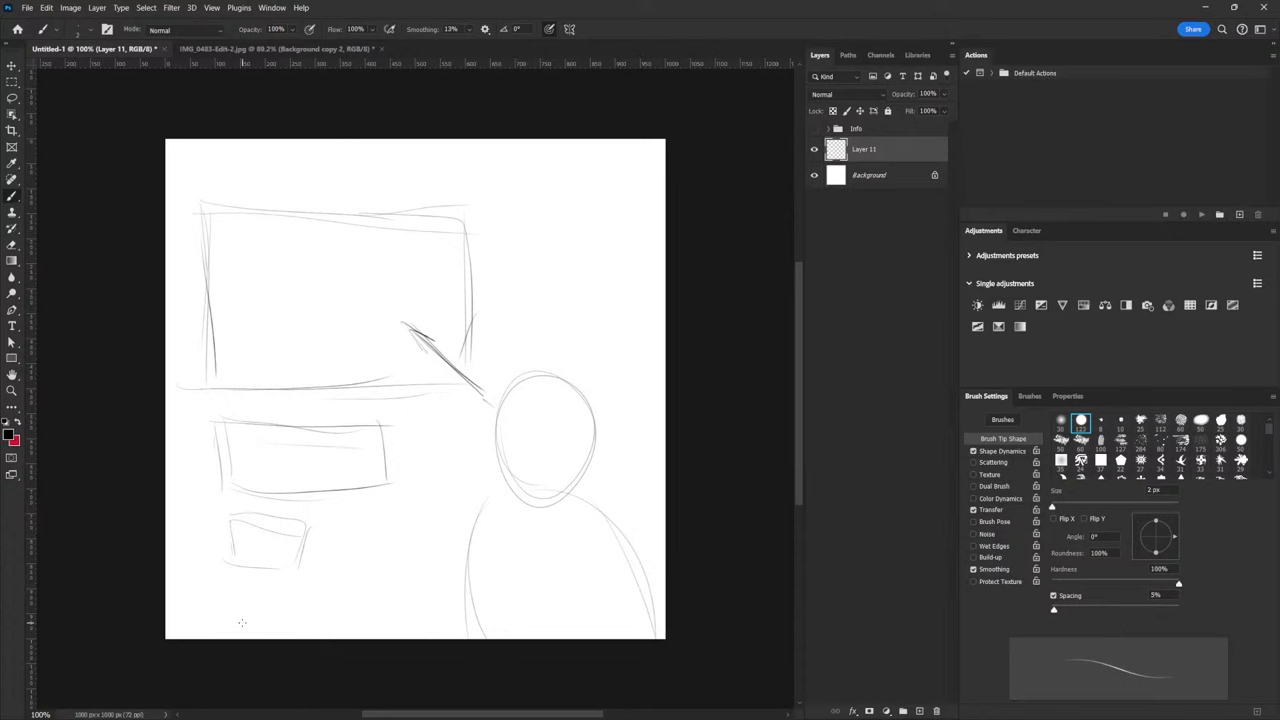
Drag the cut-out portrait into Untitled-1 and convert it to a smart object
left_click(310, 50)
left_click(12, 65)
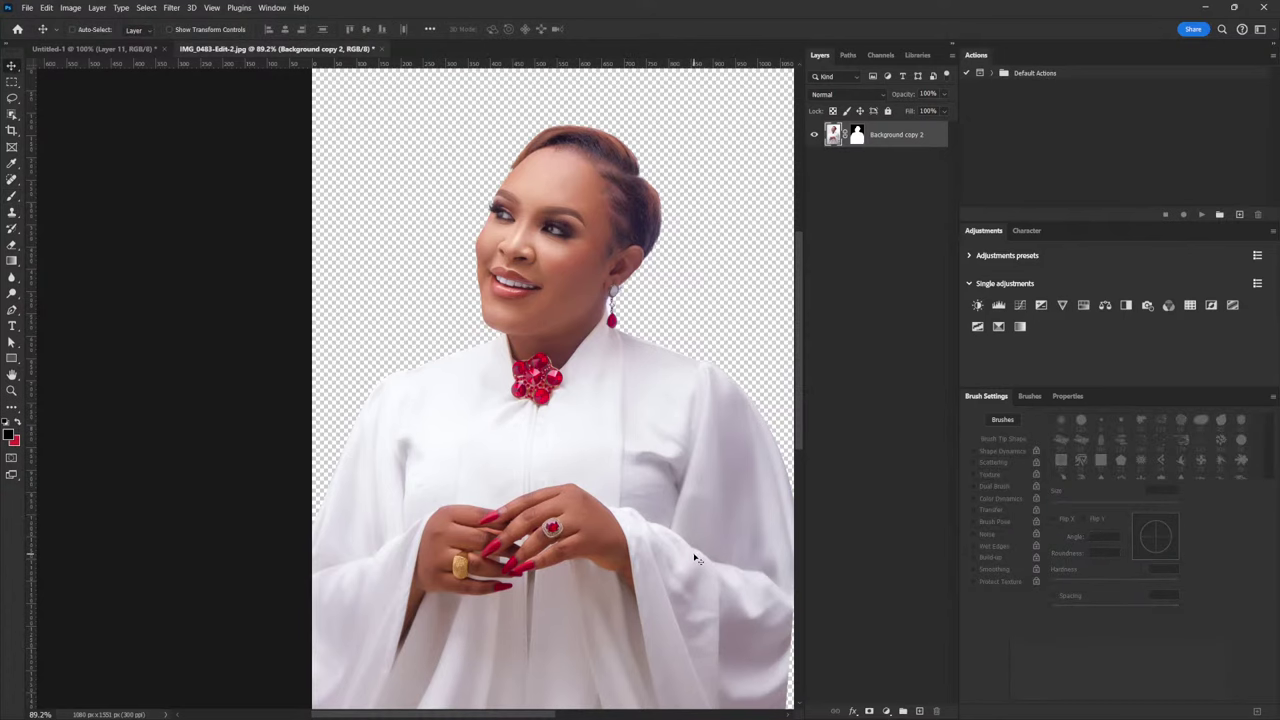
mouse_move(557, 190)
left_mouse_down()
mouse_move(462, 186)
mouse_move(200, 94)
mouse_move(145, 60)
left_mouse_up()
left_click(140, 49)
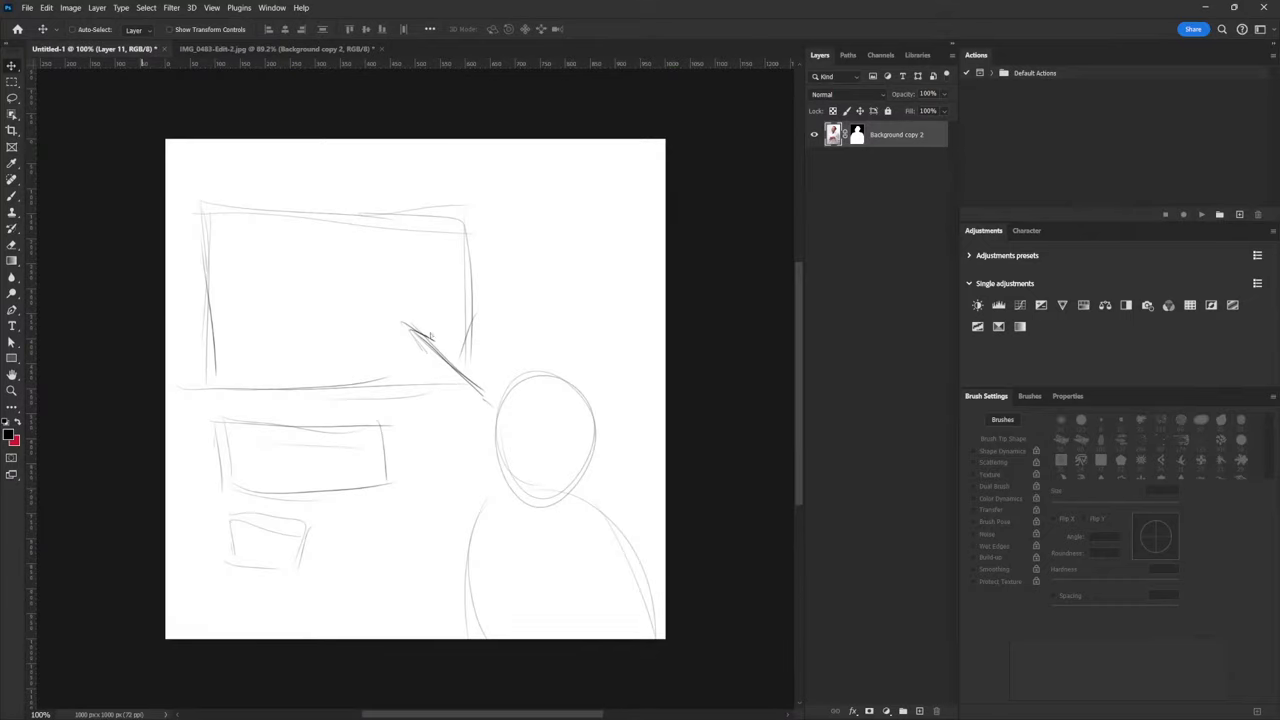
left_click_drag(431, 336, 631, 563)
left_click_drag(526, 343, 589, 354)
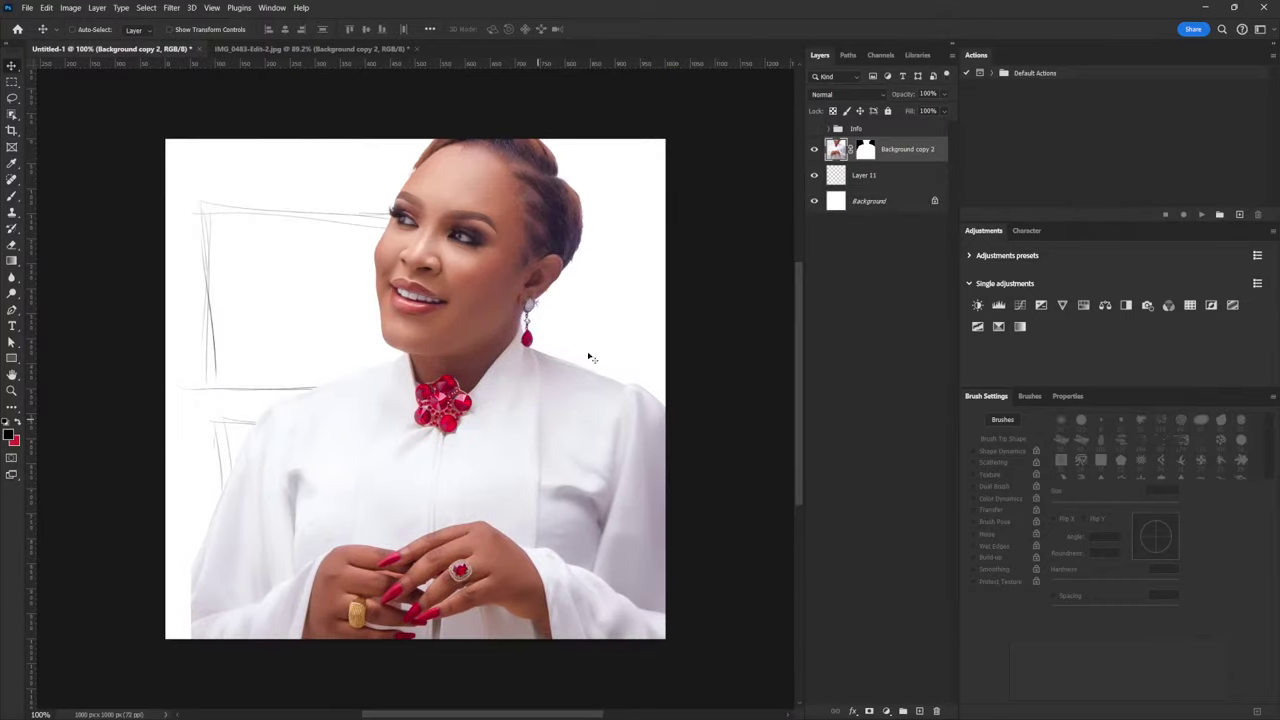
right_click(900, 156)
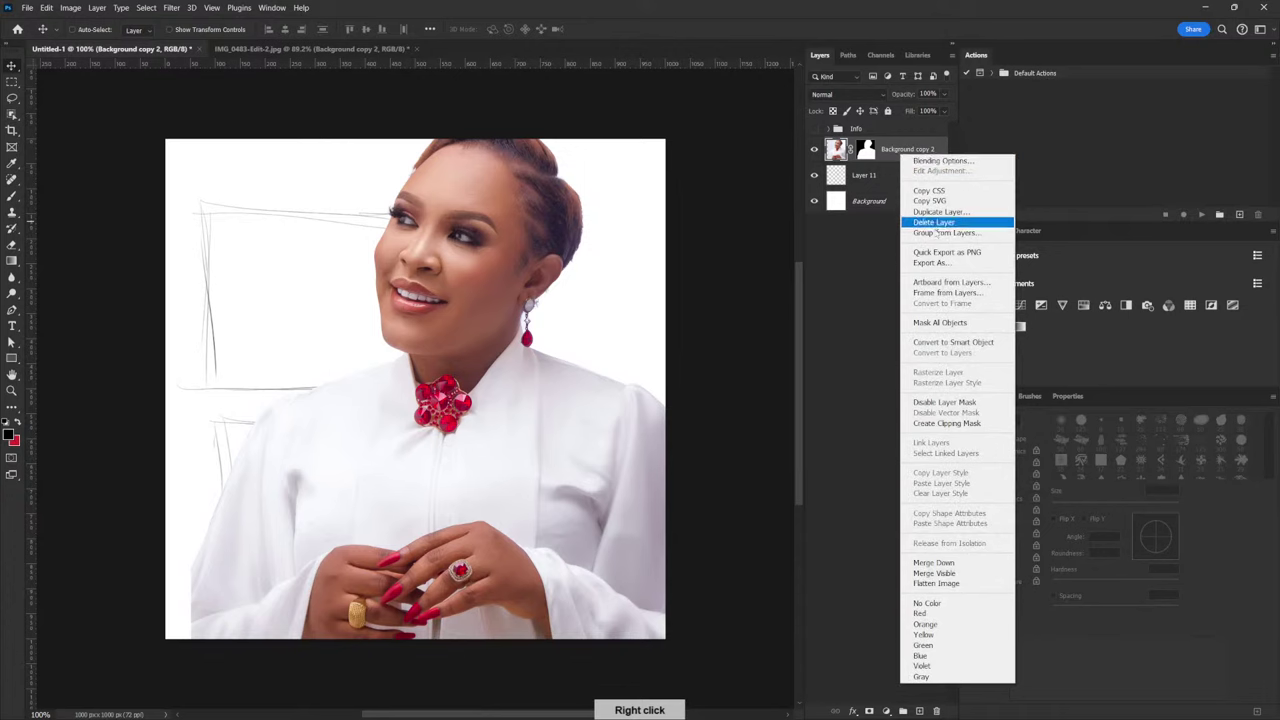
left_click(952, 342)
Scale the portrait to about 56% and place it at the canvas's lower right
left_click_drag(531, 320, 556, 374)
key("ctrl+t")
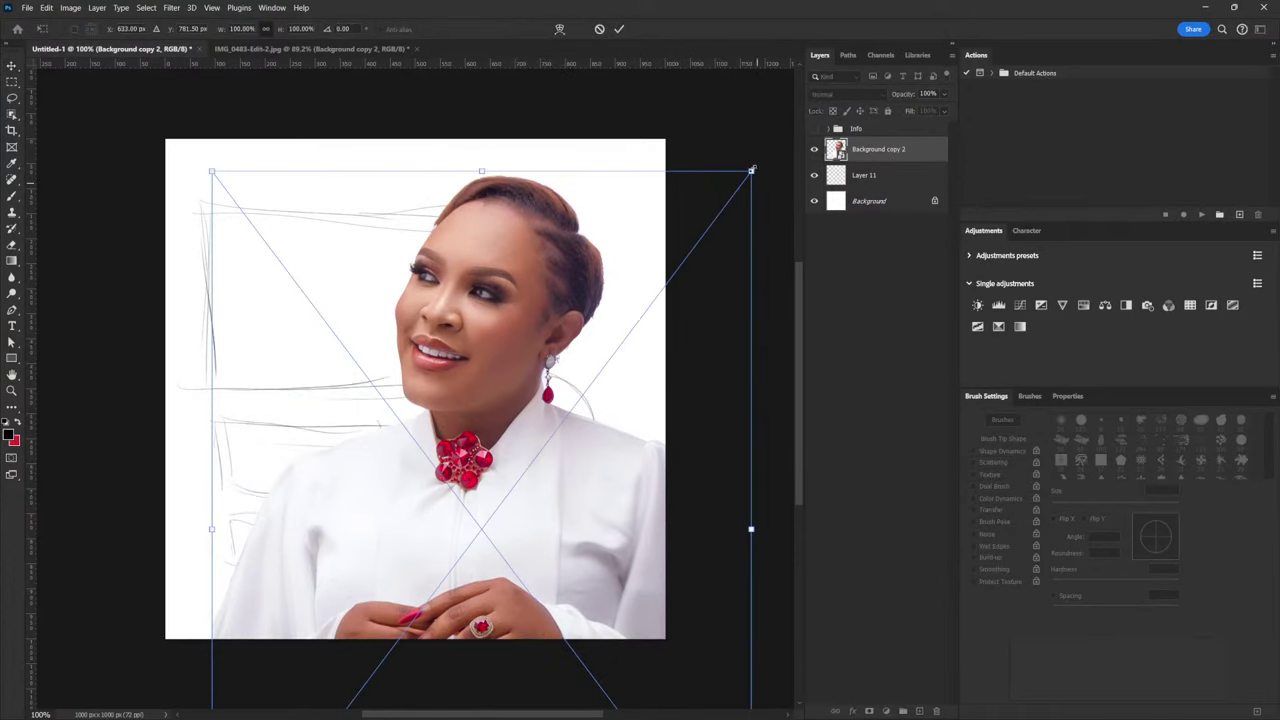
left_click_drag(751, 170, 593, 312)
left_click_drag(557, 445, 606, 417)
left_click_drag(672, 314, 653, 340)
left_click_drag(600, 395, 594, 427)
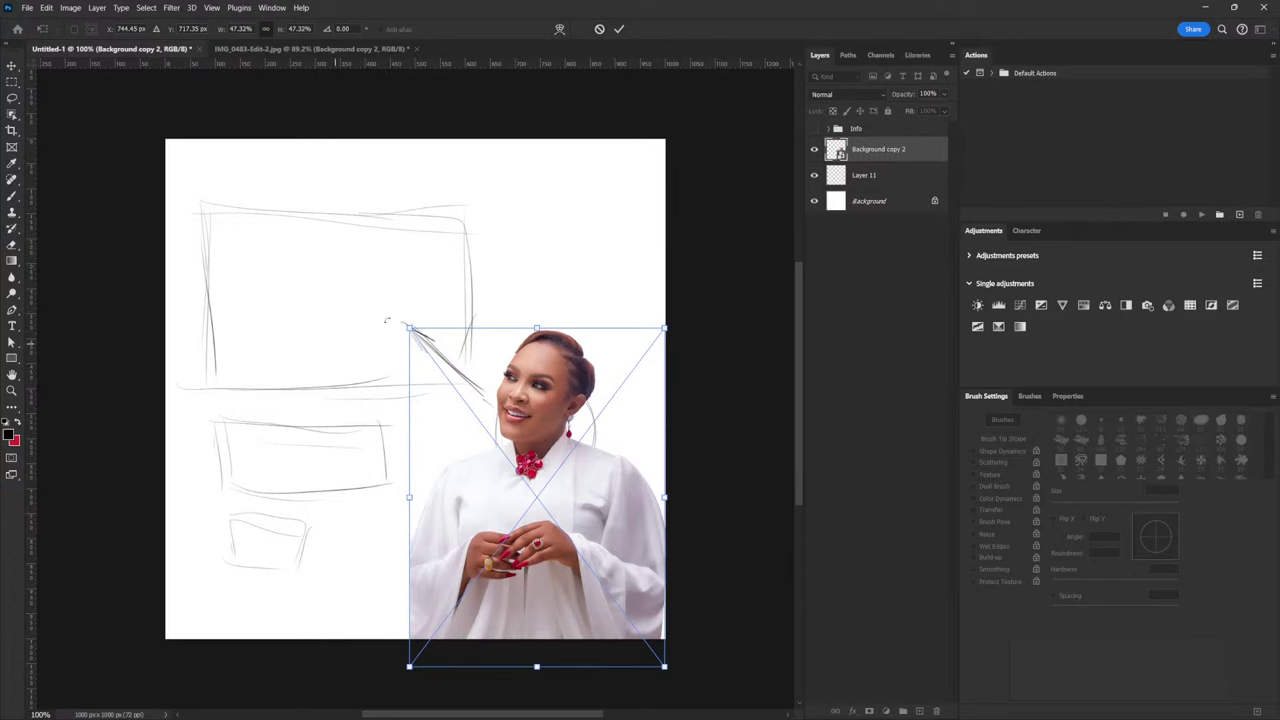
left_click_drag(666, 325, 707, 271)
left_click_drag(410, 271, 408, 268)
left_click_drag(617, 505, 607, 506)
key("shift+Left")
left_click_drag(622, 577, 630, 593)
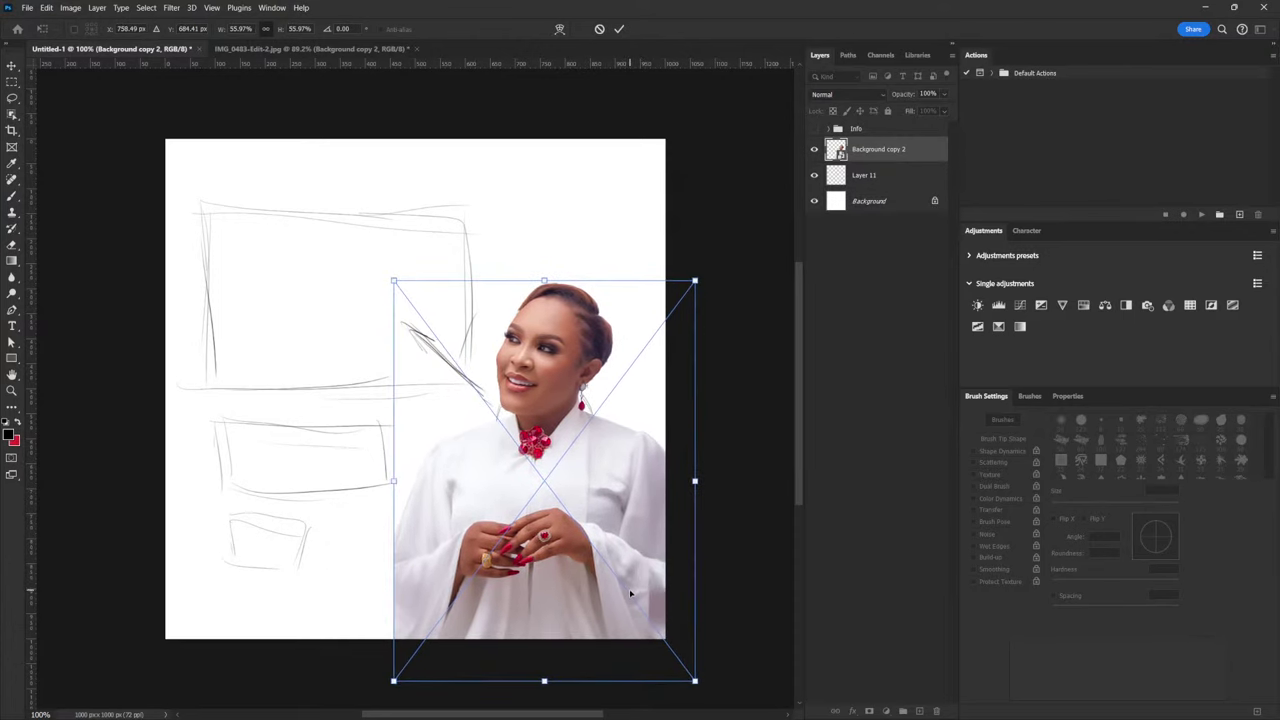
key("Return")
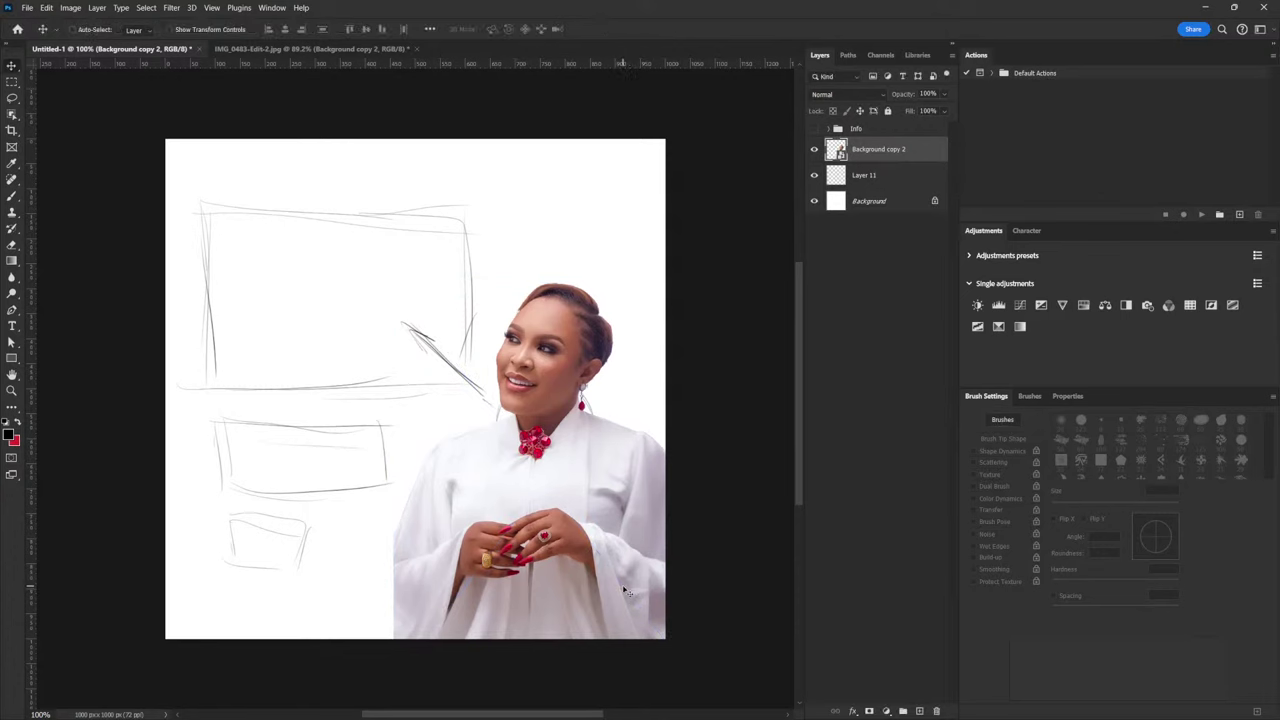
Hide Layer 11's sketch and lasso a small patch of the right sleeve on the portrait layer
left_click(813, 175)
left_click(861, 203)
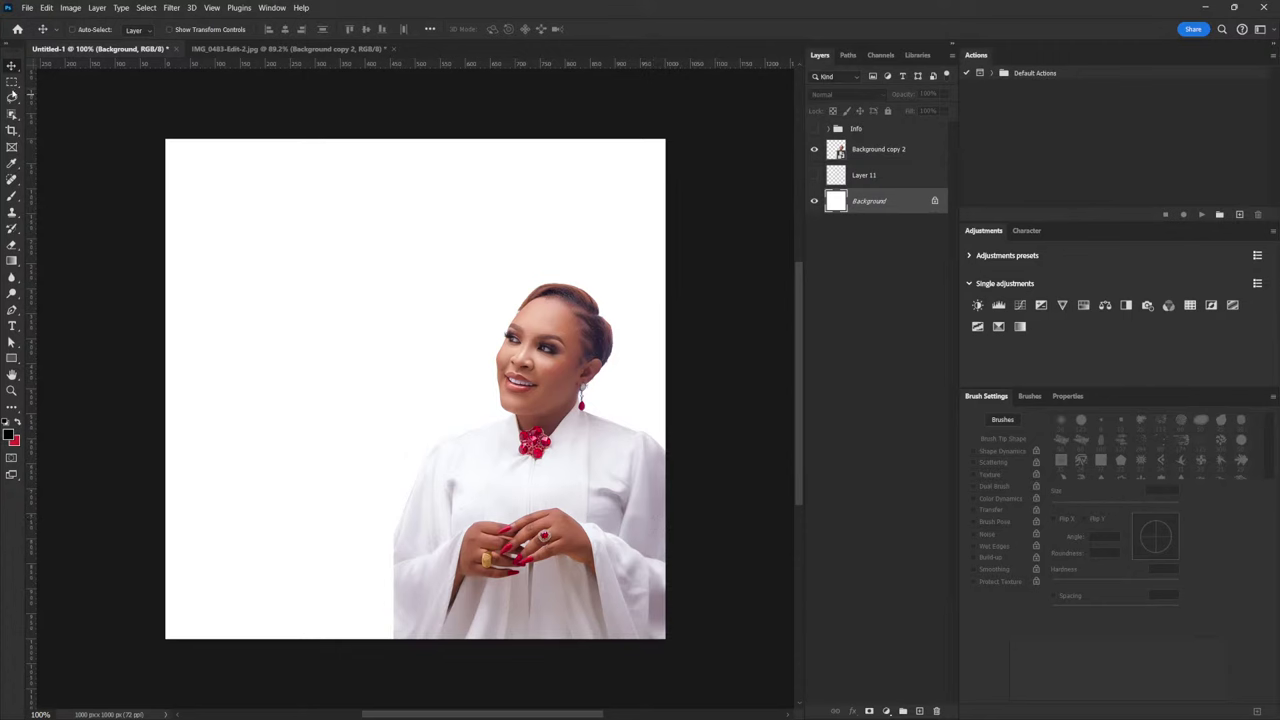
key("l")
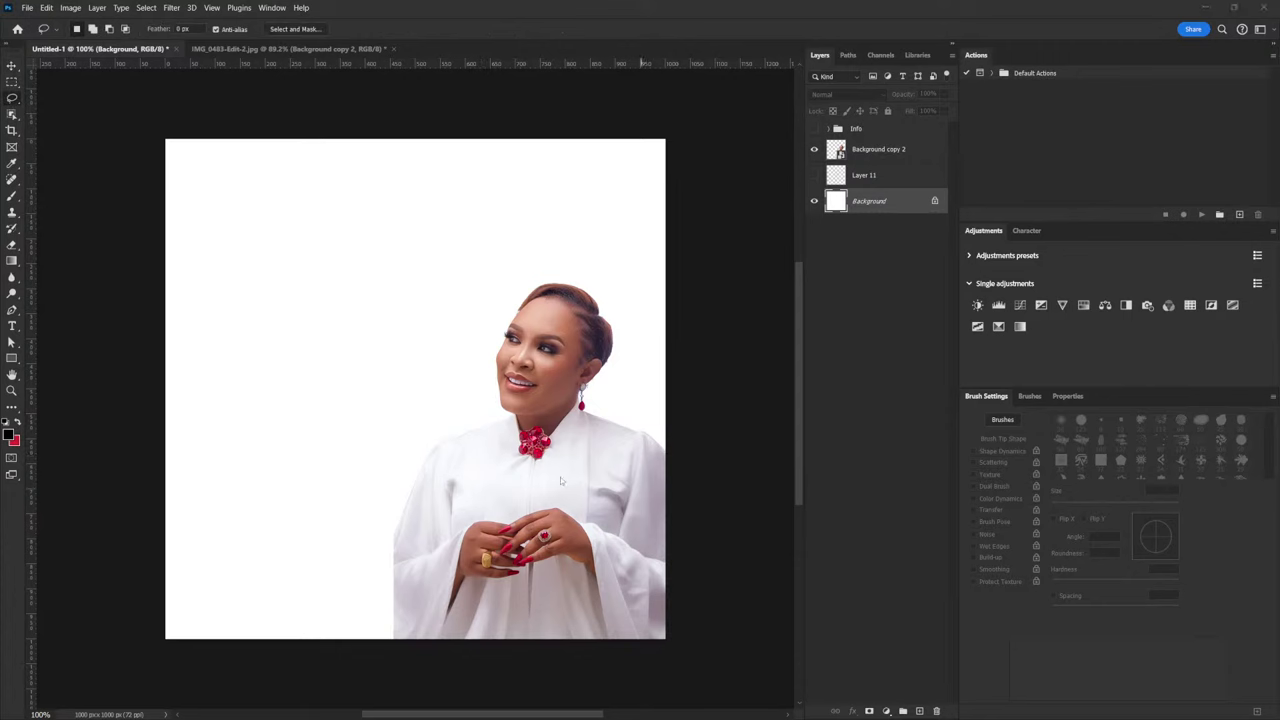
scroll(546, 427, "up", 3)
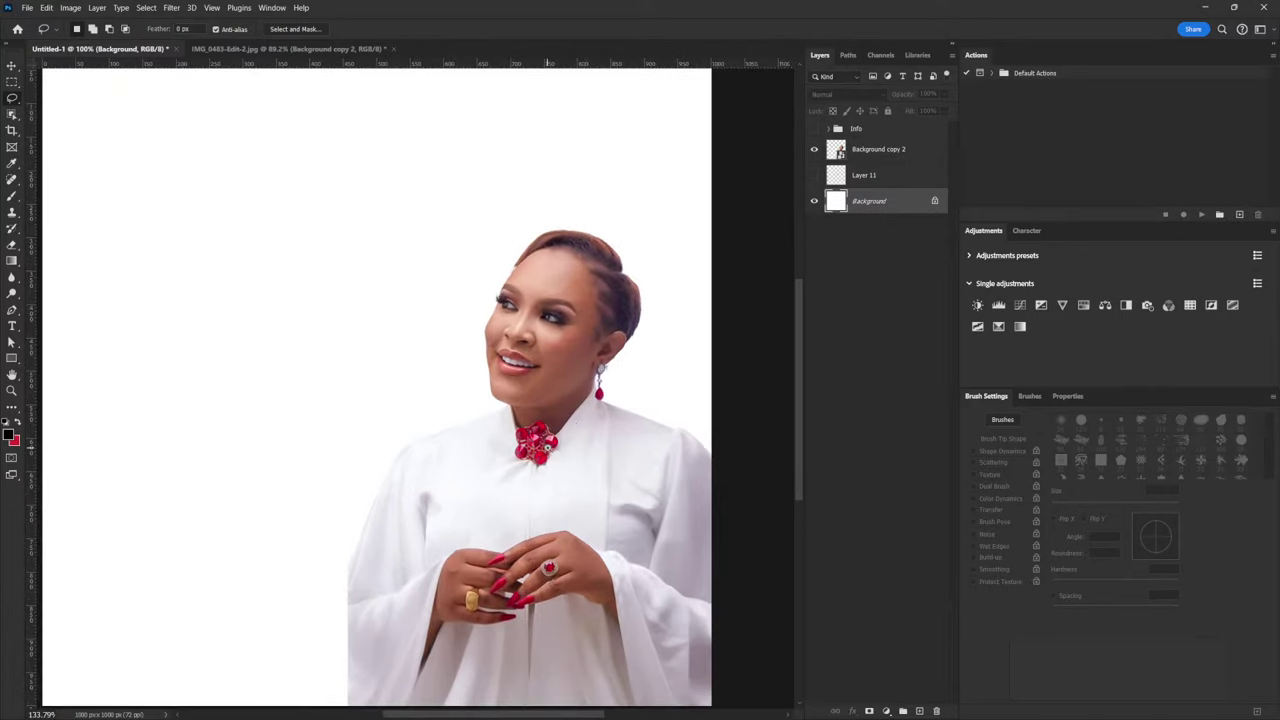
scroll(578, 450, "up", 3)
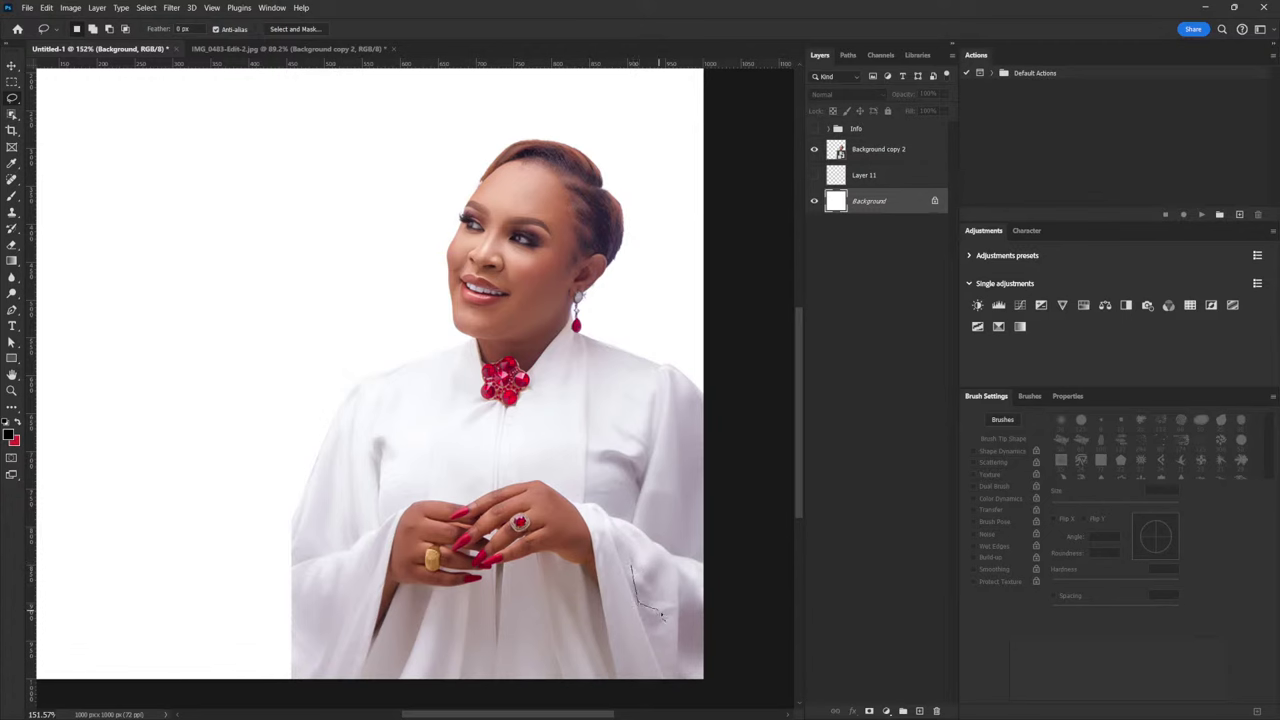
left_click_drag(634, 568, 634, 567)
left_click(866, 153)
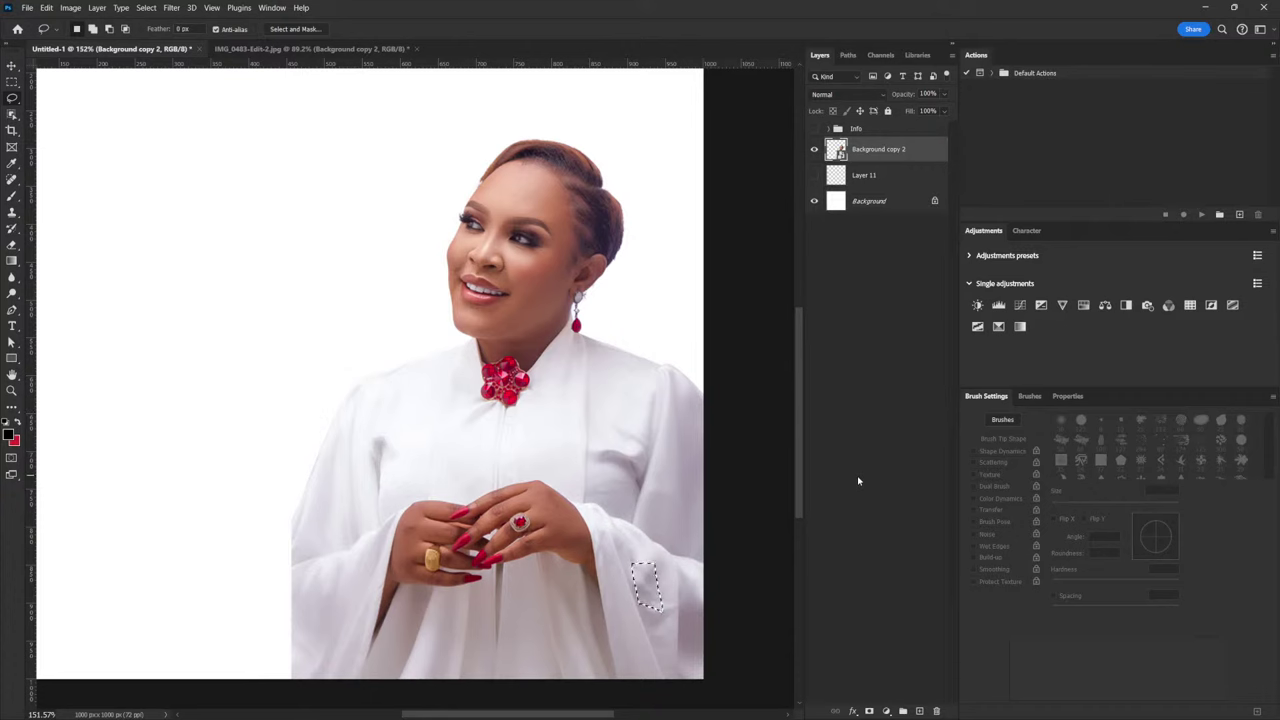
Copy the sleeve patch onto a new layer, Layer 12
key("ctrl+j")
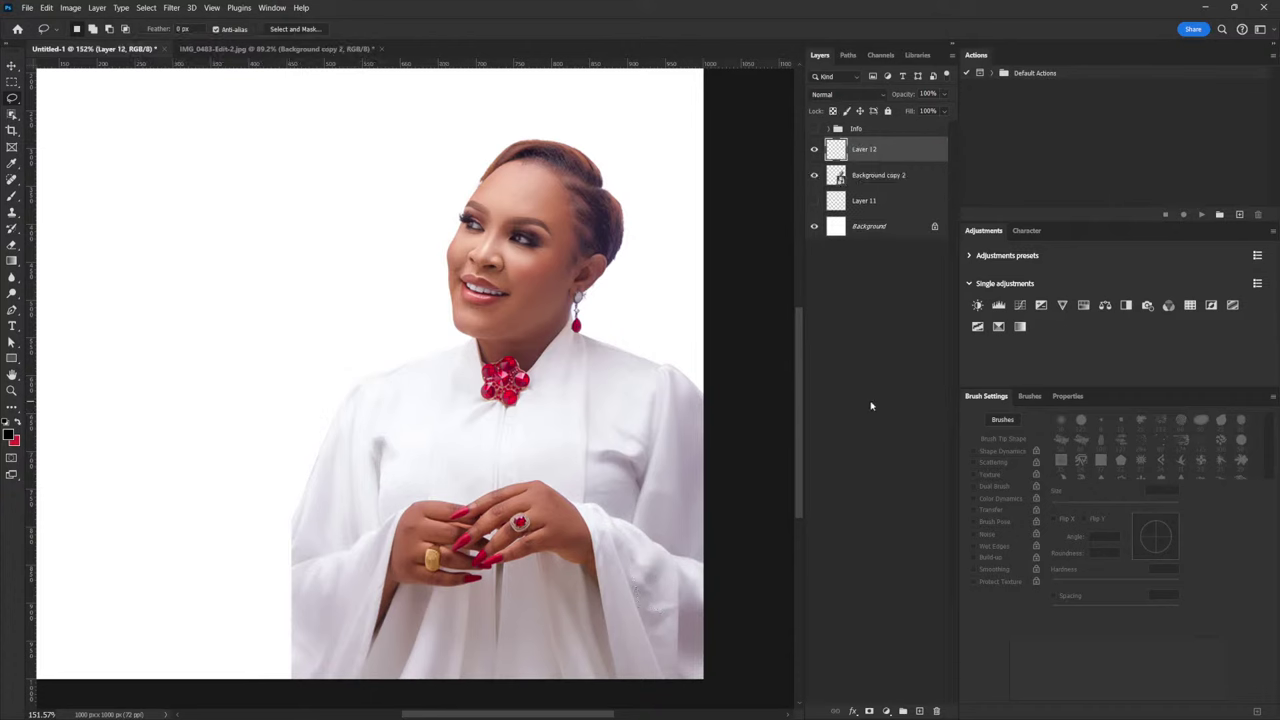
left_click(11, 67)
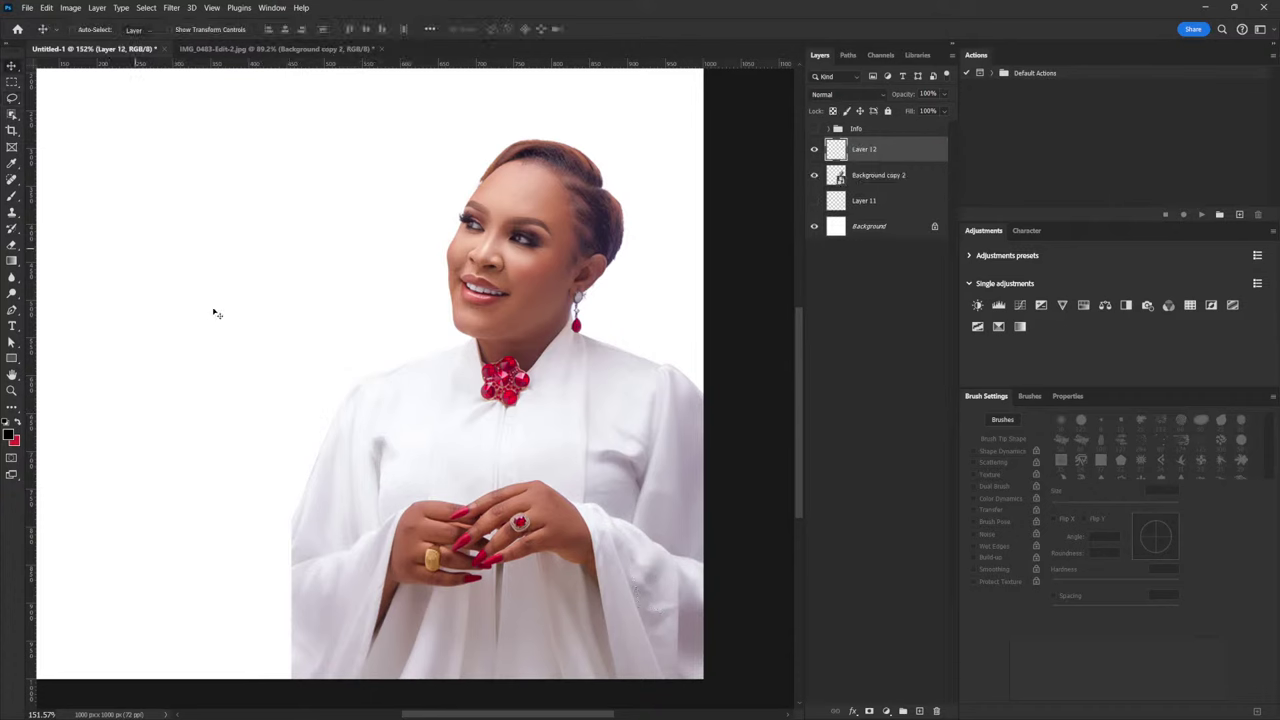
scroll(624, 492, "down", 2)
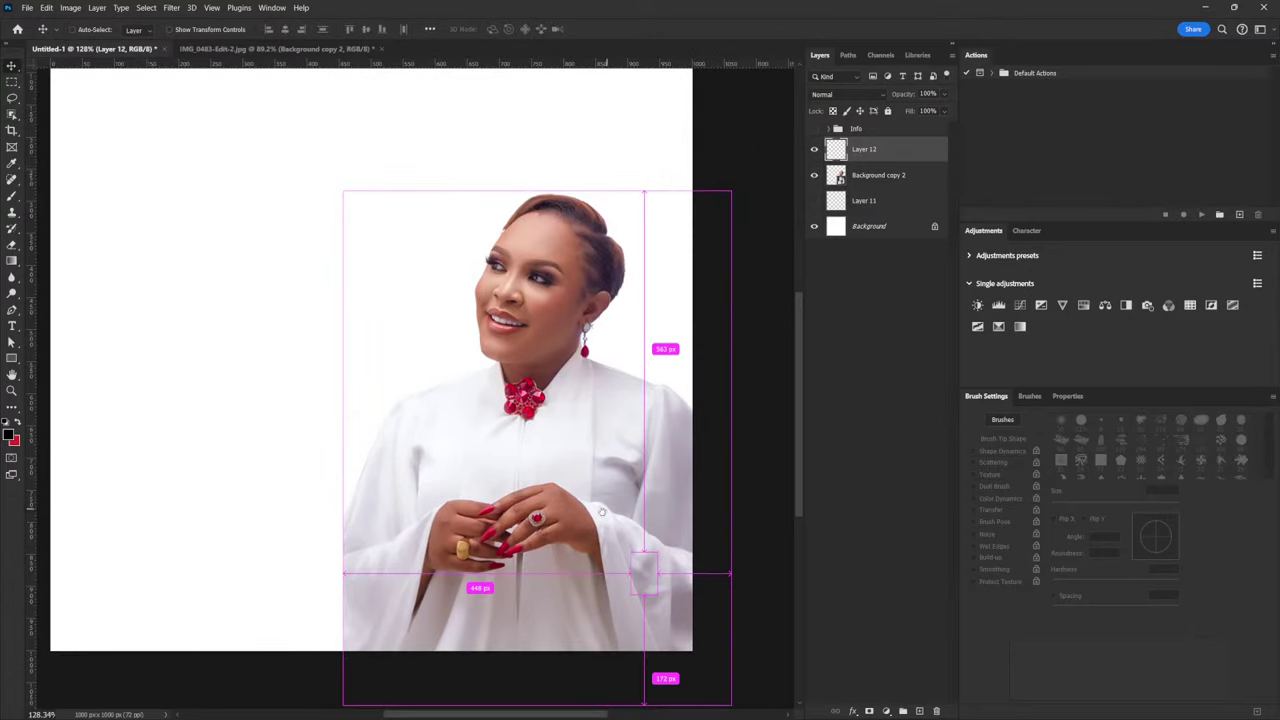
left_click_drag(602, 512, 664, 553)
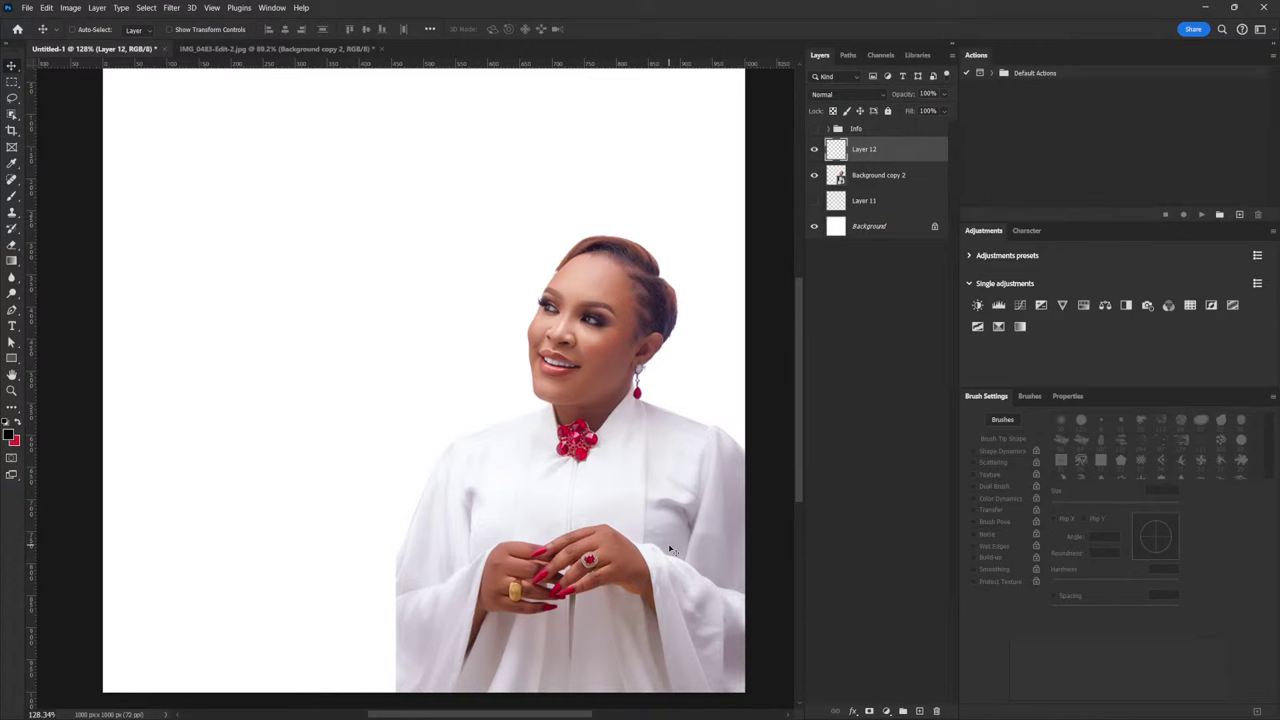
key("ctrl")
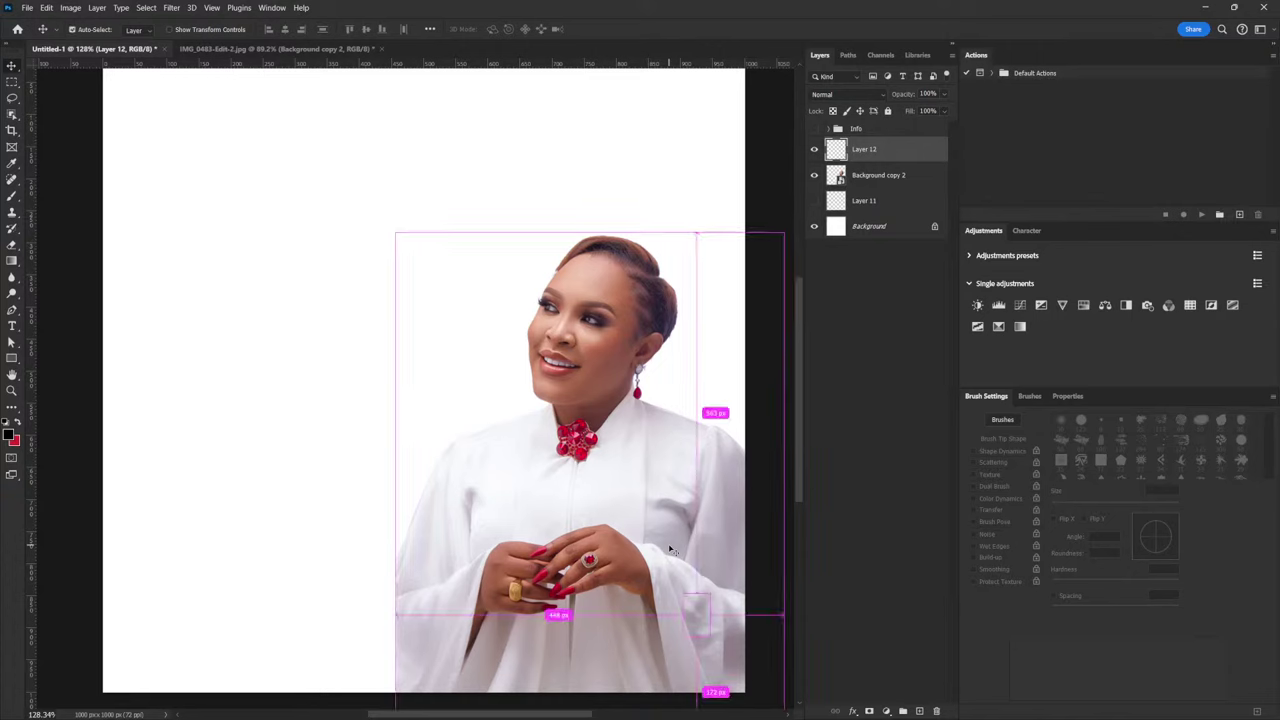
Scale and rotate Layer 12 into a large grey block spanning the canvas top
key("ctrl+t")
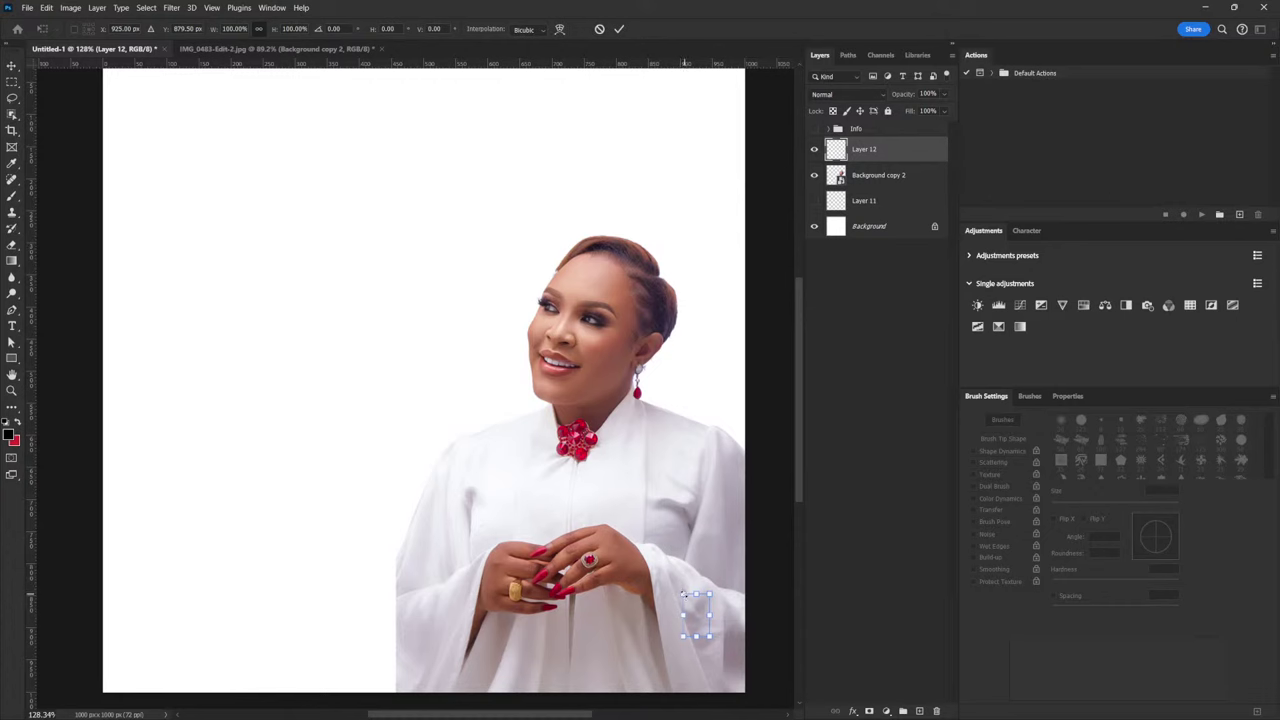
left_click_drag(684, 594, 216, 181)
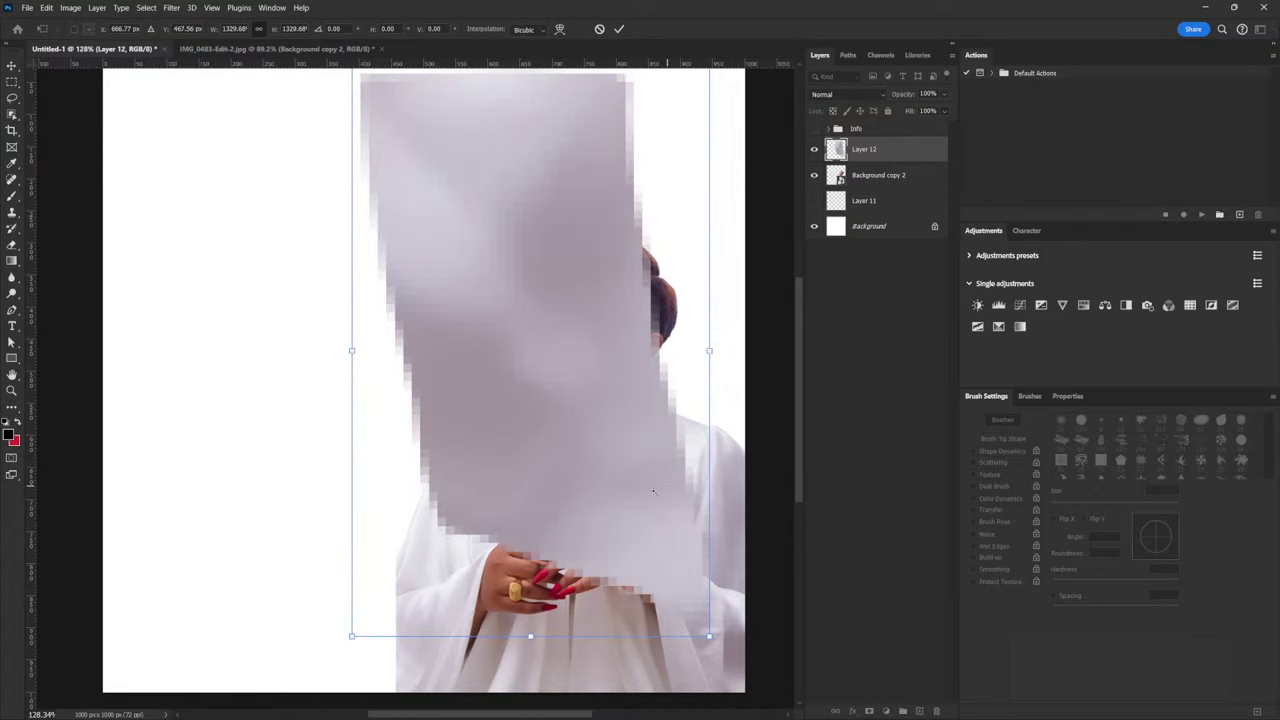
scroll(653, 490, "down", 1)
left_click_drag(638, 454, 467, 386)
left_click_drag(550, 545, 797, 192)
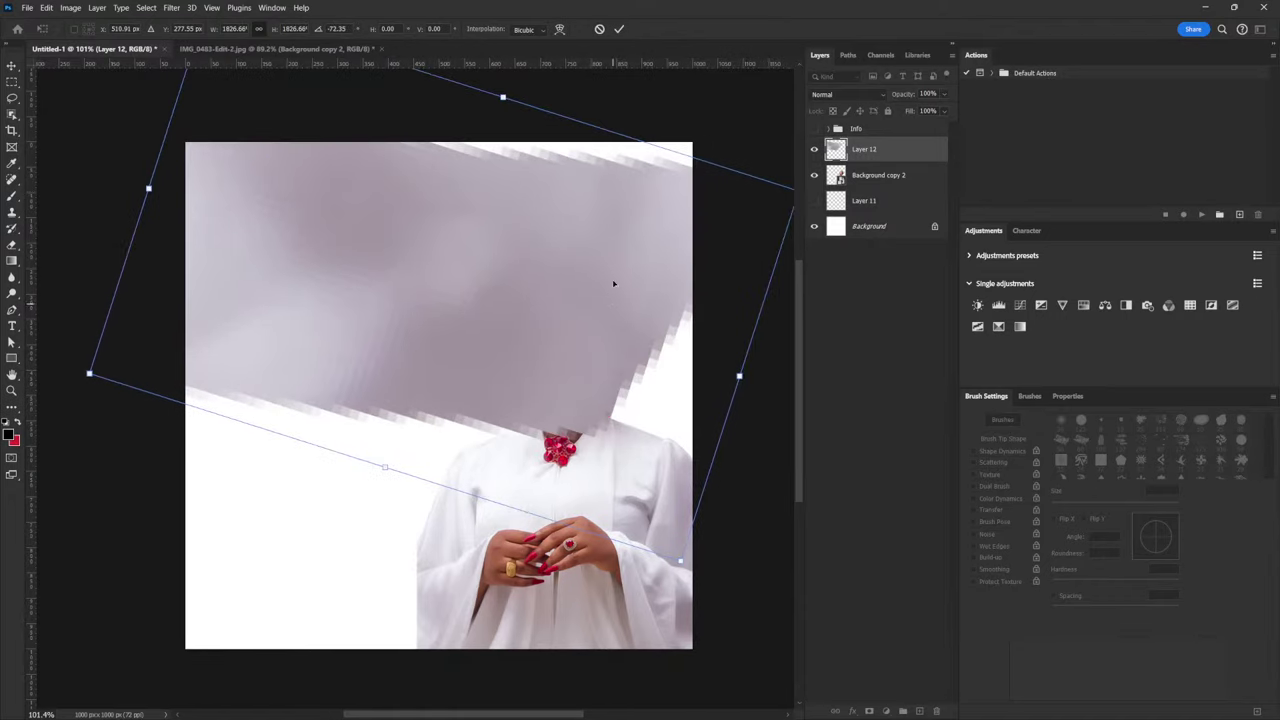
left_click_drag(613, 298, 623, 286)
left_click_drag(712, 556, 752, 567)
key("Return")
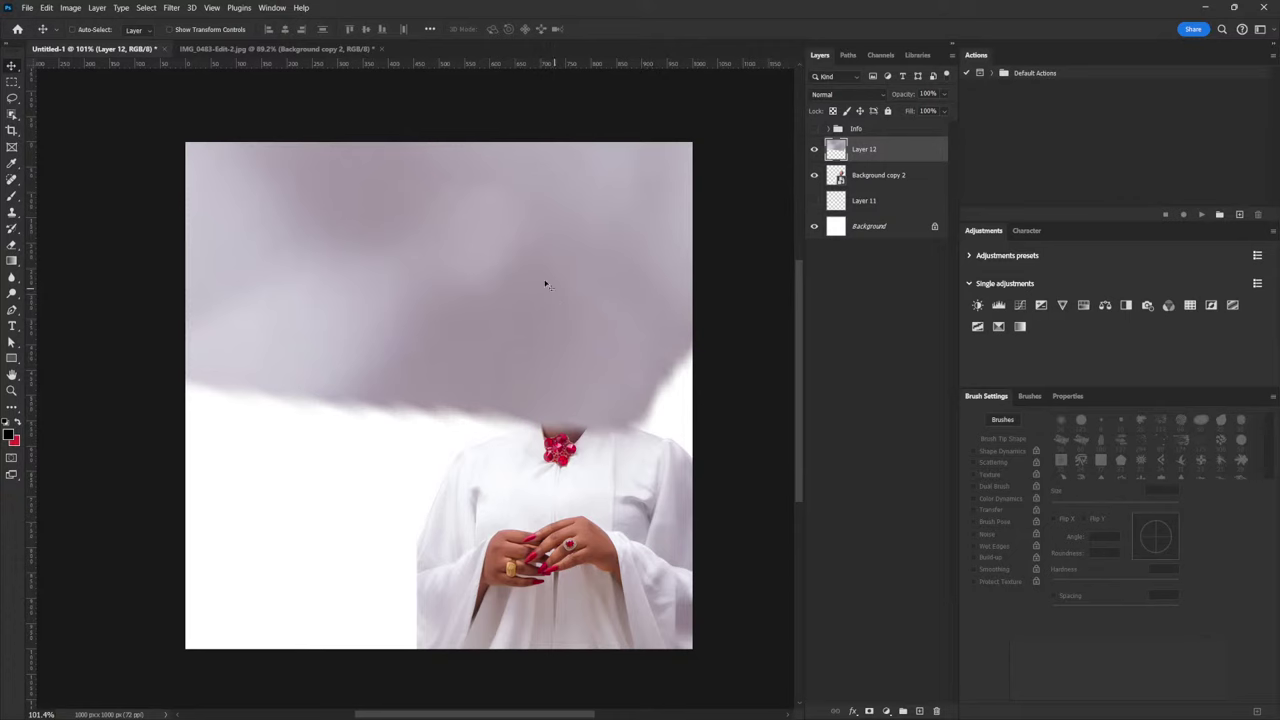
left_click_drag(545, 285, 656, 423)
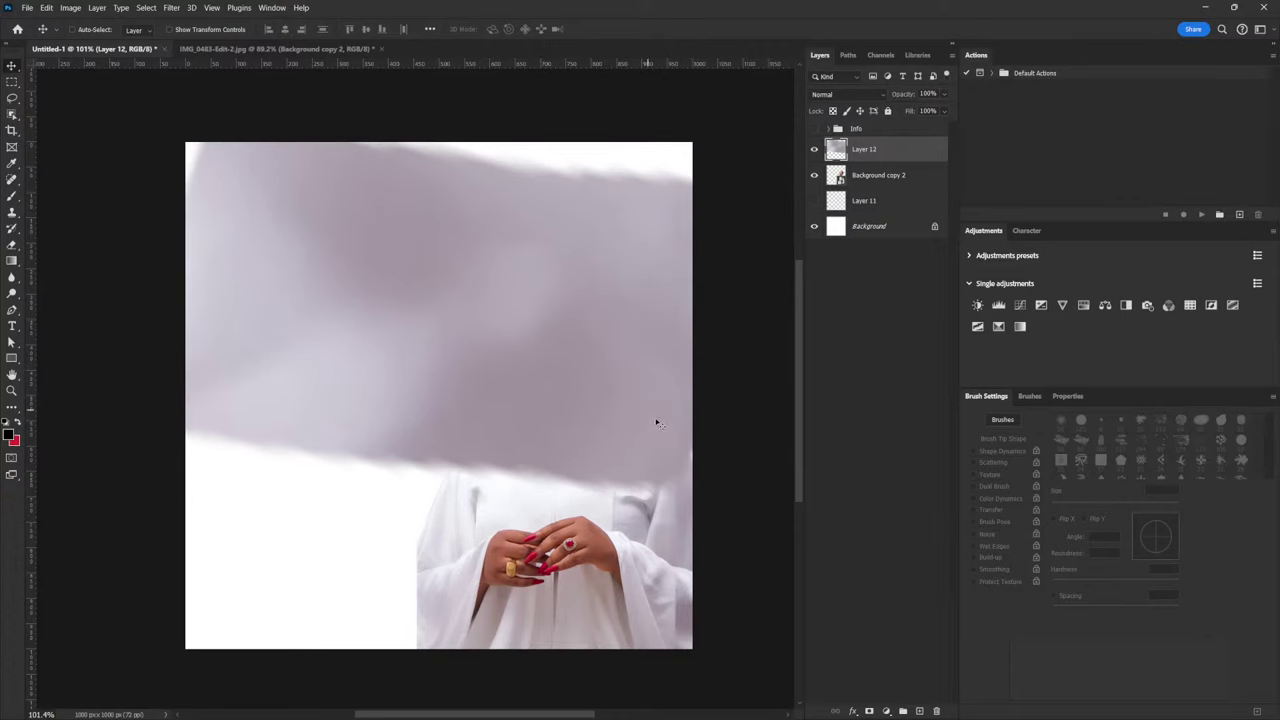
key("ctrl+z")
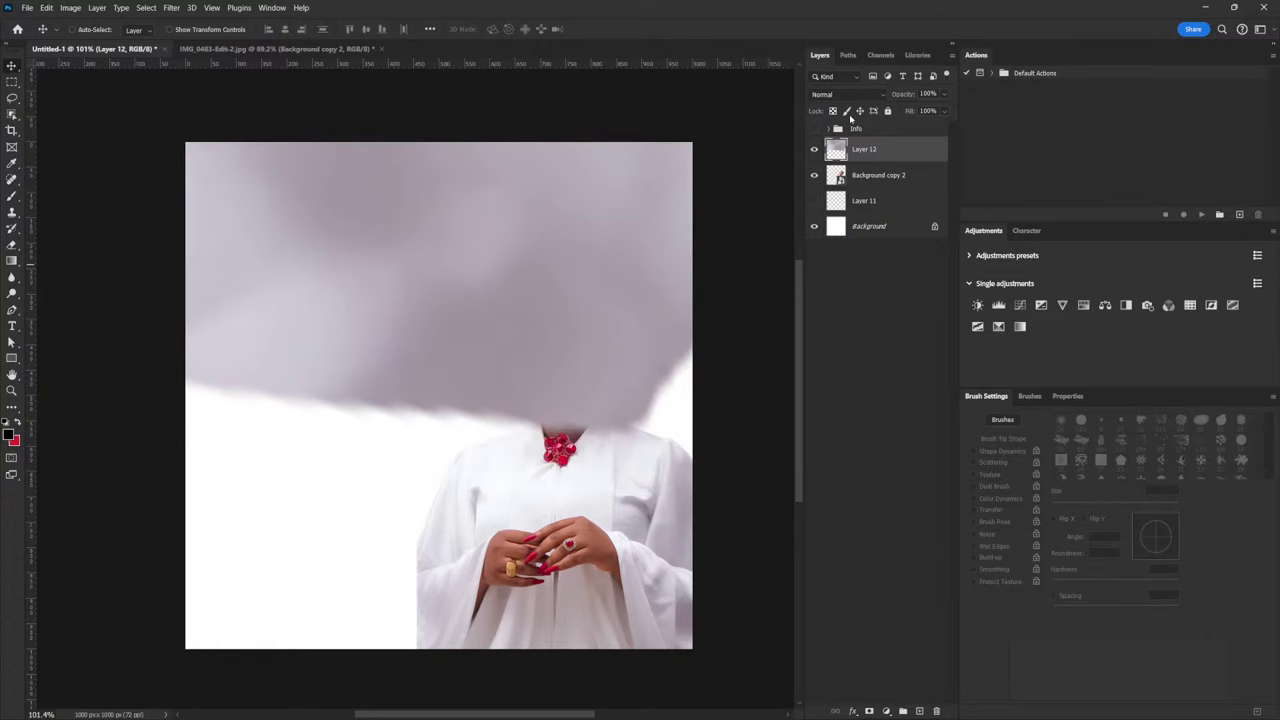
Hide Layer 12, copy a rectangular patch of the lower robe to Layer 13, and move it upper left
left_click(815, 150)
left_click(878, 178)
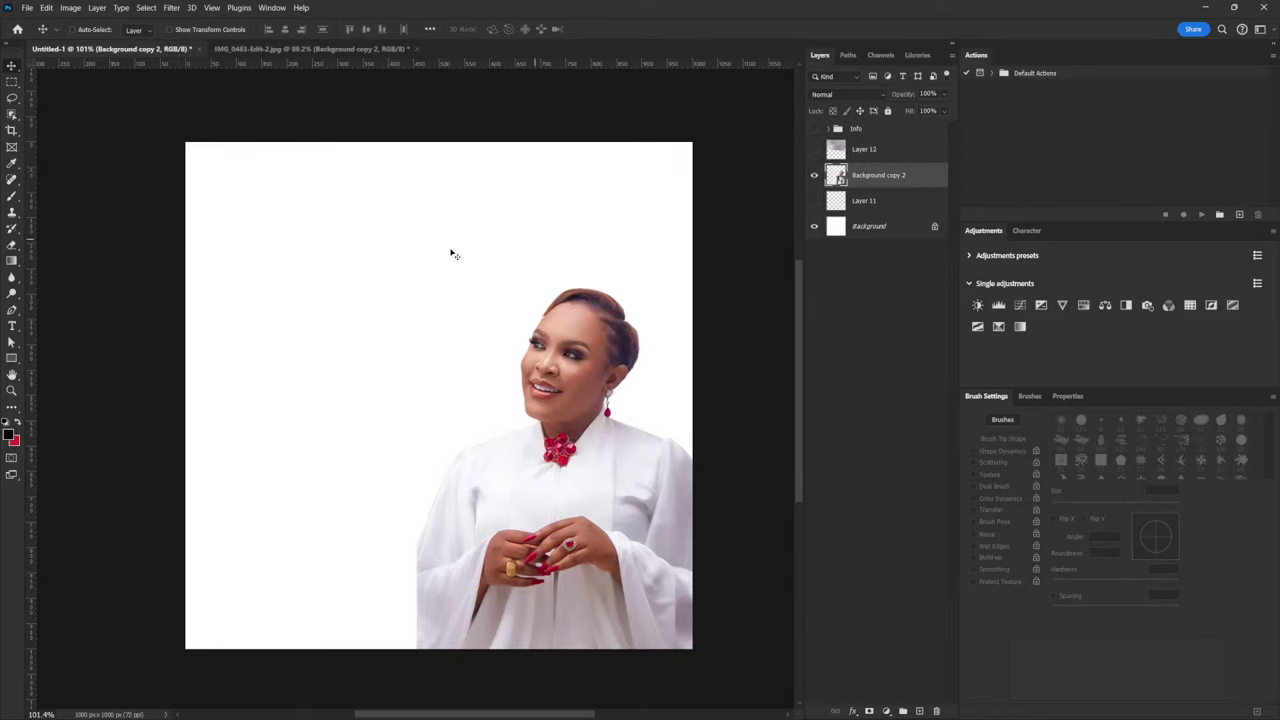
left_click(12, 81)
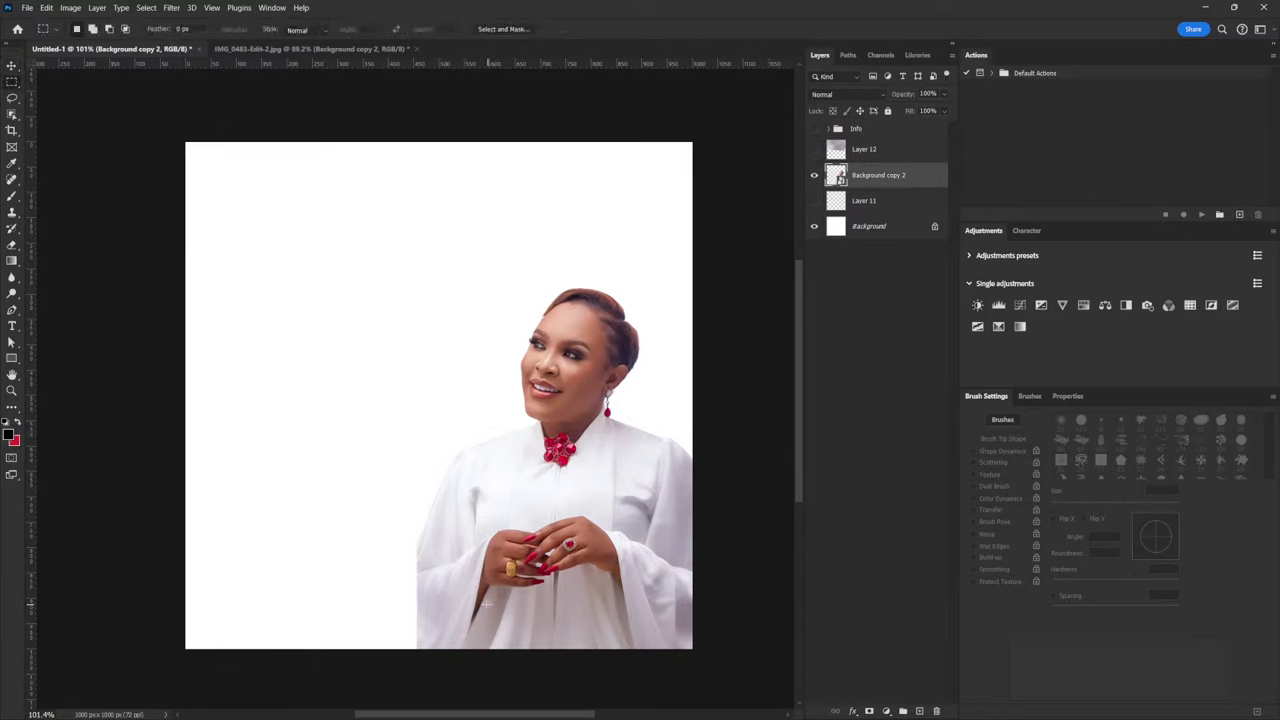
left_click_drag(520, 600, 640, 642)
key("ctrl+j")
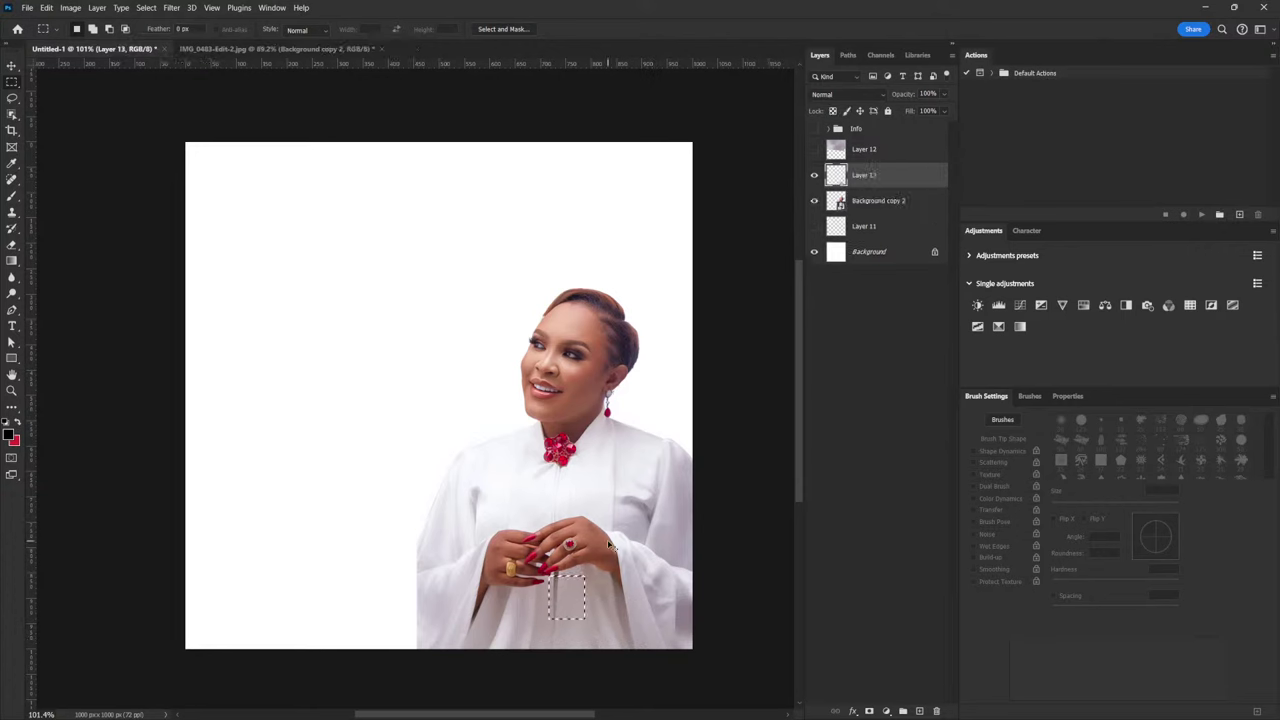
key("v")
left_click_drag(618, 591, 385, 205)
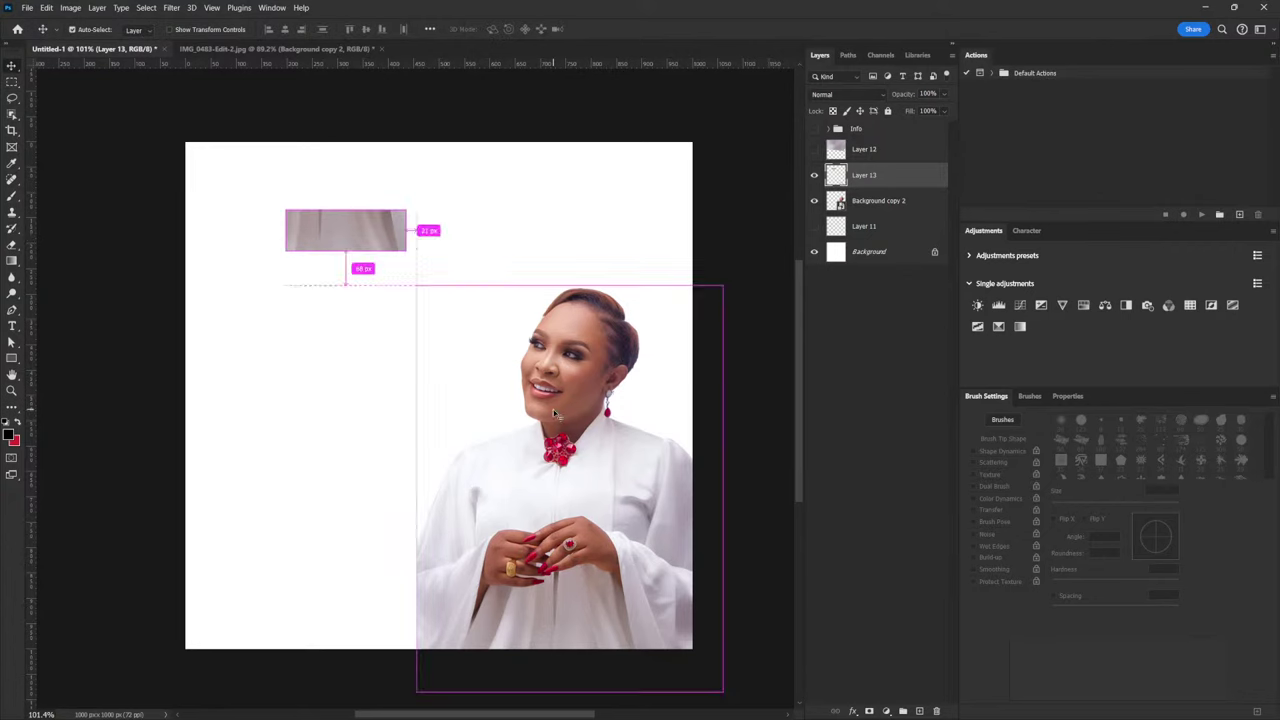
Stretch the robe patch to canvas width at the top and duplicate it as a band below
key("ctrl+t")
left_click_drag(410, 262, 766, 509)
left_click_drag(614, 309, 478, 214)
left_click_drag(662, 293, 708, 320)
key("Return")
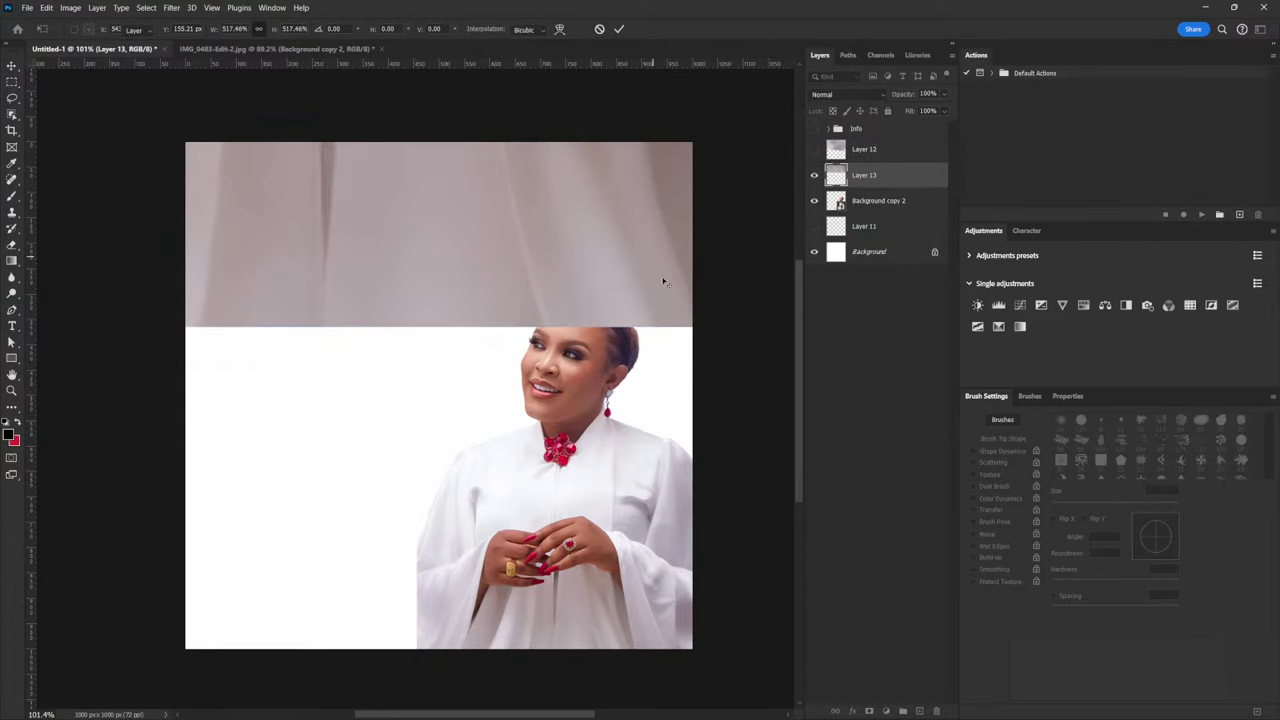
left_click_drag(612, 288, 626, 304)
left_click_drag(665, 348, 706, 322)
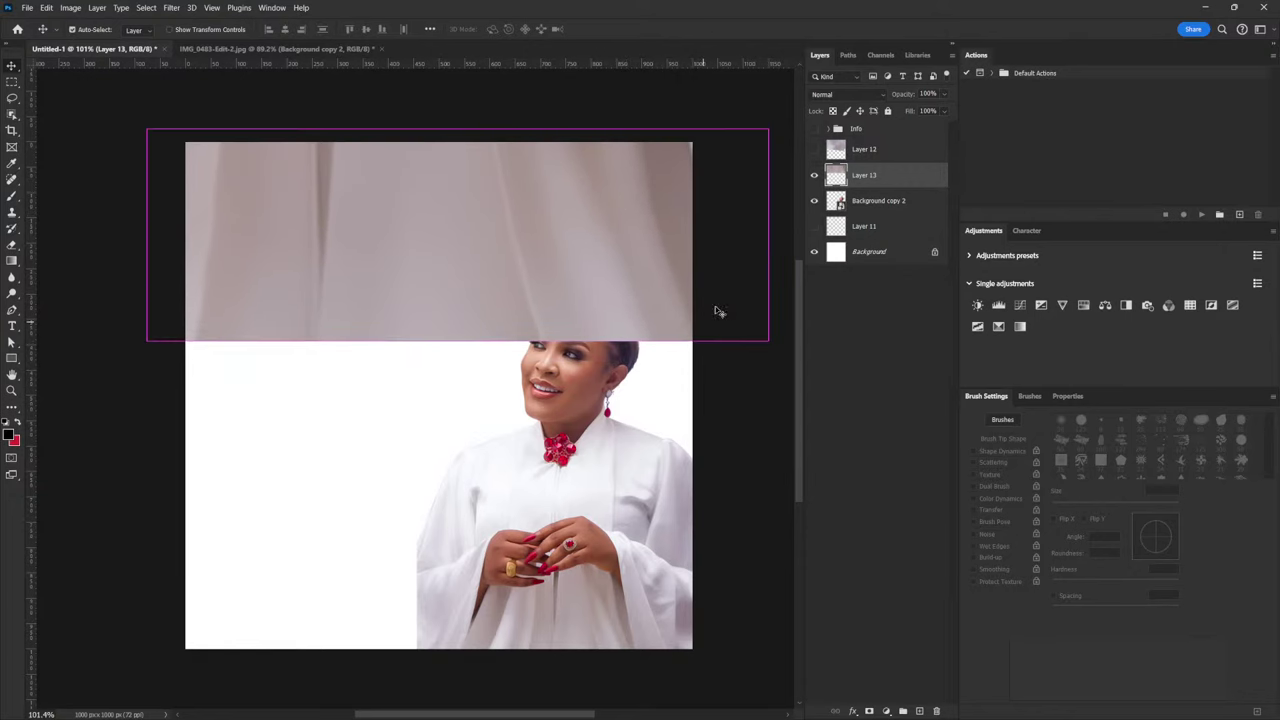
left_click_drag(580, 203, 568, 410)
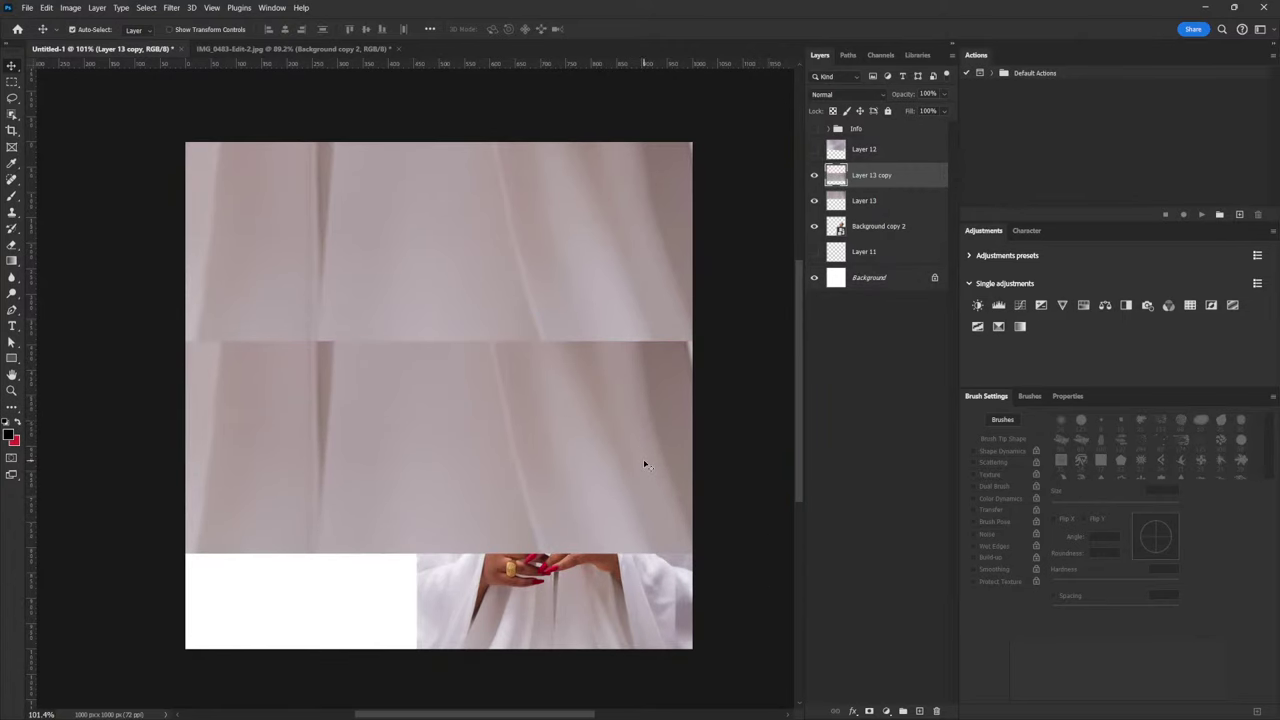
Rotate Layer 13 copy 180° and move it up to overlap the top band
key("ctrl+t")
right_click(603, 424)
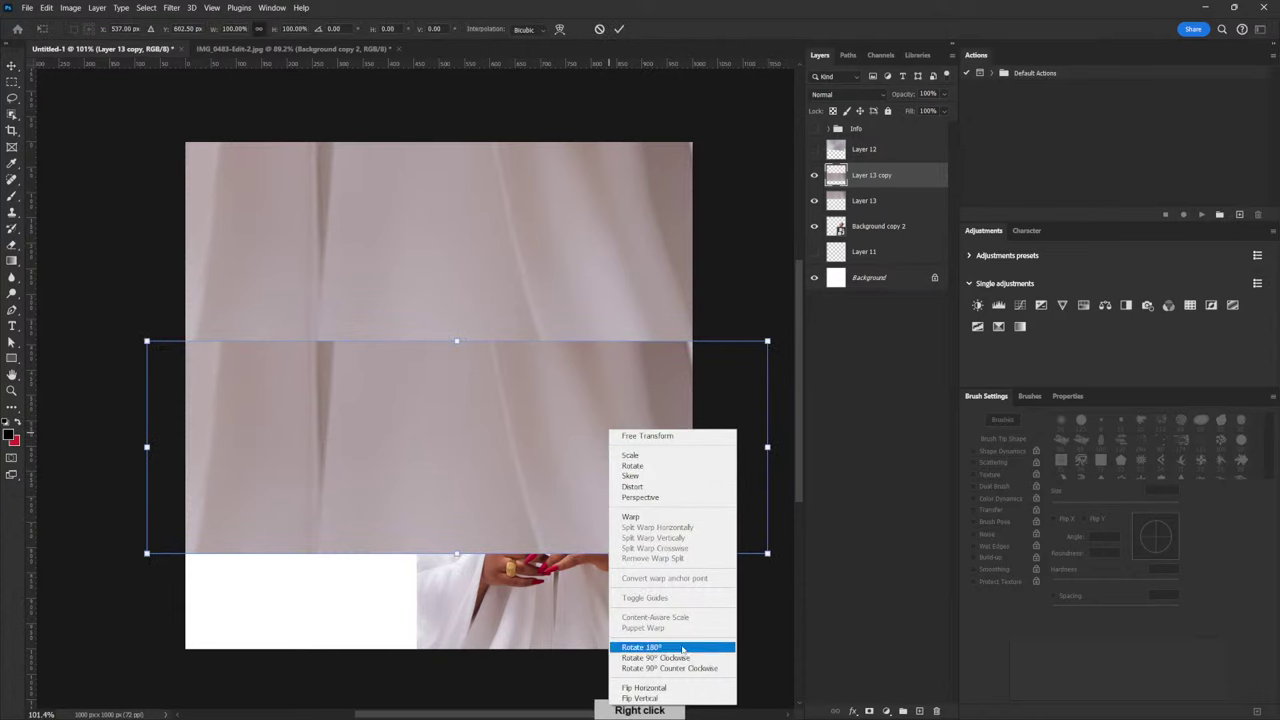
left_click(684, 647)
key("Return")
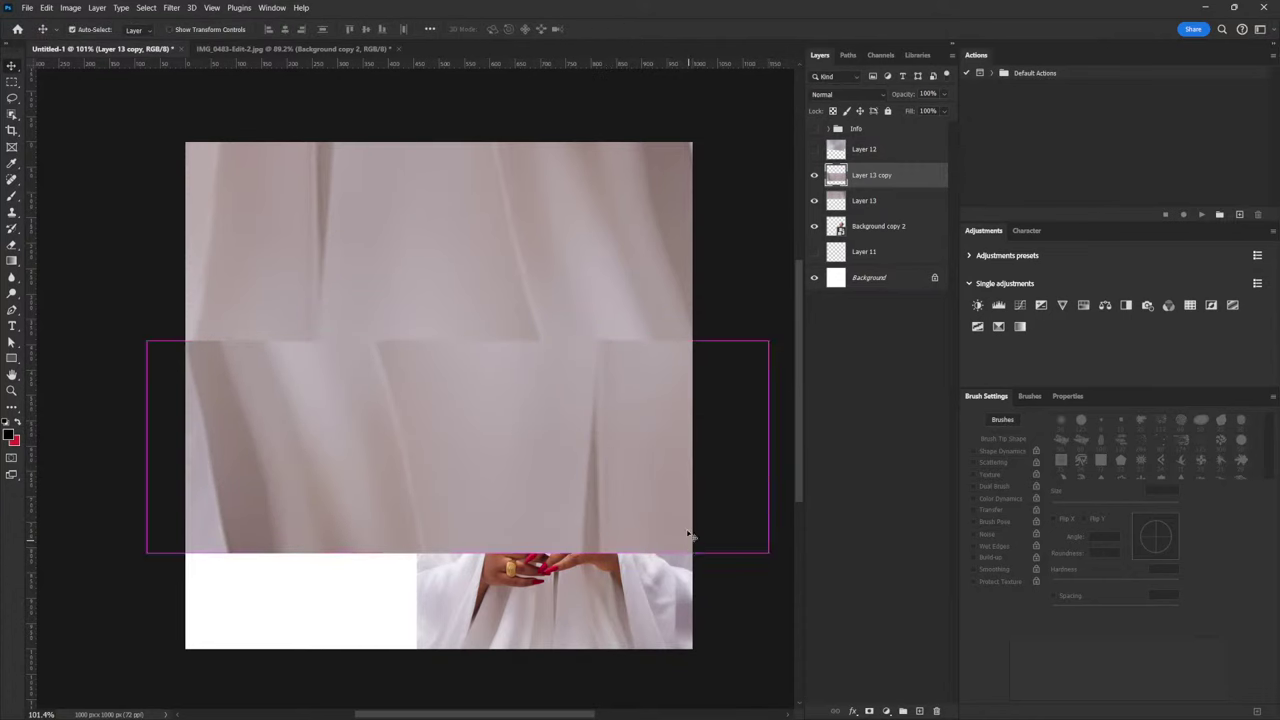
left_click_drag(689, 534, 658, 421)
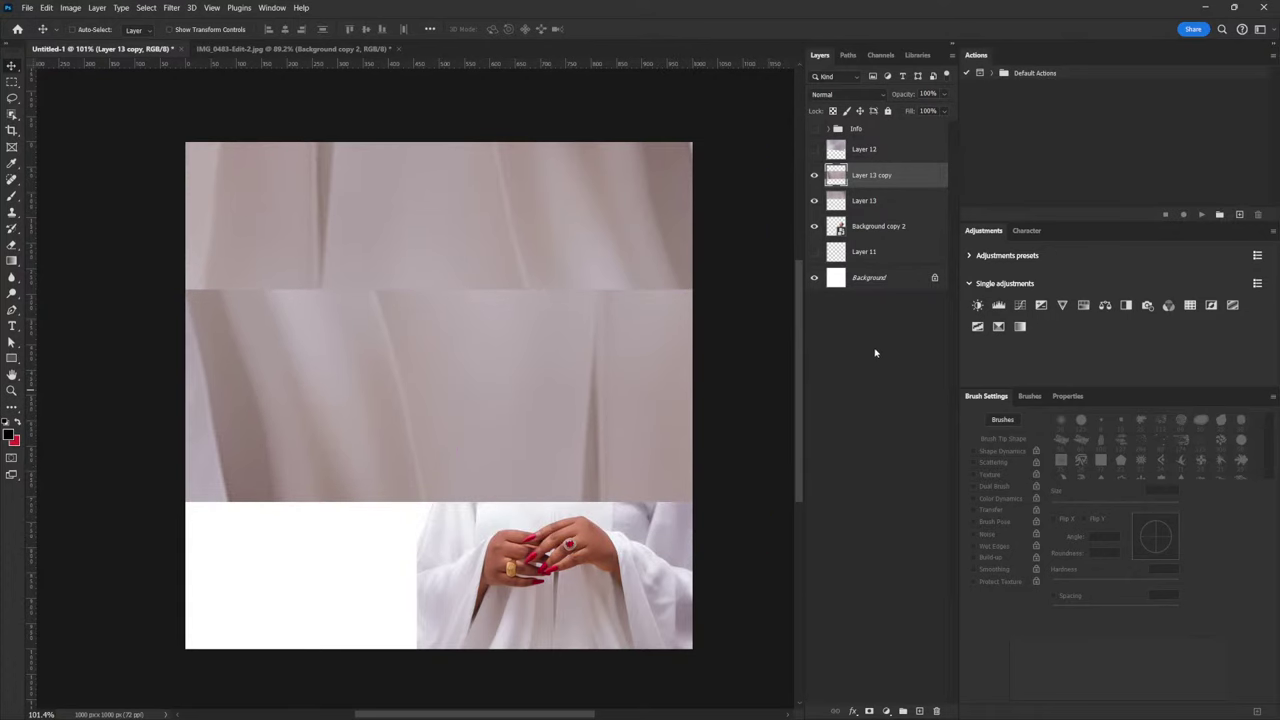
Erase along the seam with a smaller soft eraser to blend the two bands
key("e")
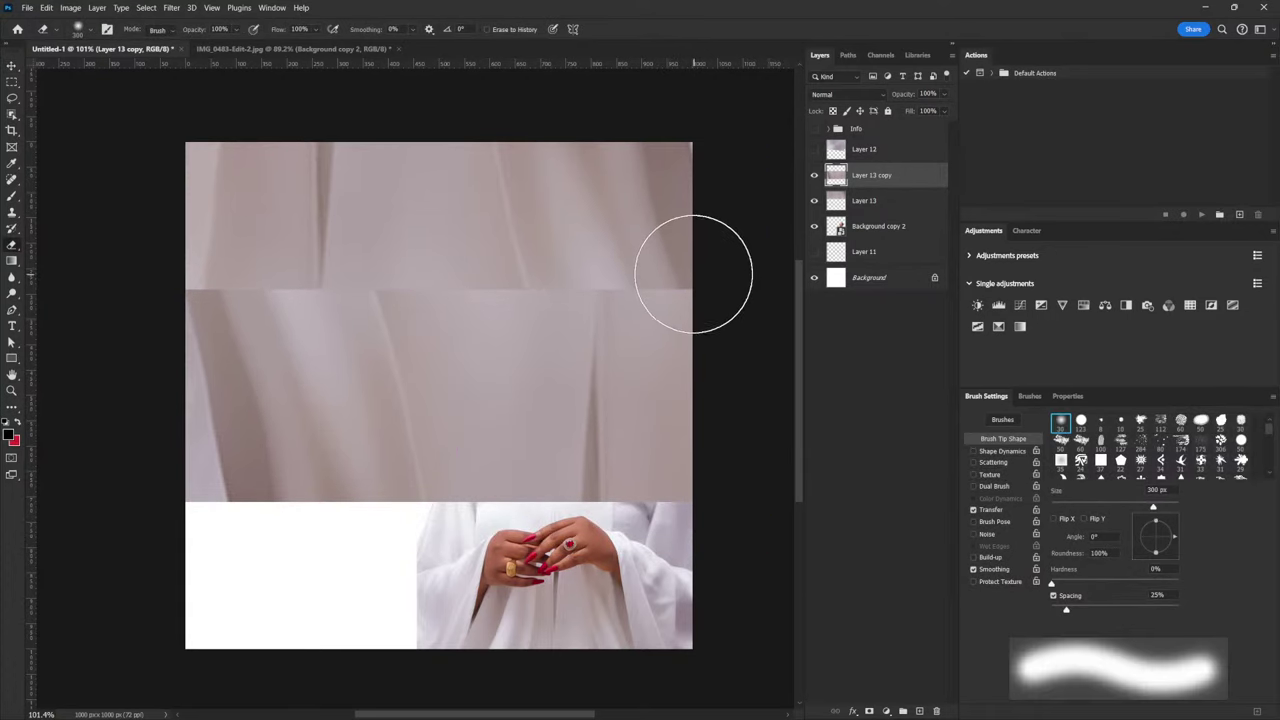
key("bracketleft")
key("bracketleft")
mouse_move(684, 268)
left_mouse_down()
mouse_move(604, 275)
mouse_move(269, 263)
mouse_move(206, 257)
left_mouse_up()
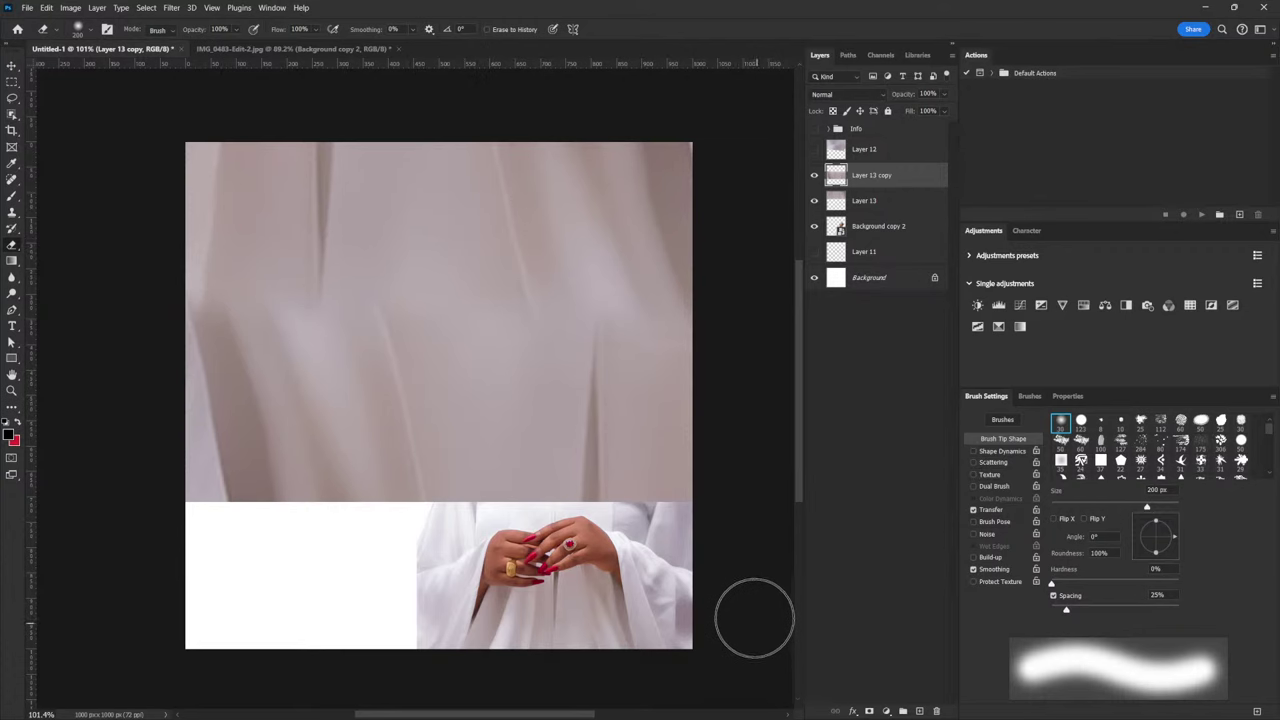
Raise the lower band slightly, then duplicate it and move the copy down over the photo
key("v")
mouse_move(666, 425)
left_mouse_down()
mouse_move(665, 413)
mouse_move(708, 414)
left_mouse_up()
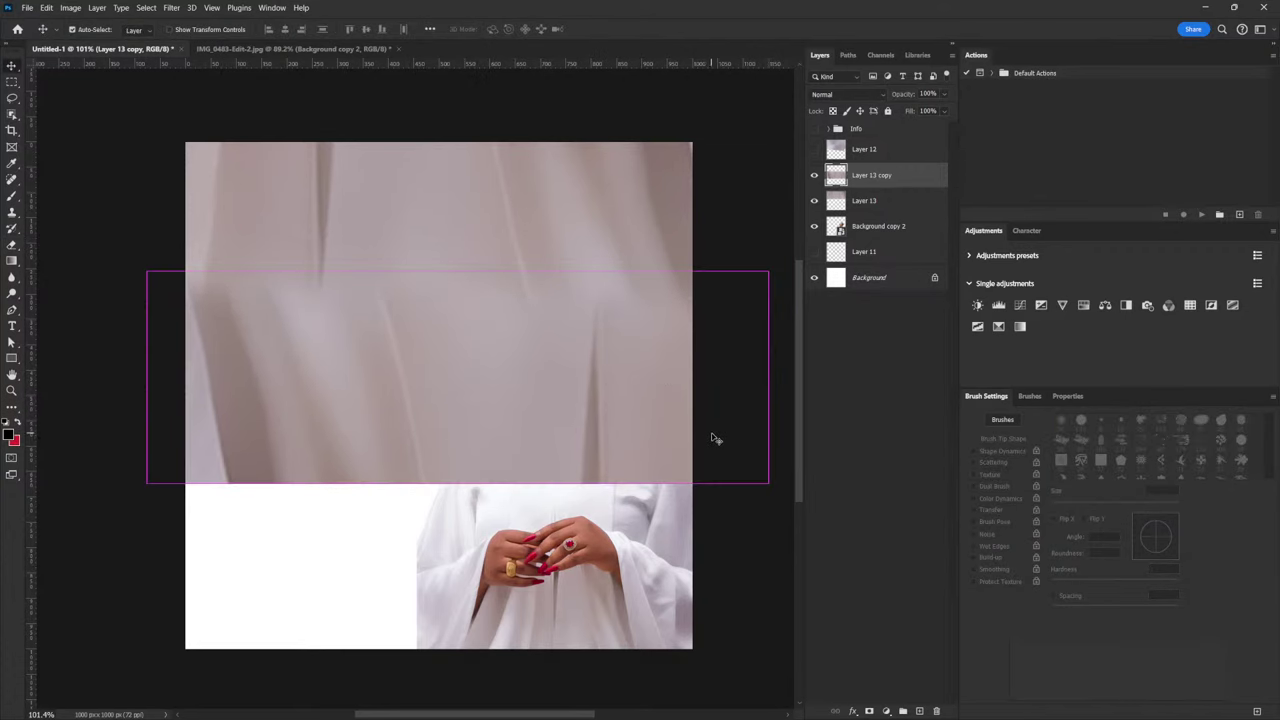
key("ctrl+j")
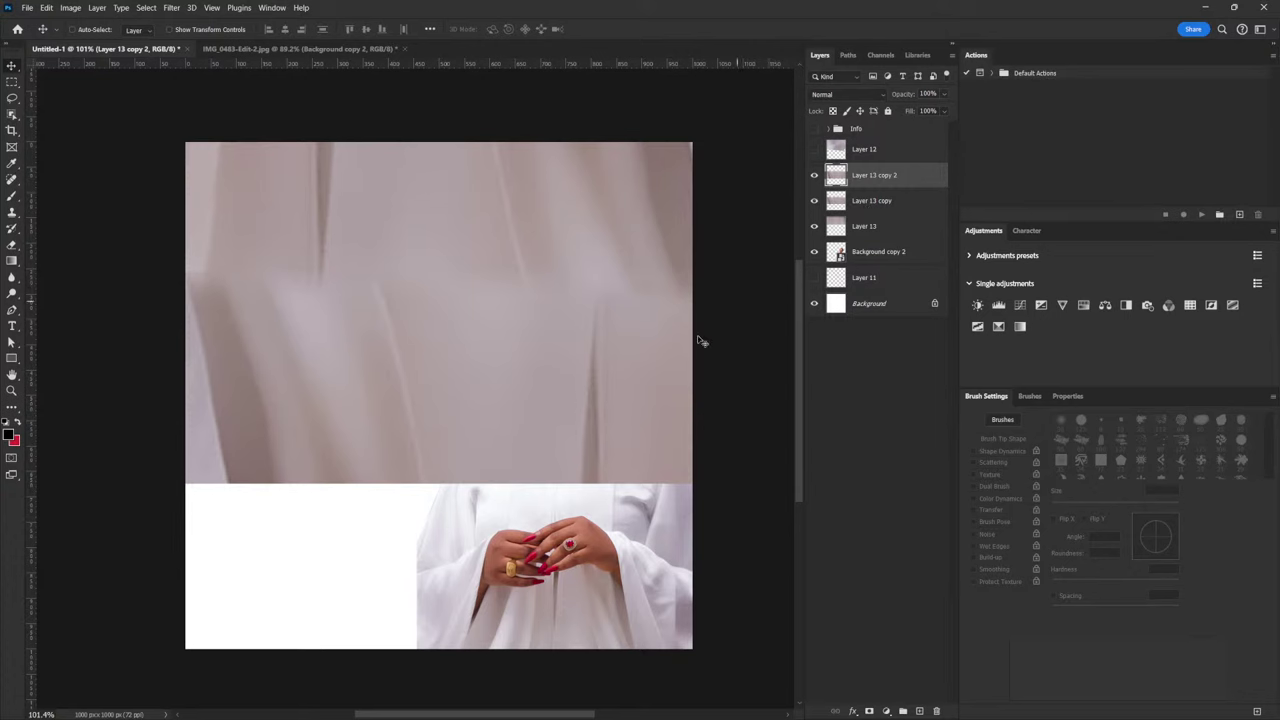
left_click_drag(672, 428, 674, 575)
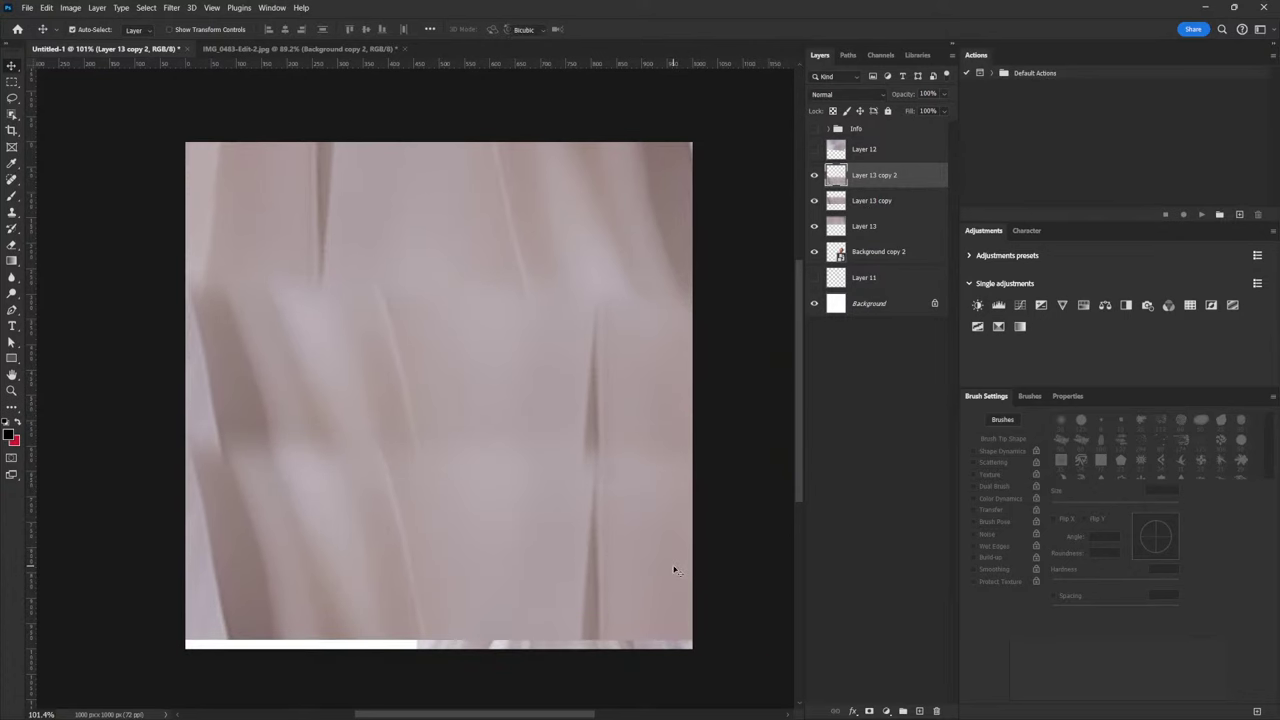
Flip the new band horizontally and enlarge it to fill the bottom, then select all three fabric layers
key("ctrl+t")
right_click(674, 566)
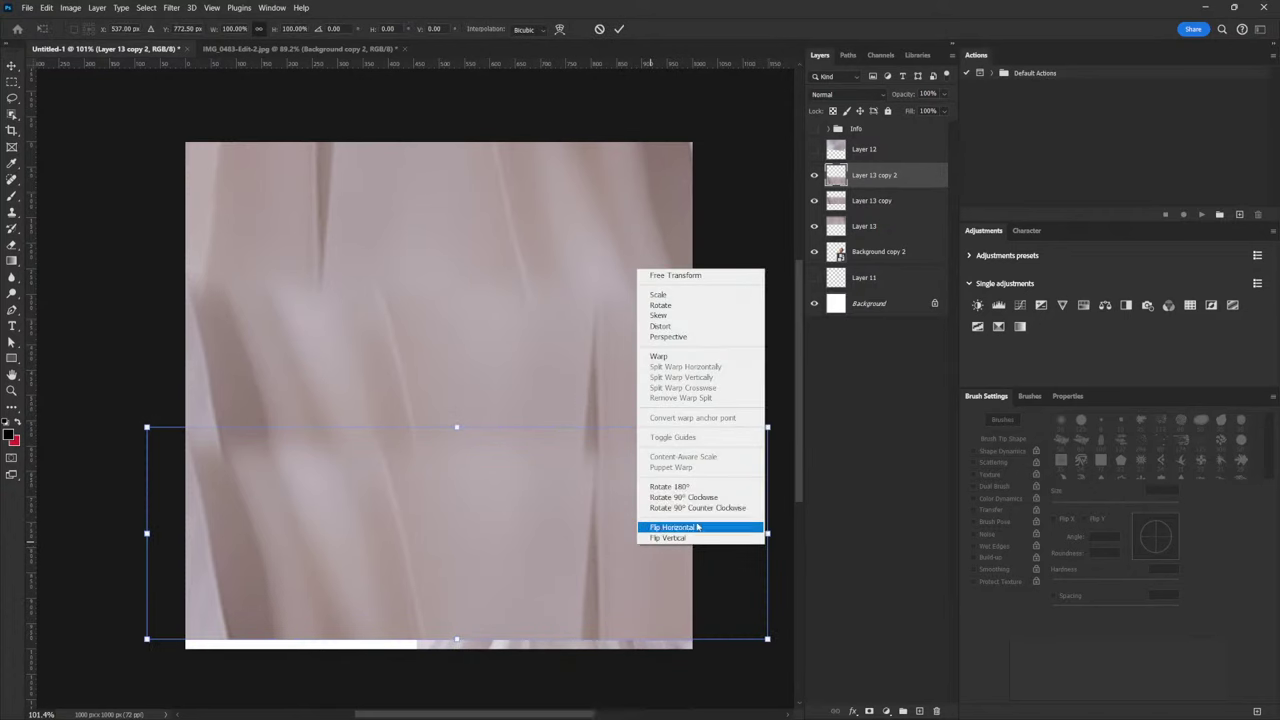
left_click(664, 527)
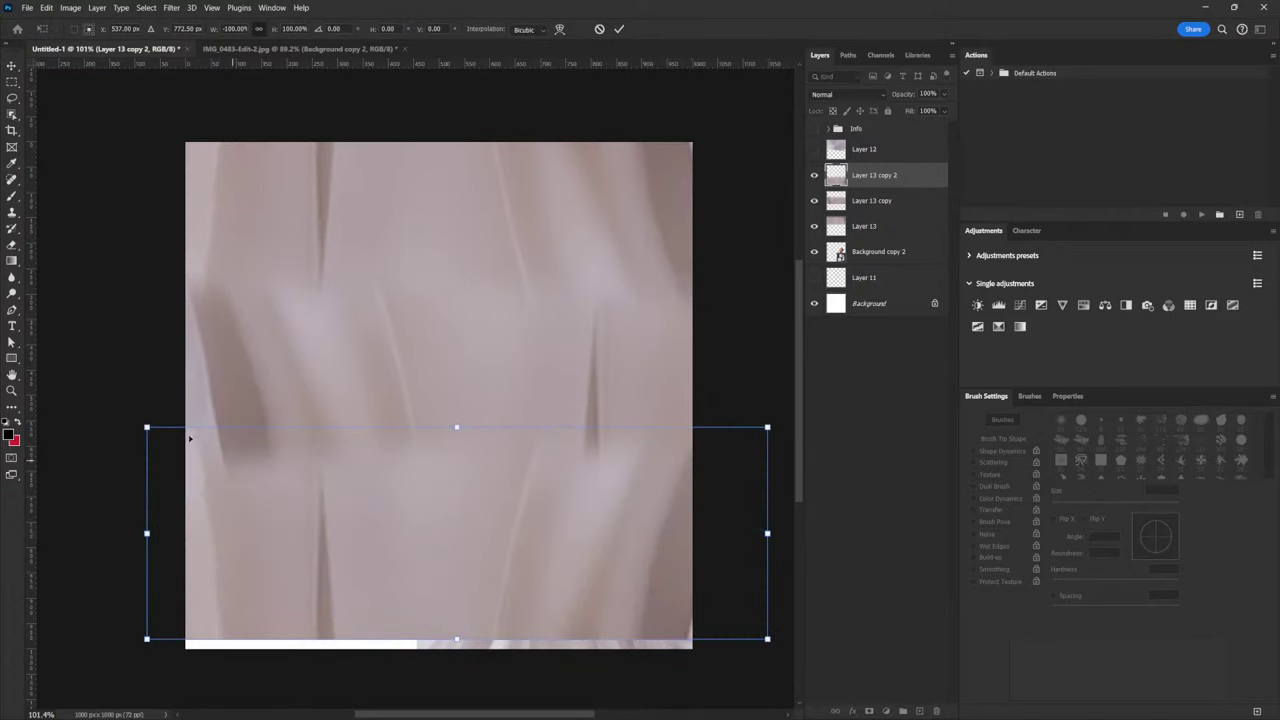
left_click_drag(147, 428, 165, 414)
left_click_drag(679, 550, 529, 480)
left_click_drag(457, 422, 457, 406)
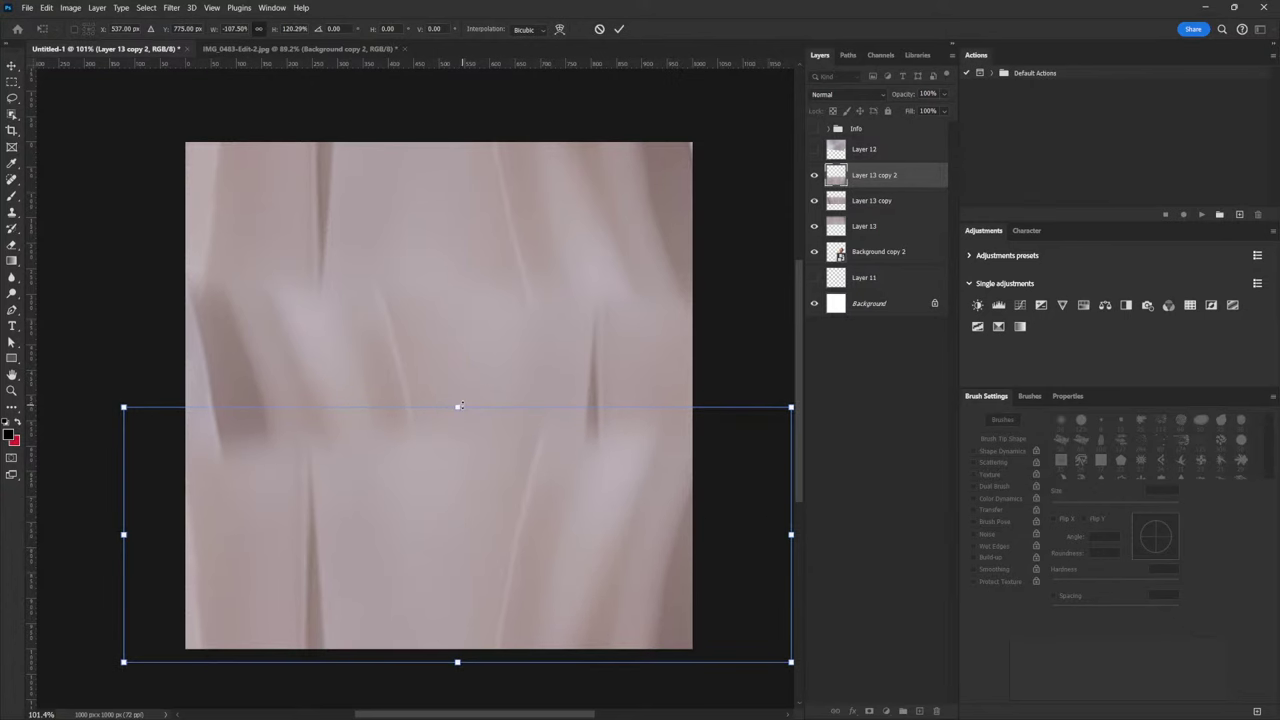
key("Return")
key("ctrl+z")
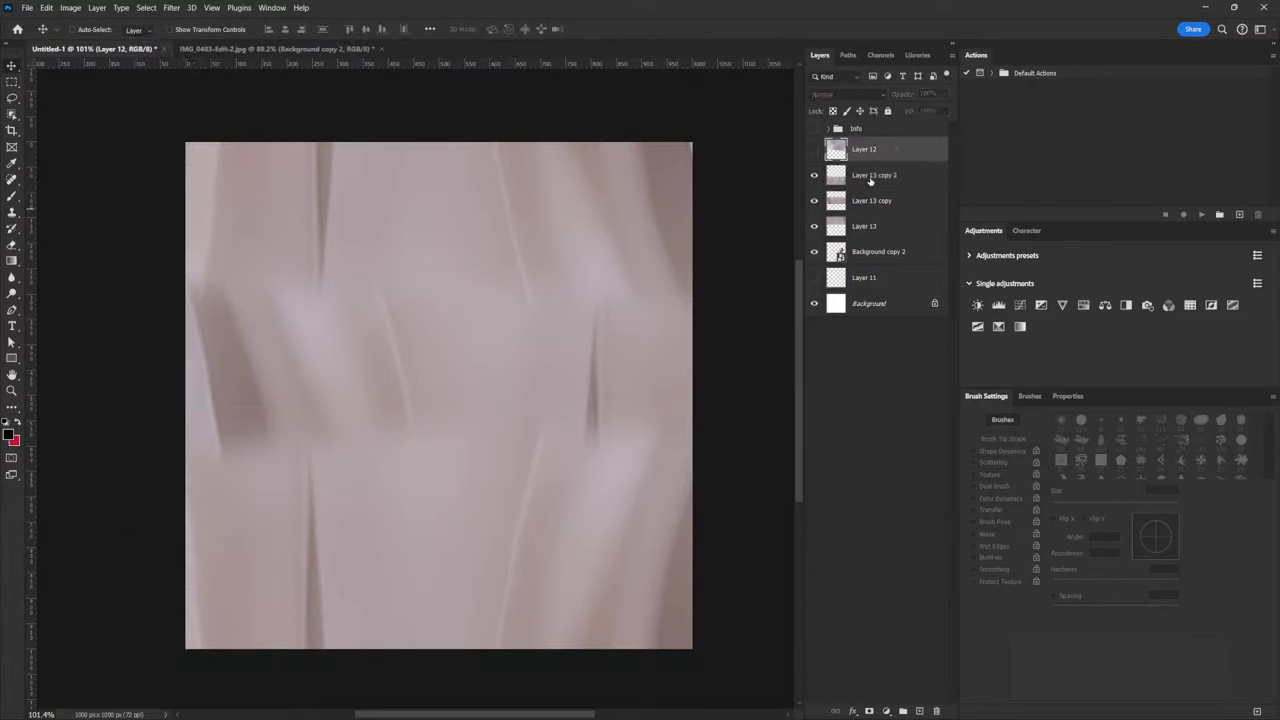
key("ctrl+shift+z")
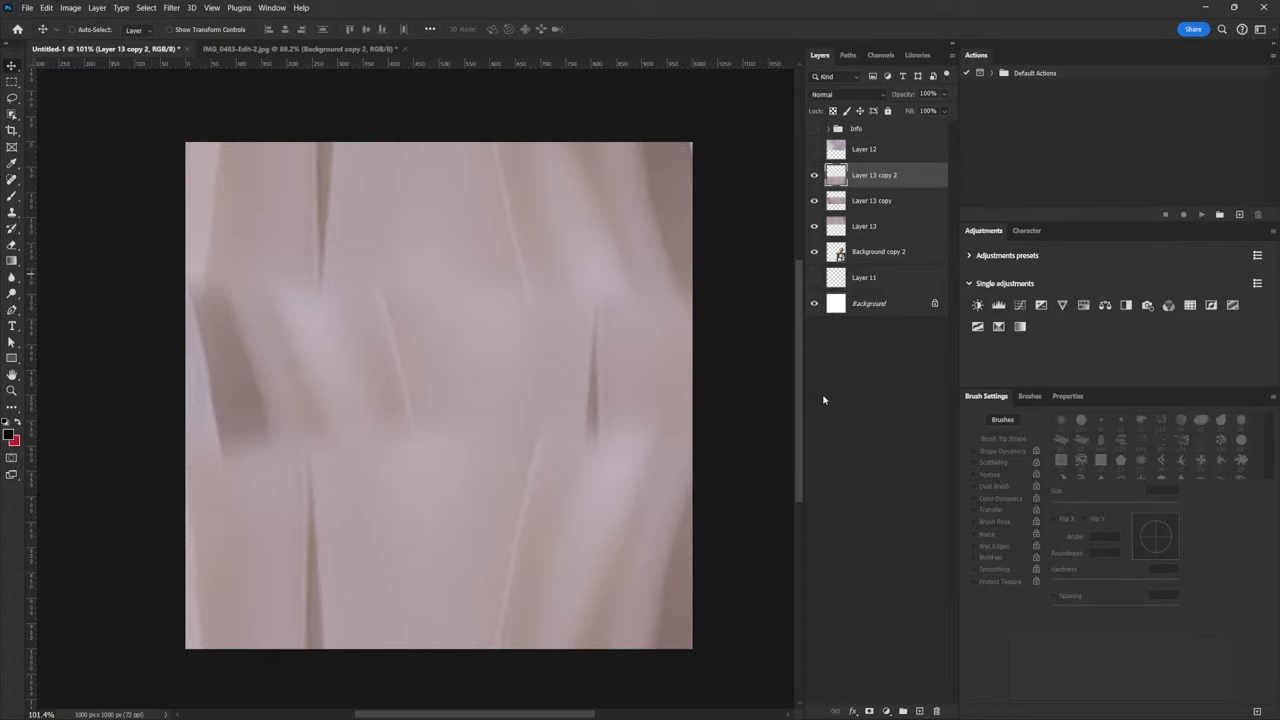
left_click(879, 227, "shift")
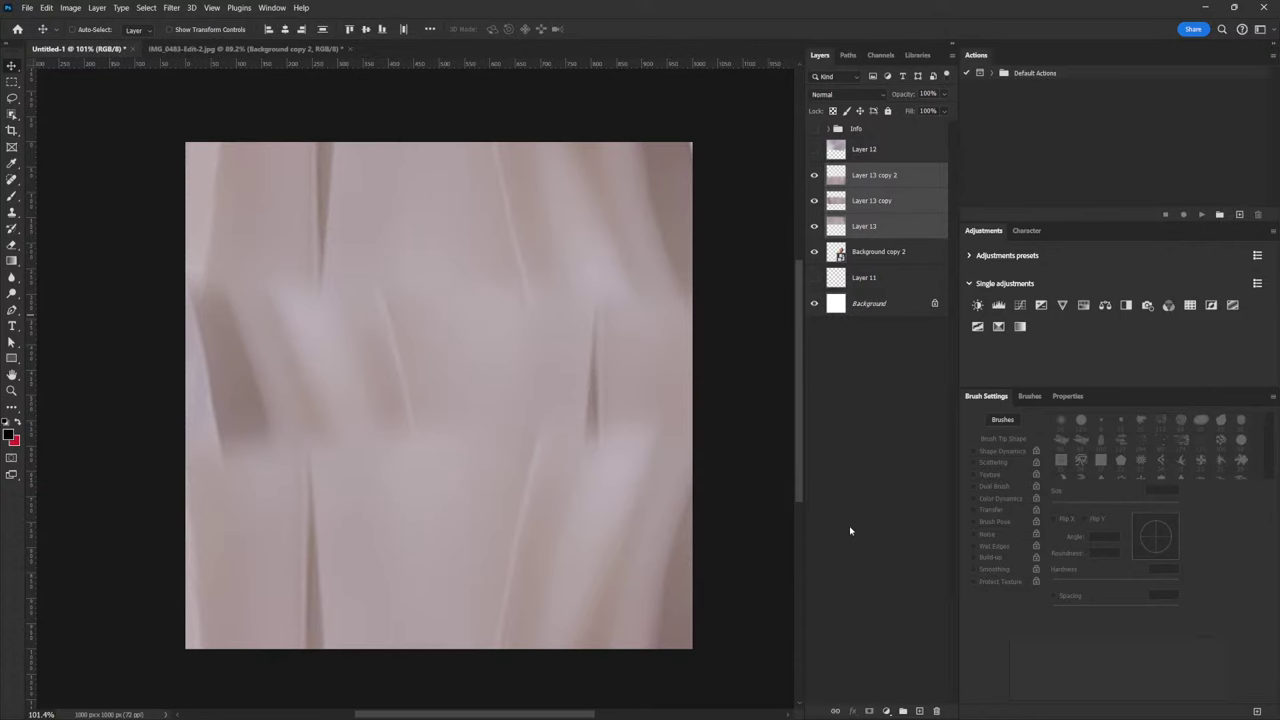
Merge the three fabric layers into one and bring up the Liquify filter
key("ctrl+e")
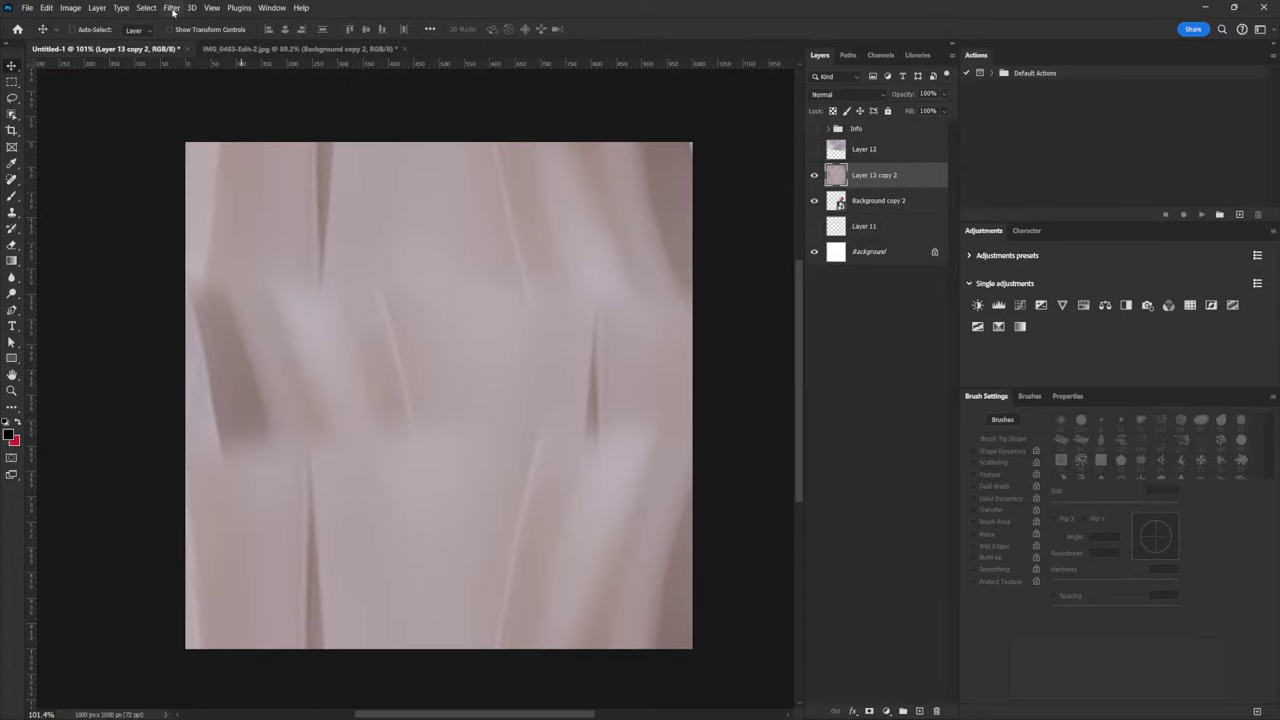
left_click(173, 9)
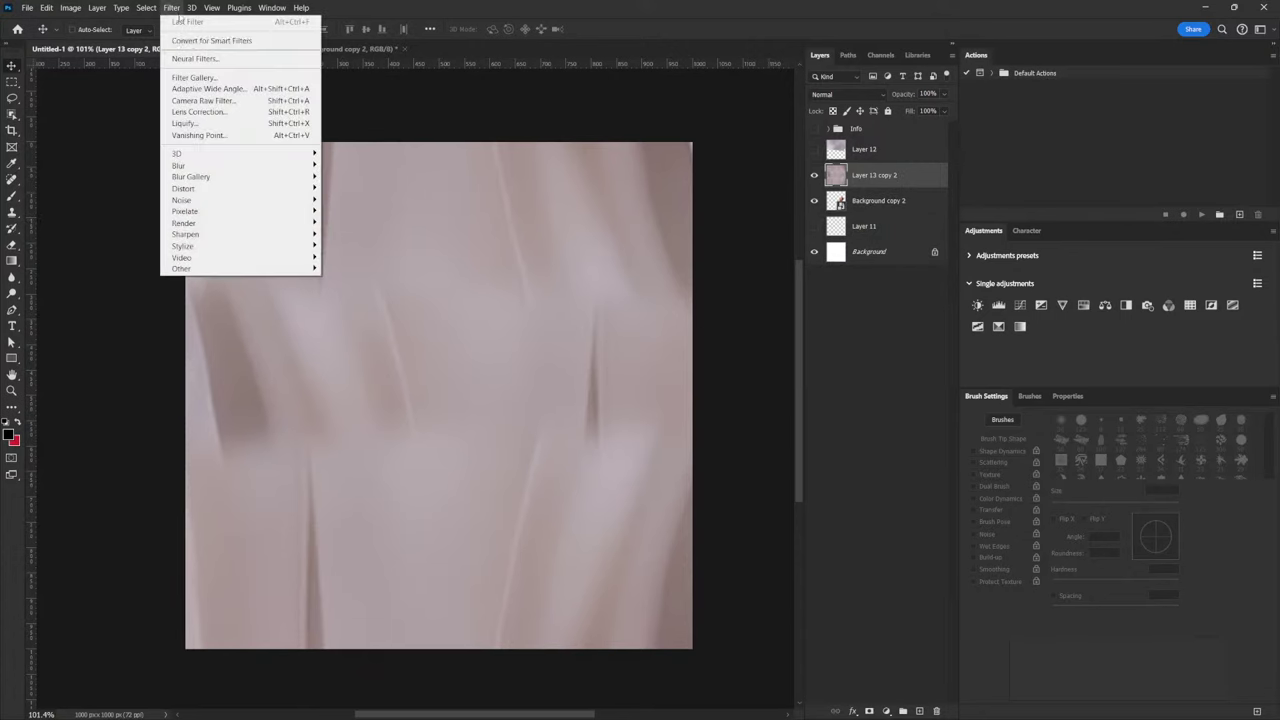
left_click(230, 124)
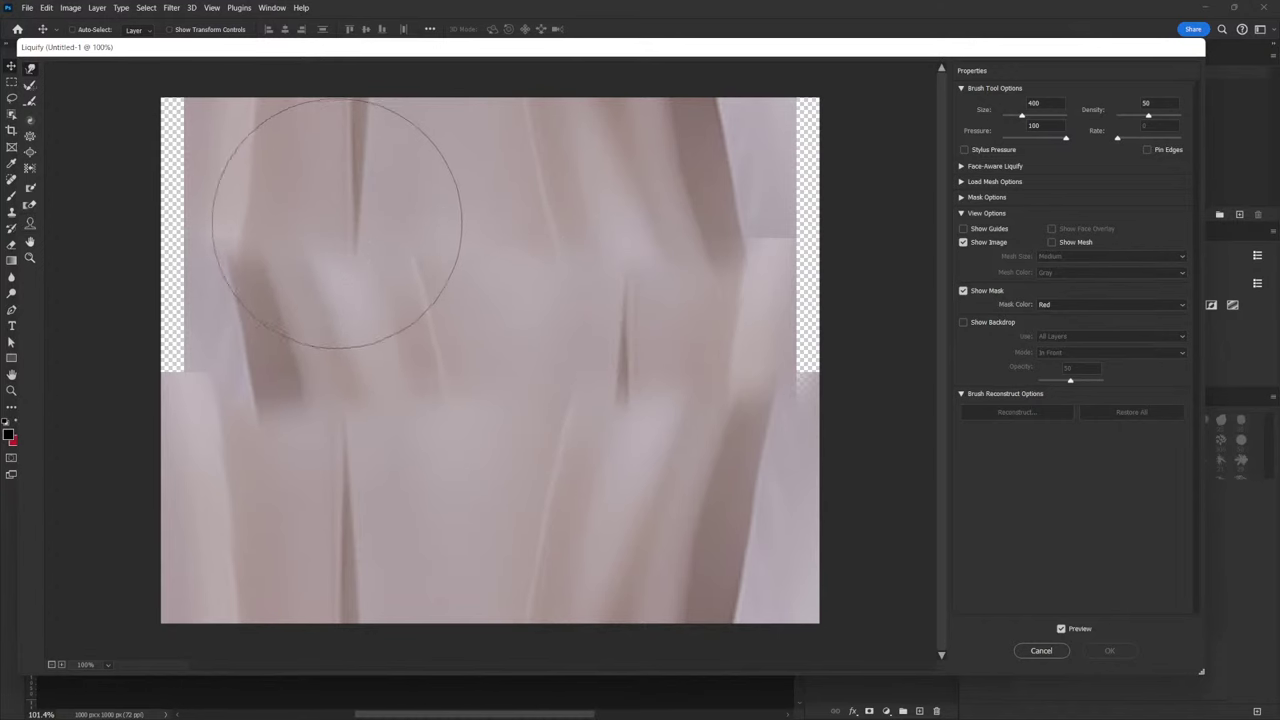
Forward-warp the fabric into curving diagonal folds covering the left and right transparent strips
mouse_move(336, 222)
left_mouse_down()
mouse_move(386, 194)
mouse_move(429, 286)
mouse_move(371, 357)
left_mouse_up()
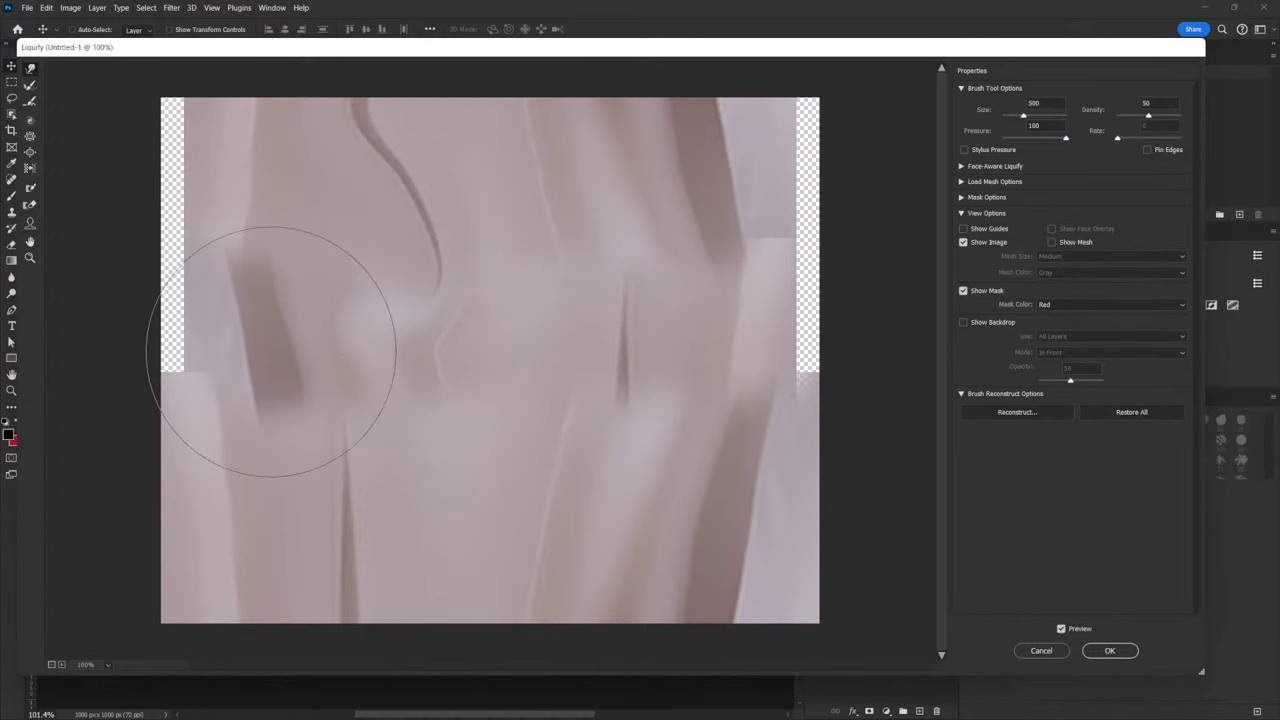
mouse_move(271, 351)
left_mouse_down()
mouse_move(200, 314)
mouse_move(171, 205)
left_mouse_up()
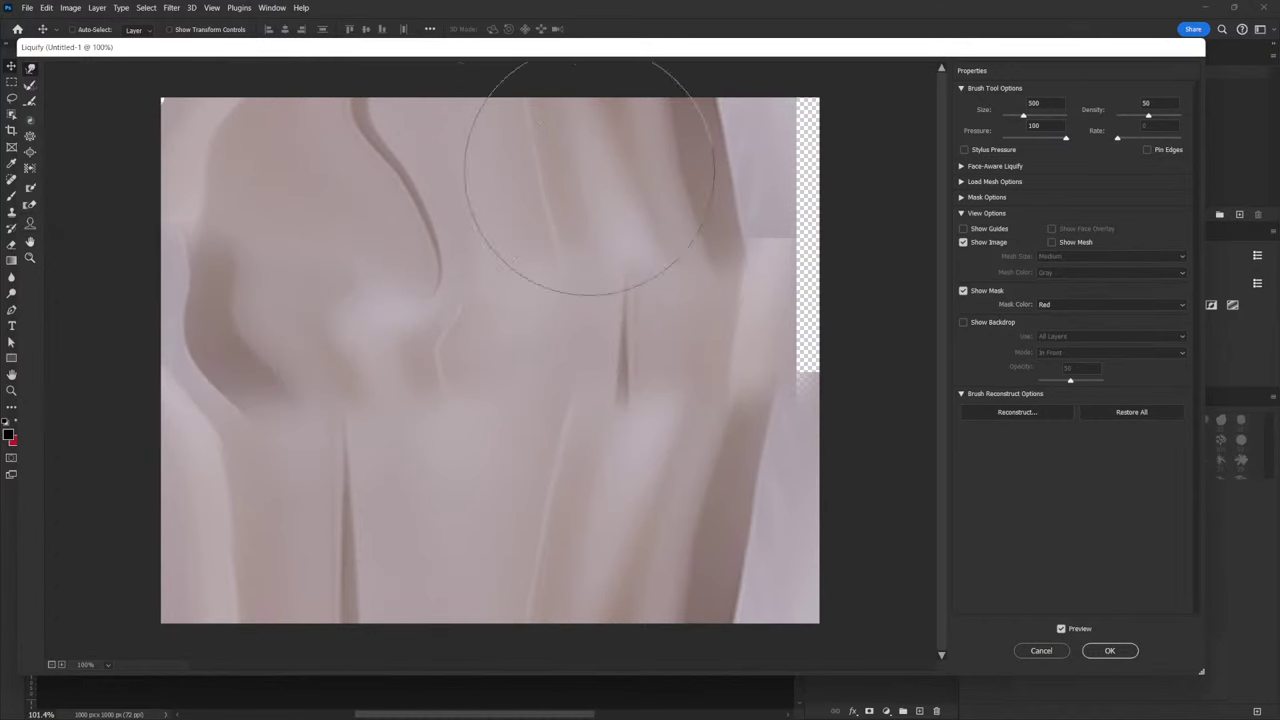
mouse_move(589, 178)
left_mouse_down()
mouse_move(651, 225)
mouse_move(622, 331)
mouse_move(509, 529)
left_mouse_up()
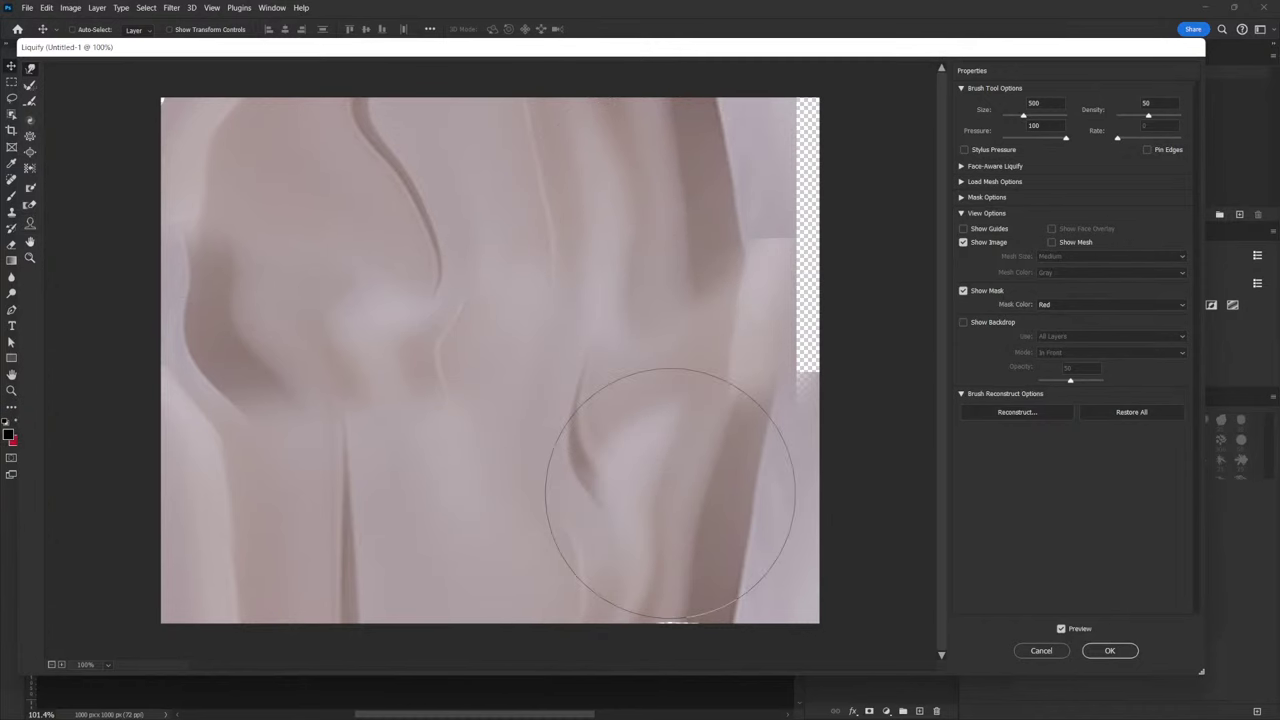
mouse_move(670, 493)
left_mouse_down()
mouse_move(720, 369)
mouse_move(811, 300)
mouse_move(762, 500)
mouse_move(745, 141)
mouse_move(795, 130)
mouse_move(819, 94)
mouse_move(729, 177)
left_mouse_up()
mouse_move(243, 446)
left_mouse_down()
mouse_move(255, 516)
mouse_move(591, 586)
mouse_move(737, 537)
left_mouse_up()
mouse_move(478, 332)
left_mouse_down()
mouse_move(432, 271)
mouse_move(519, 305)
mouse_move(537, 332)
mouse_move(531, 390)
mouse_move(469, 482)
mouse_move(425, 503)
mouse_move(460, 408)
mouse_move(382, 511)
mouse_move(285, 531)
mouse_move(247, 505)
mouse_move(260, 432)
mouse_move(330, 437)
mouse_move(293, 516)
mouse_move(248, 518)
mouse_move(250, 338)
mouse_move(224, 163)
mouse_move(171, 120)
mouse_move(371, 137)
mouse_move(716, 132)
mouse_move(766, 160)
mouse_move(776, 230)
mouse_move(604, 205)
mouse_move(674, 334)
mouse_move(686, 443)
mouse_move(670, 493)
mouse_move(611, 499)
mouse_move(543, 478)
mouse_move(496, 495)
mouse_move(495, 484)
mouse_move(507, 485)
mouse_move(450, 516)
mouse_move(406, 504)
mouse_move(305, 513)
mouse_move(425, 397)
mouse_move(428, 365)
mouse_move(407, 354)
mouse_move(432, 218)
mouse_move(399, 223)
mouse_move(545, 272)
mouse_move(757, 431)
mouse_move(781, 532)
mouse_move(779, 162)
mouse_move(466, 252)
mouse_move(268, 290)
left_mouse_up()
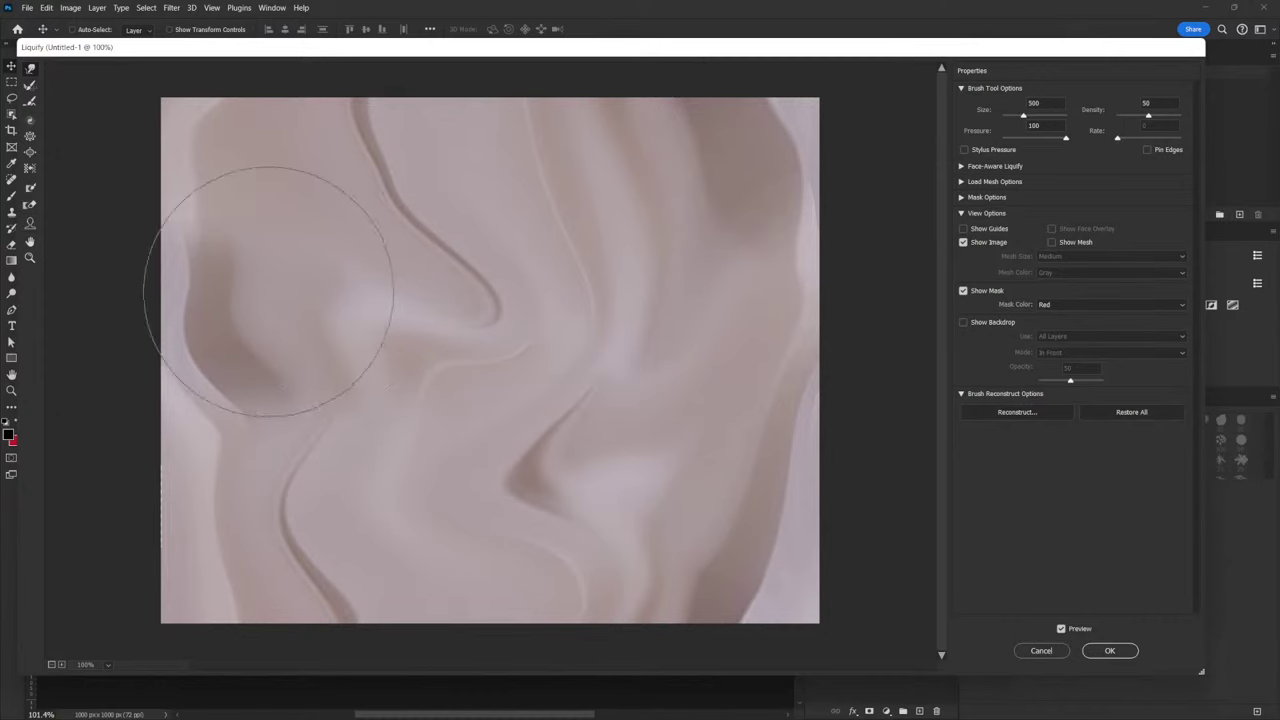
Apply the liquify warp, move the fabric below the woman's photo, and give it a 10 px Field Blur
left_click(1110, 651)
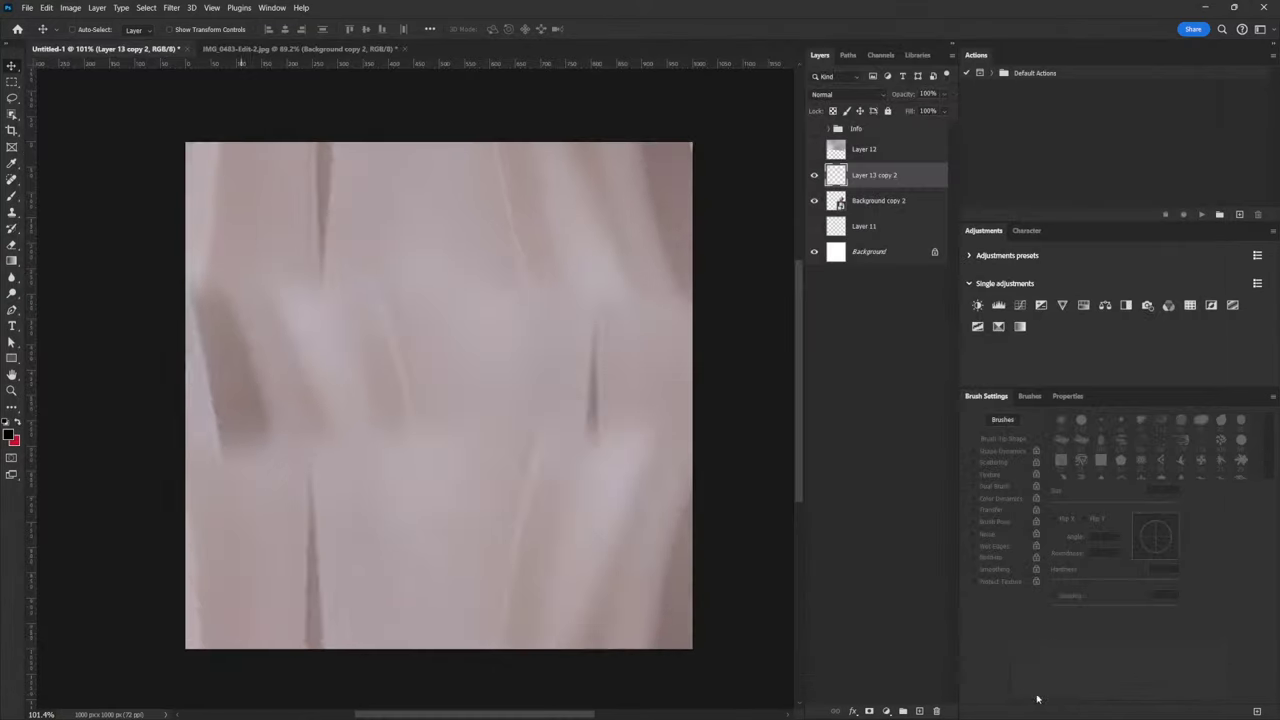
left_click_drag(883, 183, 886, 208)
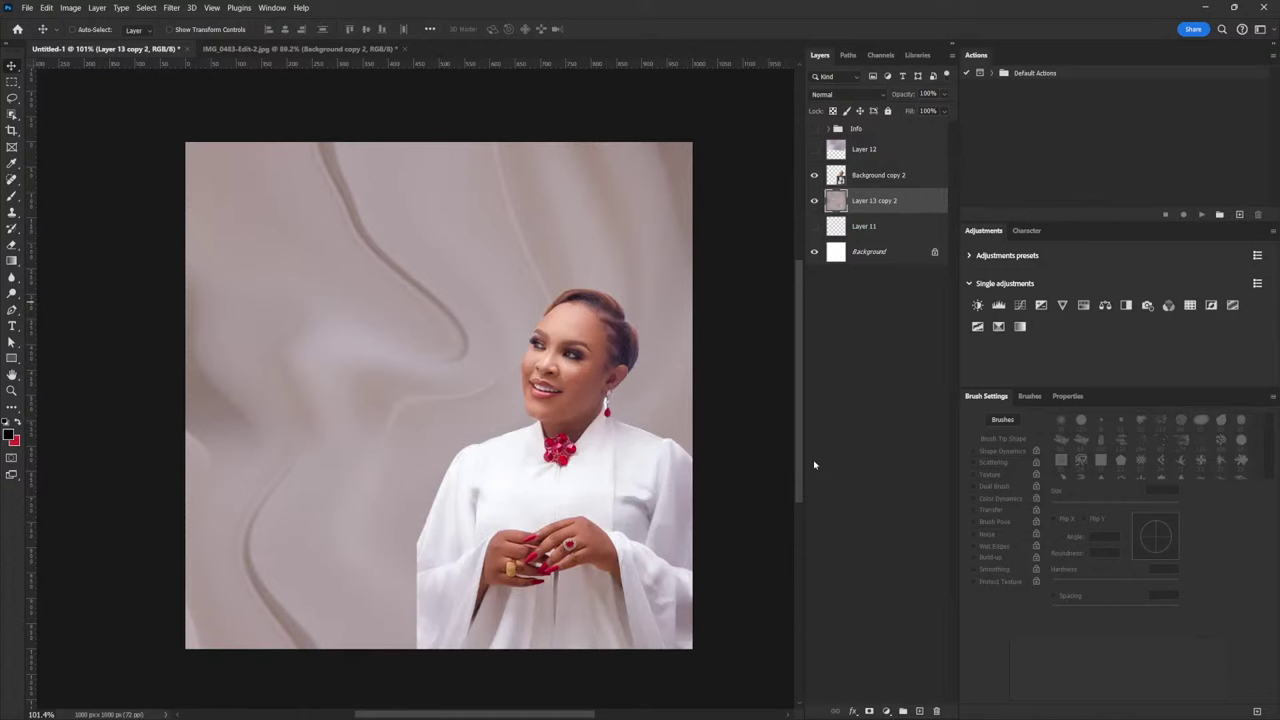
left_click(172, 8)
mouse_move(281, 183)
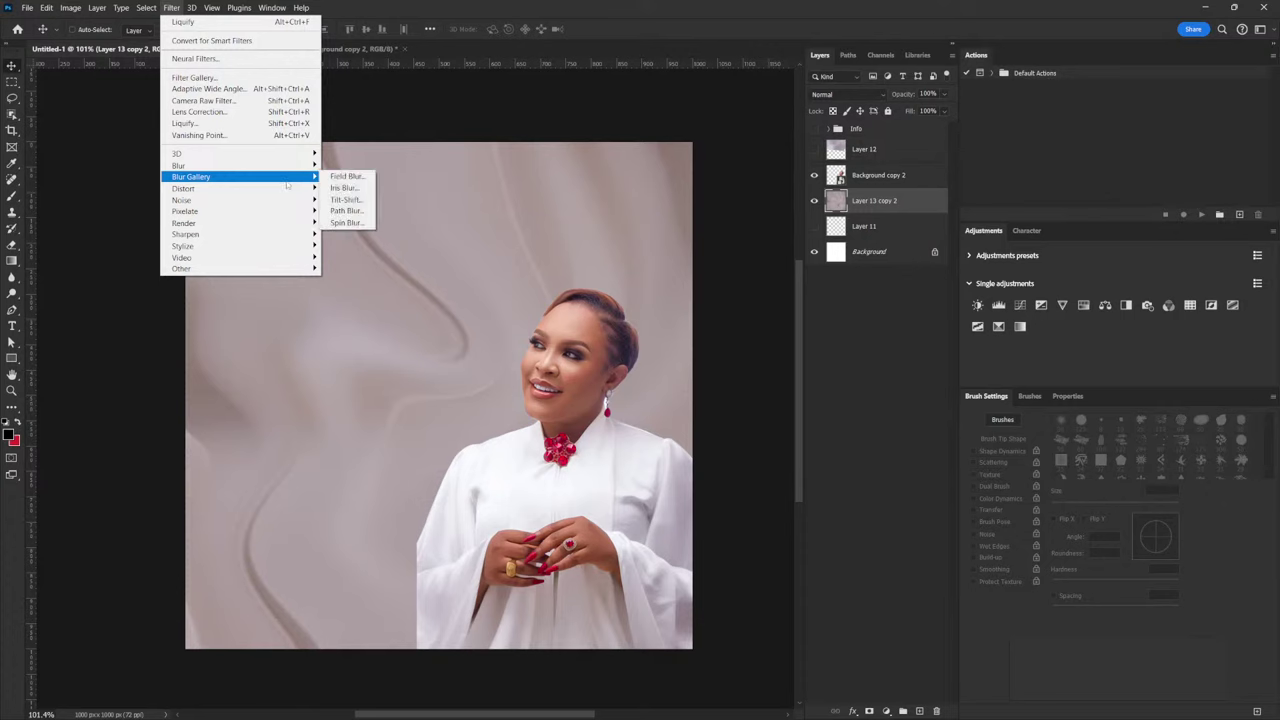
left_click(366, 178)
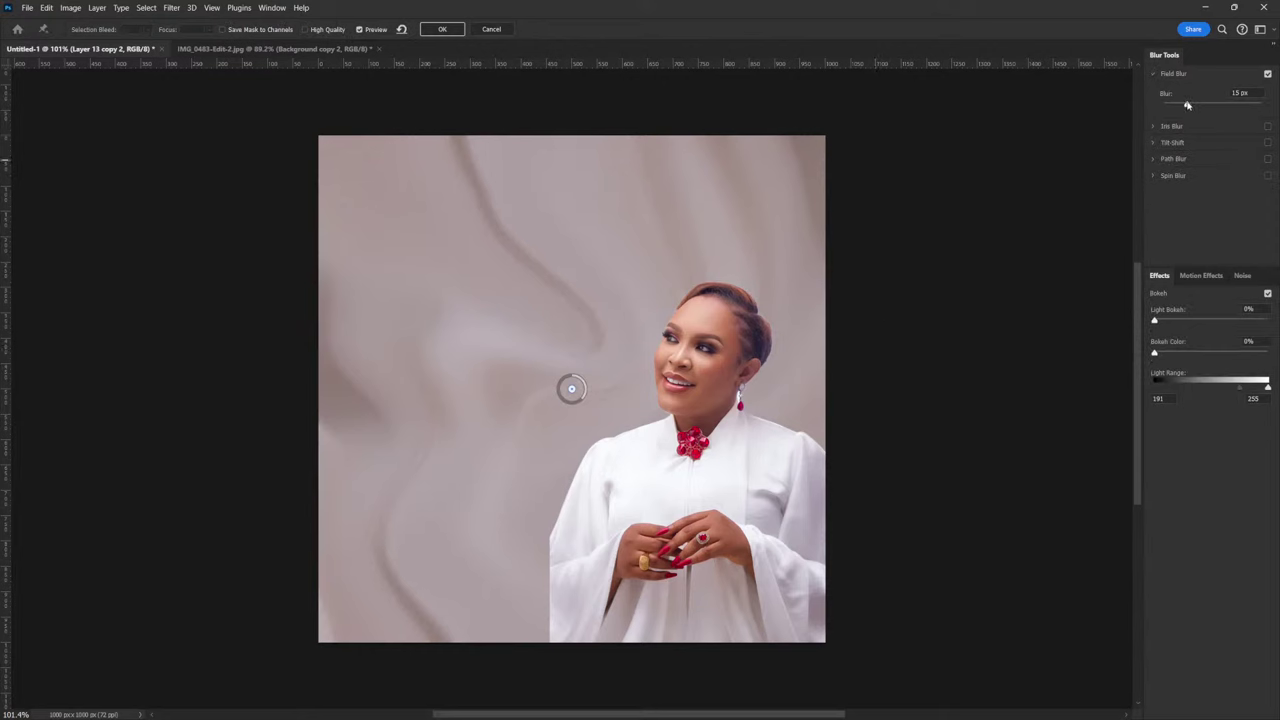
left_click_drag(1186, 106, 1183, 106)
left_click(443, 29)
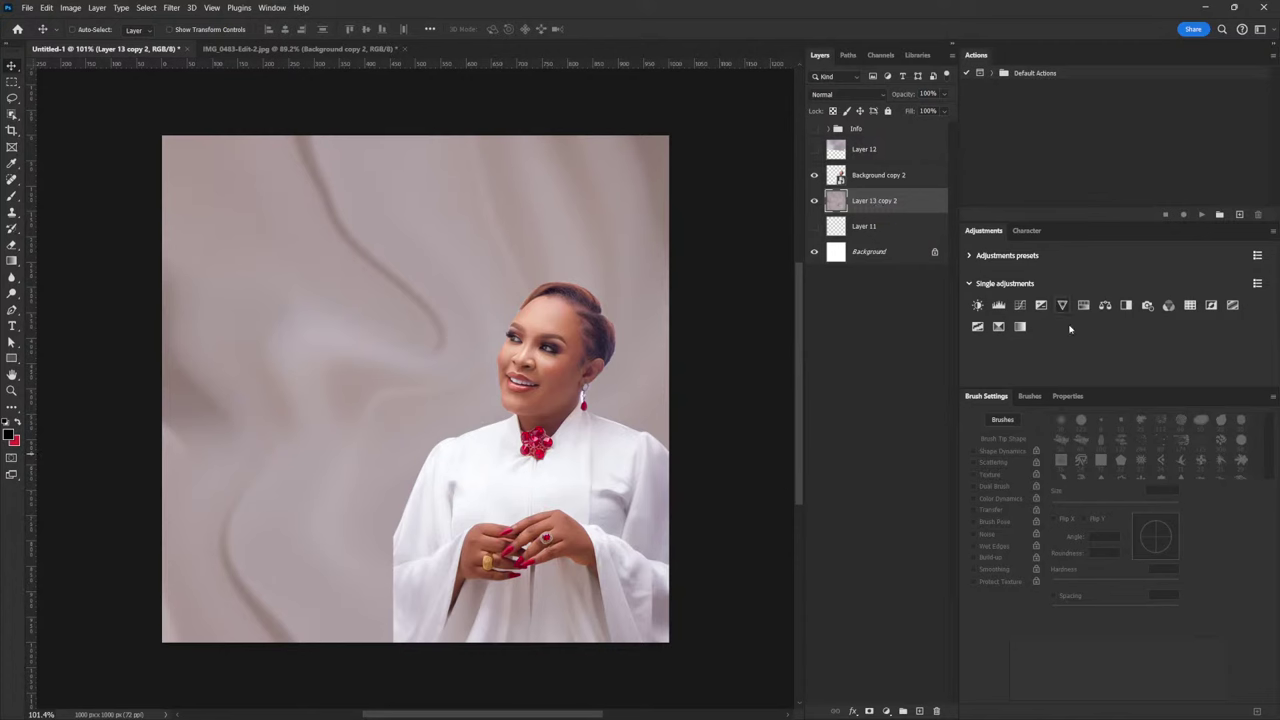
Add a Levels adjustment with black input about 11, gamma 1.42, and white input near 191
left_click(998, 308)
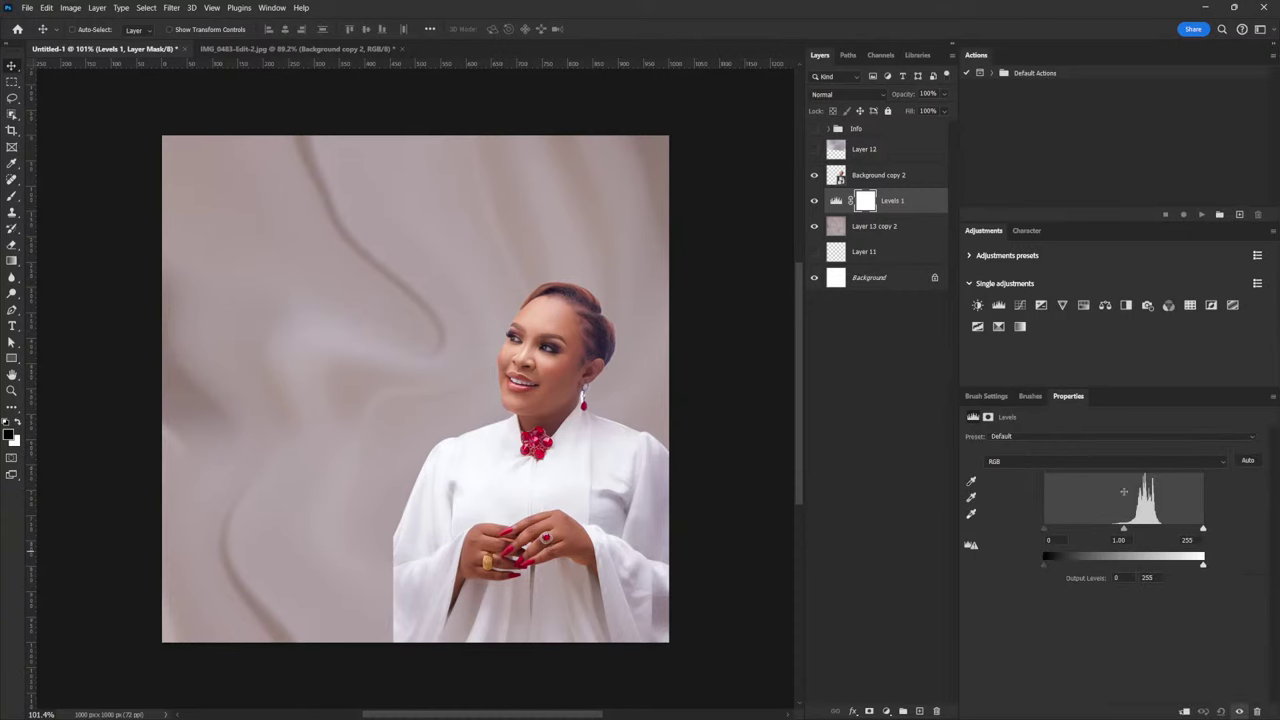
left_click_drag(1123, 530, 1094, 531)
left_click_drag(1202, 530, 1184, 531)
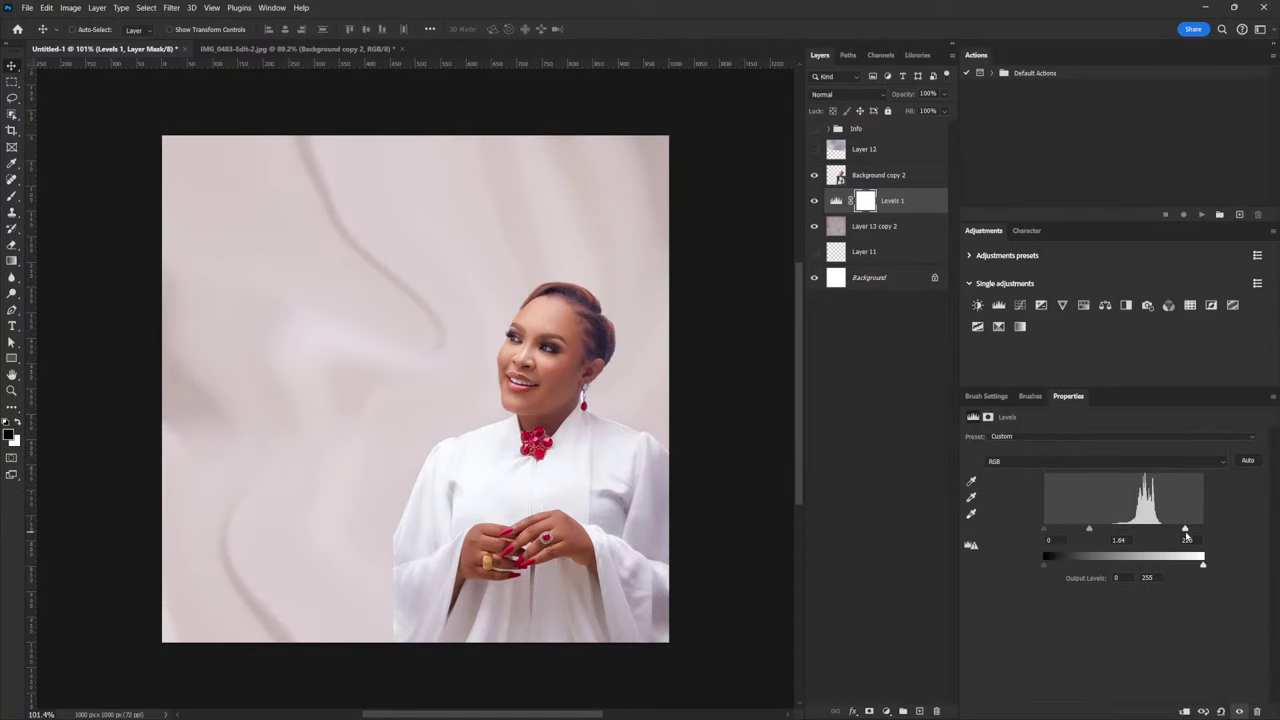
left_click_drag(1090, 531, 1092, 531)
left_click_drag(1044, 530, 1052, 538)
left_click_drag(1184, 530, 1172, 537)
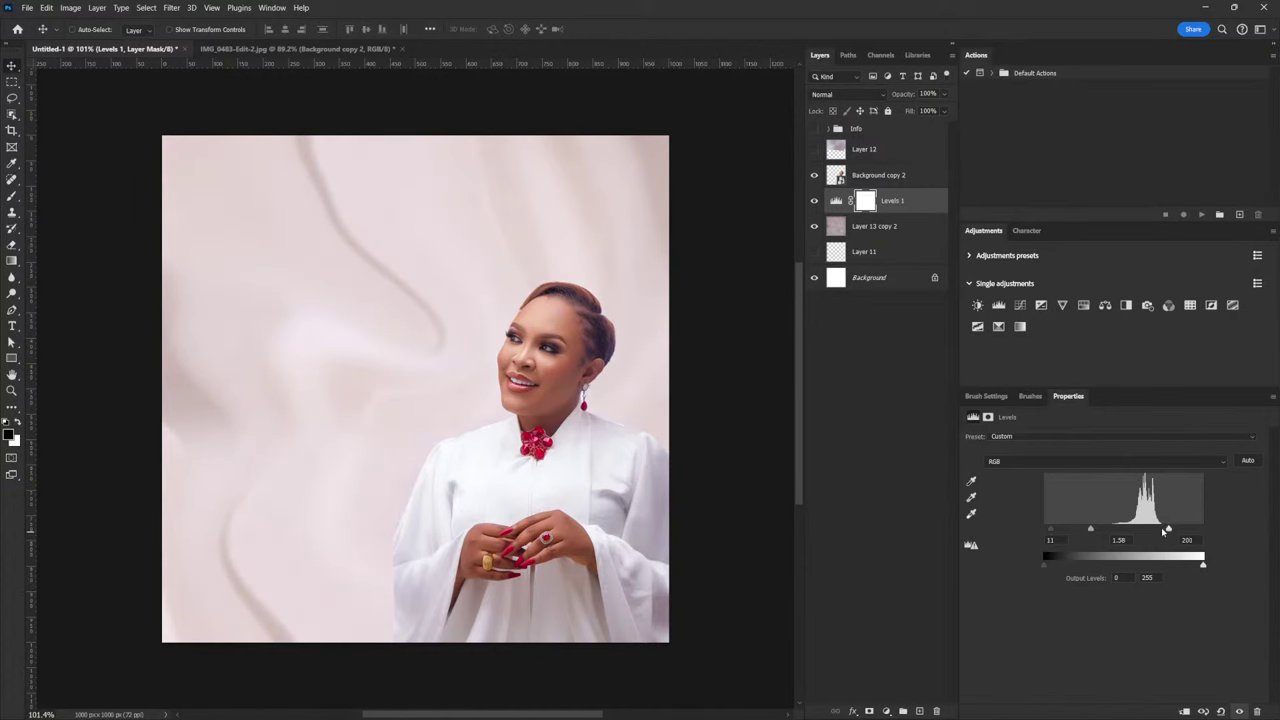
left_click_drag(1090, 529, 1163, 537)
Flip Layer 13 copy 2 horizontally, shift it about 196 px left, and widen its right side slightly
left_click(898, 226)
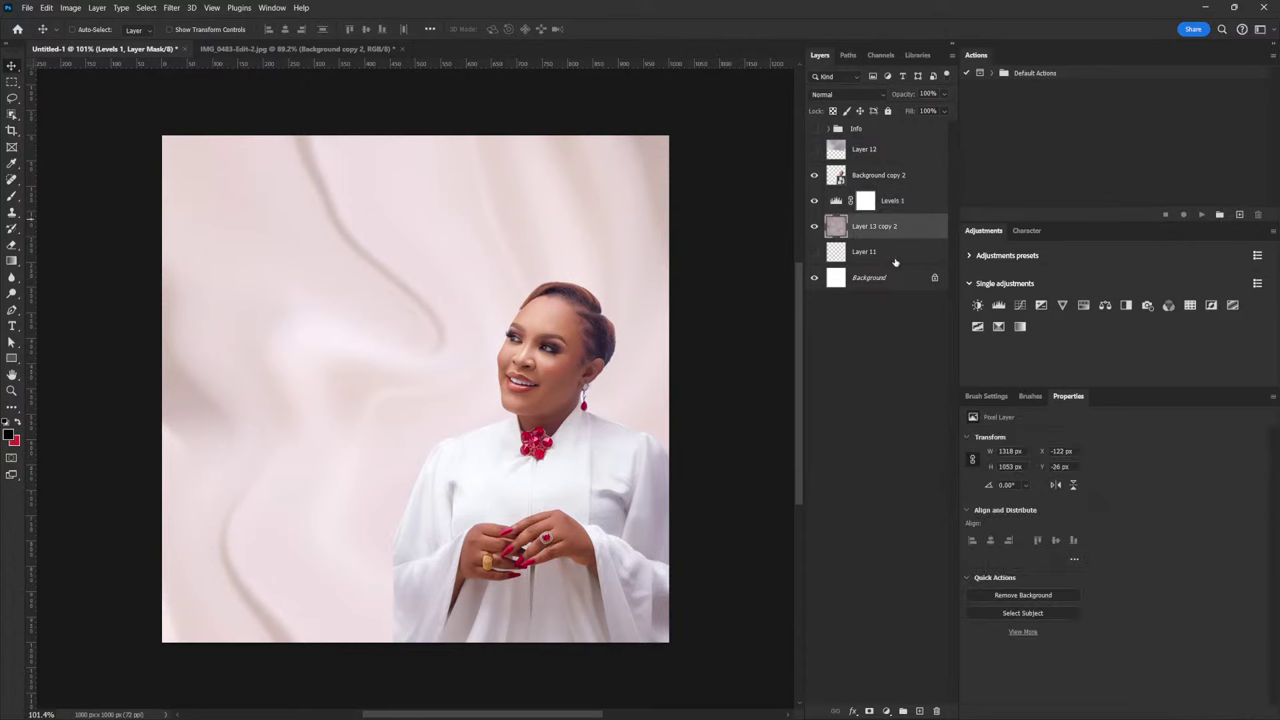
key("ctrl+t")
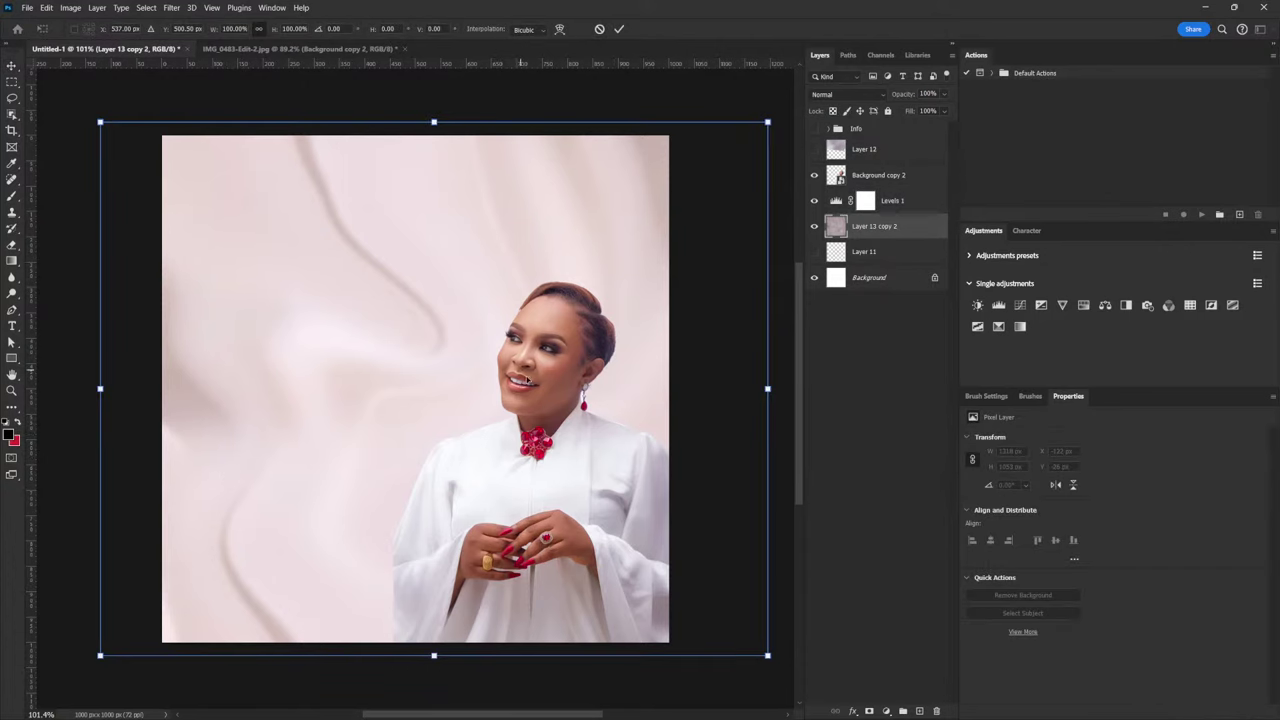
right_click(533, 390)
left_click(616, 649)
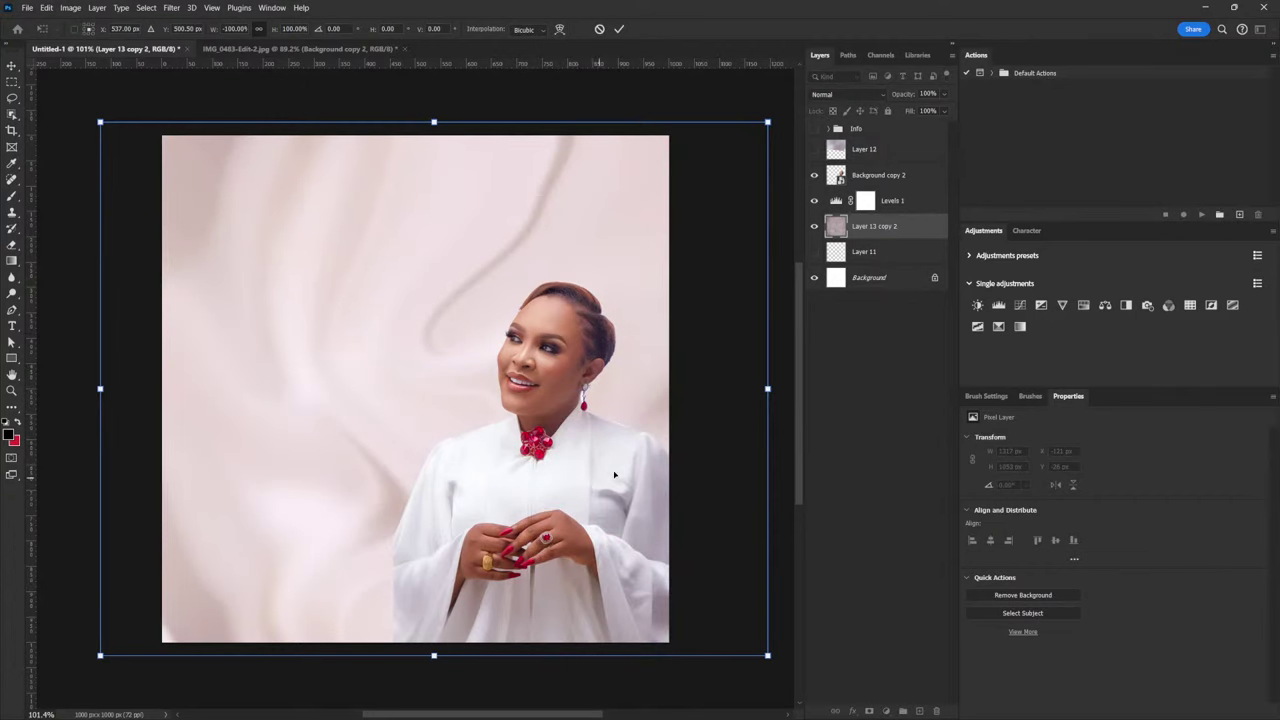
left_click_drag(661, 484, 561, 496)
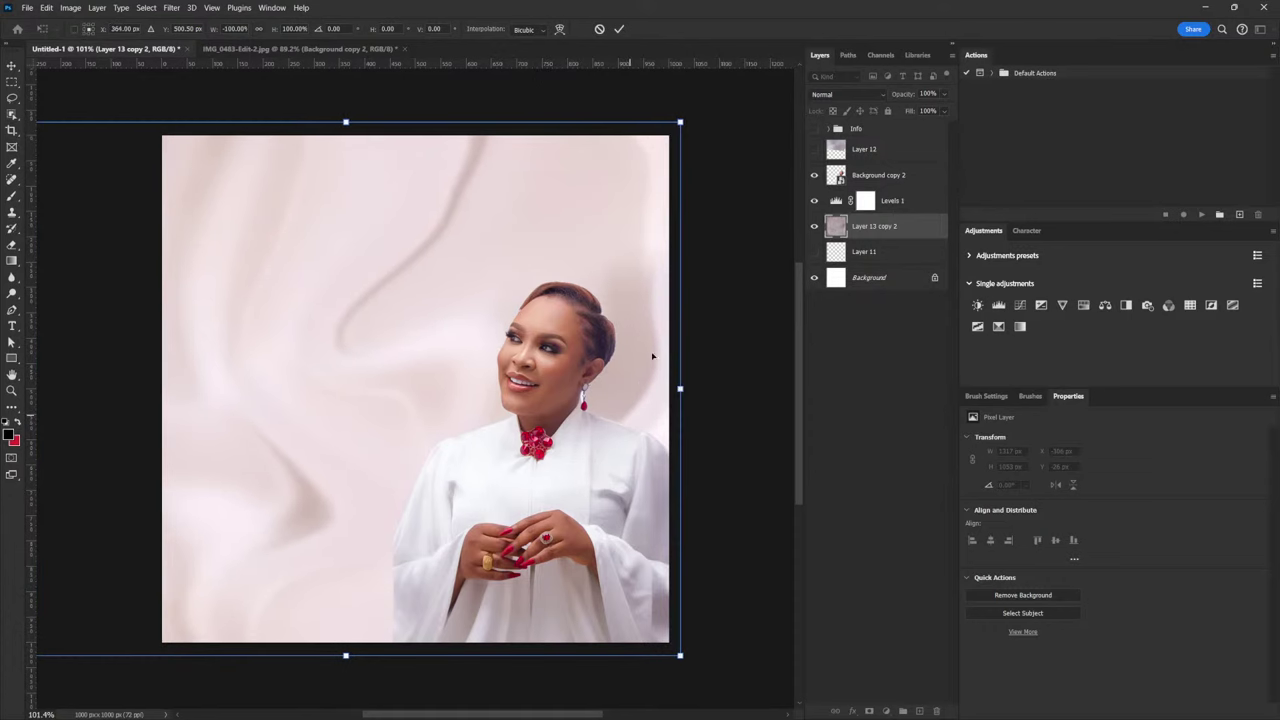
left_click_drag(680, 388, 685, 388)
key("Return")
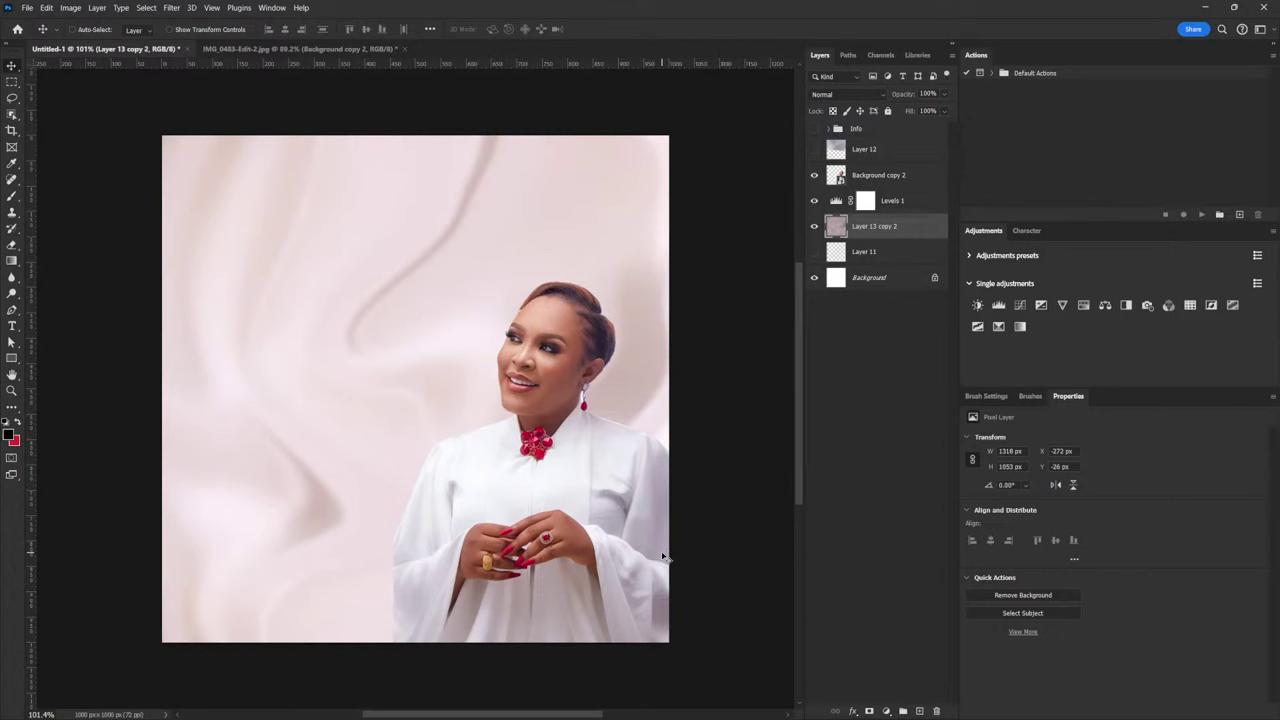
Add a Color Balance above Levels 1 with midtones at +44 red and -38 yellow
left_click(900, 201)
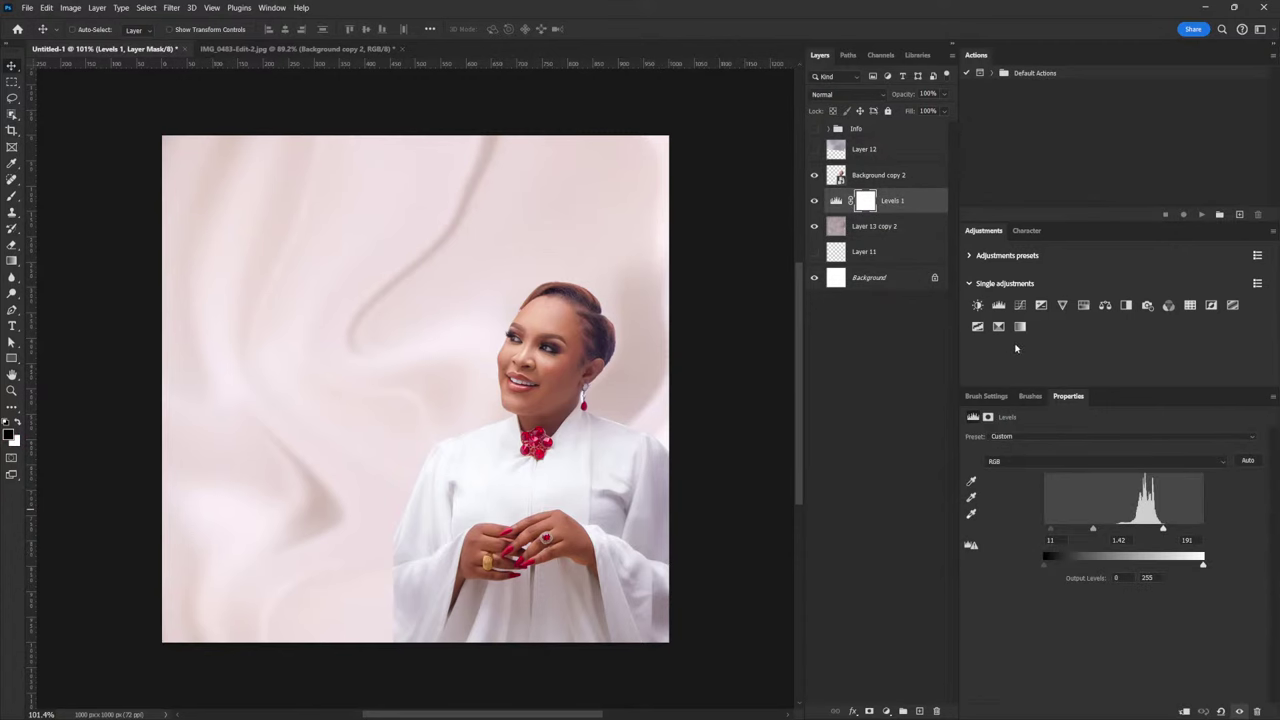
left_click(1105, 305)
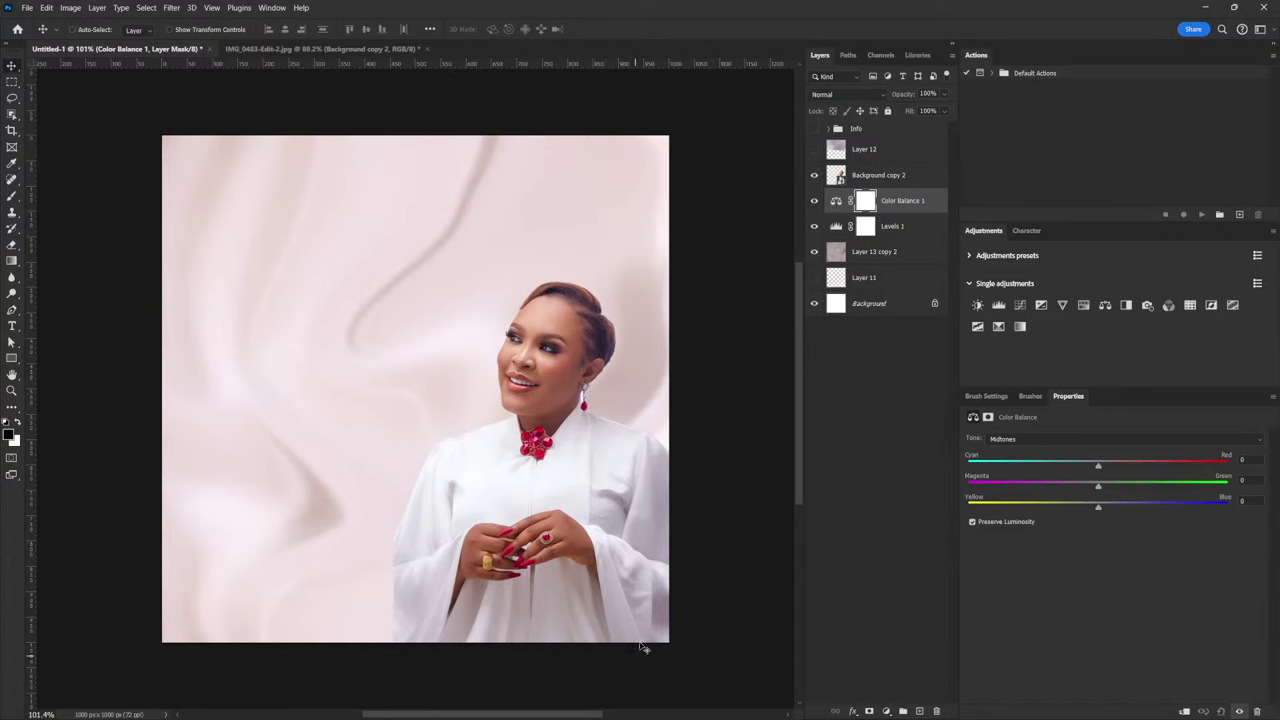
key("ctrl")
scroll(571, 319, "up", 2)
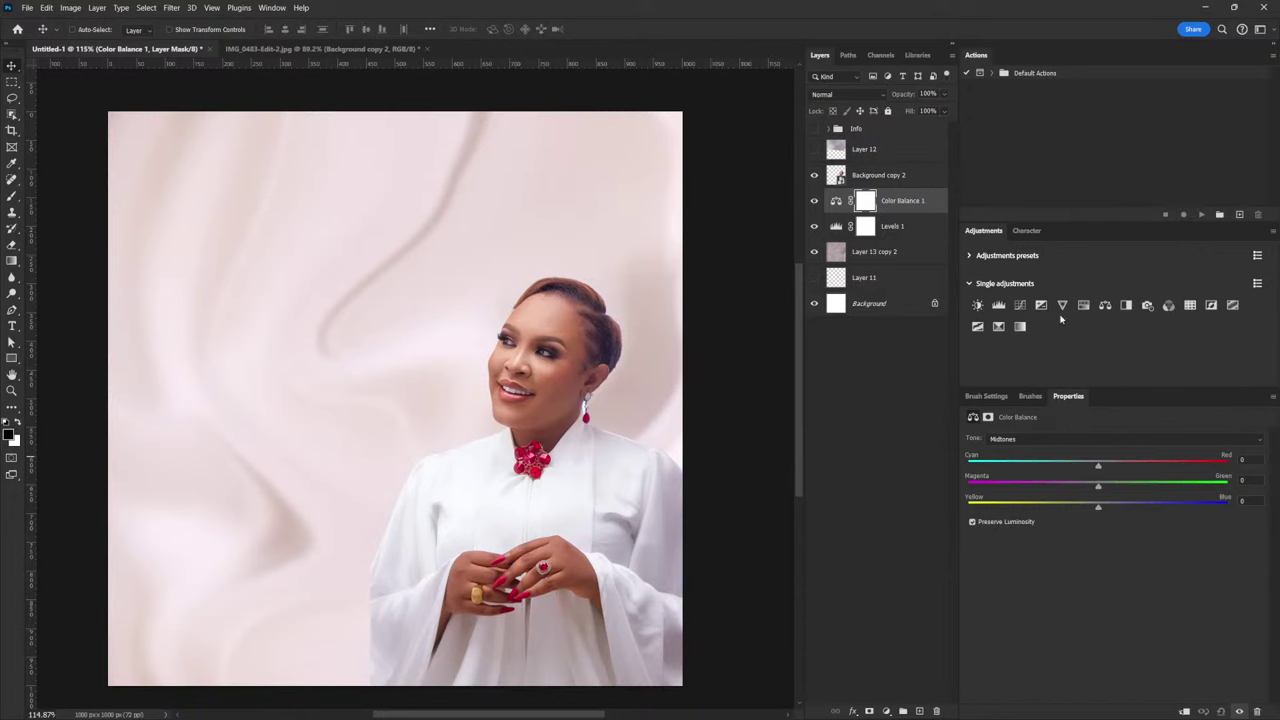
left_click(272, 8)
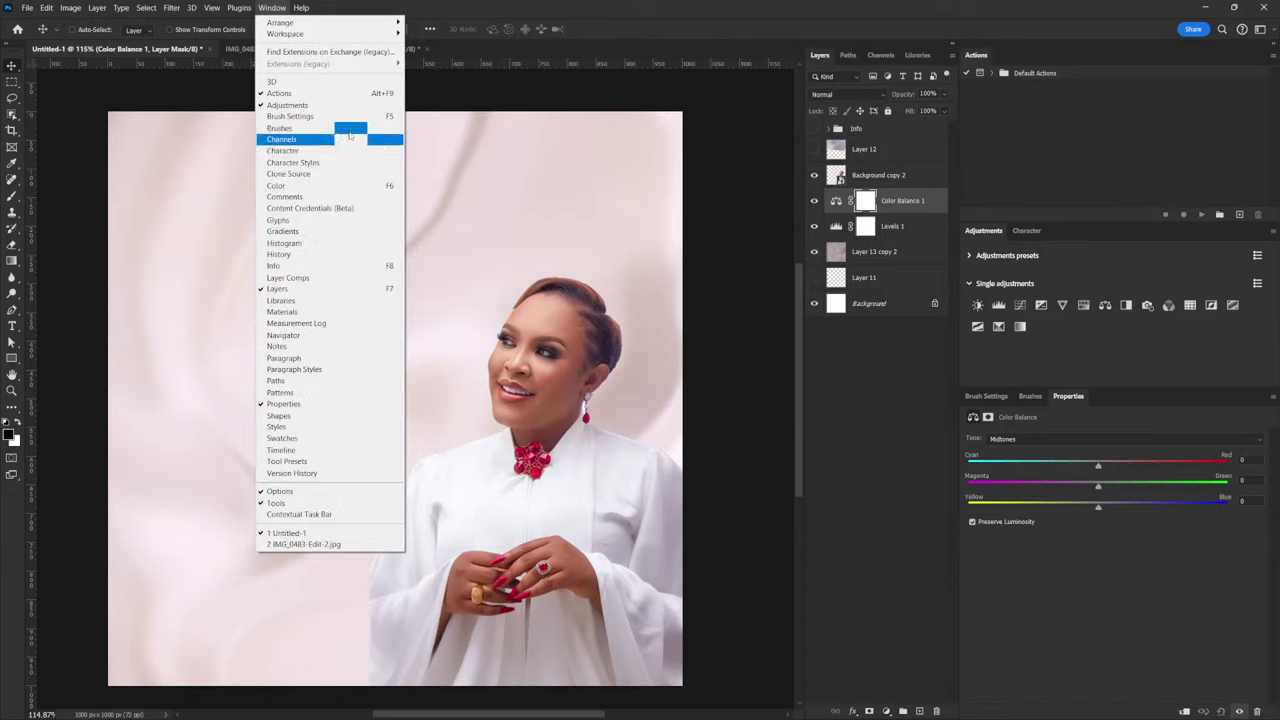
left_click(1014, 570)
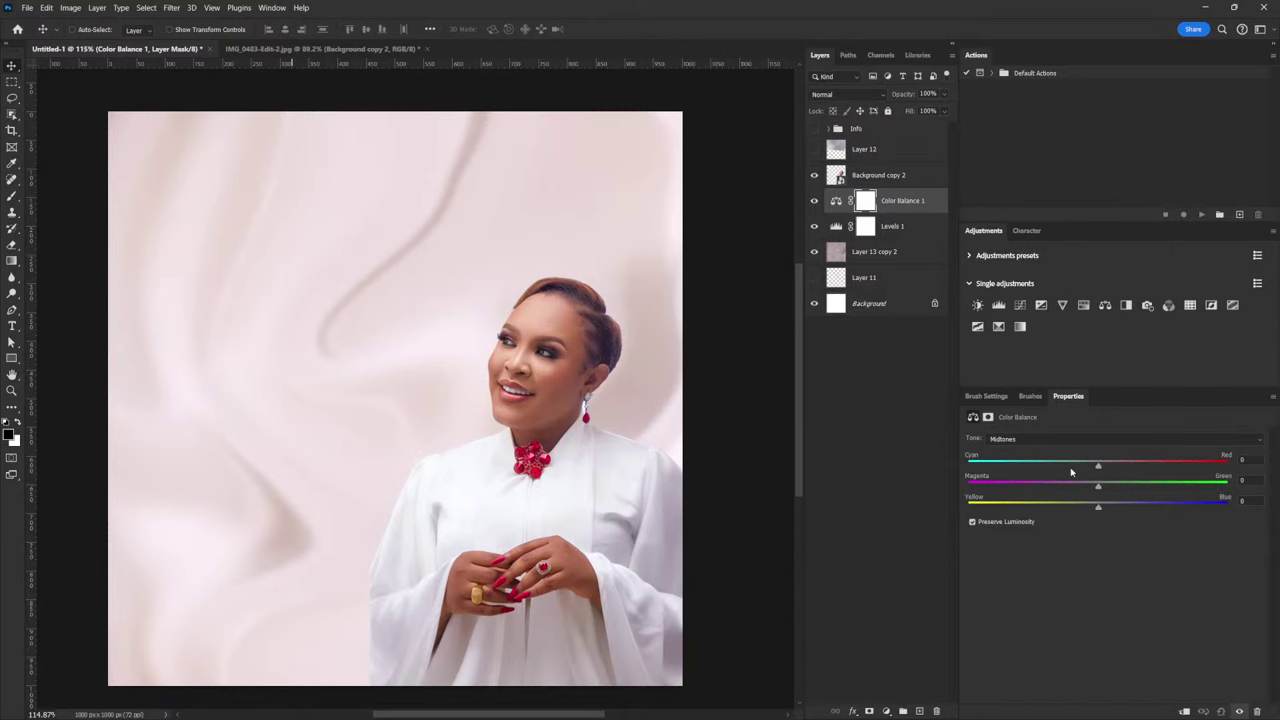
left_click_drag(1130, 466, 1143, 461)
left_click_drag(1098, 510, 1060, 516)
left_click_drag(1139, 467, 1156, 470)
left_click_drag(1057, 508, 1054, 508)
Duplicate Background copy 2 and name the copy 'edit'
left_click(880, 178)
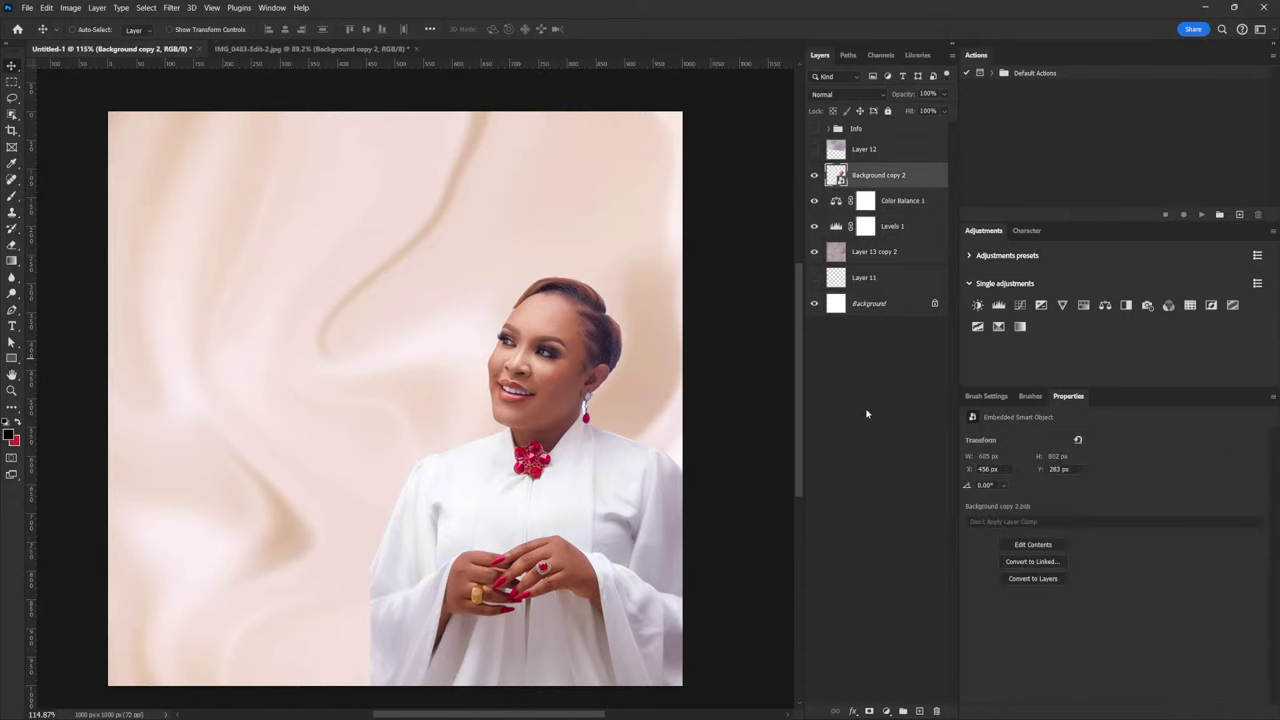
key("ctrl+j")
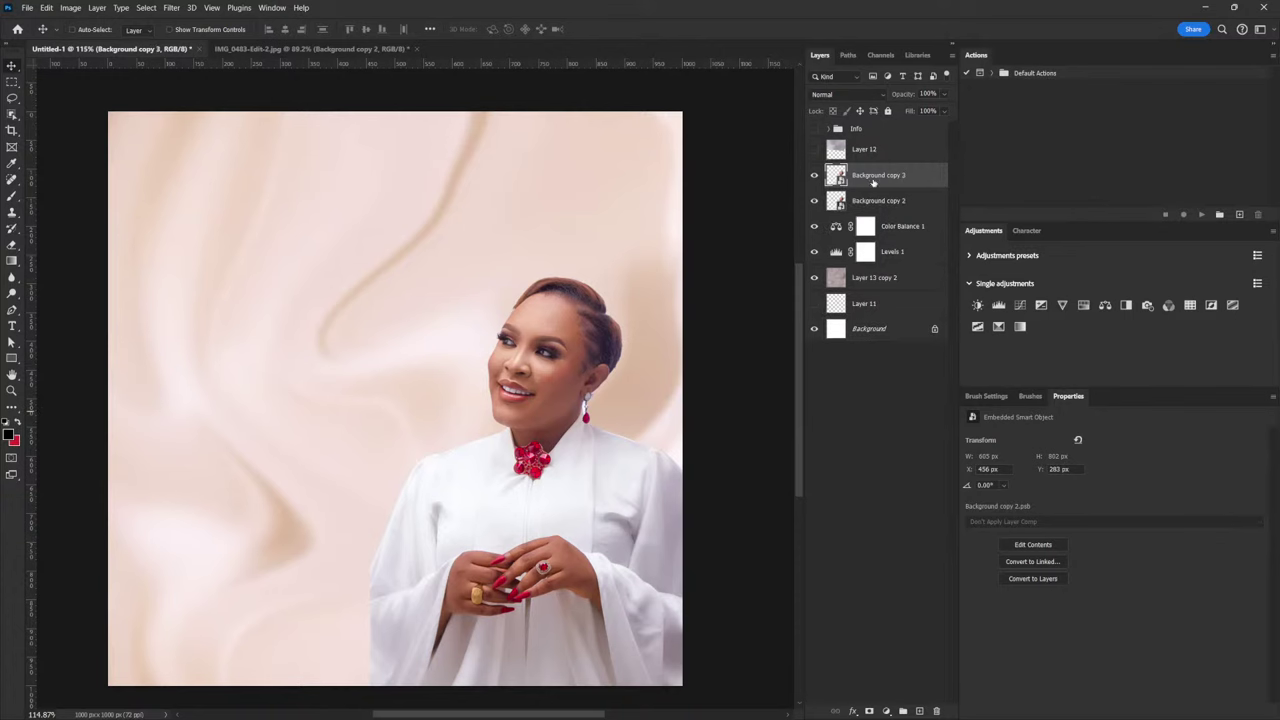
double_click(876, 177)
type("edit")
key("Return")
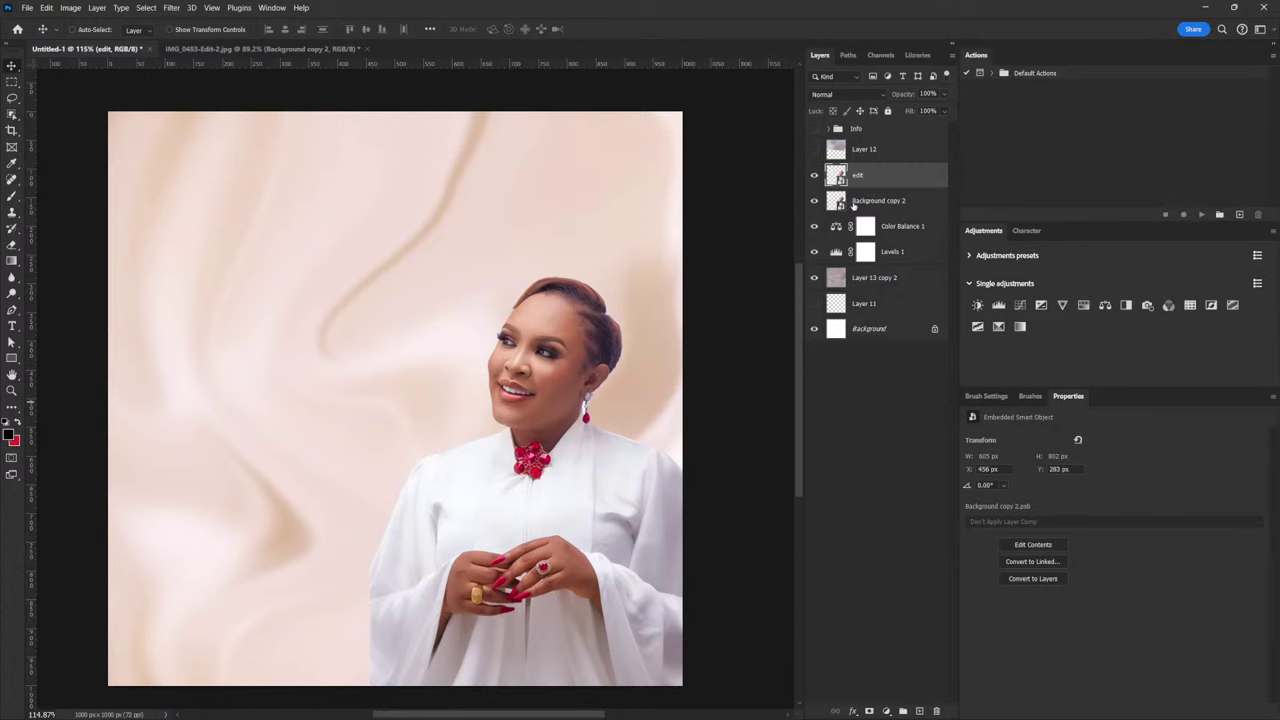
Hide the original Background copy 2, reposition edit, and add a Color Balance adjustment above it
left_click(814, 201)
left_click_drag(895, 181, 737, 486)
left_click(1110, 308)
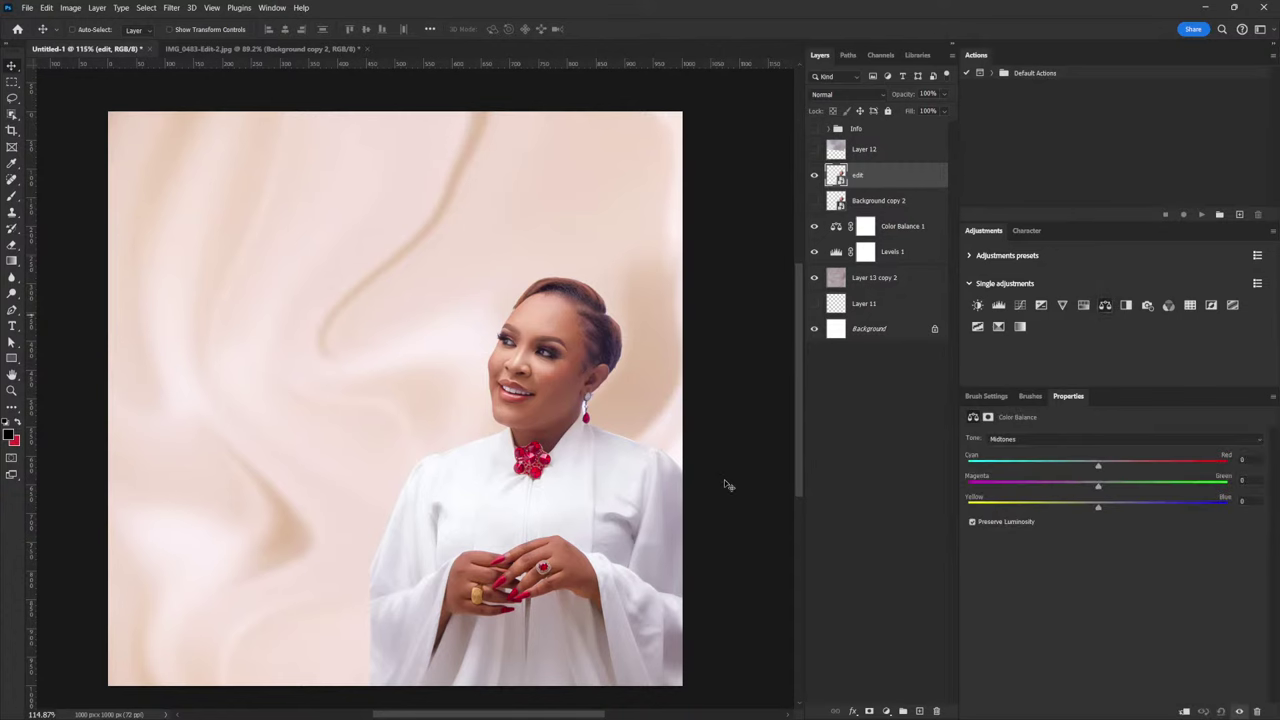
Clip Color Balance 2 to edit and set its midtones to +10 red and -5 yellow
left_click(1184, 711)
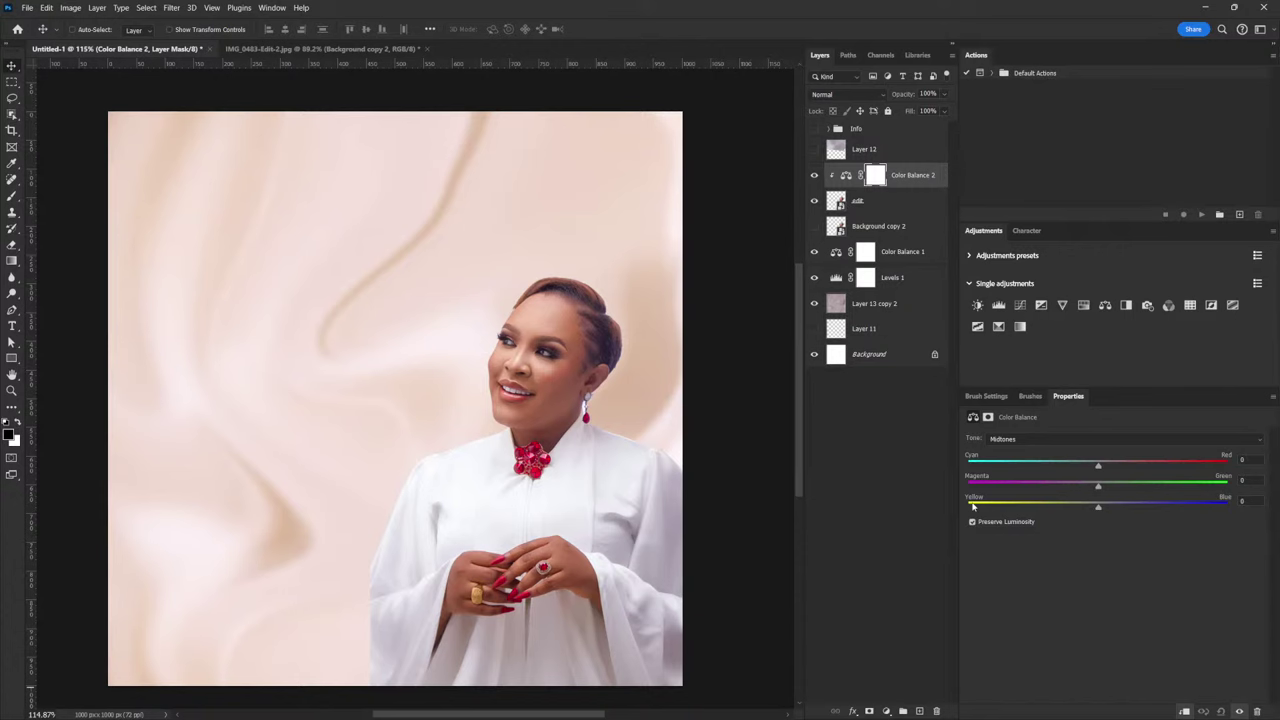
left_click_drag(1099, 469, 1109, 467)
left_click_drag(1099, 507, 1092, 510)
left_click_drag(1109, 467, 1111, 467)
left_click(1020, 305)
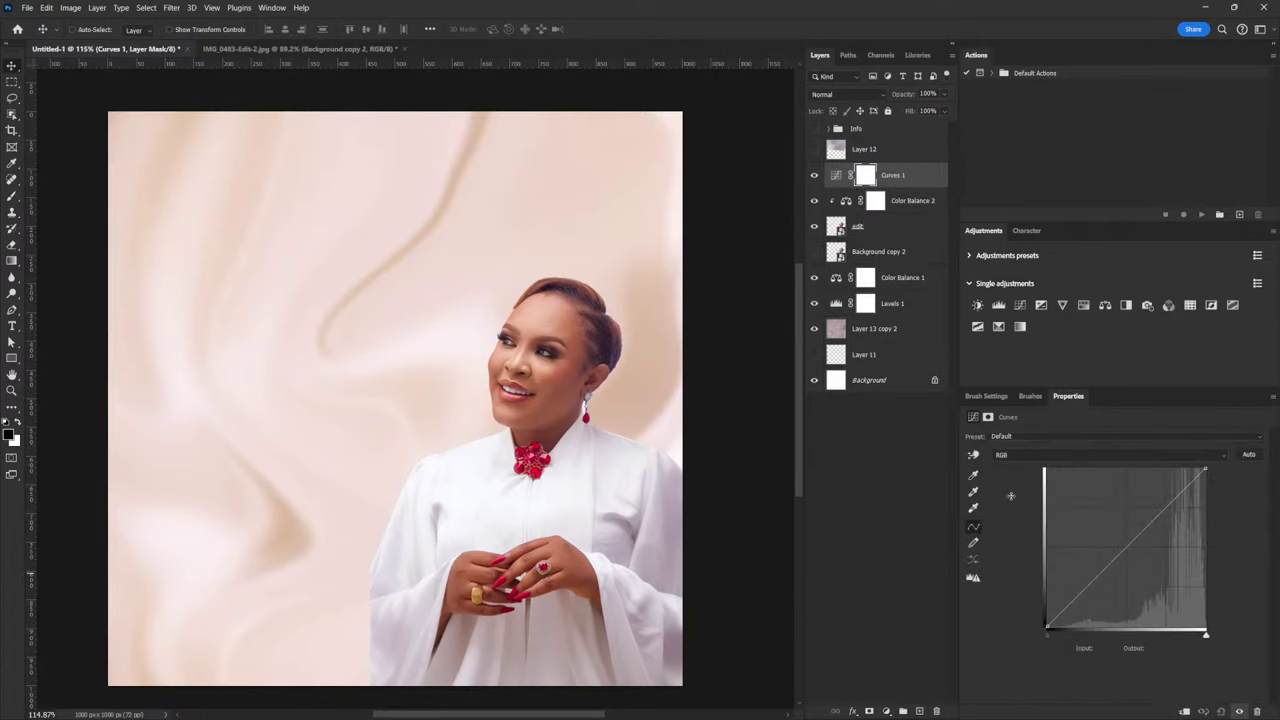
Clip Curves 1 to the woman's layers and shape an S-curve that deepens shadows and lifts upper tones
left_click(1184, 711)
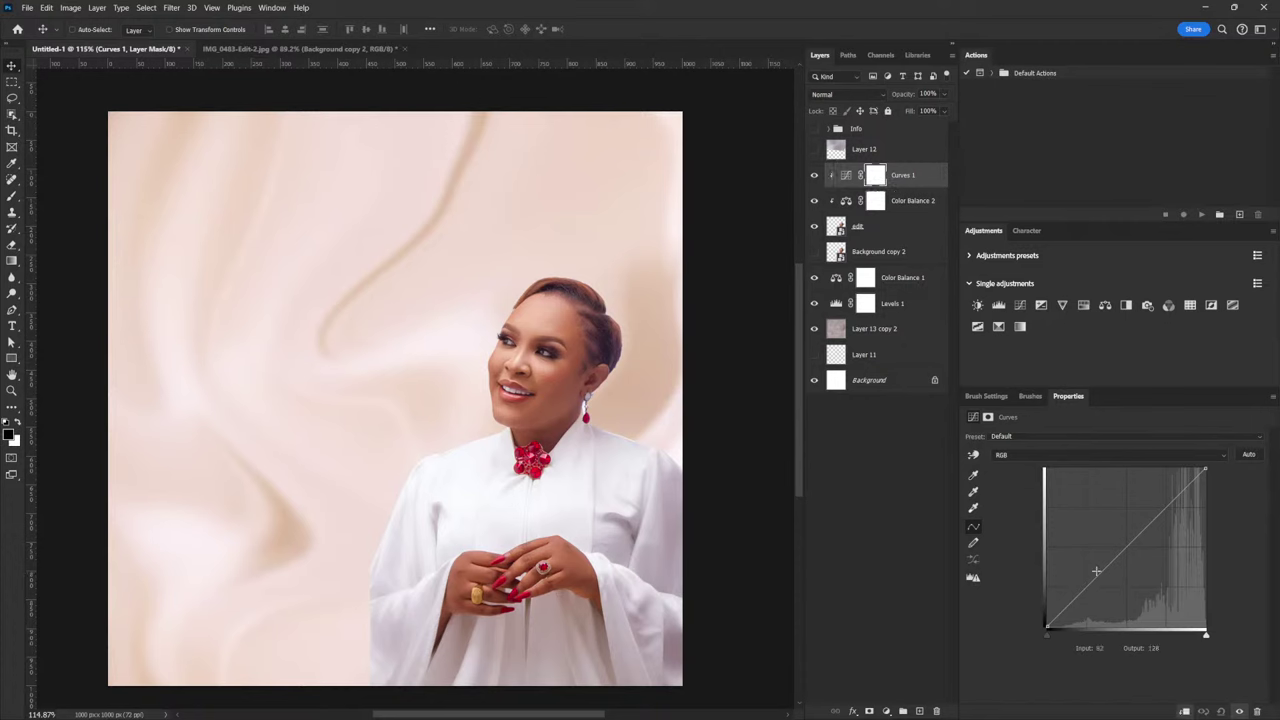
left_click_drag(1089, 585, 1090, 595)
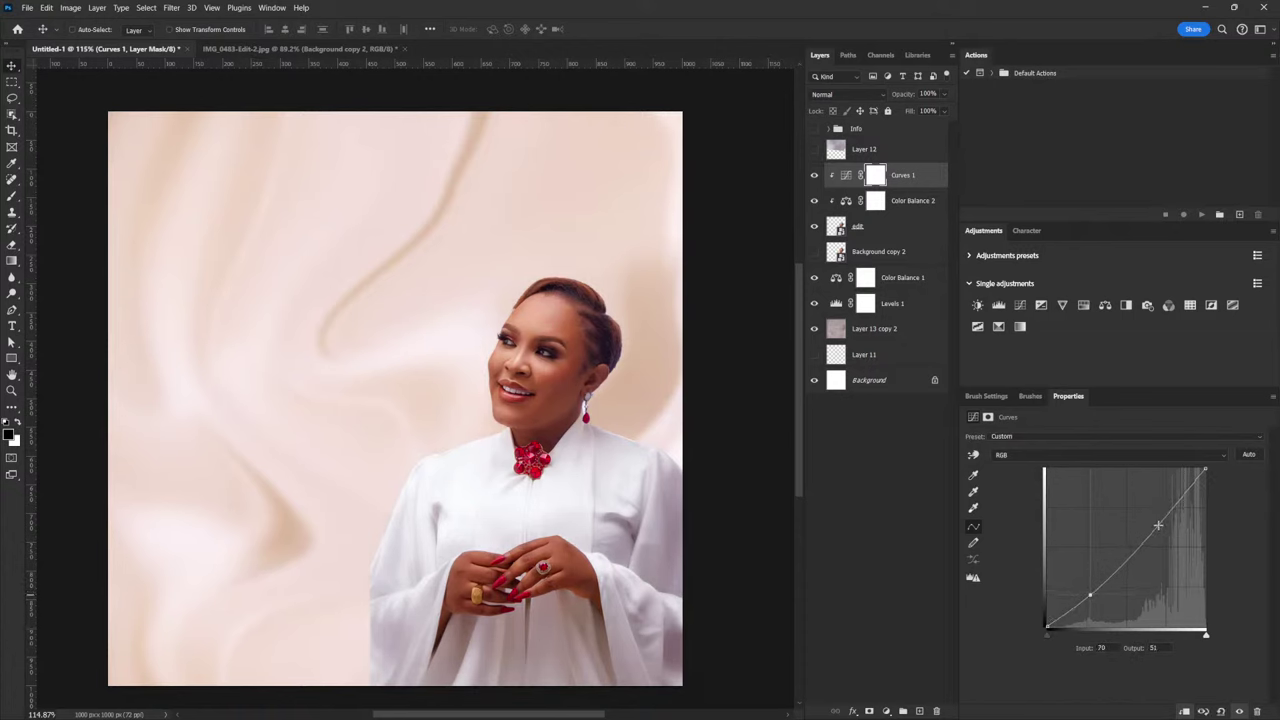
left_click_drag(1158, 523, 1156, 519)
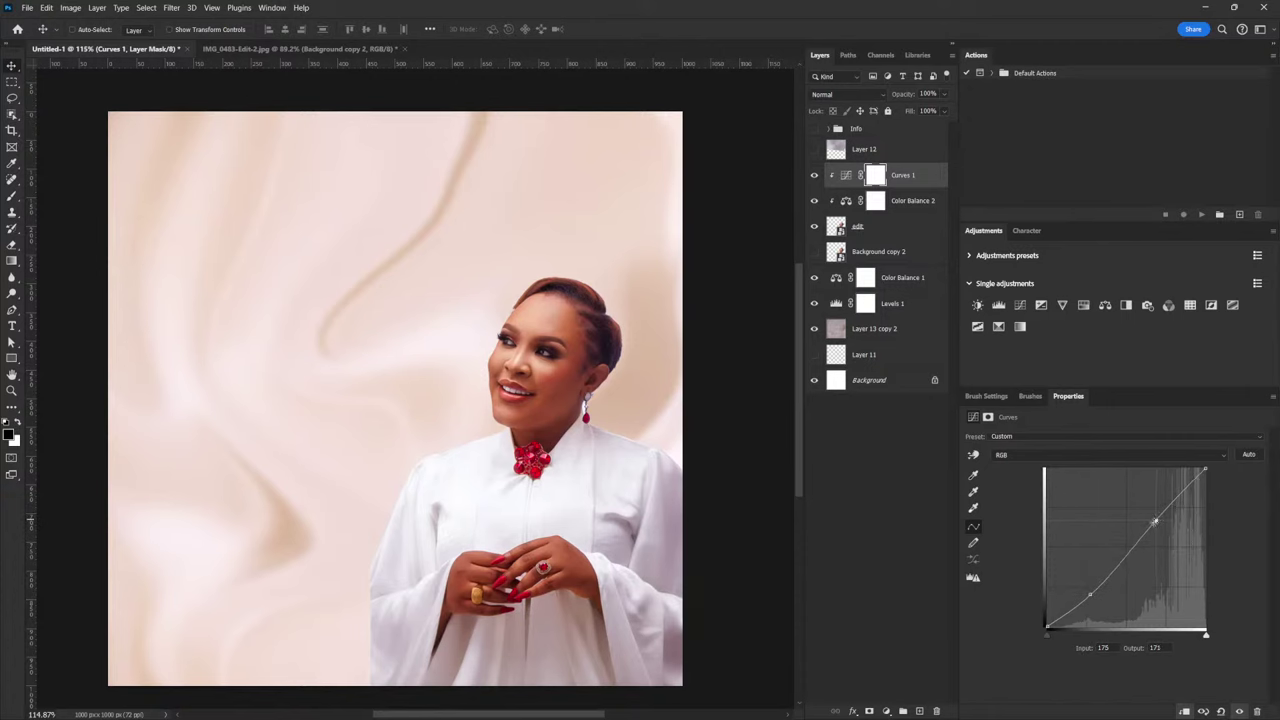
left_click_drag(1090, 594, 1087, 596)
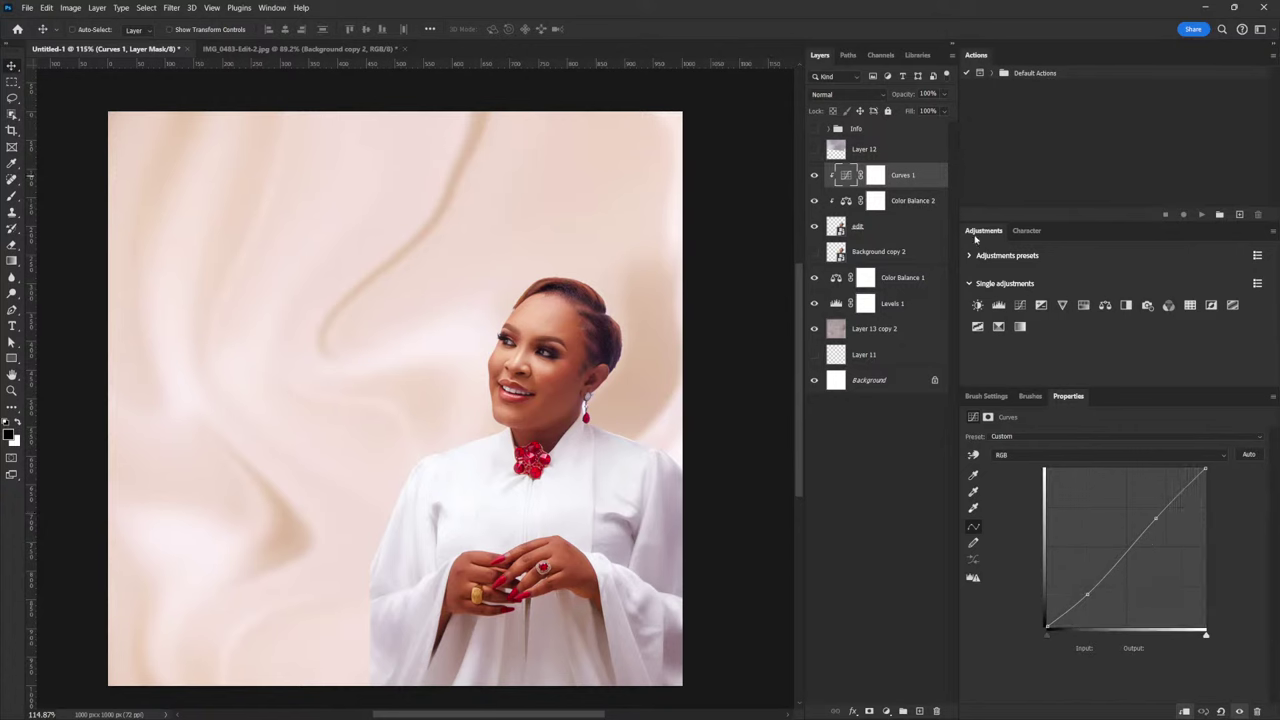
left_click(1020, 305)
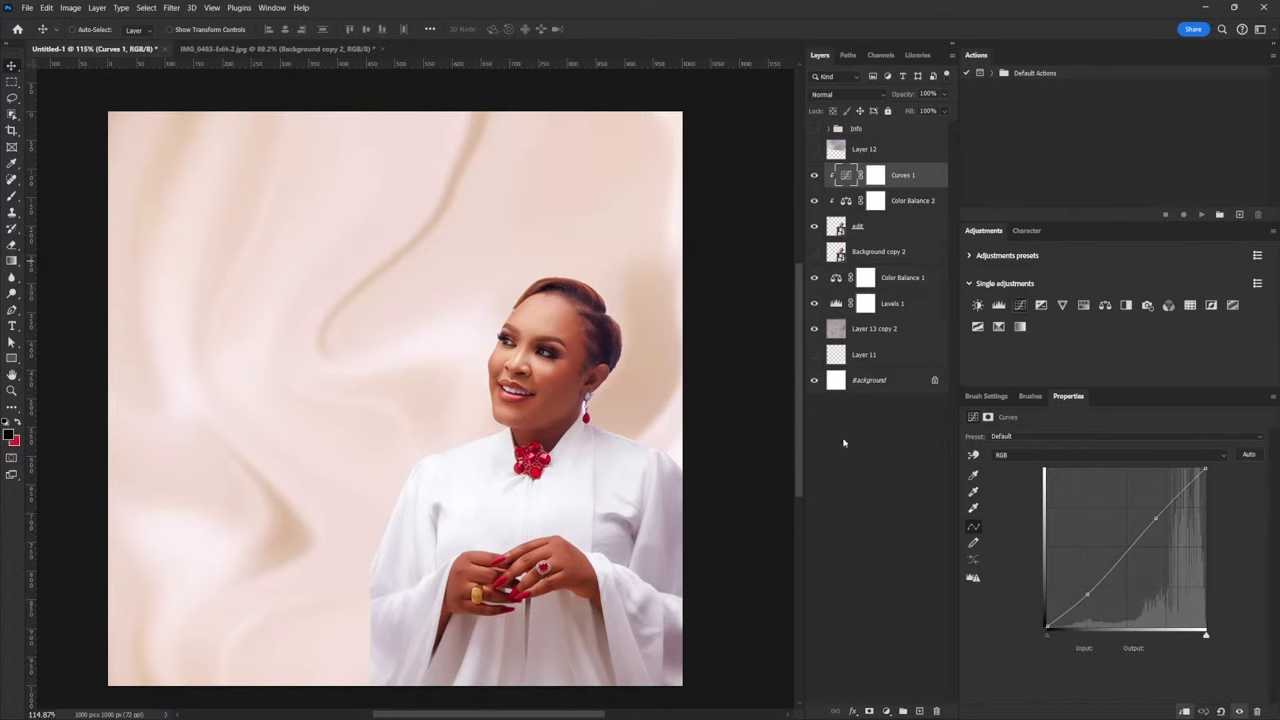
Clip Curves 2 to the layer below and lasso highlight patches on the forehead and nose ridge
left_click(1184, 711)
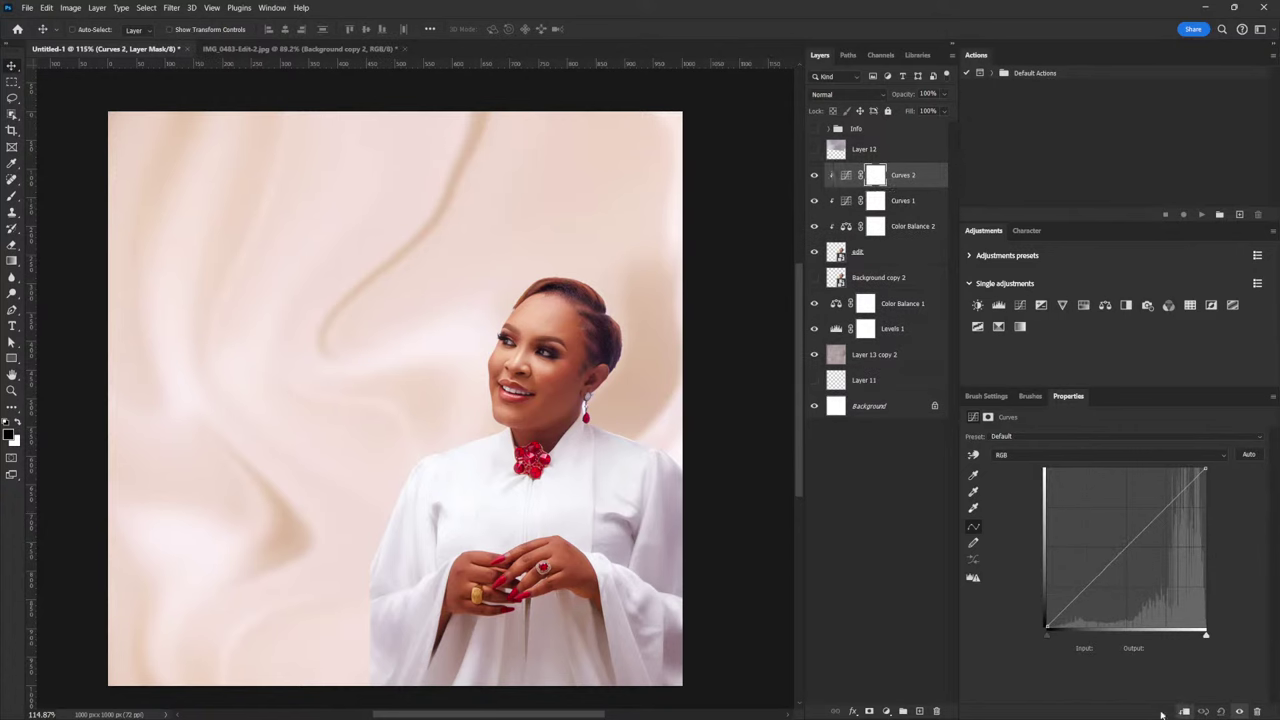
left_click(14, 99)
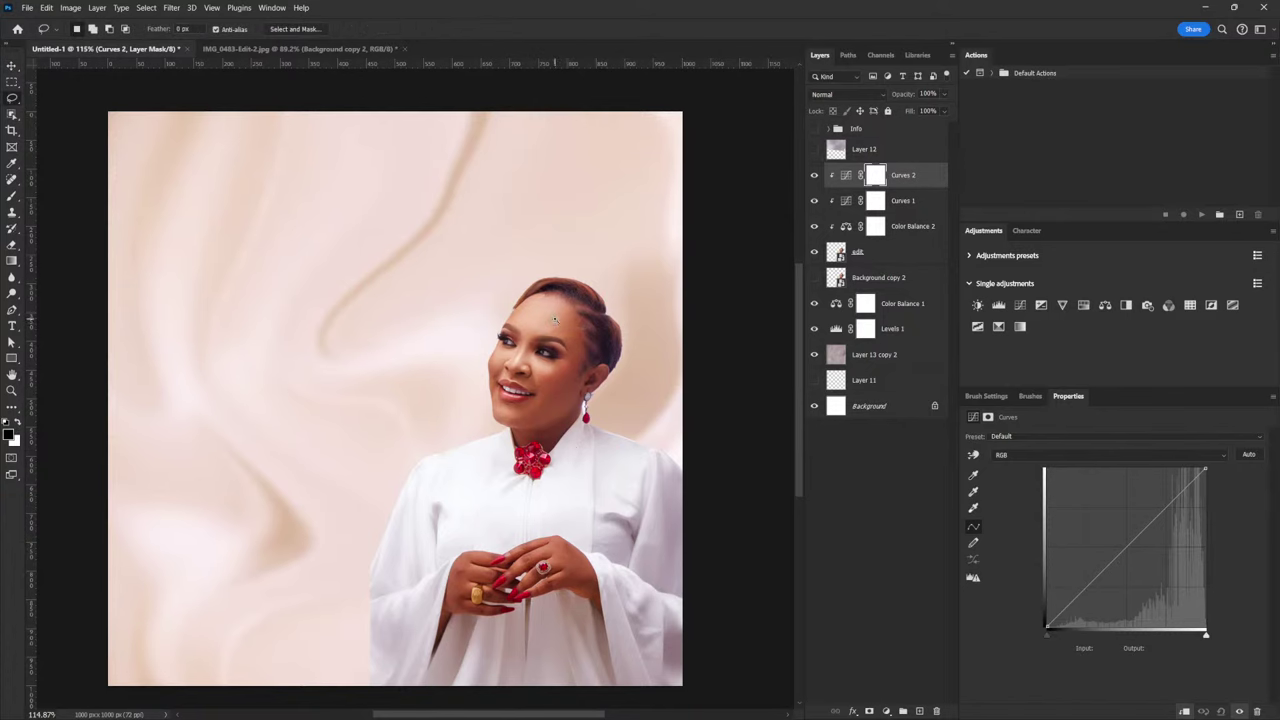
scroll(560, 325, "up", 4)
mouse_move(472, 316)
left_mouse_down()
mouse_move(546, 349)
mouse_move(561, 337)
mouse_move(556, 322)
mouse_move(474, 302)
left_mouse_up()
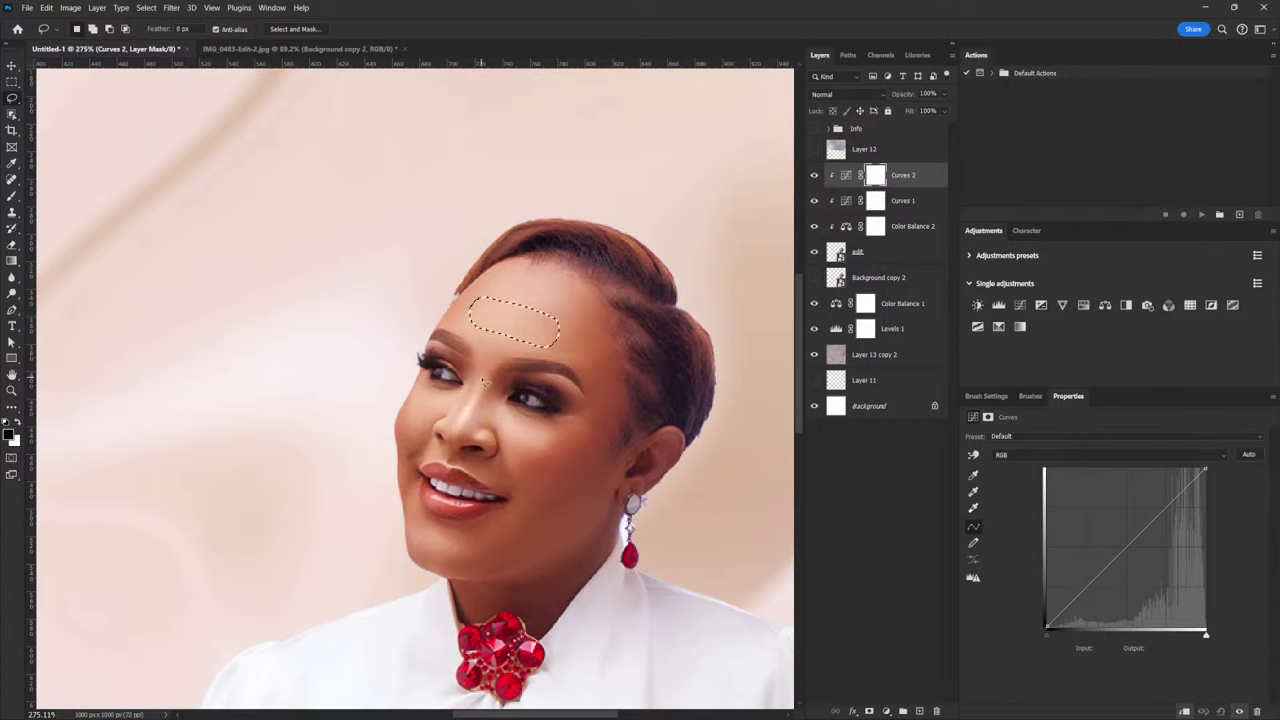
mouse_move(482, 378)
left_mouse_down()
mouse_move(456, 436)
mouse_move(488, 384)
left_mouse_up()
Add cheek, beside-the-eye, chin and beside-the-nose patches to the highlight selection
key("ctrl+d")
key("ctrl+z")
mouse_move(503, 418)
left_mouse_down()
mouse_move(521, 450)
mouse_move(506, 420)
left_mouse_up()
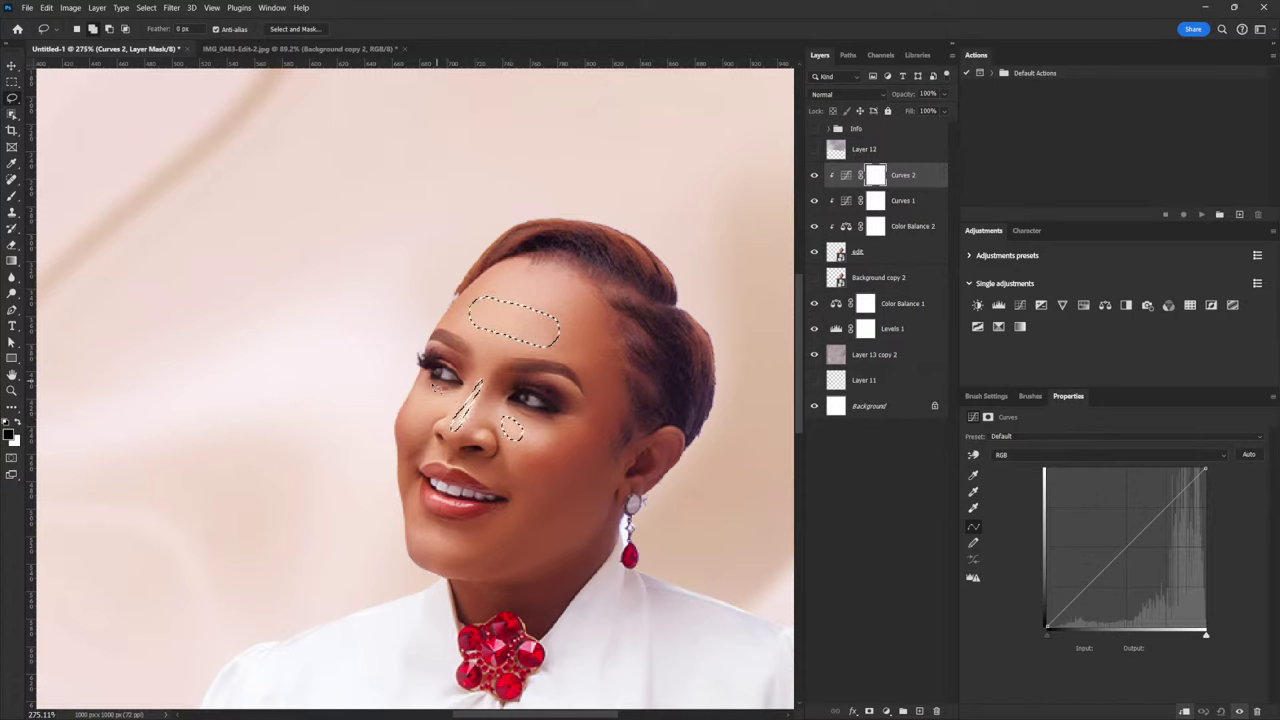
mouse_move(425, 398)
left_mouse_down()
mouse_move(430, 414)
mouse_move(426, 396)
left_mouse_up()
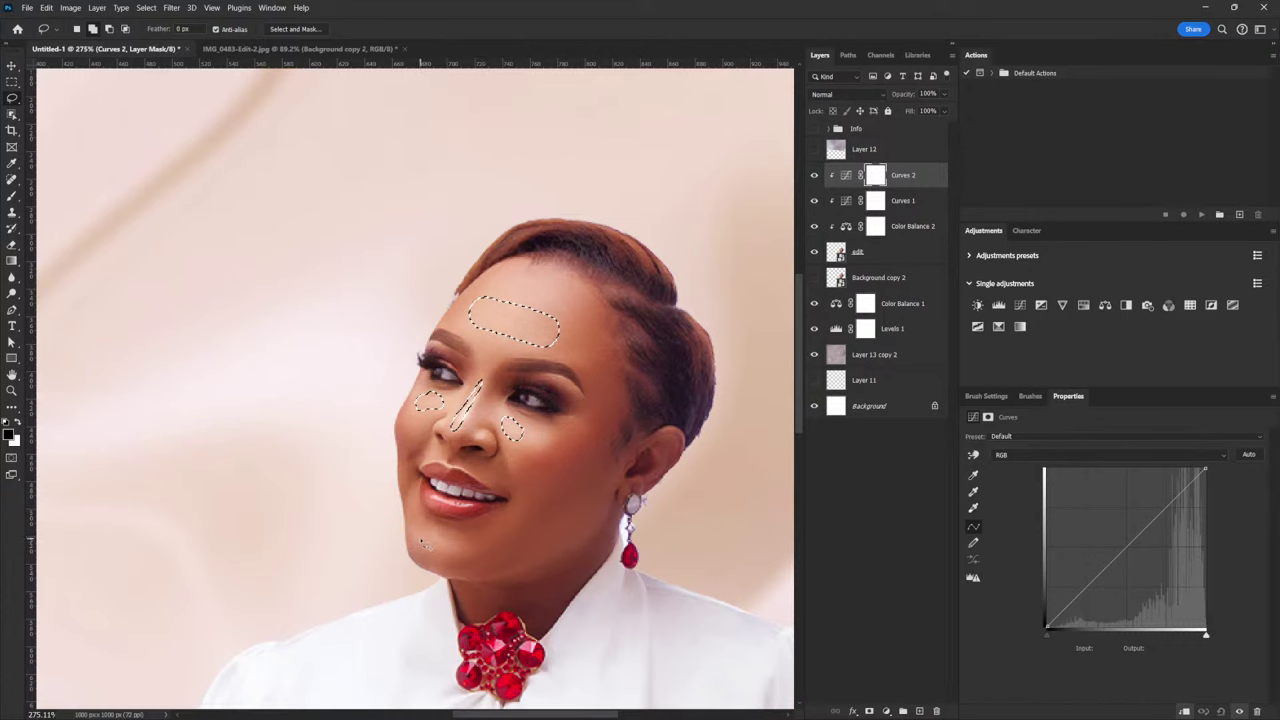
mouse_move(420, 545)
left_mouse_down()
mouse_move(447, 557)
mouse_move(449, 543)
mouse_move(423, 531)
mouse_move(419, 543)
left_mouse_up()
left_click_drag(437, 447, 432, 451)
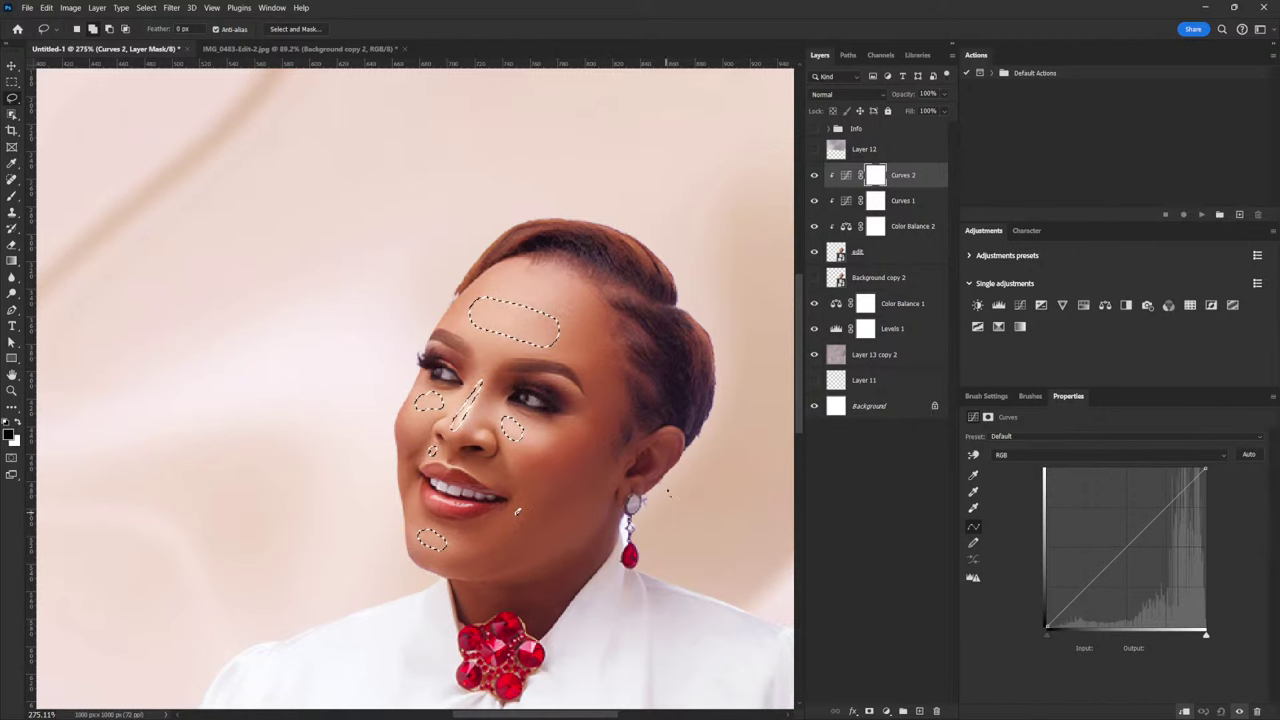
scroll(635, 420, "down", 5)
Add small highlight spots across the hand and fingers, including the ring finger, to the selection
scroll(590, 505, "up", 3)
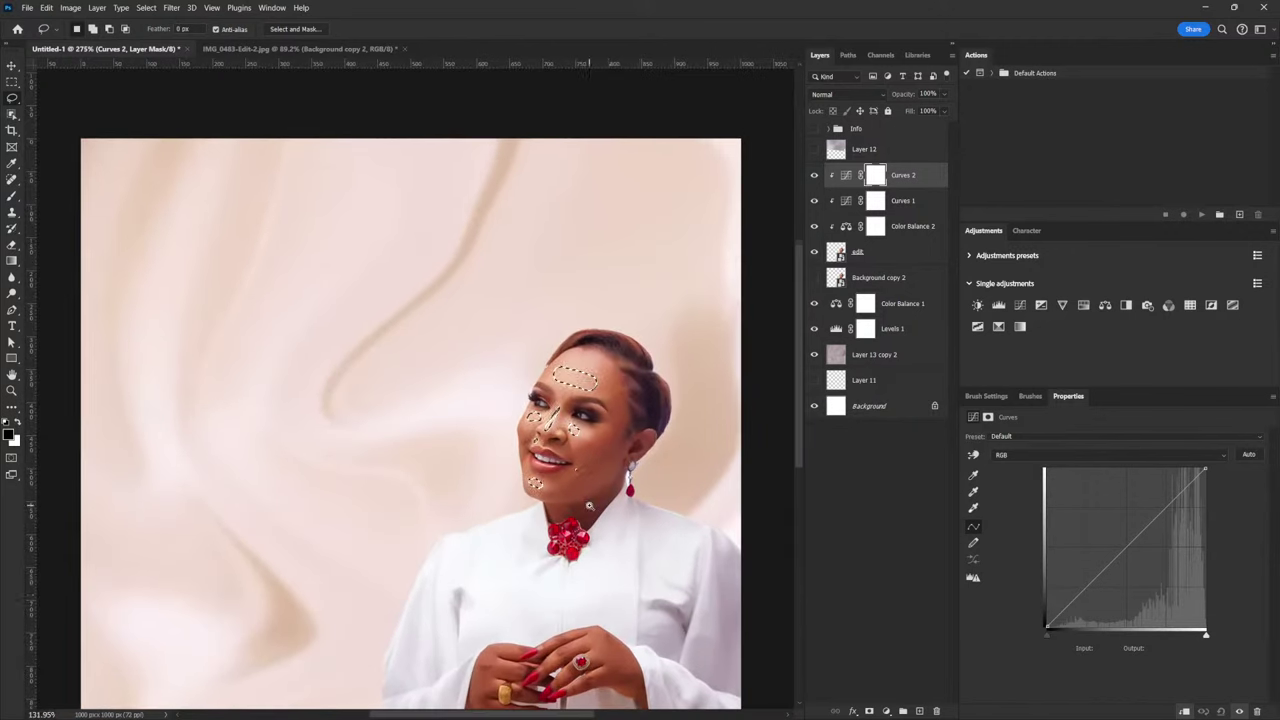
scroll(590, 505, "up", 2)
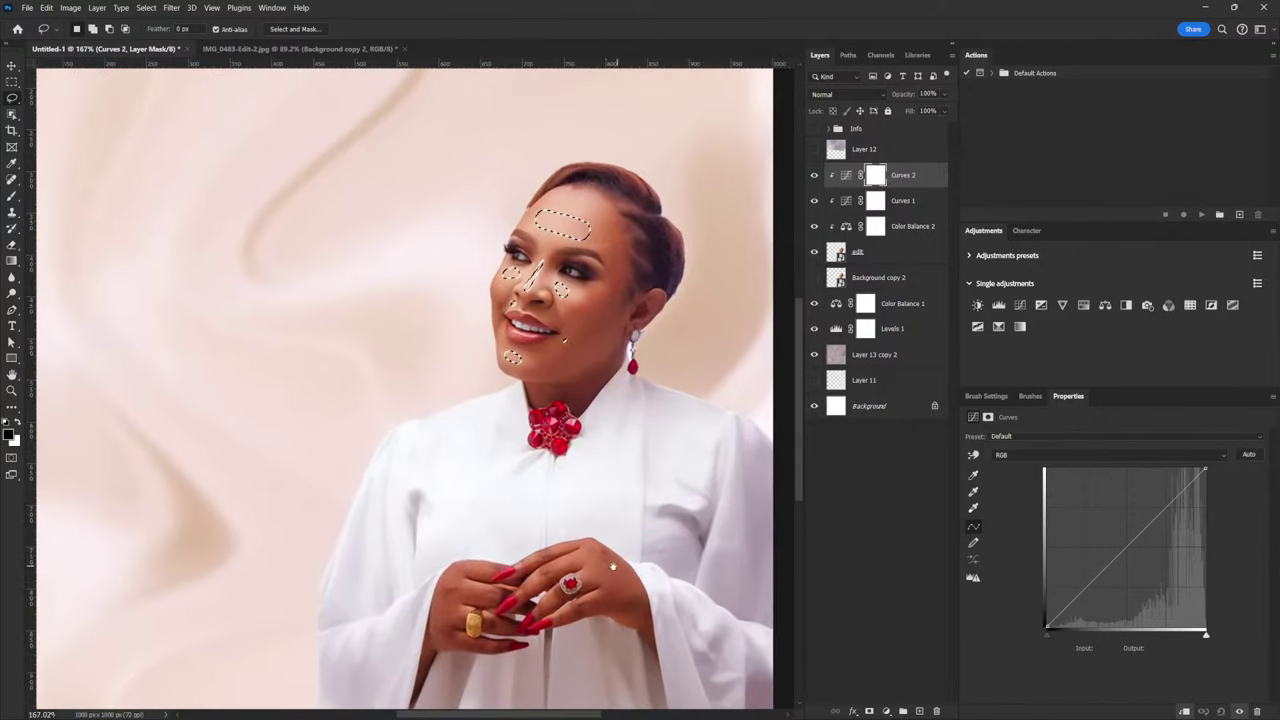
scroll(600, 572, "up", 2)
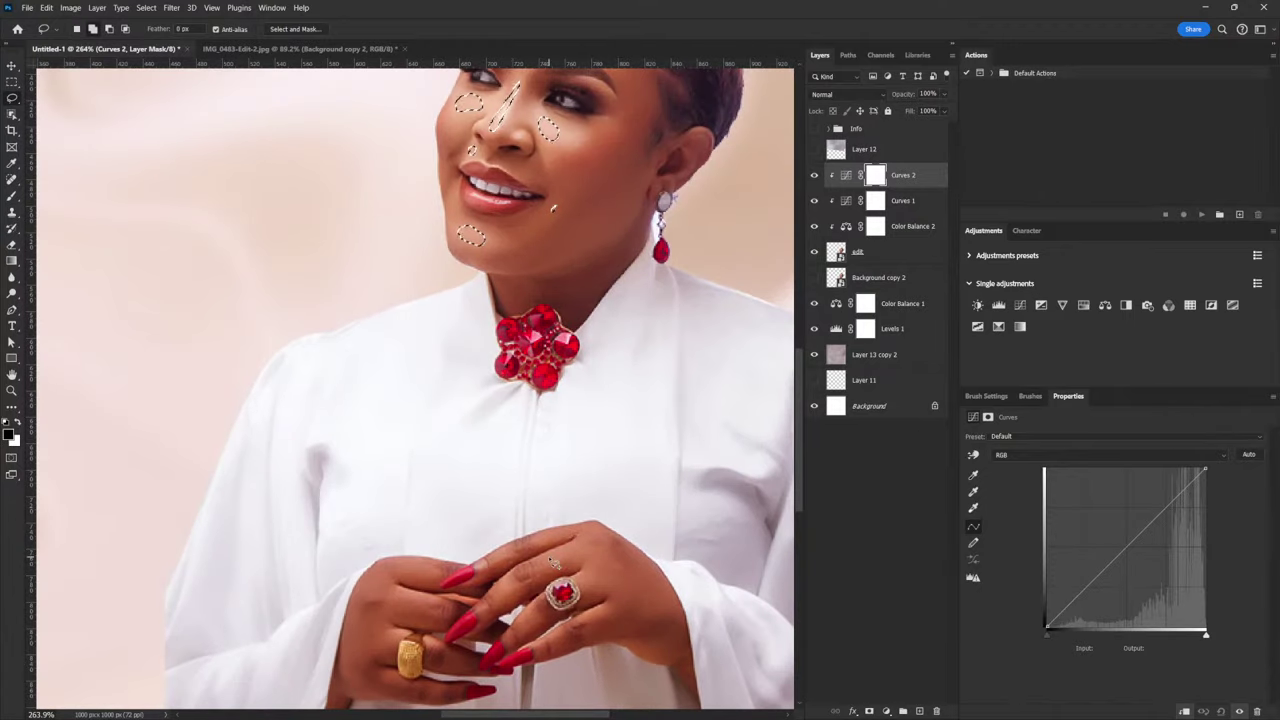
mouse_move(553, 563)
left_mouse_down()
mouse_move(572, 555)
mouse_move(552, 572)
mouse_move(558, 532)
mouse_move(514, 566)
mouse_move(498, 553)
left_mouse_up()
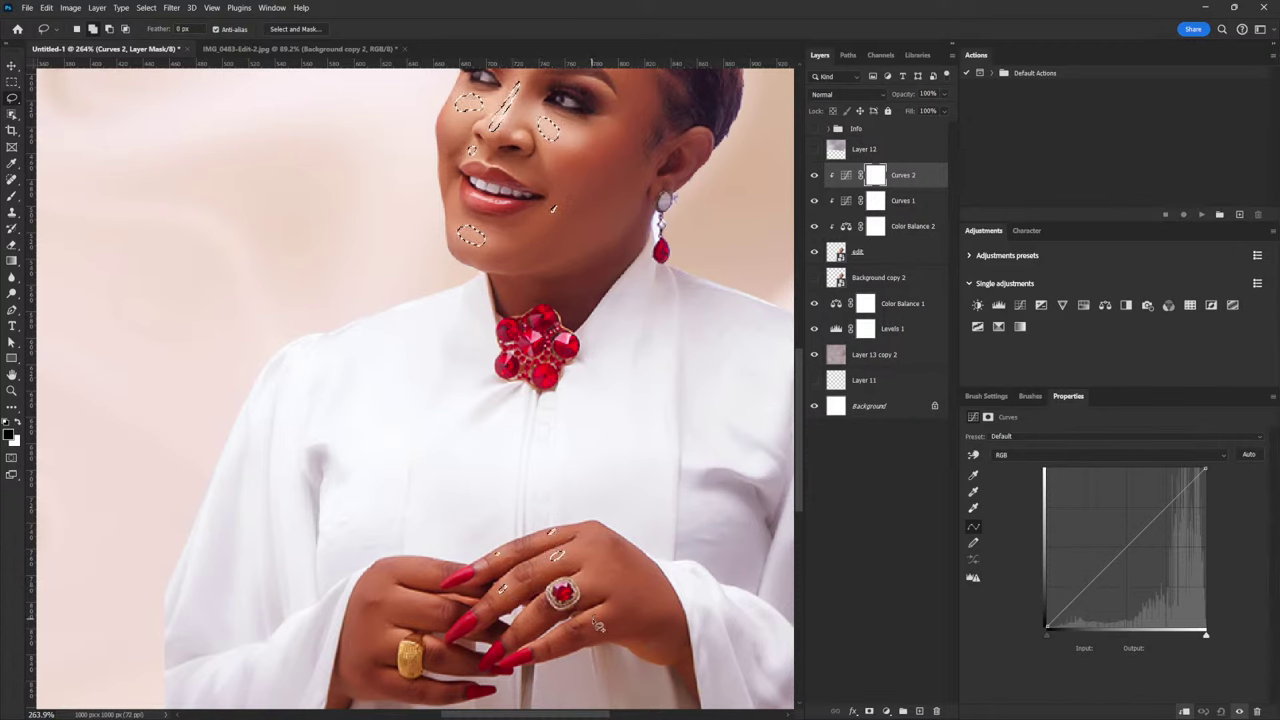
mouse_move(590, 588)
left_mouse_down()
mouse_move(602, 585)
mouse_move(588, 587)
left_mouse_up()
mouse_move(522, 622)
left_mouse_down()
mouse_move(540, 630)
mouse_move(526, 618)
left_mouse_up()
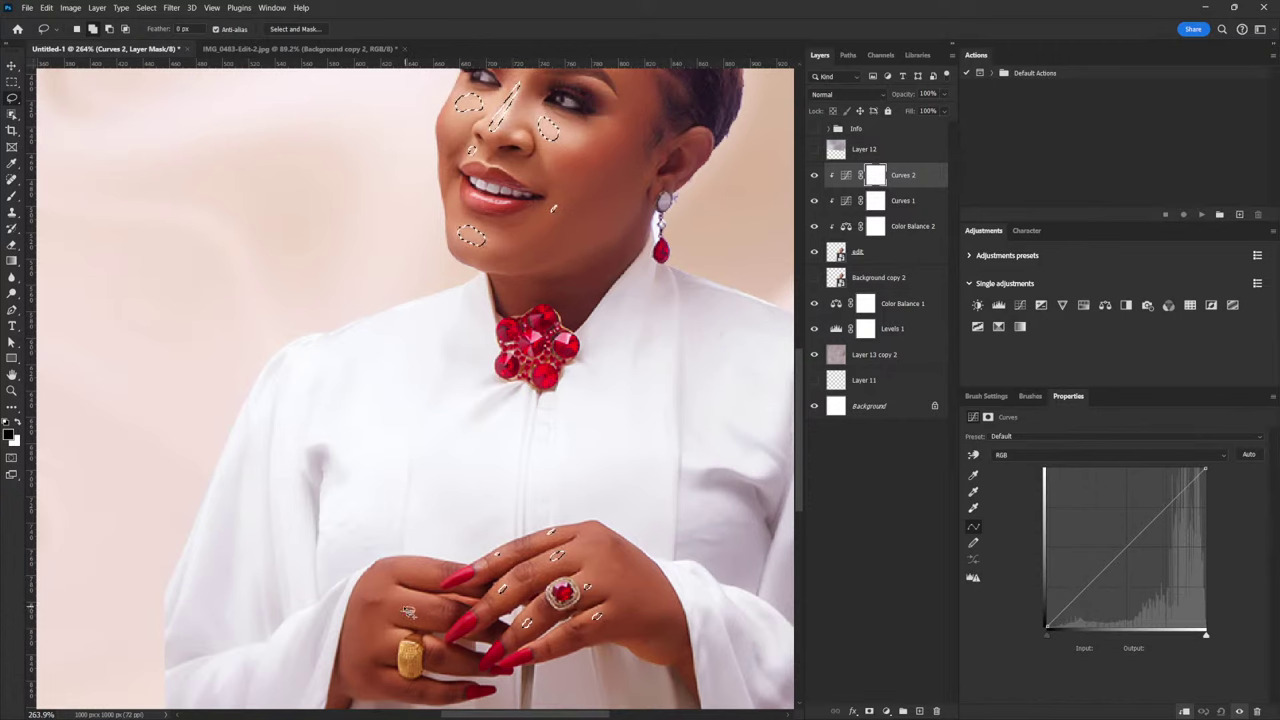
left_click_drag(409, 612, 422, 562)
left_click_drag(384, 648, 390, 643)
left_click_drag(452, 672, 456, 667)
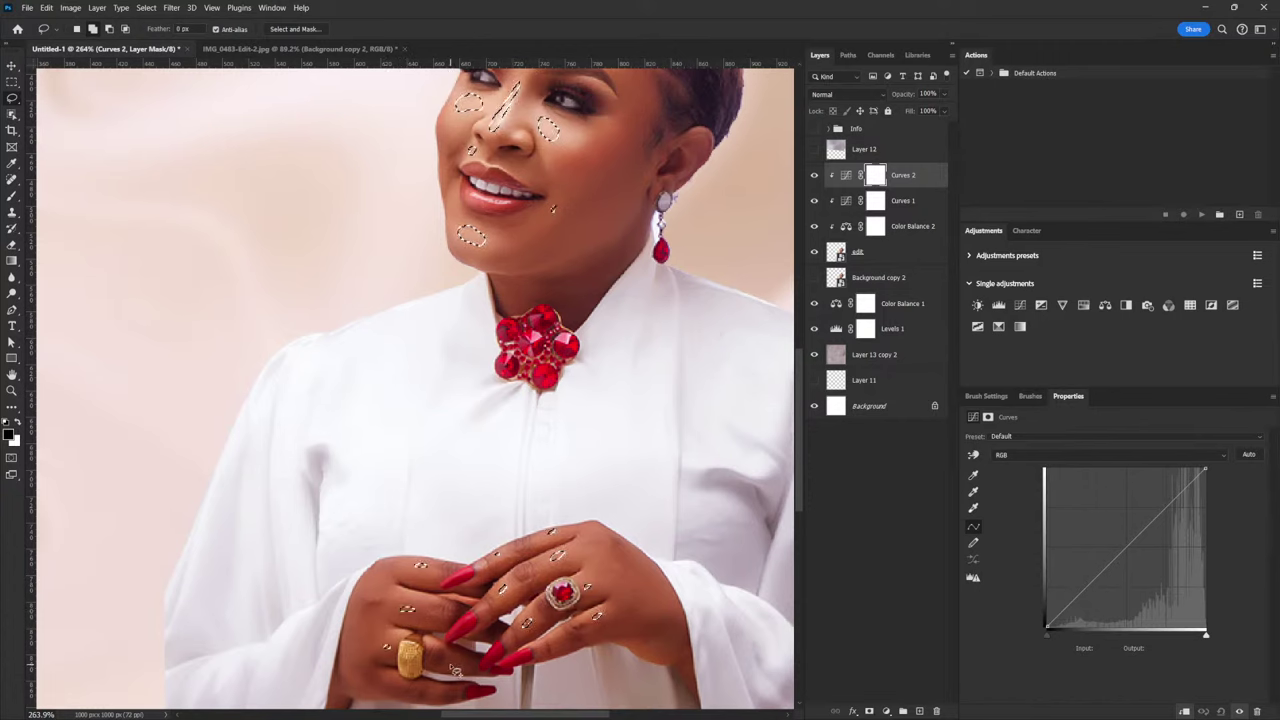
scroll(641, 486, "down", 3)
scroll(760, 476, "down", 2)
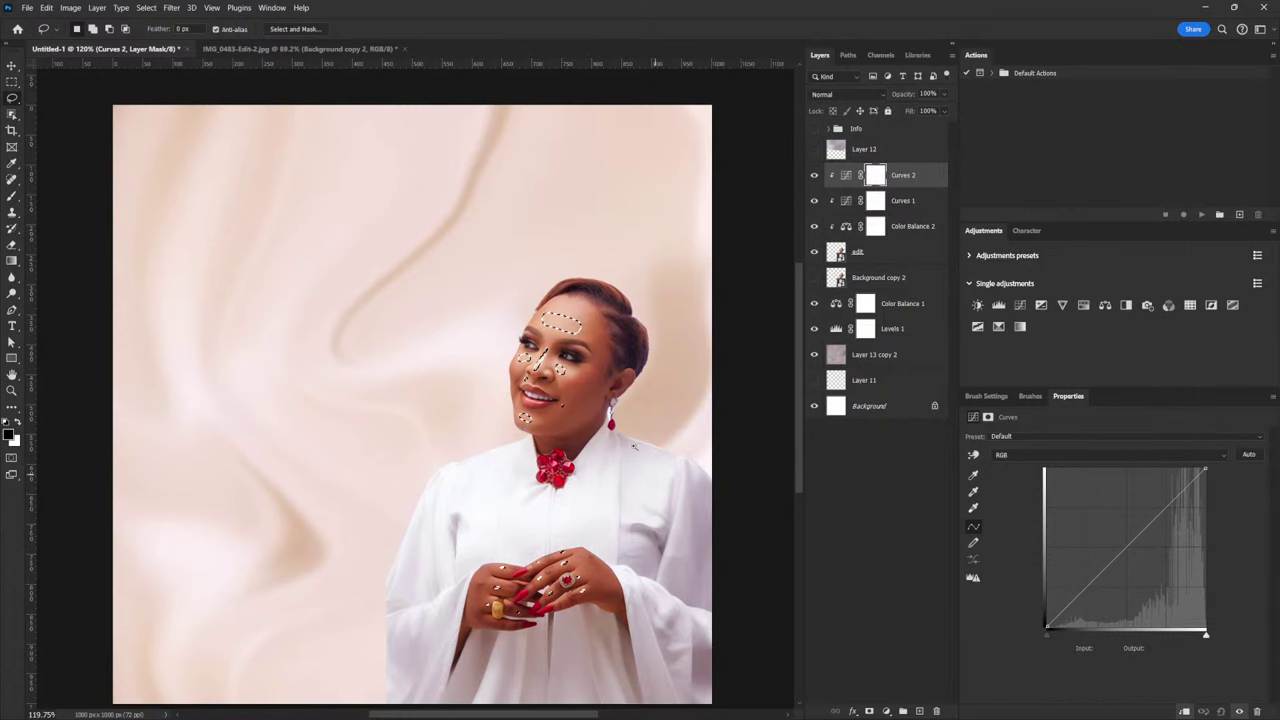
Add the nostril highlight and a spot beside the eyebrow to the selection
scroll(552, 360, "up", 10)
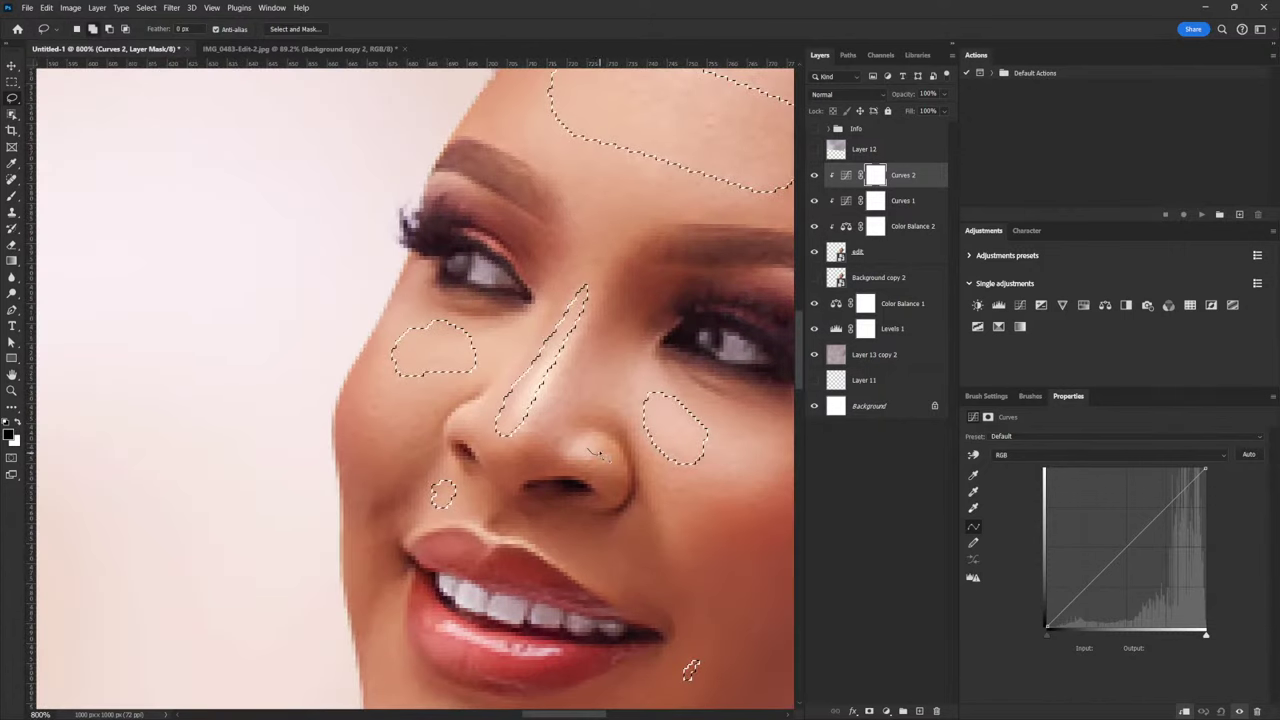
left_click_drag(597, 455, 592, 452)
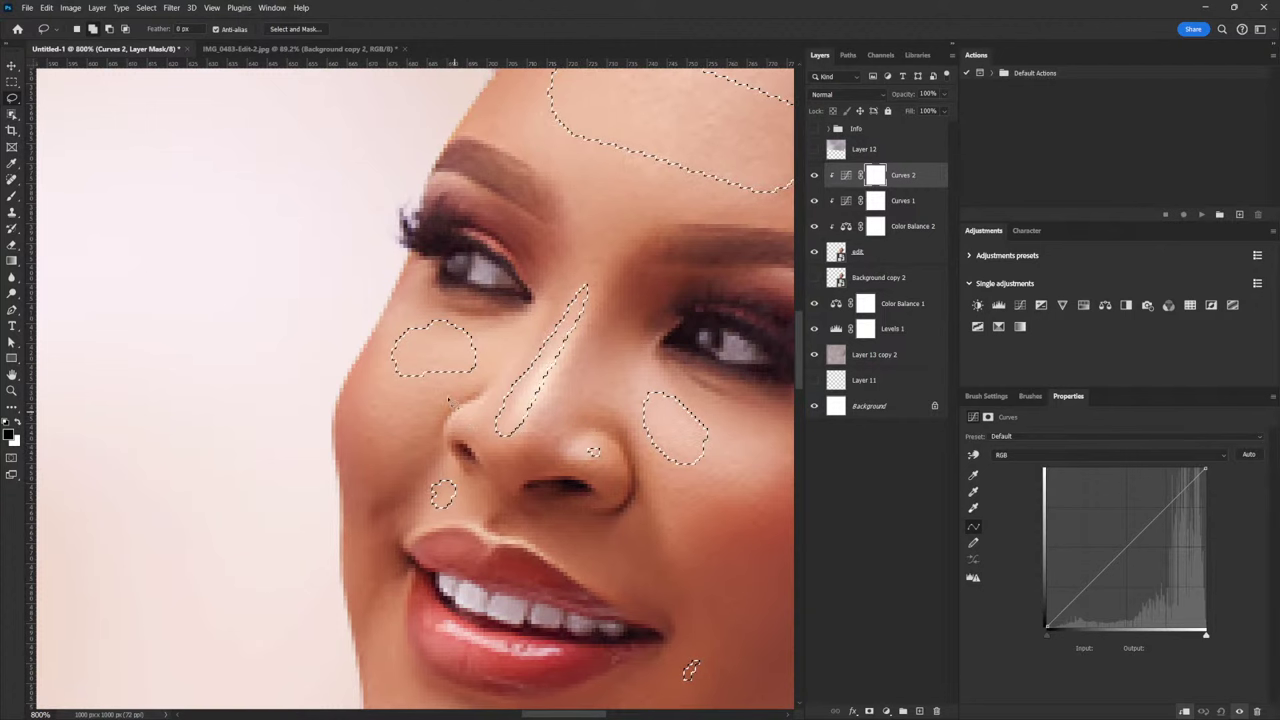
scroll(690, 670, "down", 10)
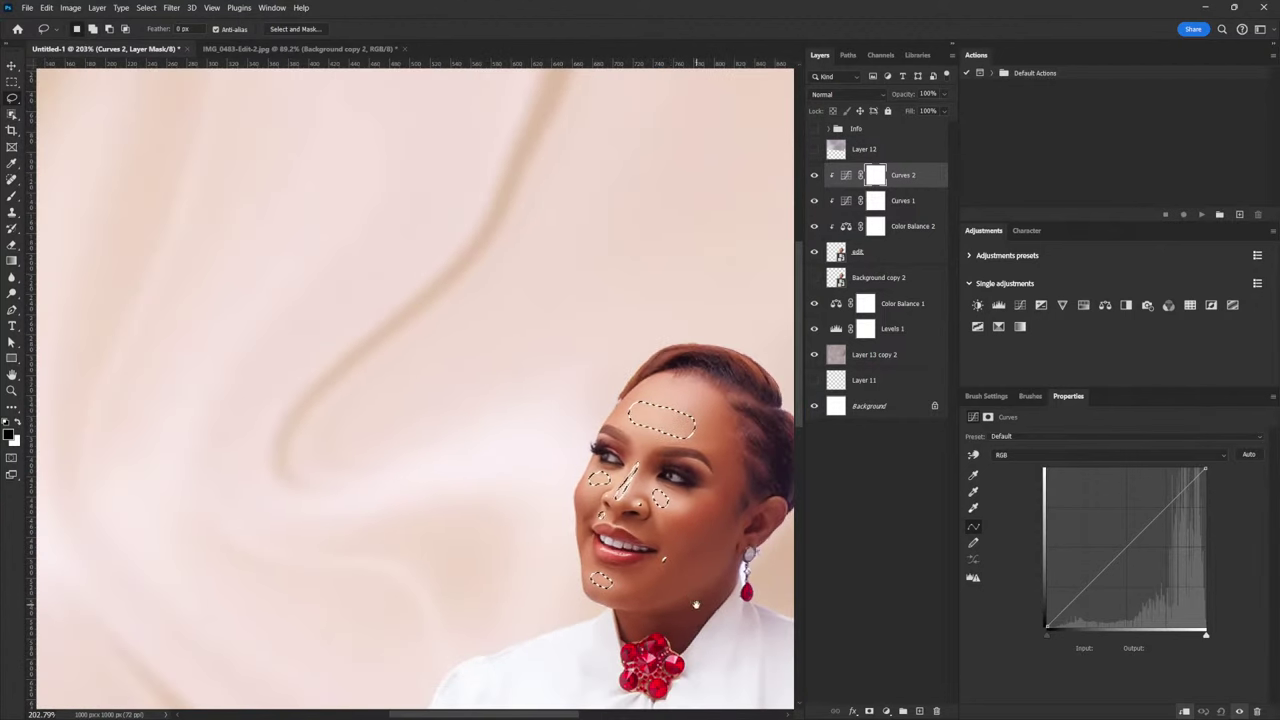
scroll(696, 604, "up", 4)
mouse_move(675, 450)
left_mouse_down()
mouse_move(686, 458)
mouse_move(675, 449)
left_mouse_up()
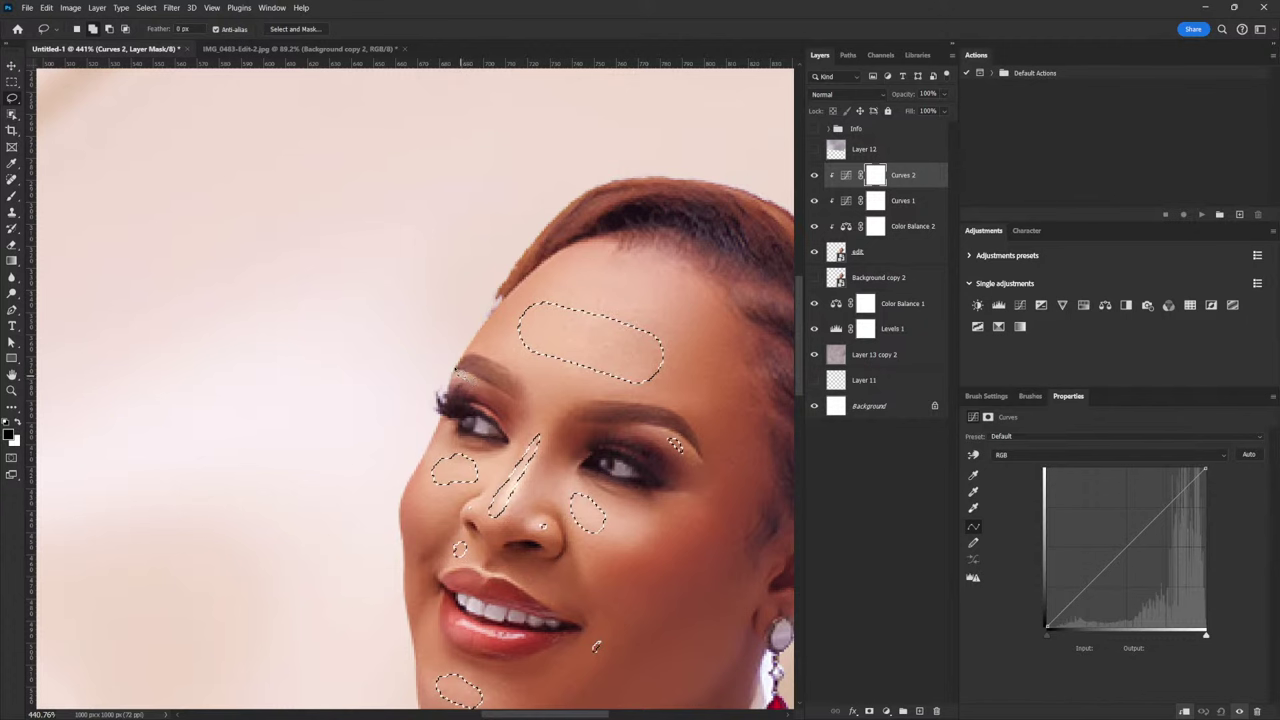
scroll(700, 521, "down", 5, "alt")
scroll(698, 524, "up", 2, "alt")
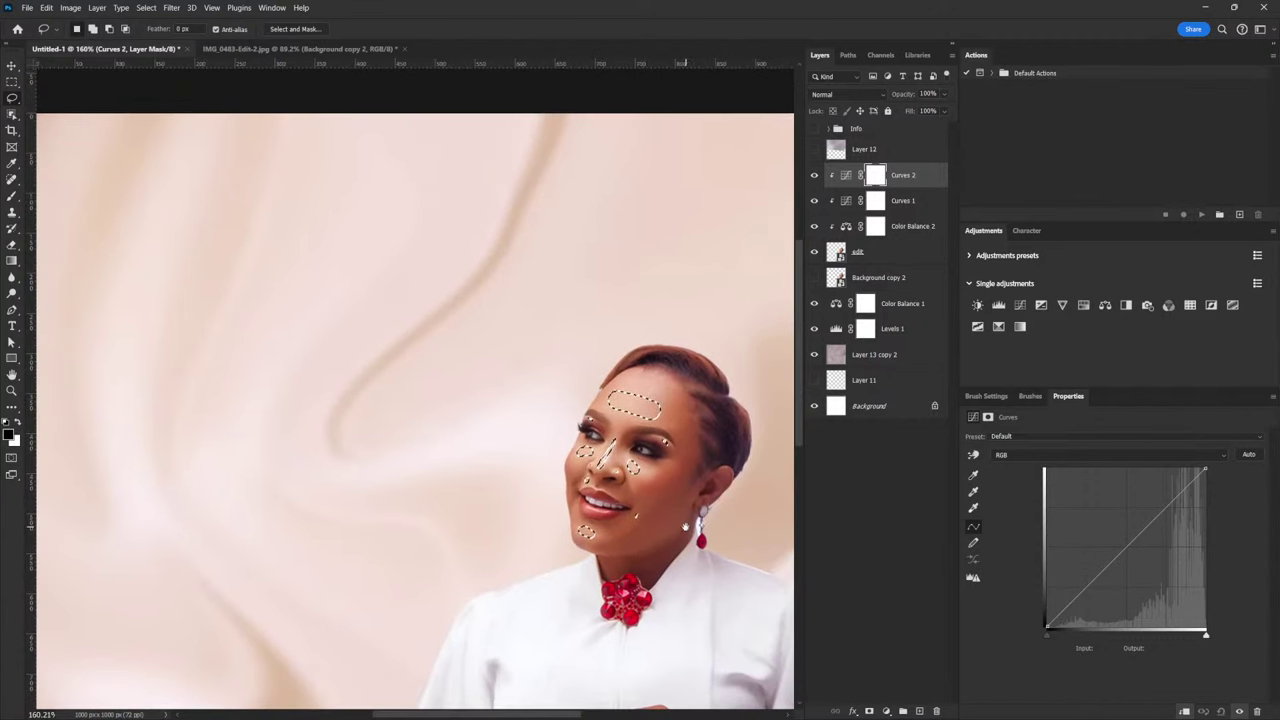
scroll(685, 527, "down", 1, "alt")
scroll(684, 530, "up", 1, "alt")
scroll(682, 538, "up", 1, "alt")
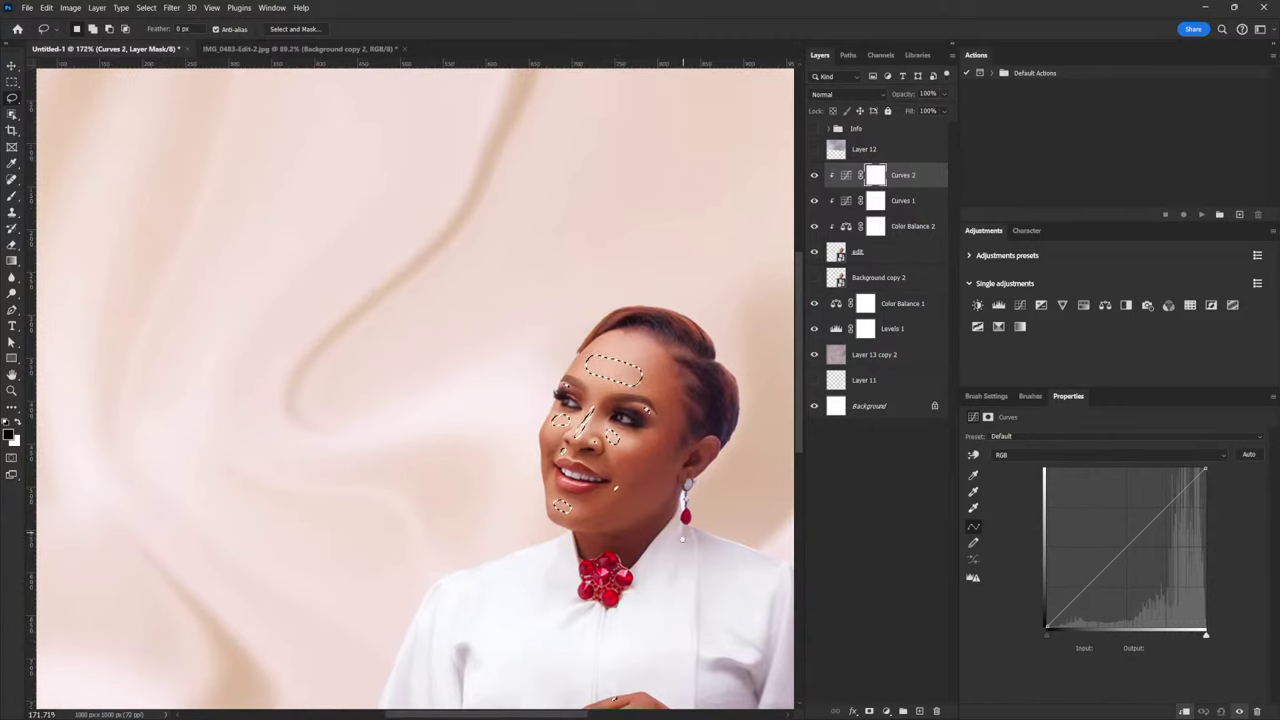
scroll(682, 538, "down", 1)
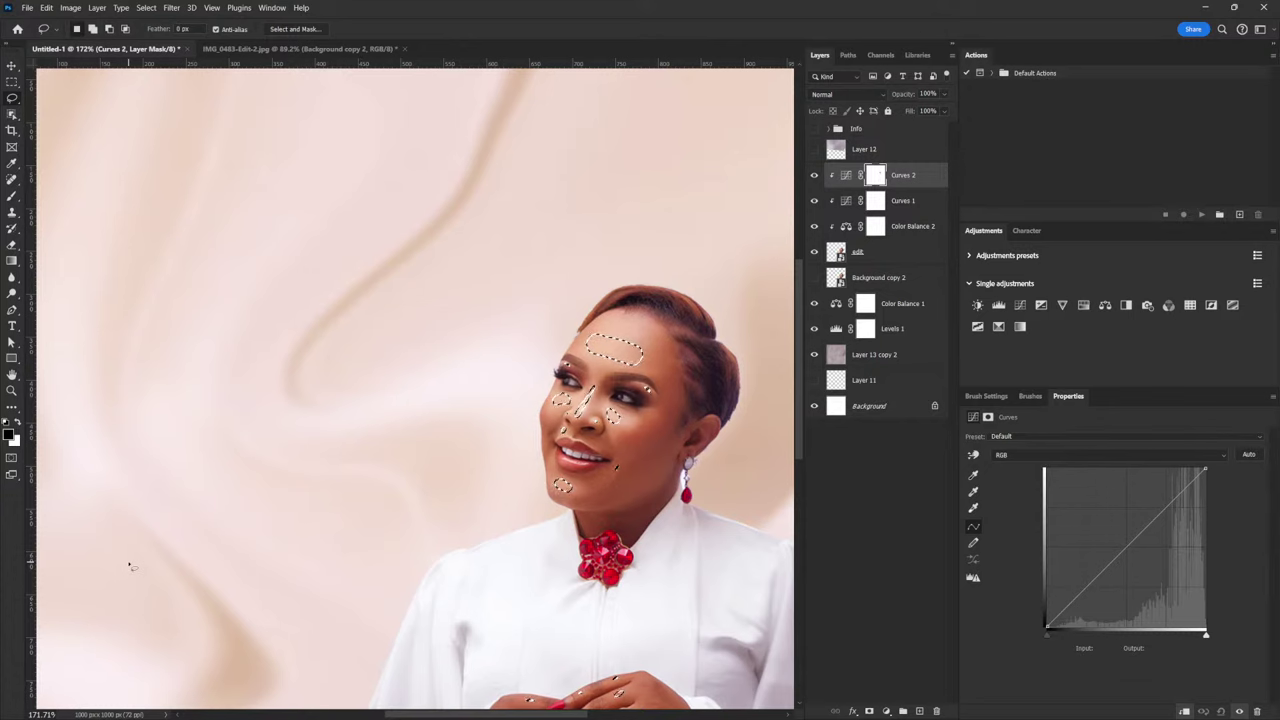
Inspect the Curves 2 mask, then raise the curve so input 106 maps to output 177
left_click(876, 178, "alt")
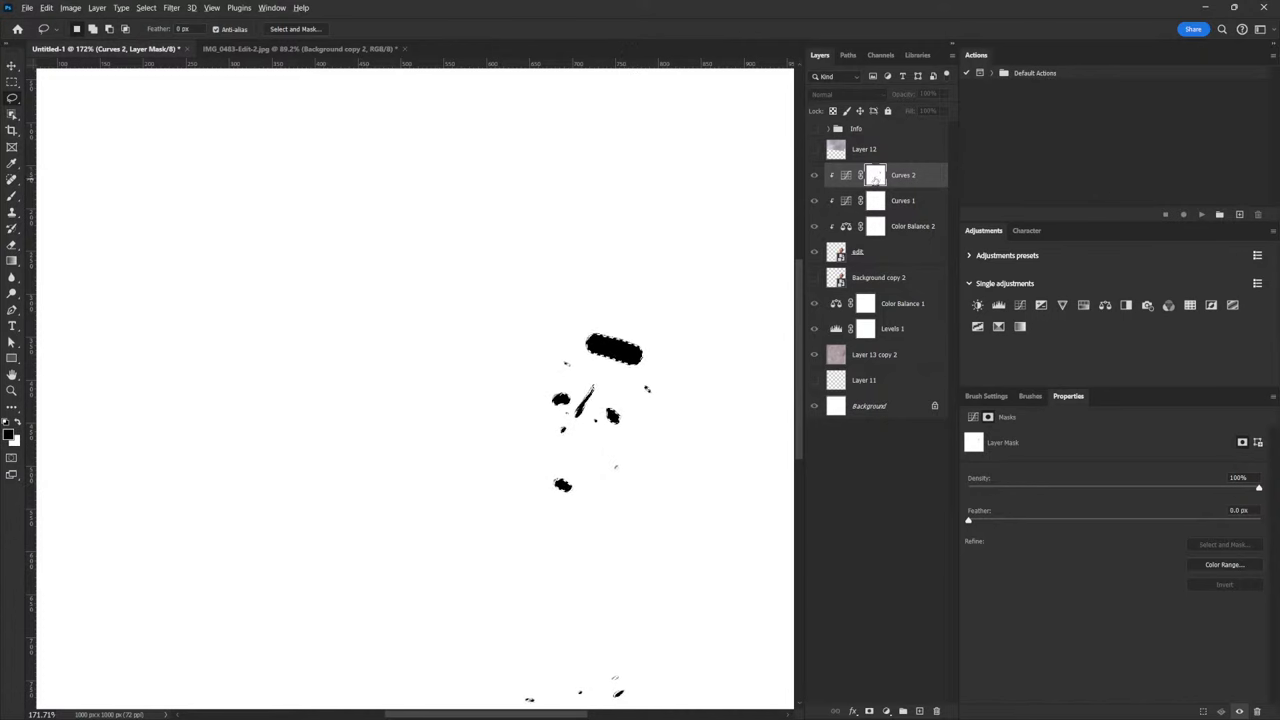
left_click(874, 178, "alt")
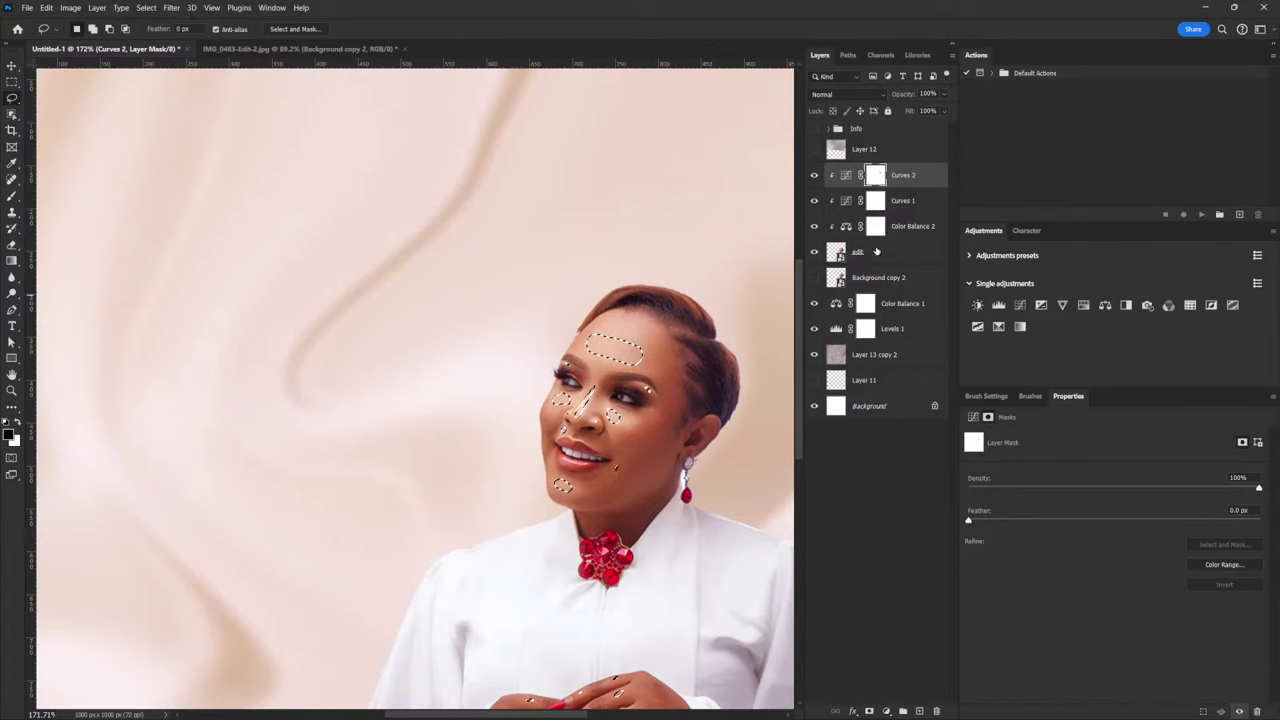
left_click(846, 175)
left_click_drag(1133, 543, 1112, 517)
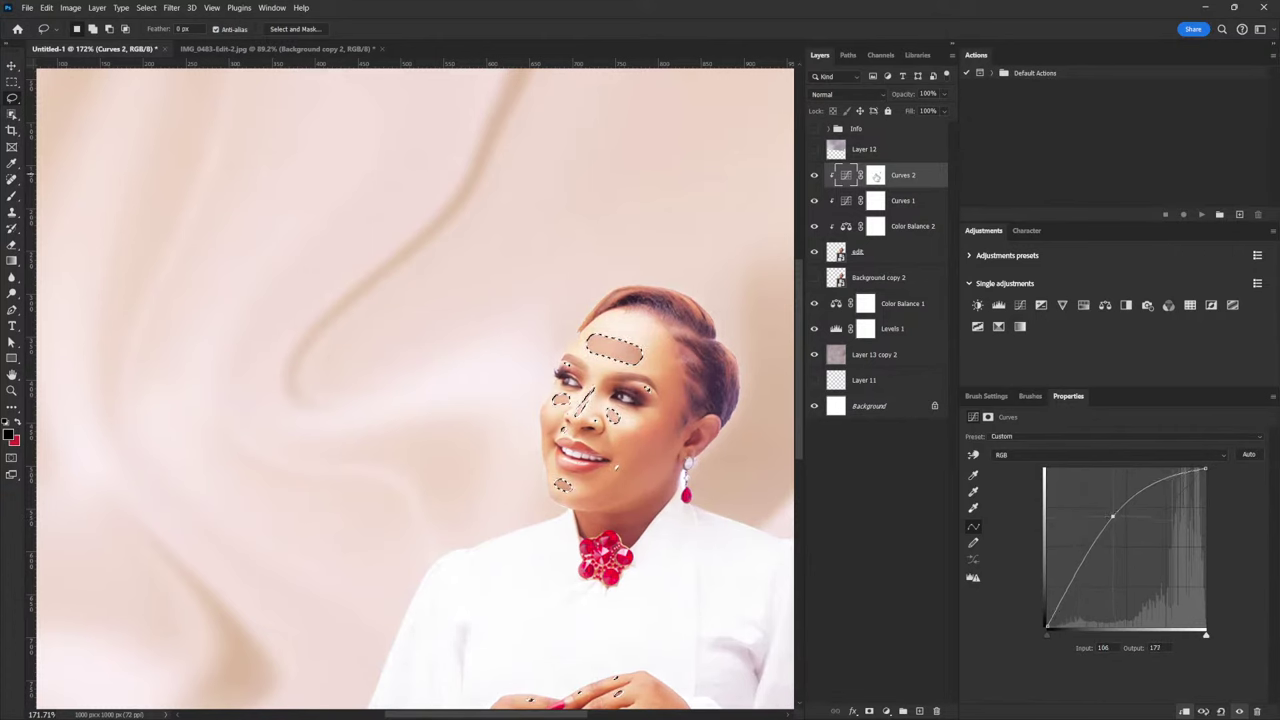
Invert the Curves 2 mask so only the face patches brighten, feathered to 10 px
left_click(877, 176)
key("ctrl+d")
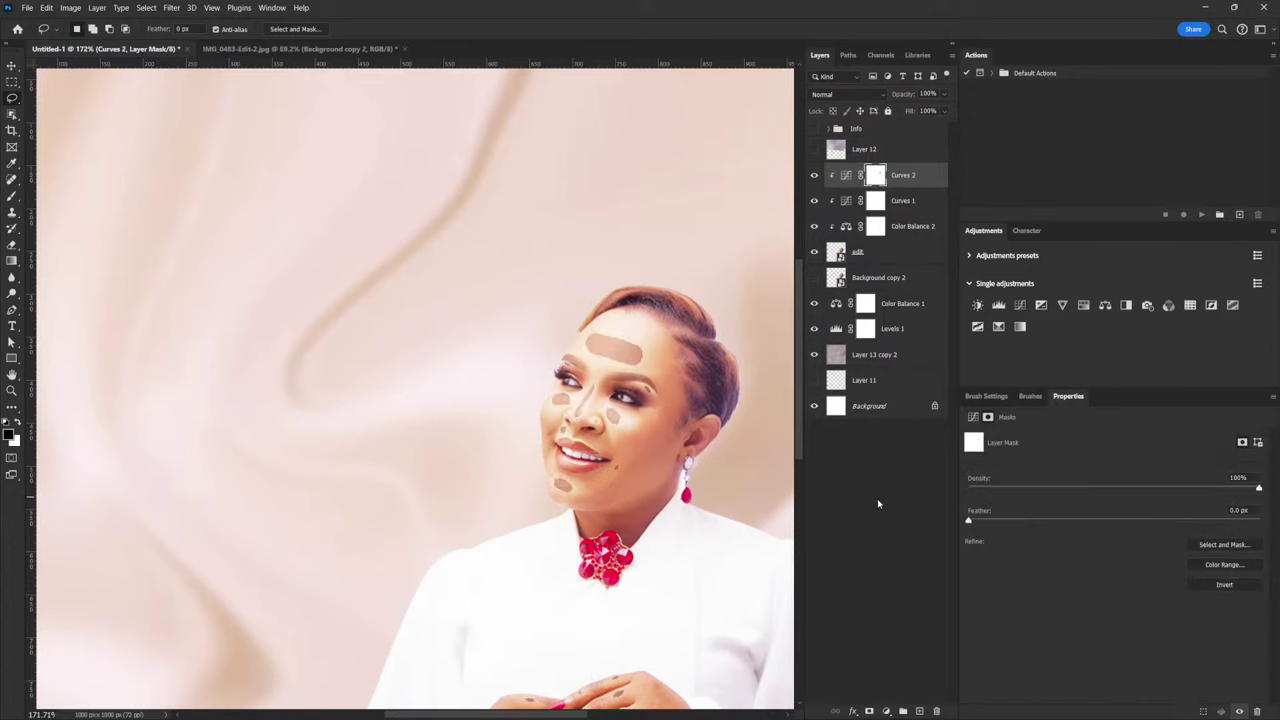
key("ctrl+i")
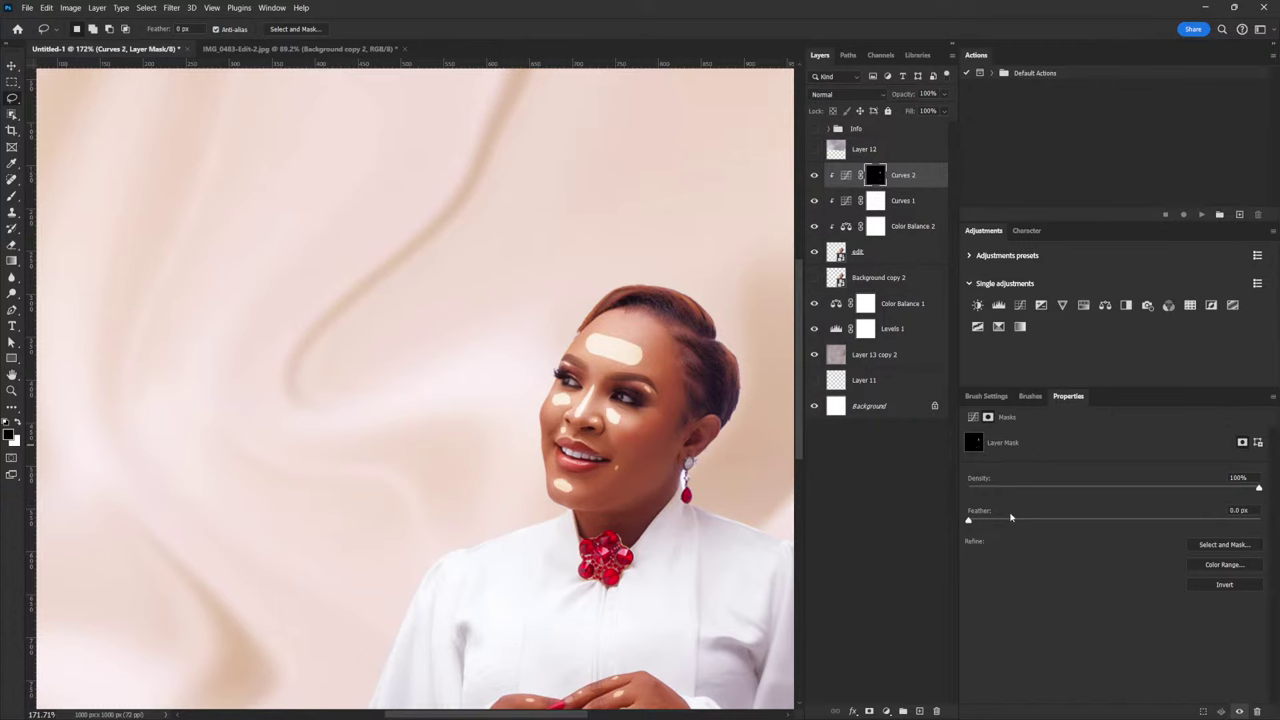
left_click_drag(971, 521, 1050, 521)
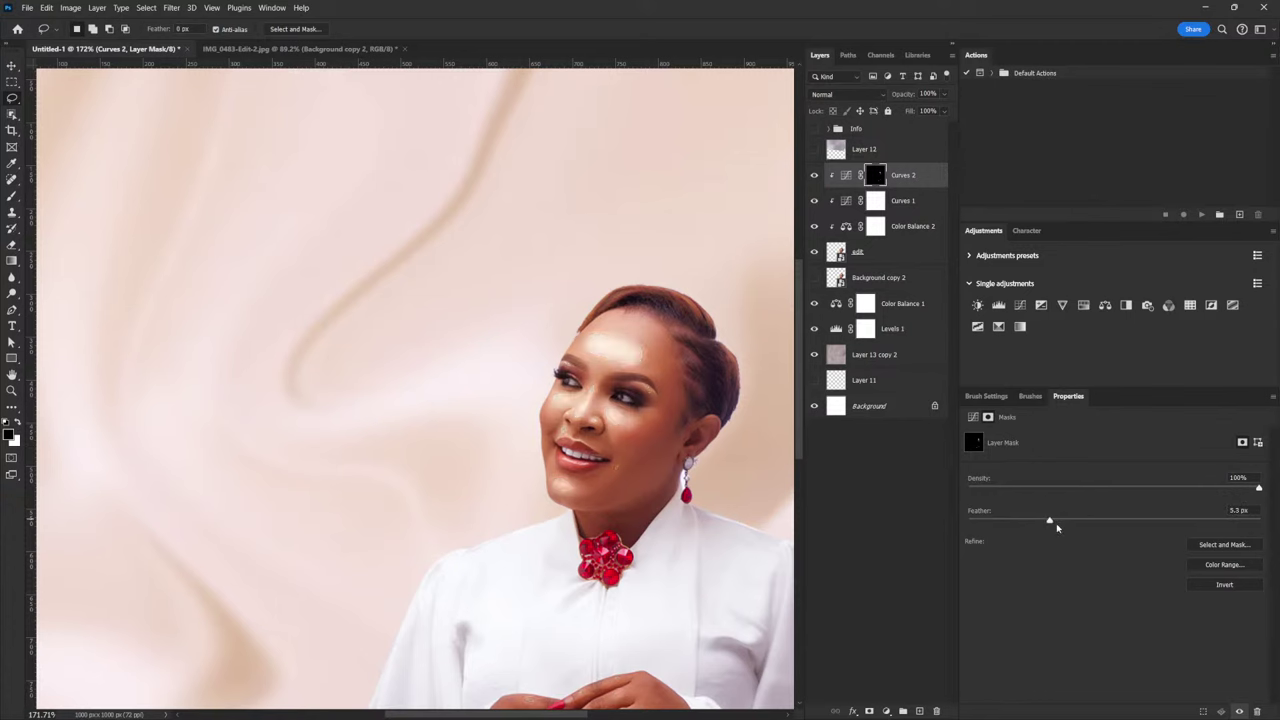
left_click_drag(1053, 524, 1081, 521)
left_click_drag(1081, 522, 1083, 522)
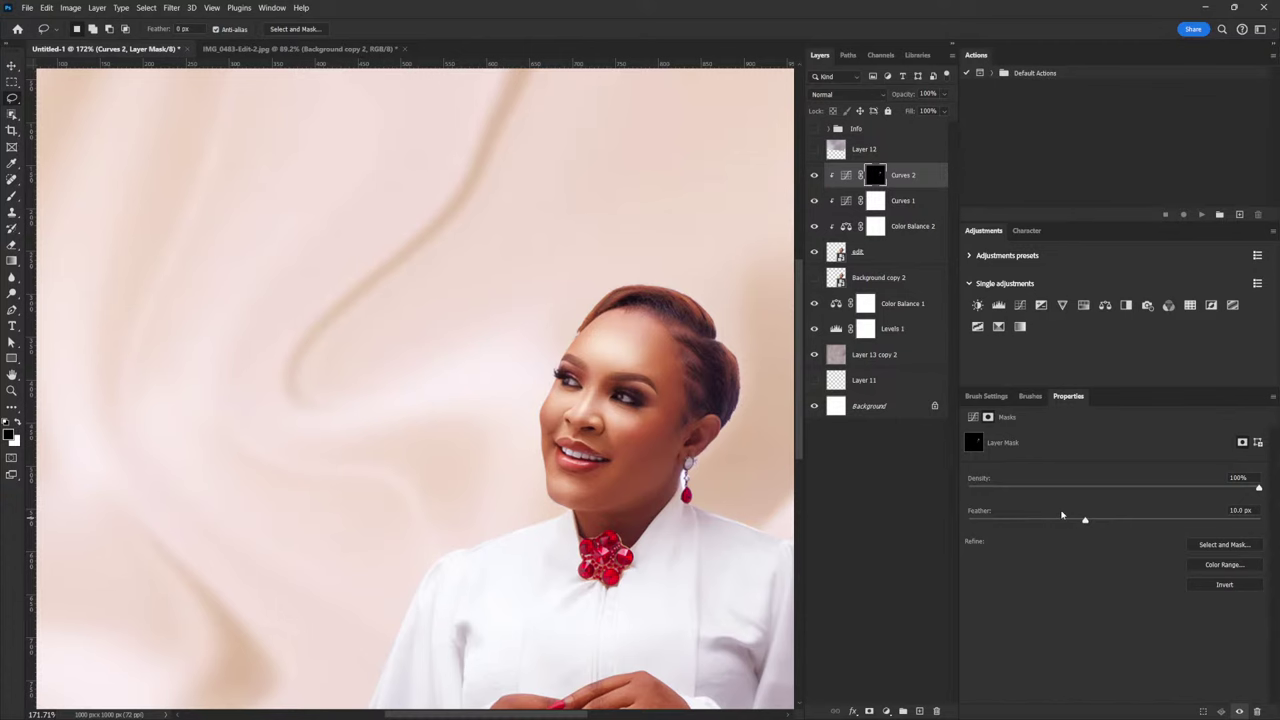
Lower the Curves 2 point to about 112/151, comparing the portrait with it hidden and shown
left_click(845, 176)
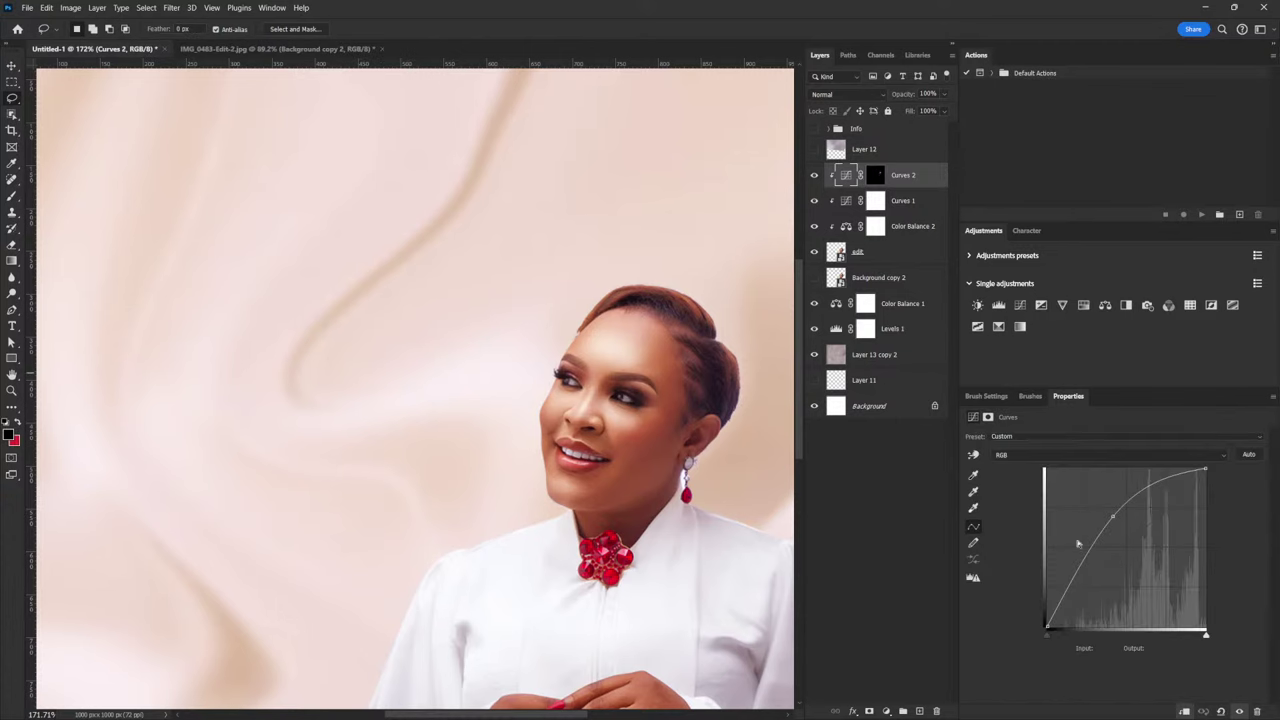
left_click_drag(1114, 517, 1116, 527)
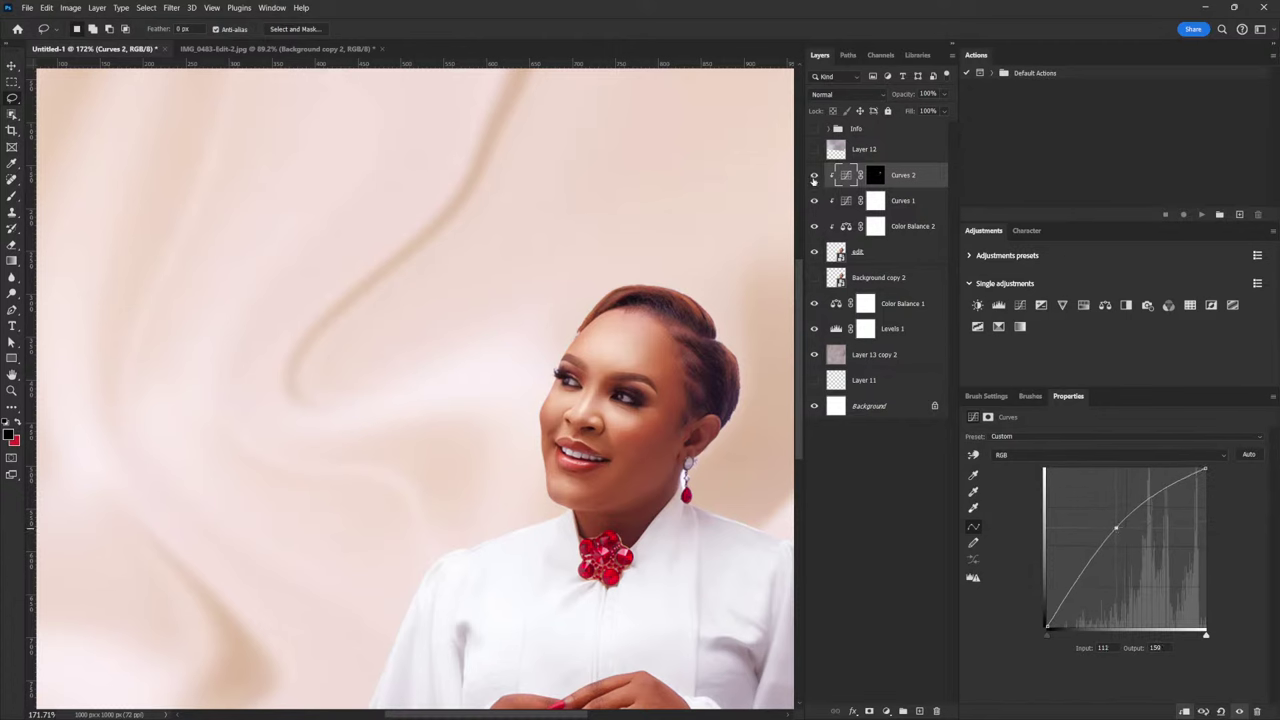
left_click(813, 177)
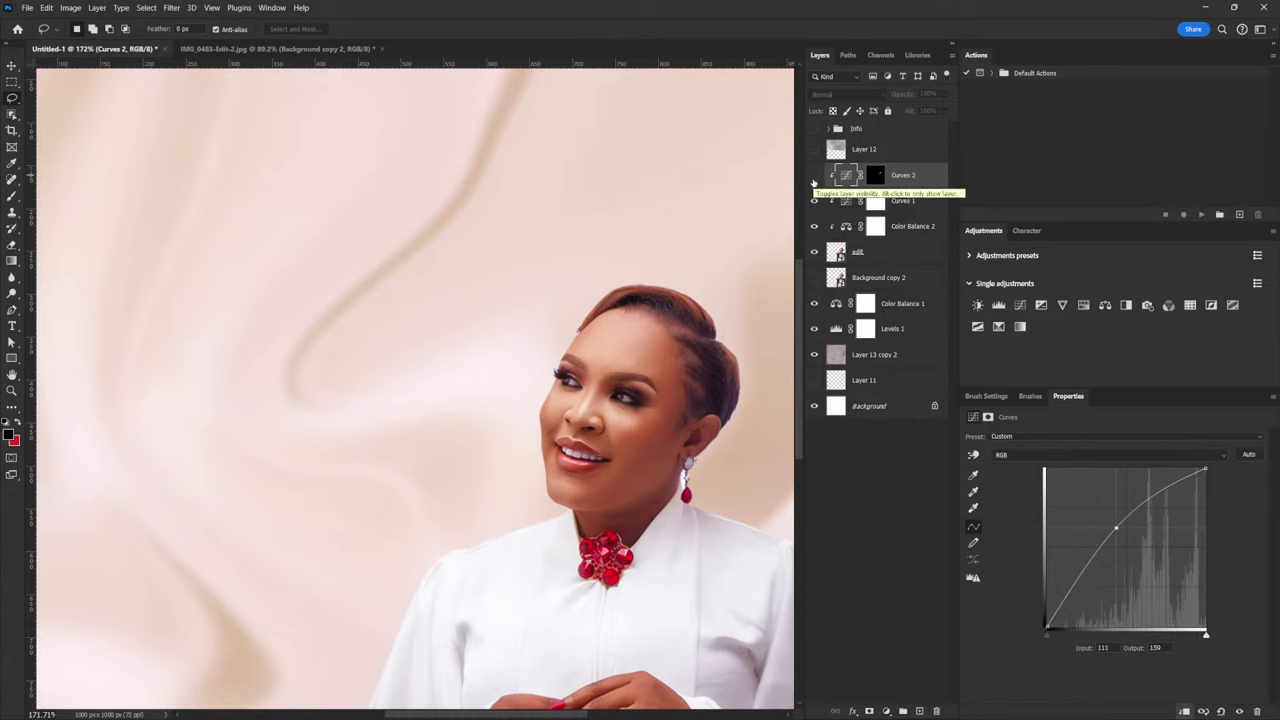
left_click(813, 176)
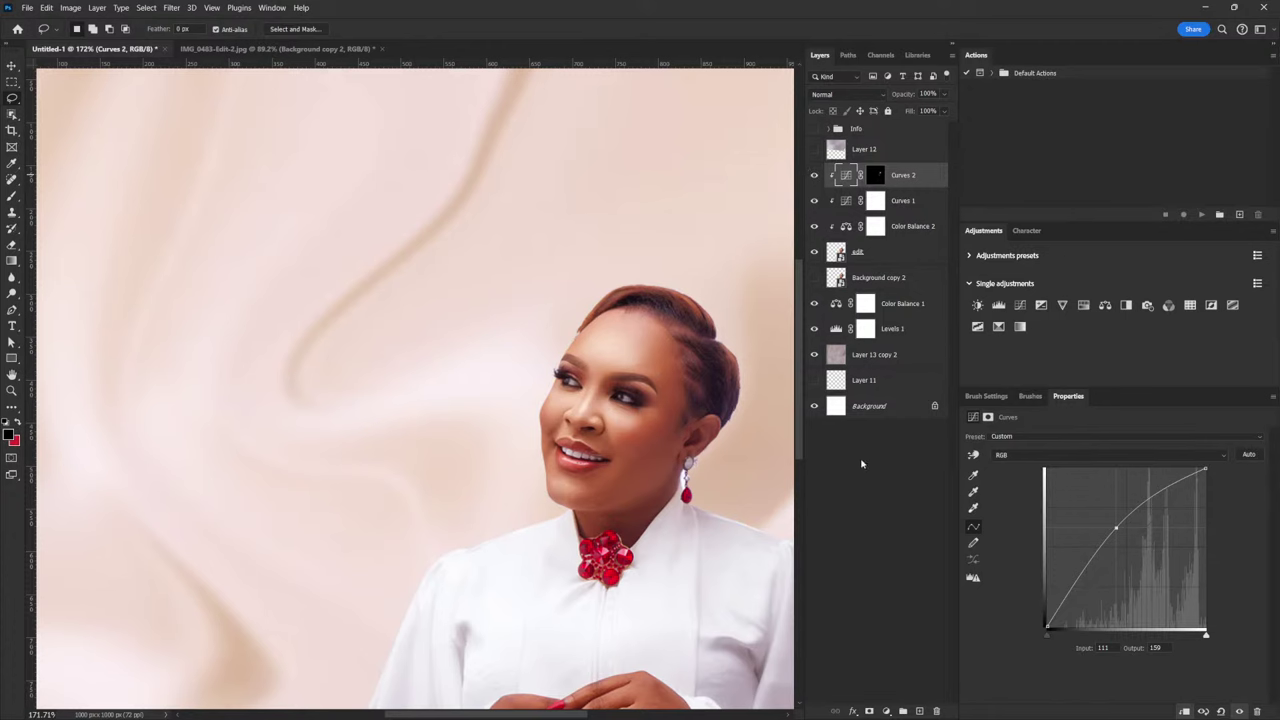
left_click(814, 176)
left_click(814, 176)
scroll(705, 465, "down", 5)
scroll(676, 512, "up", 3)
scroll(754, 435, "up", 4)
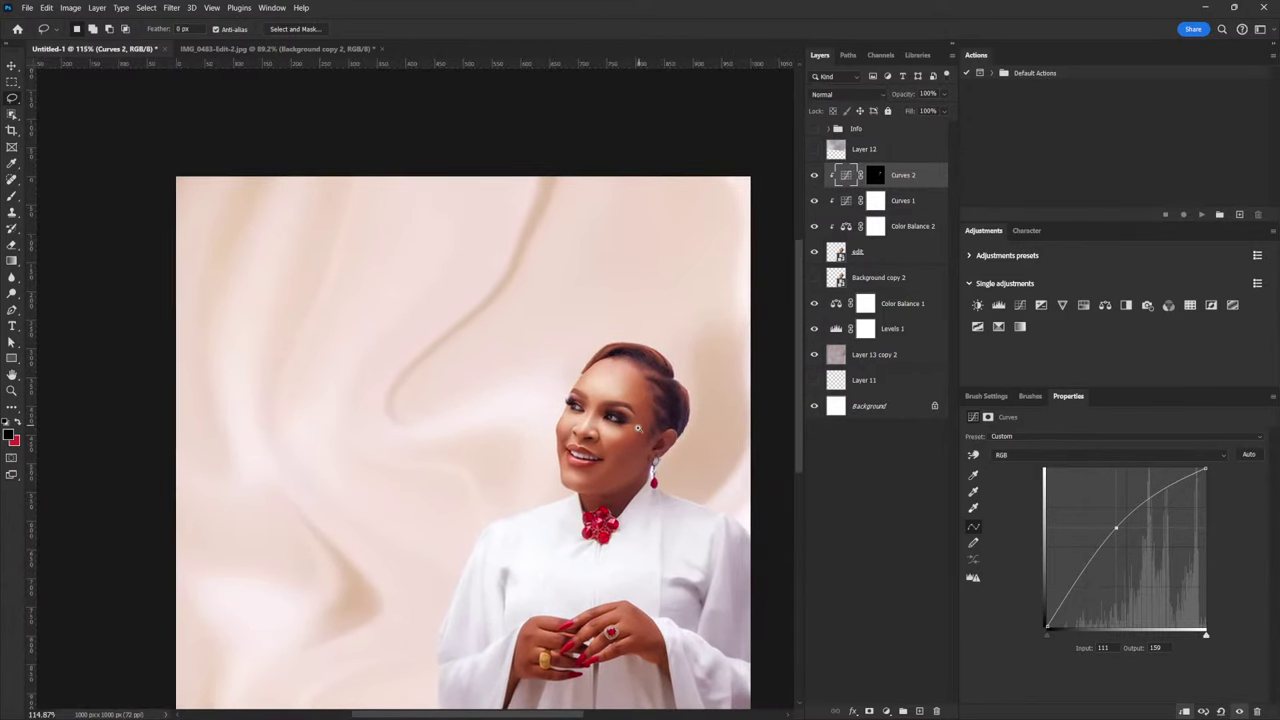
left_click_drag(1117, 532, 1116, 533)
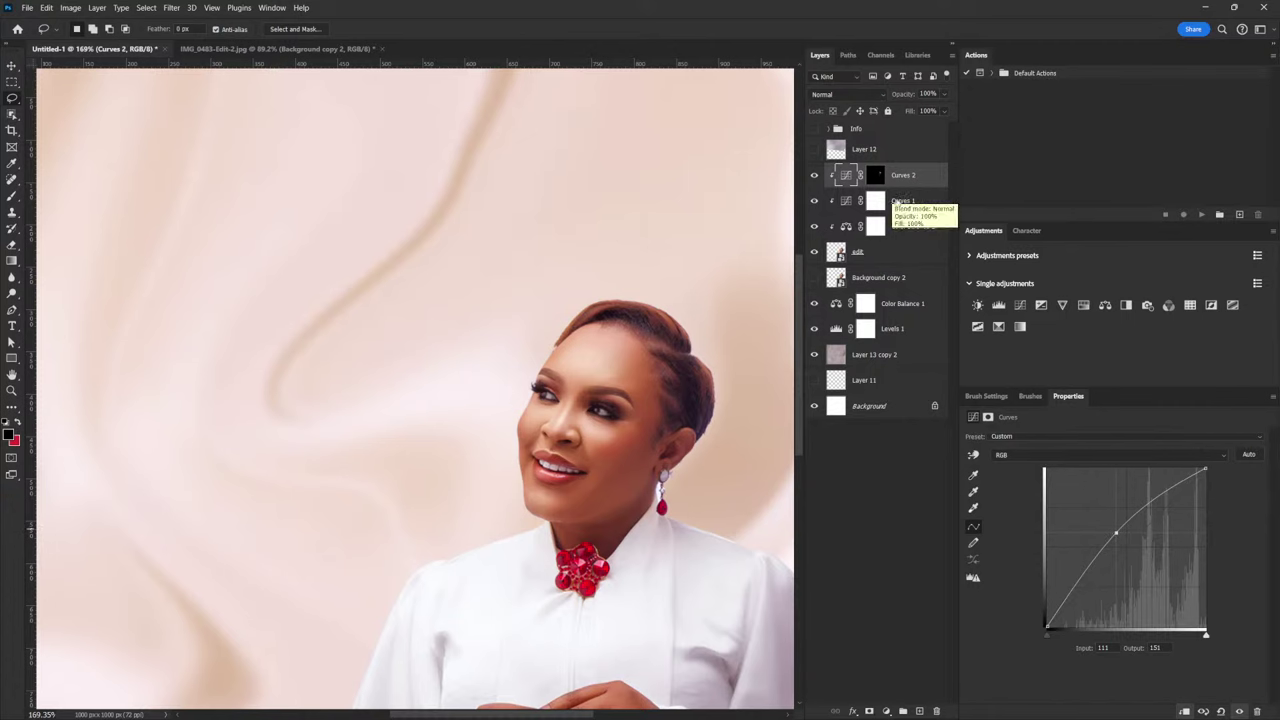
left_click(875, 200)
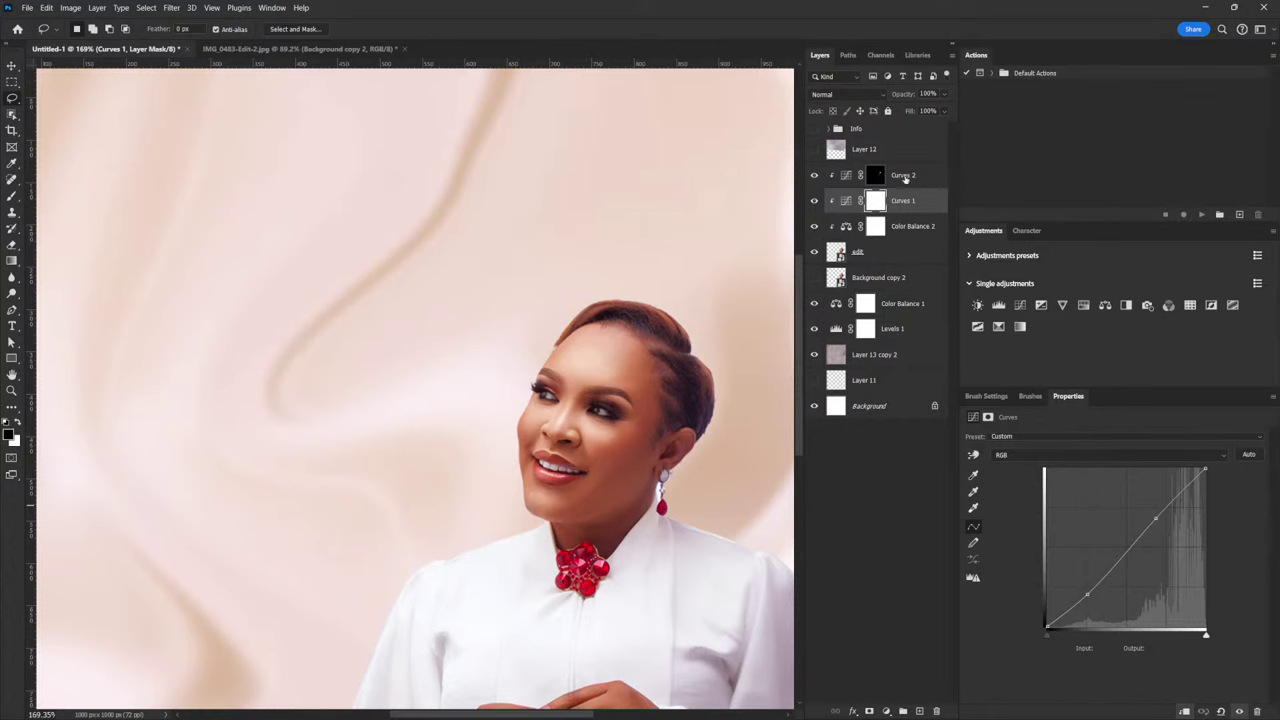
Rename the Curves 2 layer to 'Highlight'
double_click(903, 175)
type("Highl")
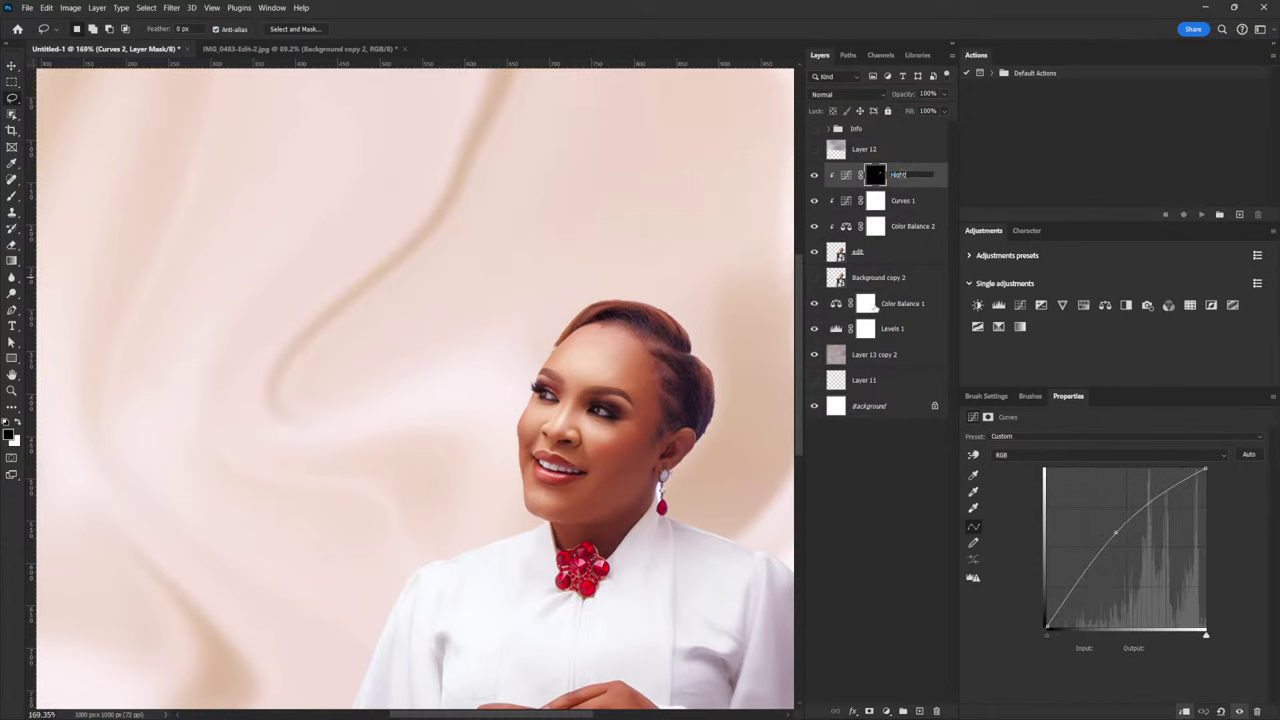
type("ight")
left_click(897, 204)
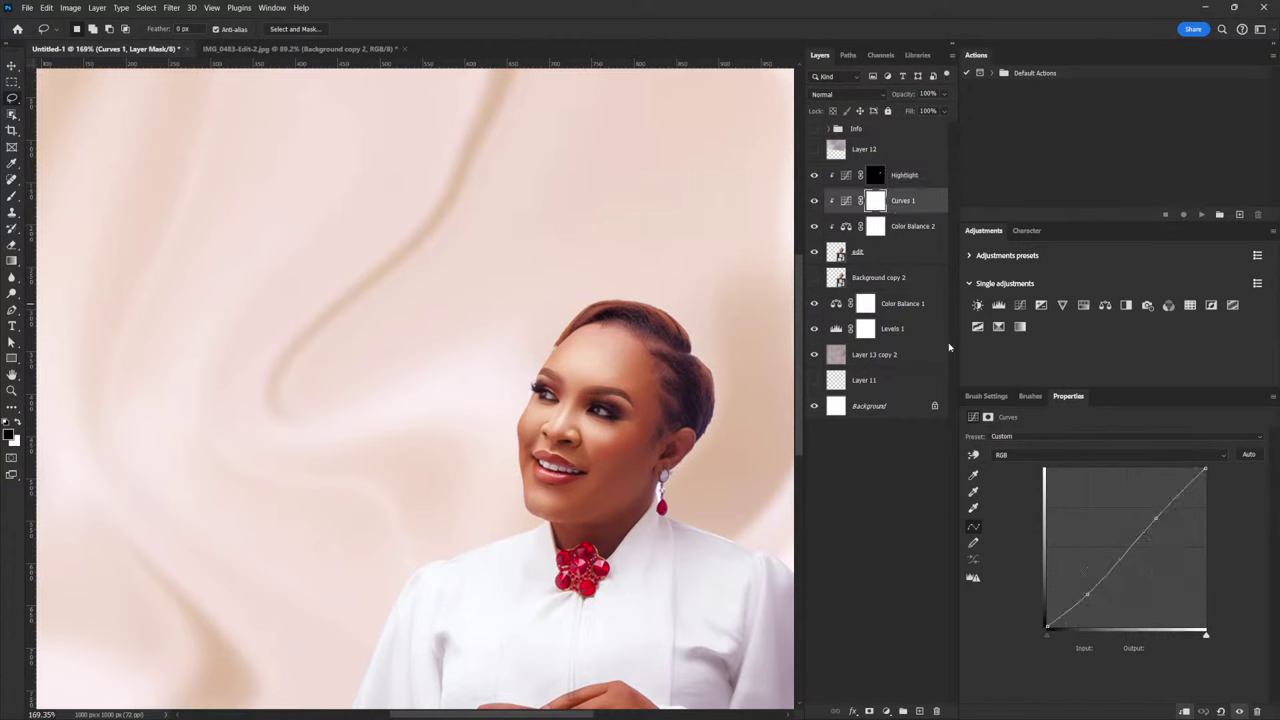
Add a darkening Curves layer named 'Shadow' with the Highlight mask copied and inverted
left_click(1020, 305)
left_click_drag(1137, 532, 1139, 565)
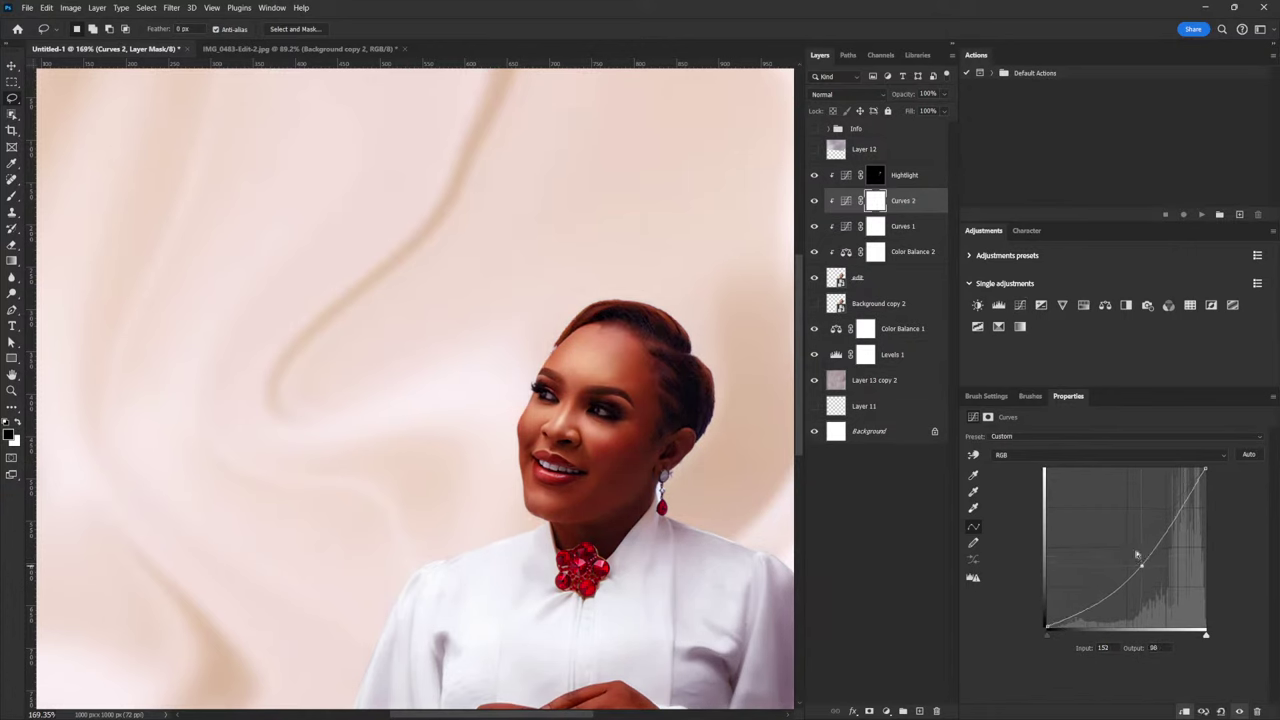
left_click_drag(876, 177, 880, 201)
double_click(902, 200)
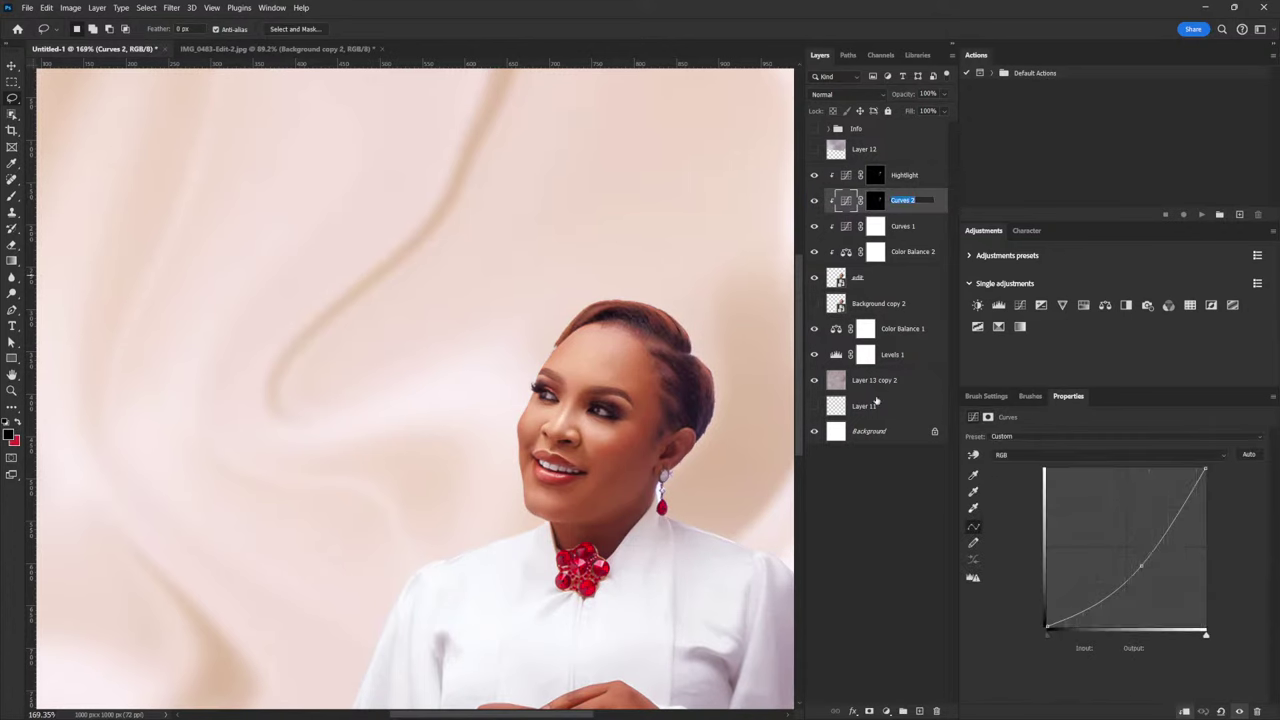
type("S")
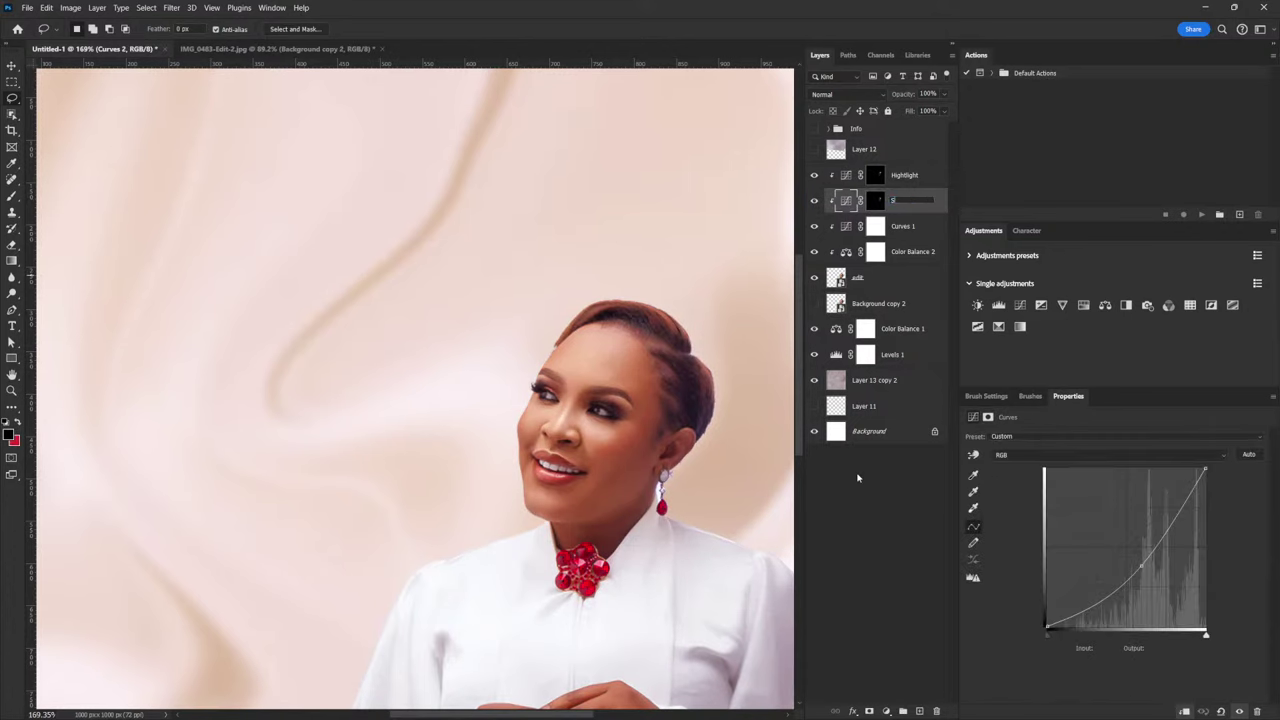
type("hadow")
key("Return")
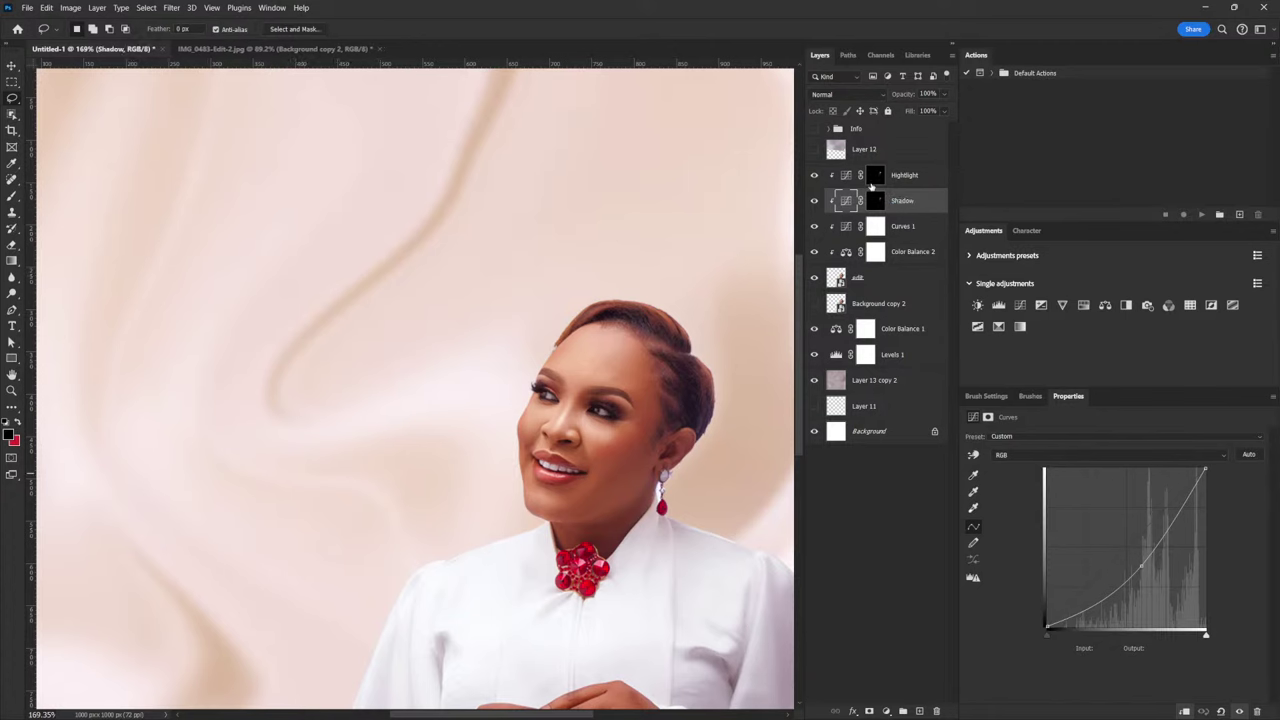
key("ctrl+i")
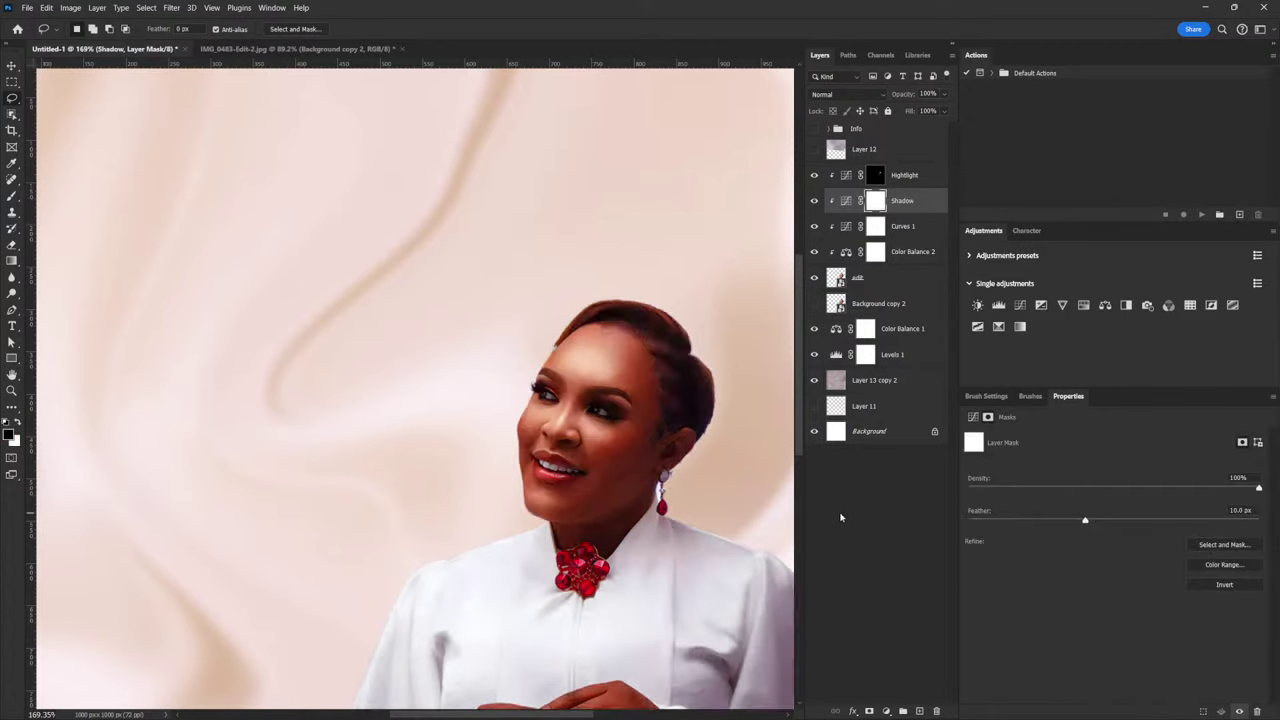
Ease the Shadow curve into a gentle dip mapping input 124 to output 114
left_click(846, 200)
left_click(1141, 566)
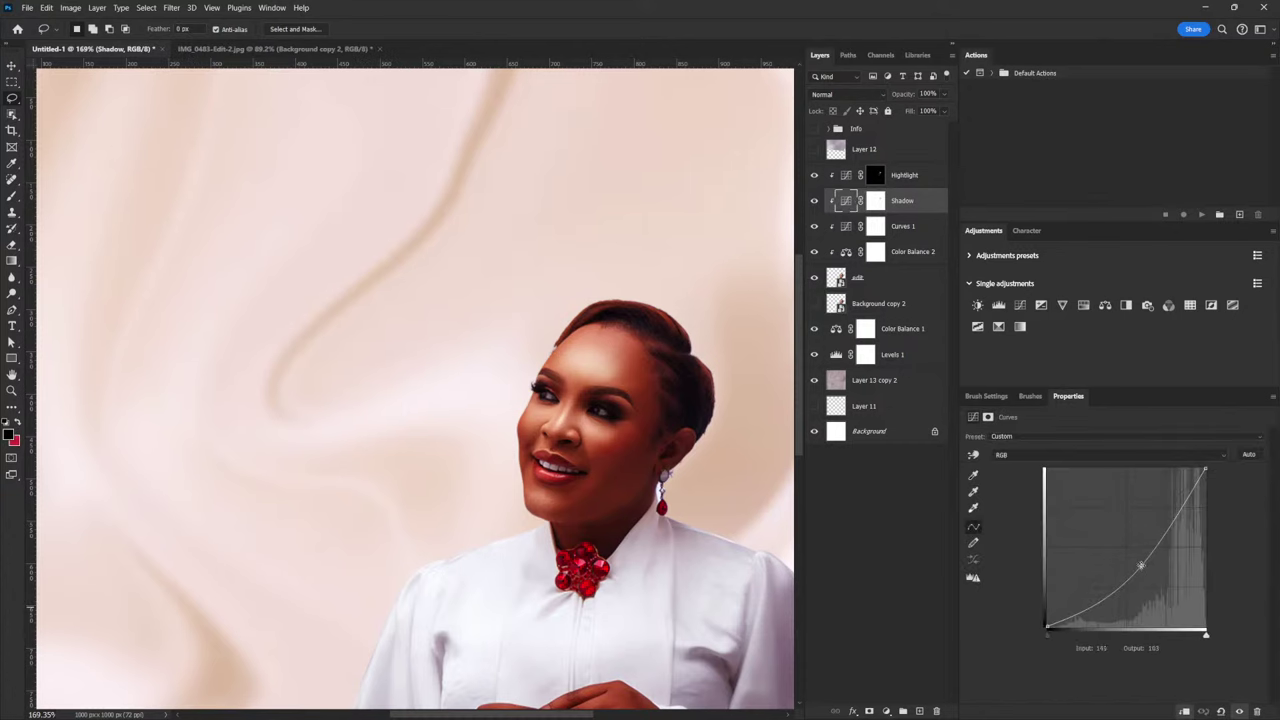
left_click_drag(1141, 566, 1131, 559)
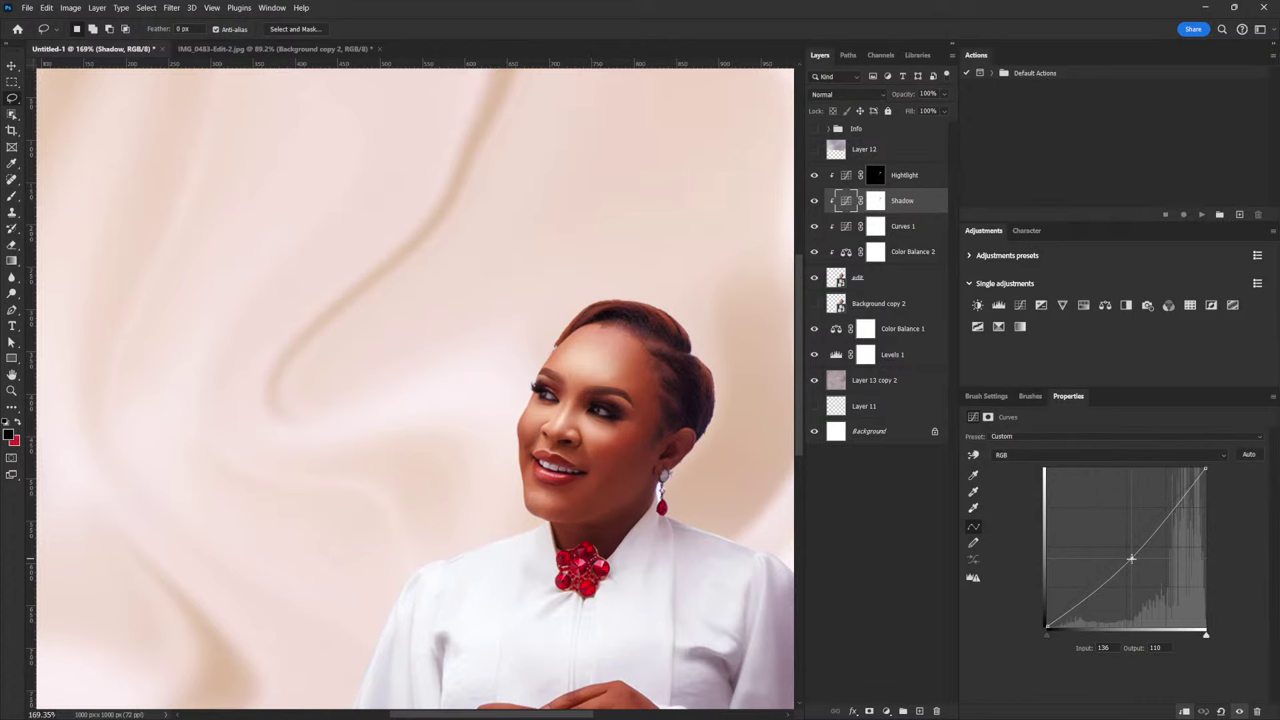
scroll(687, 445, "down", 3)
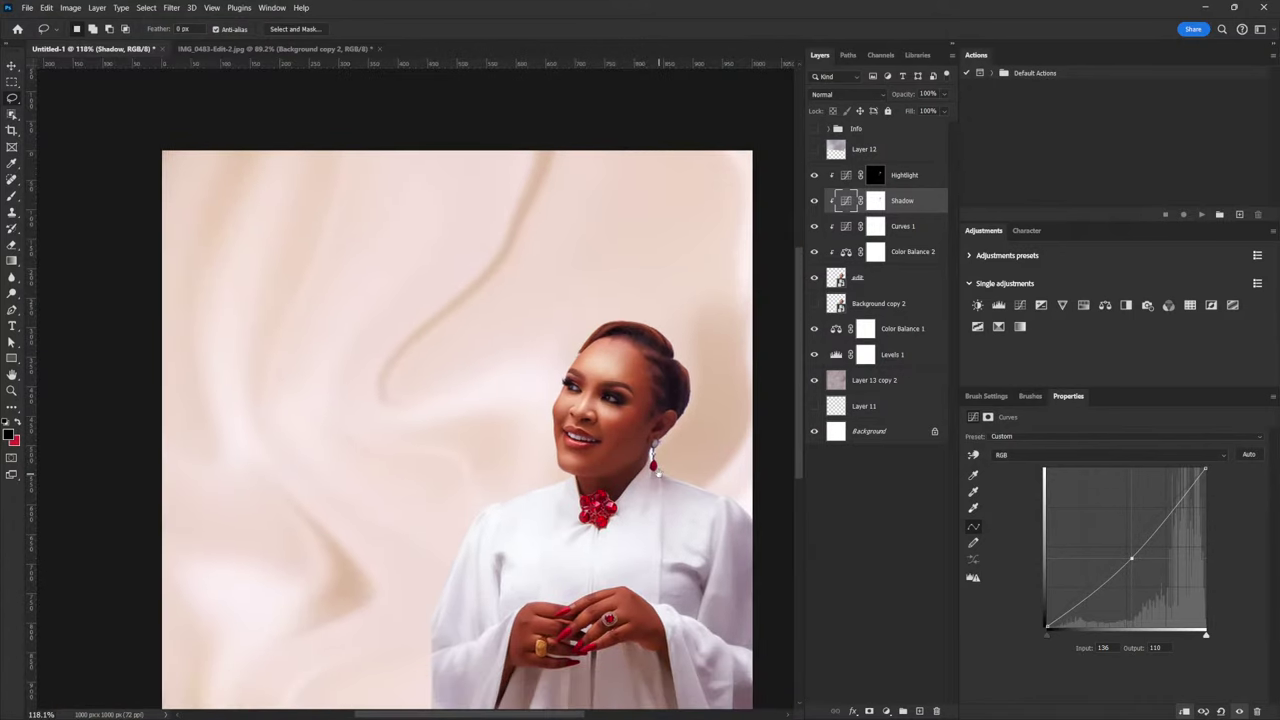
left_click_drag(1131, 558, 1124, 557)
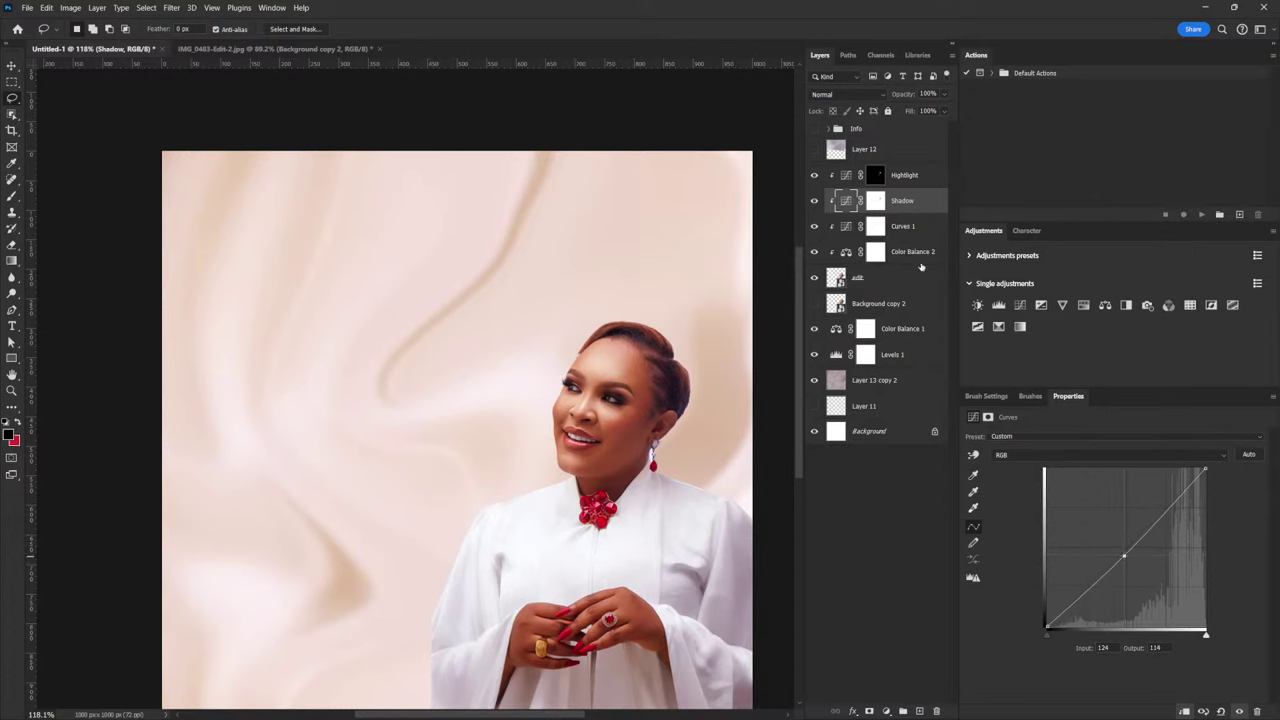
Reduce the Highlight mask feather from 19.8 px to 17.5 px and recheck its curve point
left_click(876, 175)
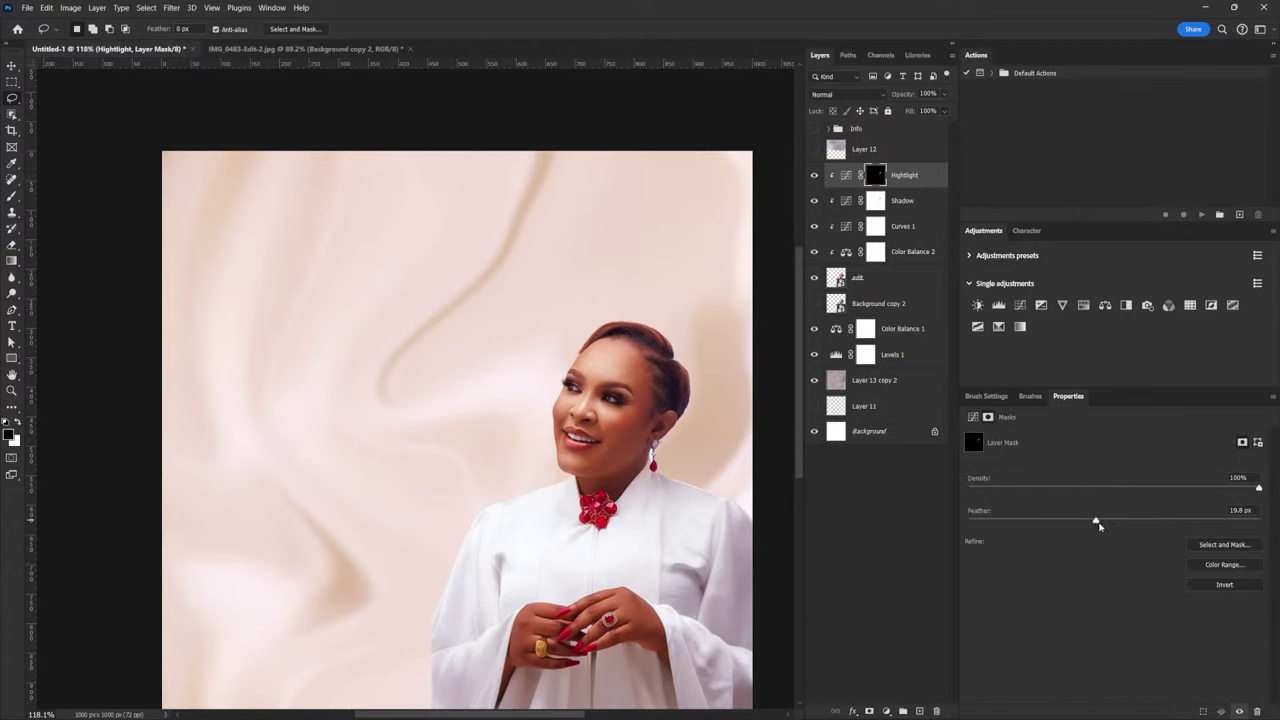
left_click_drag(1096, 524, 1095, 522)
left_click(847, 177)
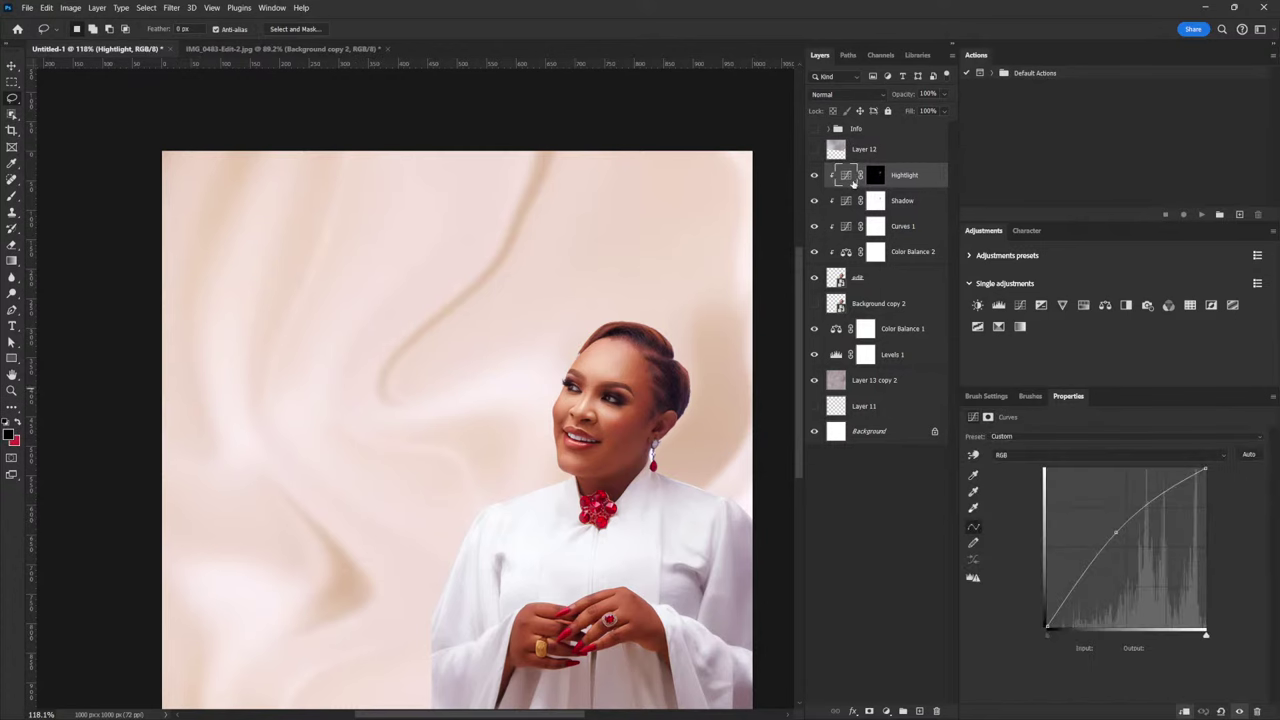
left_click(1118, 532)
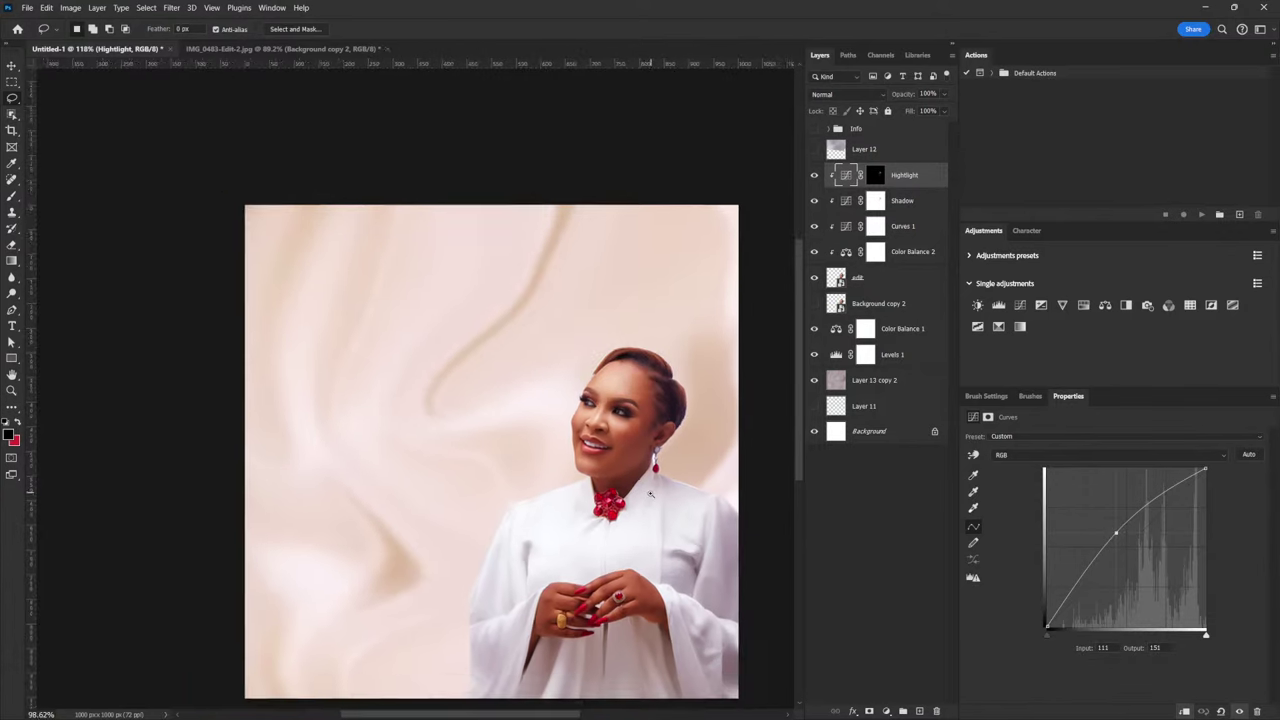
scroll(665, 505, "down", 2)
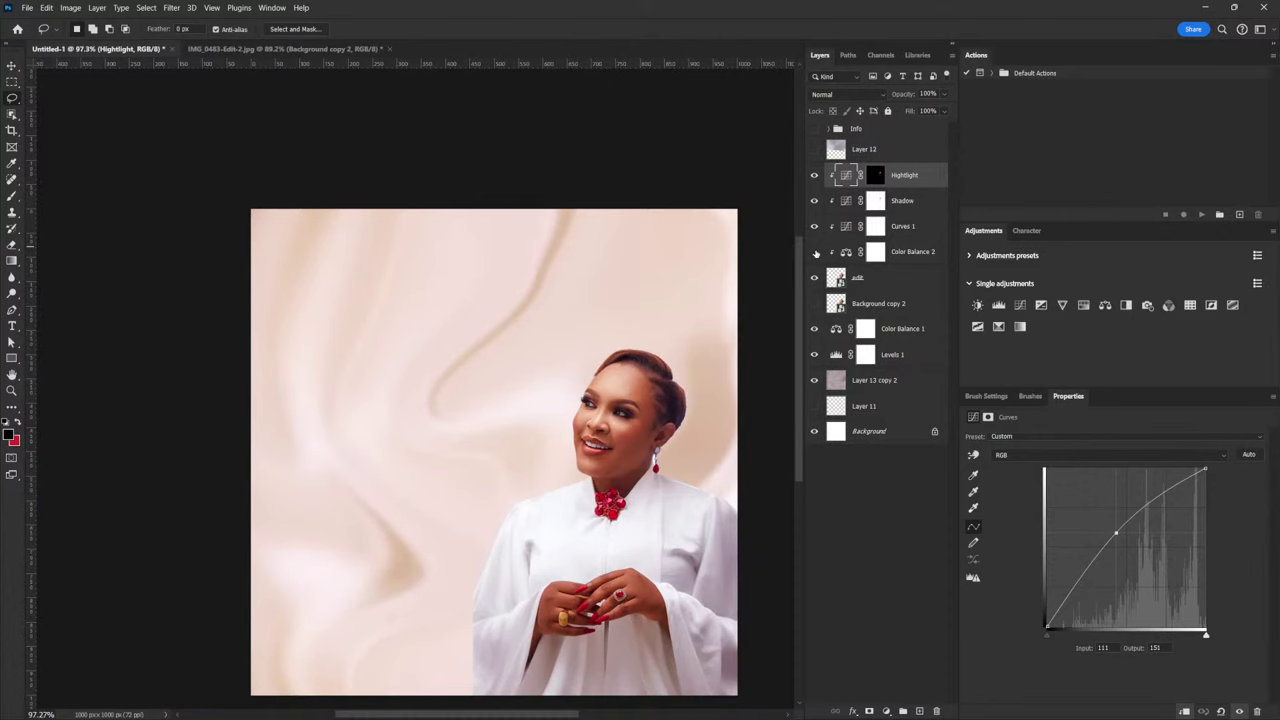
scroll(670, 450, "up", 3)
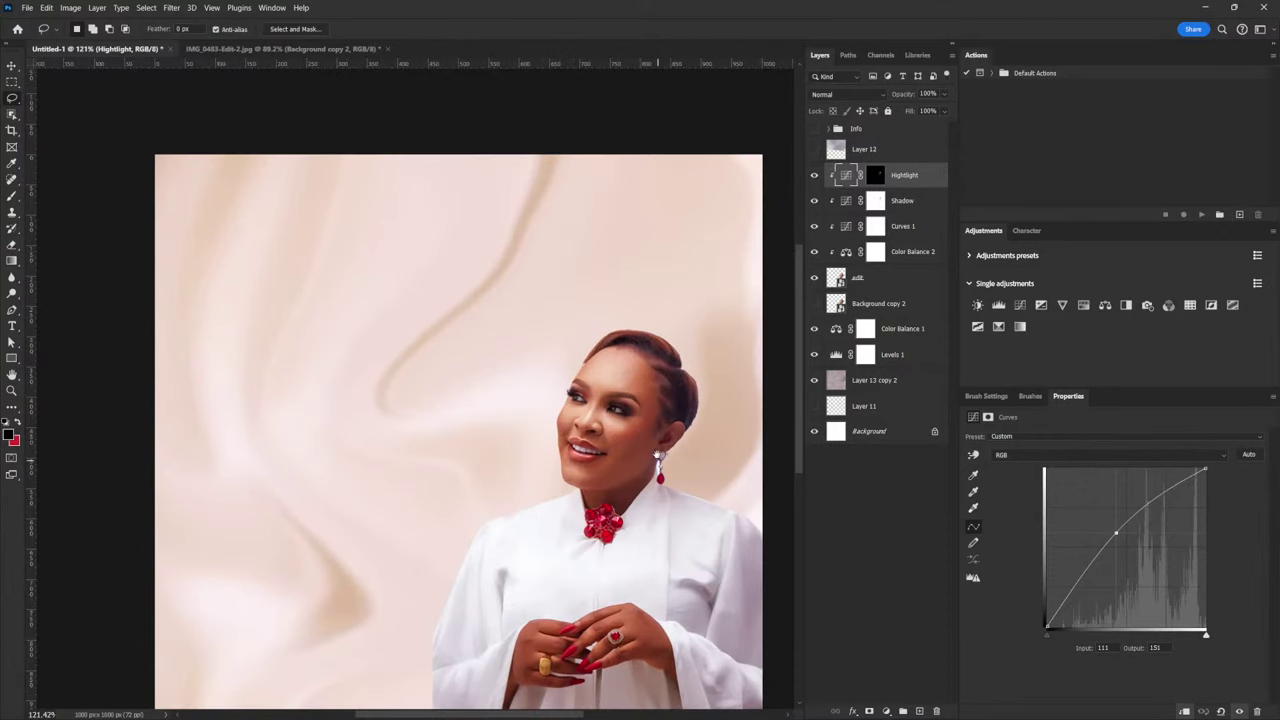
key("alt+bracketleft")
key("alt+bracketleft")
key("alt+bracketleft")
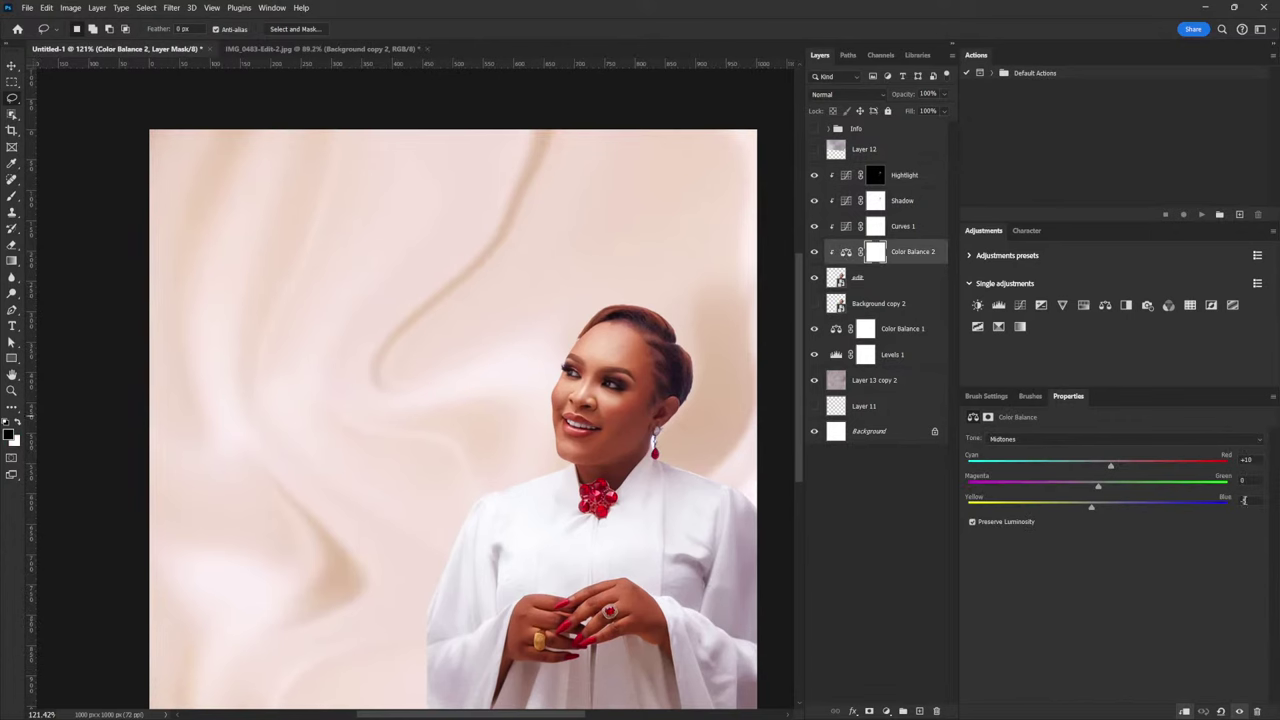
Set the Color Balance 2 midtone Cyan-Red value to +3 and inspect the face zoomed in
left_click(1246, 459)
type("3")
left_click(1251, 500)
scroll(663, 465, "down", 1)
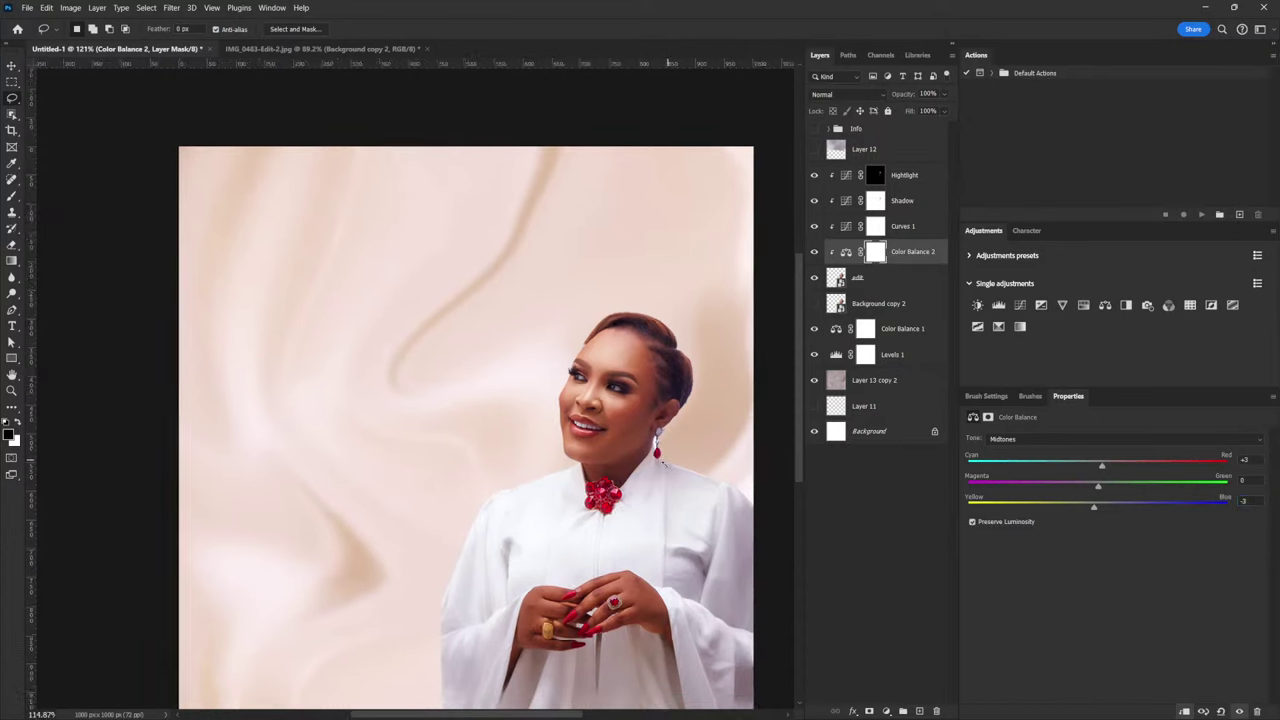
scroll(663, 465, "down", 1)
scroll(670, 480, "up", 1)
scroll(682, 516, "up", 1)
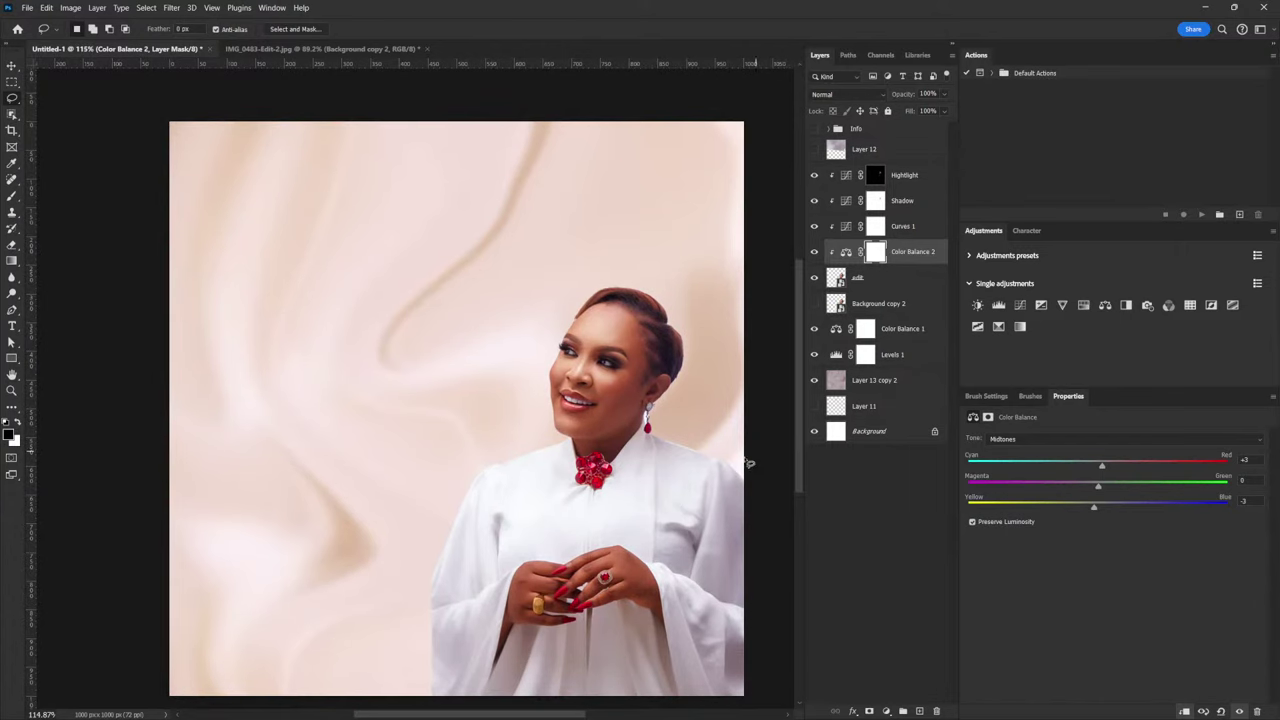
scroll(665, 383, "down", 1)
scroll(650, 400, "up", 1)
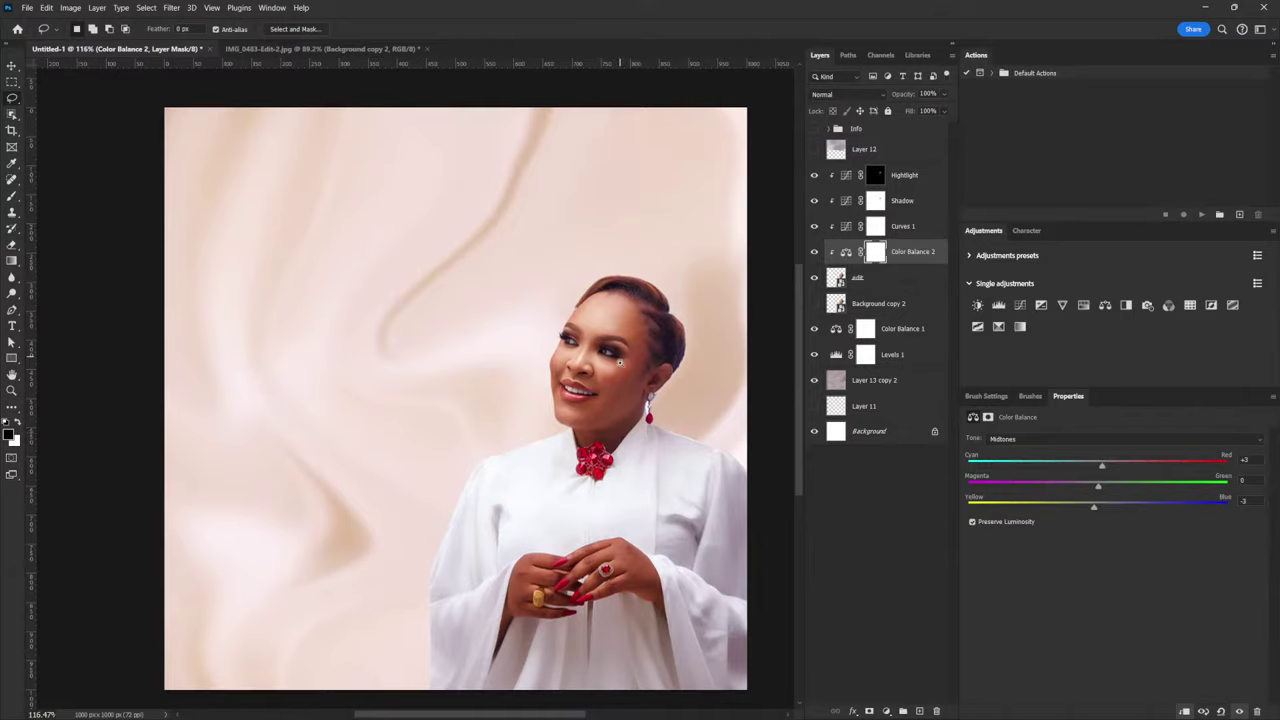
scroll(652, 428, "up", 3)
scroll(660, 423, "up", 1)
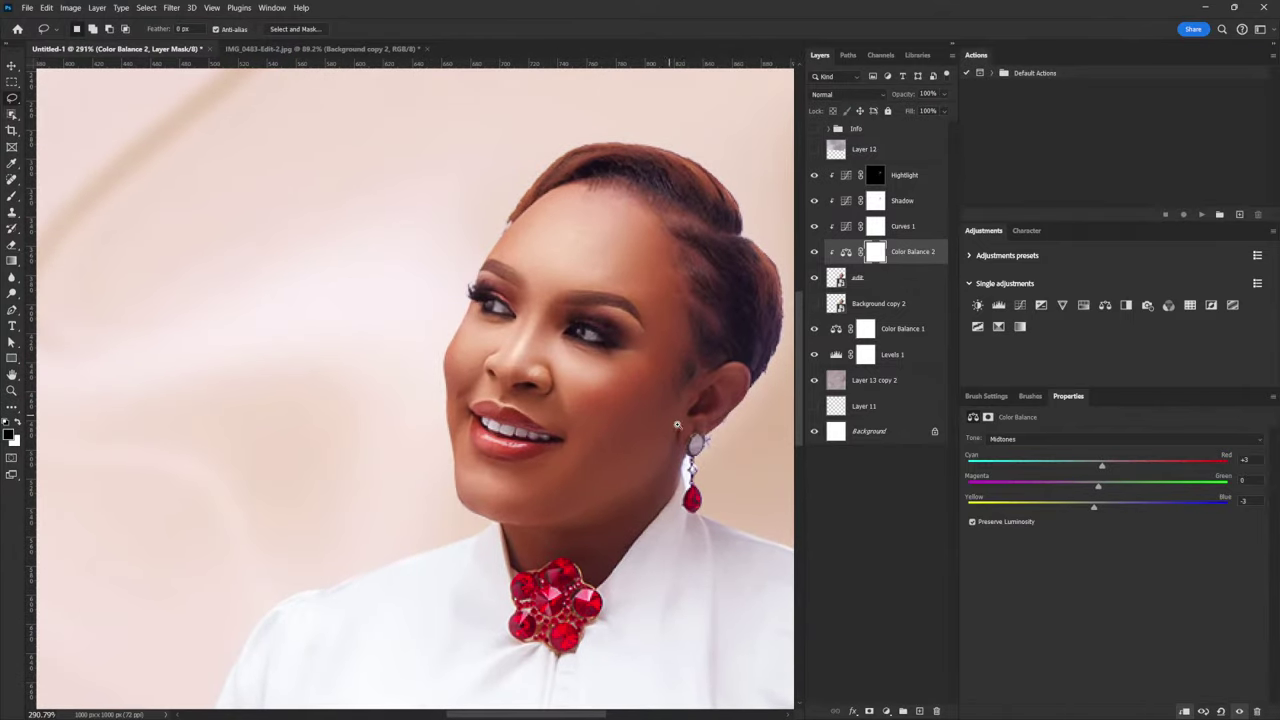
scroll(680, 444, "down", 2)
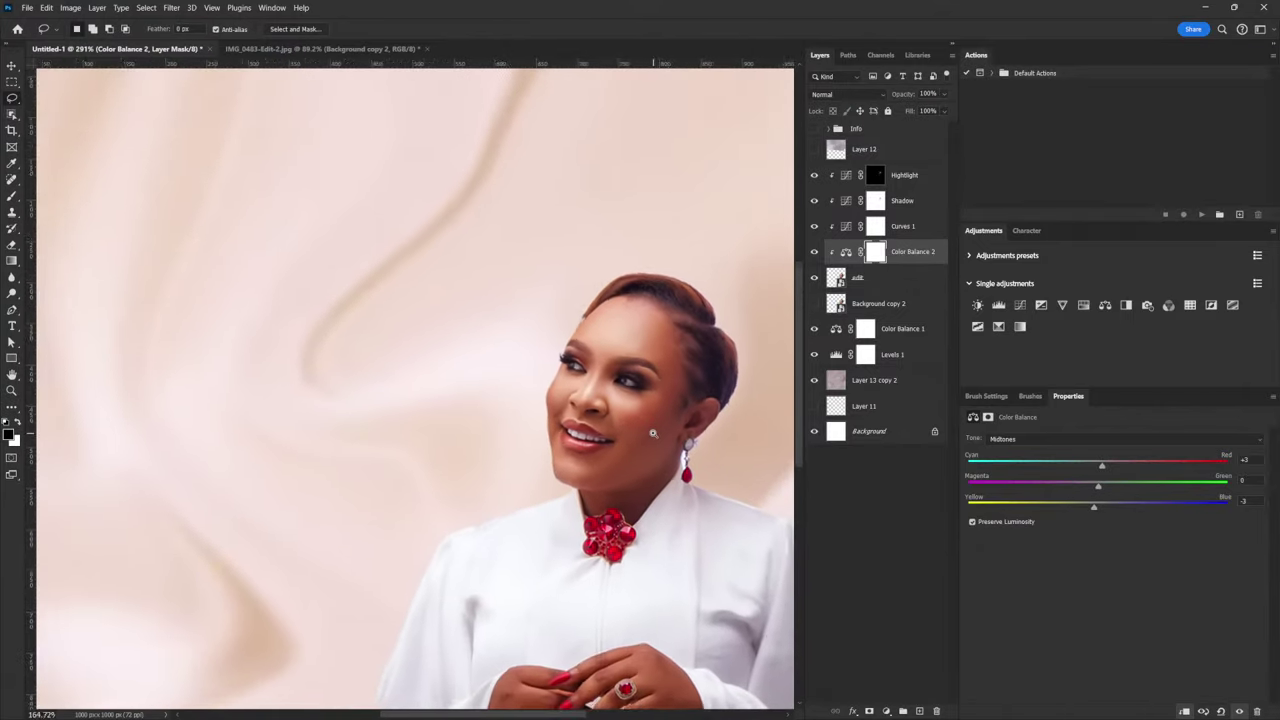
scroll(676, 454, "up", 1)
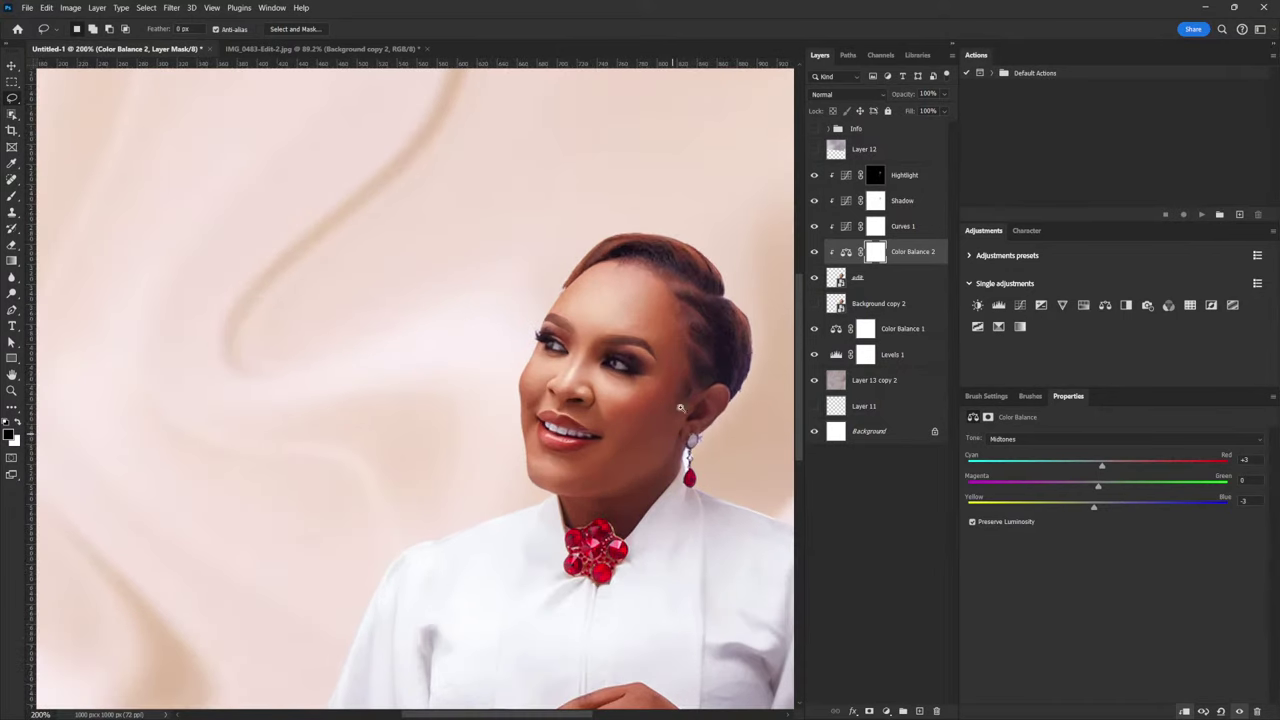
scroll(595, 390, "up", 2)
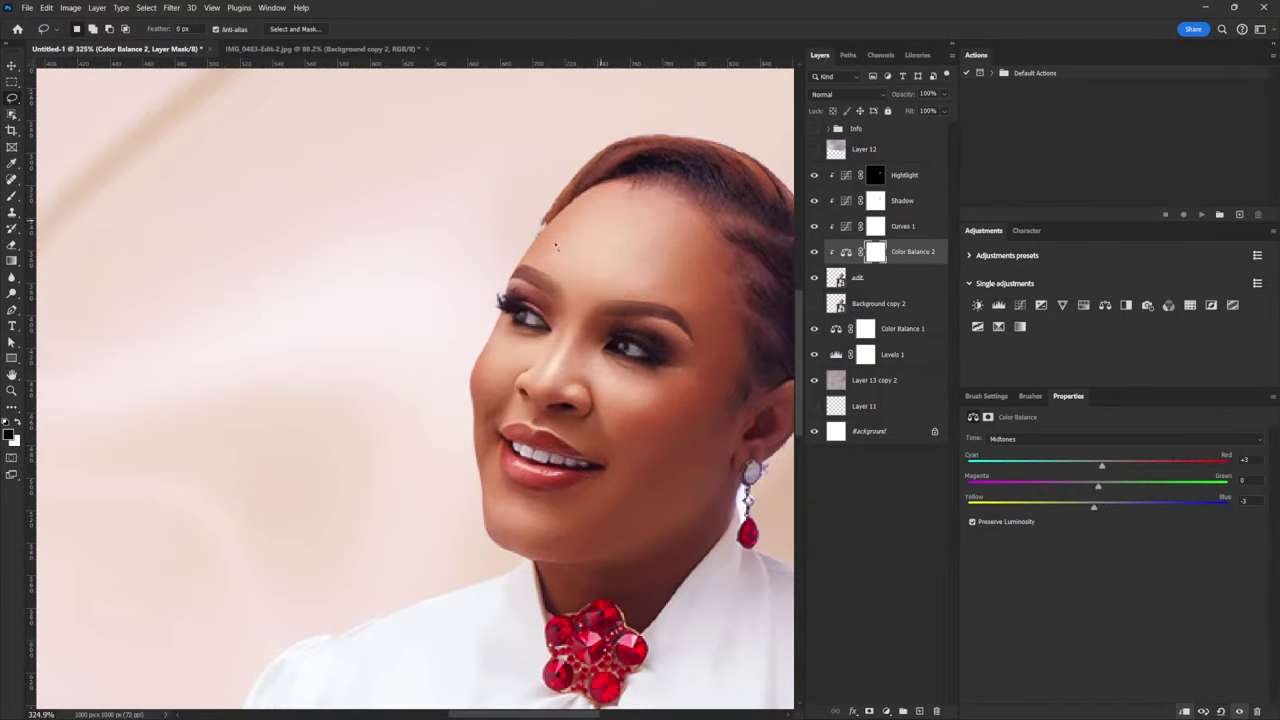
scroll(632, 532, "down", 4)
scroll(645, 519, "down", 1)
scroll(686, 494, "down", 1)
scroll(690, 492, "up", 2)
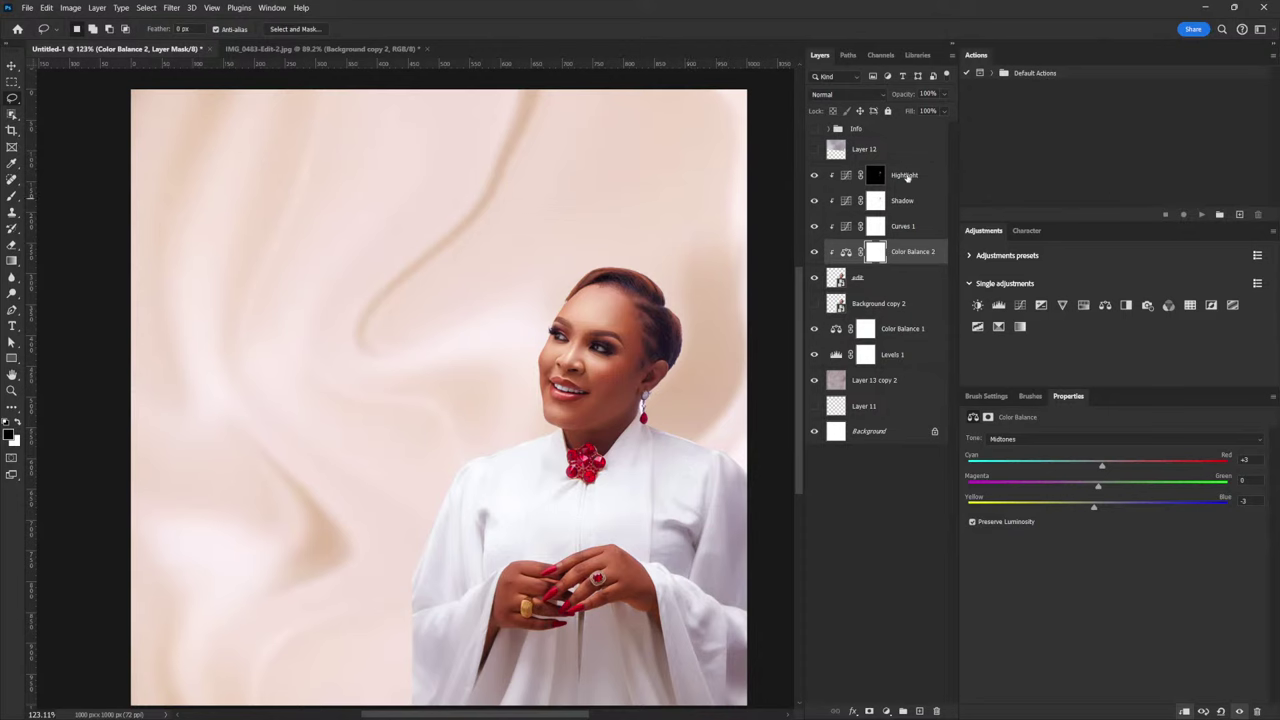
key("alt+bracketright")
key("alt+bracketright")
key("alt+bracketright")
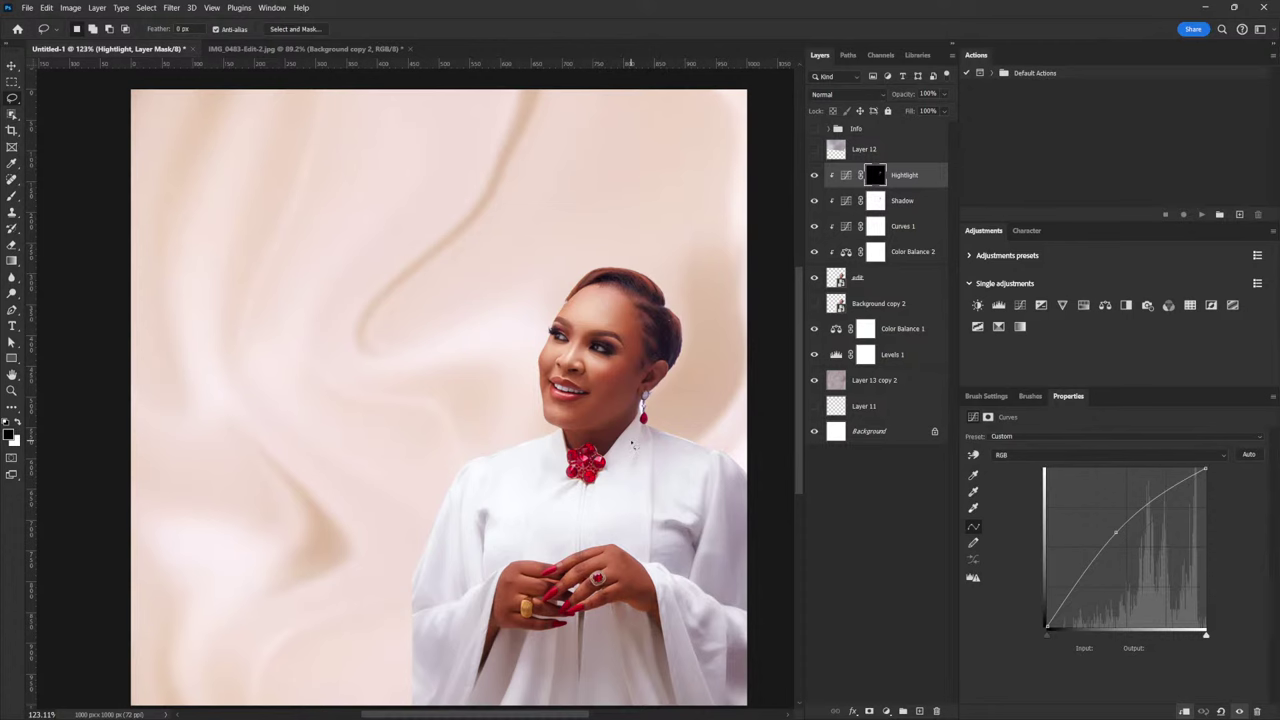
Add a clipped Hue/Saturation layer above Highlight with lowered saturation and an inverted black mask
left_click(1084, 306)
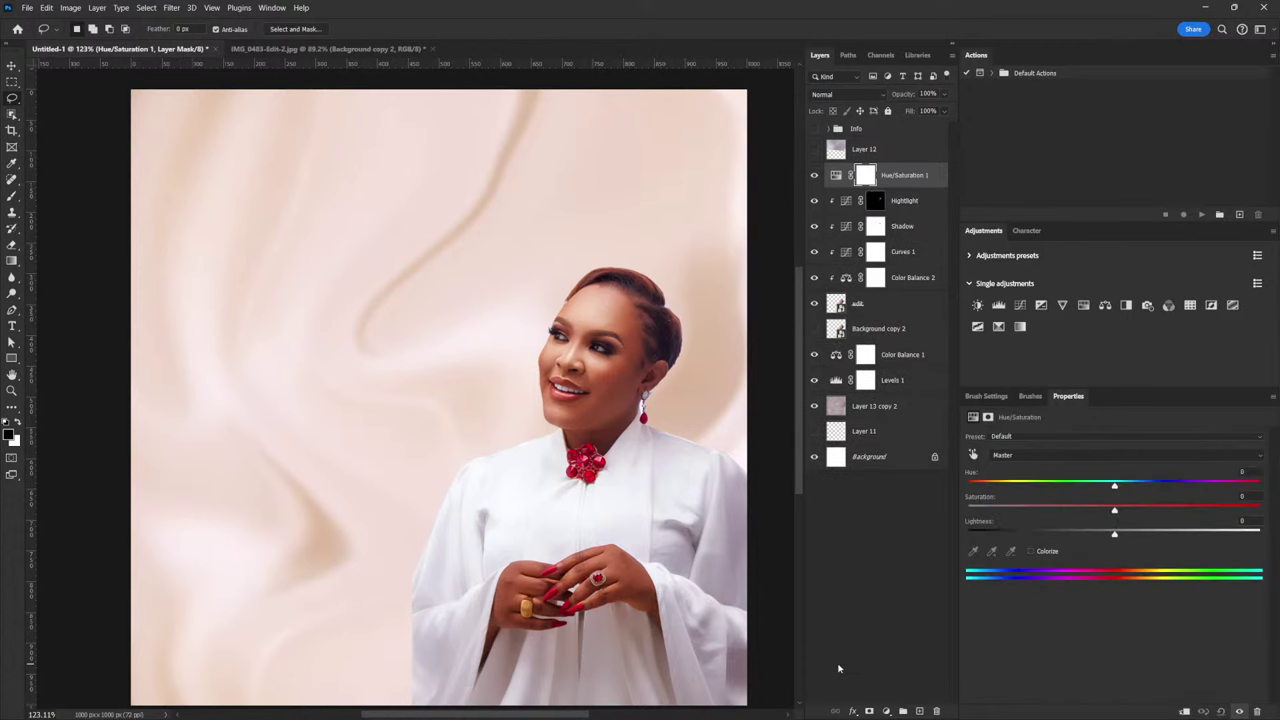
left_click(1184, 711)
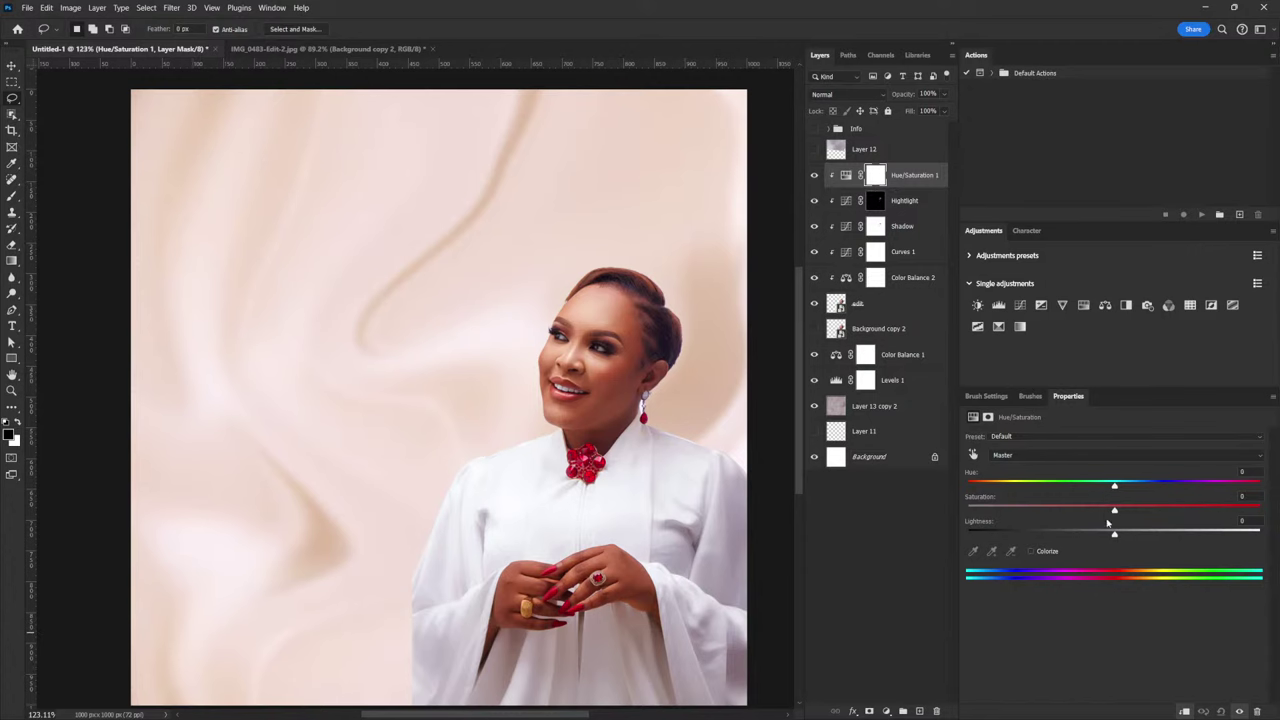
left_click_drag(1114, 513, 1086, 512)
key("ctrl+i")
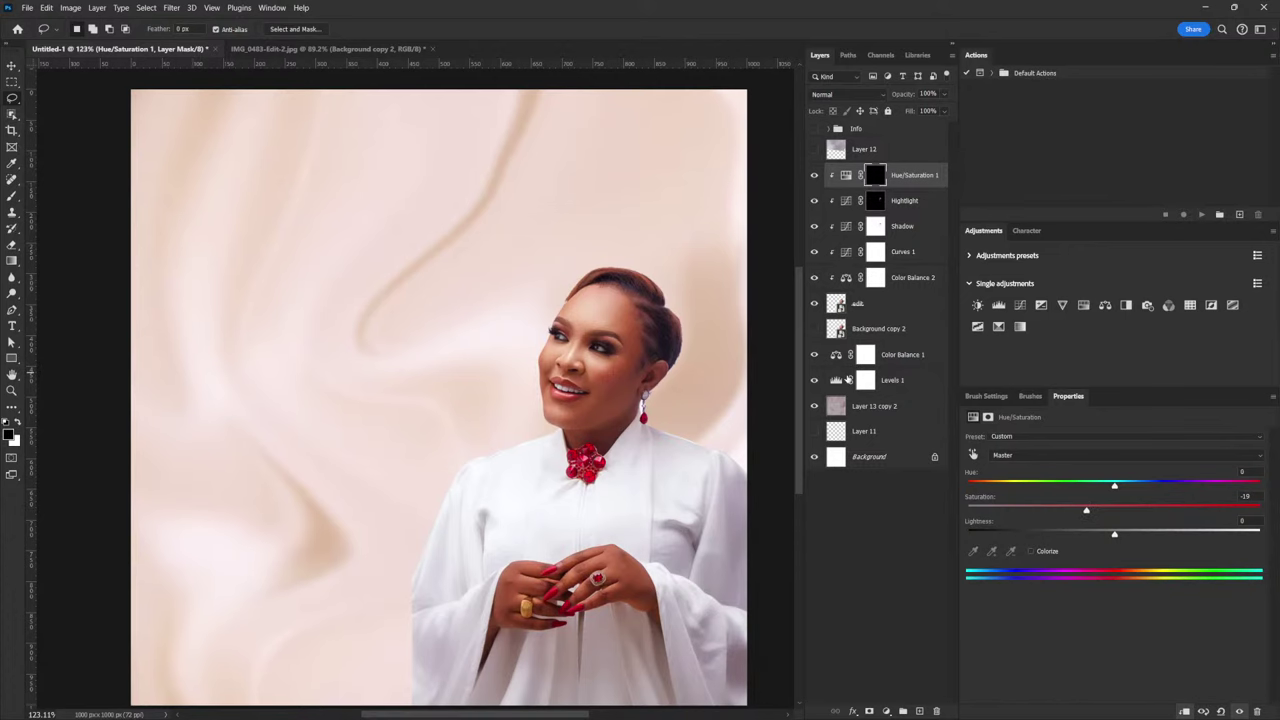
Set up a large soft round brush without shape dynamics, painting white on the mask
key("b")
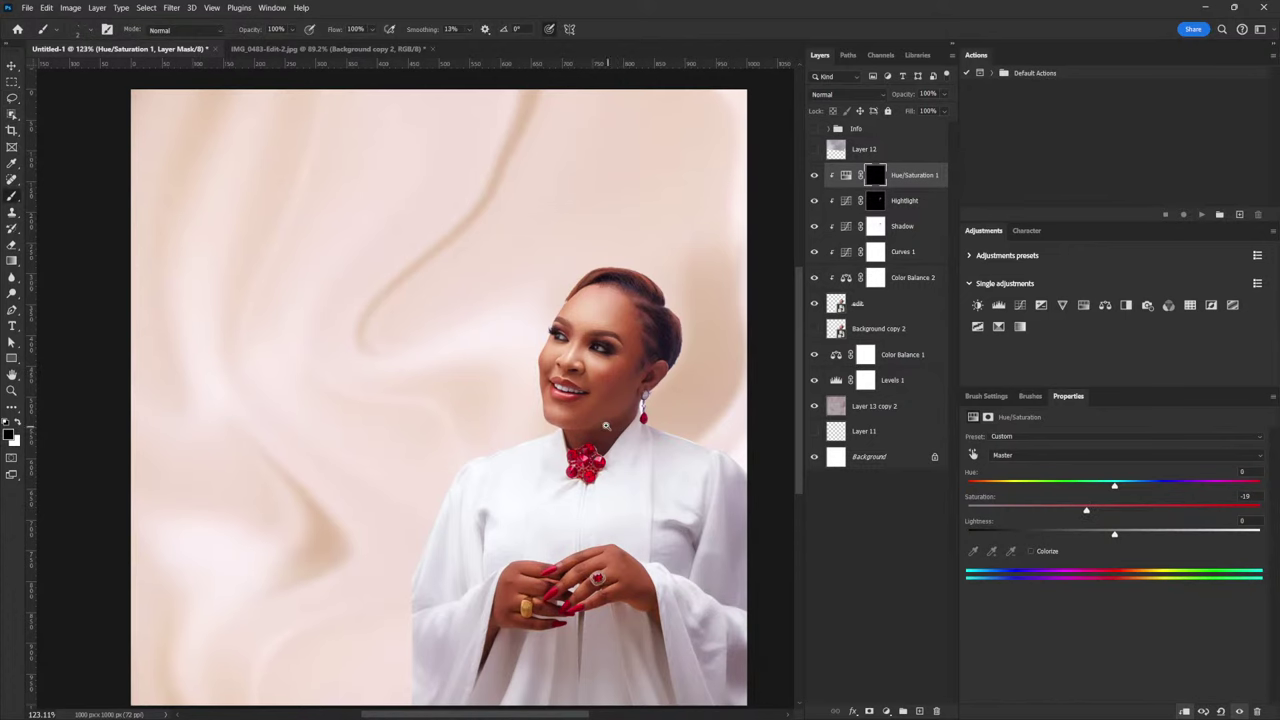
scroll(605, 425, "up", 5)
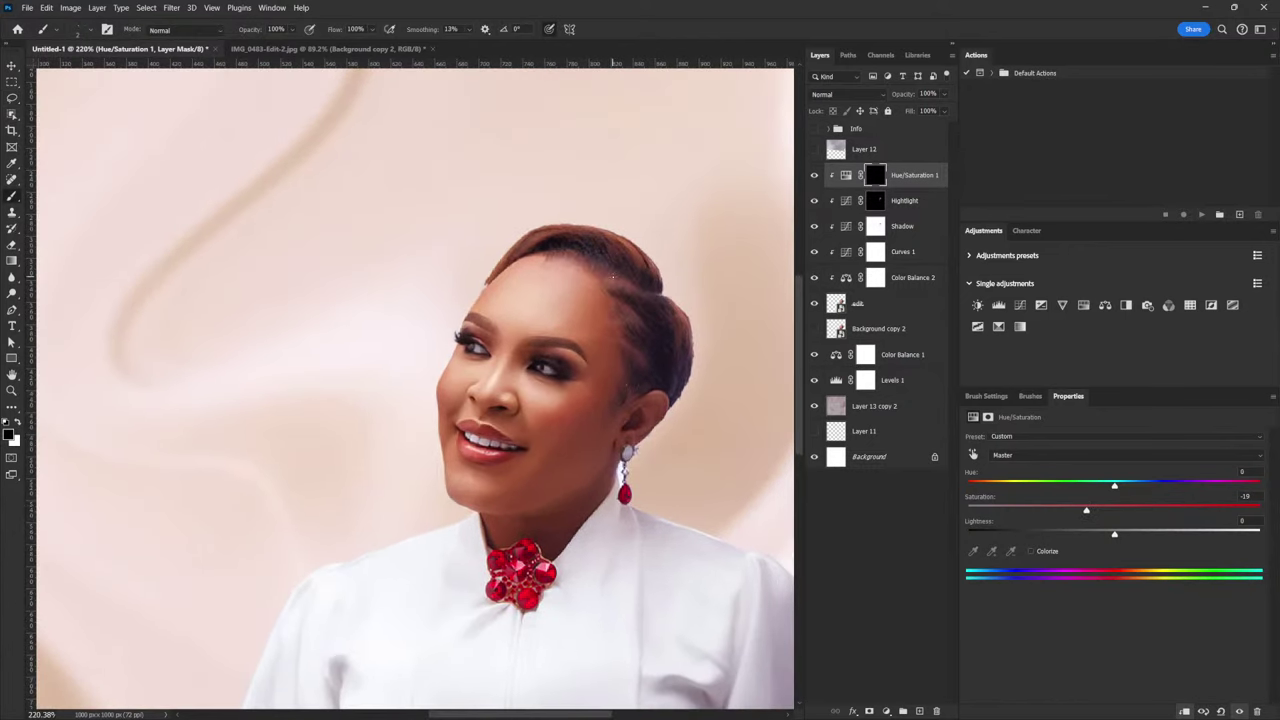
key("bracketright")
key("bracketright")
key("bracketright")
key("bracketright")
key("bracketright")
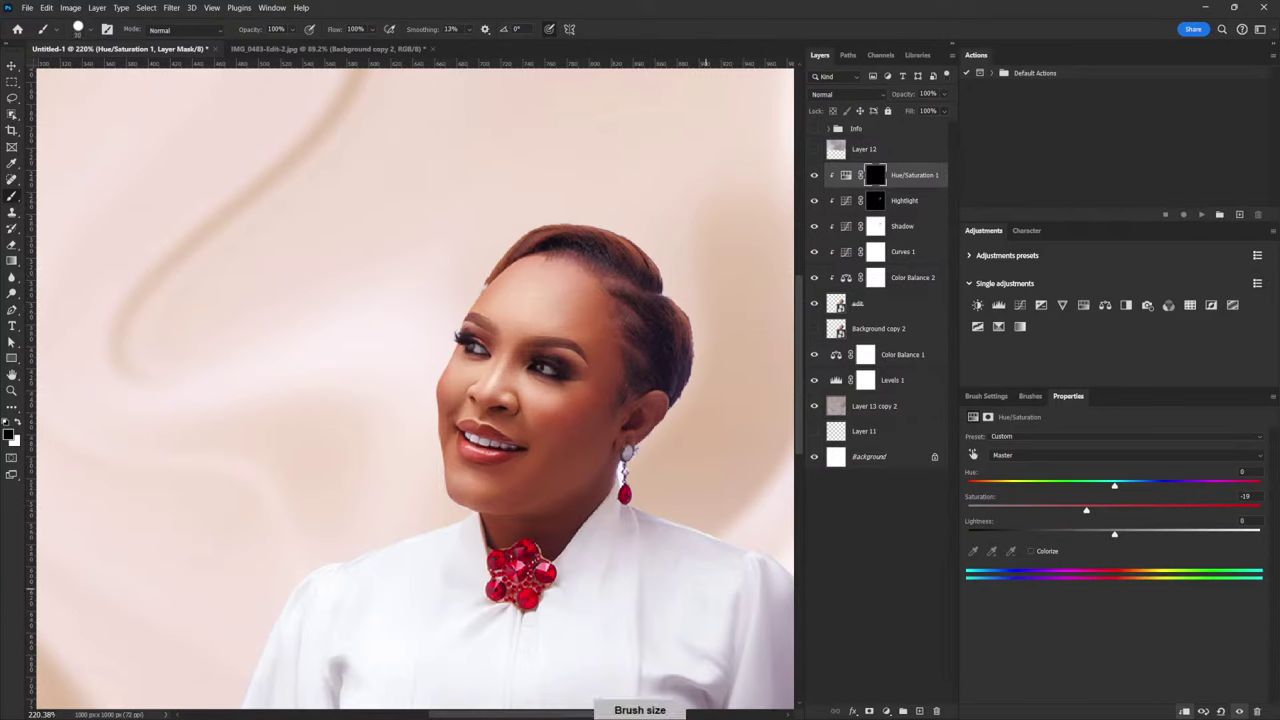
key("F5")
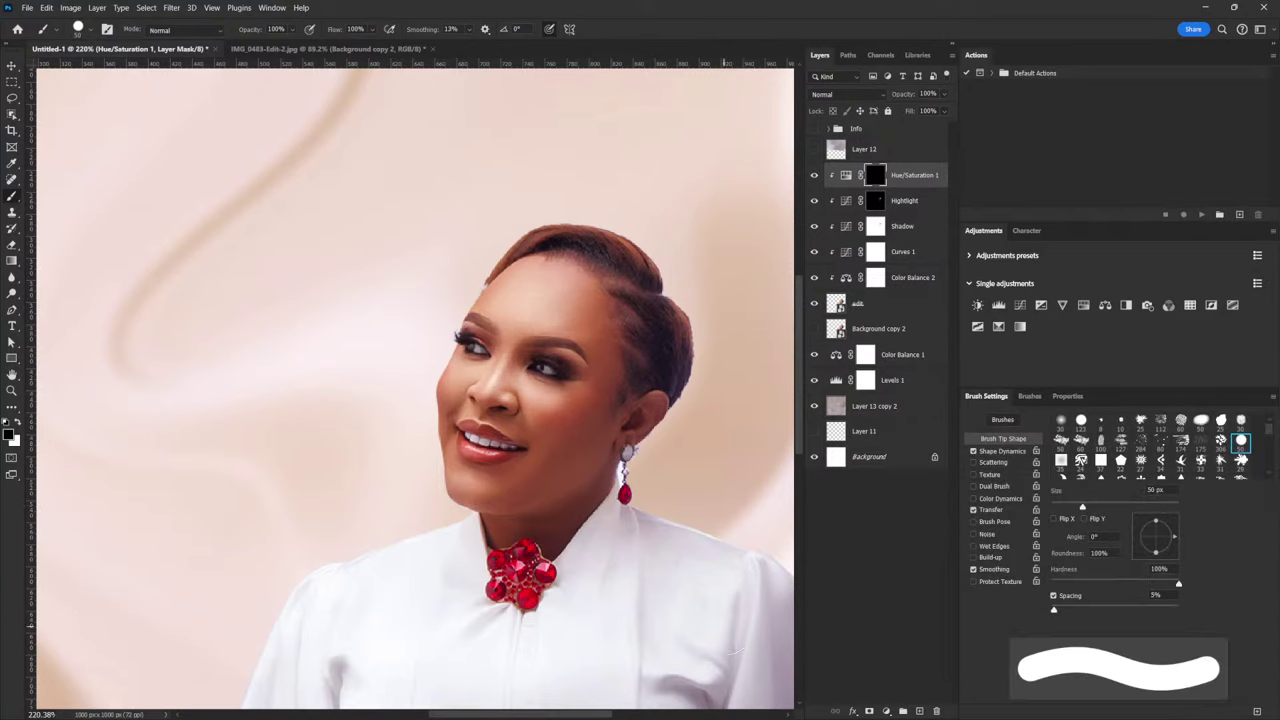
left_click(1060, 423)
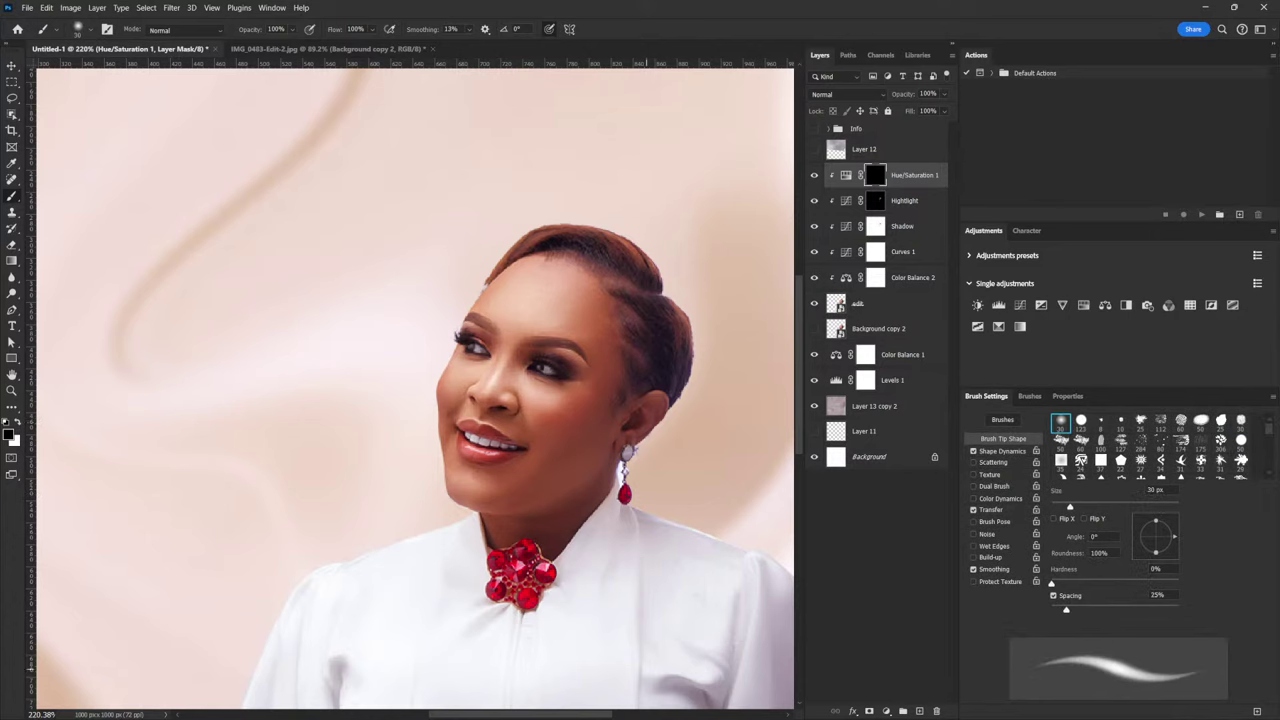
left_click(550, 29)
left_click(998, 510)
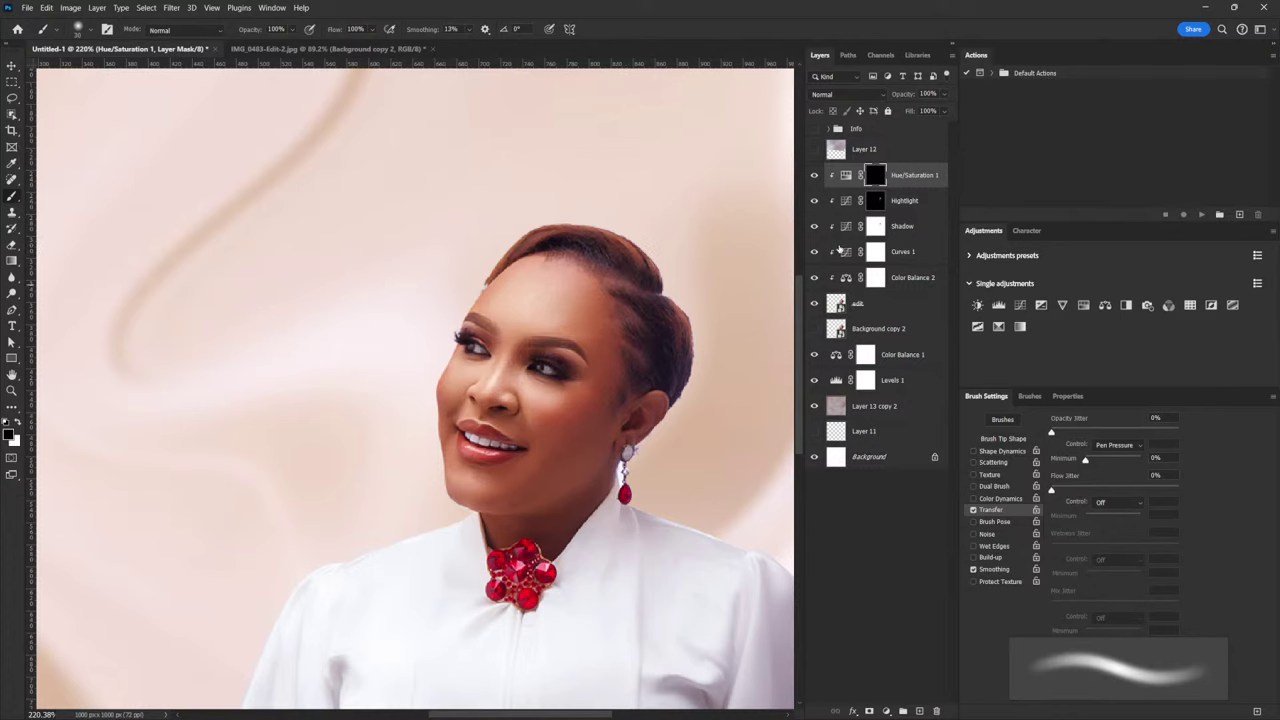
left_click(17, 423)
key("ctrl+1")
scroll(685, 548, "up", 3)
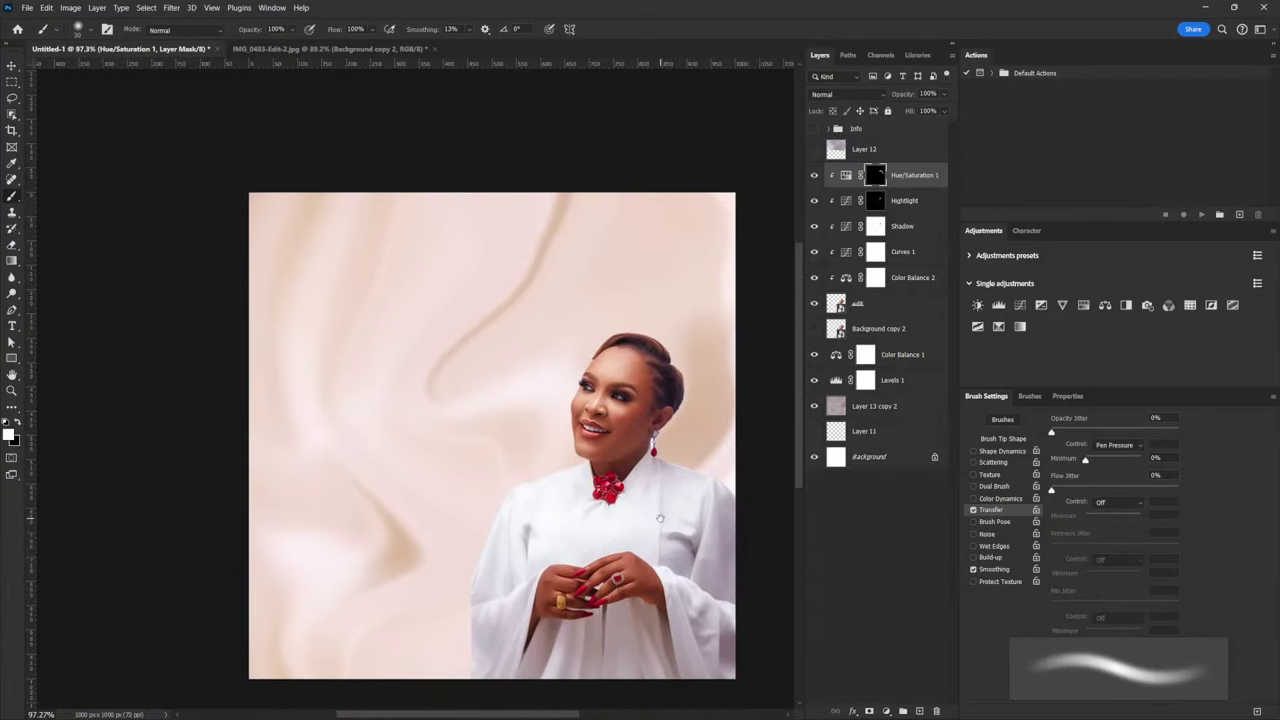
left_click(886, 303)
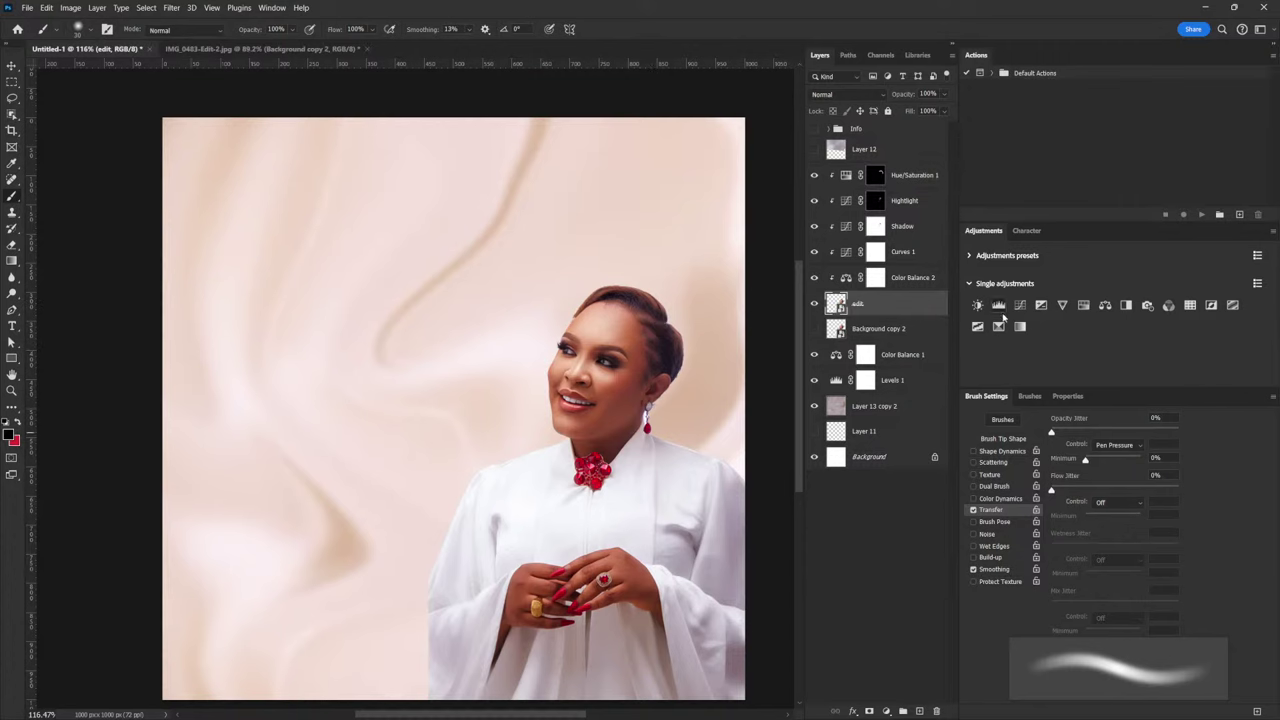
Add a Hue/Saturation adjustment above the edit layer with Saturation lowered to -11
left_click(1083, 307)
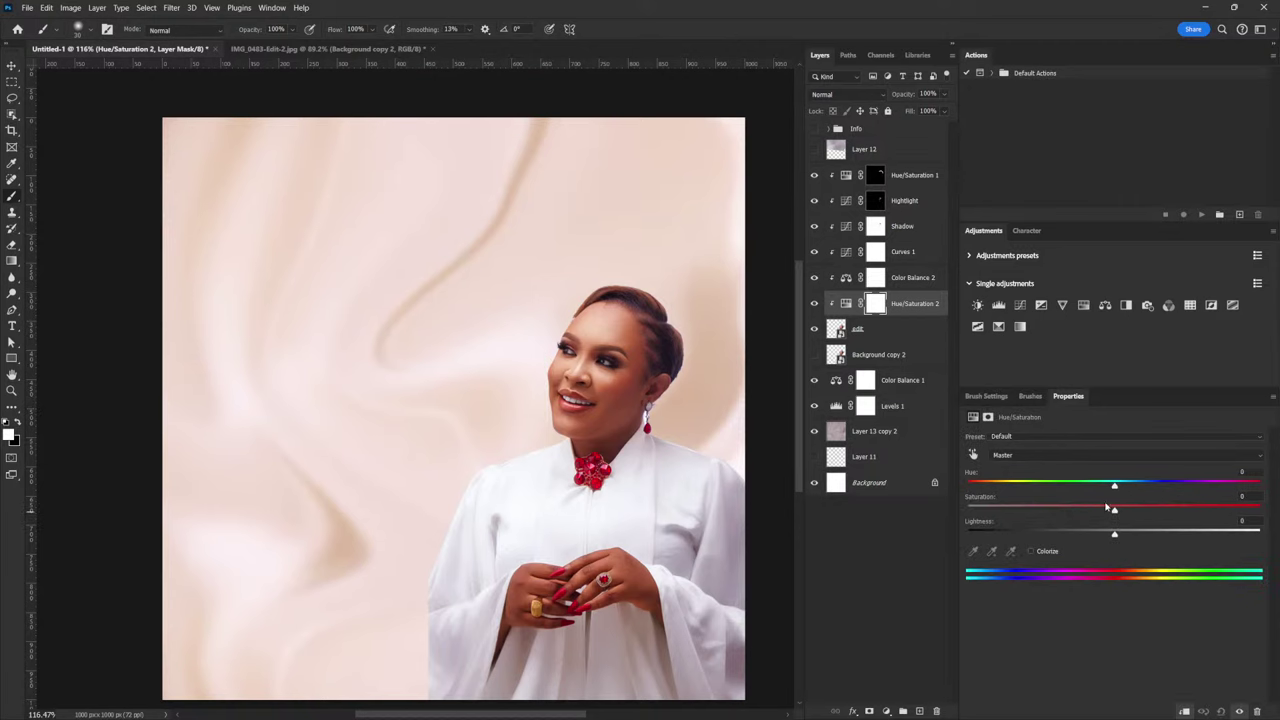
left_click_drag(1114, 512, 1101, 515)
left_click(12, 66)
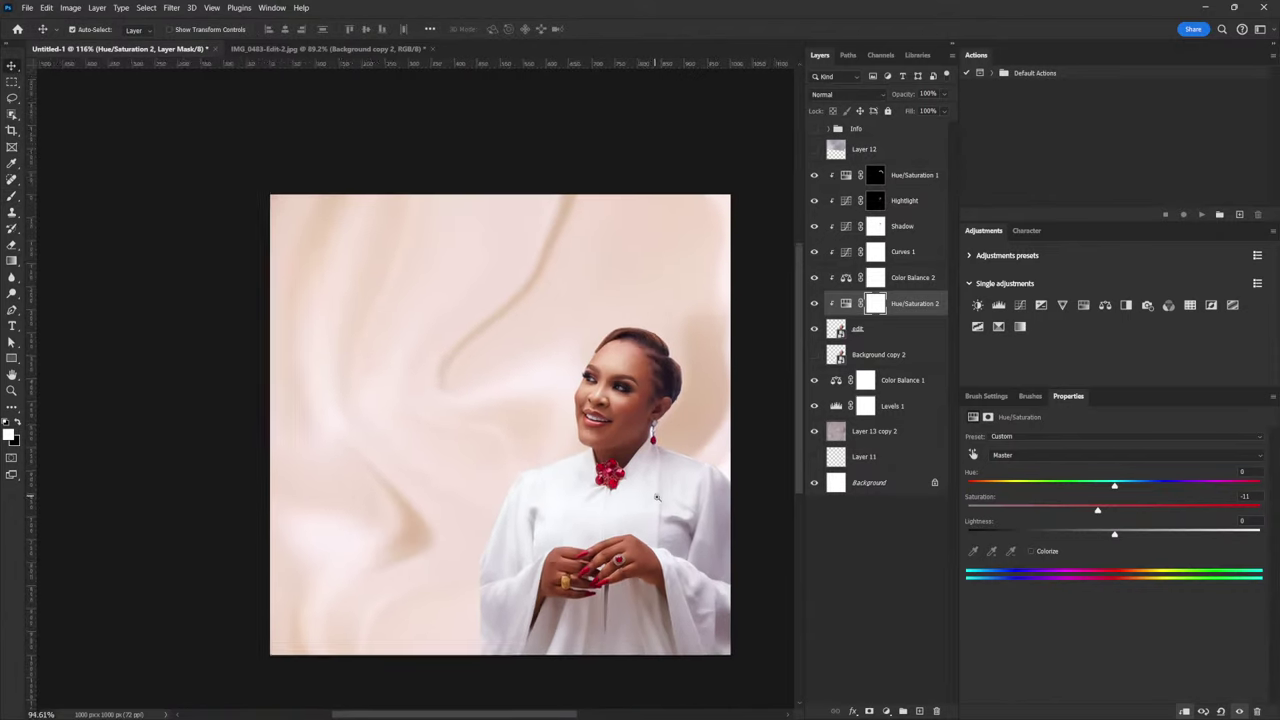
scroll(655, 455, "down", 3)
scroll(655, 455, "up", 2)
scroll(655, 455, "up", 1)
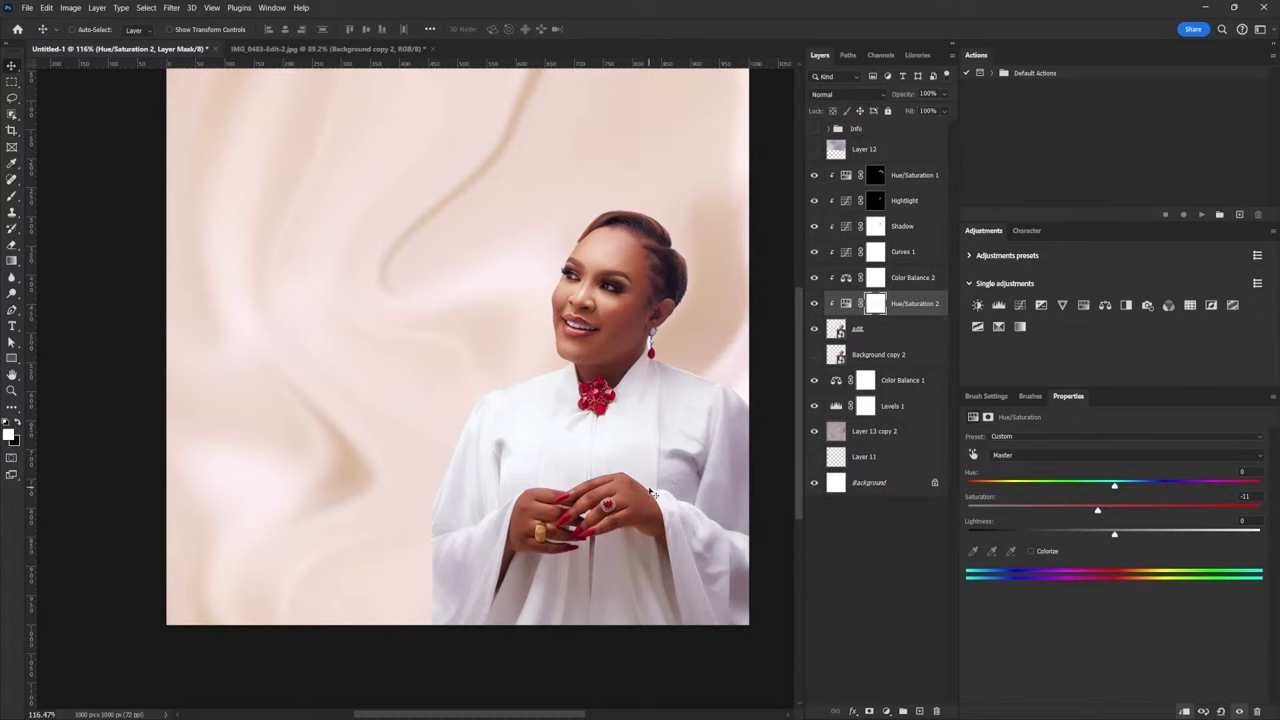
left_click(870, 334)
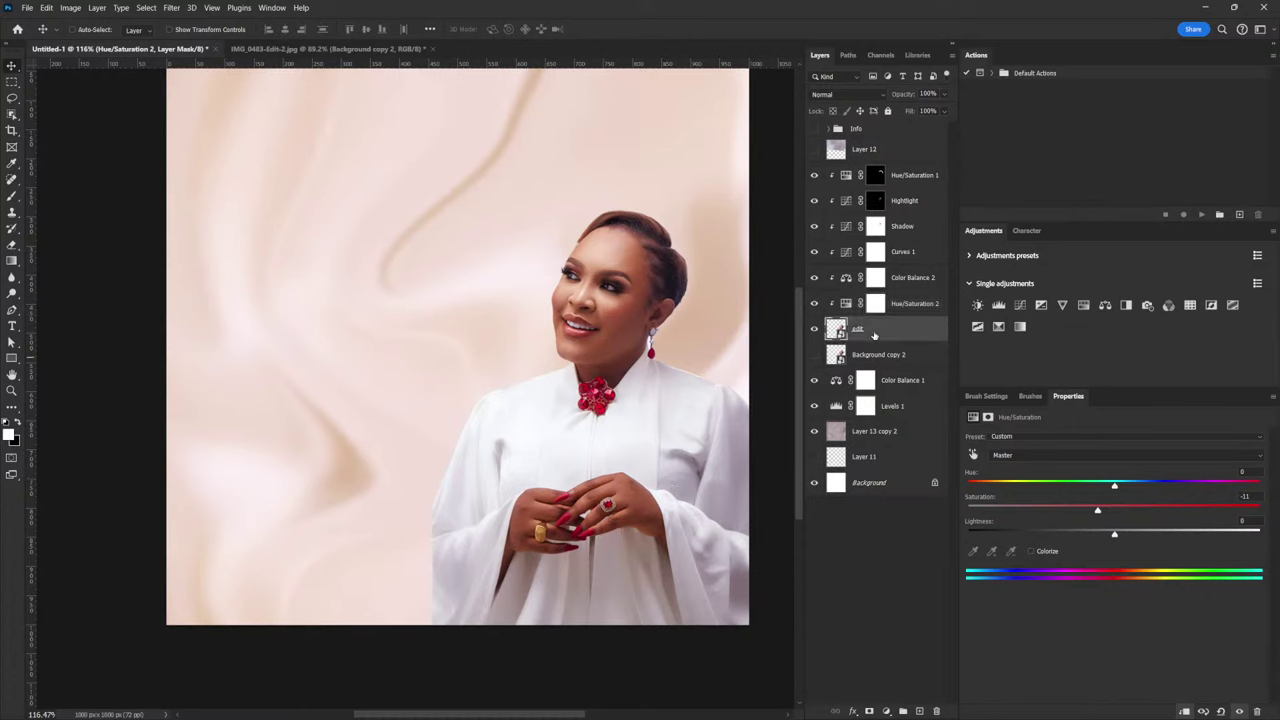
Add a mask to the edit layer and paint black along the robe's lower-left edge
left_click(868, 711)
key("b")
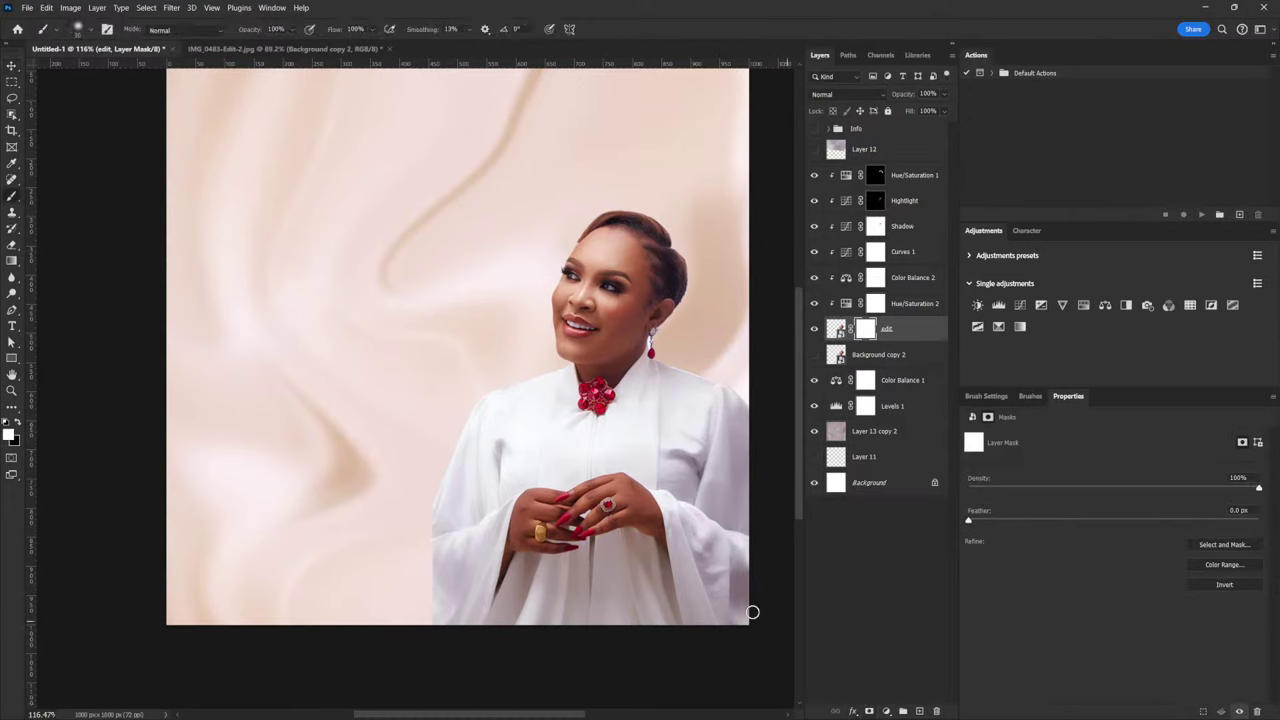
key("bracketright")
key("bracketright")
key("bracketright")
key("bracketright")
key("bracketright")
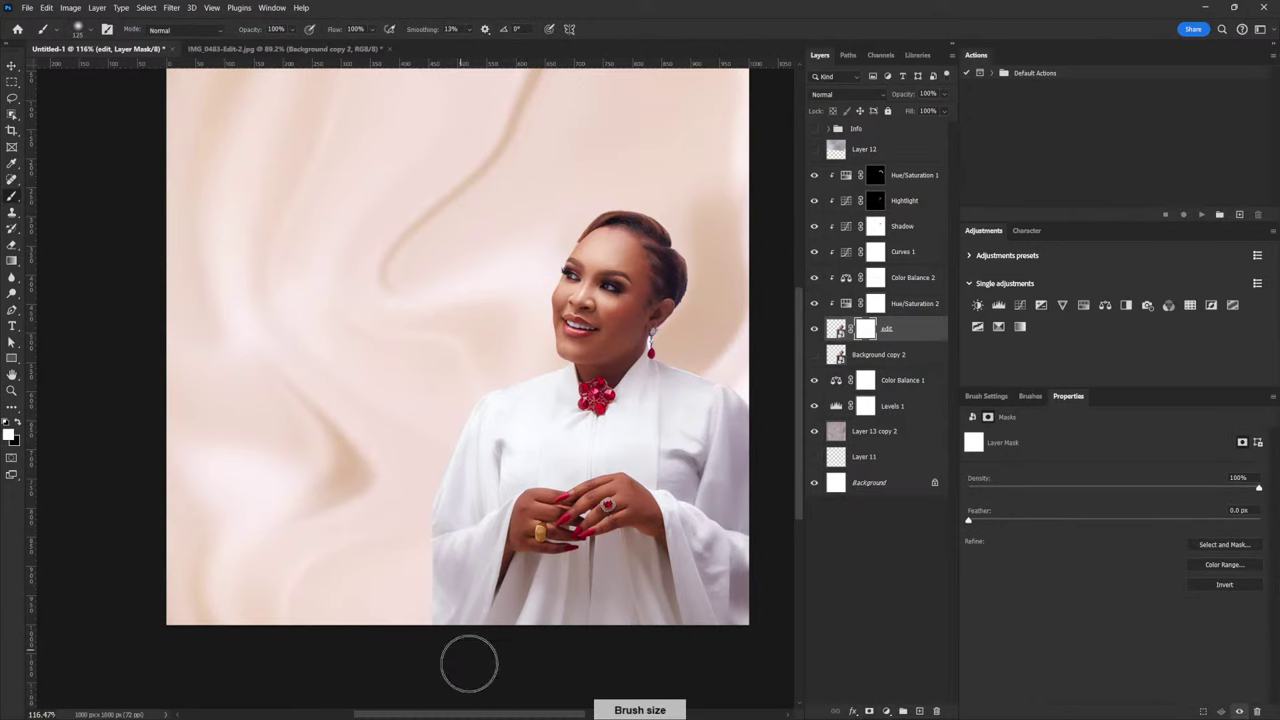
key("x")
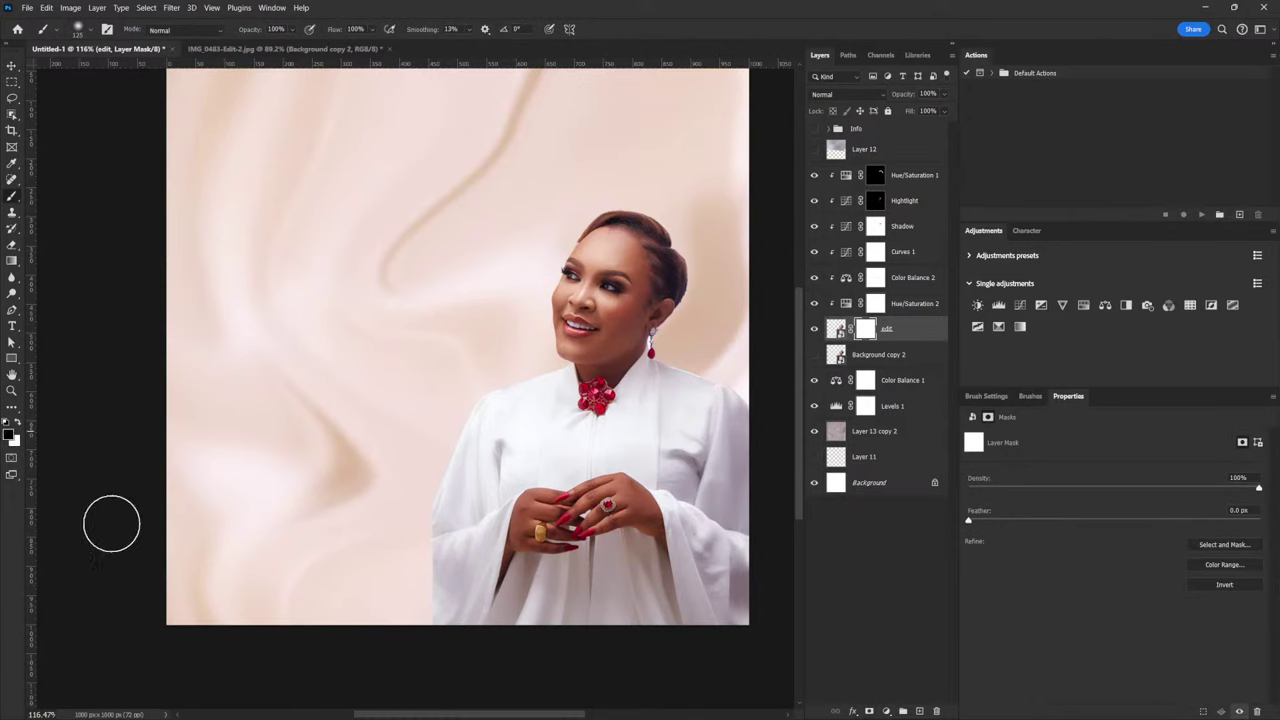
mouse_move(444, 585)
left_mouse_down()
mouse_move(455, 667)
mouse_move(494, 669)
left_mouse_up()
Soften the robe's left edge into the backdrop with a 100 px brush
key("bracketright")
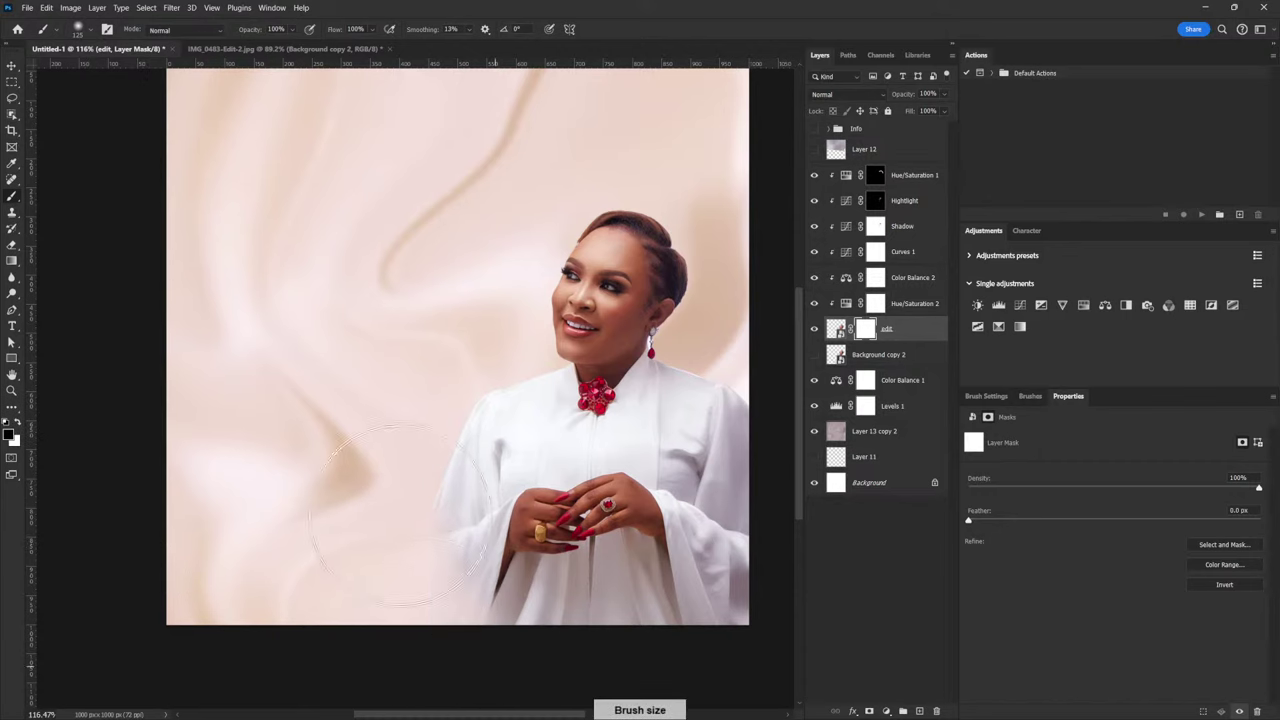
key("bracketleft")
key("bracketleft")
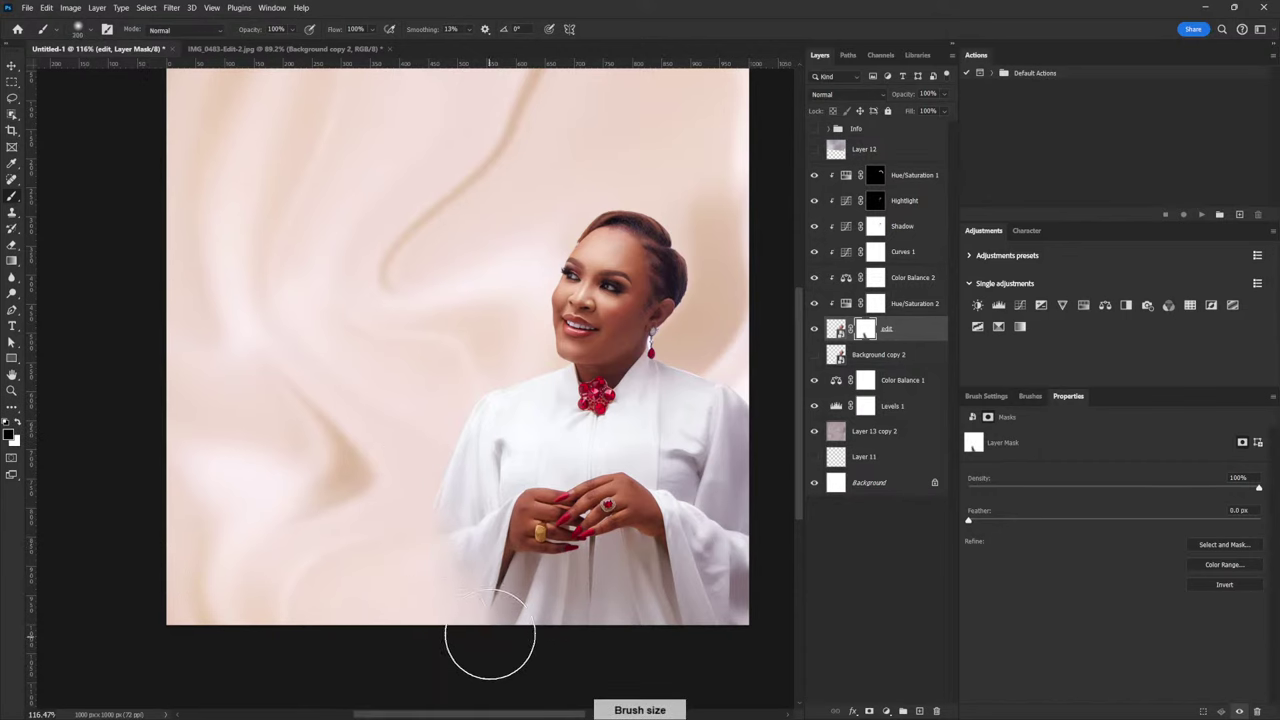
key("bracketleft")
key("bracketleft")
key("bracketleft")
key("bracketleft")
mouse_move(443, 509)
left_mouse_down()
mouse_move(491, 561)
mouse_move(446, 499)
mouse_move(492, 599)
left_mouse_up()
key("bracketright")
key("bracketright")
key("bracketright")
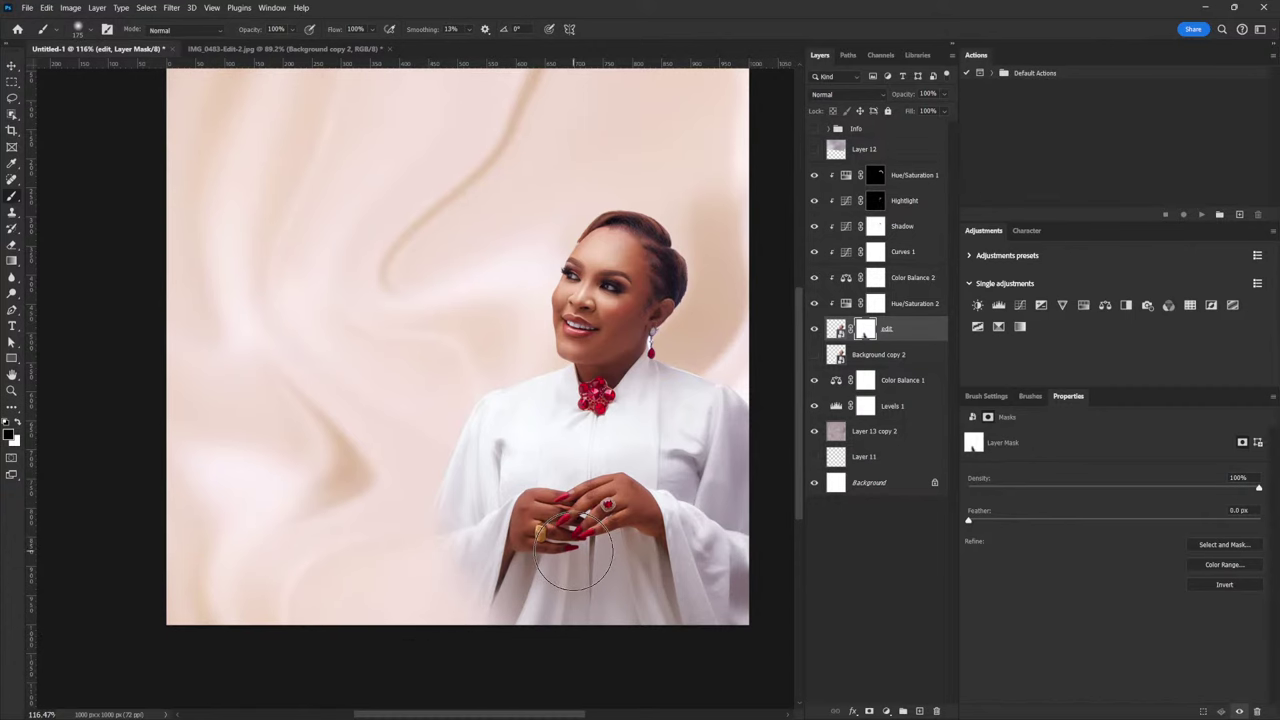
key("bracketright")
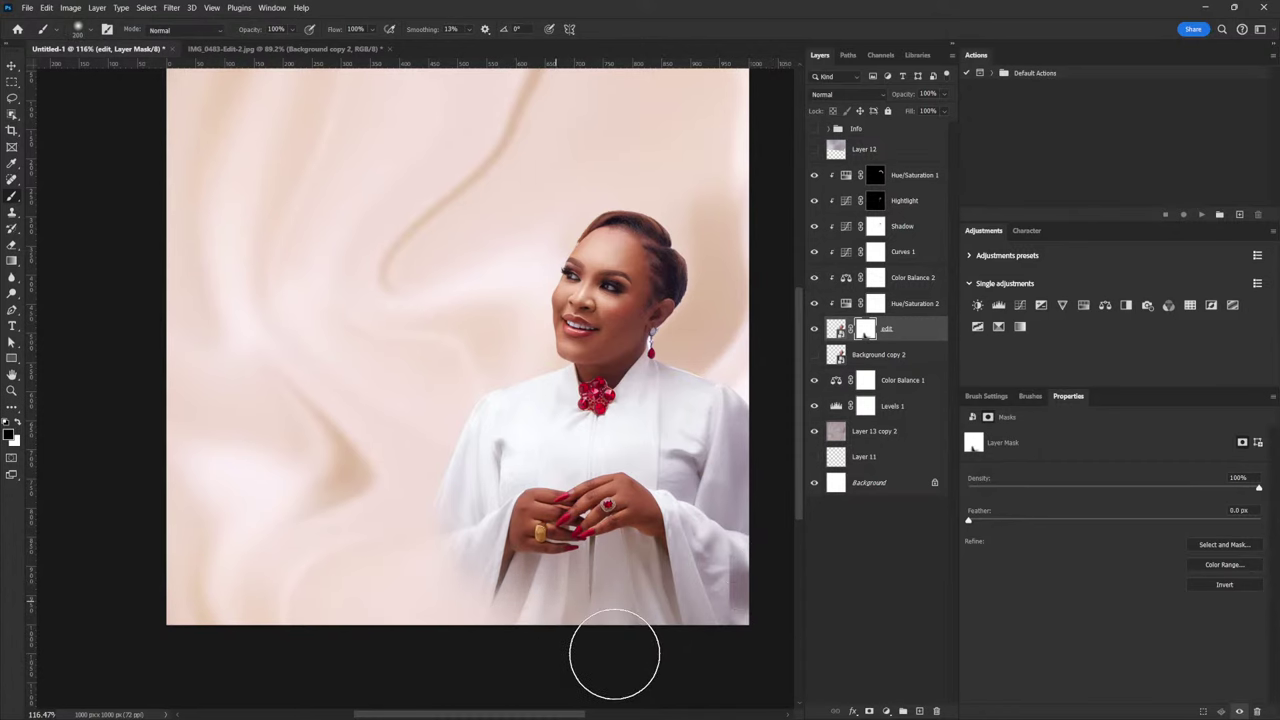
scroll(693, 432, "down", 1)
scroll(690, 445, "up", 1)
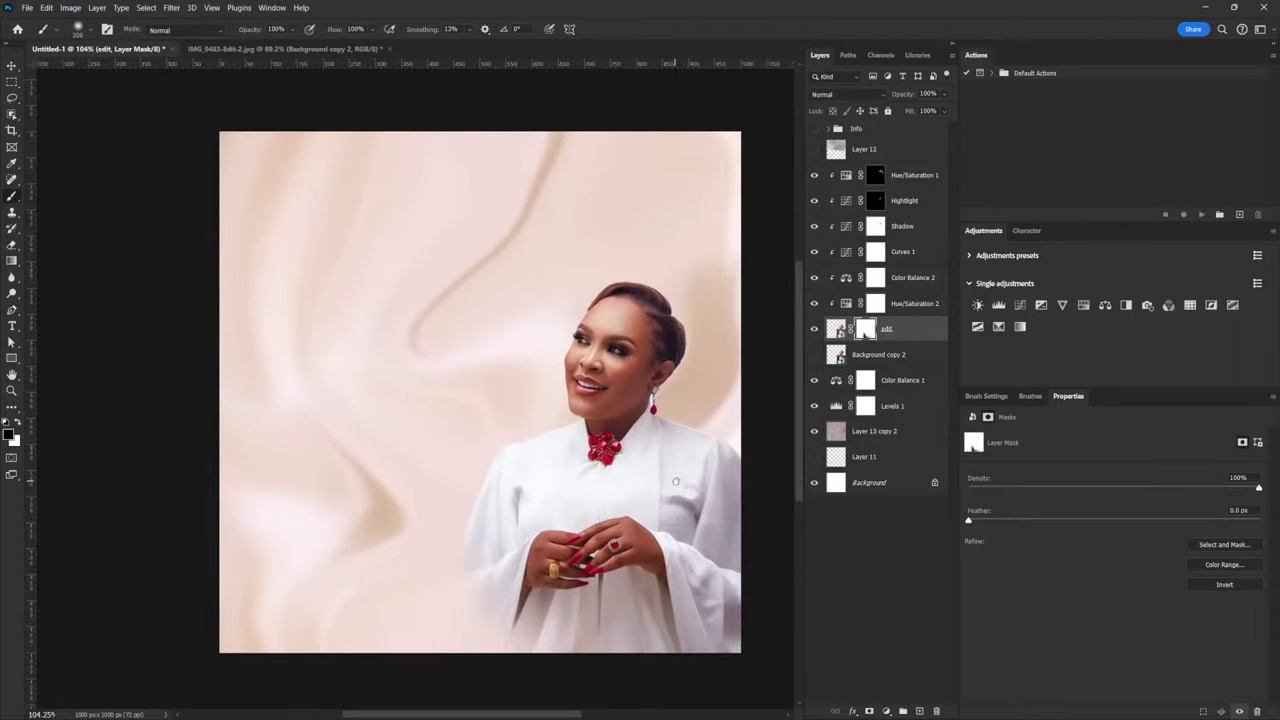
scroll(687, 459, "up", 1)
scroll(687, 459, "down", 1)
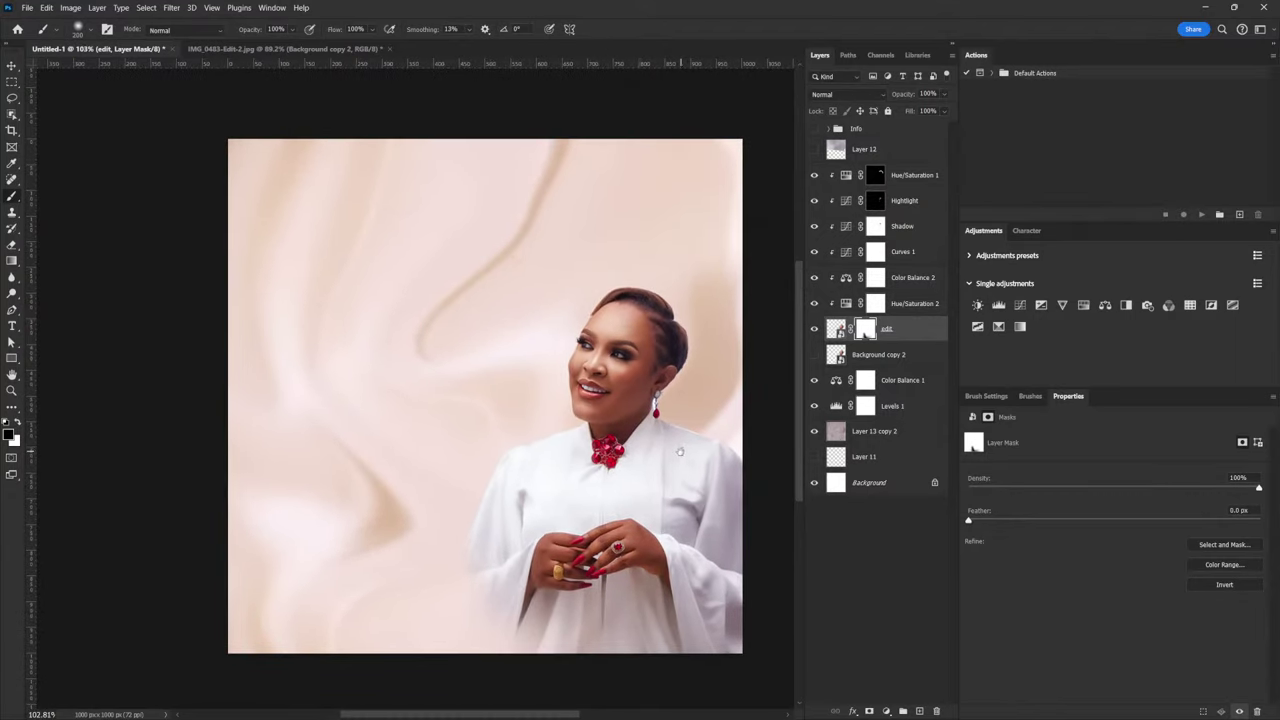
scroll(682, 453, "up", 1)
scroll(670, 403, "up", 1)
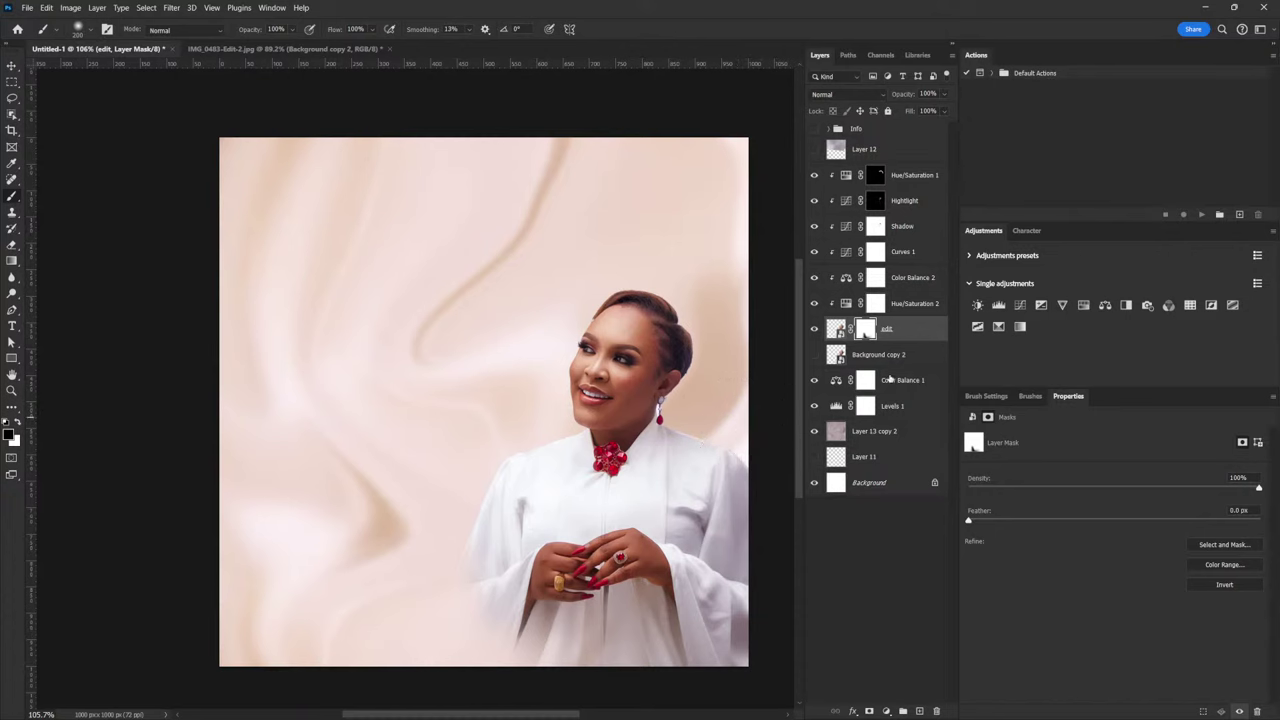
Switch the Pen tool to Path mode, undoing the accidental Shape 1 layer
scroll(686, 433, "up", 8)
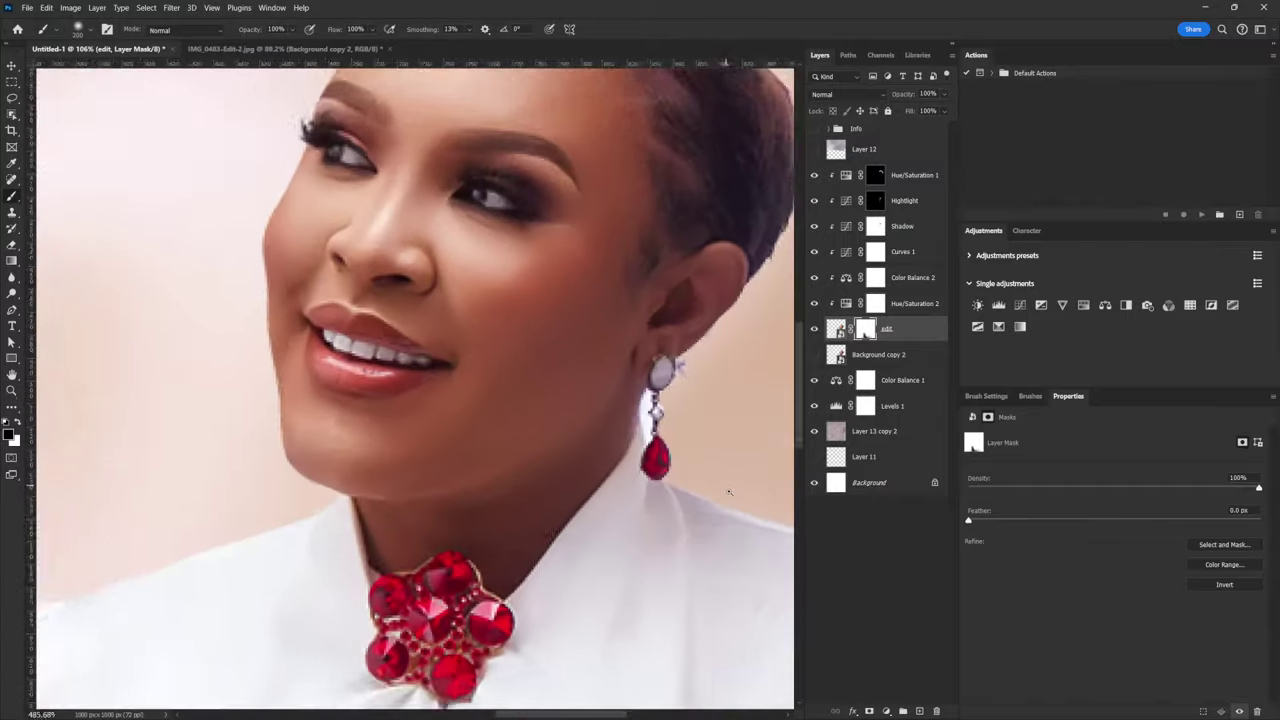
key("p")
scroll(650, 405, "up", 3)
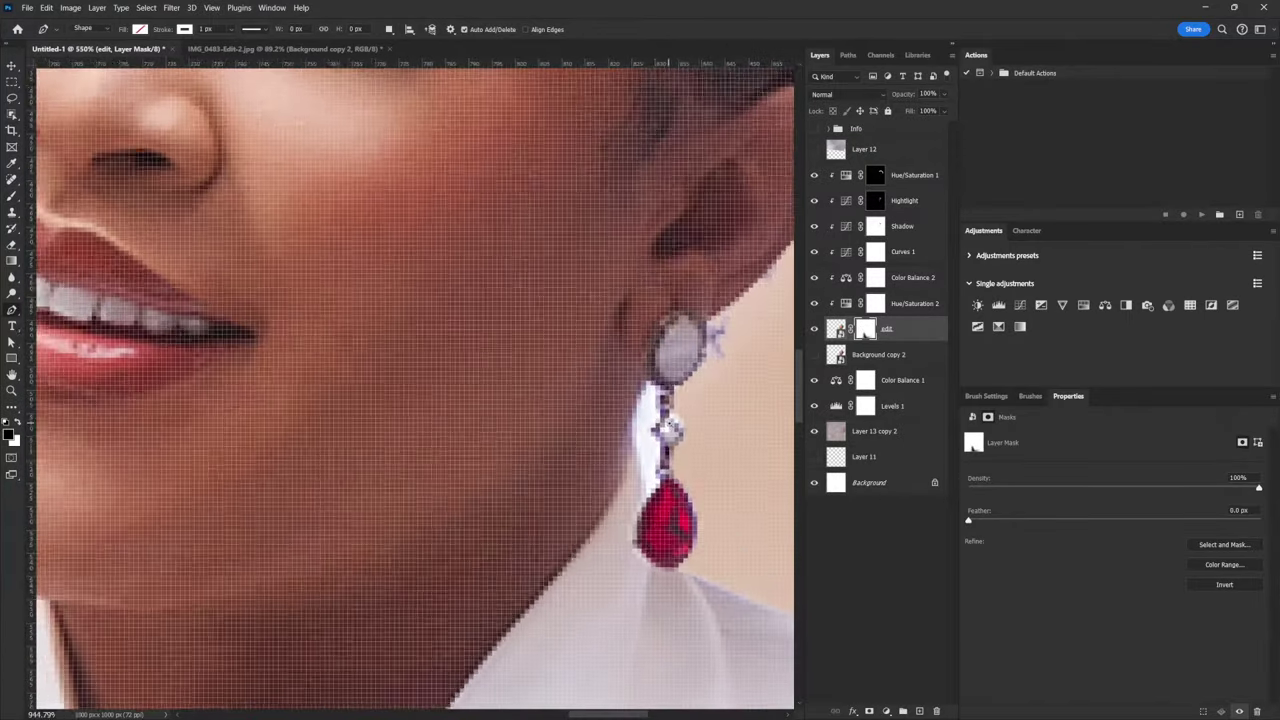
left_click(645, 382)
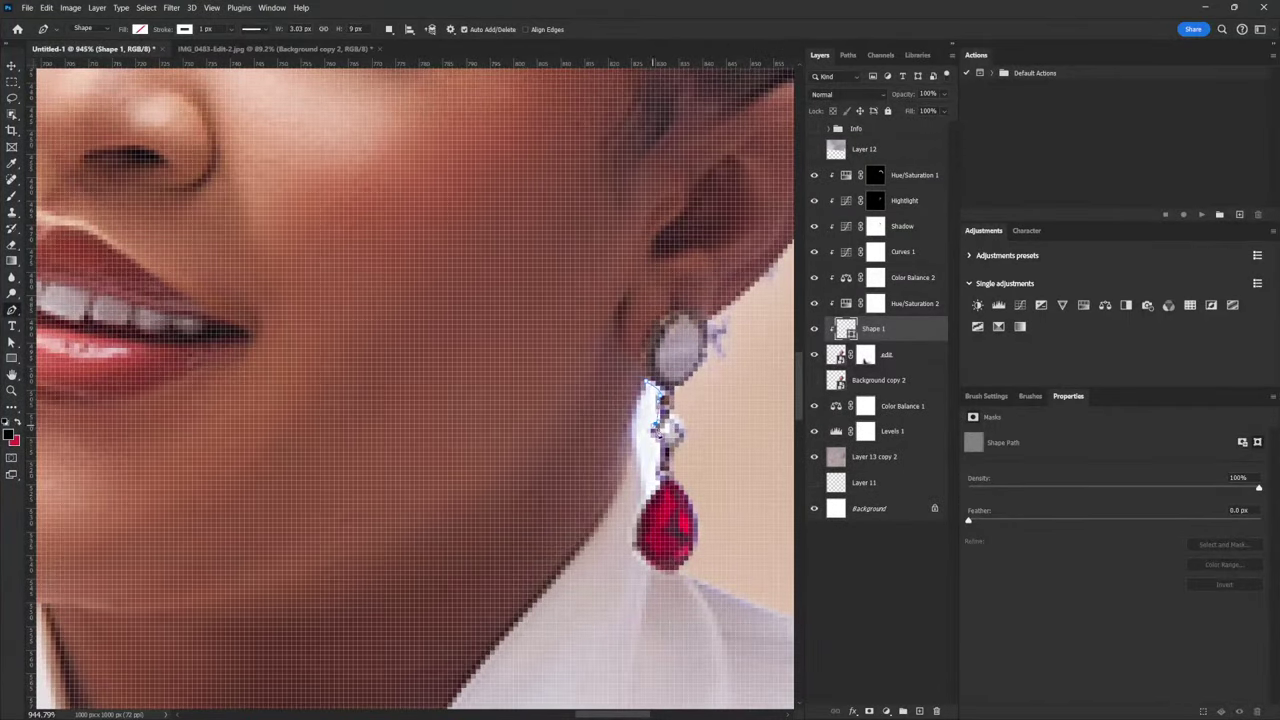
left_click(879, 356)
key("ctrl+z")
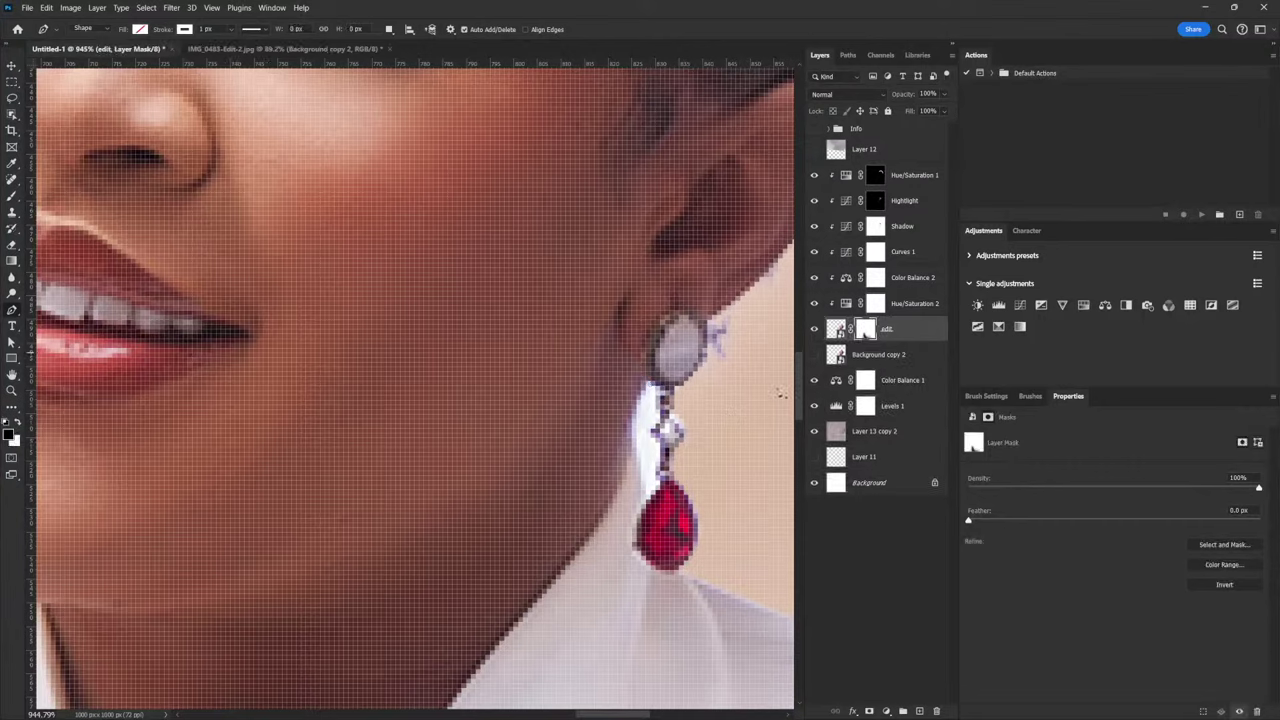
left_click(100, 30)
left_click(106, 50)
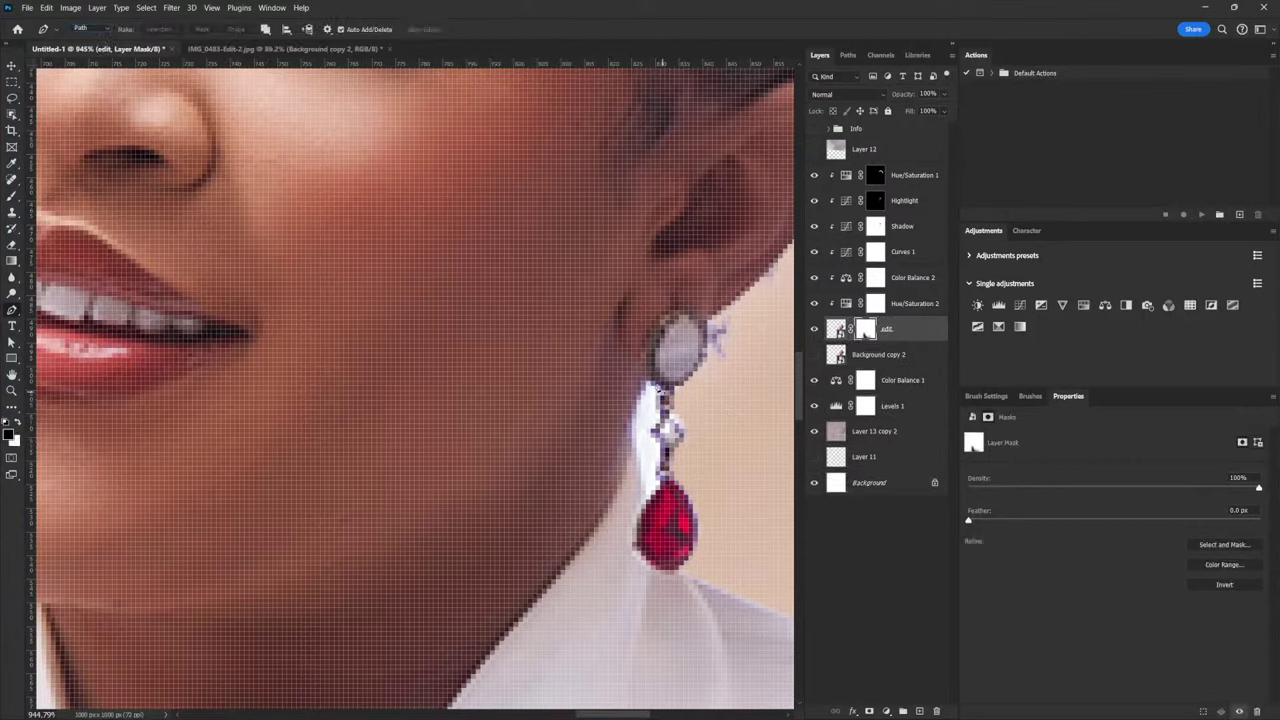
Trace a closed path around the earring chain and load it as a selection
left_click(655, 385)
left_click(657, 424)
left_click(665, 462)
left_click(659, 487)
left_click(646, 505)
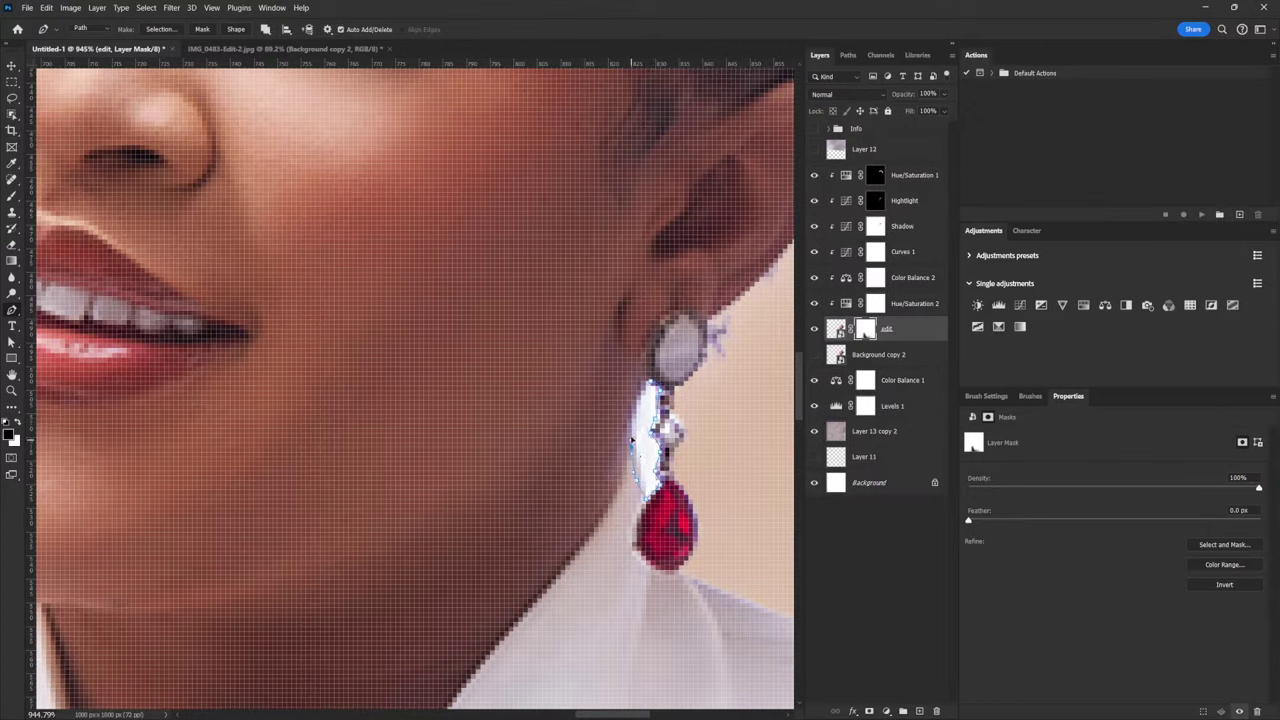
left_click(655, 385)
key("ctrl+Return")
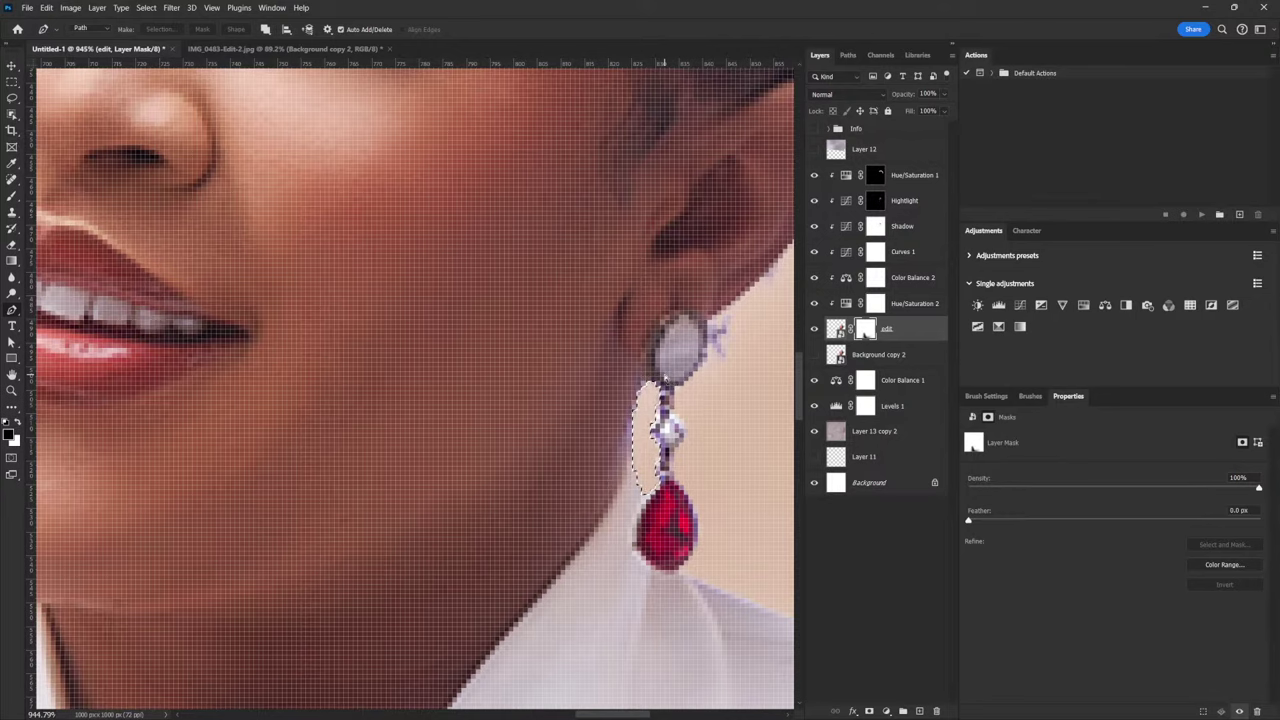
scroll(664, 378, "down", 5)
scroll(624, 520, "down", 3)
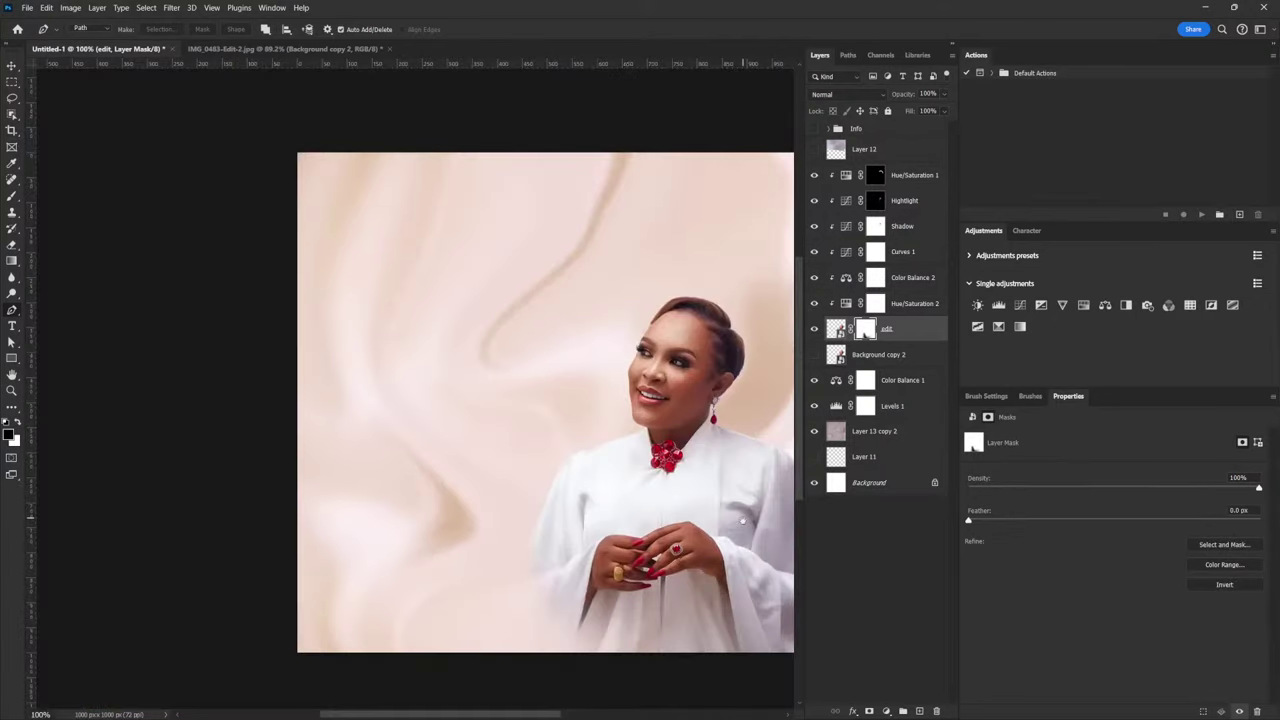
scroll(742, 521, "right", 3)
Toggle Hue/Saturation 2, Levels 1 and Color Balance 1 visibility for a before-and-after check
scroll(705, 482, "up", 2)
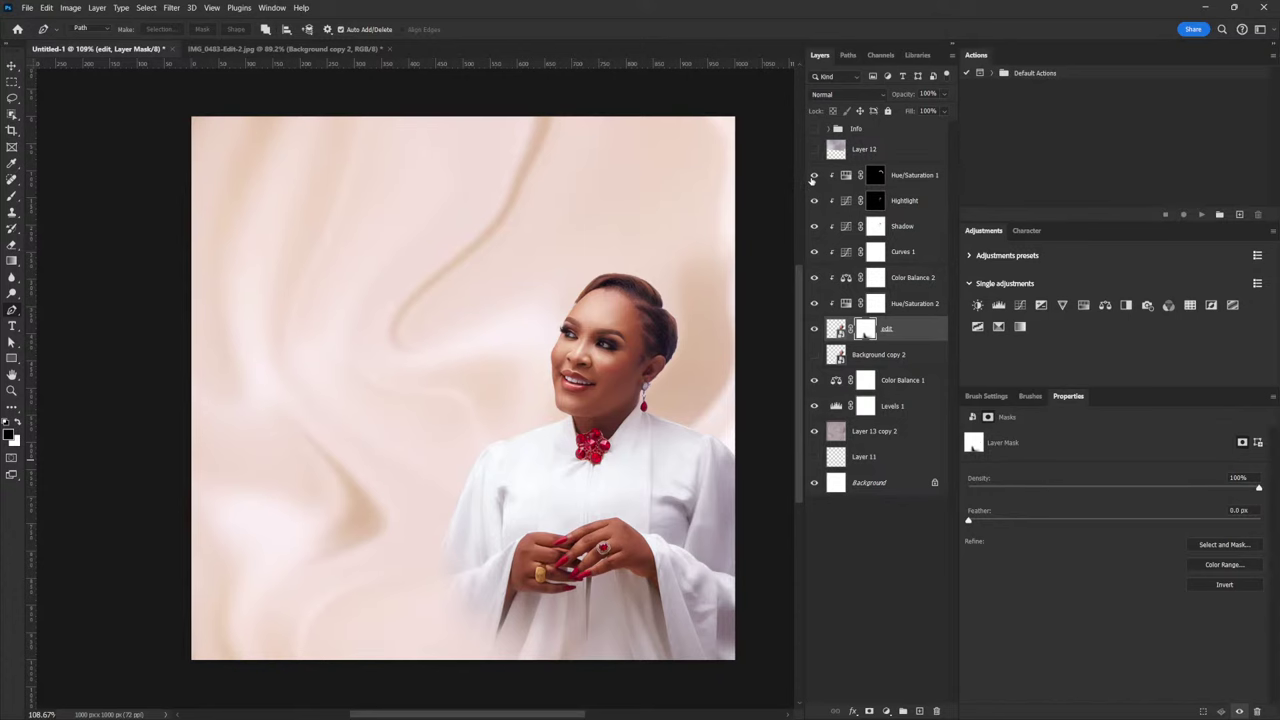
left_click(813, 304)
left_click(813, 406)
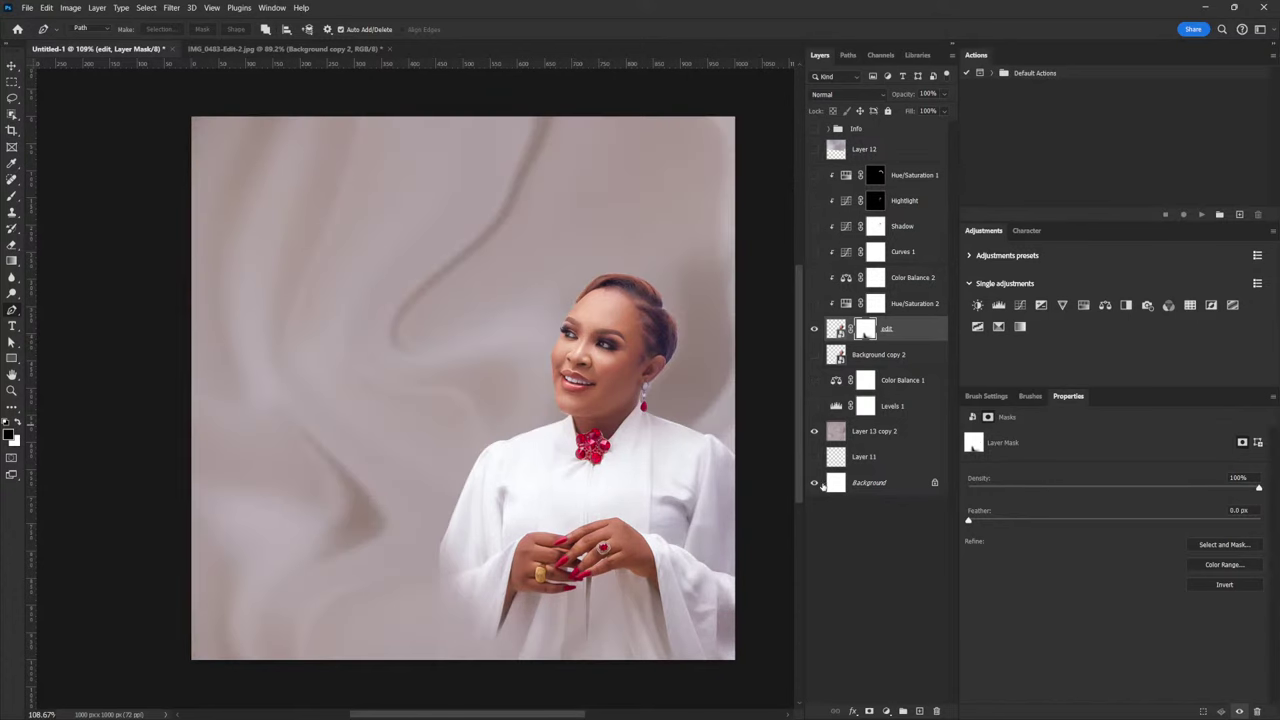
left_click(813, 381)
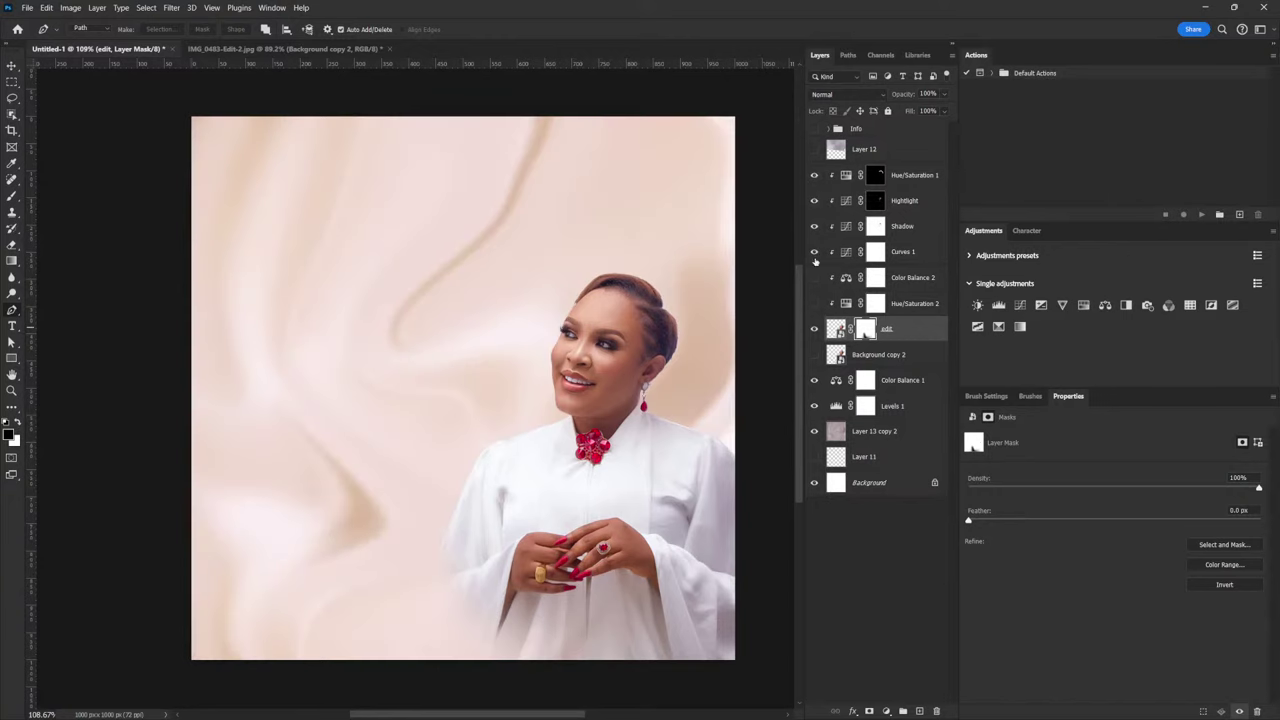
left_click(815, 308)
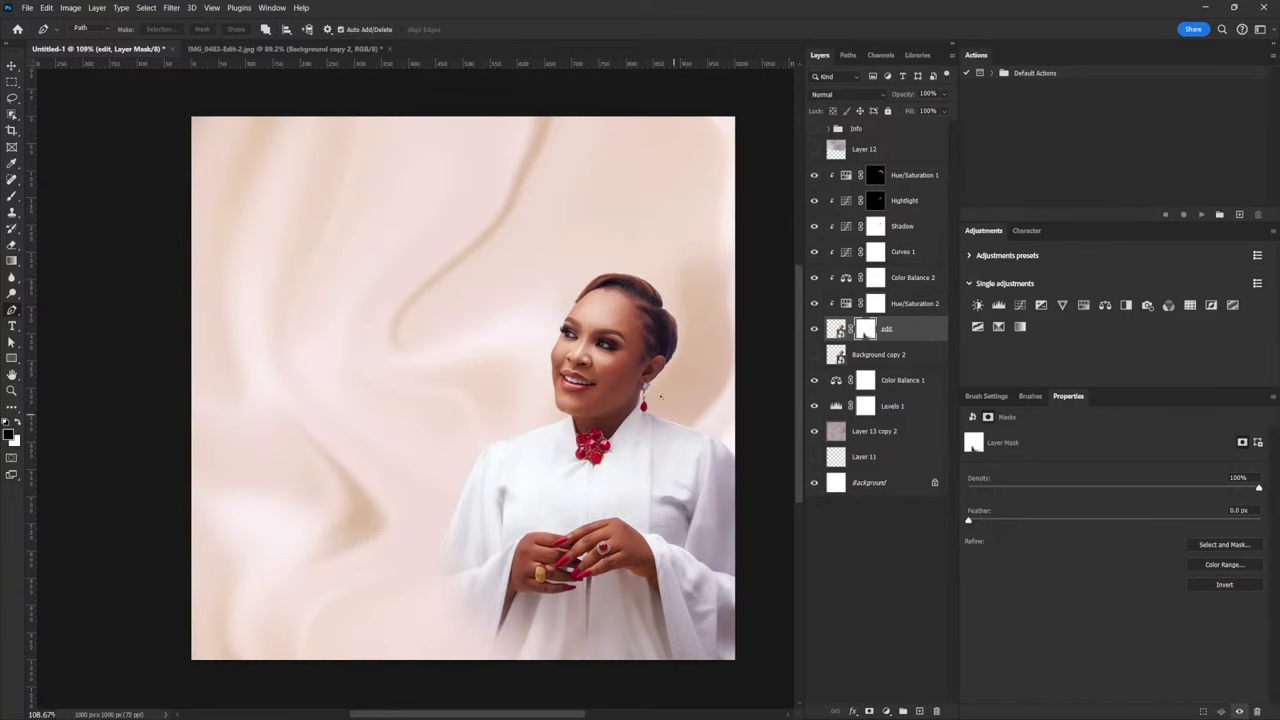
scroll(686, 413, "up", 1)
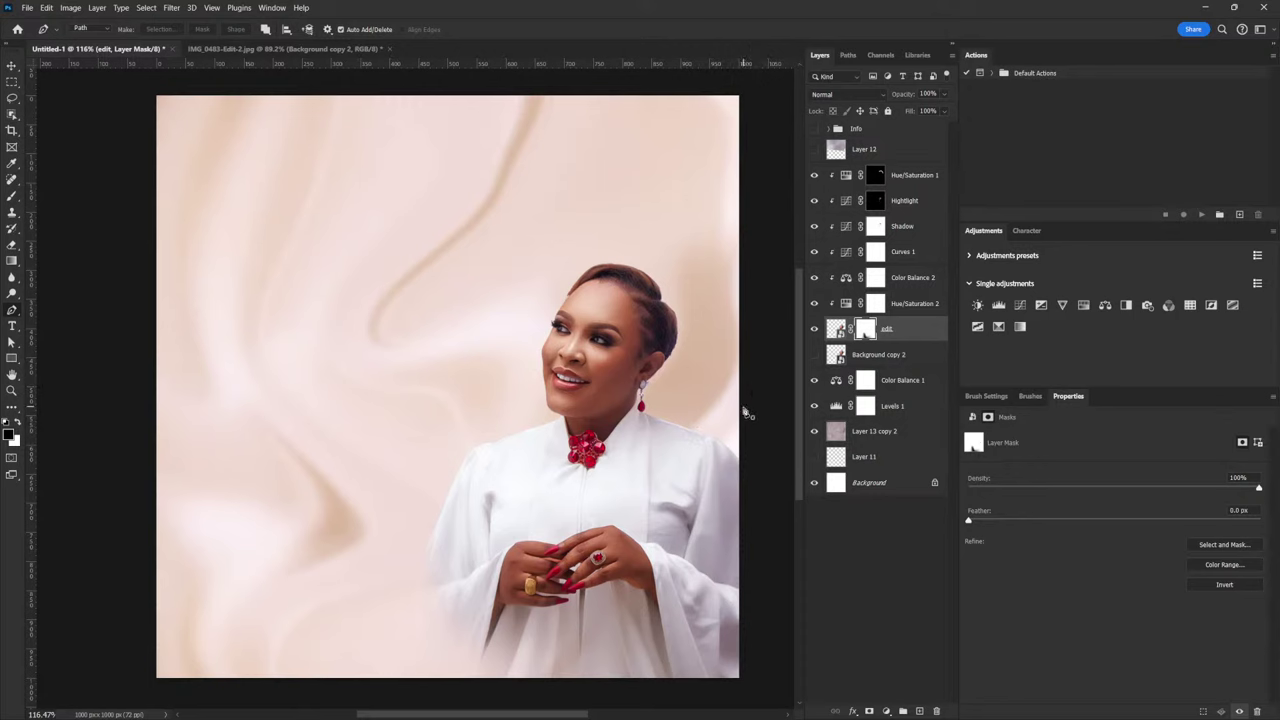
left_click(901, 182)
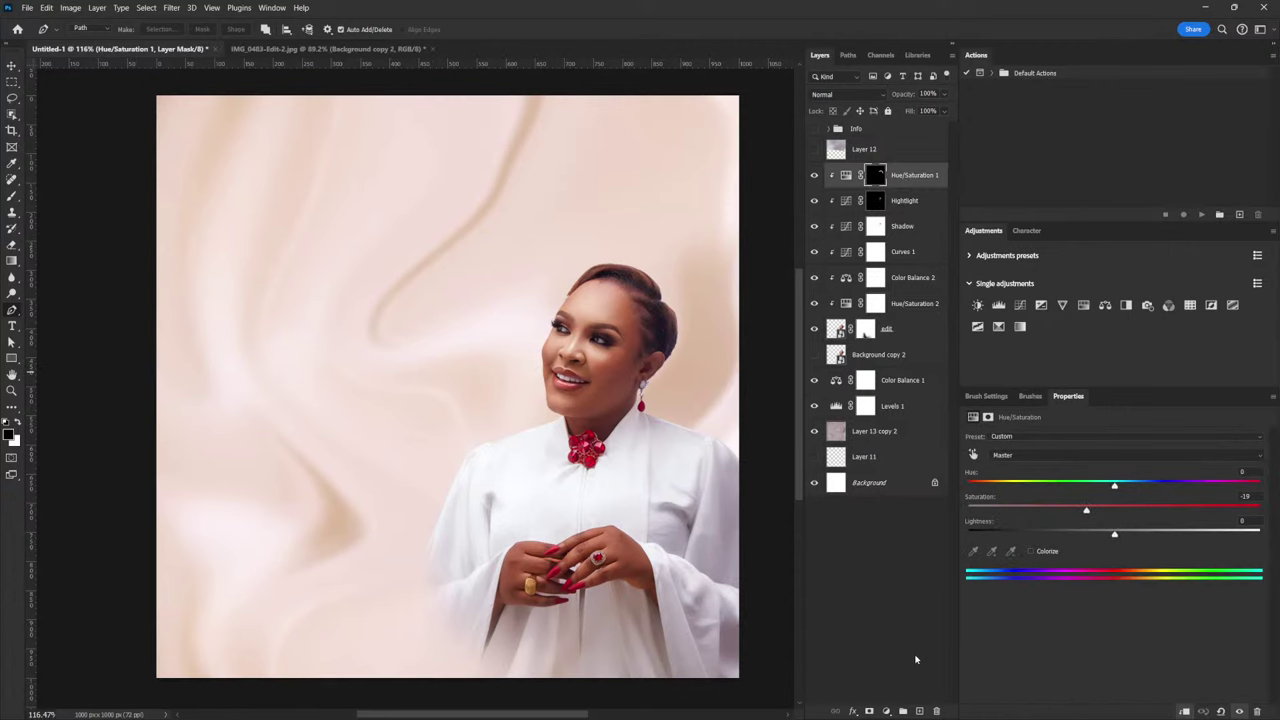
Add Layer 13 clipped to Hue/Saturation 1 and show the Brush tool's tip size options
left_click(920, 711)
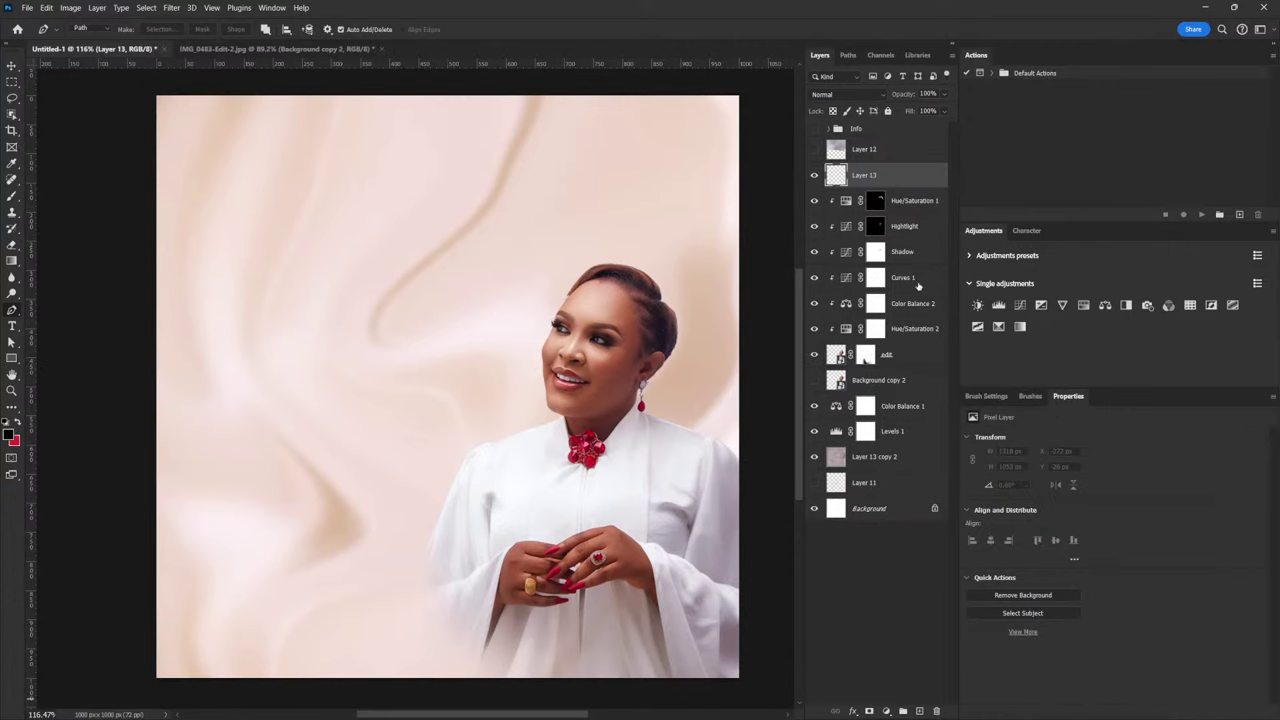
left_click(922, 184, "alt")
key("b")
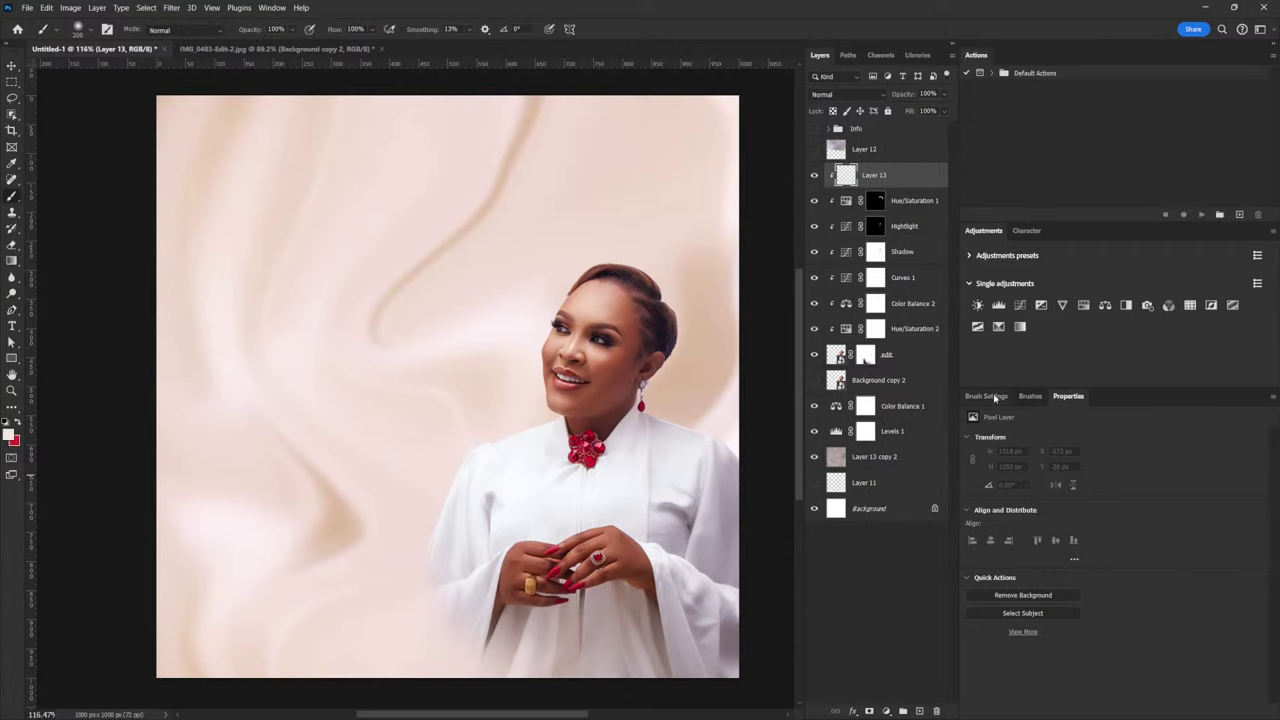
left_click(986, 397)
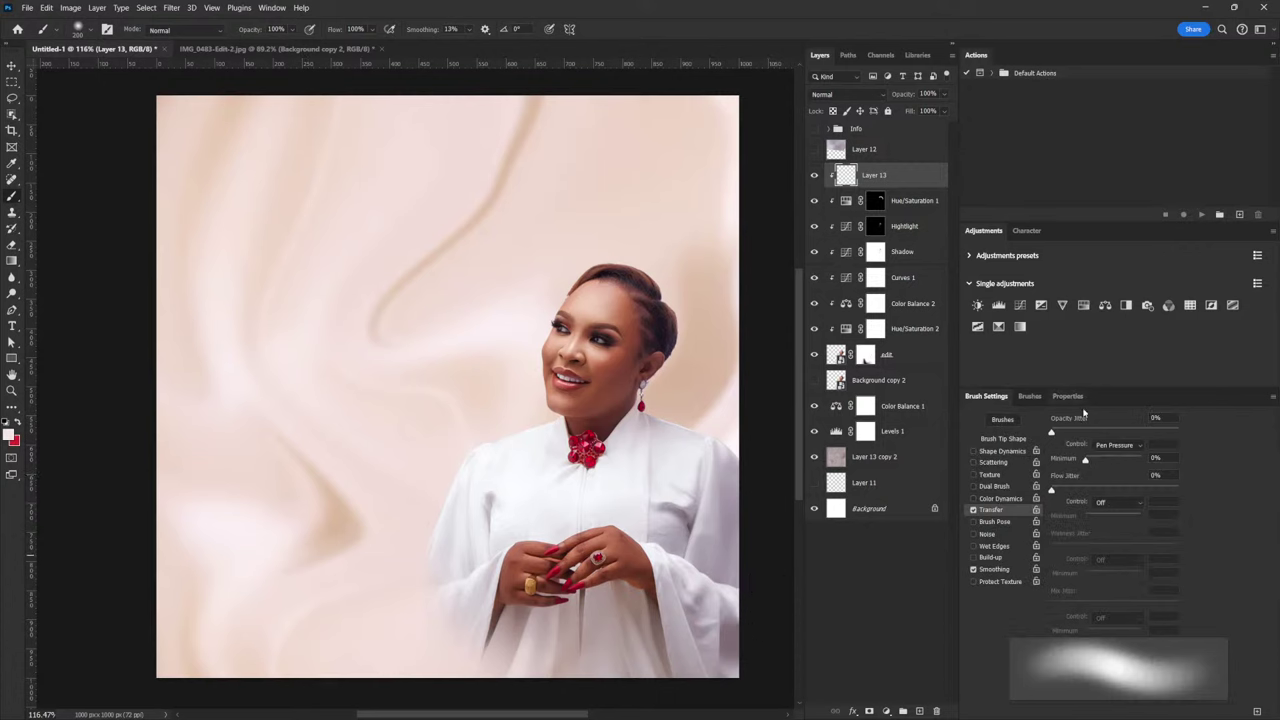
left_click(1008, 440)
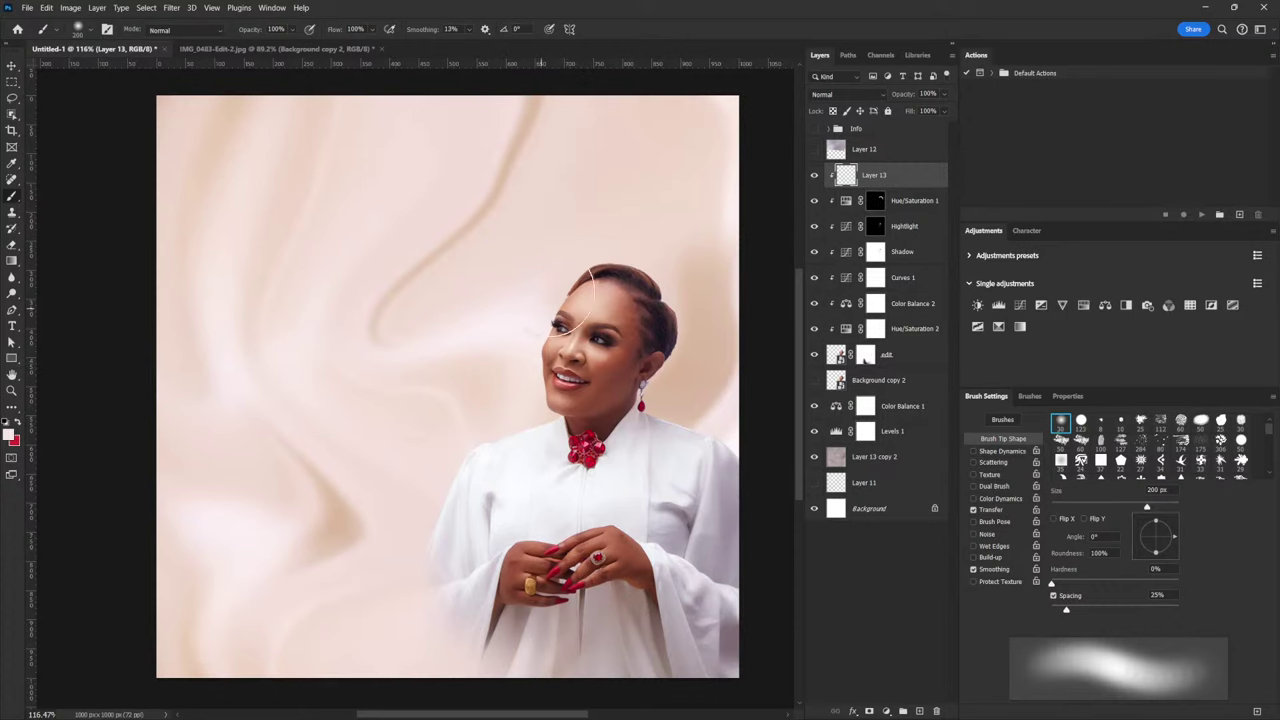
Shrink the brush from 200 px to 35 px and set Layer 13 to Screen
key("bracketleft")
key("bracketleft")
key("bracketleft")
key("bracketleft")
key("bracketleft")
key("bracketleft")
key("bracketleft")
key("bracketleft")
key("bracketleft")
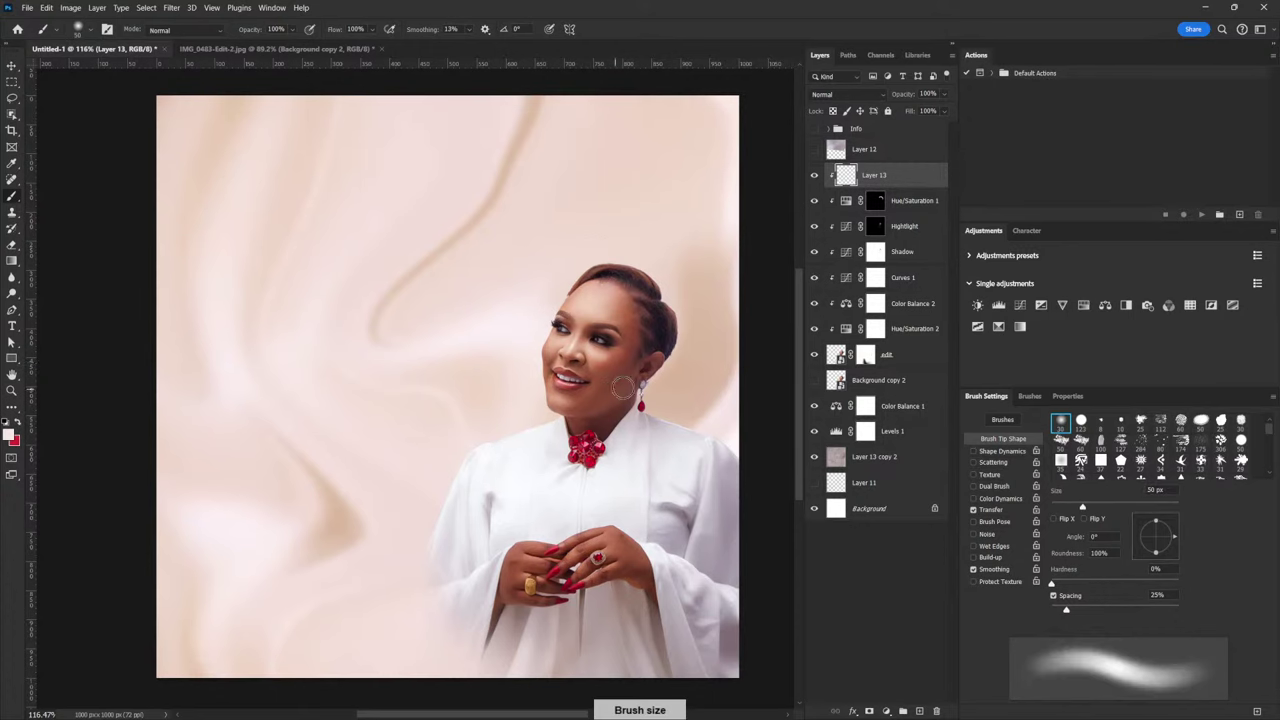
key("bracketleft")
key("bracketleft")
key("bracketleft")
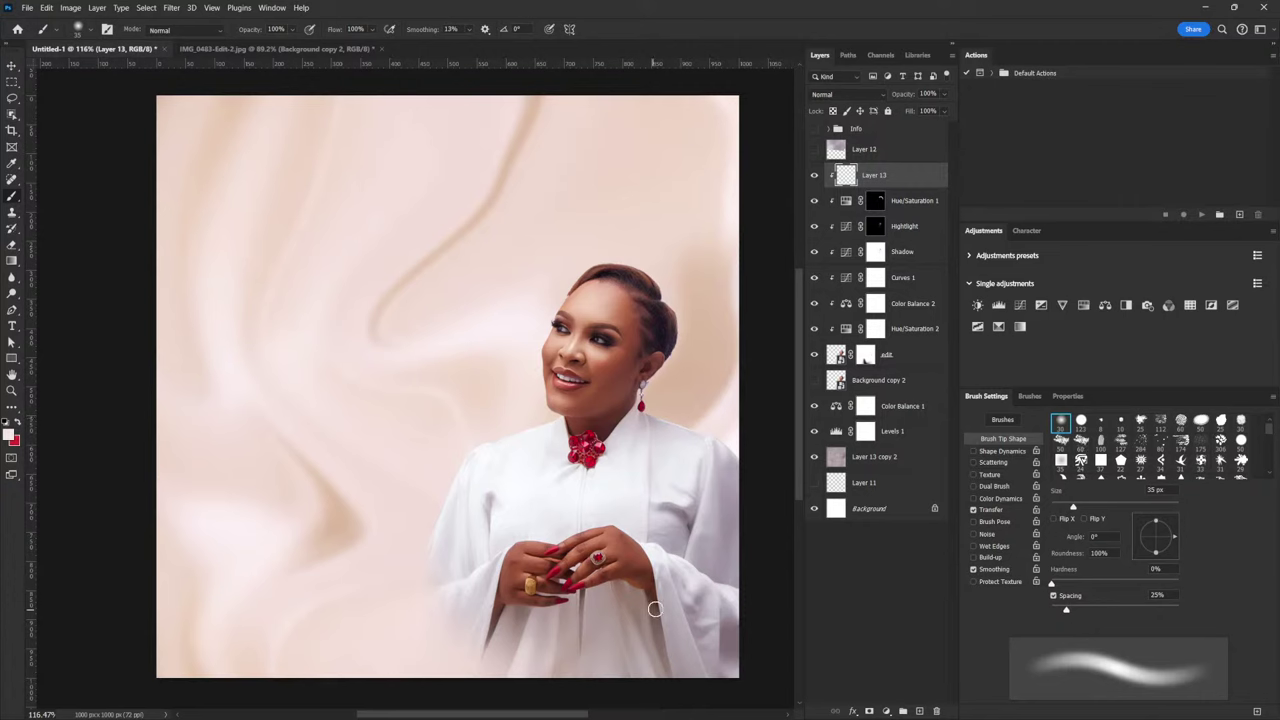
scroll(535, 337, "up", 8)
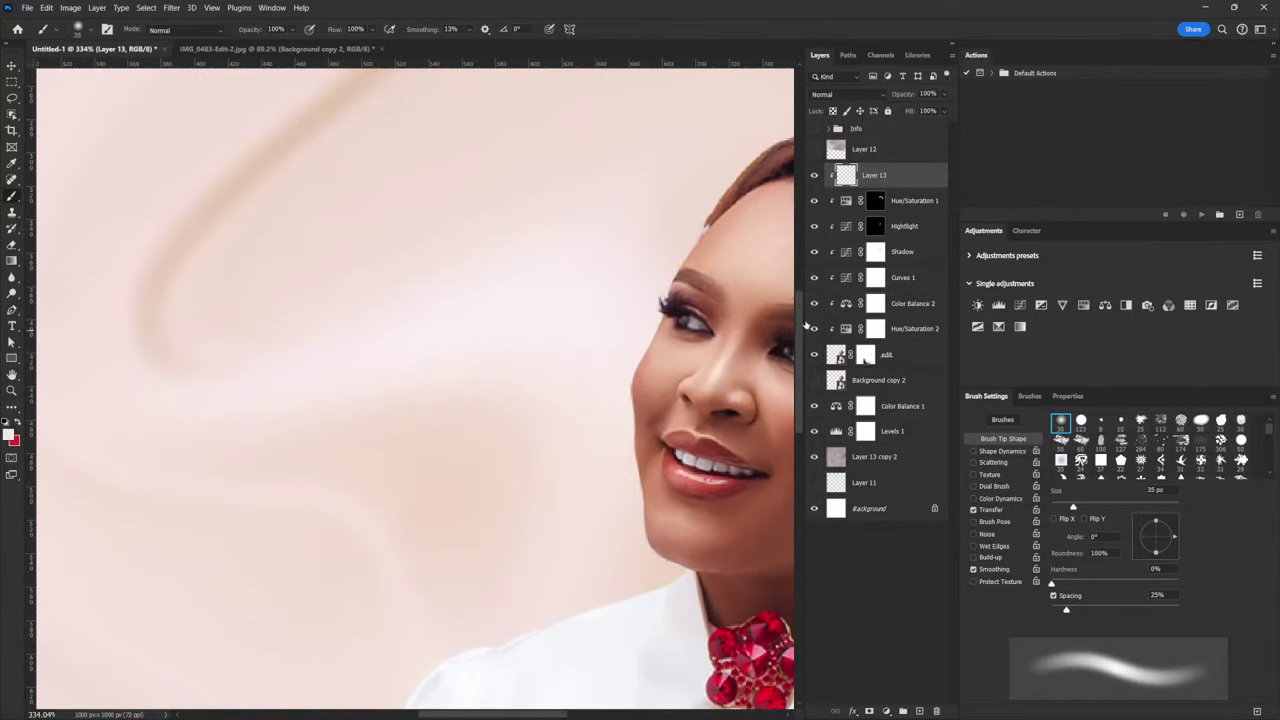
left_click(877, 97)
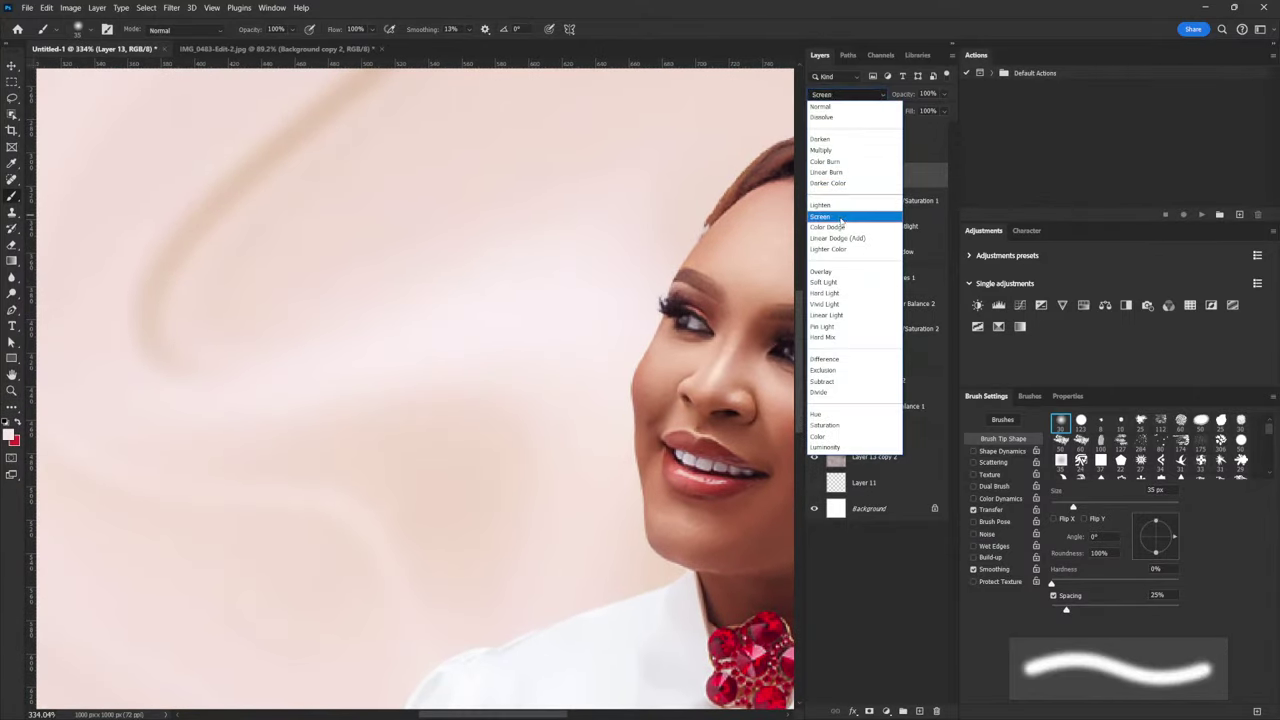
left_click(855, 211)
Try brush sizes of 20, 8 and 15 px while framing the mouth, lower face and necklace
key("bracketright")
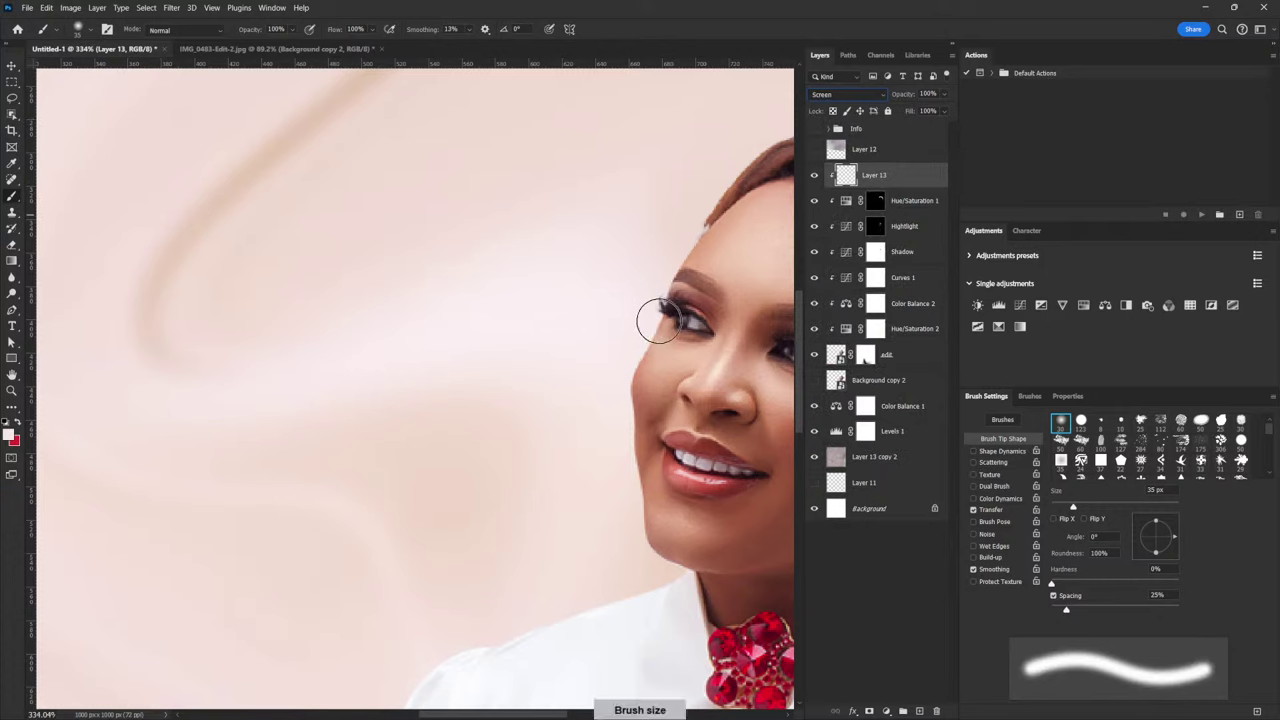
key("bracketleft")
key("bracketleft")
key("bracketleft")
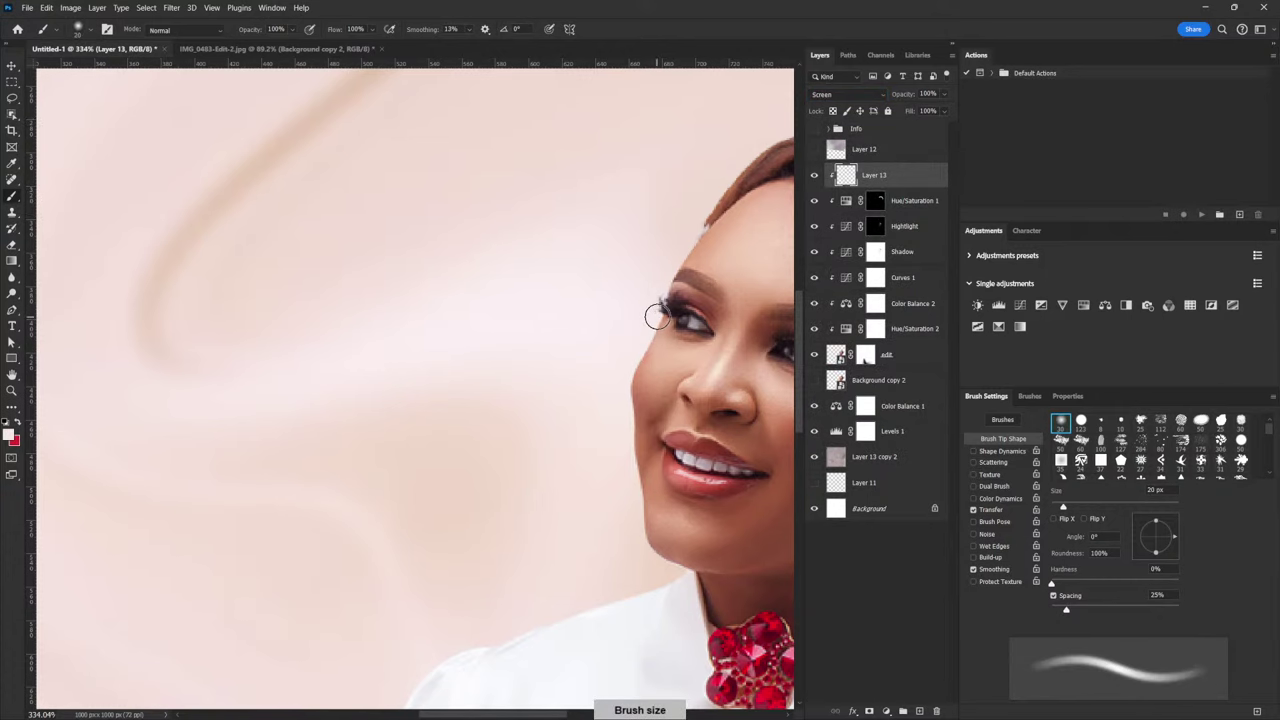
key("bracketleft")
key("bracketleft")
key("bracketleft")
key("bracketleft")
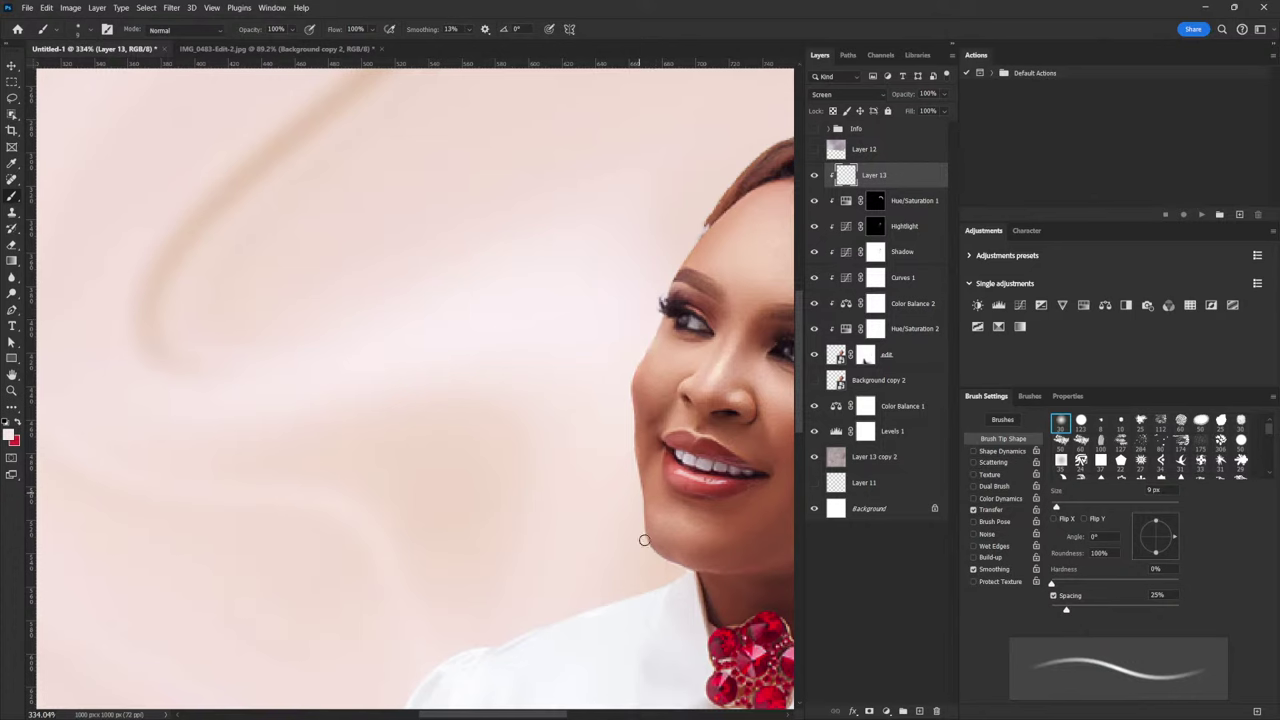
key("bracketright")
key("bracketright")
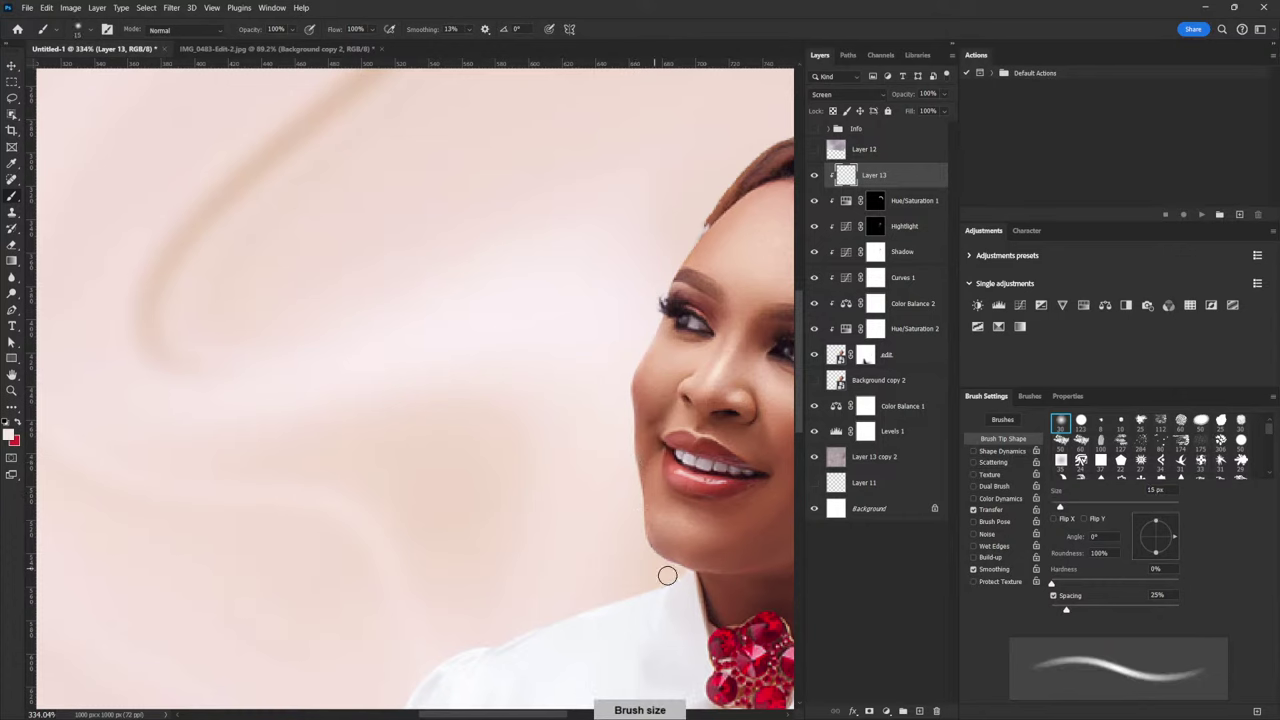
key("bracketleft")
key("bracketleft")
key("bracketleft")
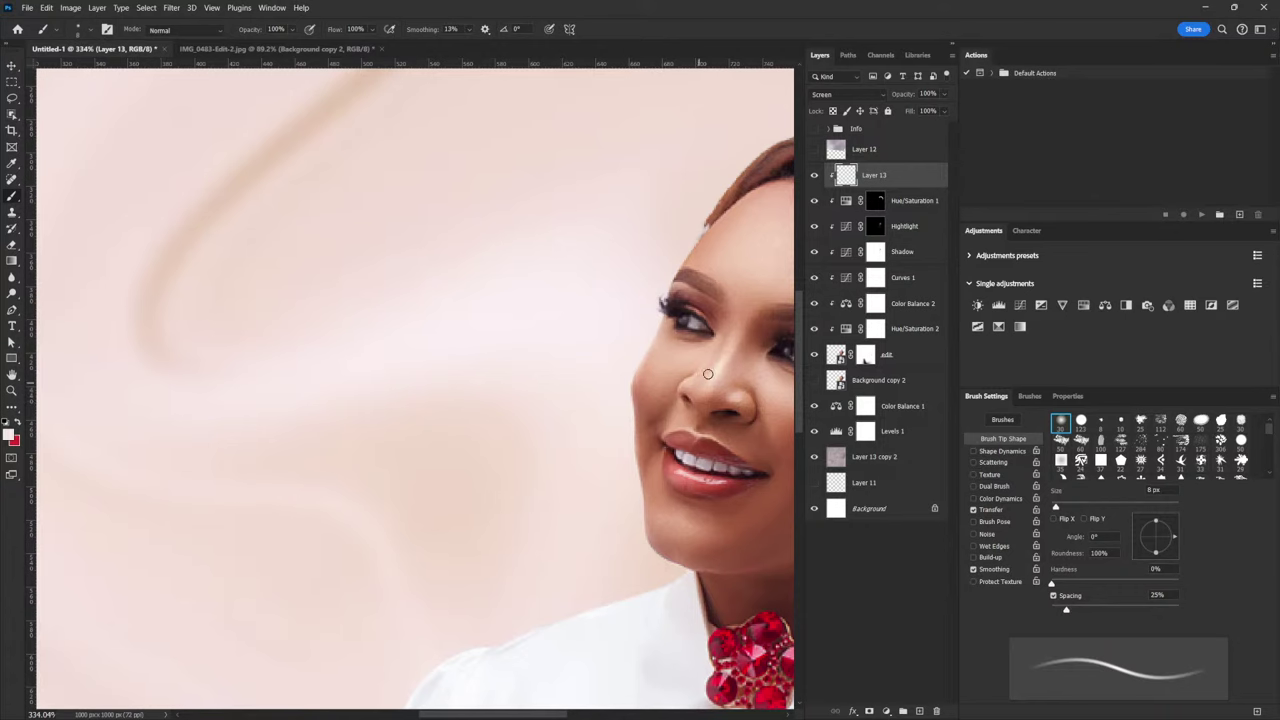
scroll(690, 413, "up", 4)
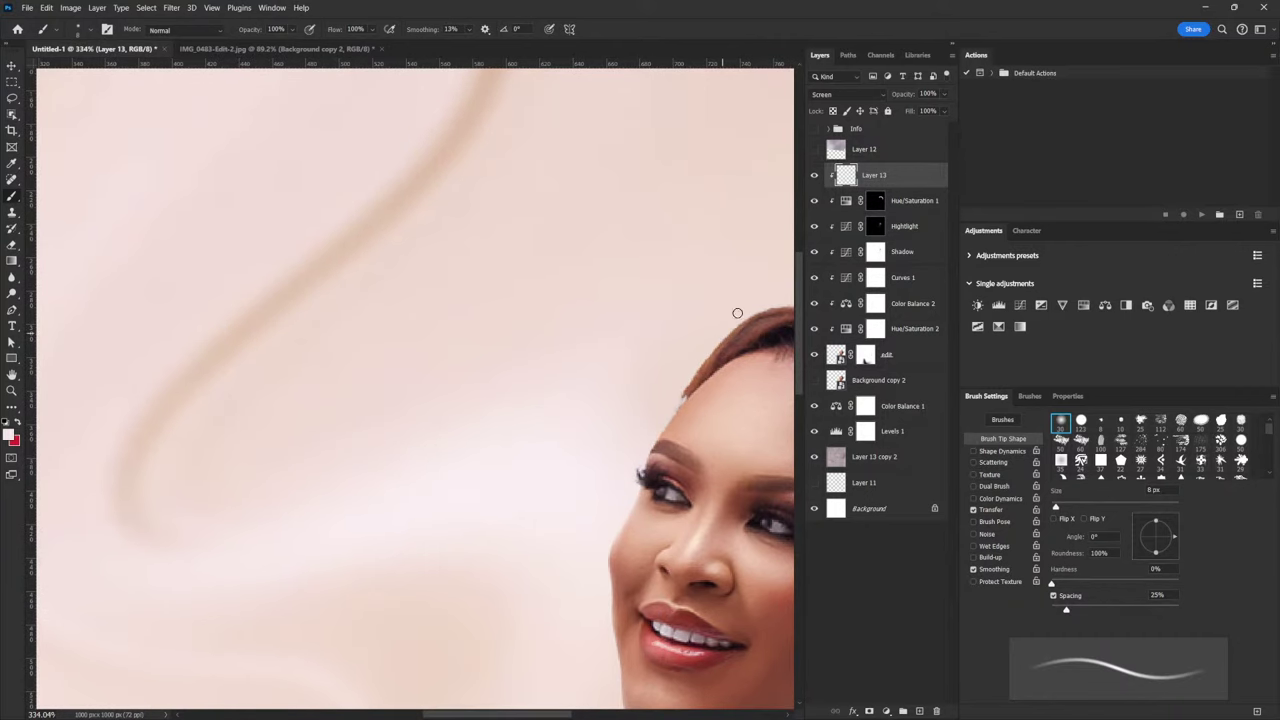
key("bracketright")
key("bracketright")
key("bracketright")
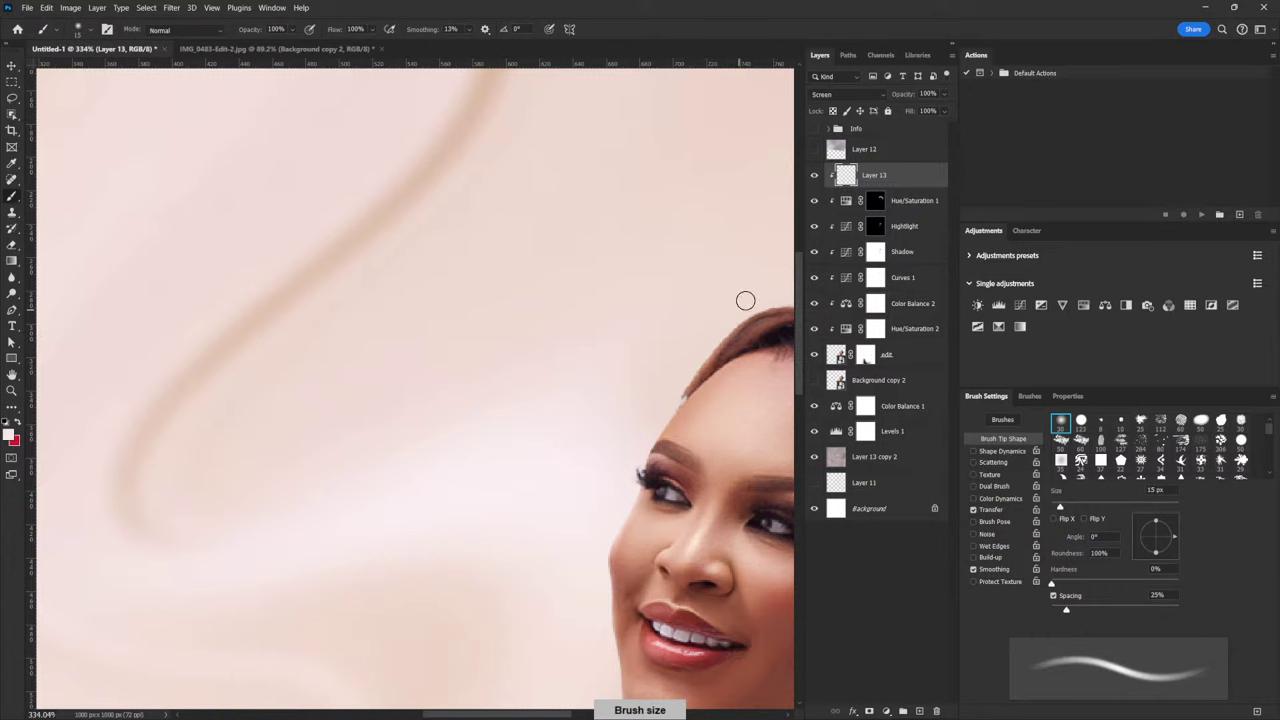
left_click_drag(760, 300, 645, 437)
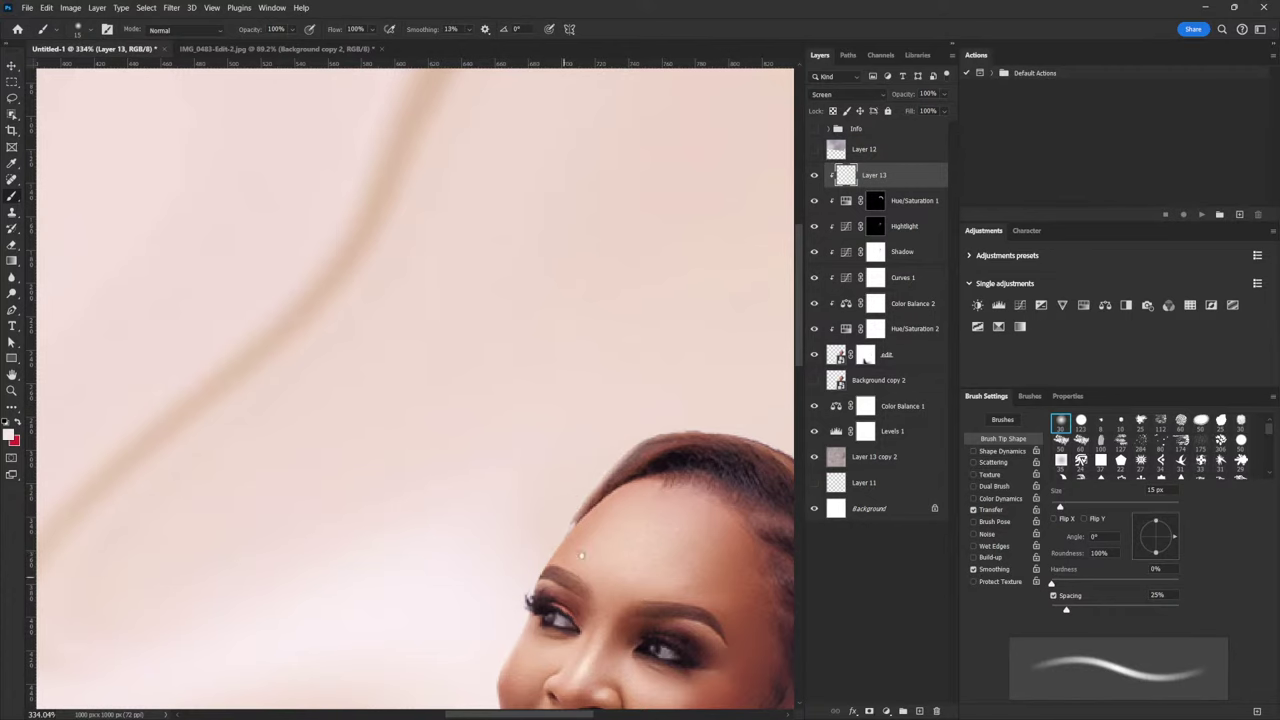
left_click_drag(559, 582, 692, 449)
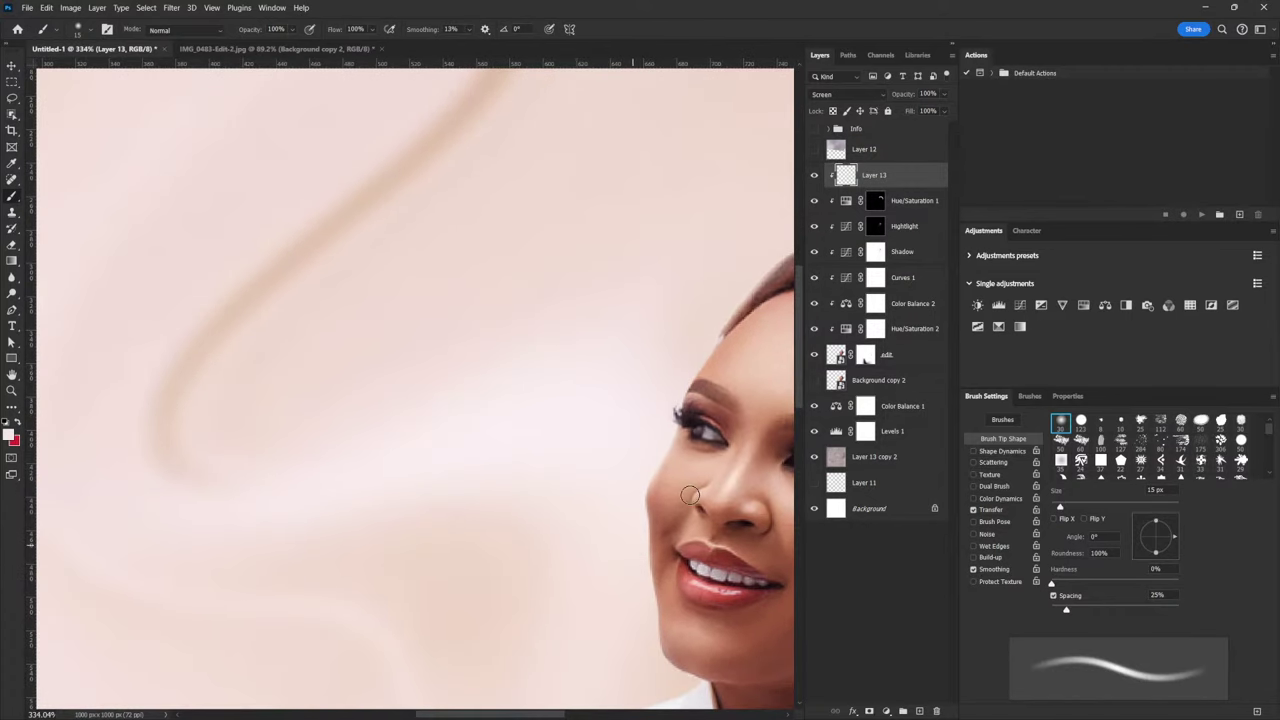
scroll(690, 556, "up", 1)
scroll(690, 556, "up", 2)
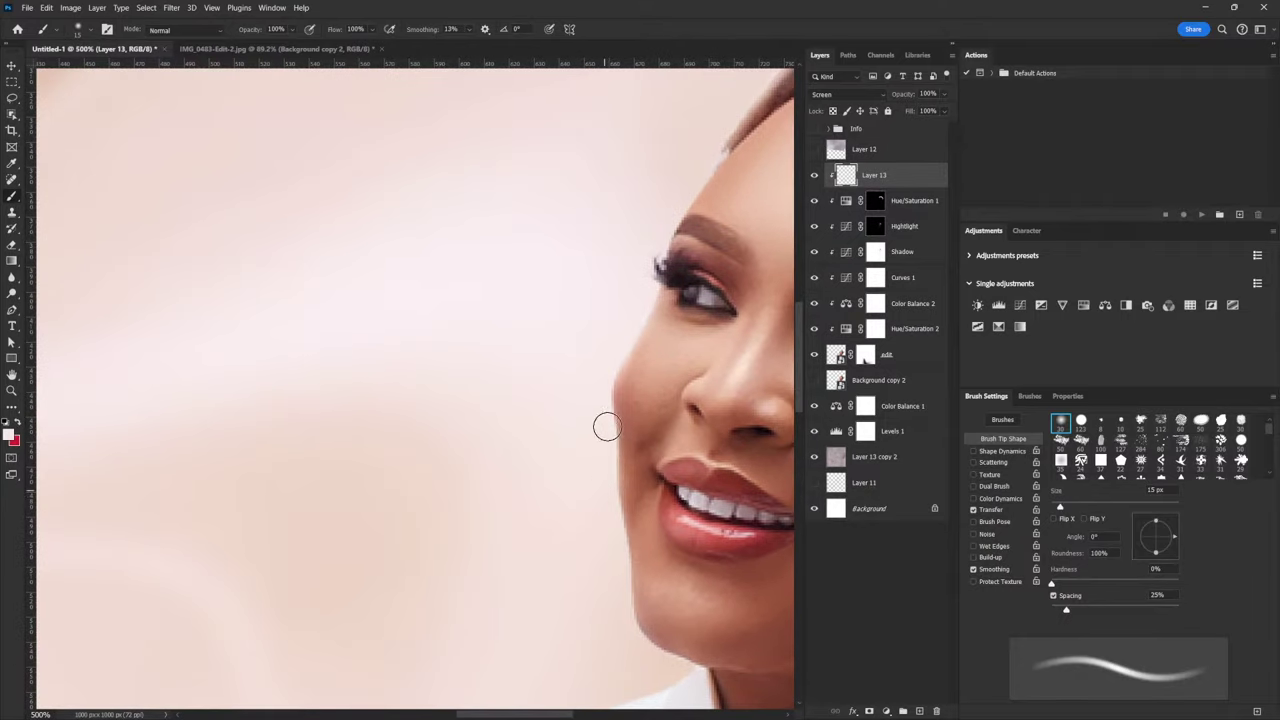
left_click_drag(657, 612, 623, 428)
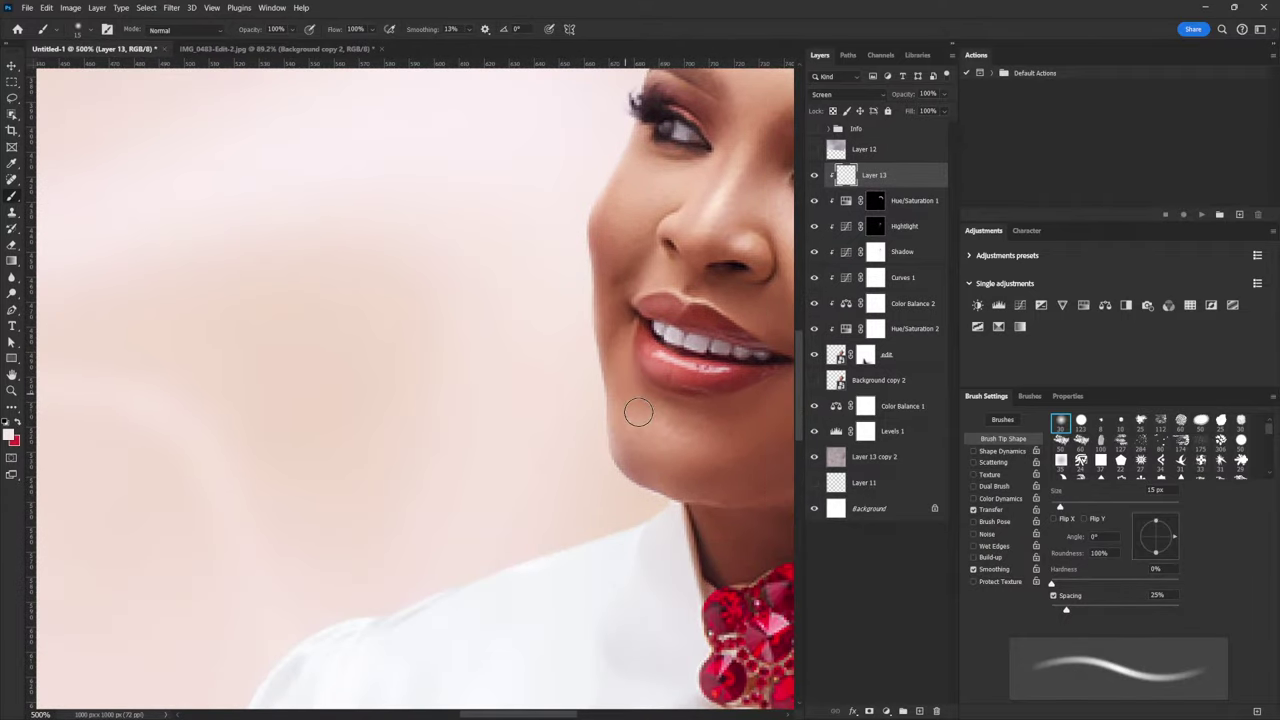
Settle the brush at 10 px while zooming in and out on the face edge
key("bracketleft")
key("bracketleft")
key("bracketleft")
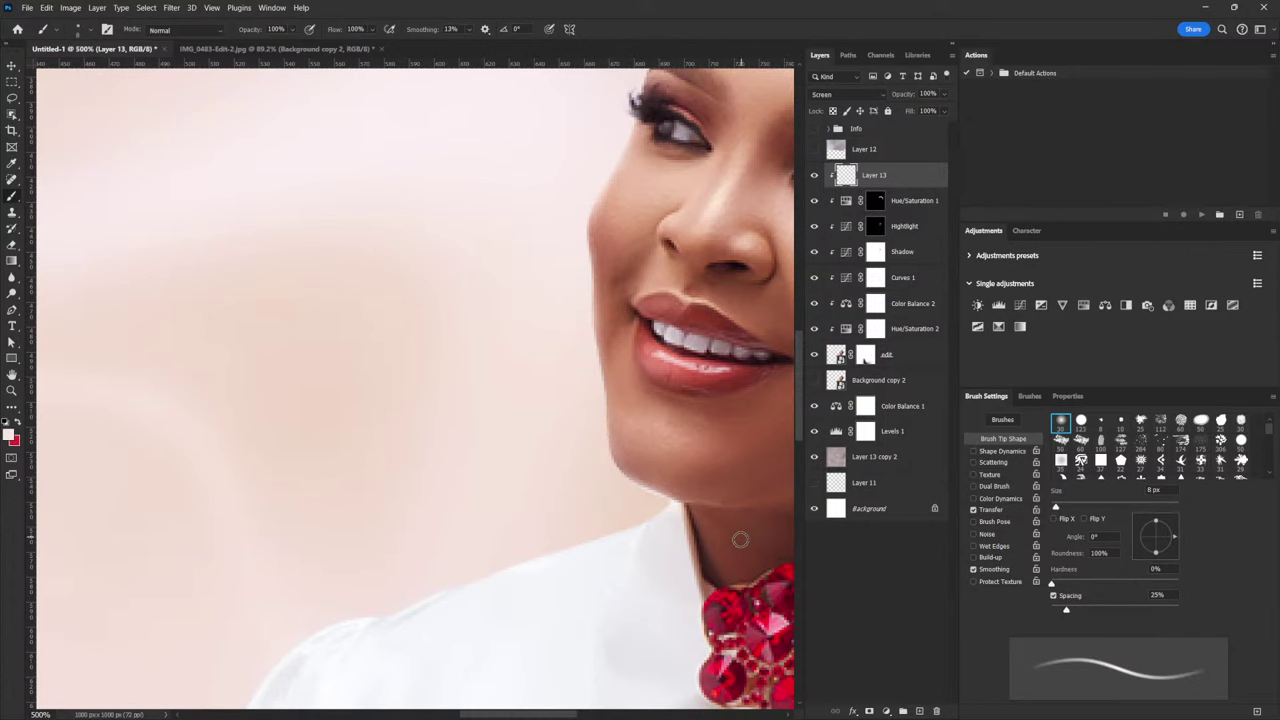
scroll(684, 517, "down", 2)
scroll(684, 517, "down", 4)
scroll(724, 476, "up", 3)
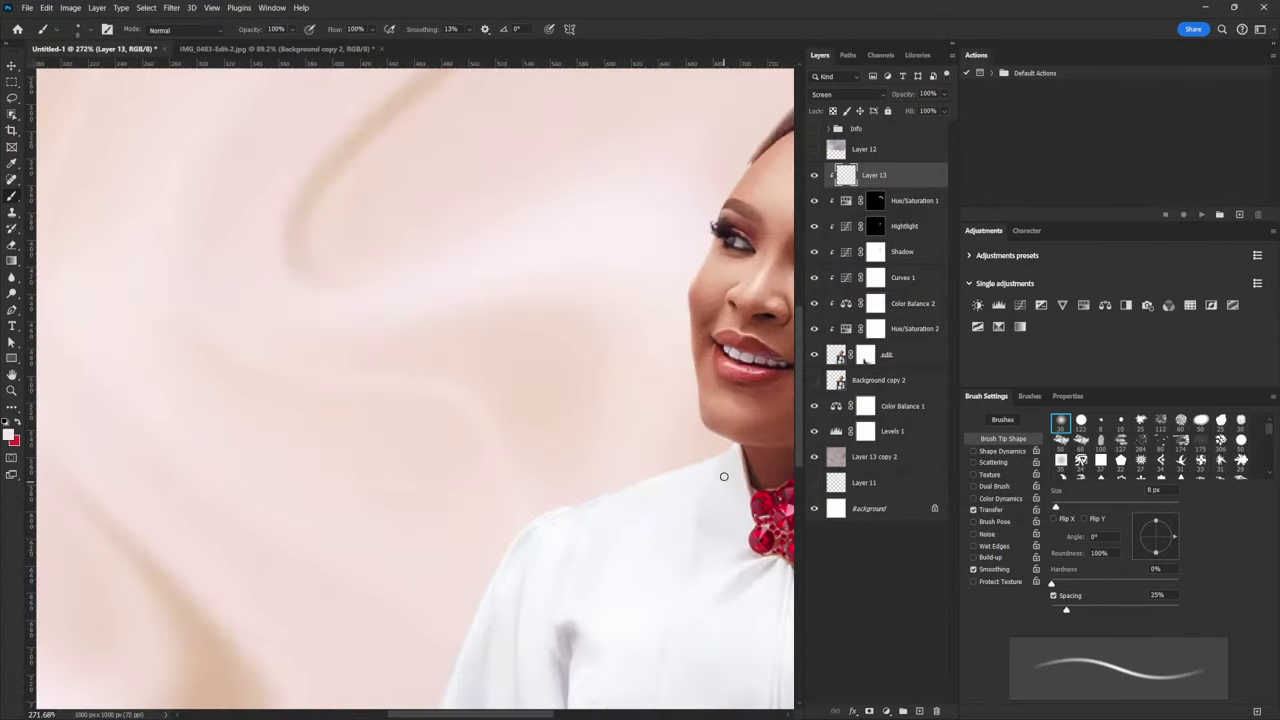
key("bracketright")
key("bracketright")
key("bracketright")
key("bracketright")
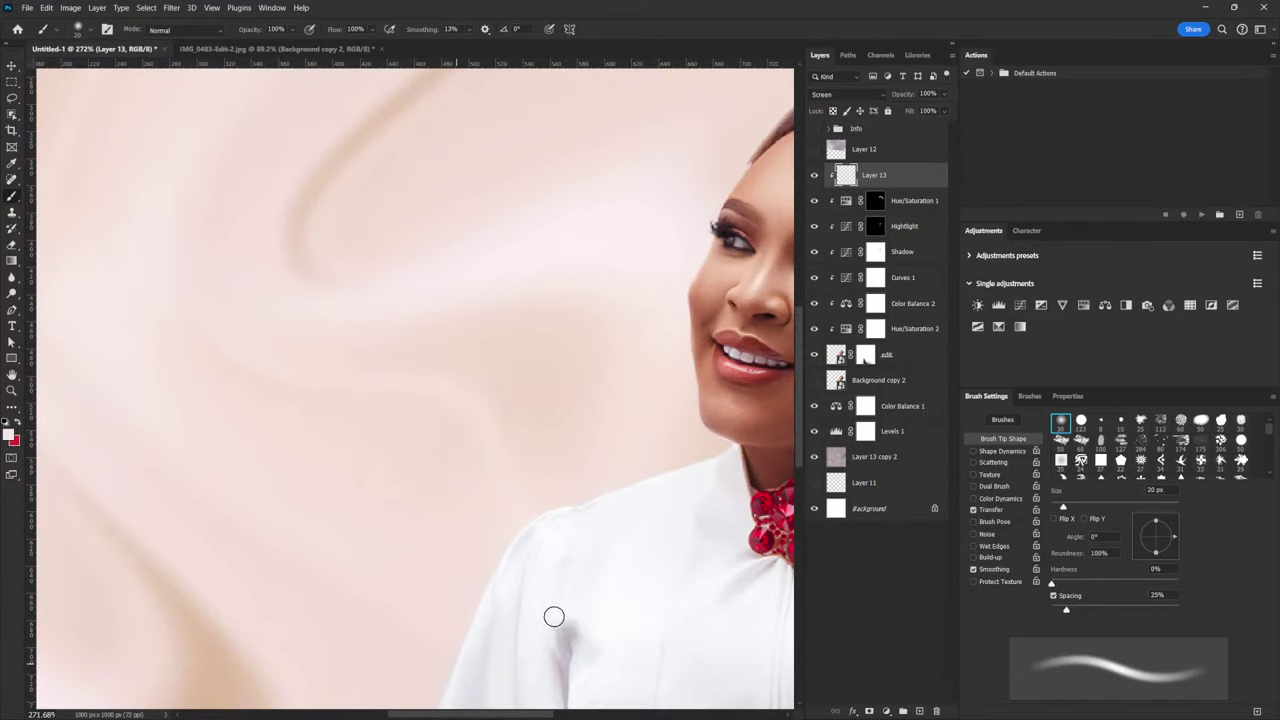
scroll(670, 469, "down", 5)
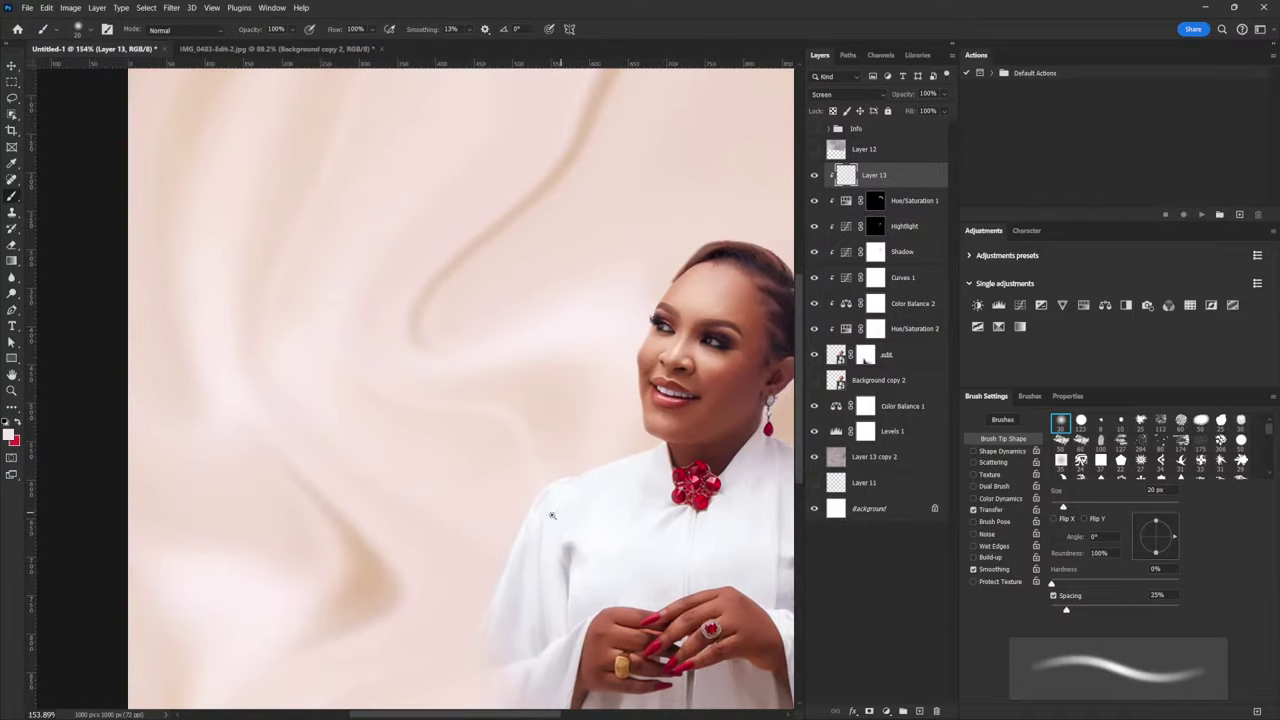
scroll(587, 496, "up", 4)
scroll(634, 401, "up", 3)
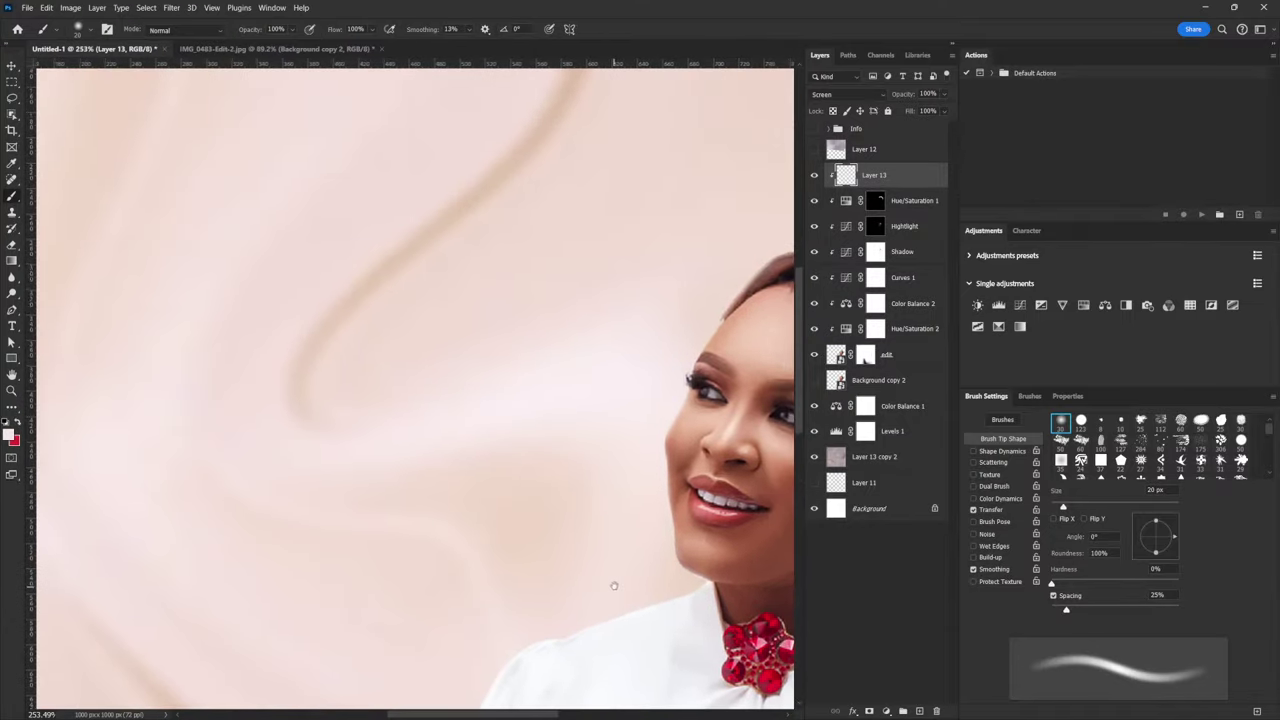
scroll(714, 455, "up", 2)
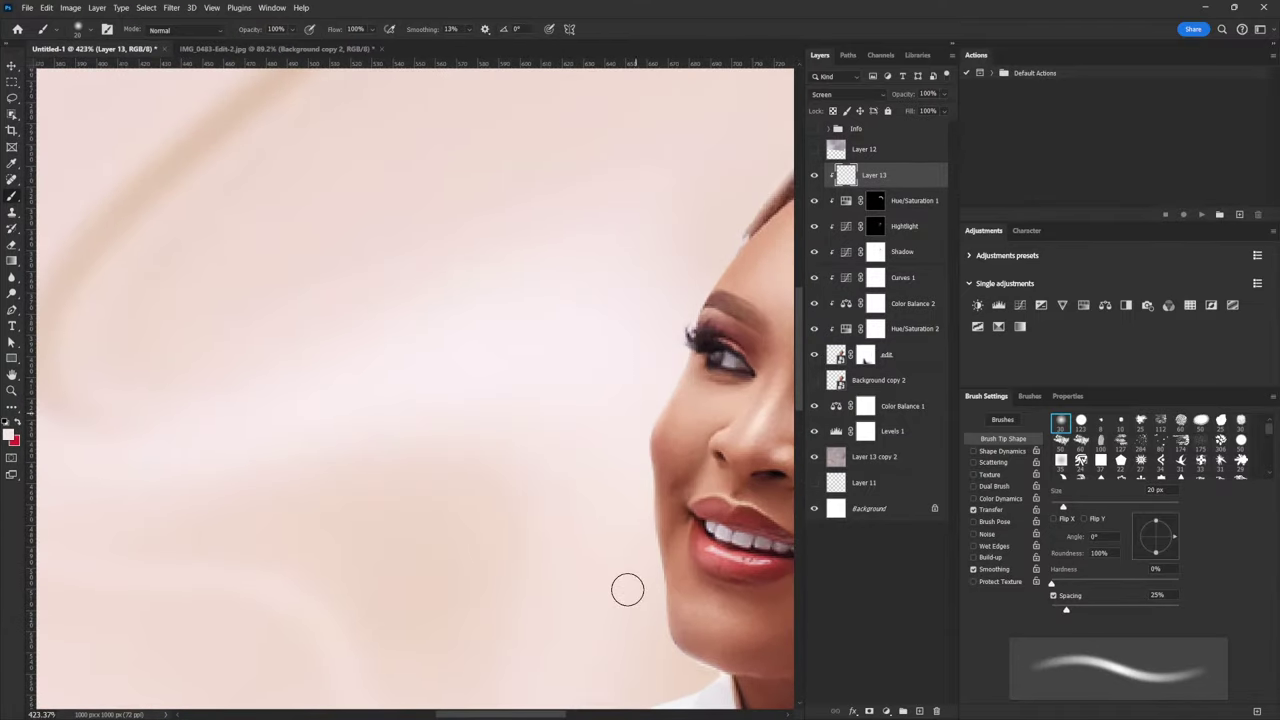
key("bracketleft")
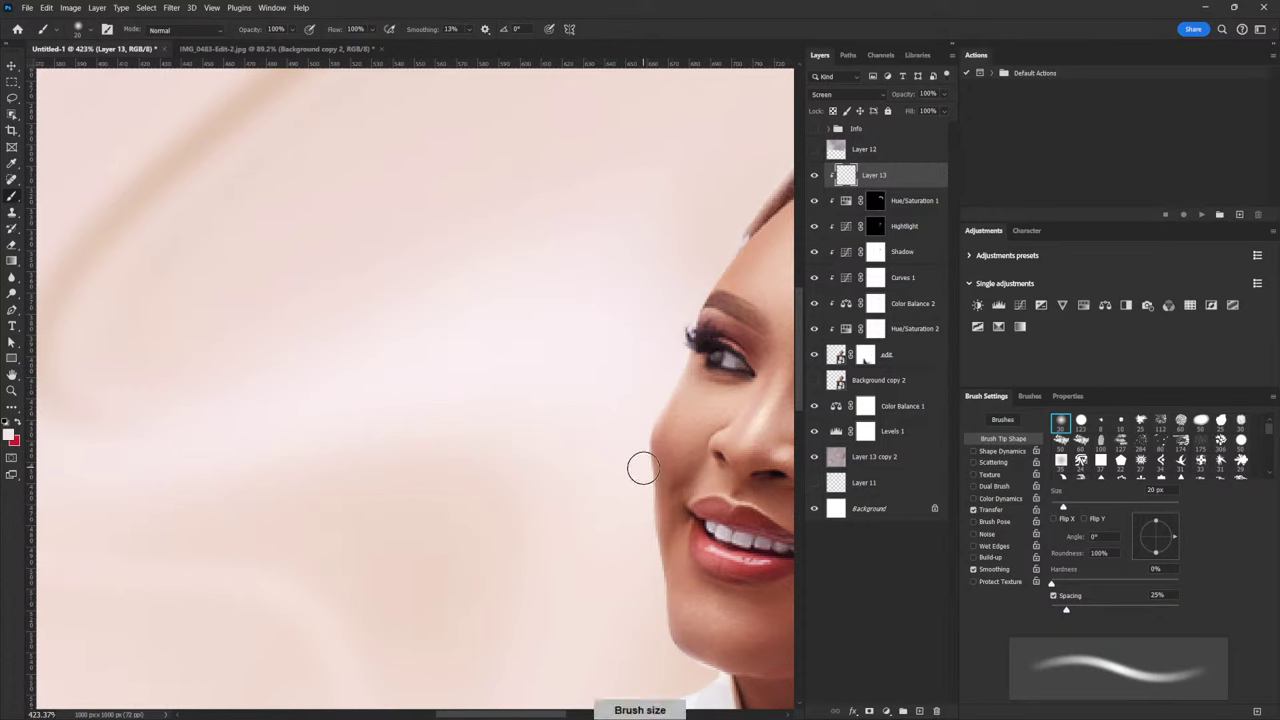
key("bracketright")
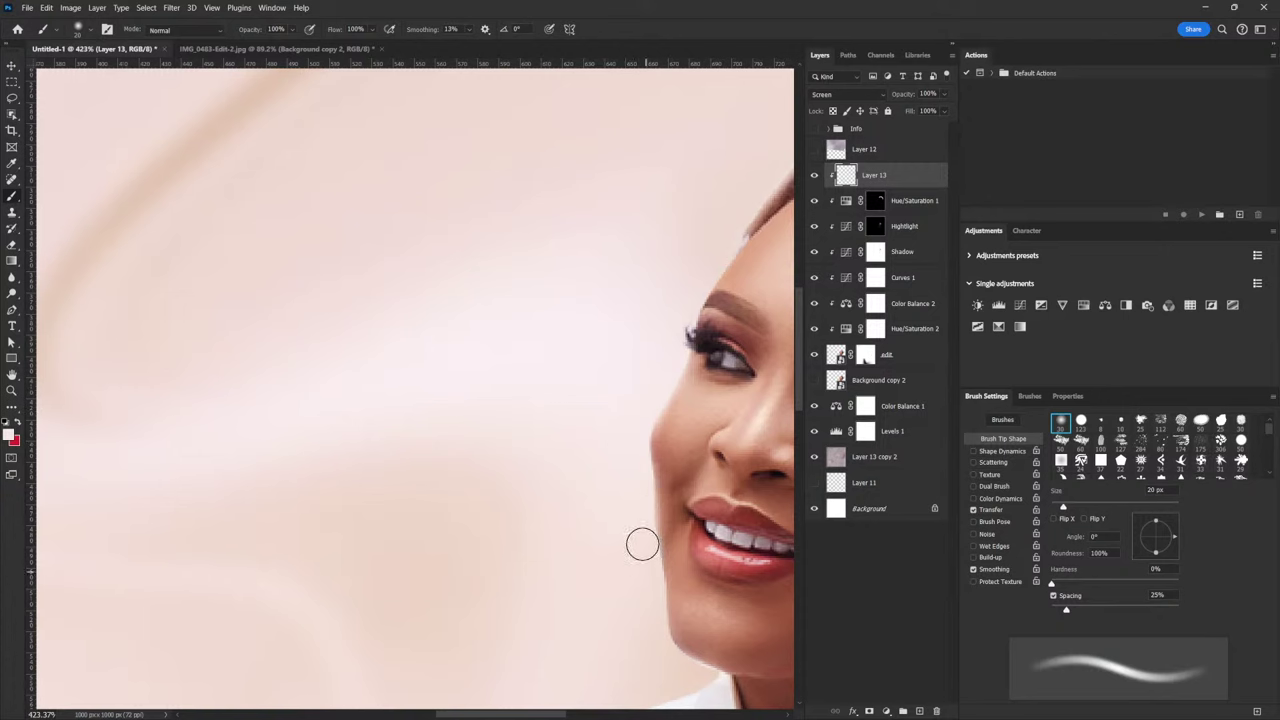
key("bracketleft")
key("bracketleft")
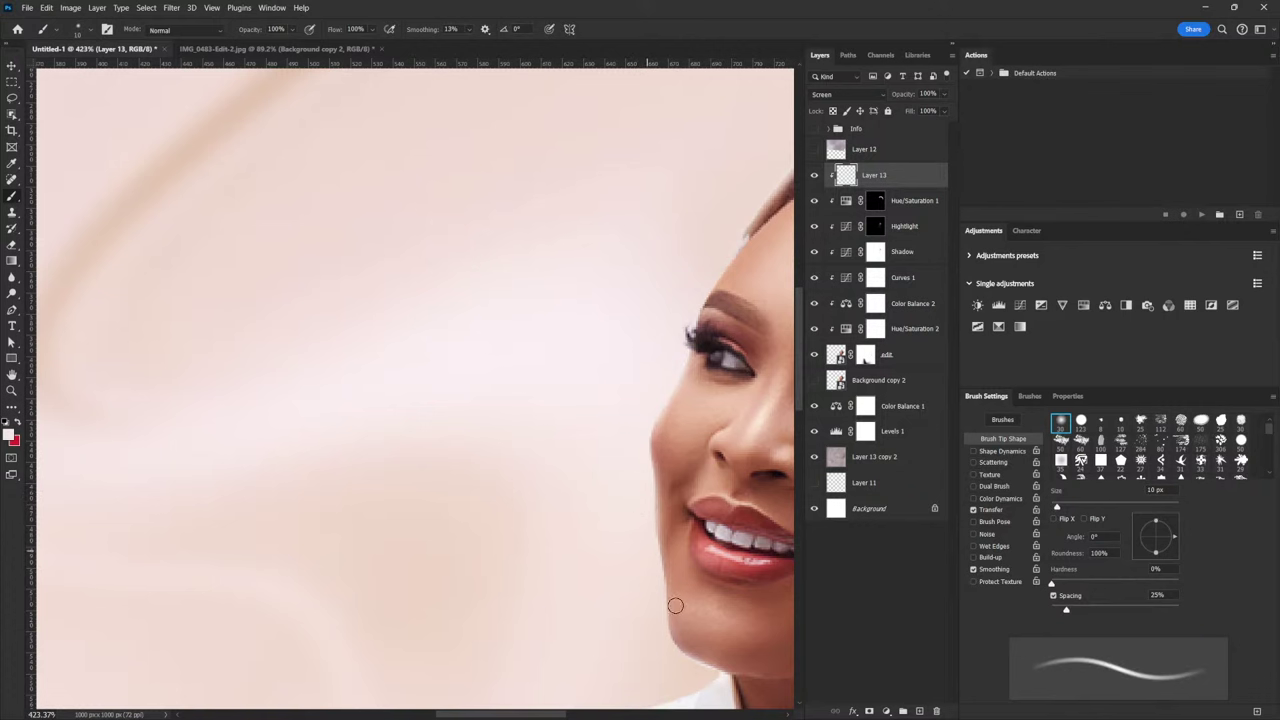
scroll(720, 462, "down", 4)
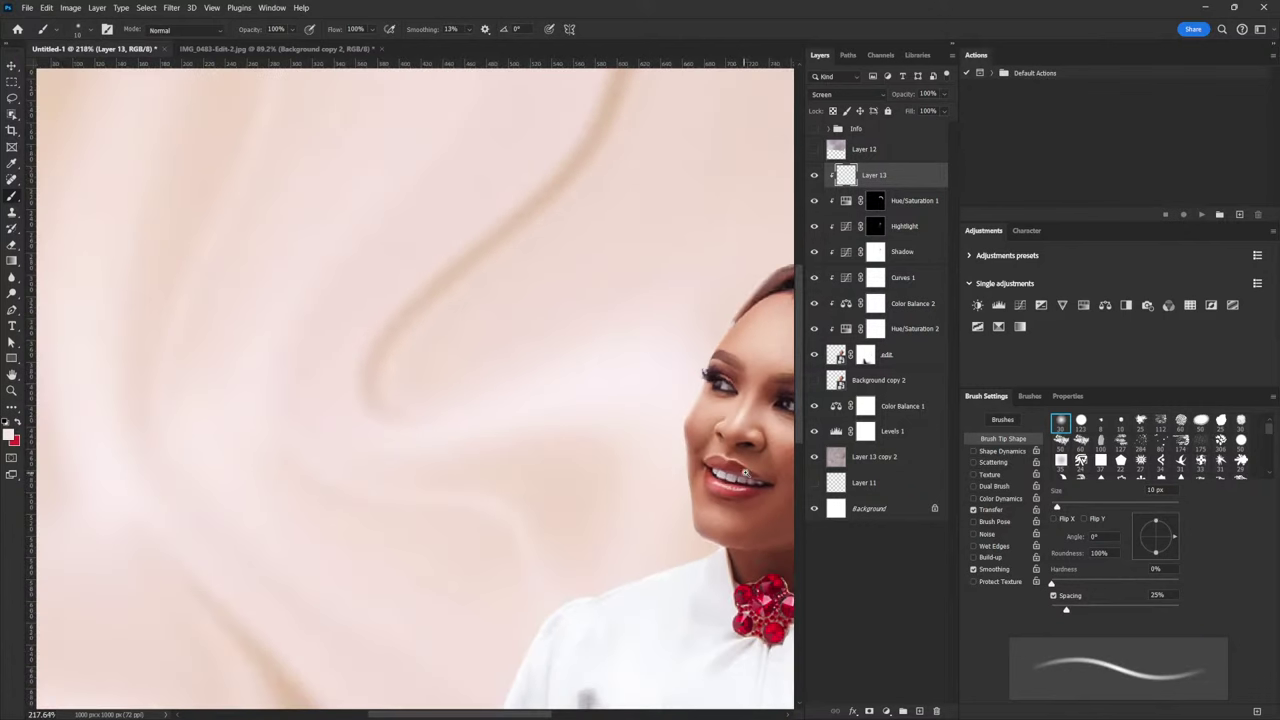
scroll(740, 449, "up", 5)
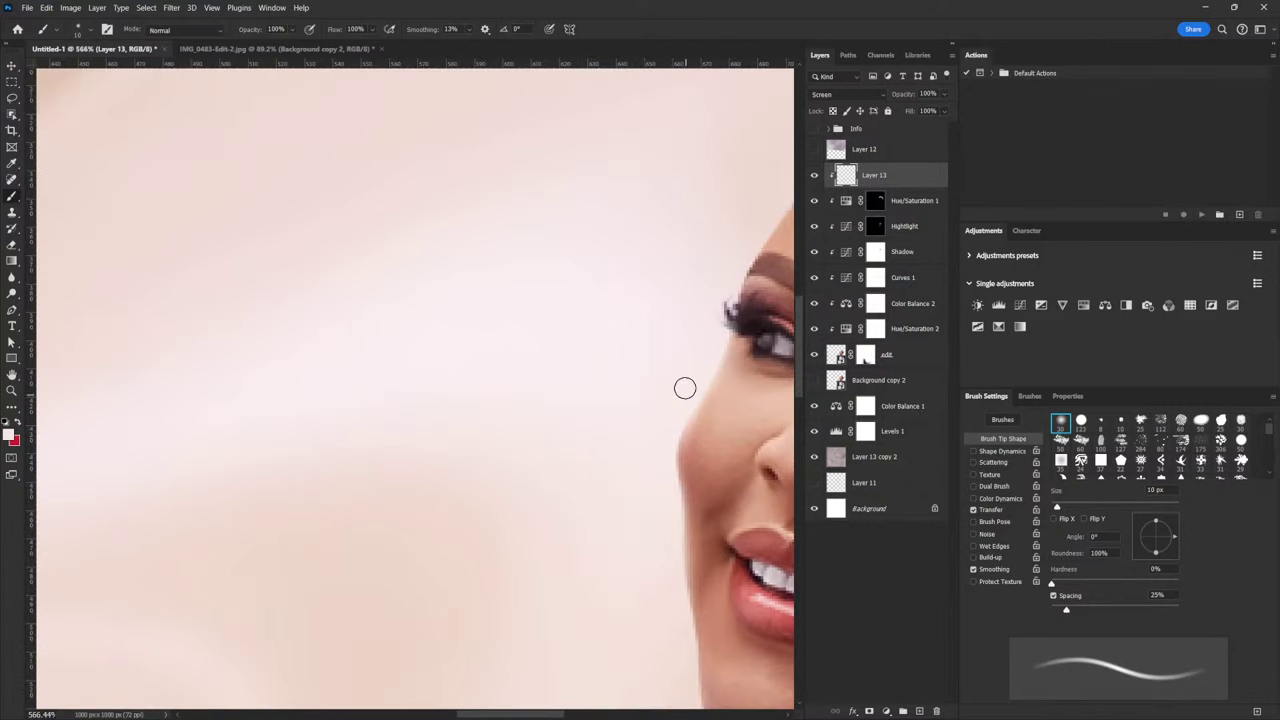
scroll(675, 510, "down", 4)
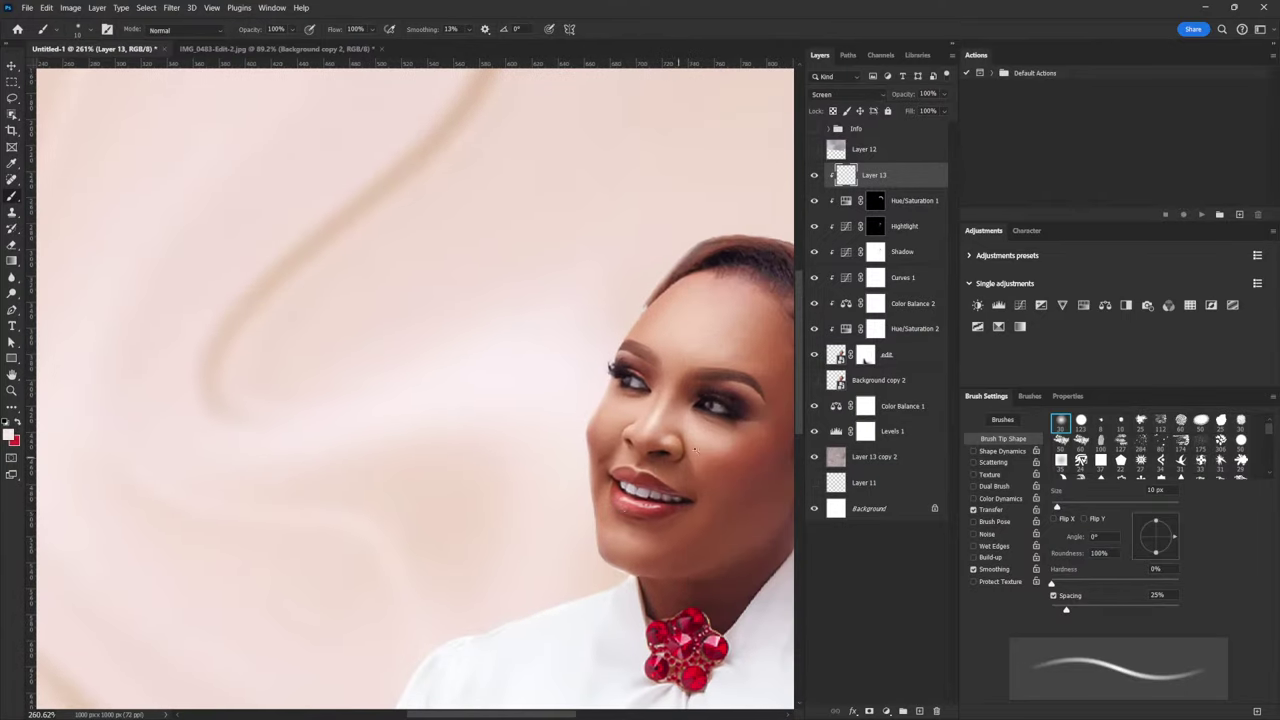
scroll(685, 487, "down", 5)
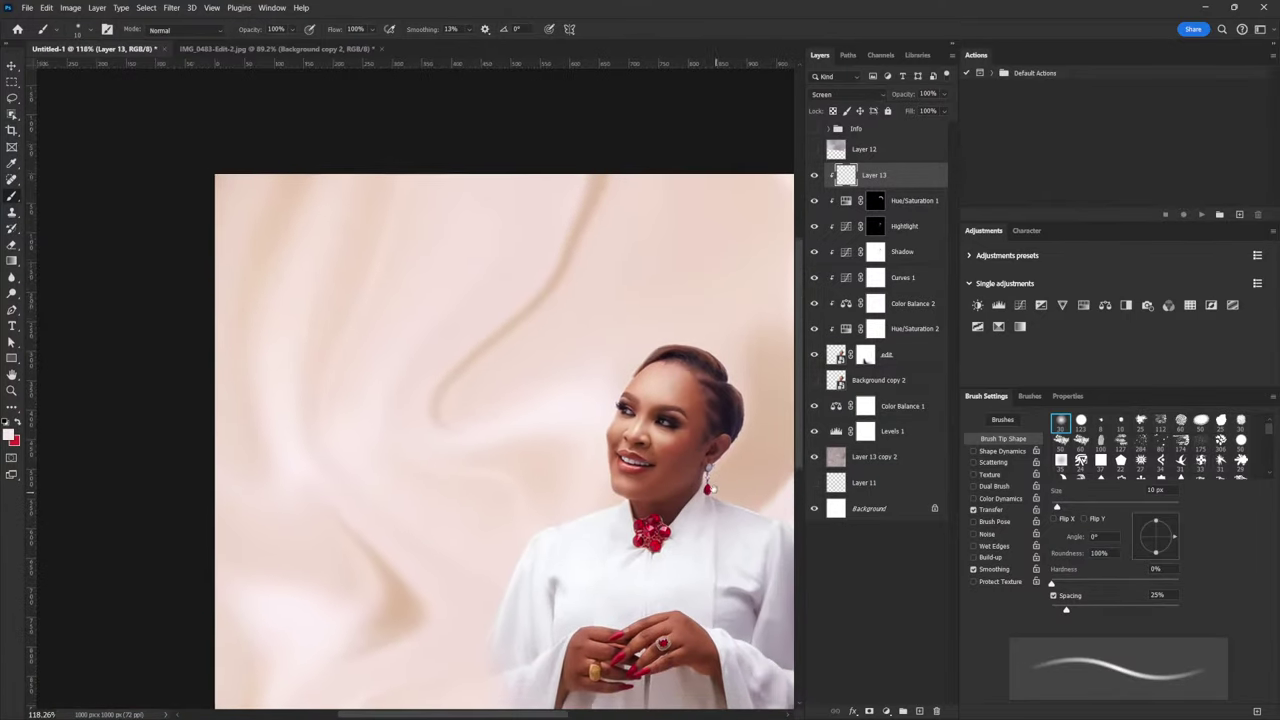
Add a Levels adjustment above the woman's edit layer with midtones raised to 1.24
scroll(722, 468, "up", 1)
left_click(897, 362)
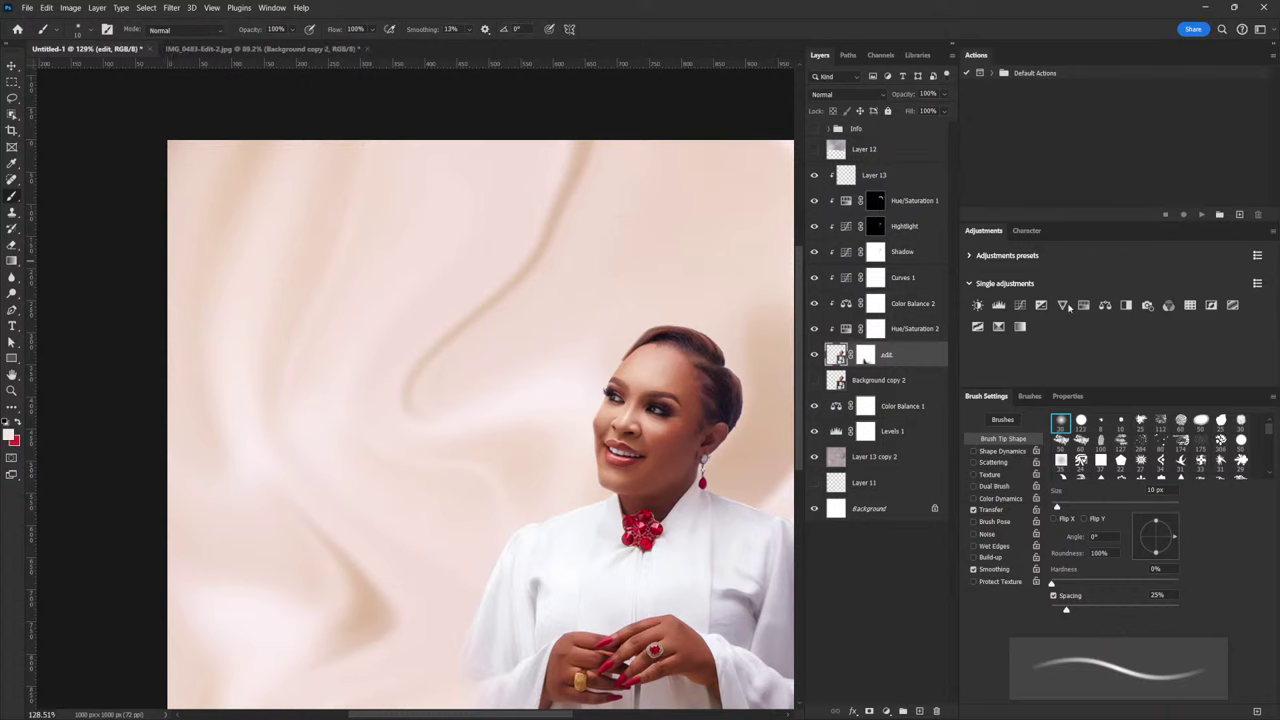
left_click(998, 306)
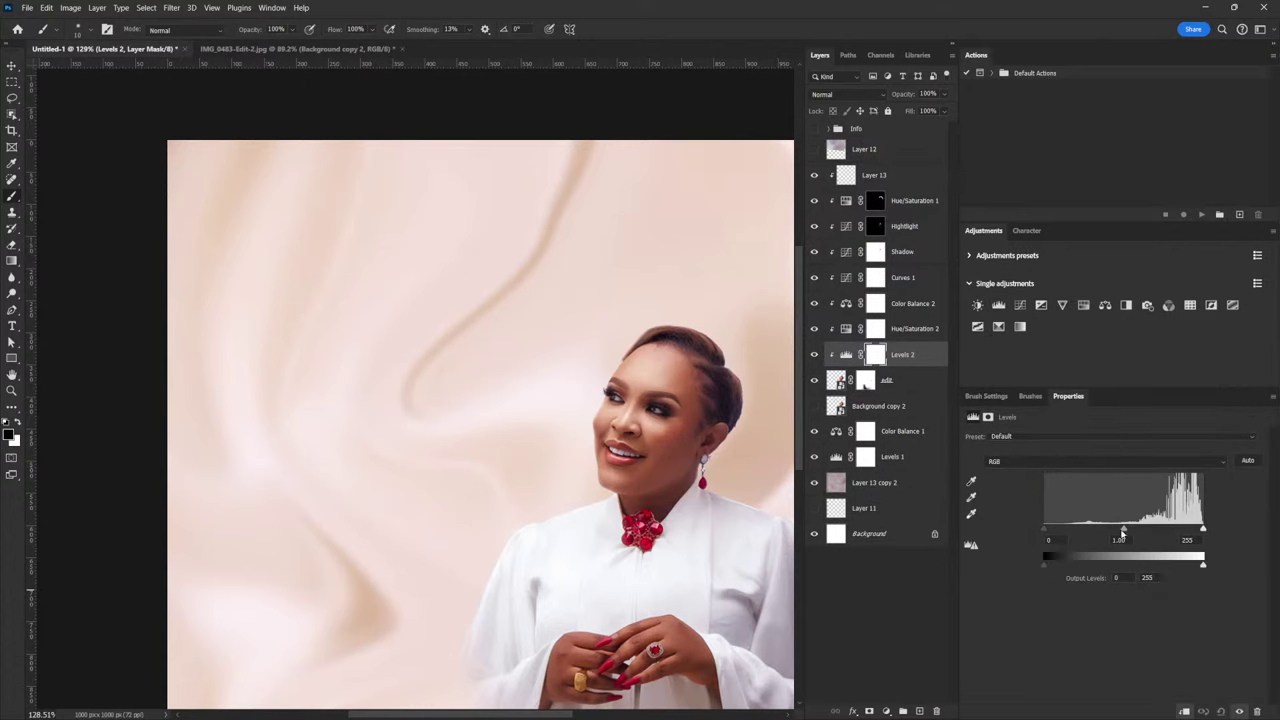
left_click_drag(1122, 531, 1115, 531)
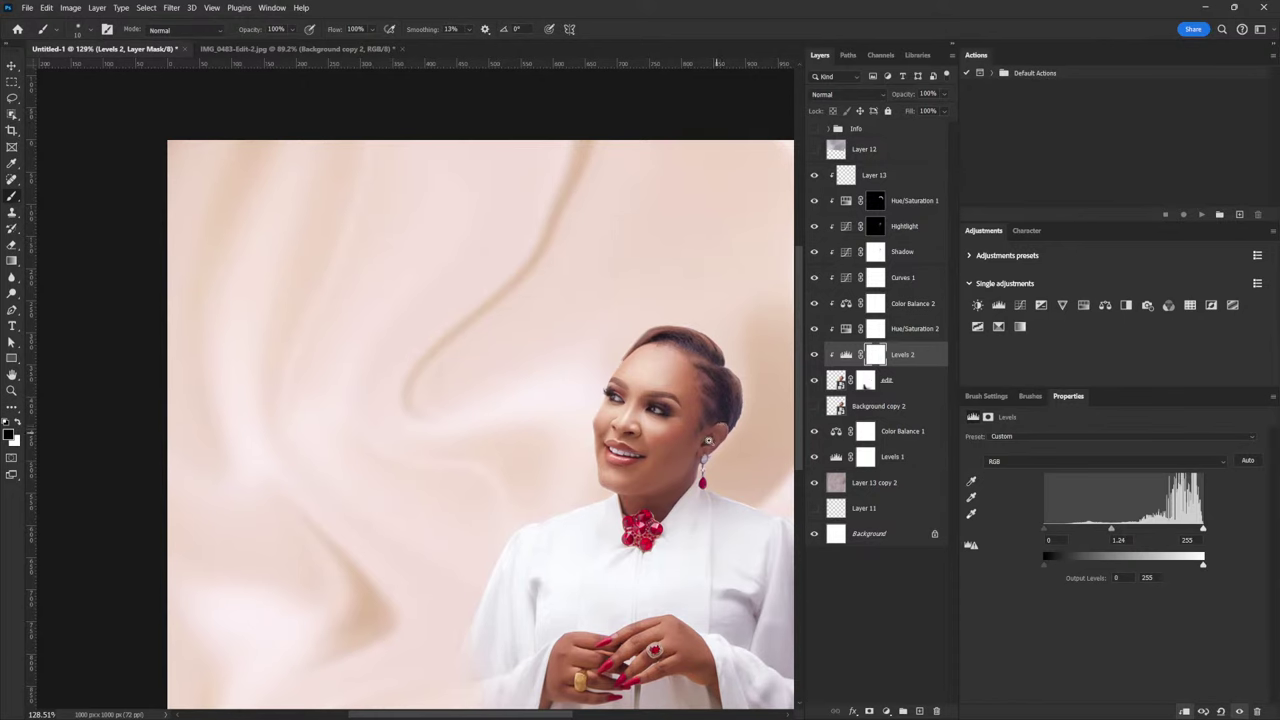
Inspect the brightened woman and select Layer 13
scroll(716, 432, "down", 5)
scroll(720, 460, "up", 4)
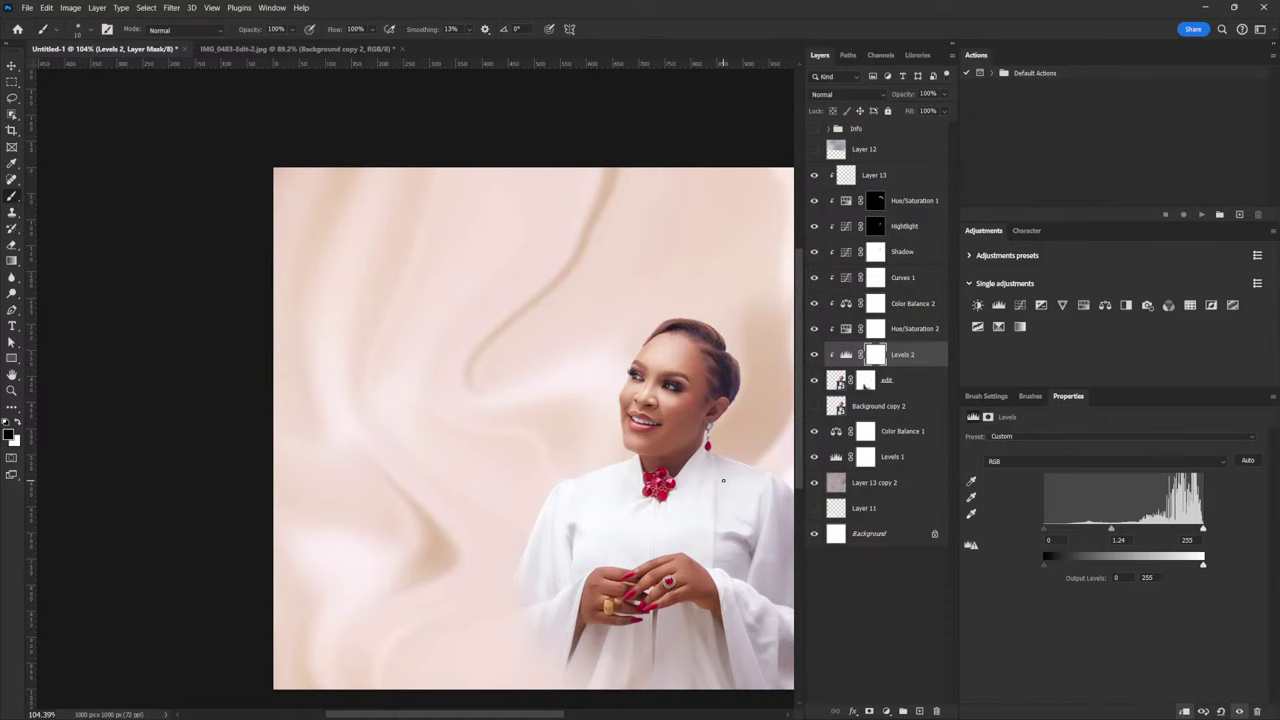
scroll(707, 450, "down", 2)
scroll(707, 460, "right", 2)
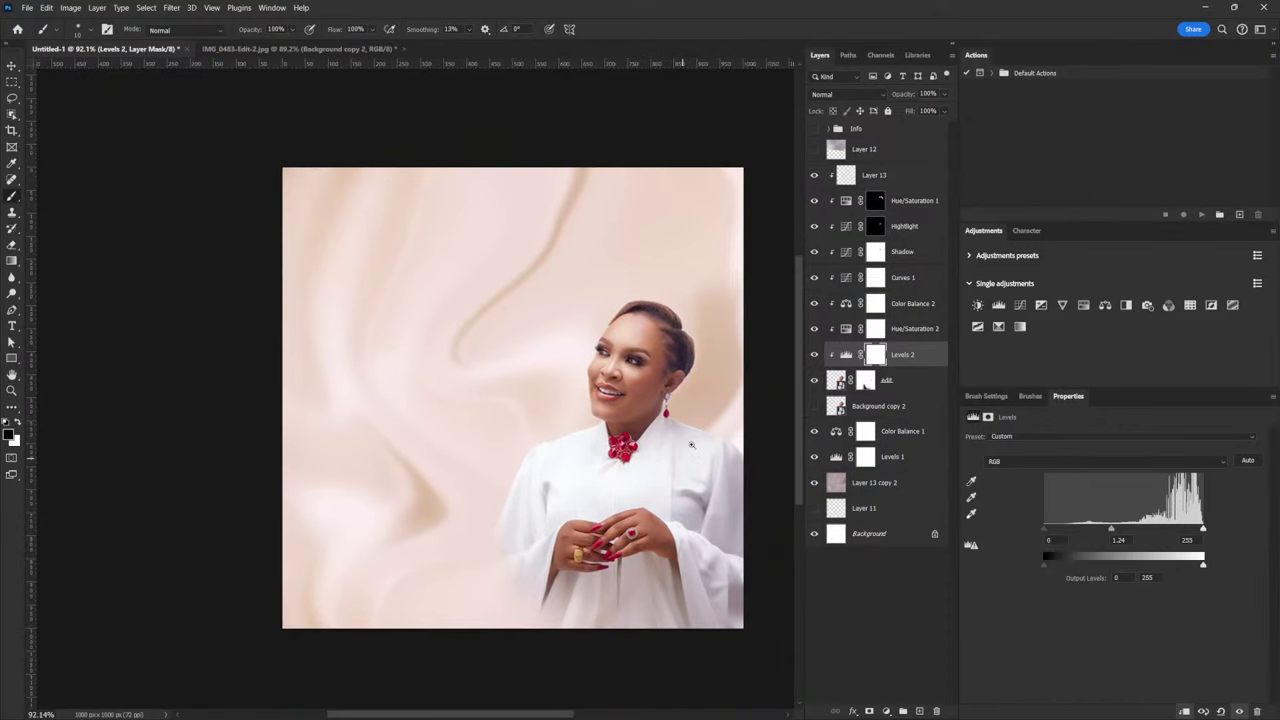
scroll(707, 470, "up", 3)
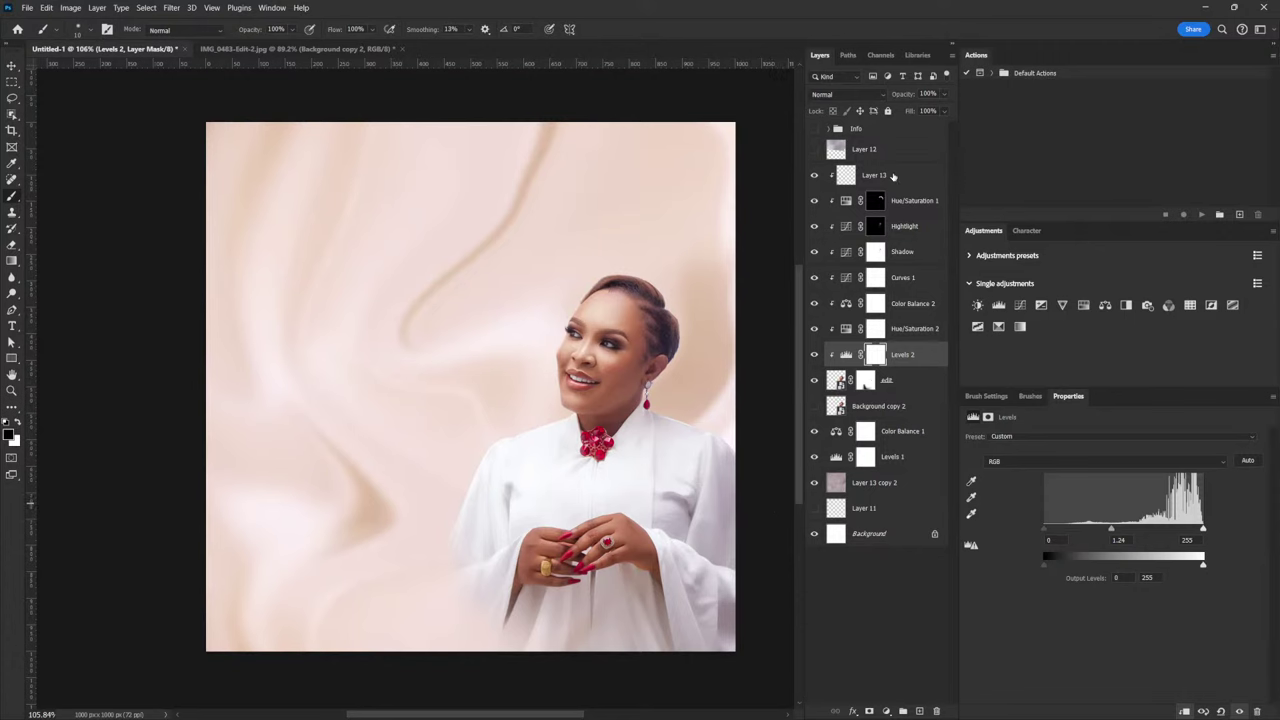
left_click(893, 176)
Paint a large soft white dab on new Layer 14 and set it to Screen
left_click(919, 711)
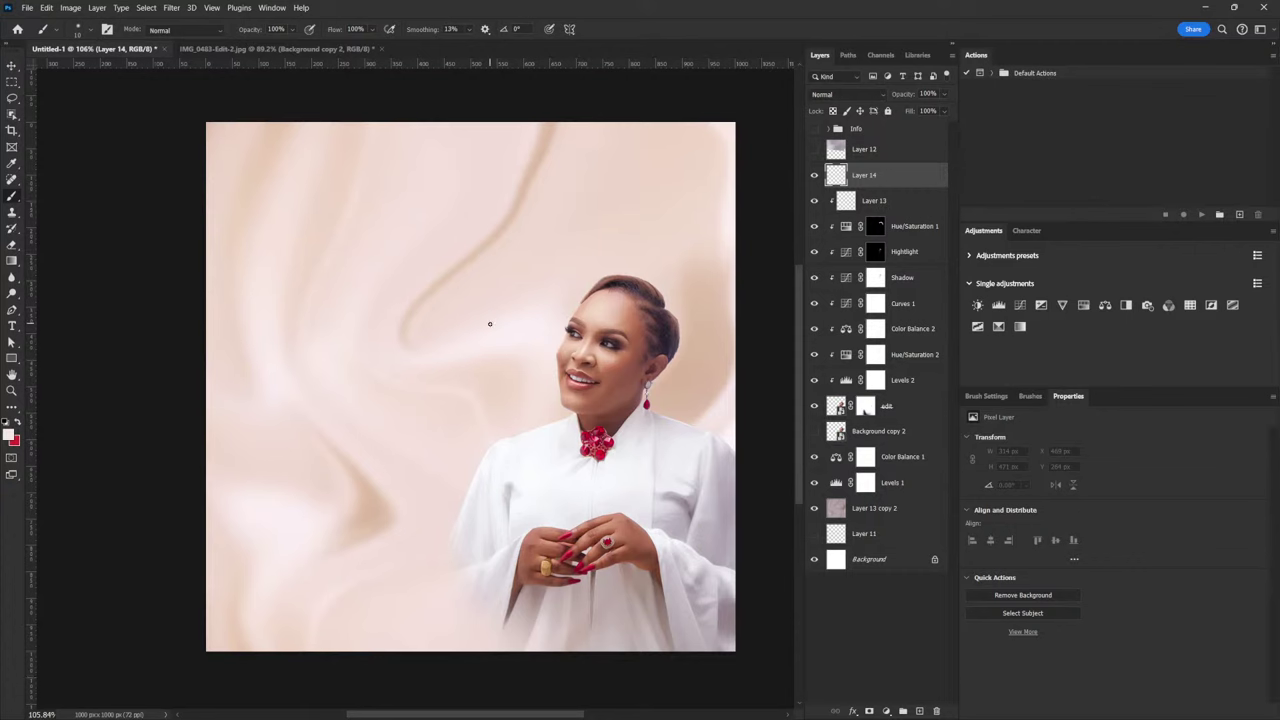
key("bracketright")
key("bracketright")
key("bracketright")
key("bracketright")
key("bracketright")
key("bracketright")
key("bracketright")
key("bracketright")
key("bracketright")
key("bracketright")
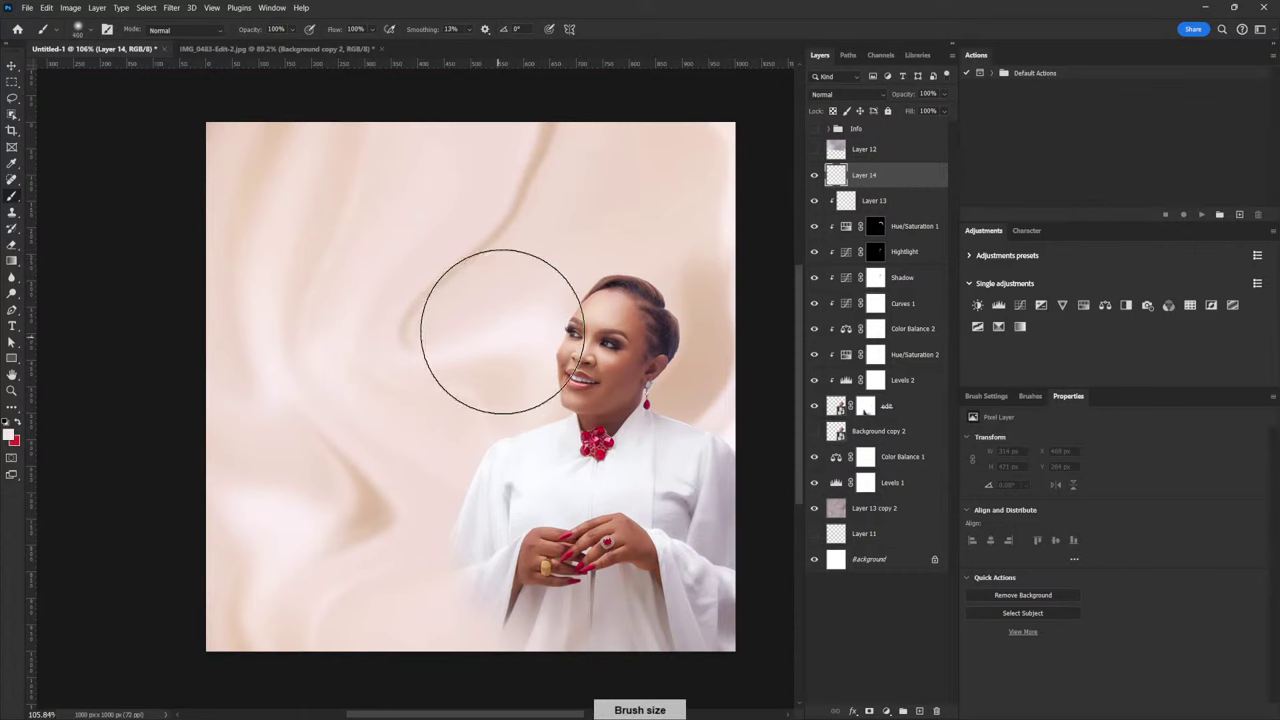
left_click(412, 346)
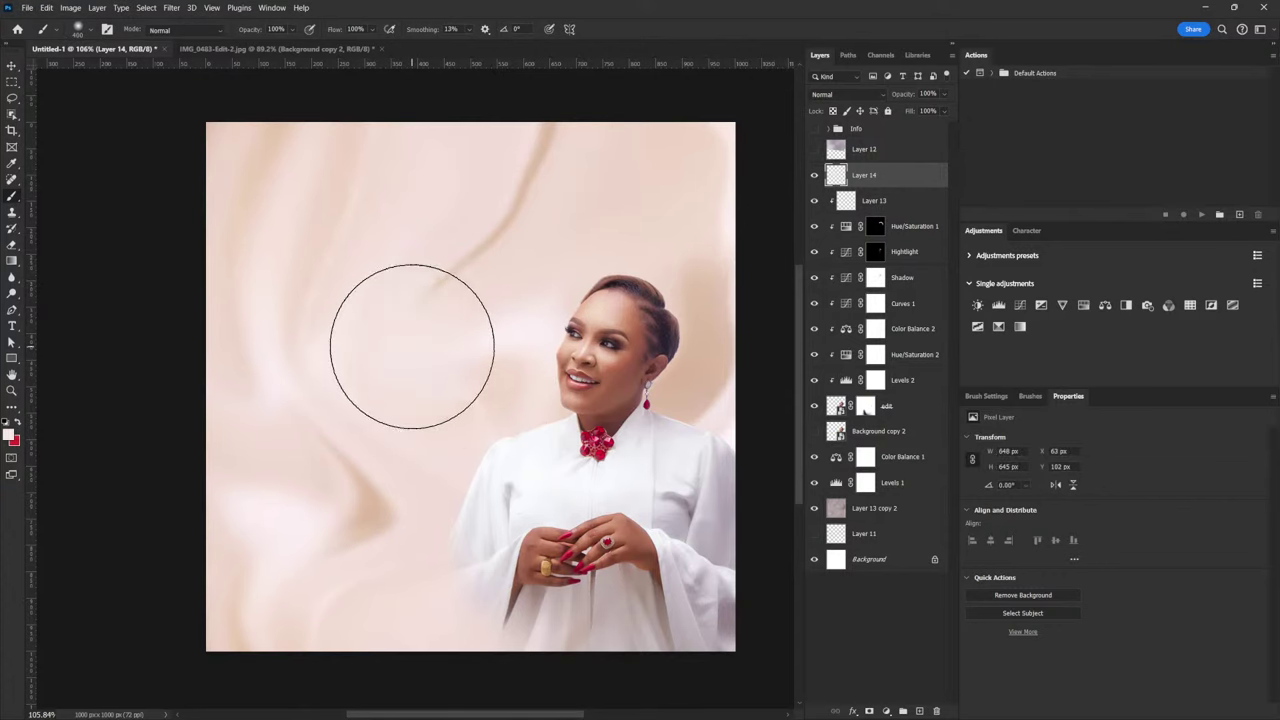
left_click(859, 97)
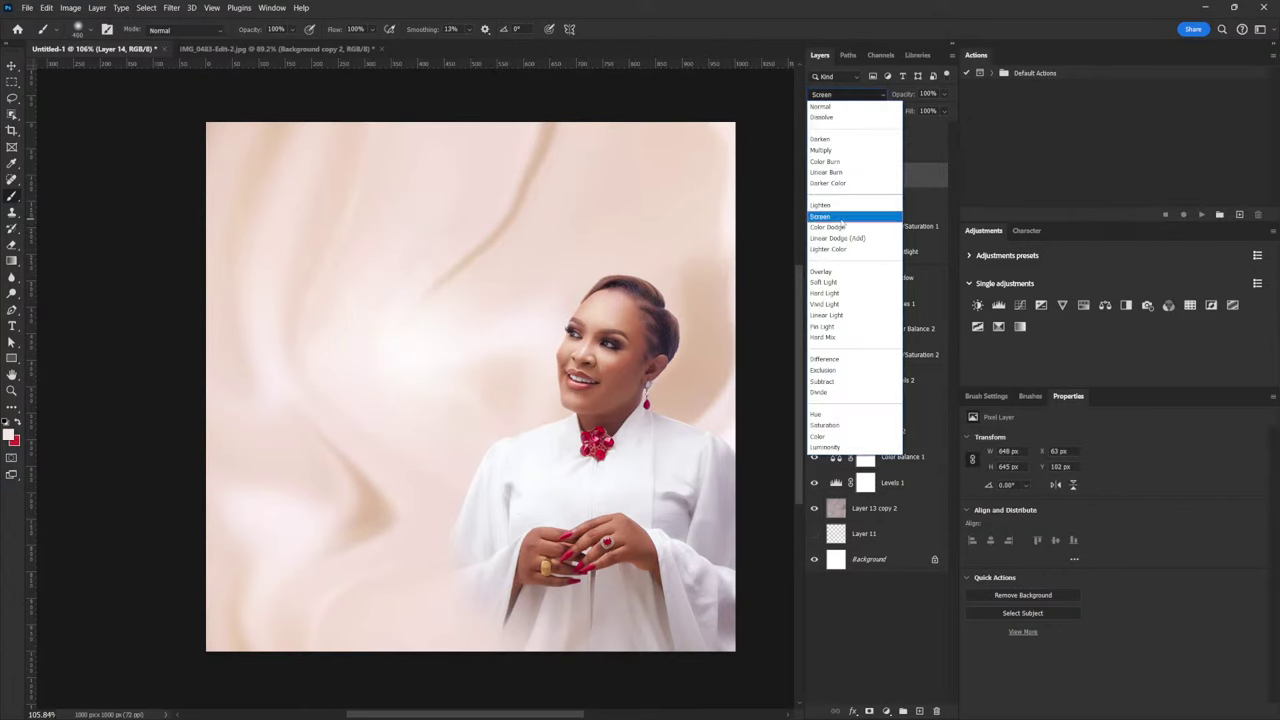
left_click(841, 218)
Lower Layer 14's opacity to 57% and move the glow down and right over the silk
key("v")
mouse_move(531, 287)
left_mouse_down()
mouse_move(591, 338)
mouse_move(608, 320)
mouse_move(744, 376)
mouse_move(723, 371)
mouse_move(714, 397)
mouse_move(612, 366)
mouse_move(508, 356)
mouse_move(541, 340)
left_mouse_up()
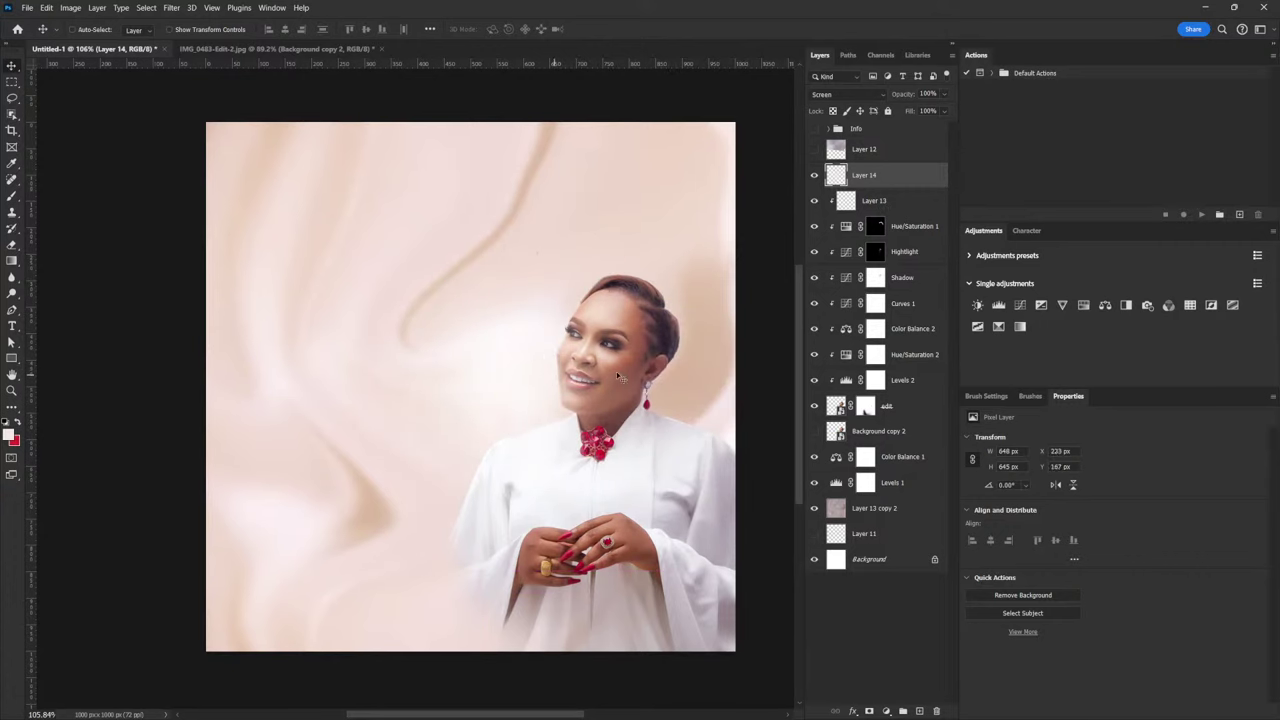
left_click(944, 94)
left_click_drag(948, 110, 938, 111)
left_click_drag(585, 371, 595, 374)
Enlarge the glow to about 128% and position it beside her face
key("ctrl+t")
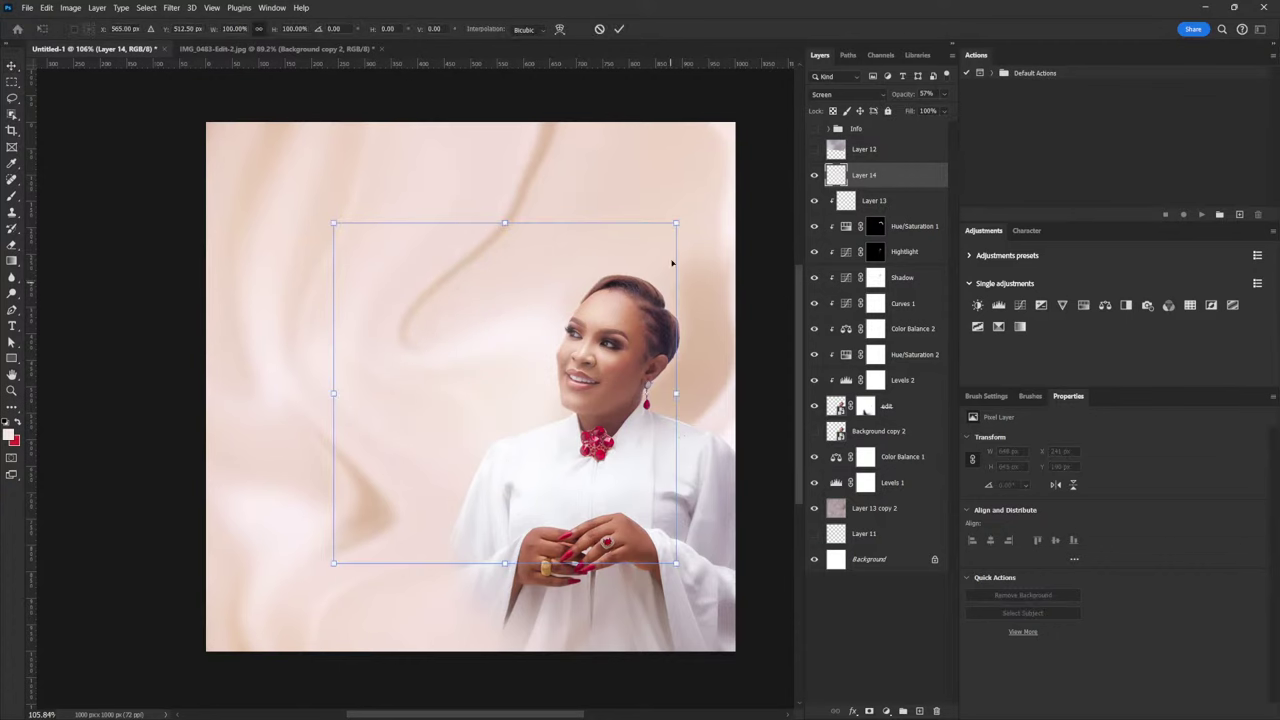
left_click_drag(677, 221, 724, 170)
left_click_drag(654, 482, 632, 466)
key("Return")
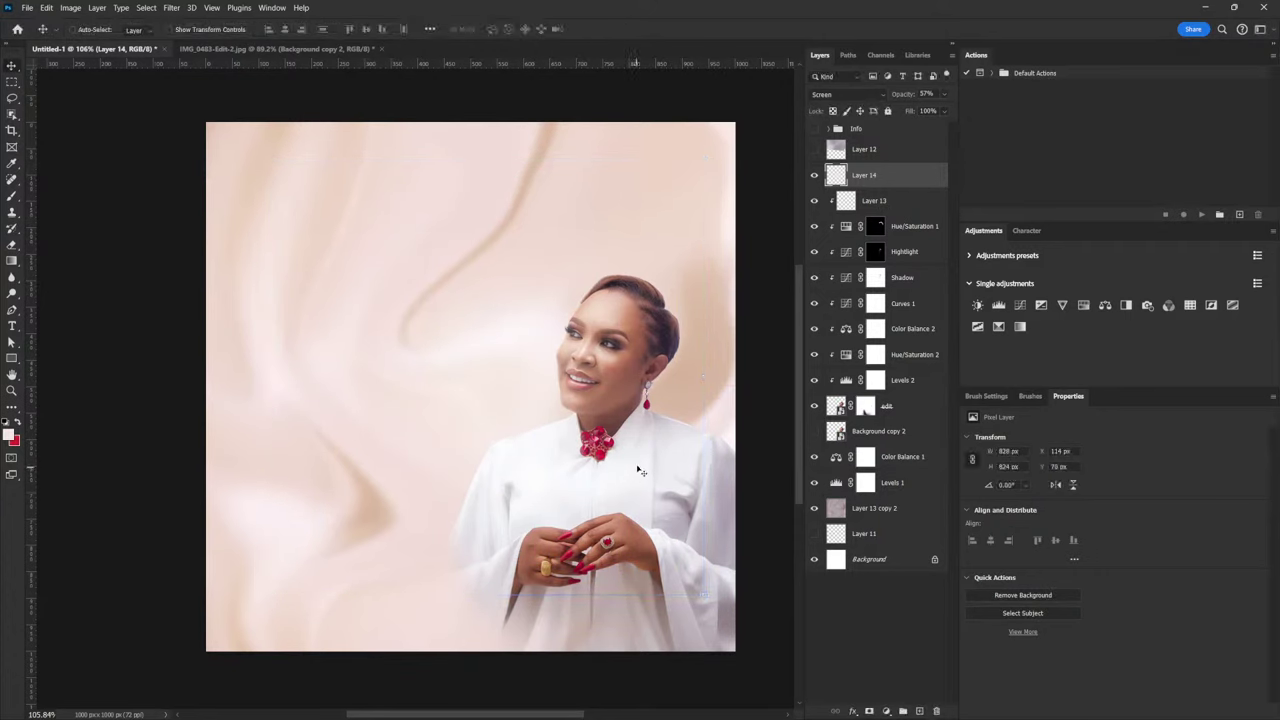
left_click_drag(563, 404, 559, 402)
Shift Color Balance 1's shadows to +18 red and -17 yellow
left_click(860, 462)
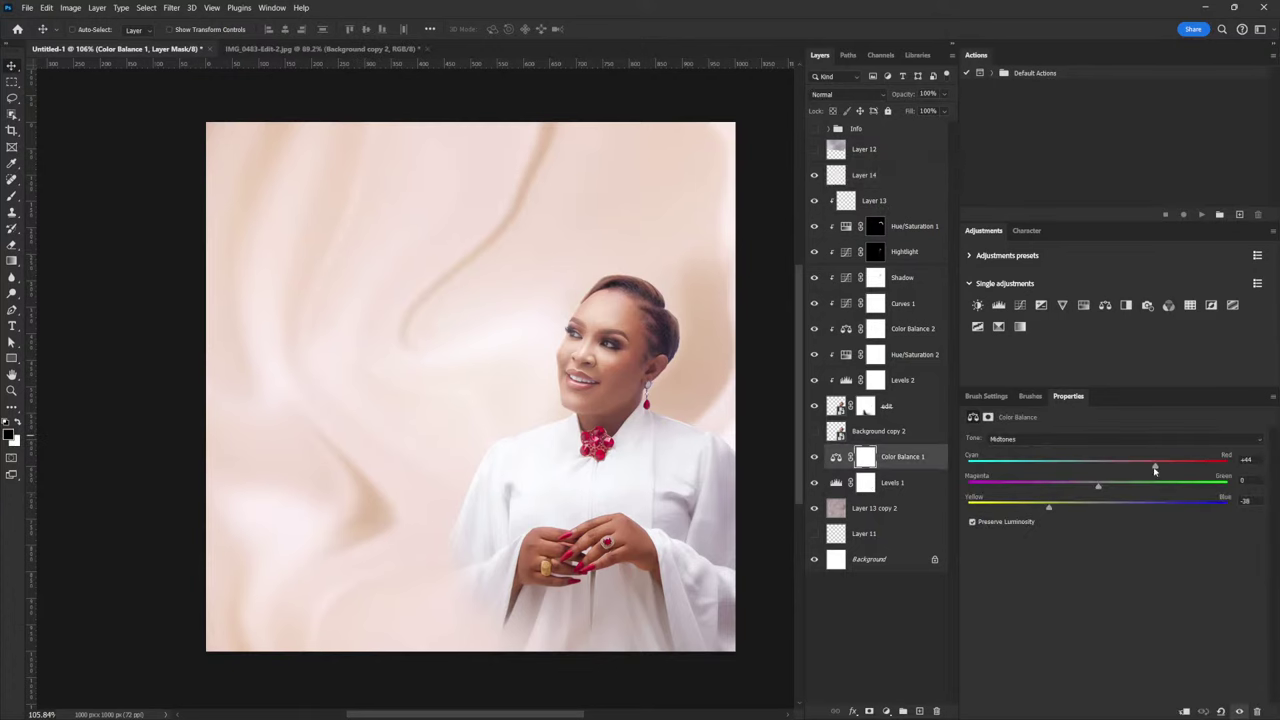
left_click(1100, 440)
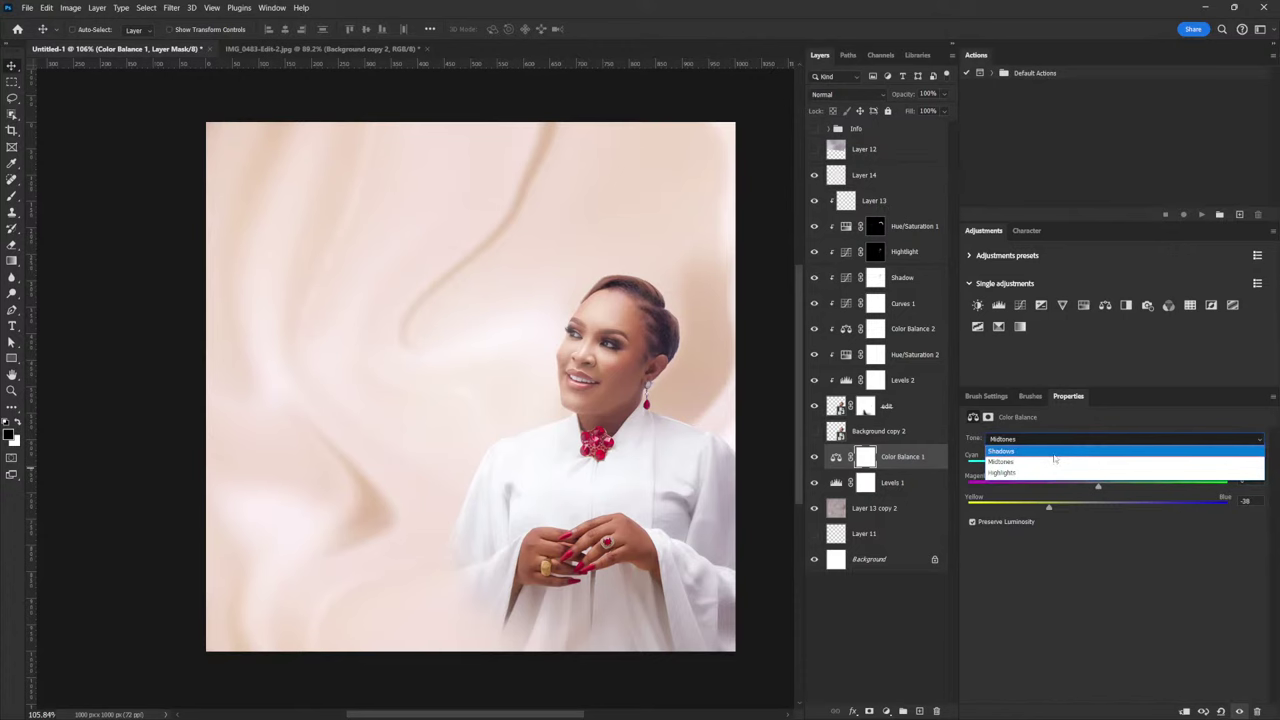
left_click(1060, 451)
left_click_drag(1099, 469, 1120, 468)
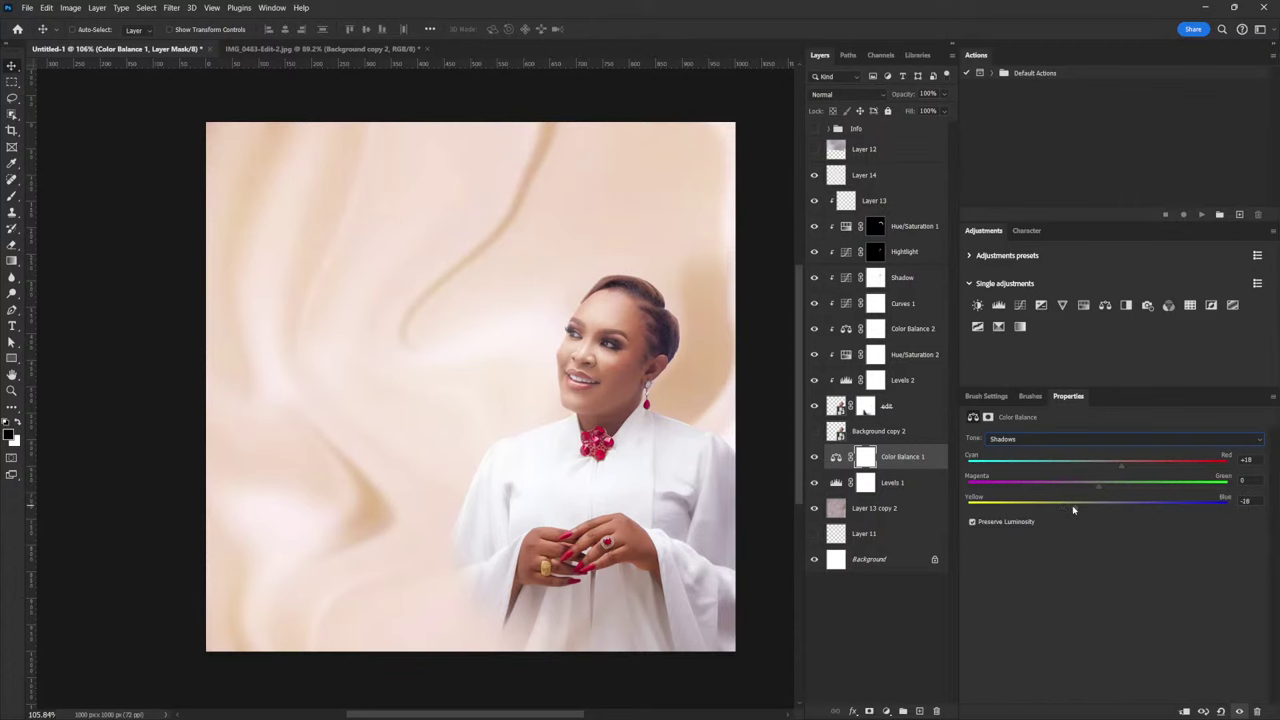
left_click_drag(1074, 509, 1077, 510)
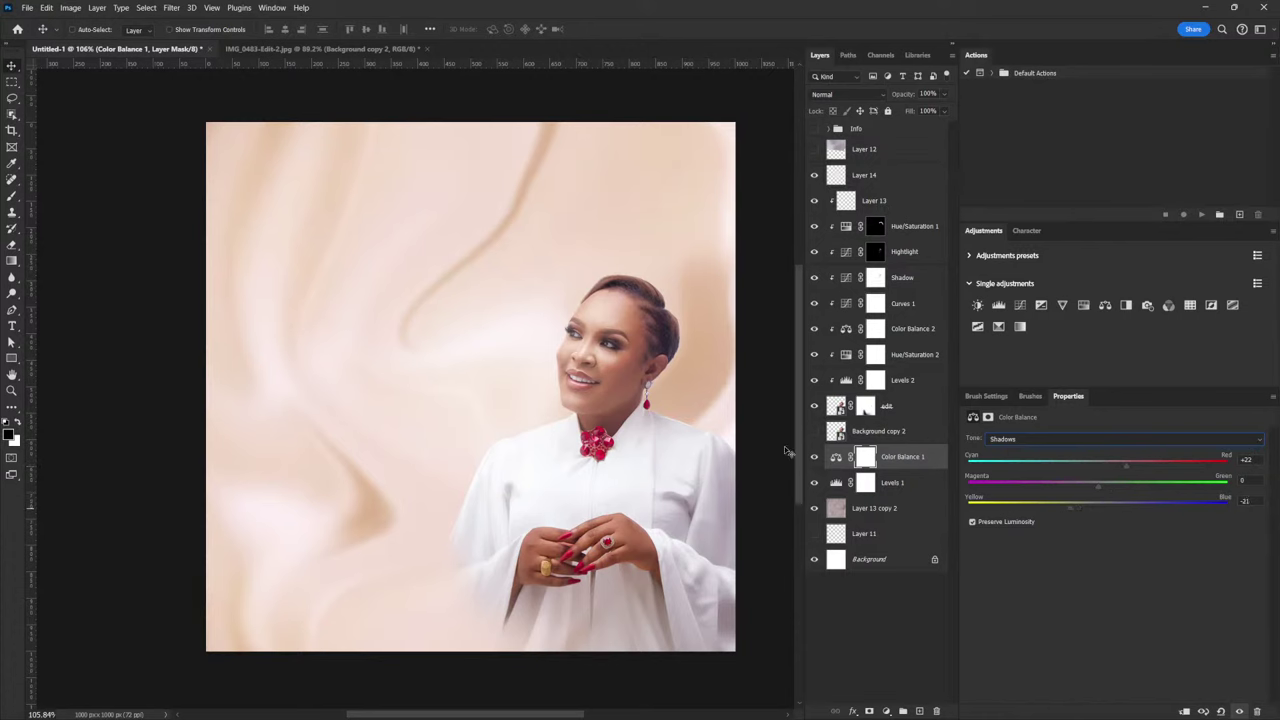
Add a Curves layer clipped to Layer 13, brighten its curve, and invert its mask to black
left_click(884, 203)
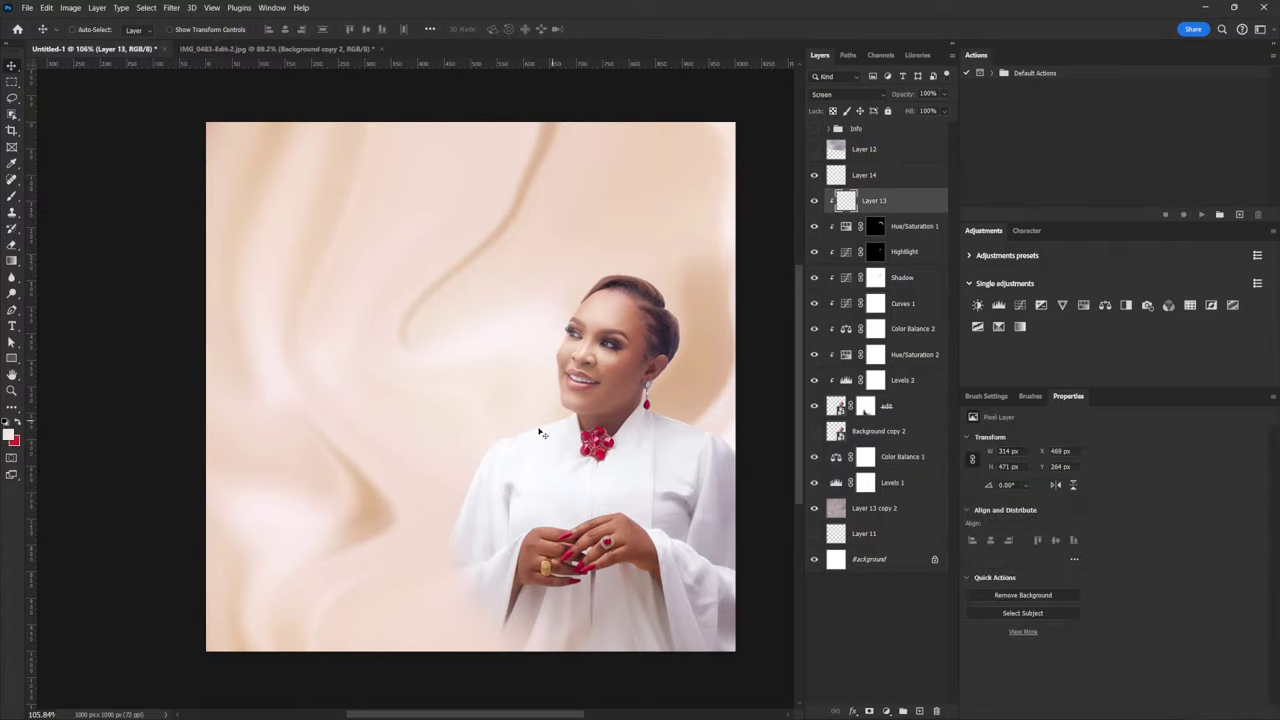
left_click(1019, 306)
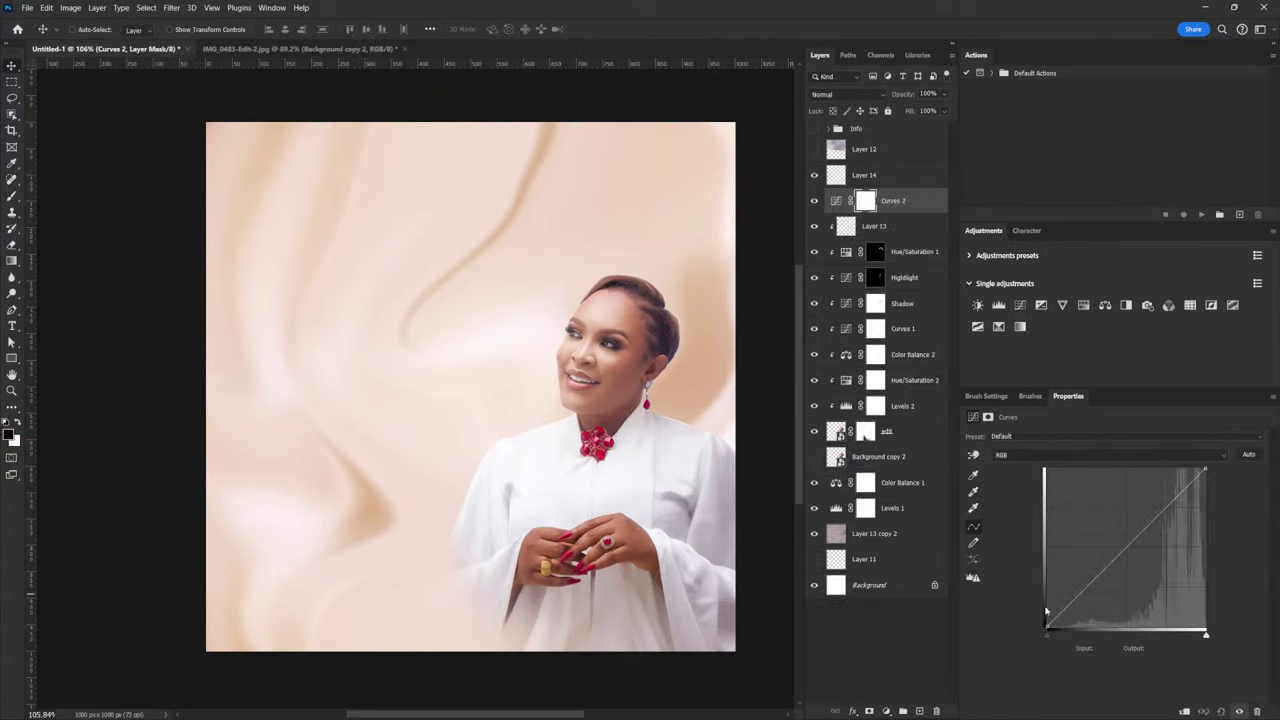
left_click(1184, 710)
left_click_drag(1127, 544, 1122, 515)
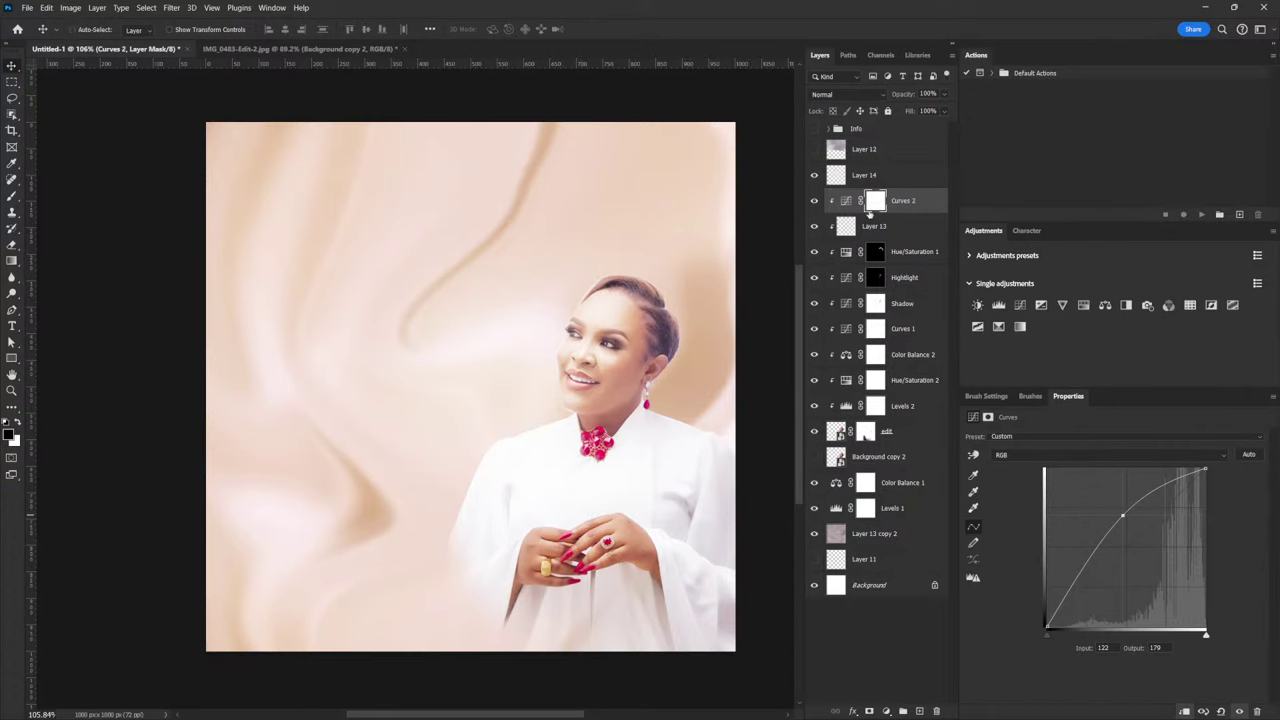
key("ctrl+i")
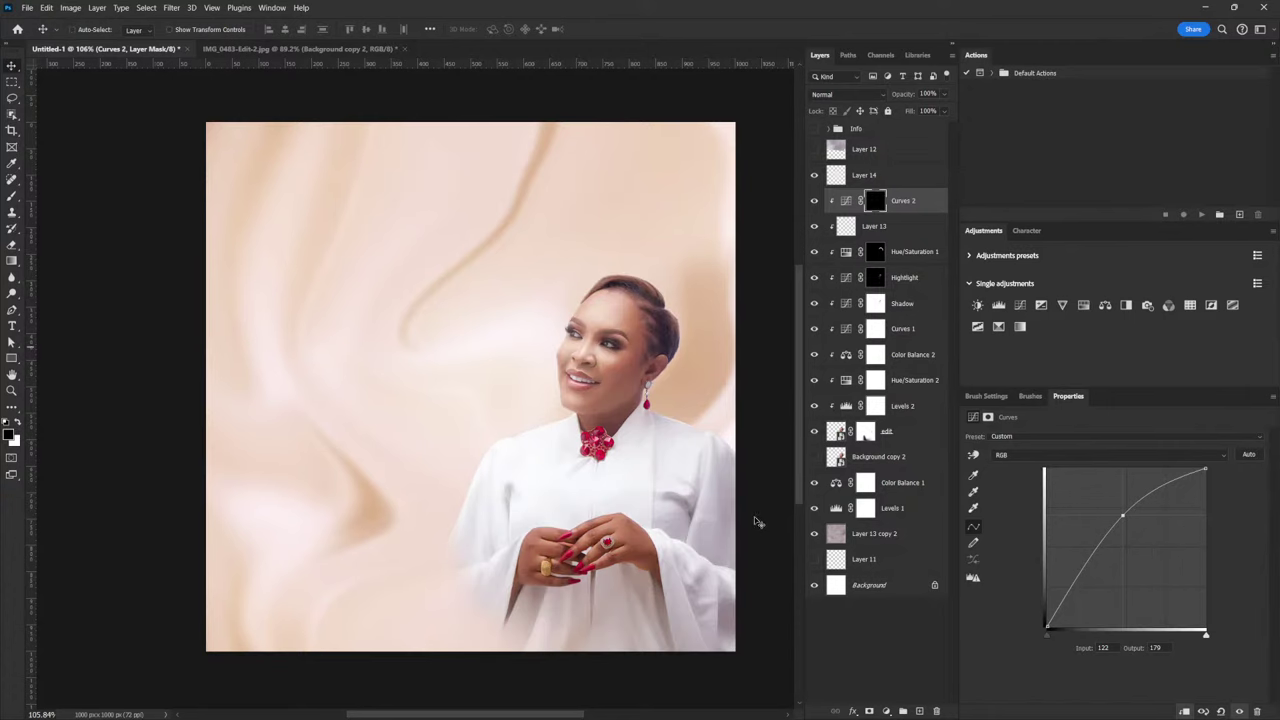
Paint white with a 200 px brush to reveal the brightening over the dress's lower right
key("b")
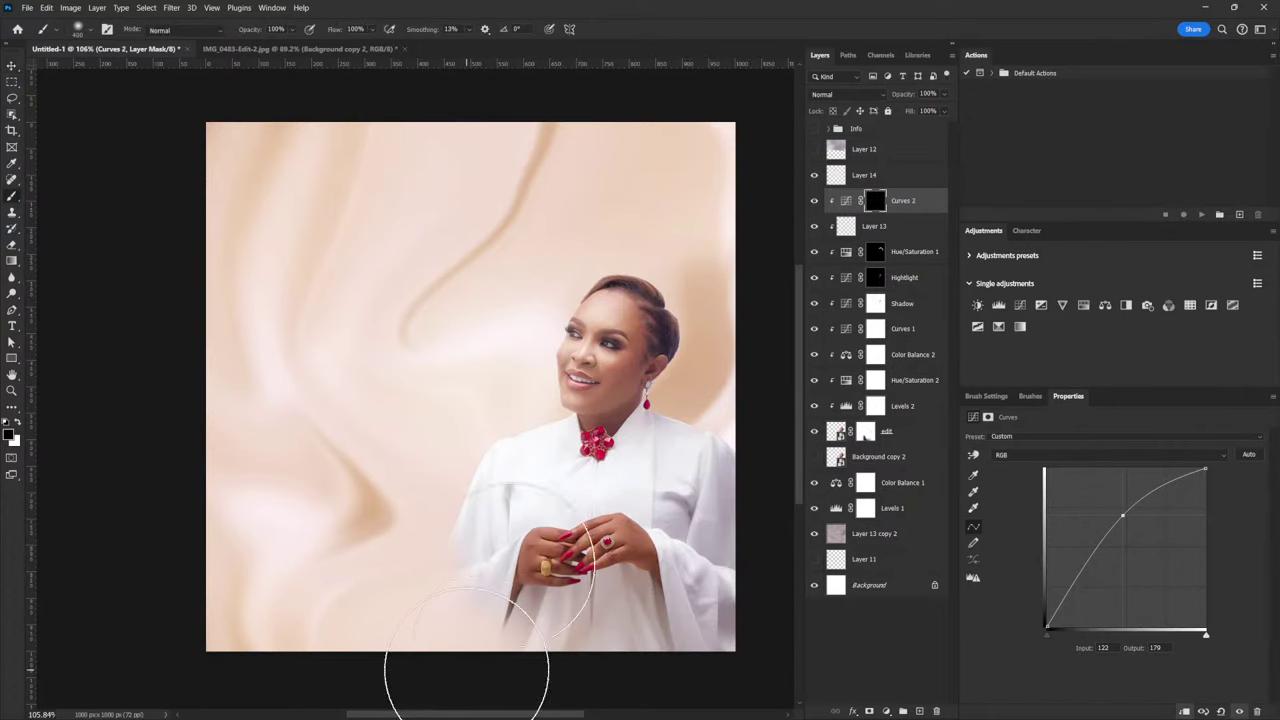
key("bracketleft")
key("bracketleft")
key("bracketleft")
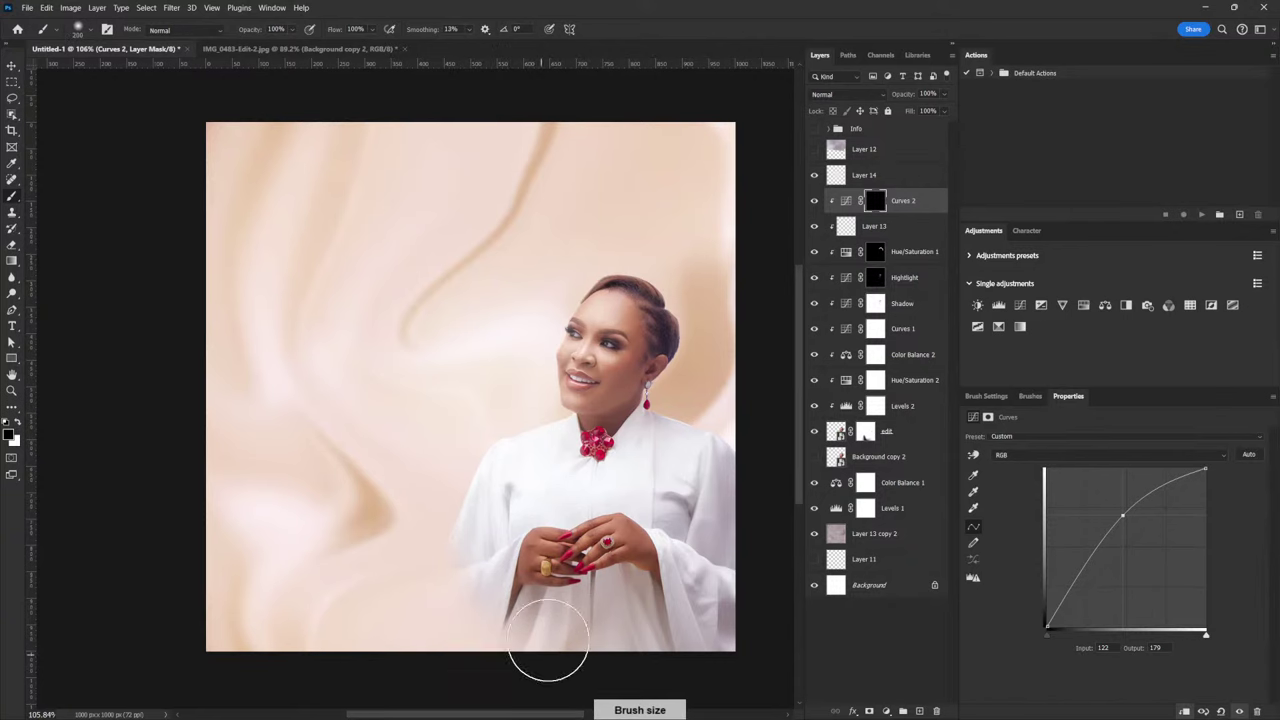
left_click(20, 422)
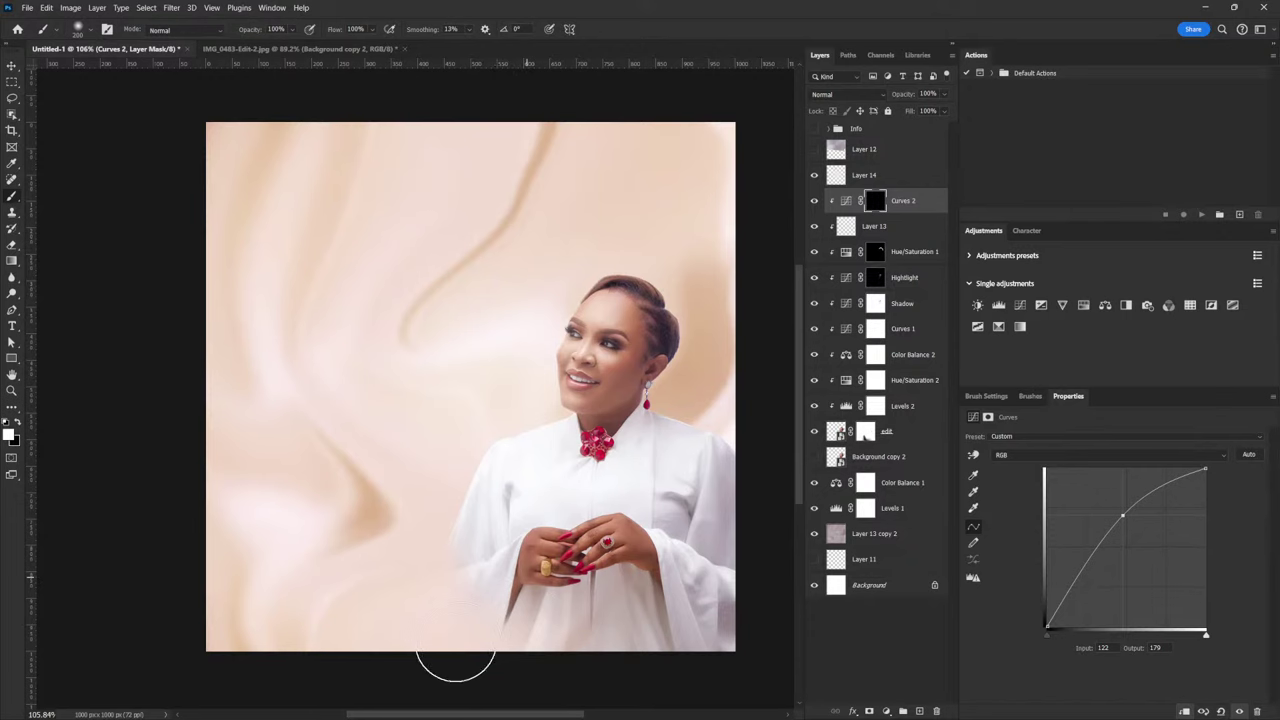
mouse_move(549, 651)
left_mouse_down()
mouse_move(593, 571)
mouse_move(613, 633)
mouse_move(668, 636)
mouse_move(703, 589)
mouse_move(694, 657)
left_mouse_up()
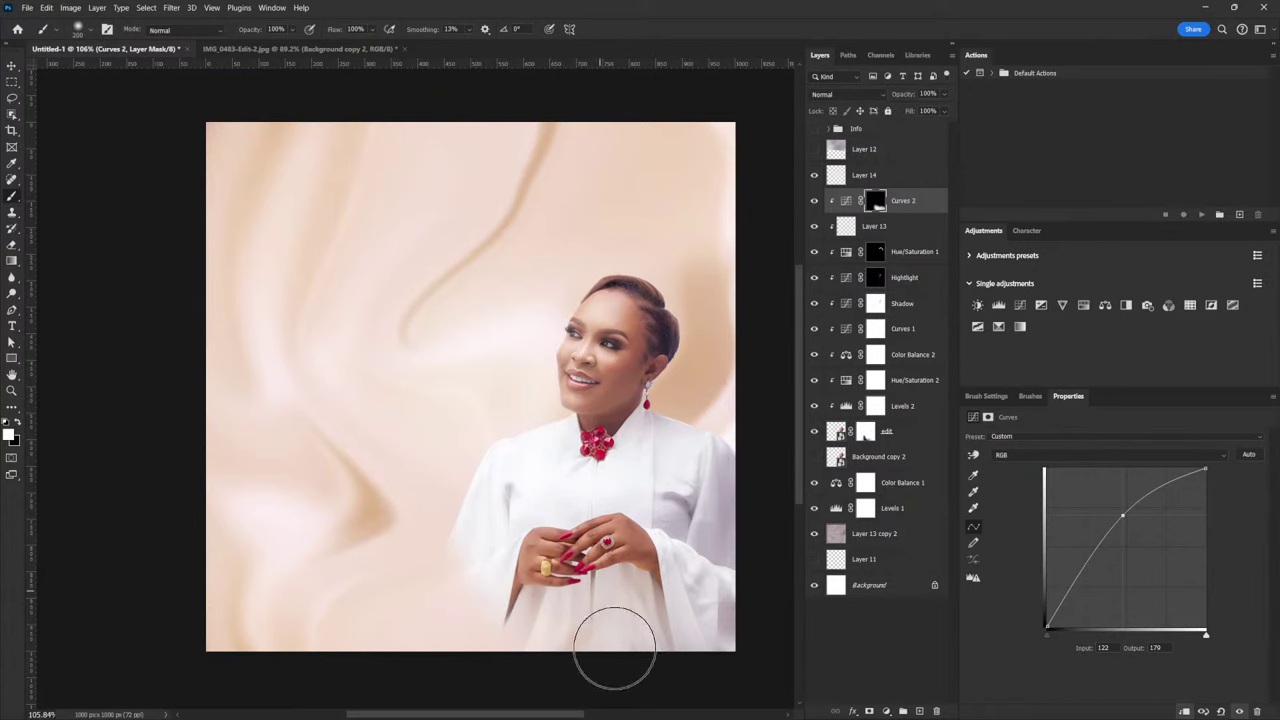
scroll(654, 476, "down", 2)
scroll(654, 476, "up", 1)
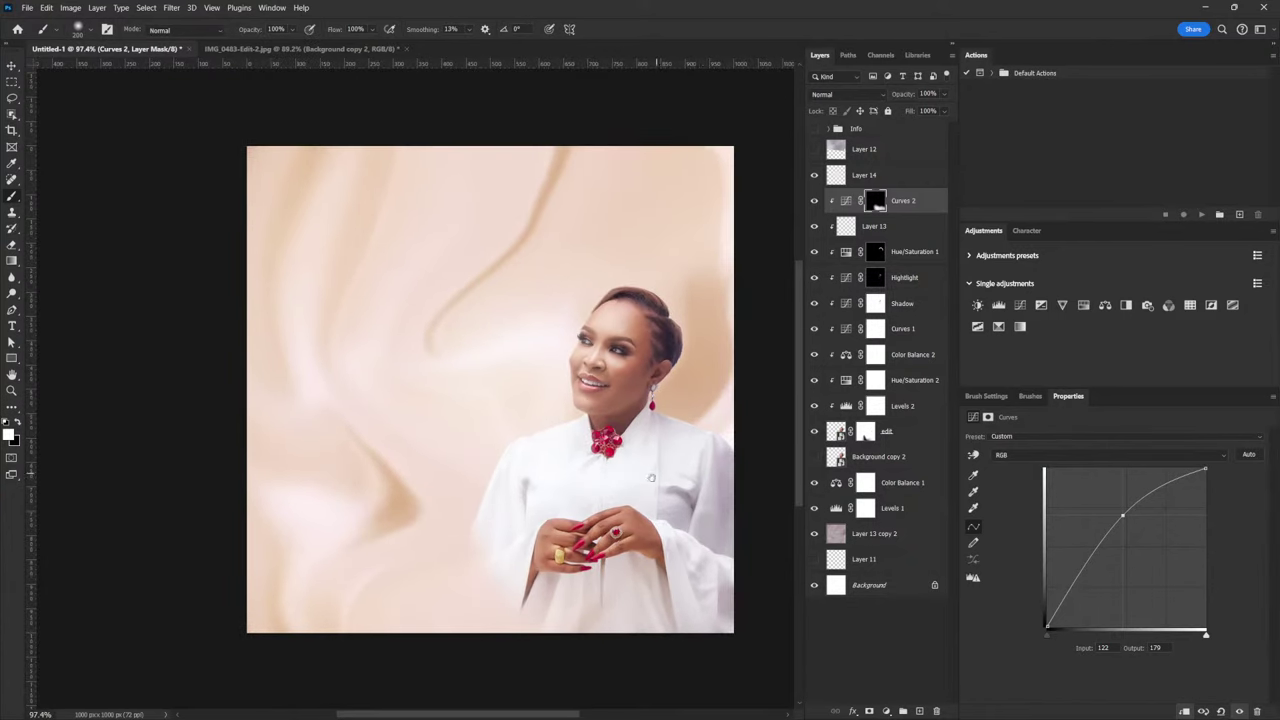
scroll(654, 476, "down", 2)
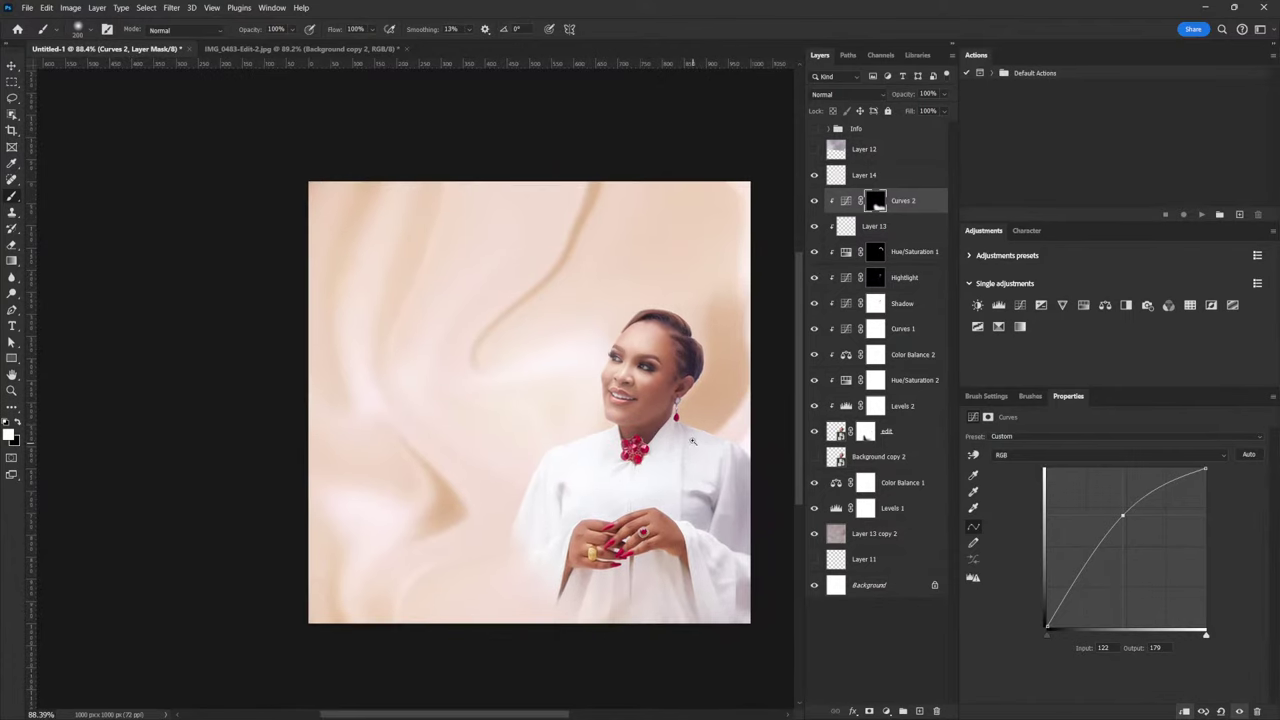
scroll(692, 440, "up", 2)
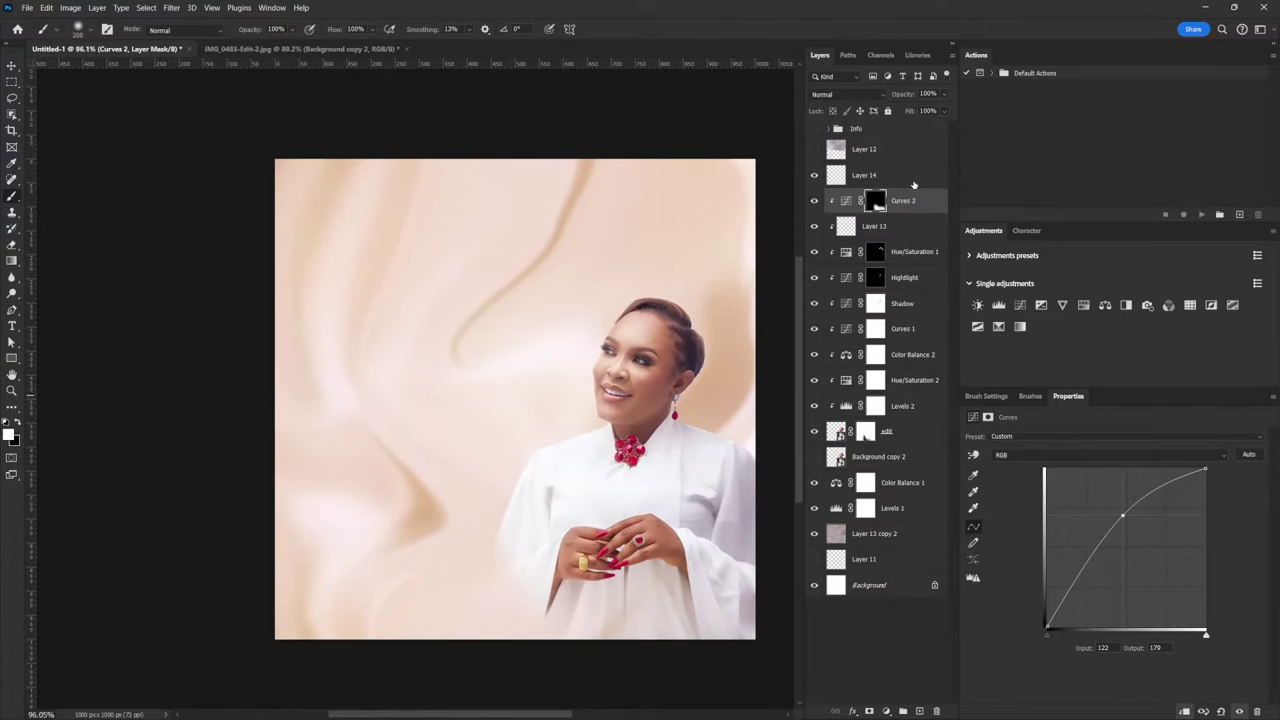
left_click(874, 536)
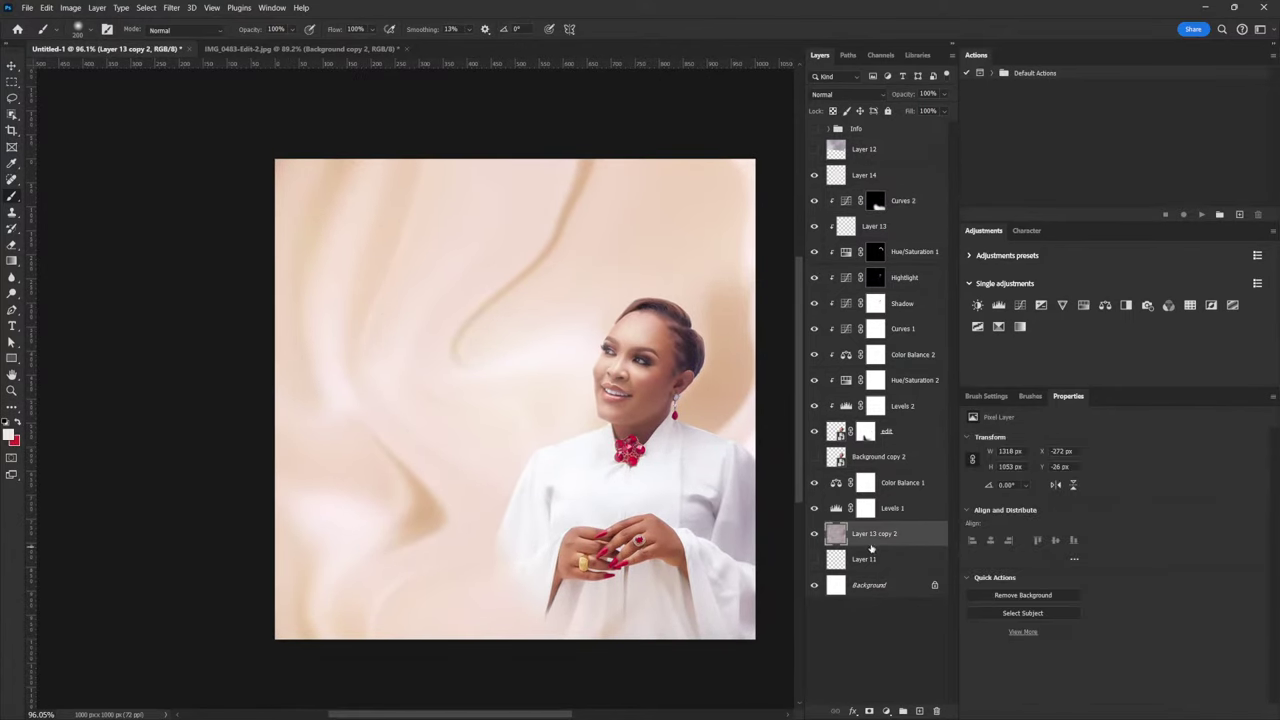
Free-transform Layer 13 copy 2 larger toward the upper and lower right, repositioning it
key("ctrl+t")
left_click_drag(146, 401, 149, 456)
left_click_drag(622, 404, 646, 404)
left_click_drag(724, 178, 760, 150)
left_click_drag(633, 458, 590, 432)
left_click_drag(642, 482, 700, 470)
left_click_drag(733, 663, 755, 690)
mouse_move(610, 607)
left_mouse_down()
mouse_move(652, 624)
mouse_move(638, 607)
mouse_move(620, 617)
left_mouse_up()
key("Return")
Stretch Layer 13 copy 2 taller upward and shift it up-left, ending near 122% scale
key("b")
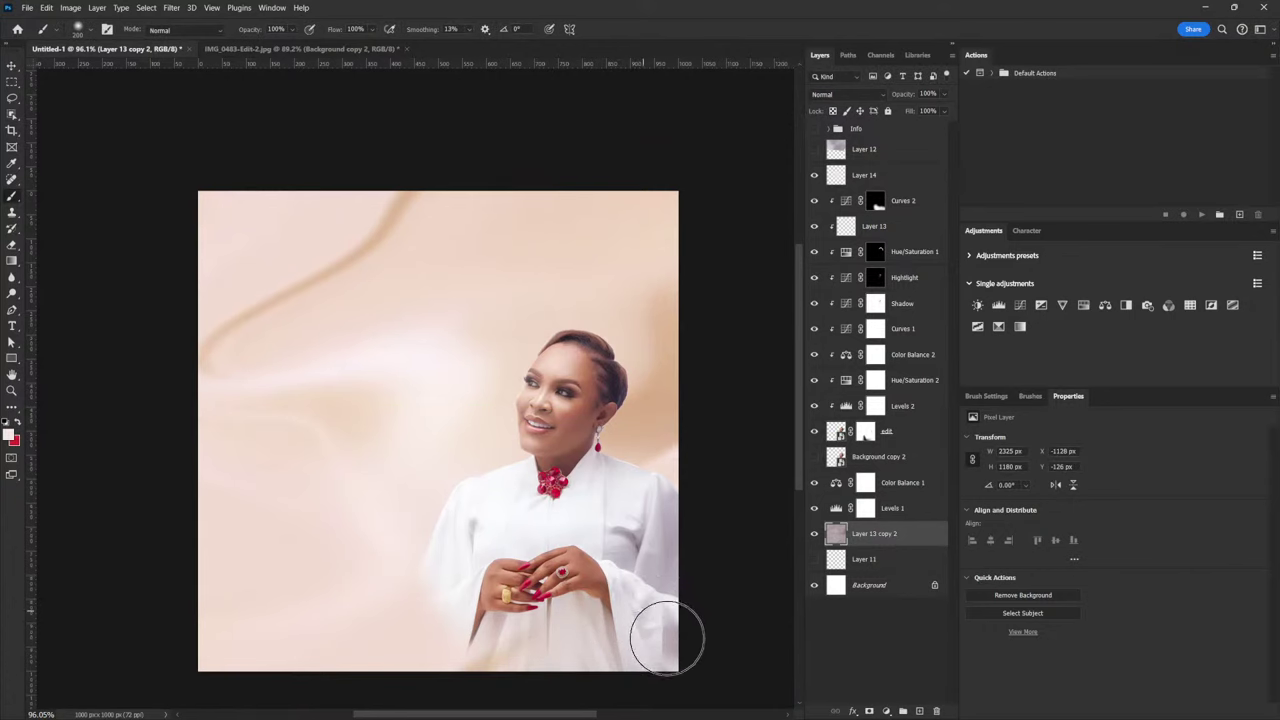
scroll(668, 546, "down", 2)
scroll(659, 558, "down", 2)
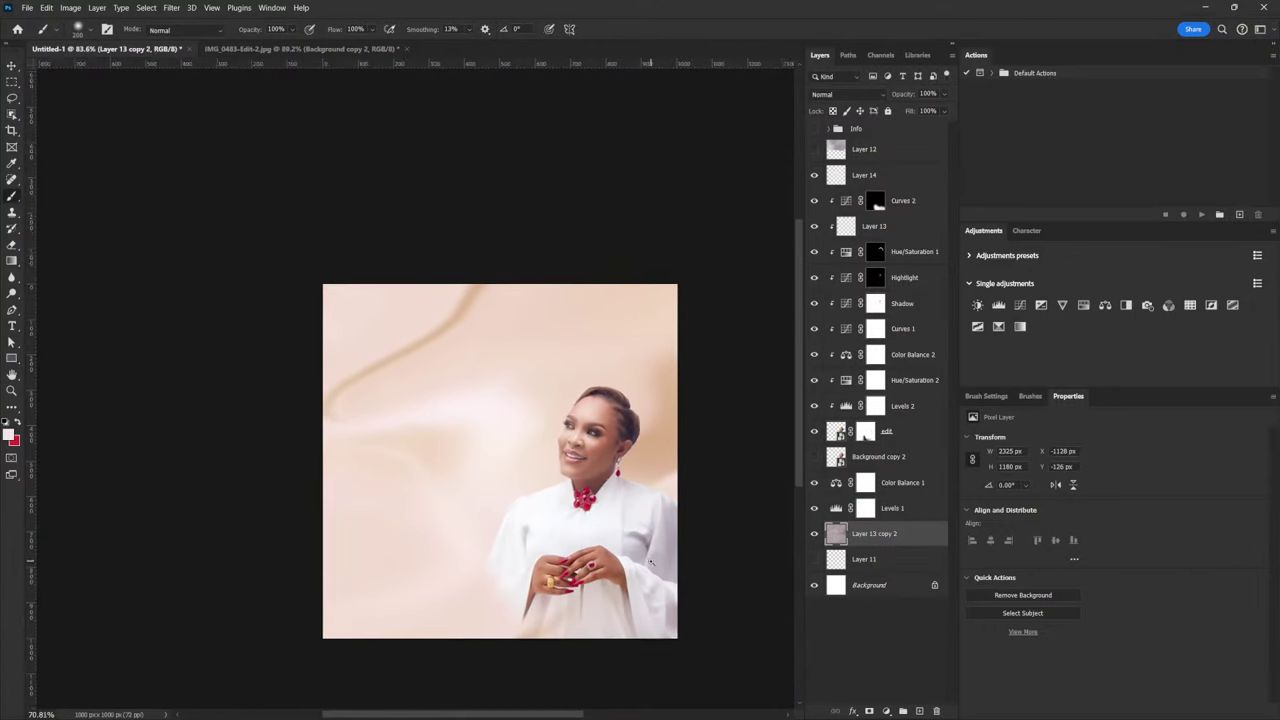
key("ctrl+t")
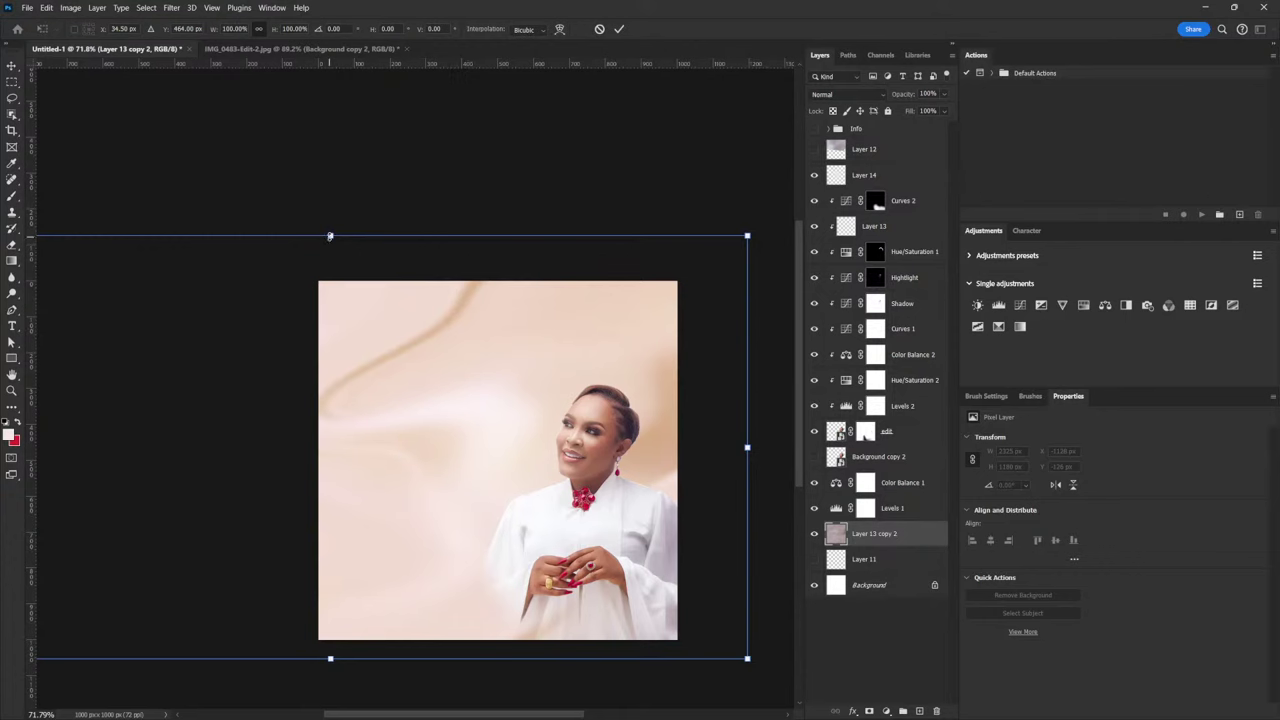
left_click_drag(330, 235, 331, 140)
mouse_move(700, 586)
left_mouse_down()
mouse_move(711, 592)
mouse_move(714, 564)
mouse_move(590, 618)
mouse_move(654, 617)
left_mouse_up()
key("Return")
key("b")
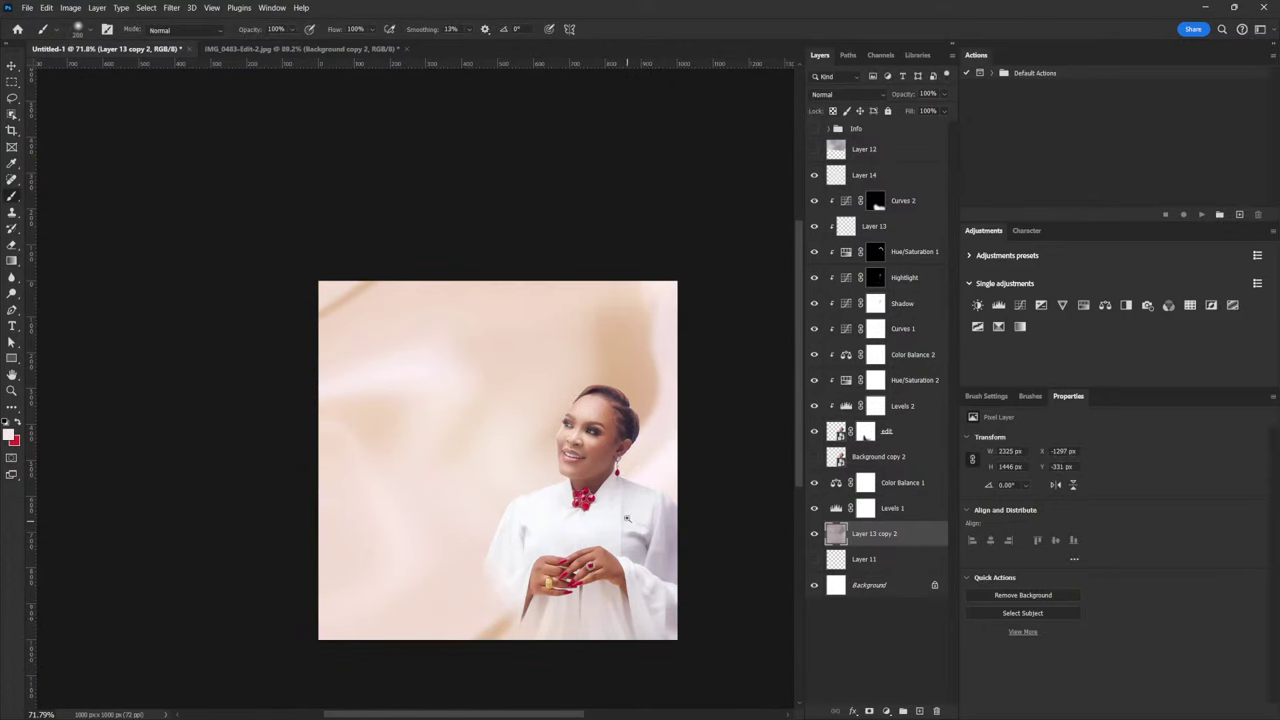
mouse_move(627, 517)
left_mouse_down()
mouse_move(665, 518)
mouse_move(651, 523)
left_mouse_up()
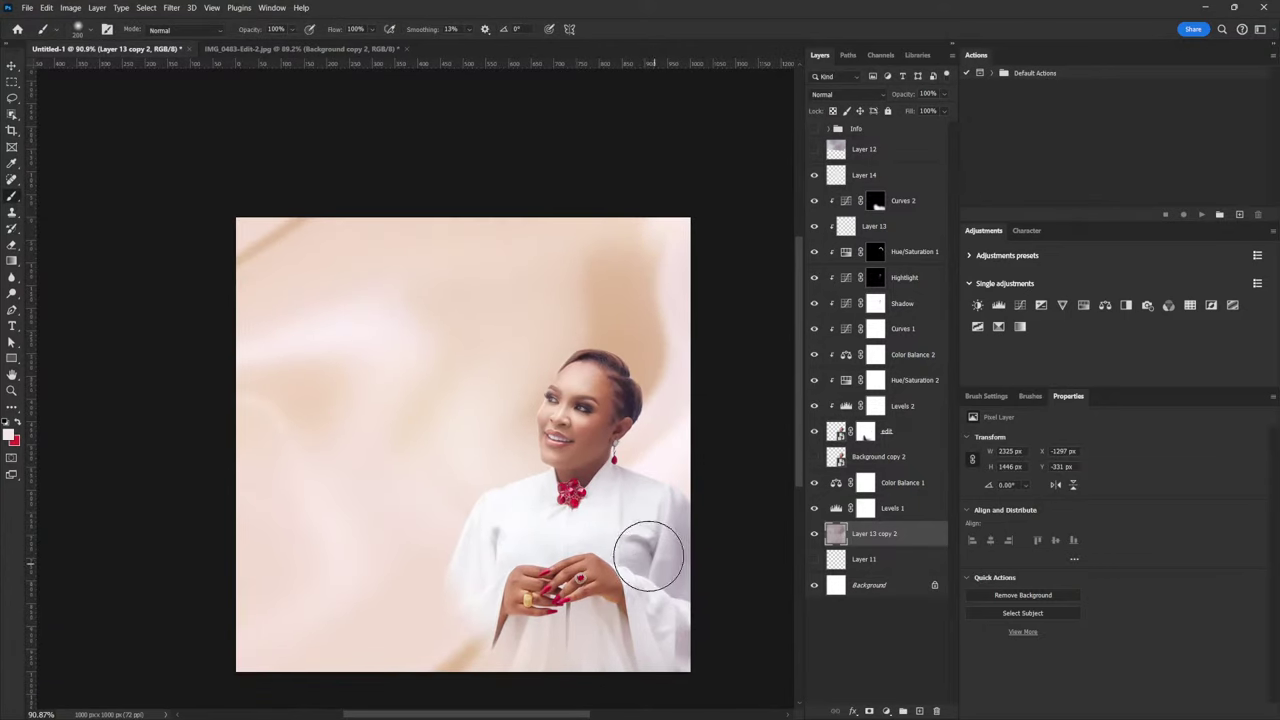
key("v")
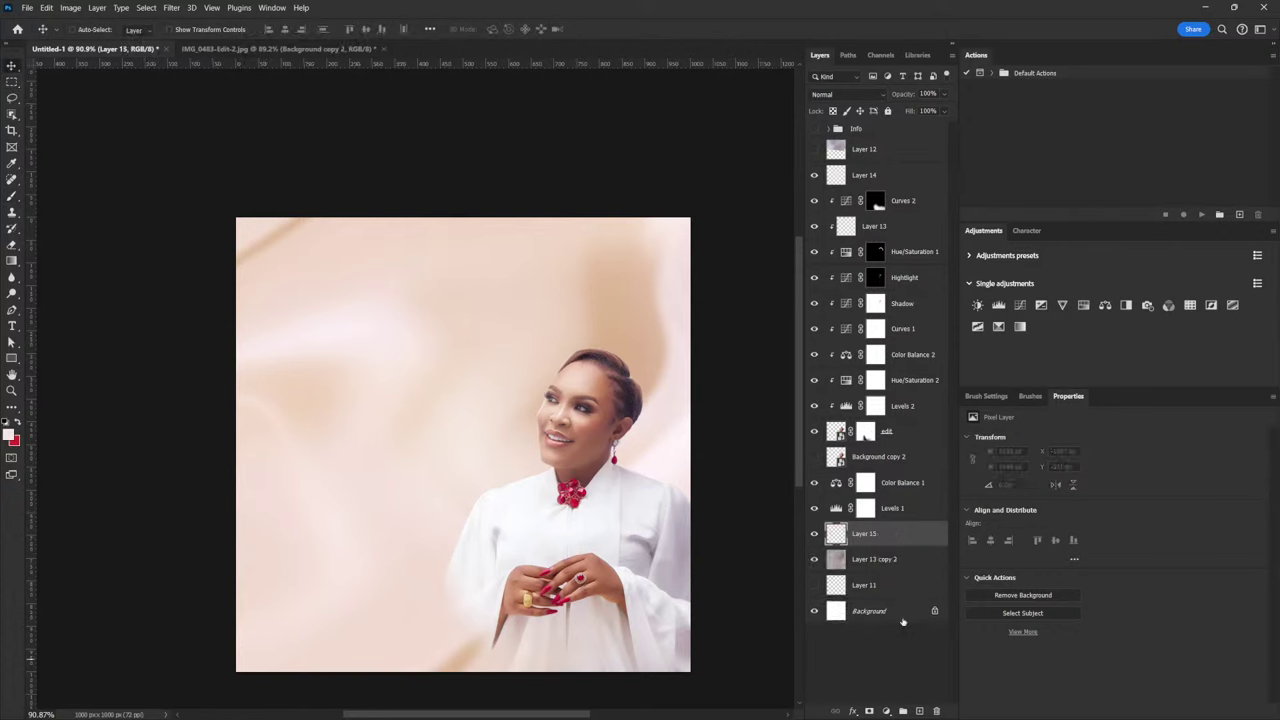
Add Layer 15 above Color Balance 1 and scale its content taller, wider and larger
key("alt+bracketright")
key("alt+bracketright")
left_click(919, 710)
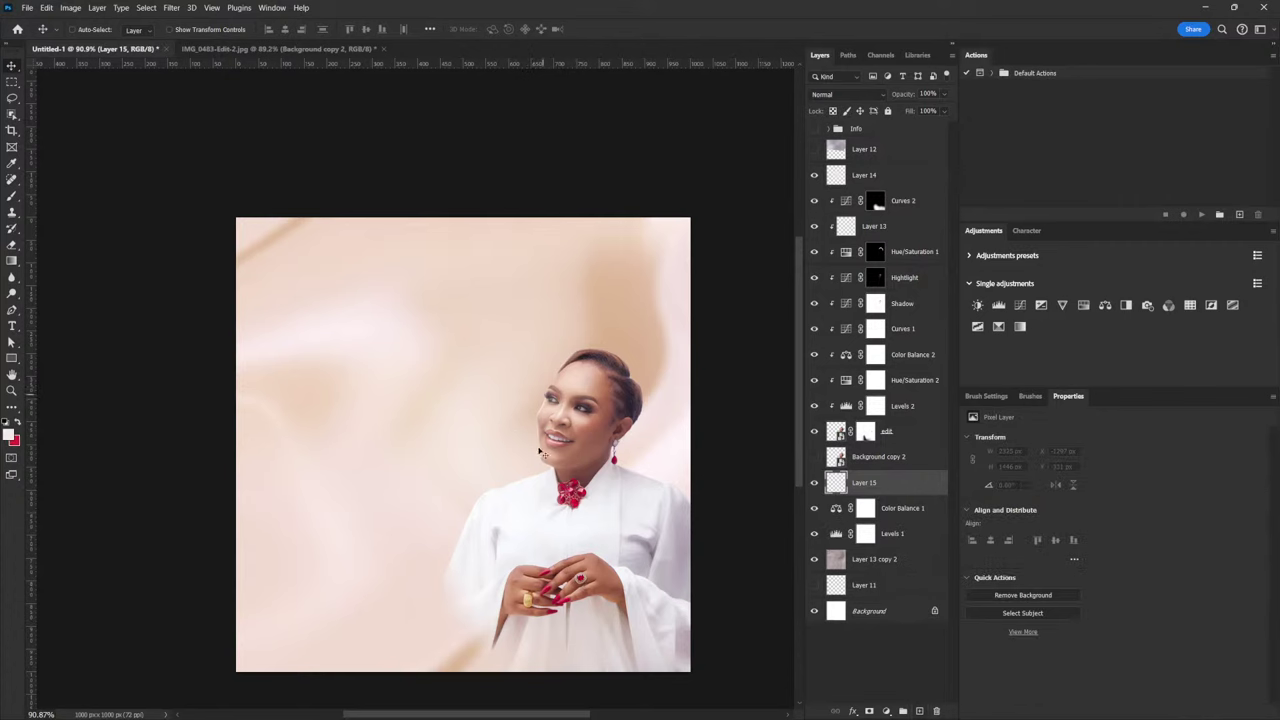
key("b")
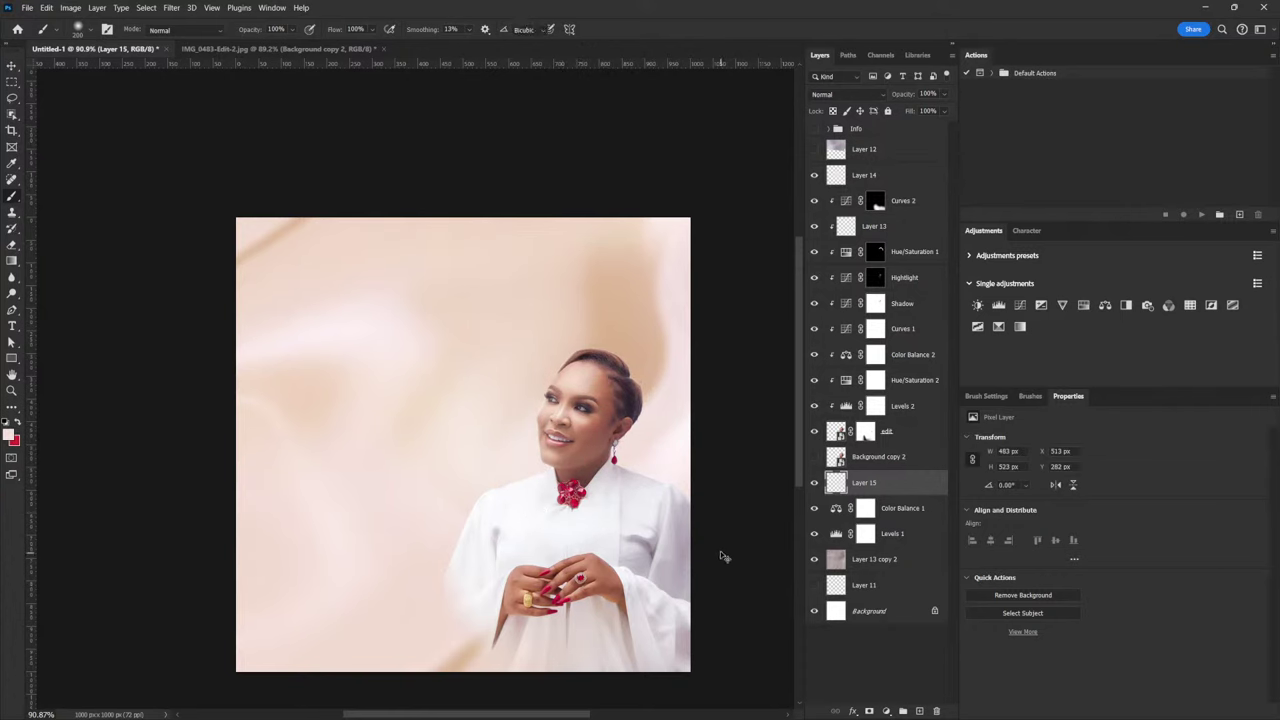
key("ctrl+t")
left_click_drag(579, 348, 579, 304)
left_click_drag(469, 449, 451, 449)
left_click_drag(688, 582, 709, 636)
left_click_drag(662, 552, 662, 587)
left_click_drag(708, 286, 731, 267)
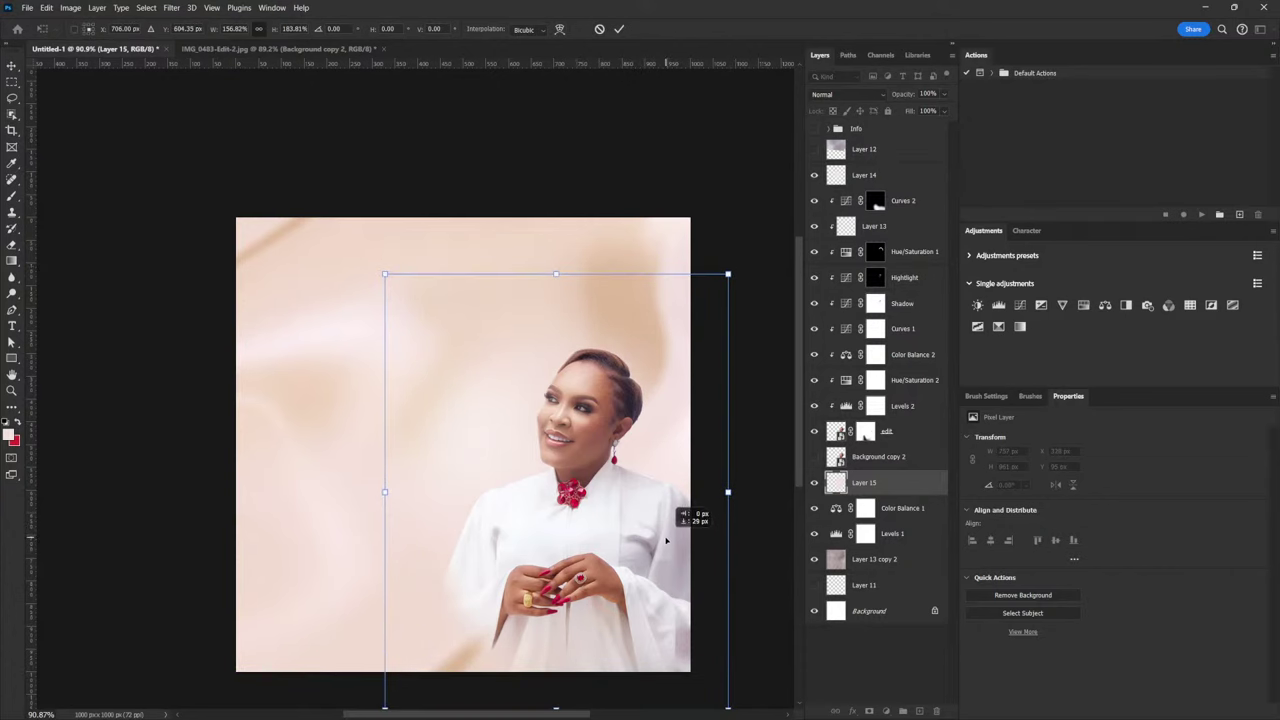
key("Return")
key("b")
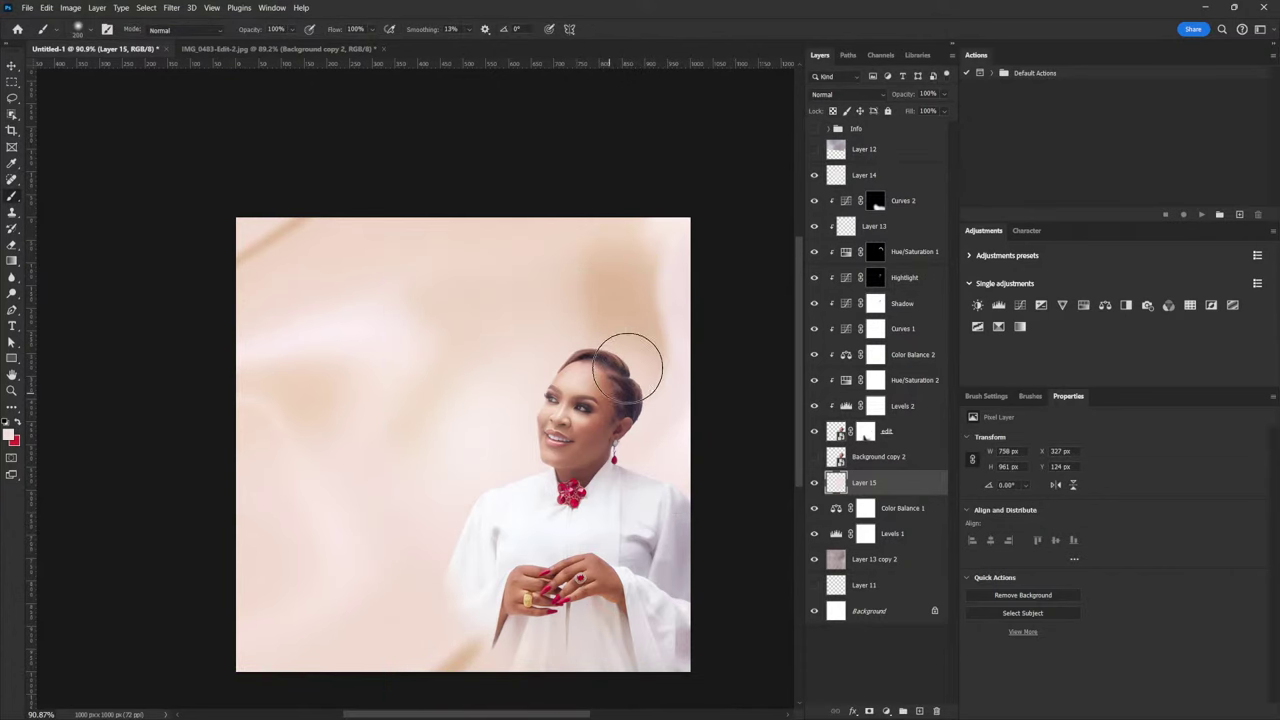
Enlarge Layer 15 slightly to about 107% (808 × 1025 px) and nudge it down
key("ctrl+t")
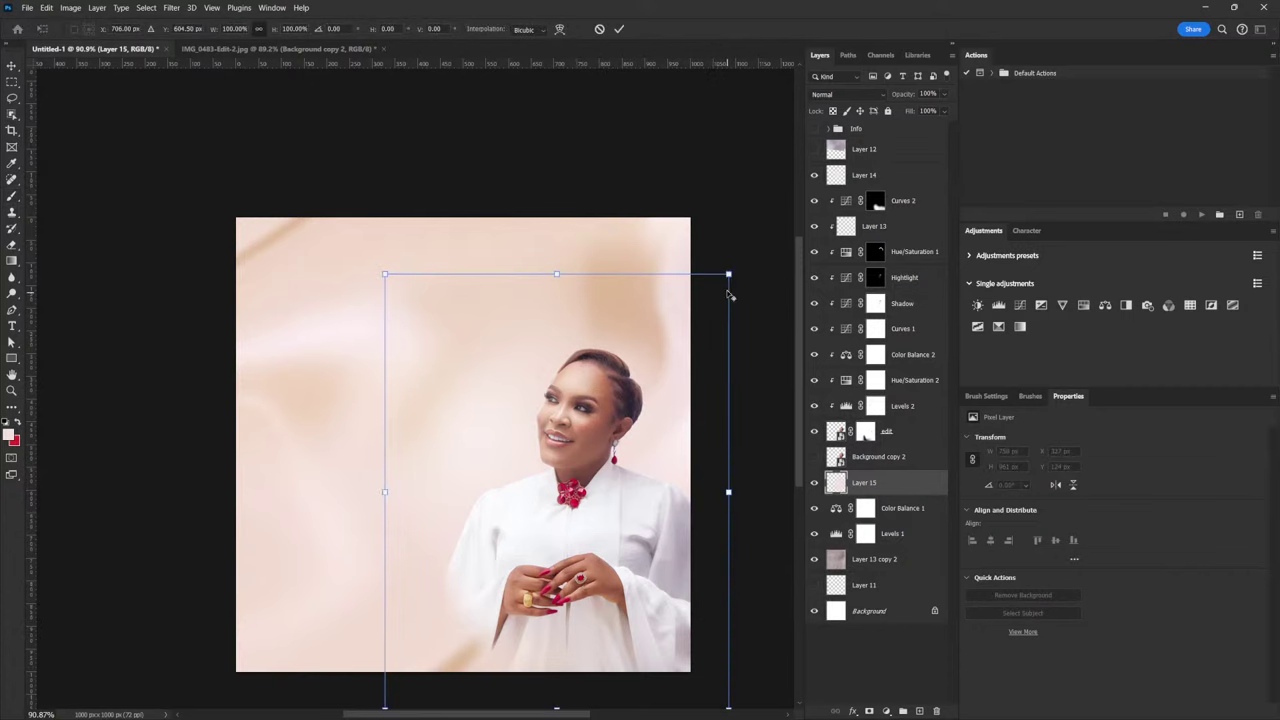
left_click_drag(729, 273, 740, 251)
left_click_drag(675, 522, 675, 541)
key("Return")
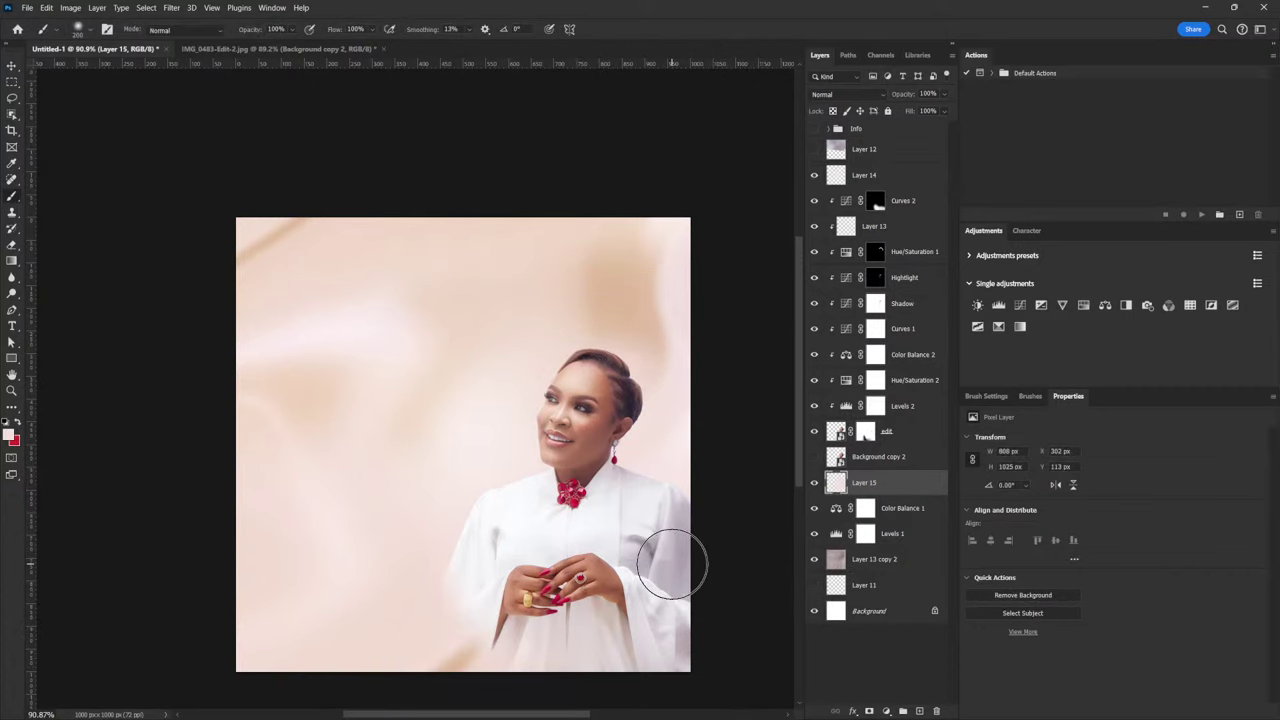
key("v")
mouse_move(667, 482)
left_mouse_down()
mouse_move(677, 494)
mouse_move(650, 478)
left_mouse_up()
scroll(612, 474, "up", 2)
scroll(612, 474, "down", 2)
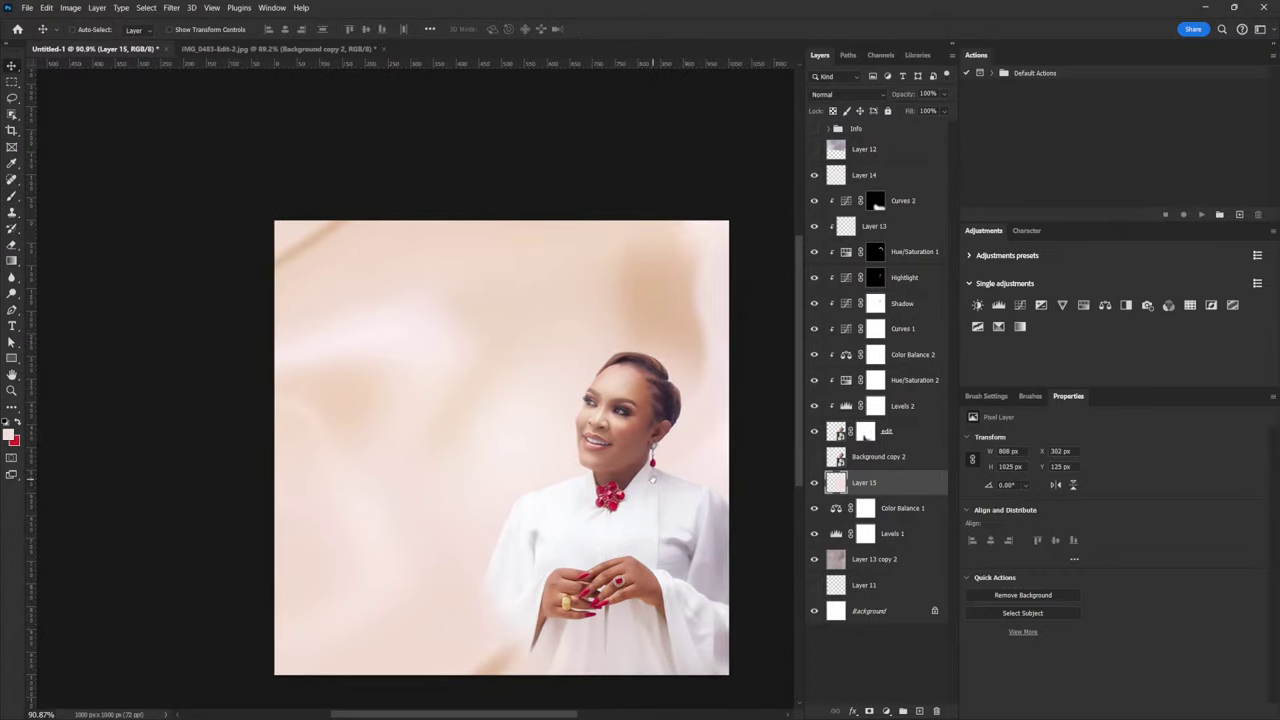
scroll(679, 527, "down", 1)
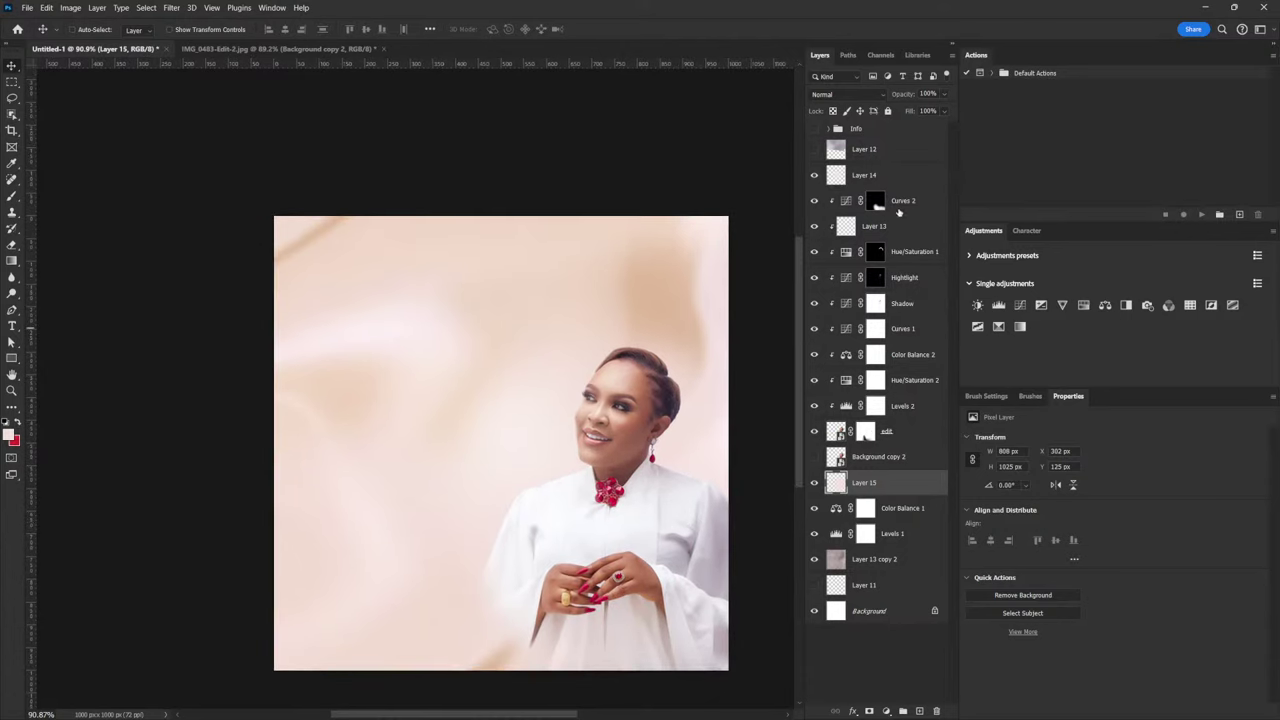
left_click(913, 202)
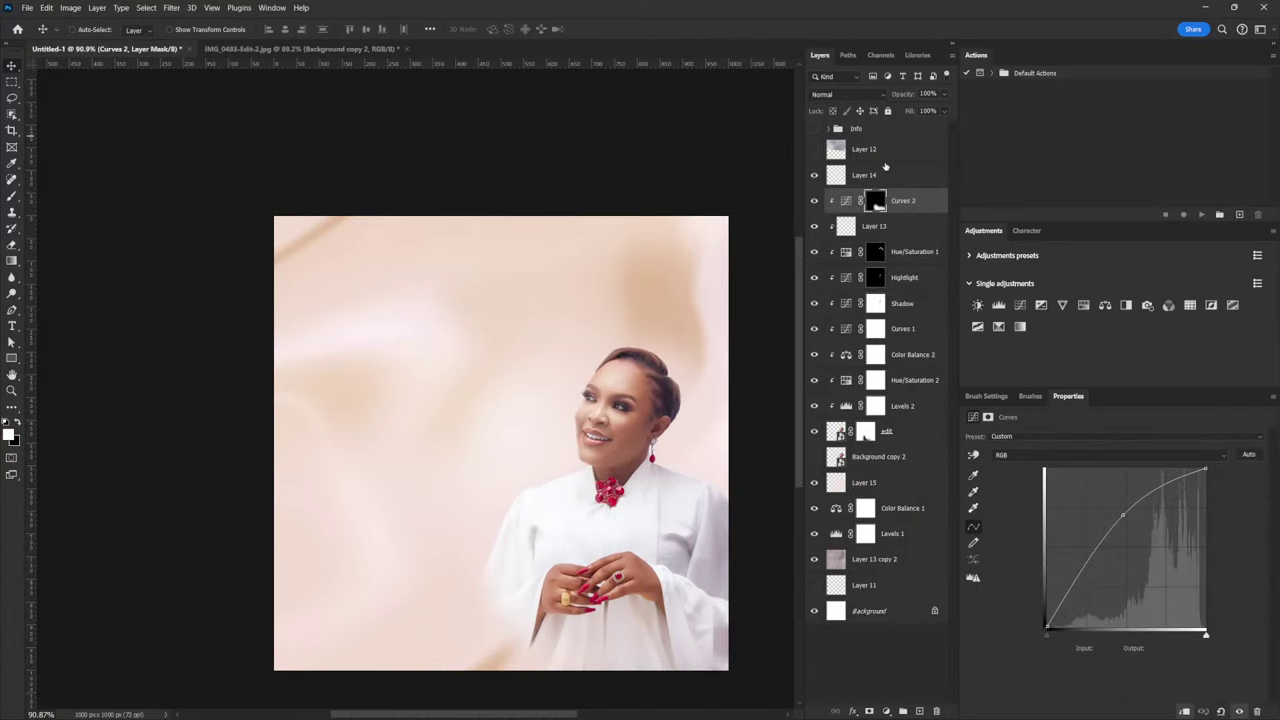
Add a Curves layer above Layer 14 named 'Vignette' and pull its curve down to darken
left_click(885, 175)
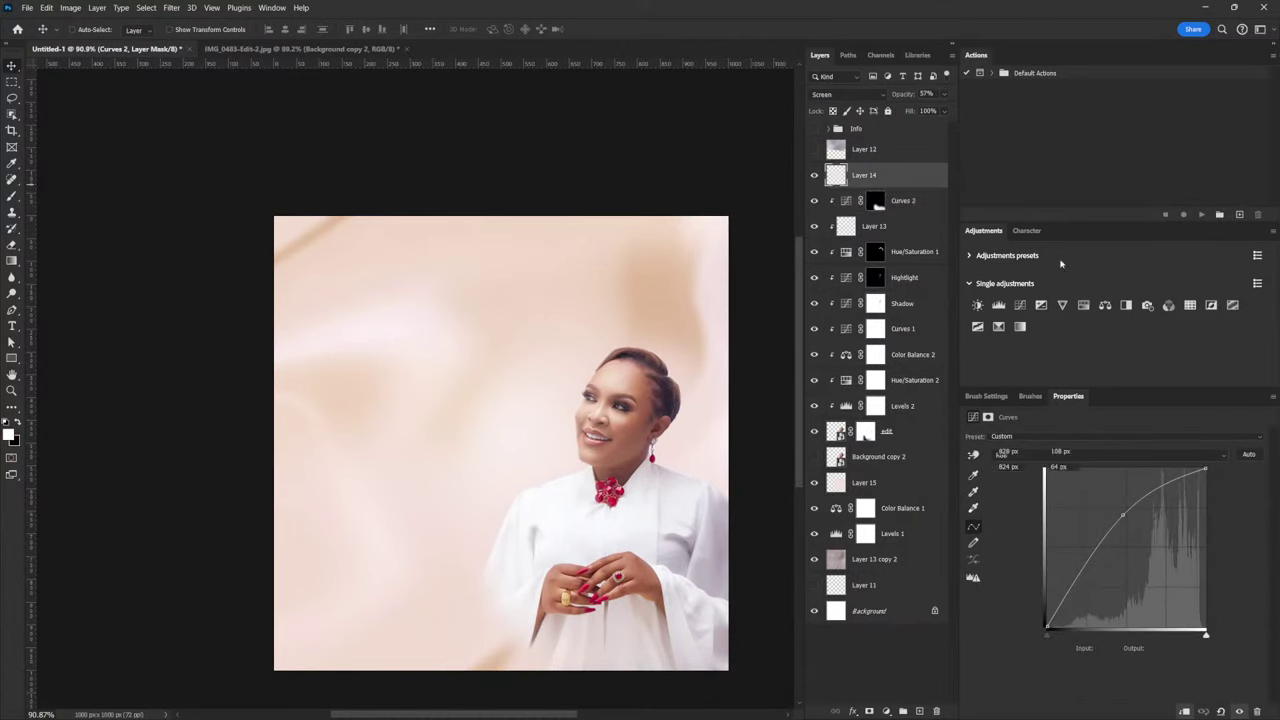
left_click(1020, 306)
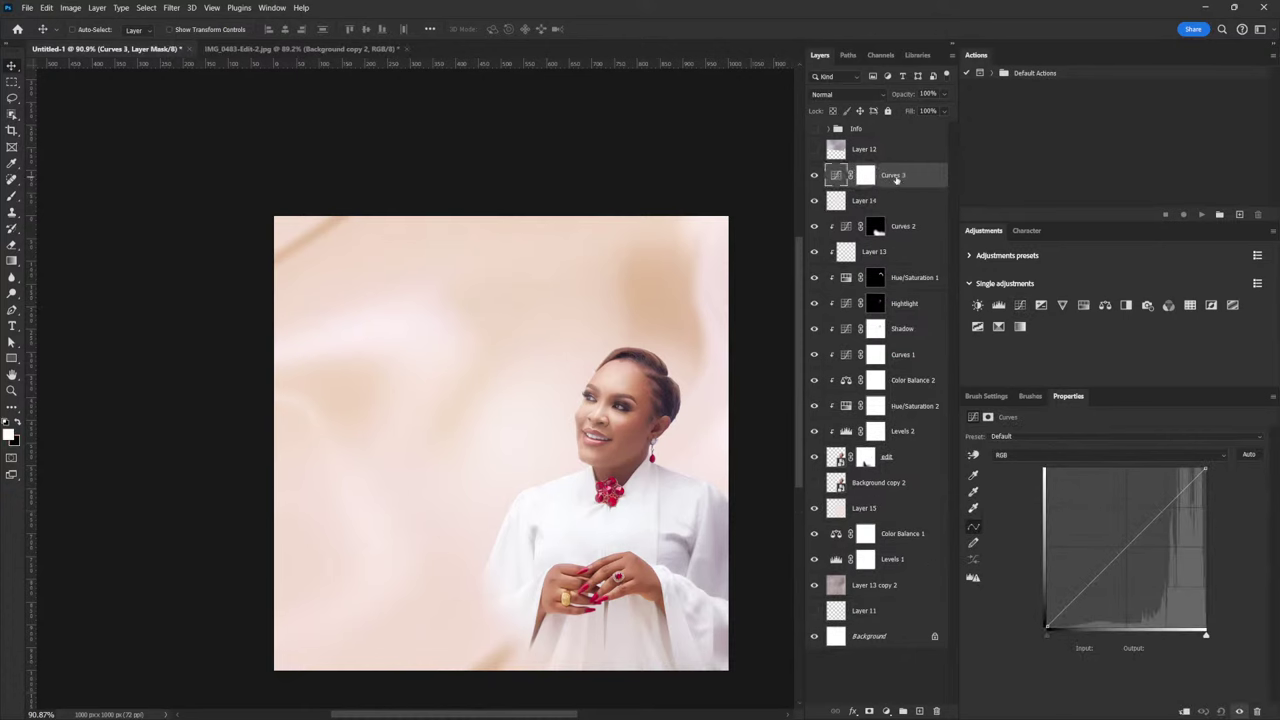
double_click(893, 175)
type("Vignette")
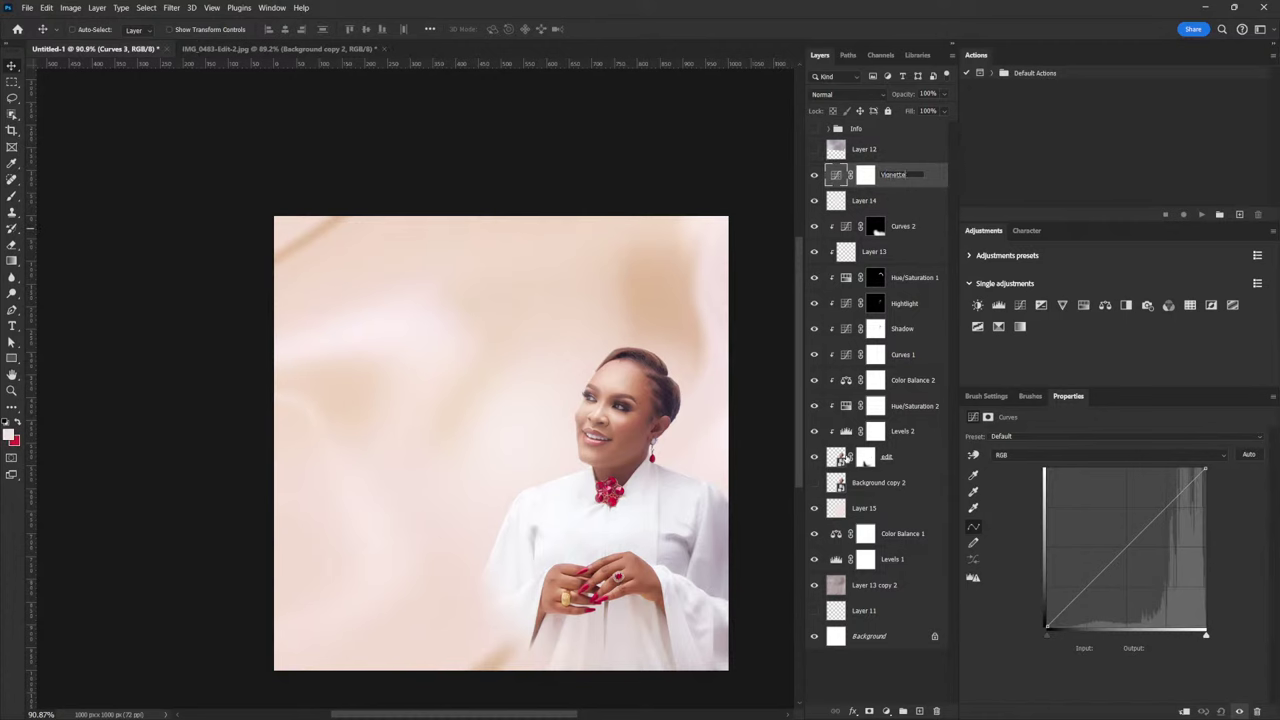
key("Return")
left_click_drag(1120, 552, 1133, 598)
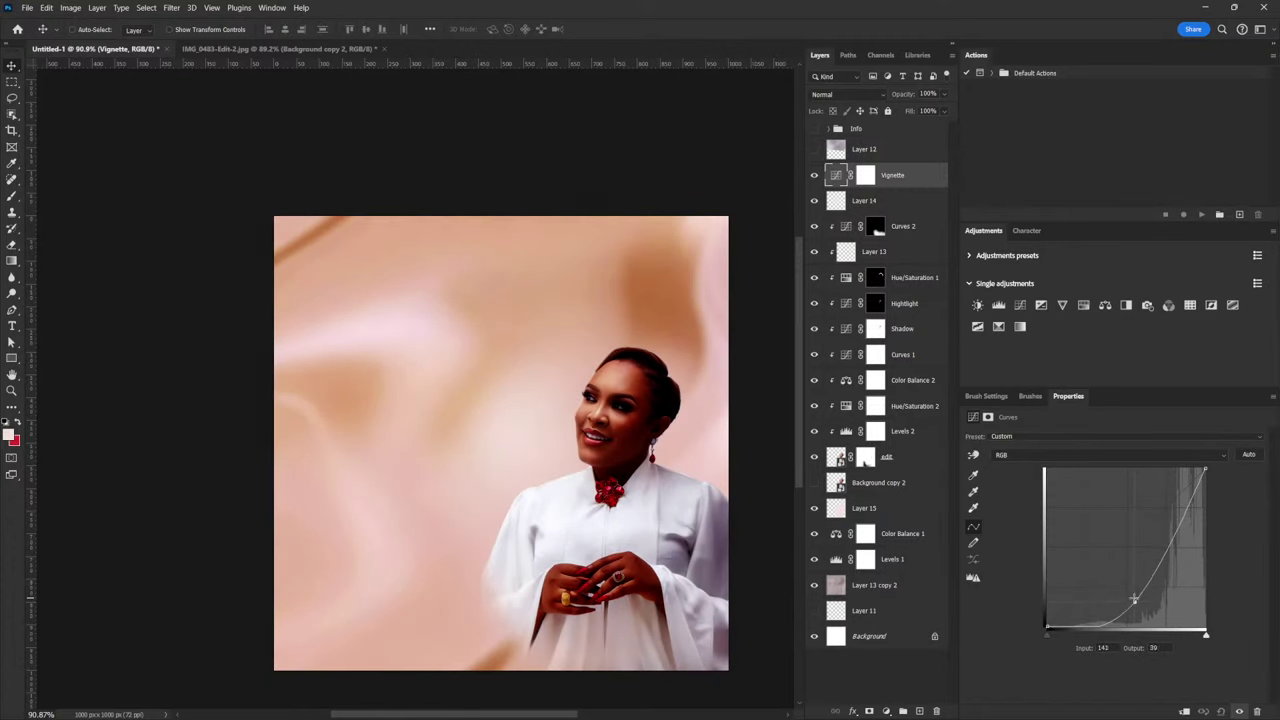
Set Vignette to Luminosity blending, deepen its curve, and invert its mask to black
left_click(845, 94)
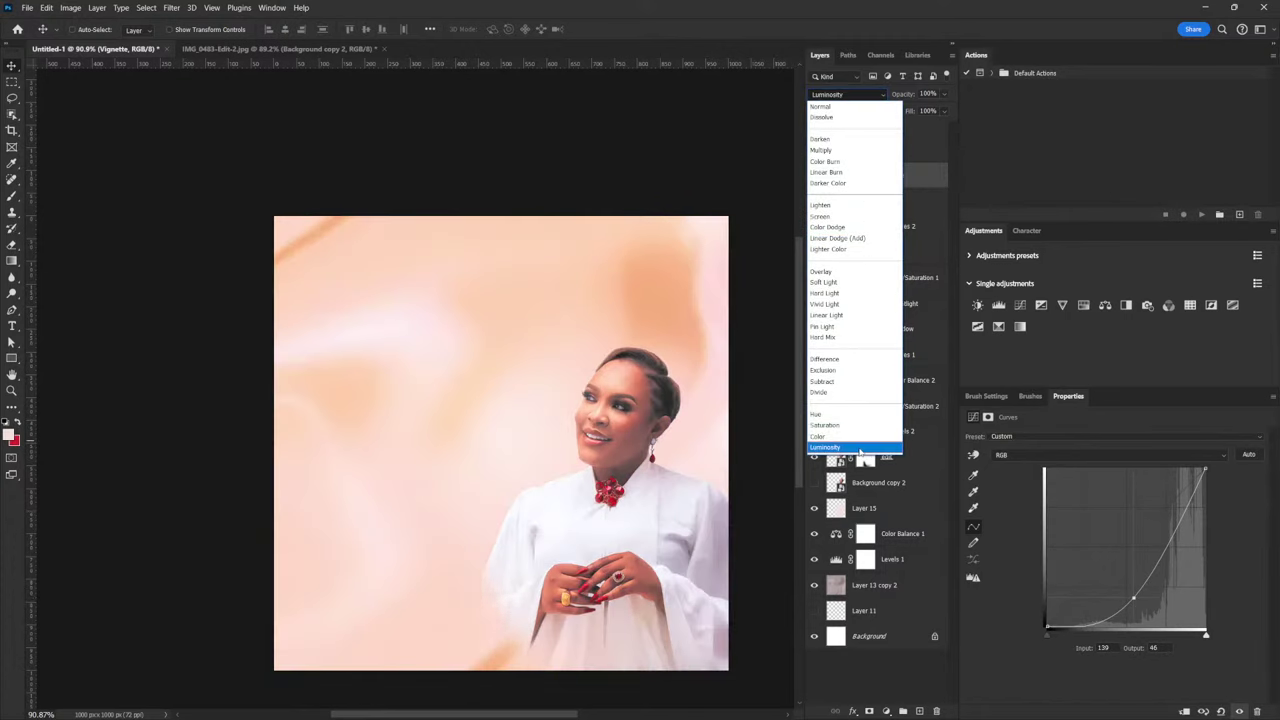
key("Escape")
left_click(865, 457)
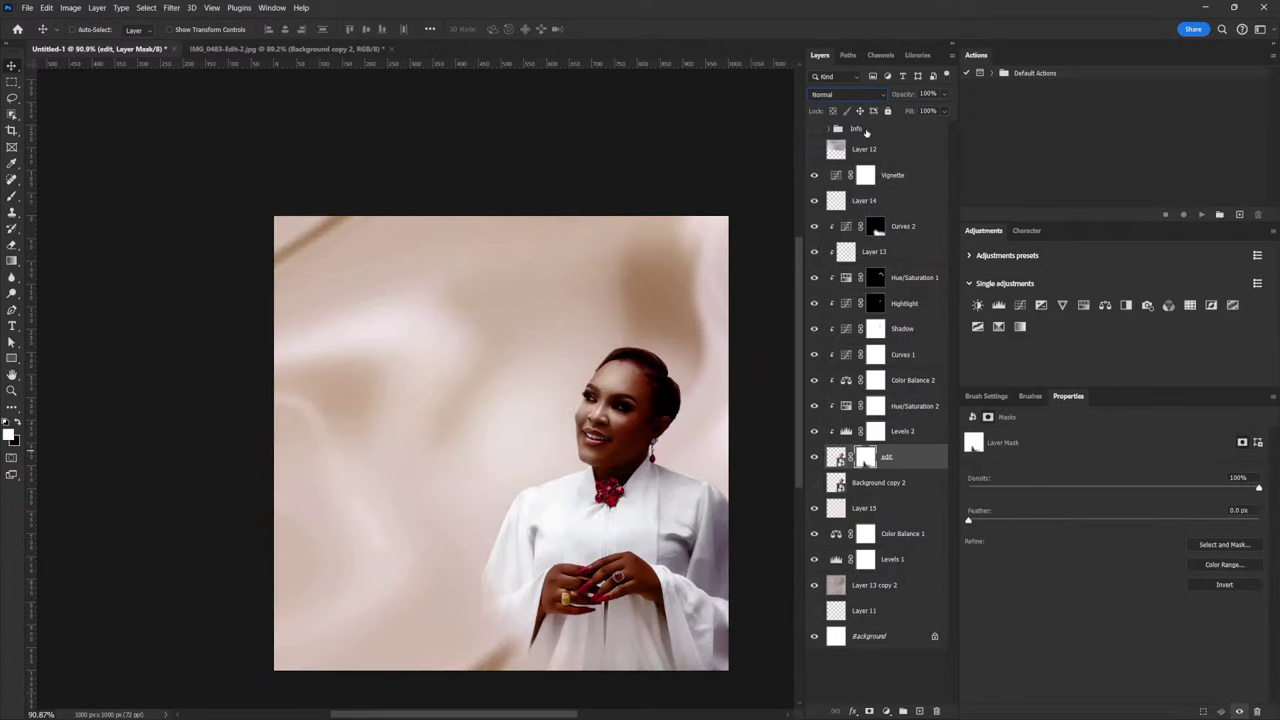
left_click(943, 459)
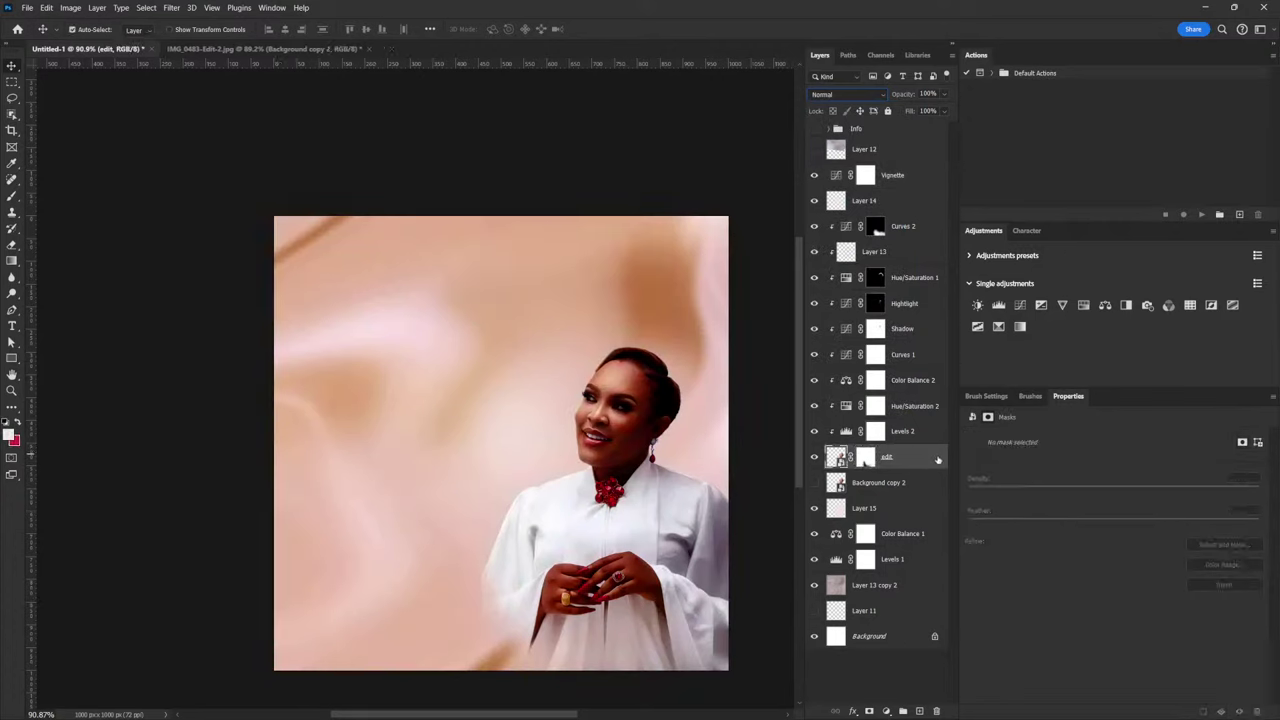
left_click(836, 176)
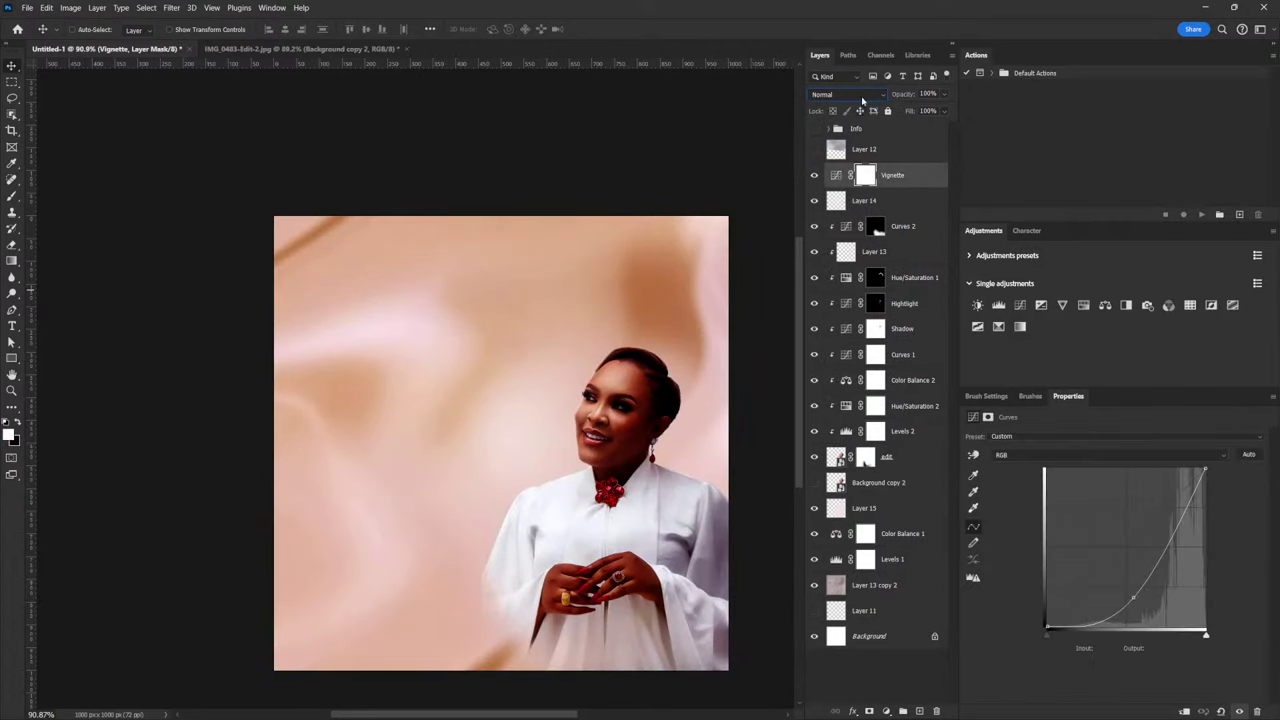
left_click(862, 96)
left_click(825, 447)
left_click_drag(1131, 600, 1159, 584)
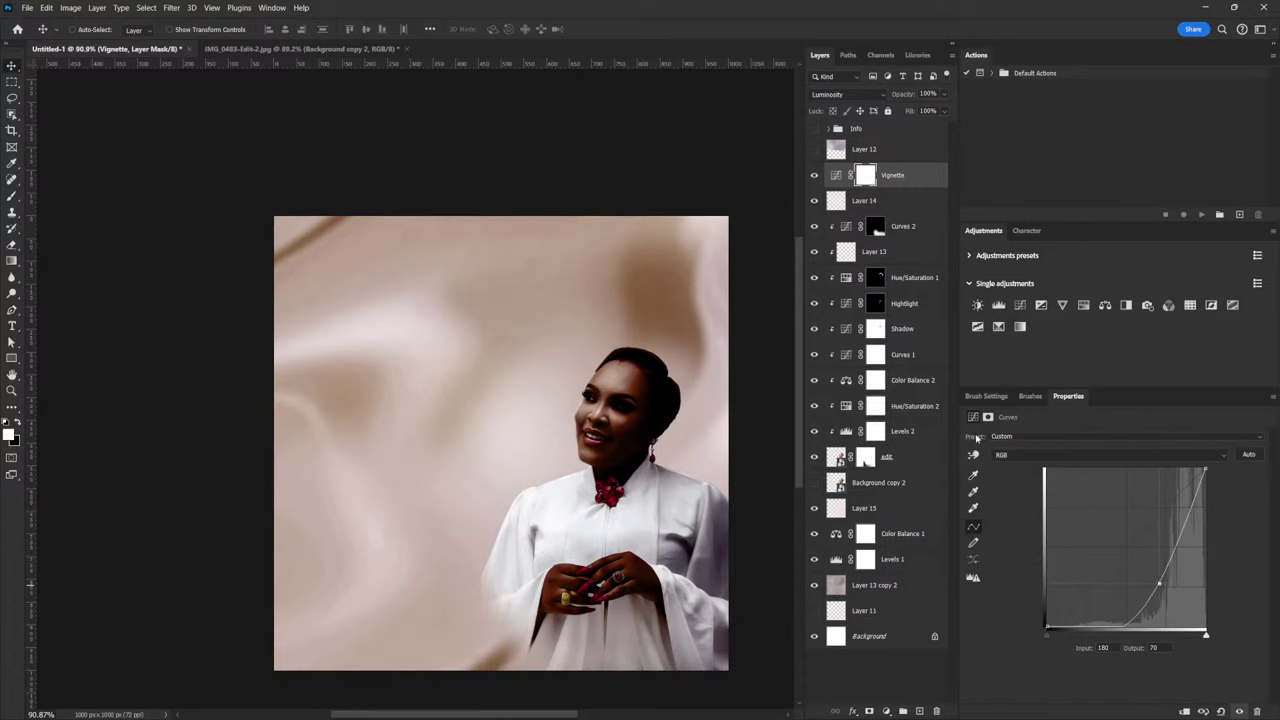
key("ctrl+i")
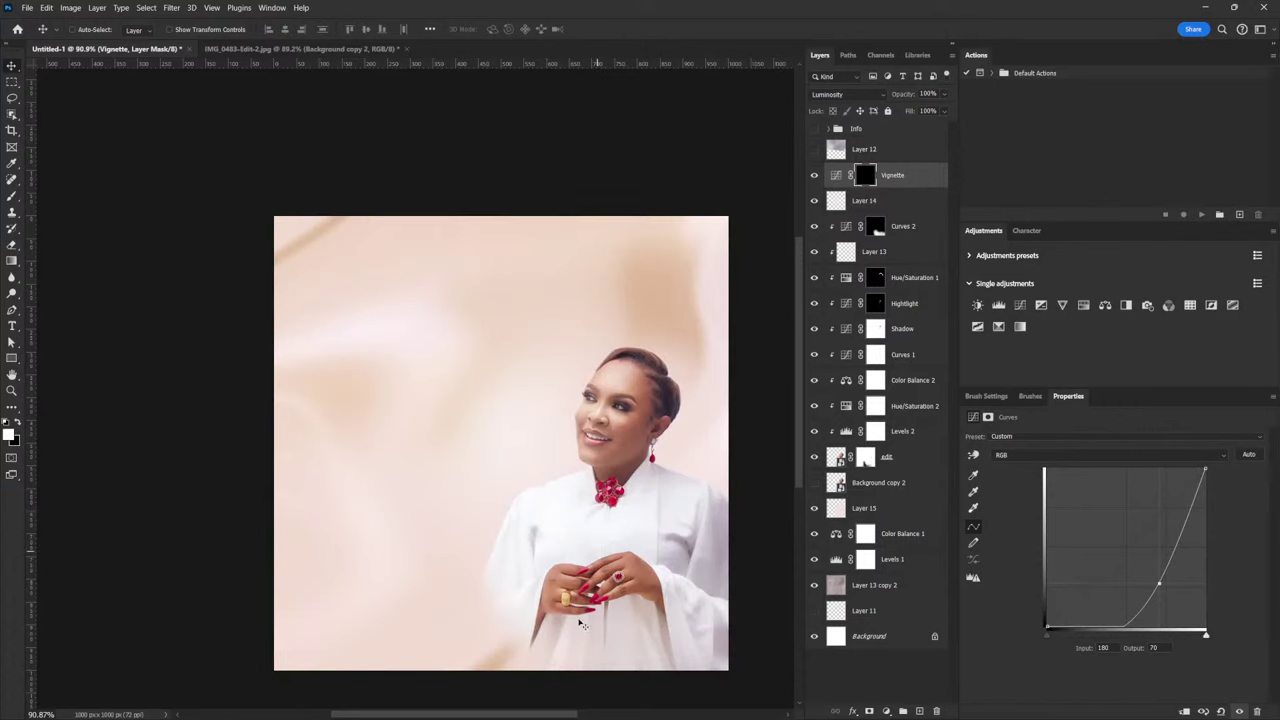
With an enlarged white brush, paint the Vignette darkening back in along the canvas edges
key("b")
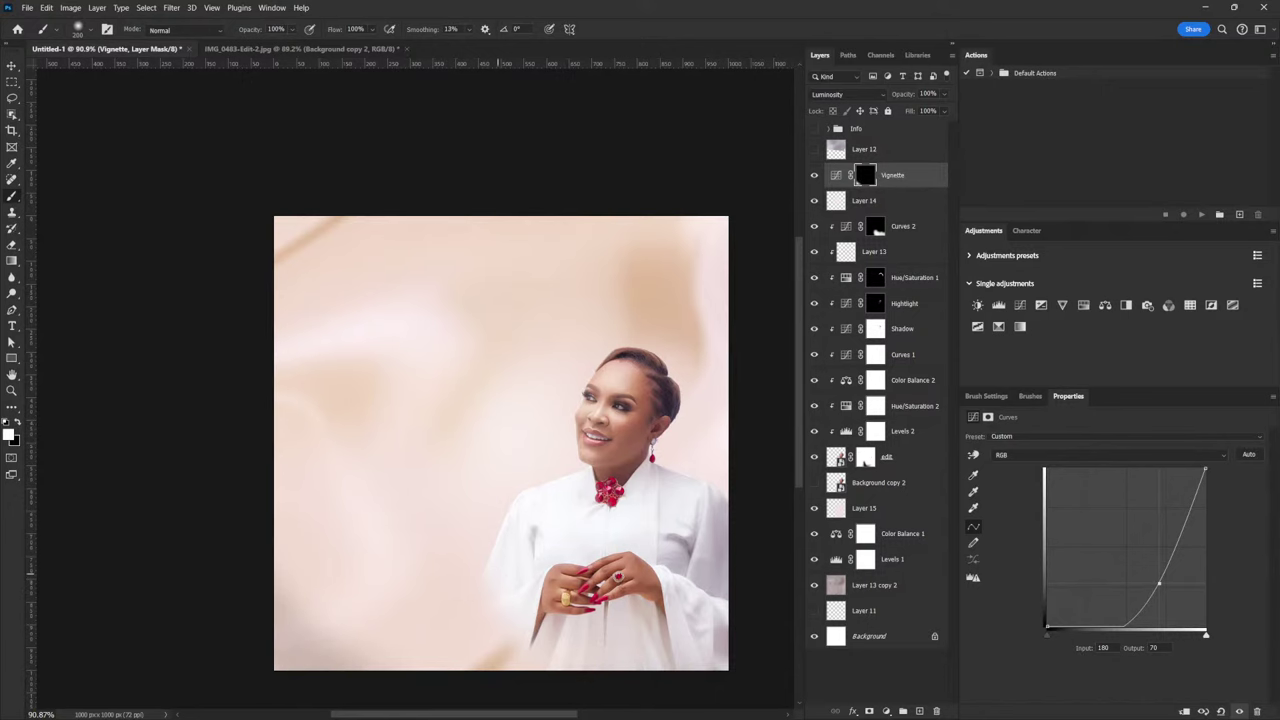
key("bracketright")
key("bracketright")
key("bracketright")
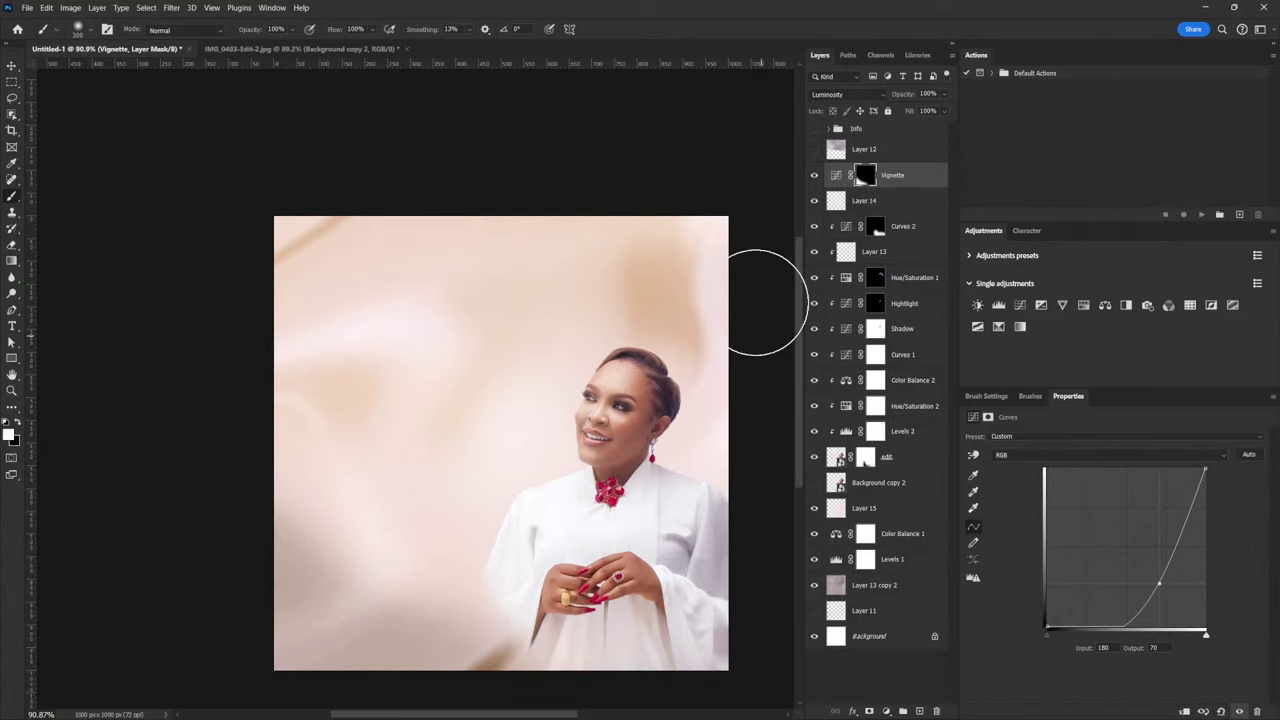
mouse_move(766, 300)
left_mouse_down()
mouse_move(711, 168)
mouse_move(724, 249)
mouse_move(623, 171)
left_mouse_up()
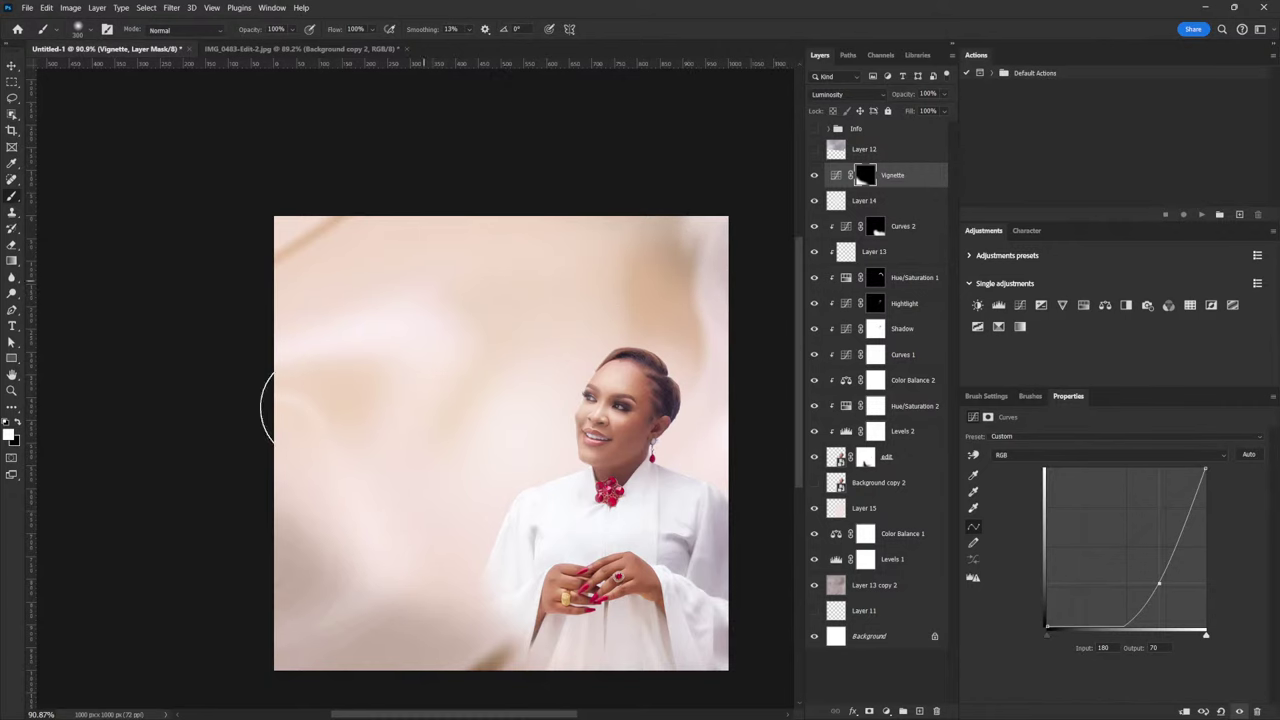
key("alt+bracketright")
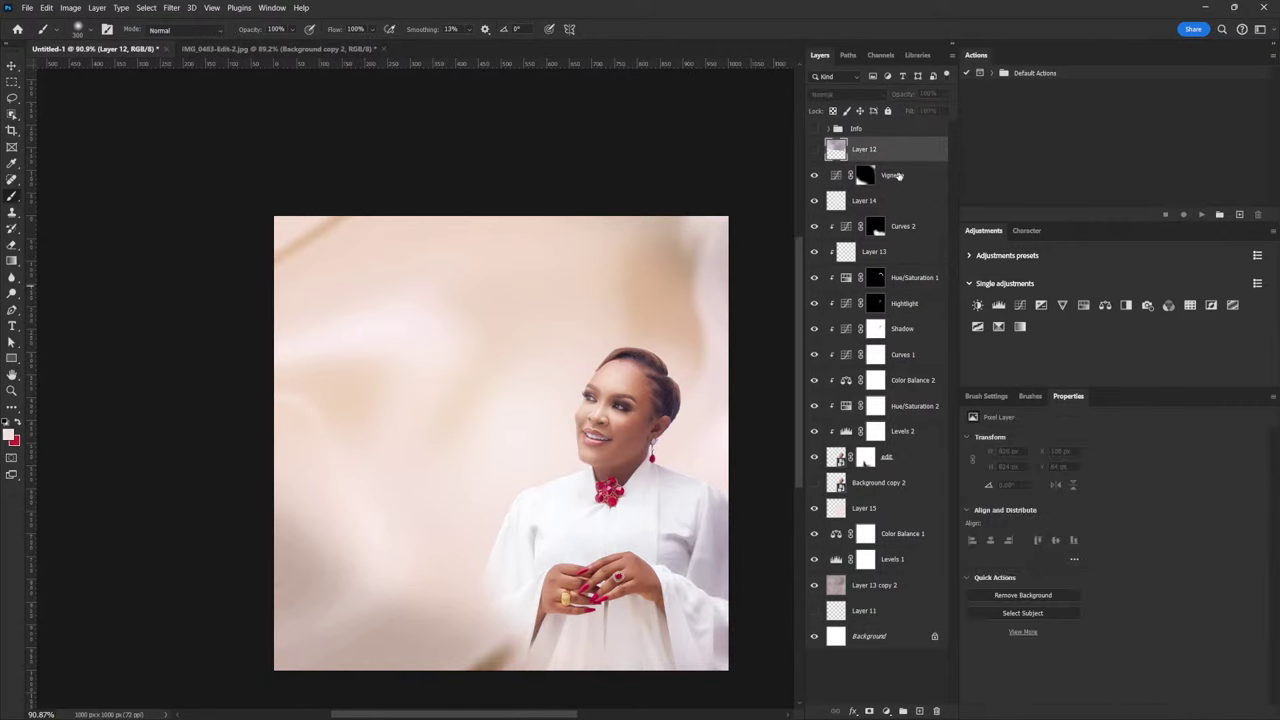
key("alt+bracketleft")
key("alt+bracketleft")
On a new layer, paint soft peach sampled from the image along the bottom and right edges
left_click(920, 711)
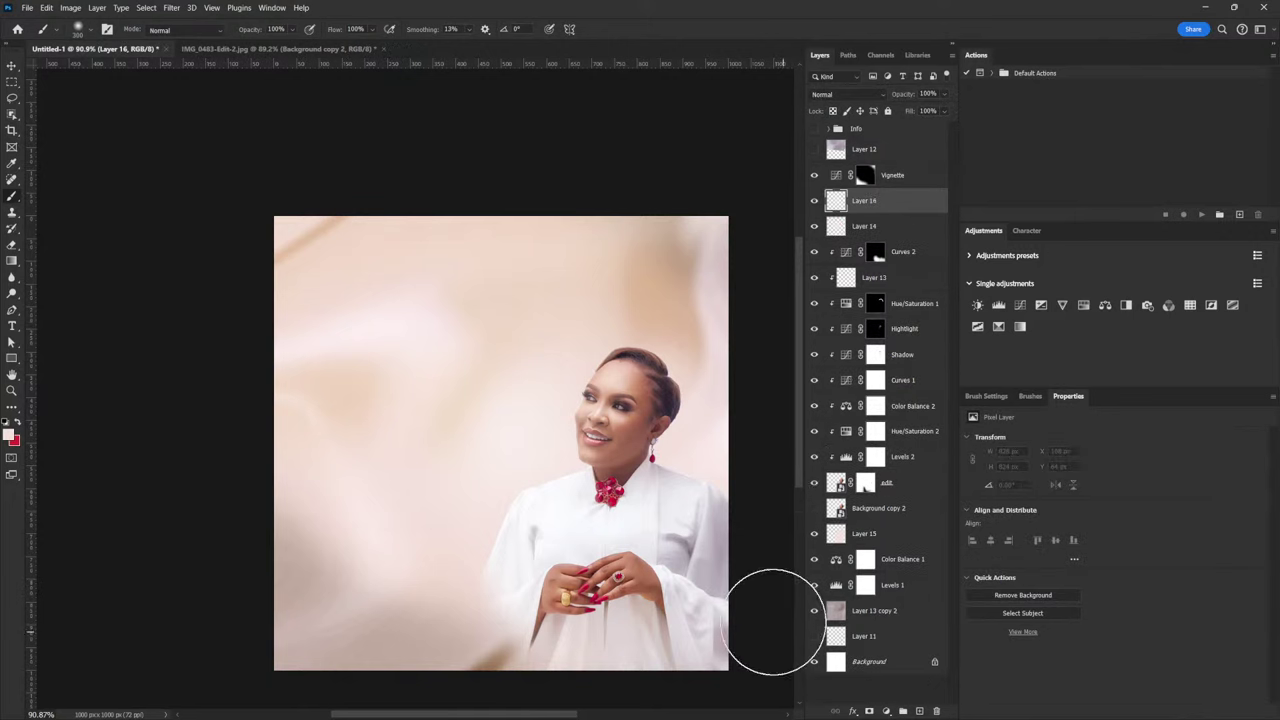
left_click(9, 432)
left_click(680, 277)
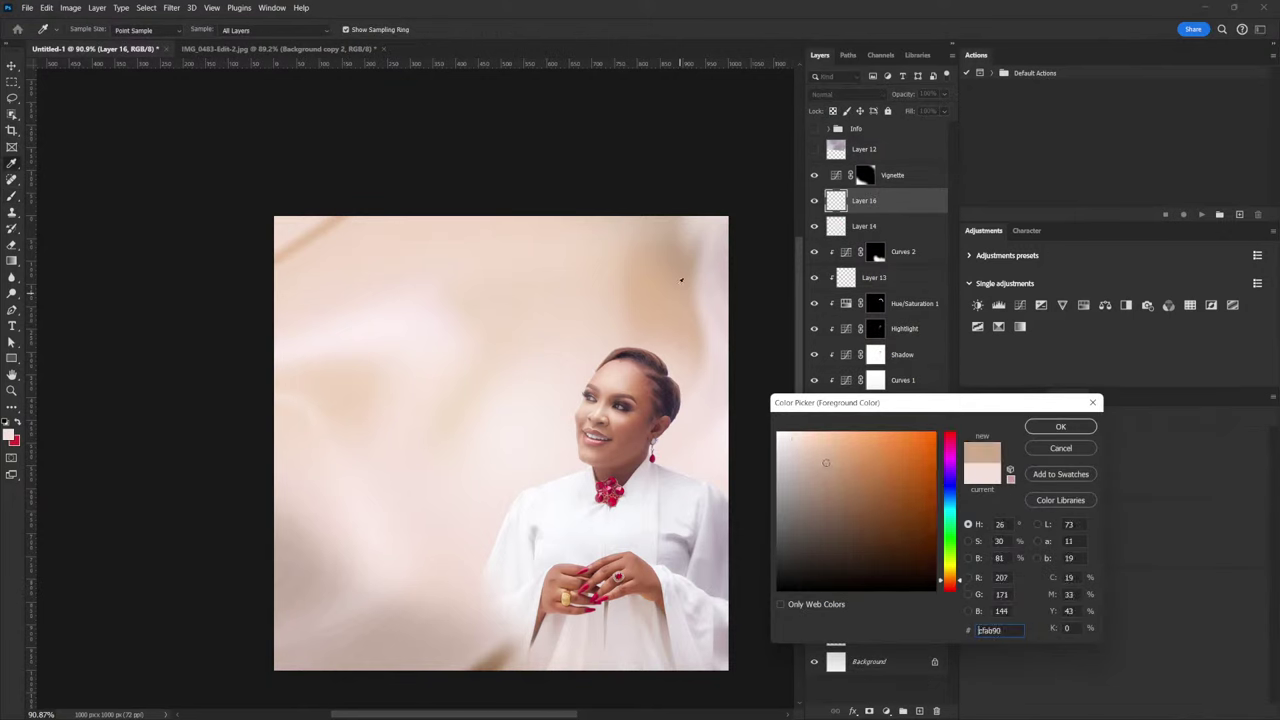
left_click(1060, 426)
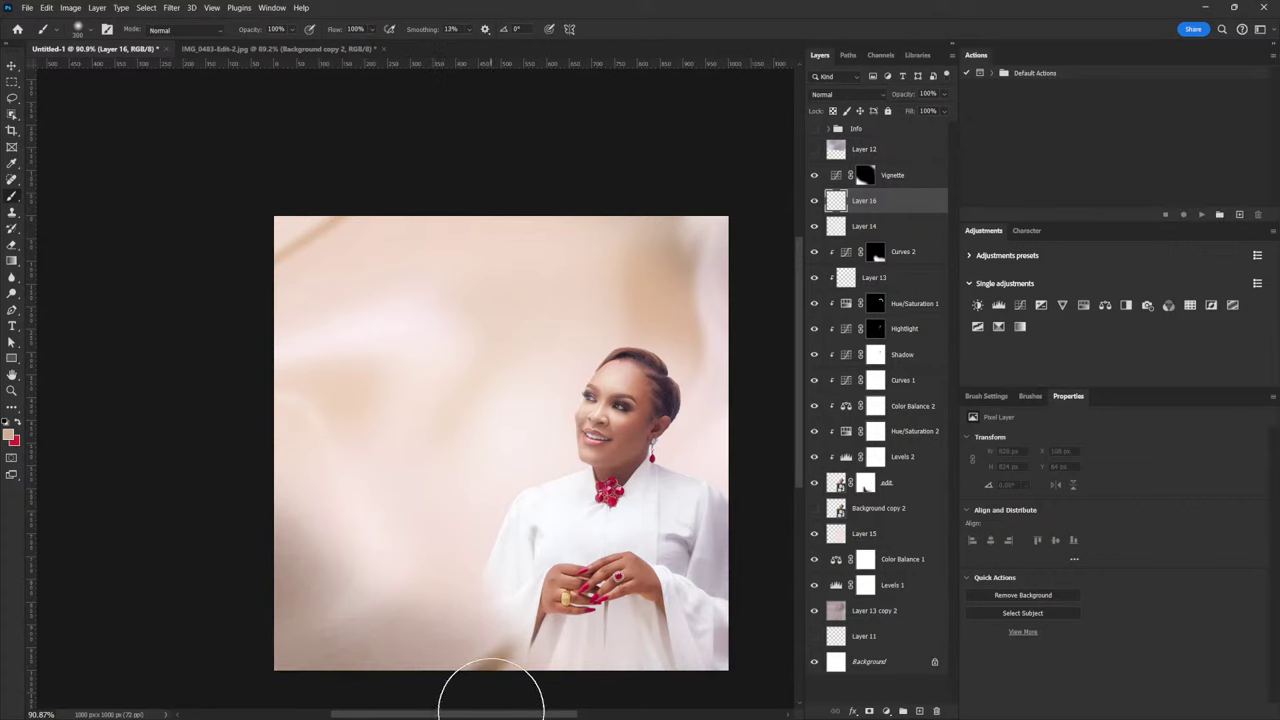
mouse_move(277, 620)
left_mouse_down()
mouse_move(425, 683)
mouse_move(606, 694)
left_mouse_up()
key("bracketright")
key("bracketright")
key("bracketright")
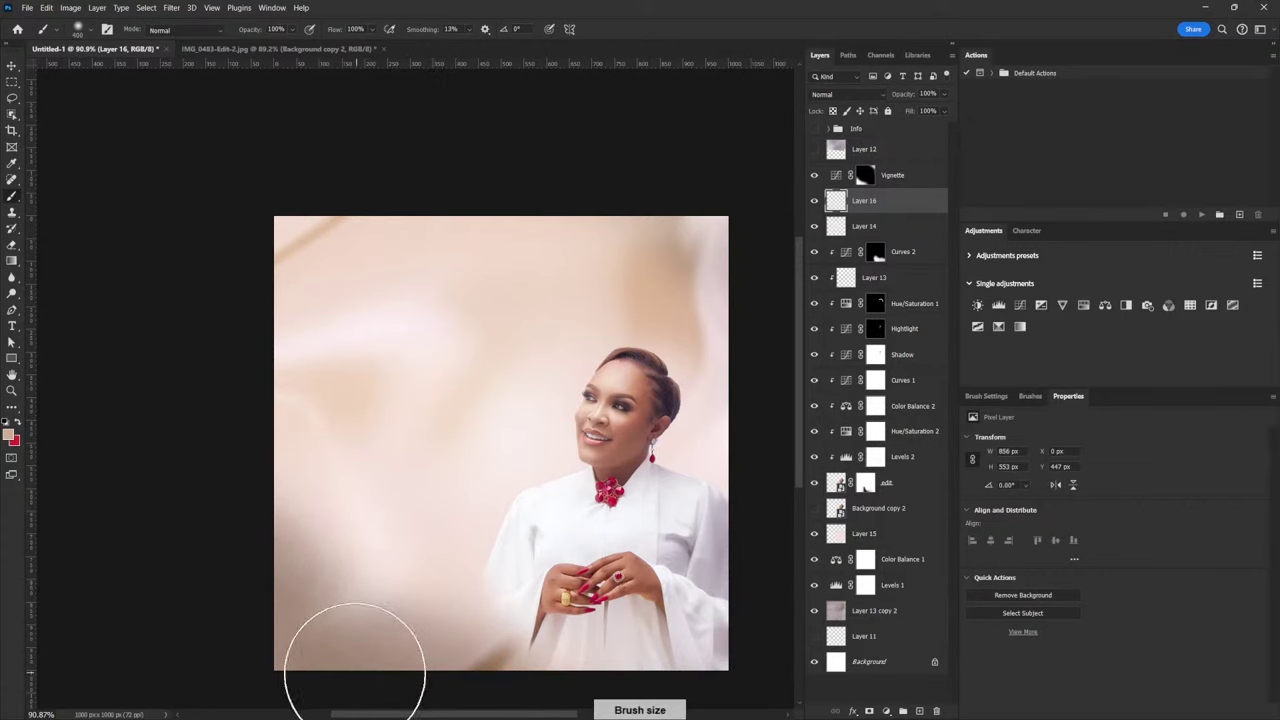
mouse_move(720, 173)
left_mouse_down()
mouse_move(701, 216)
mouse_move(704, 191)
mouse_move(749, 251)
mouse_move(786, 420)
mouse_move(746, 225)
mouse_move(672, 160)
left_mouse_up()
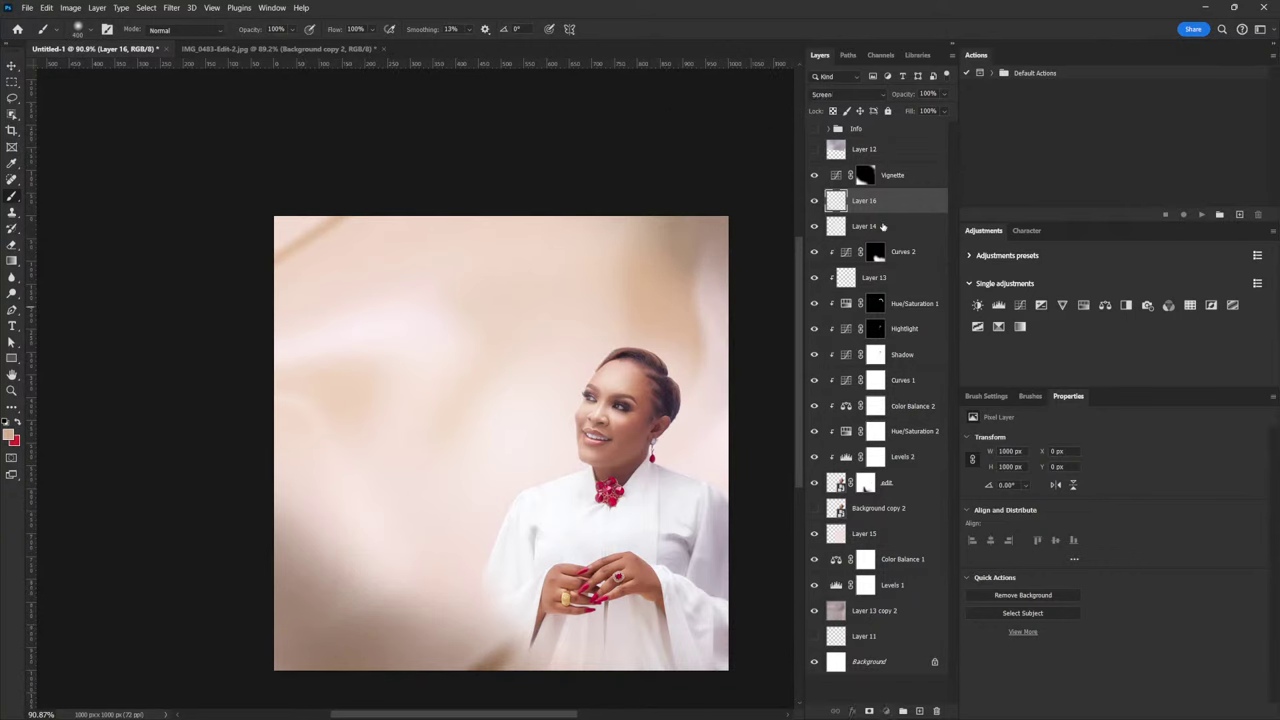
Lower Layer 14's opacity to 41% after comparing it hidden and shown
left_click(828, 226)
left_click(815, 227)
left_click(815, 228)
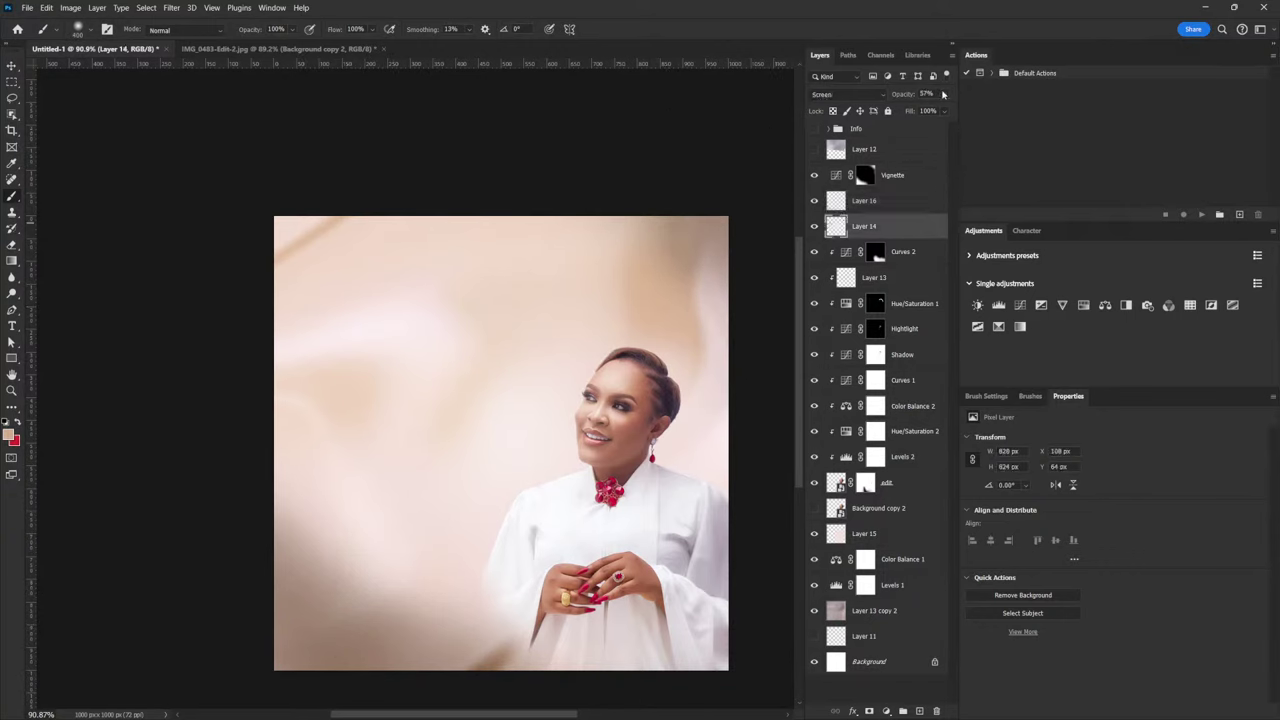
left_click(943, 94)
left_click_drag(938, 111, 918, 111)
left_click(12, 68)
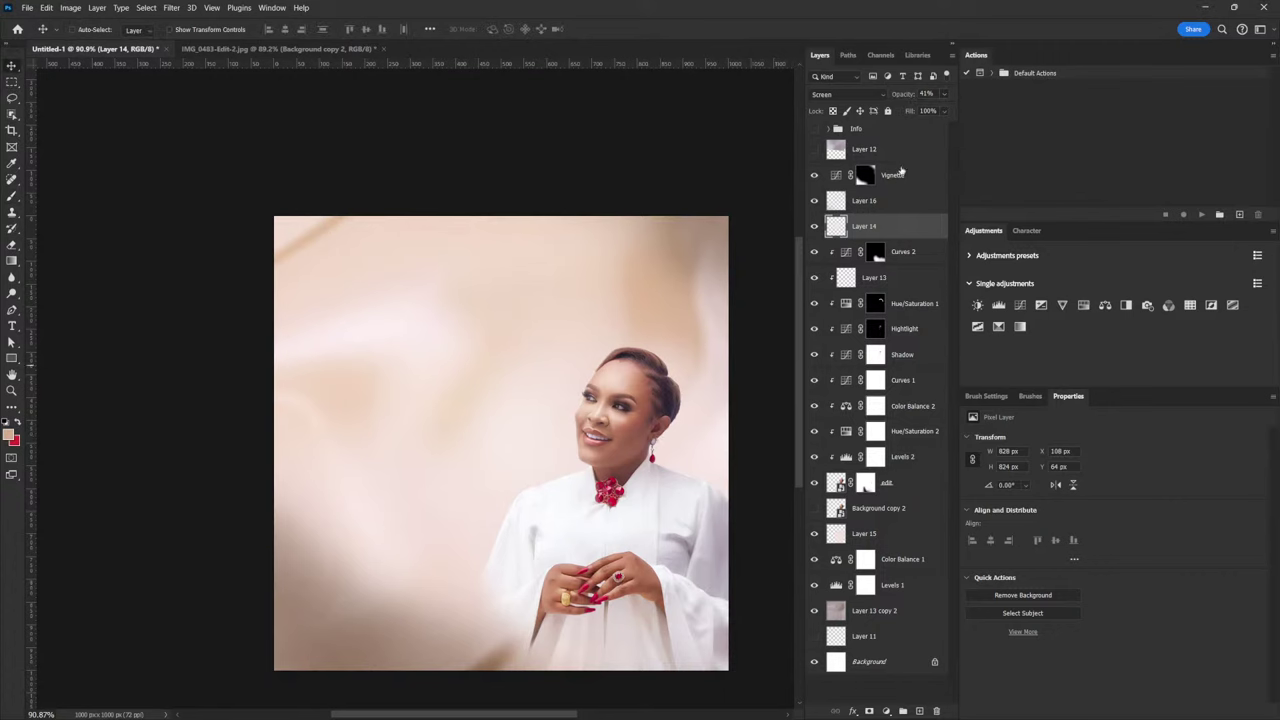
left_click(899, 182)
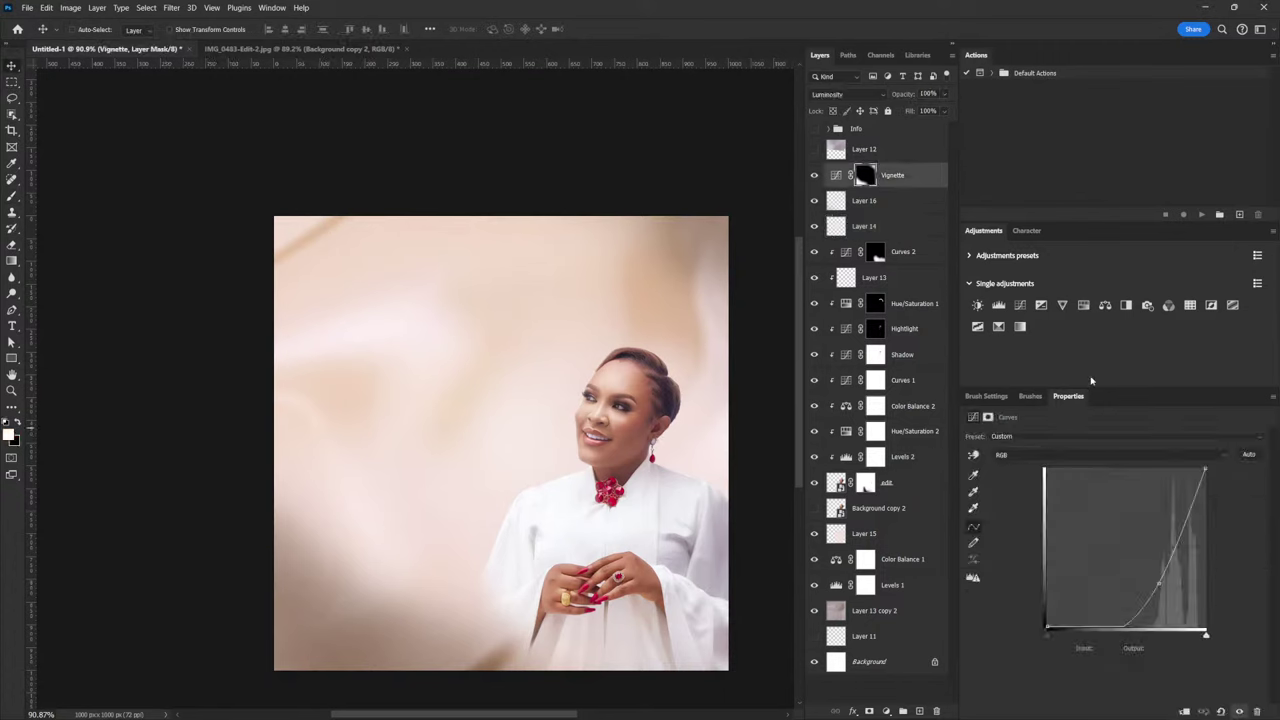
Add Selective Color raising Black and cutting Cyan in Blacks, then stamp visible layers into Layer 17
left_click(999, 330)
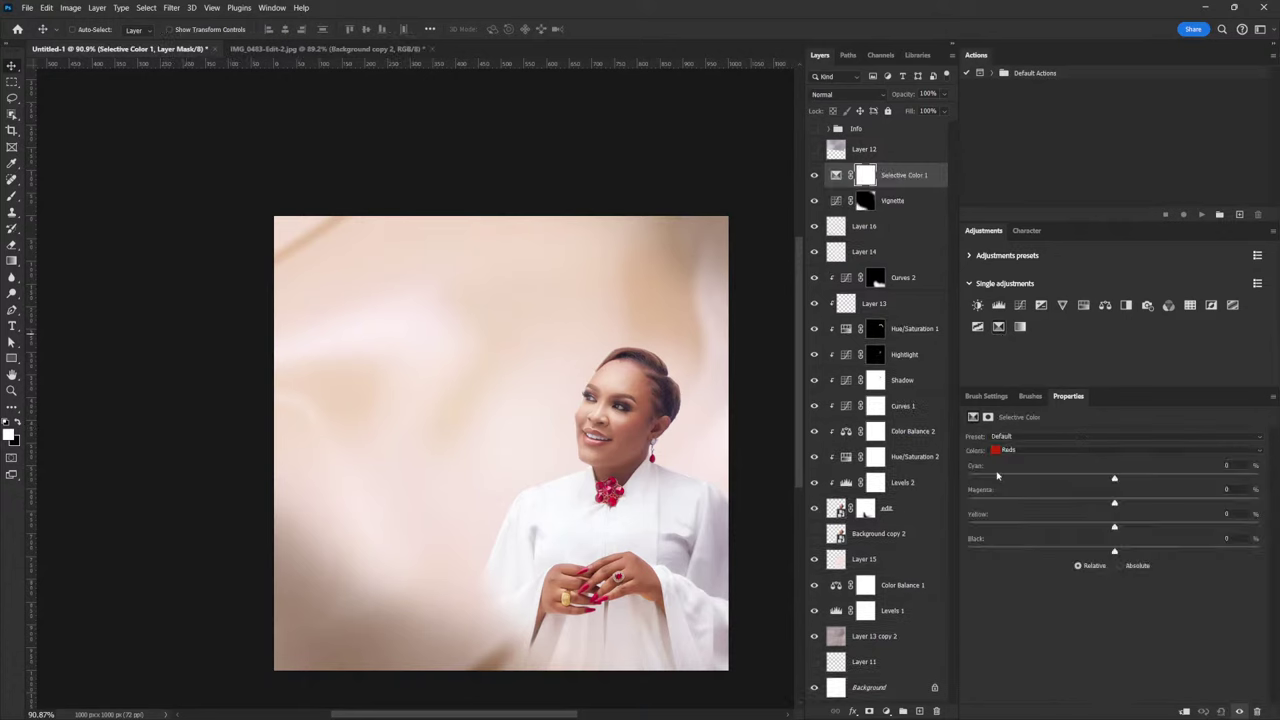
left_click(1068, 452)
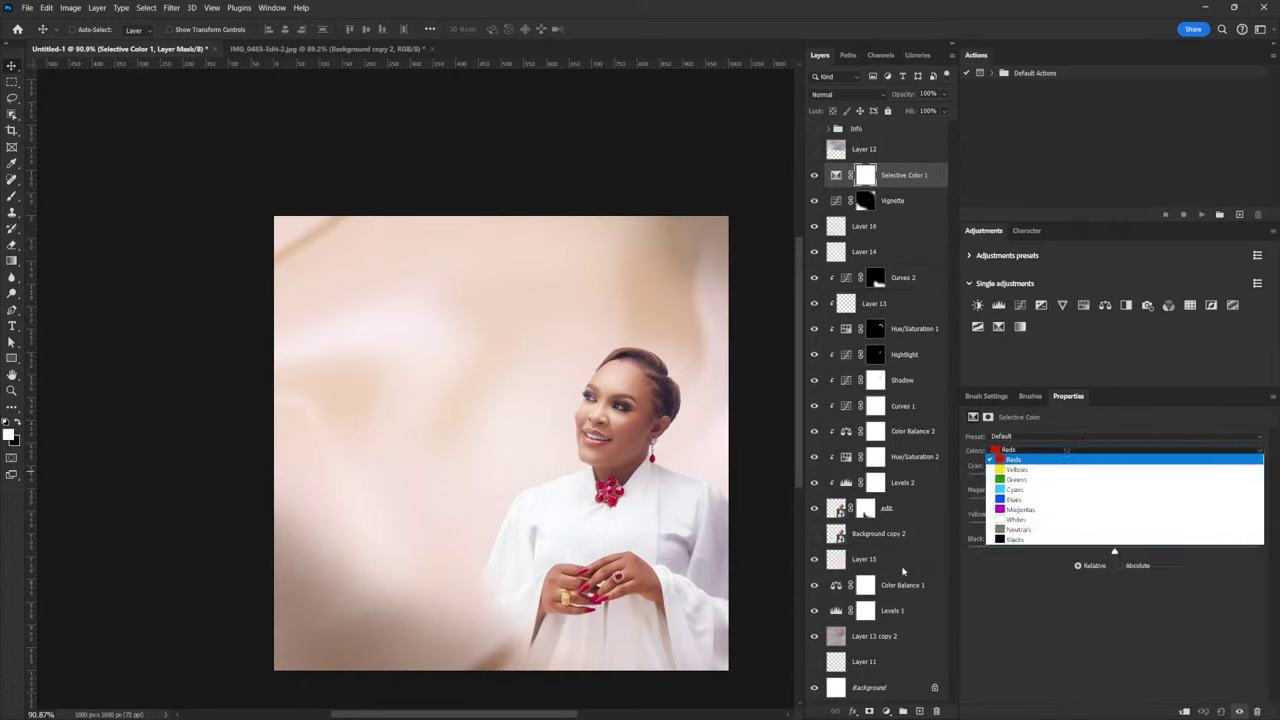
left_click(1038, 541)
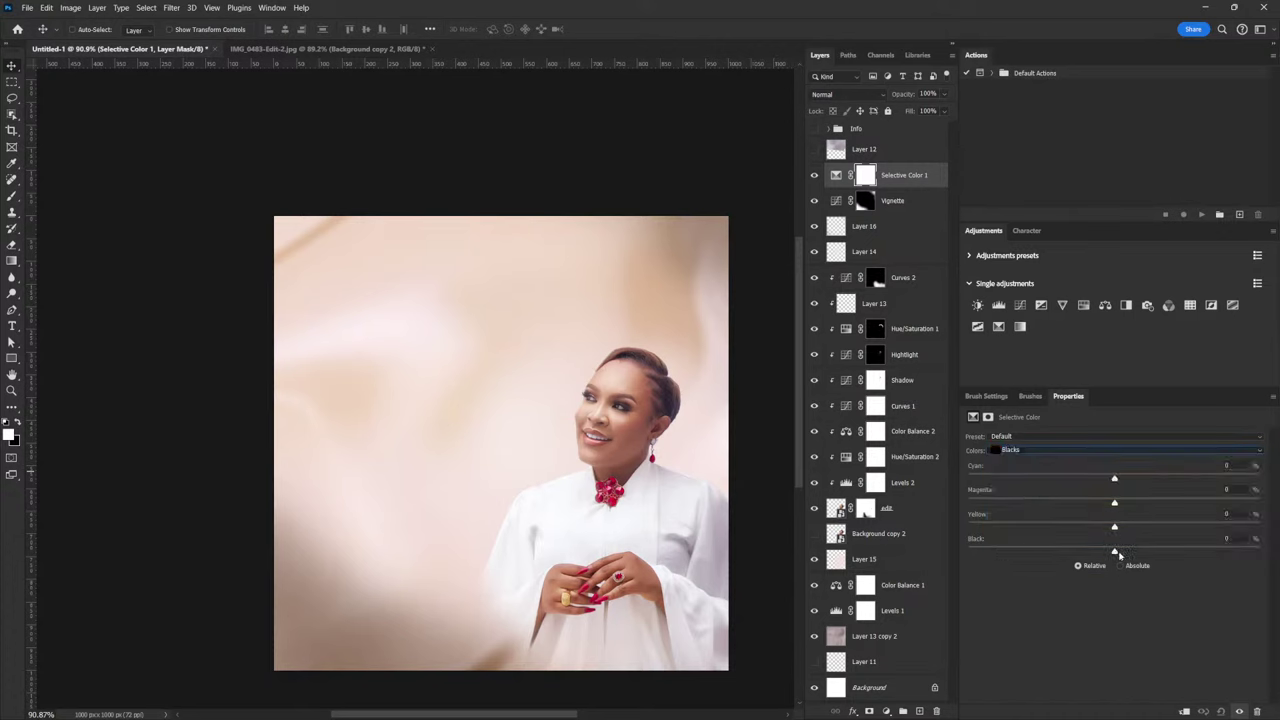
left_click_drag(1115, 553, 1133, 553)
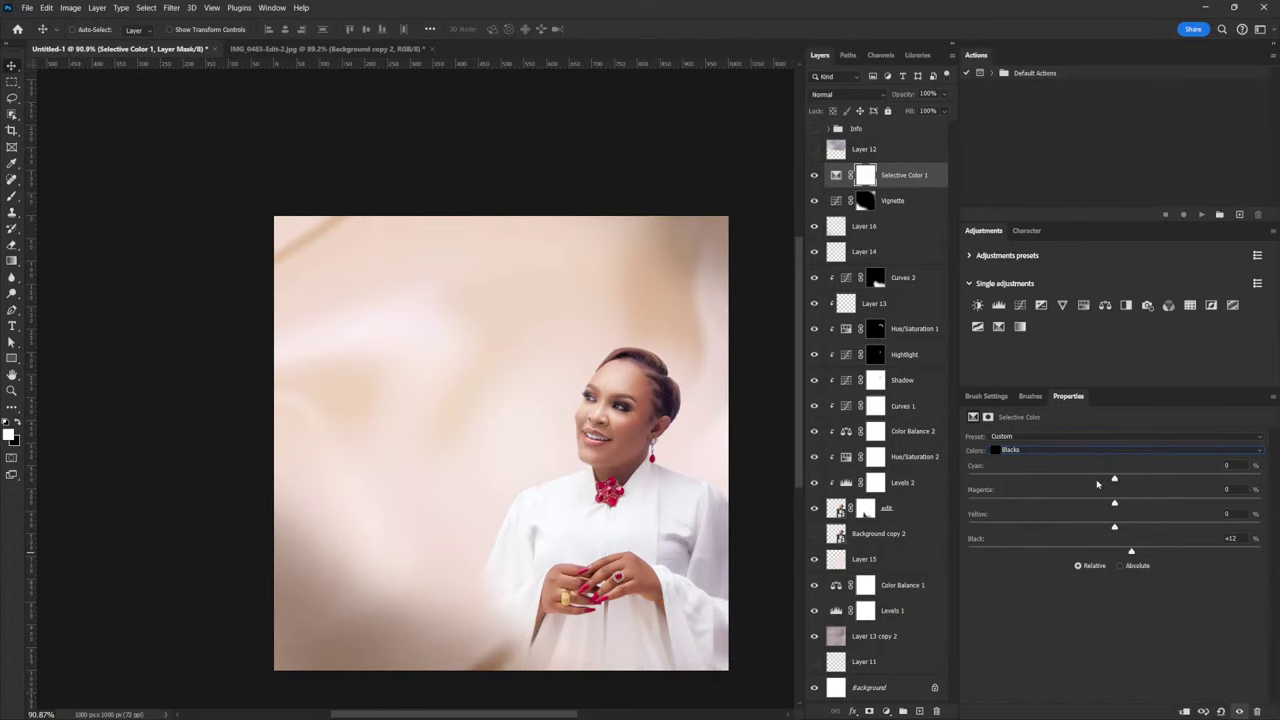
left_click_drag(1114, 480, 1108, 485)
left_click(836, 175)
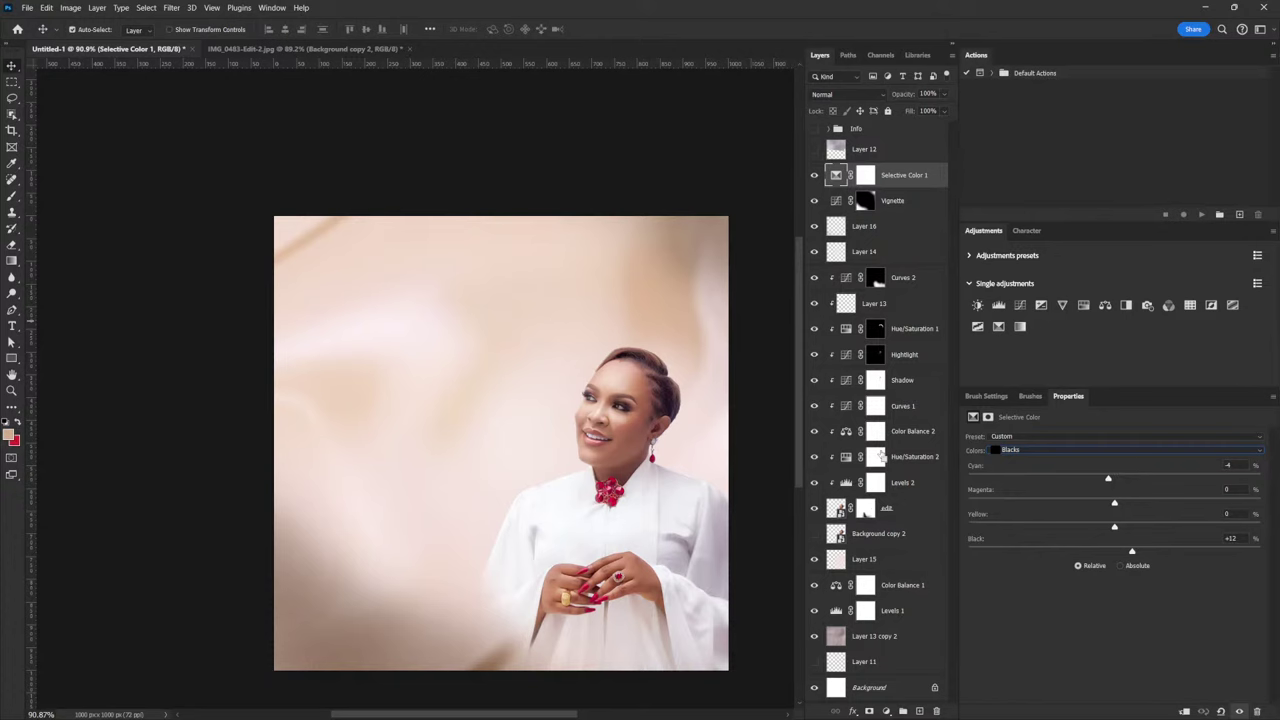
key("ctrl+shift+alt+e")
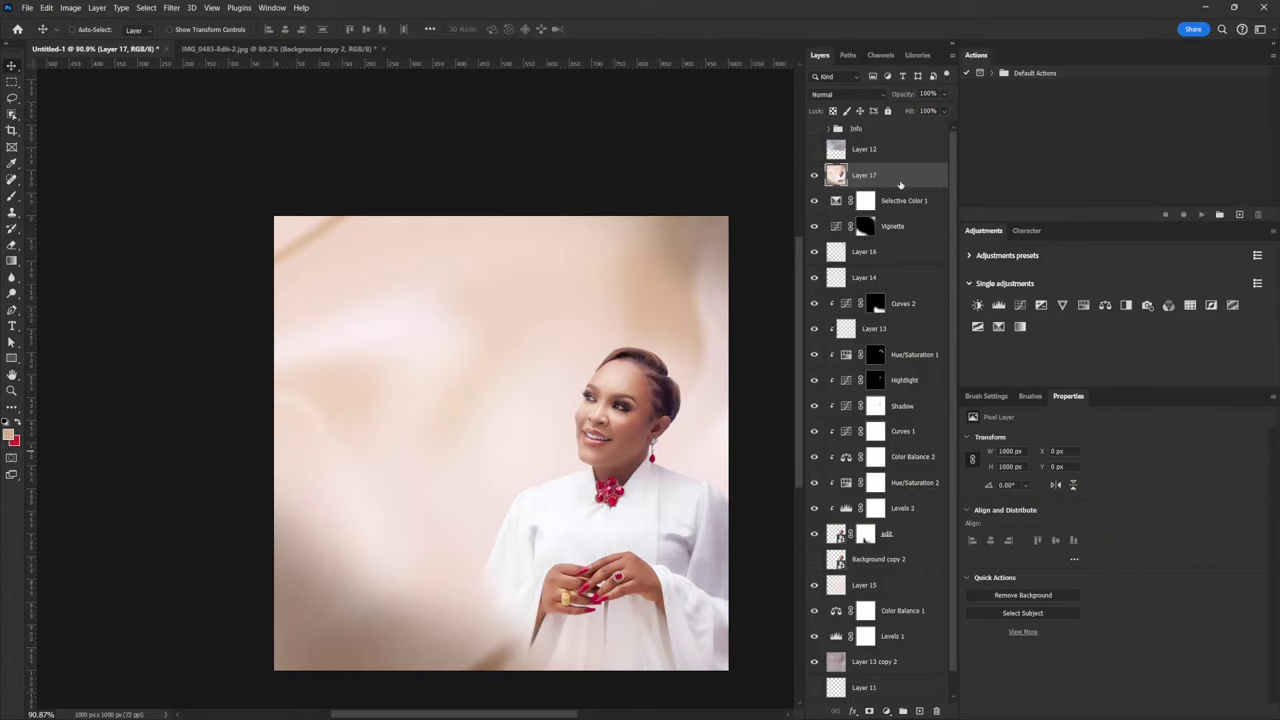
Convert Layer 17 to a smart object and open the Camera Raw Filter on it
right_click(905, 178)
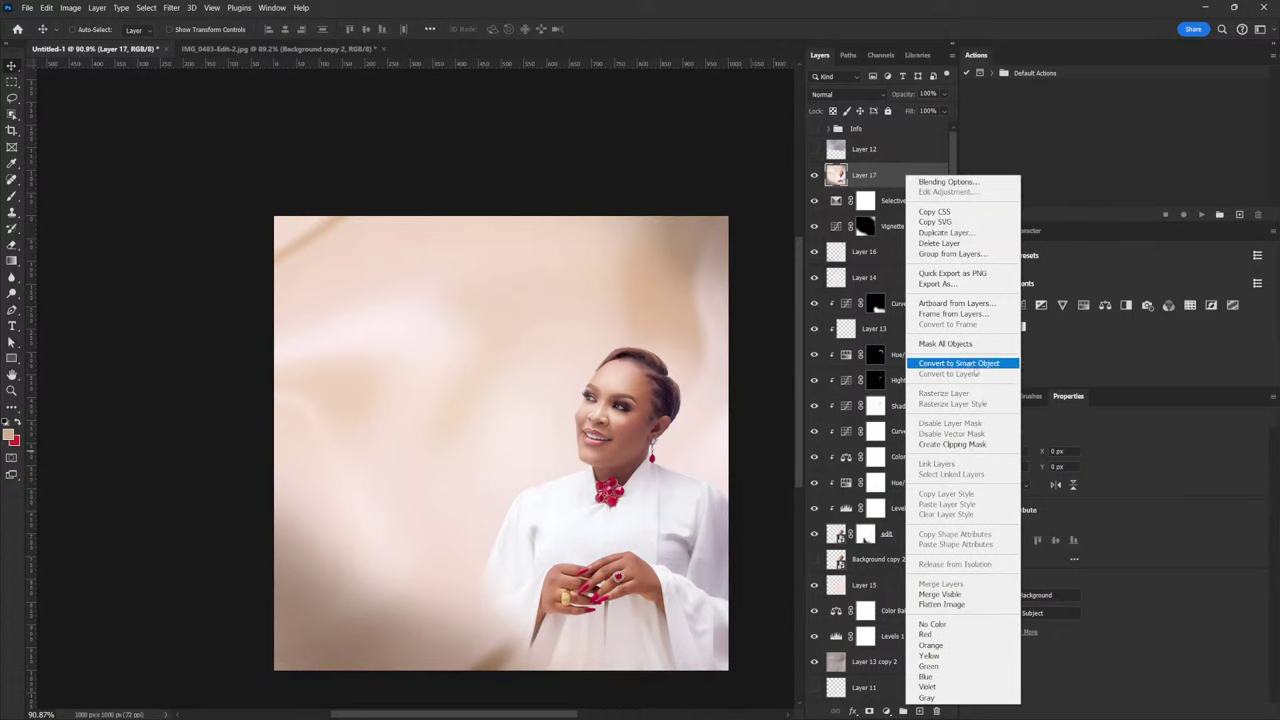
left_click(975, 364)
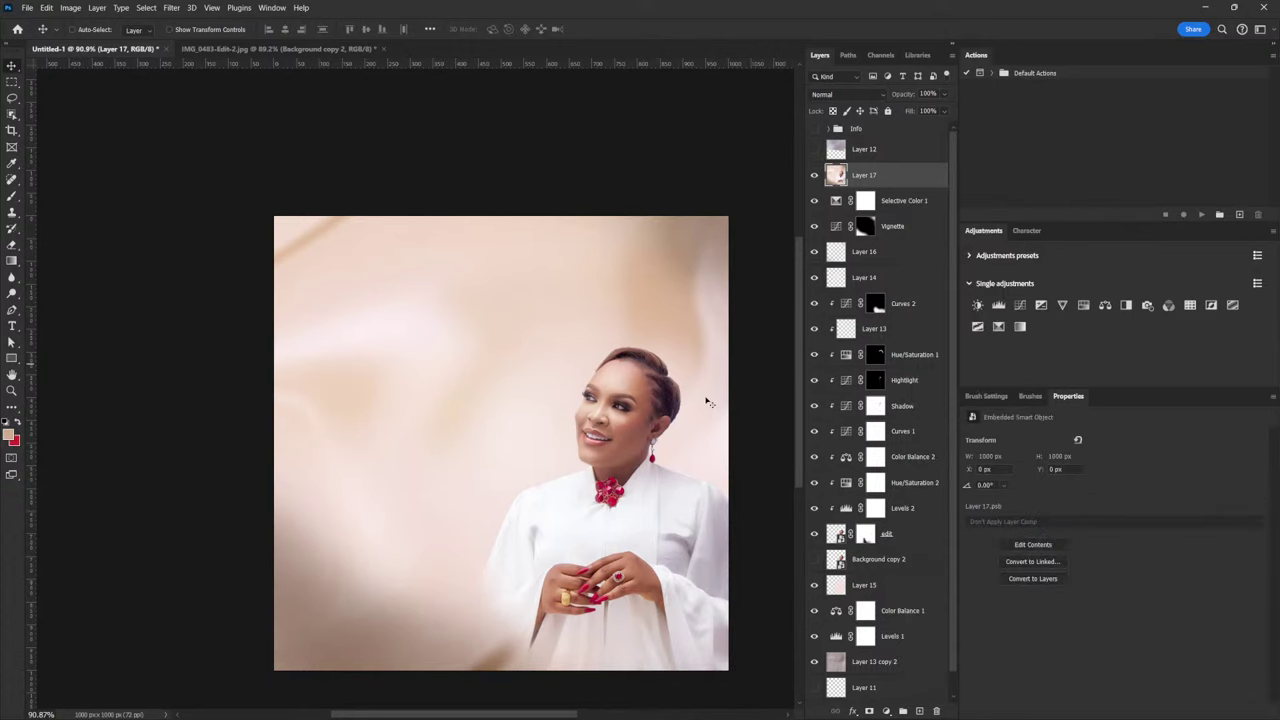
left_click(171, 7)
left_click(262, 101)
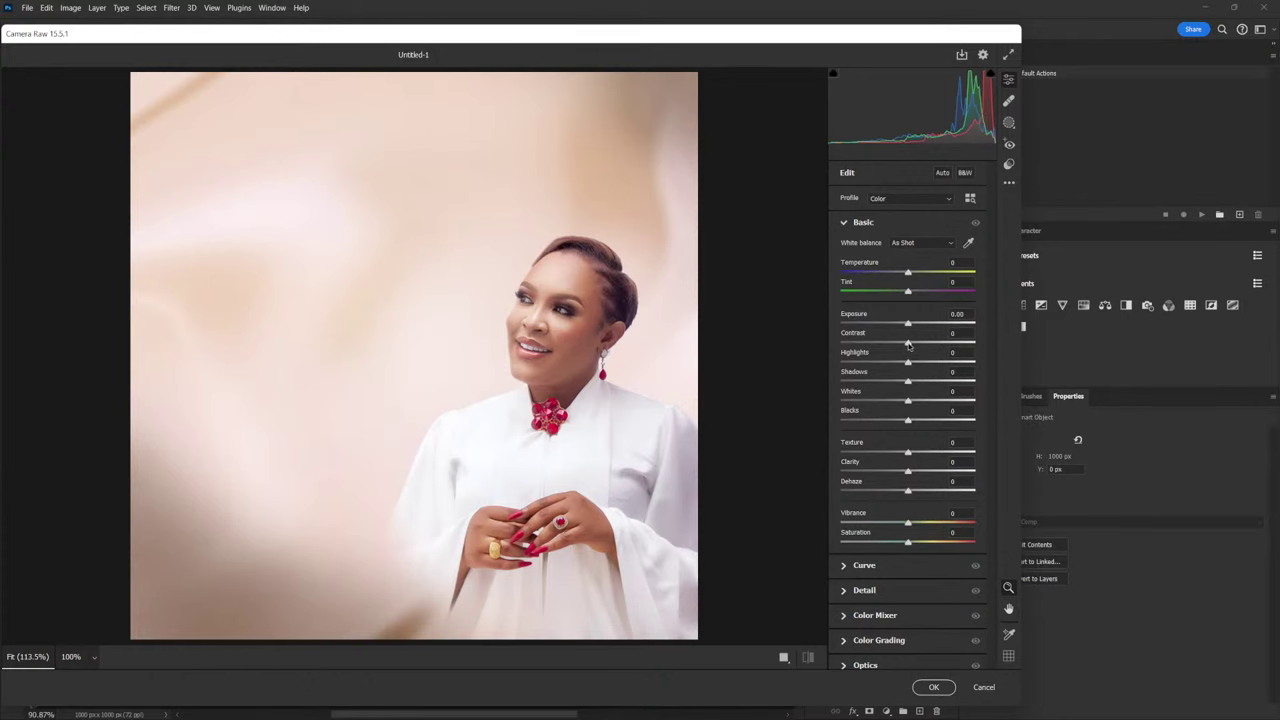
Set Contrast +10, Highlights +7 and Shadows -7 in Camera Raw's Basic panel
left_click_drag(909, 345, 917, 343)
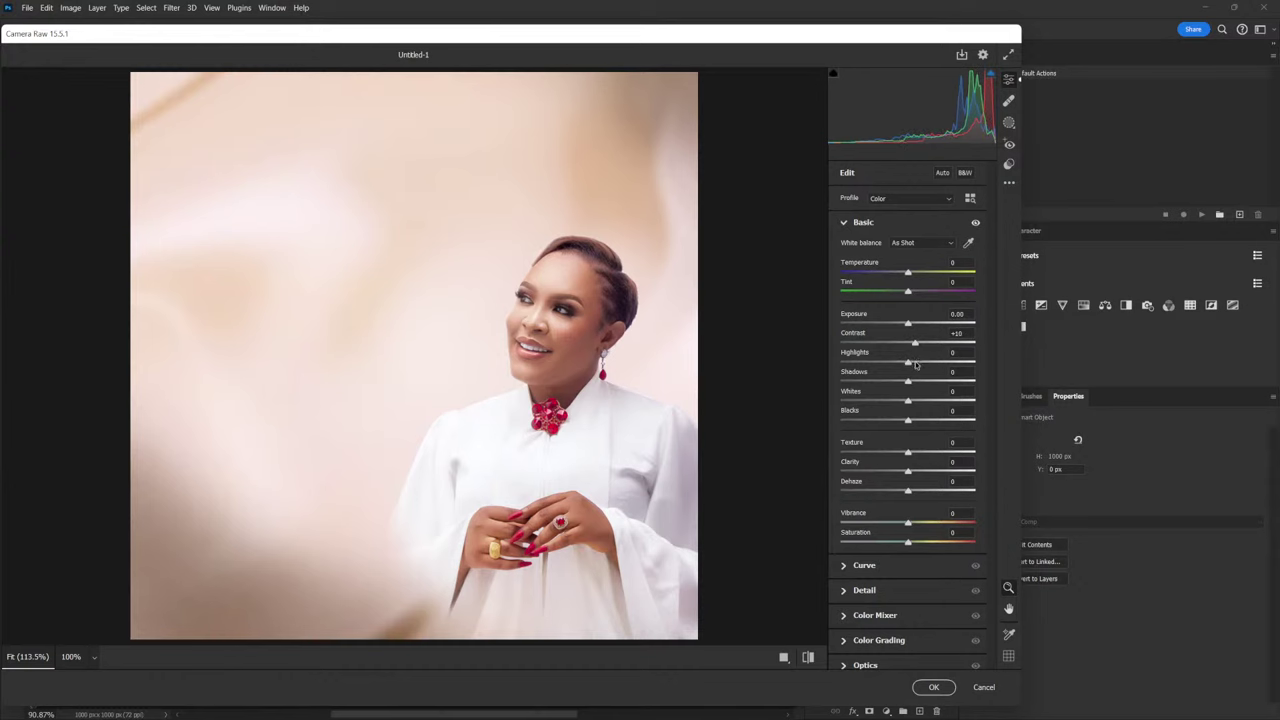
left_click_drag(908, 366, 912, 368)
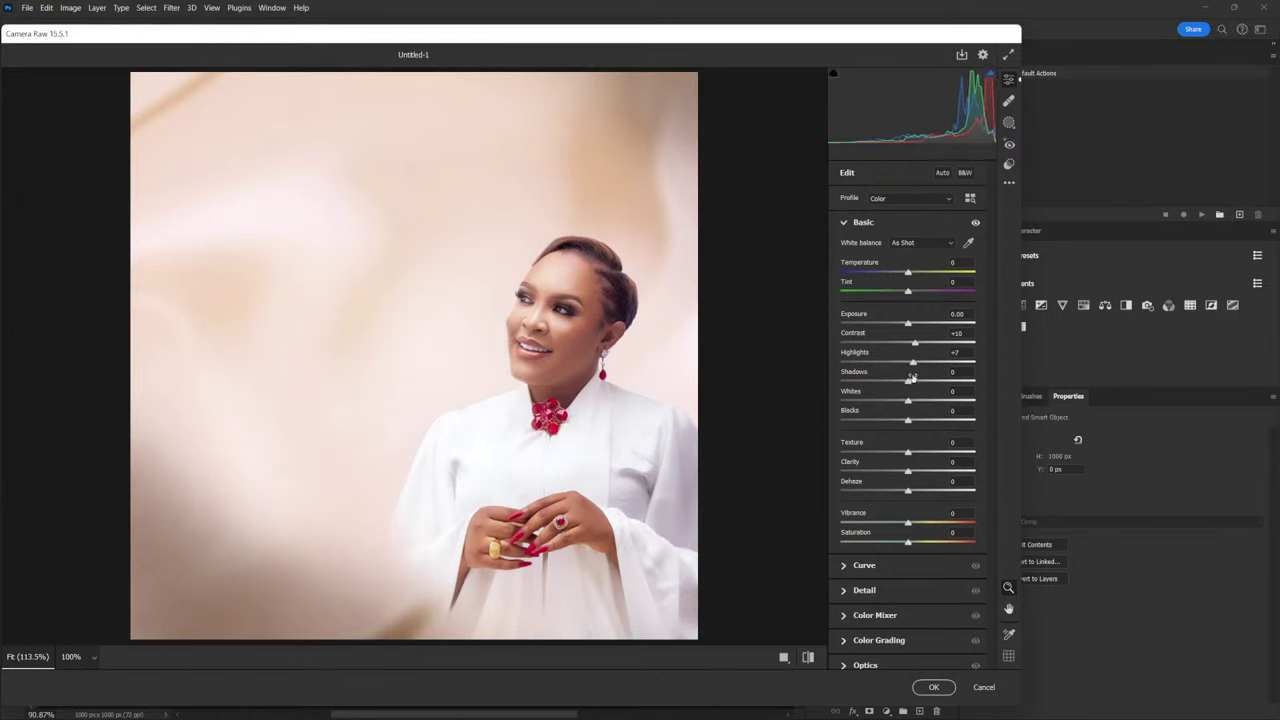
left_click_drag(908, 384, 903, 385)
left_click(845, 223)
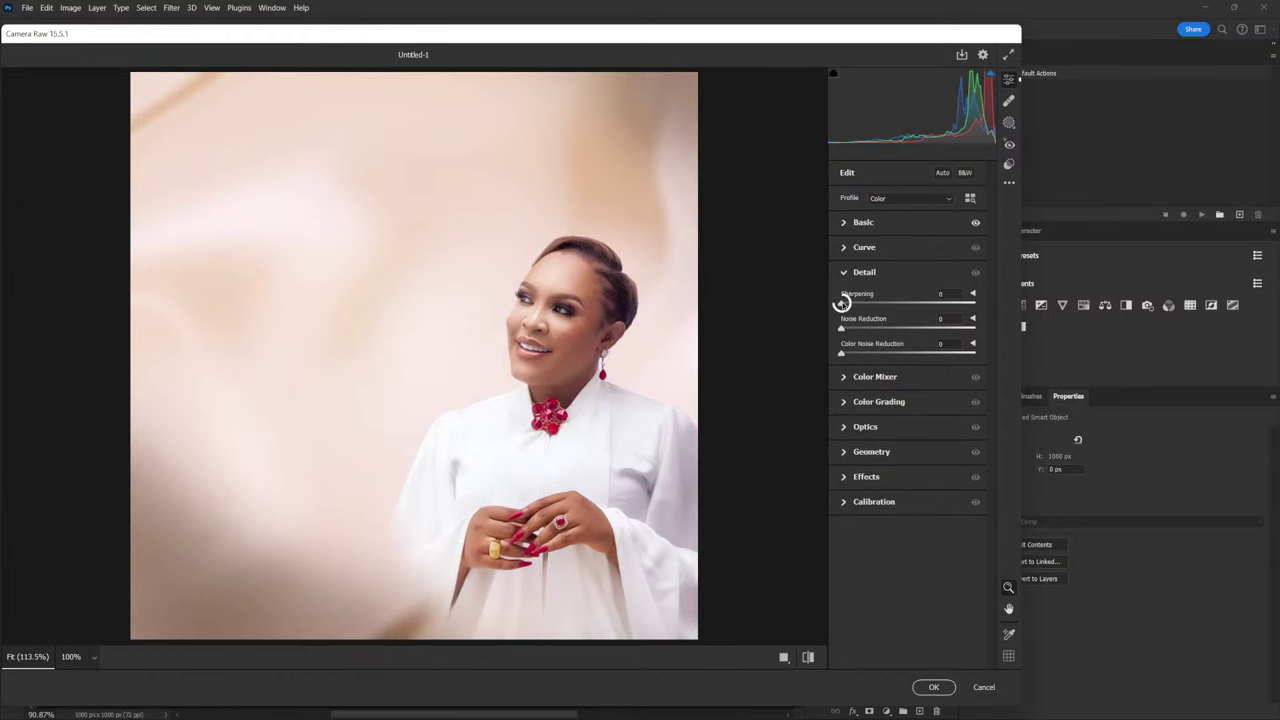
Add a small amount of sharpening in Camera Raw's Detail settings
left_click_drag(842, 303, 874, 306)
left_click_drag(875, 305, 871, 305)
left_click(845, 276)
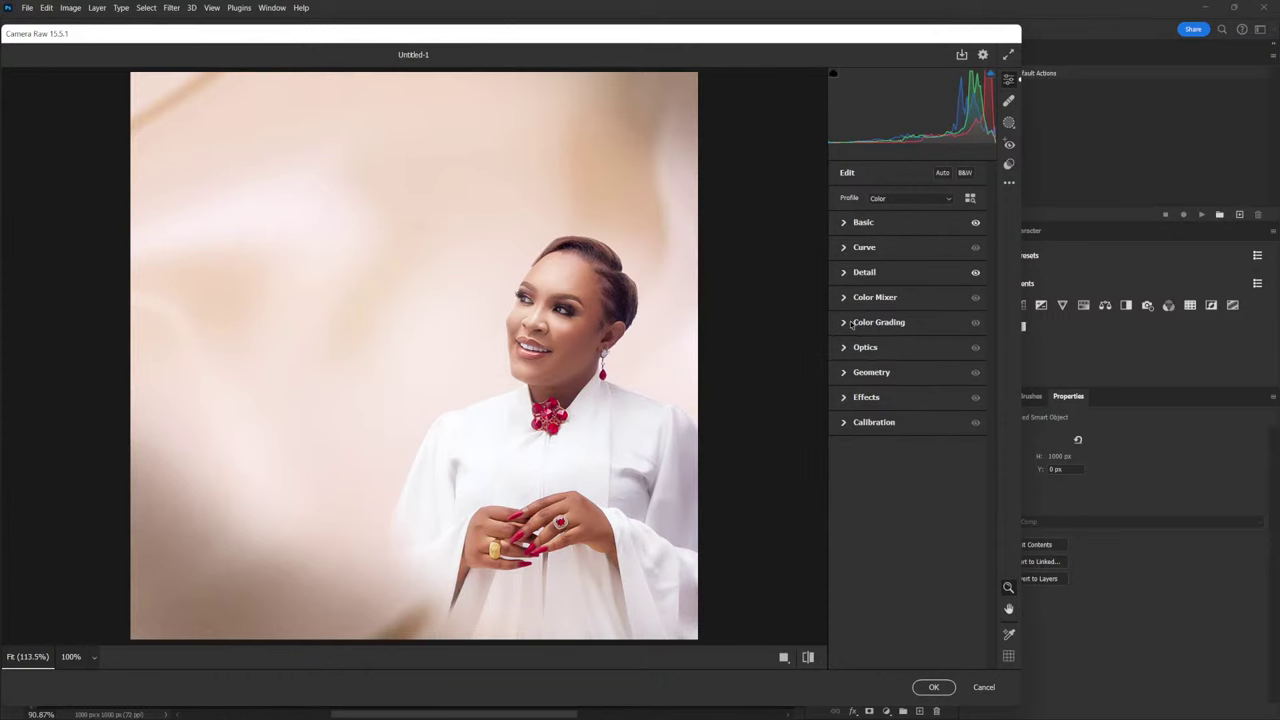
Push the Color Grading midtones toward warm orange with more saturation and slightly higher luminance
left_click(845, 322)
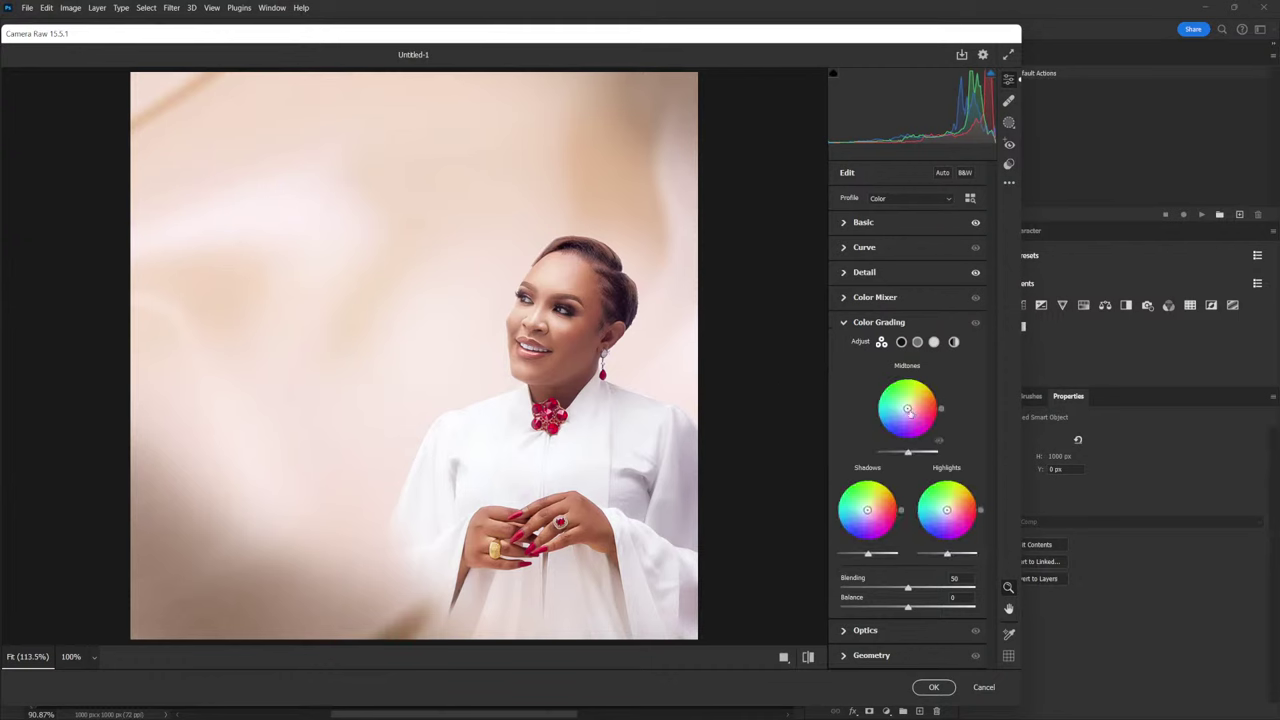
left_click_drag(941, 412, 940, 397)
left_click_drag(907, 409, 909, 408)
left_click_drag(939, 401, 937, 396)
left_click_drag(907, 453, 913, 455)
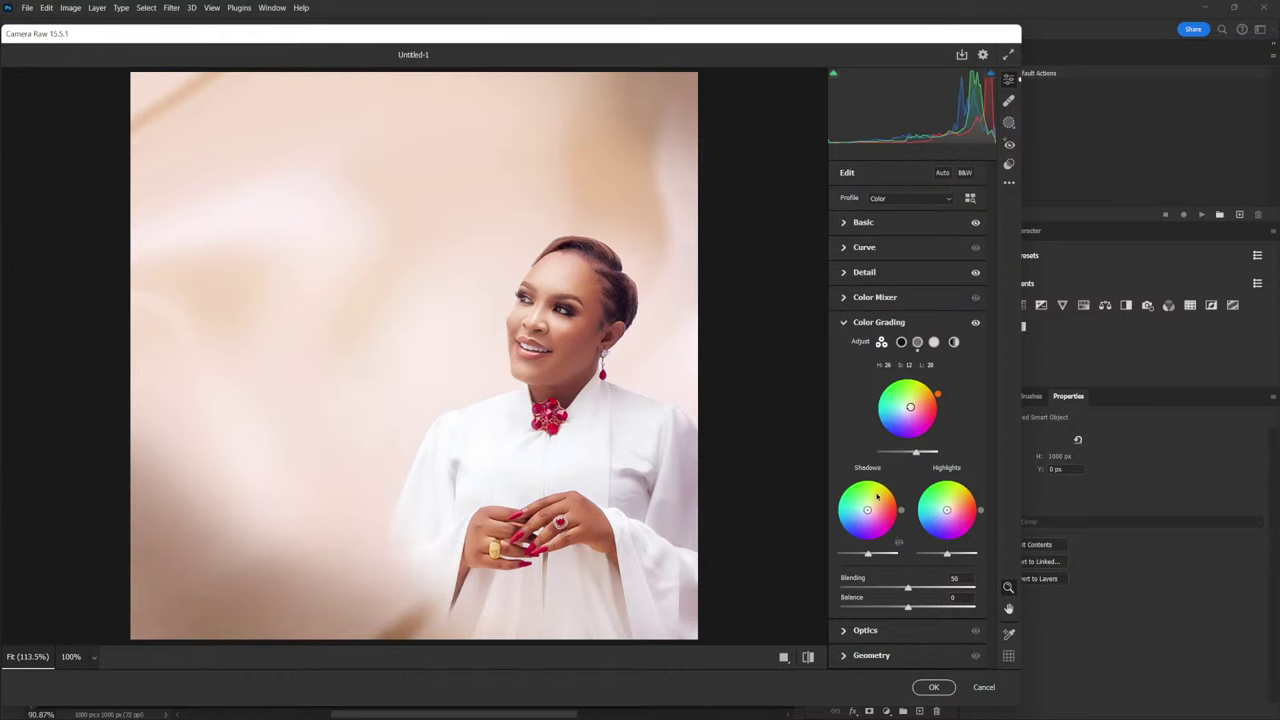
Set Grain to 3 and Vignetting to -7 in Effects, then apply the Camera Raw filter
left_click(843, 323)
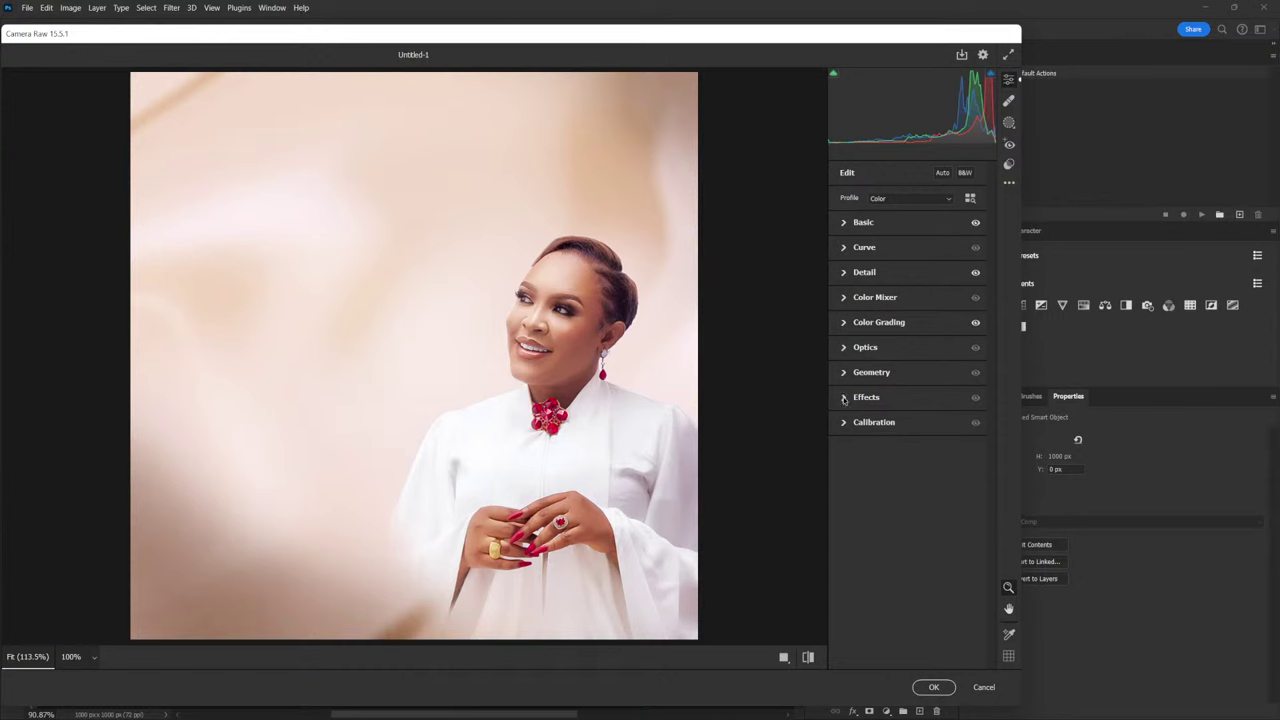
left_click(844, 398)
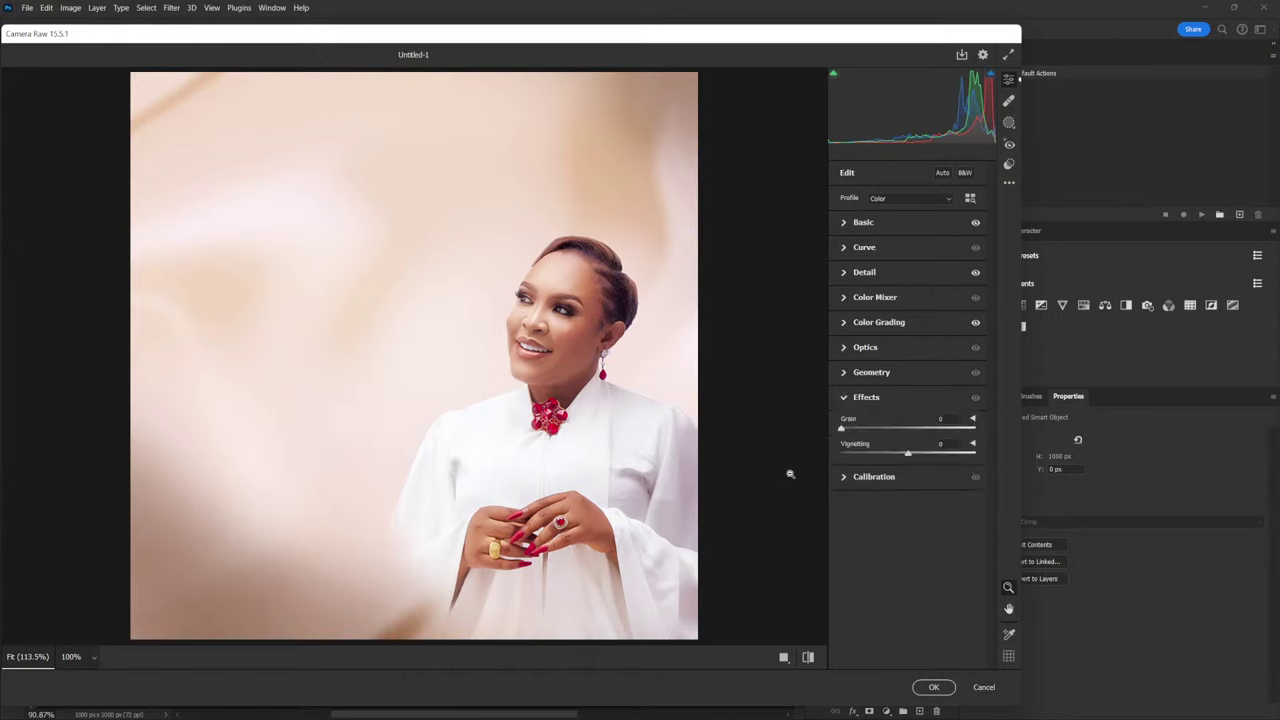
left_click_drag(841, 430, 846, 431)
left_click_drag(908, 455, 903, 456)
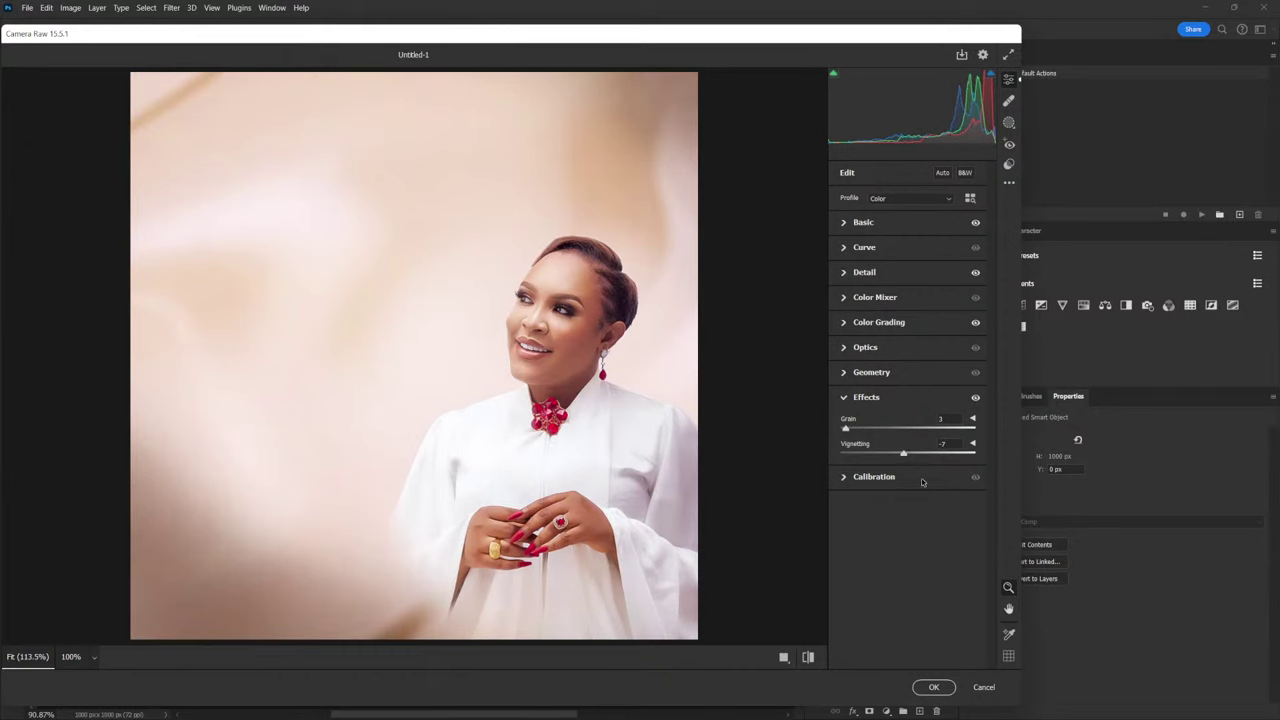
left_click(932, 686)
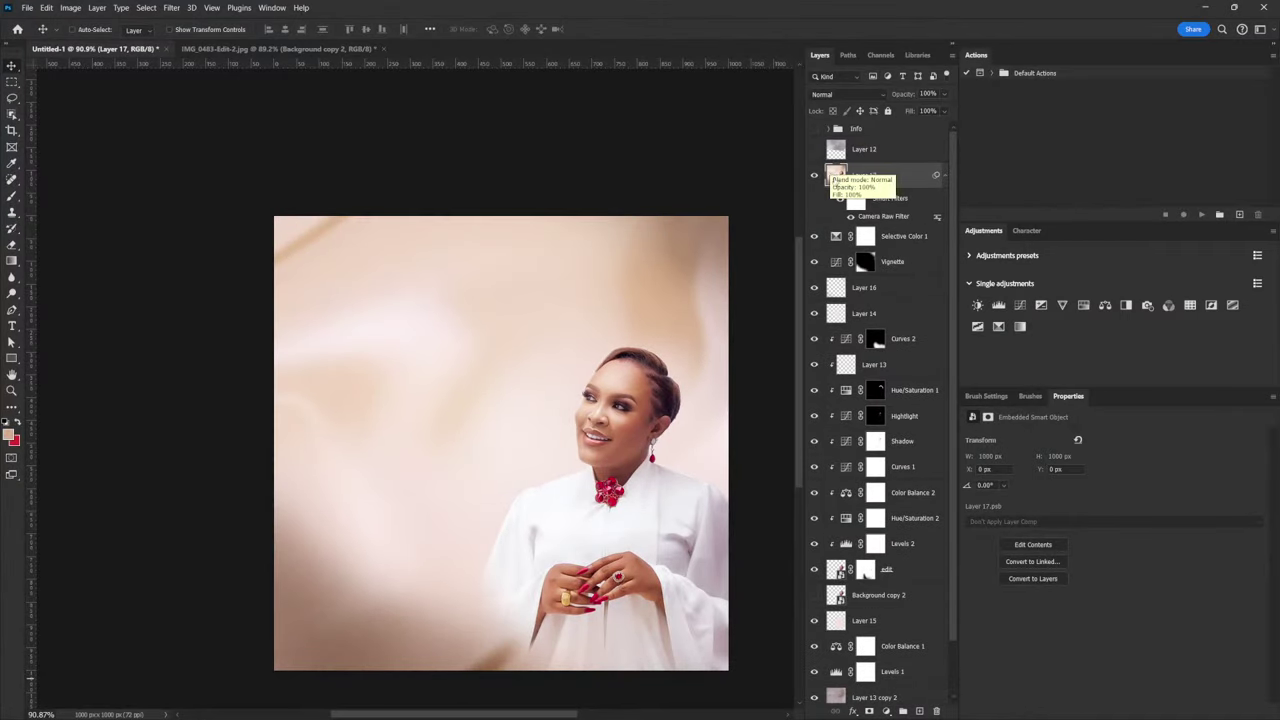
Compare the photo with Layer 17 hidden and shown, then reveal the Info text group
left_click(814, 175)
left_click(814, 176)
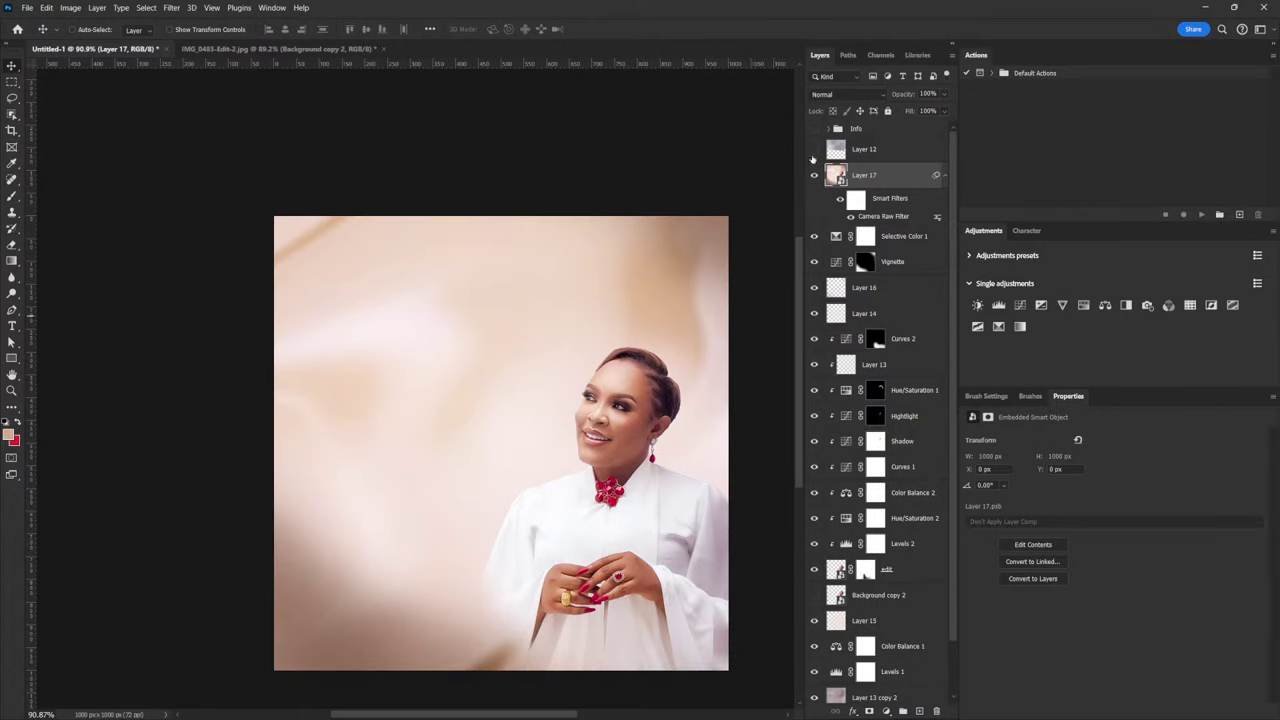
left_click(814, 129)
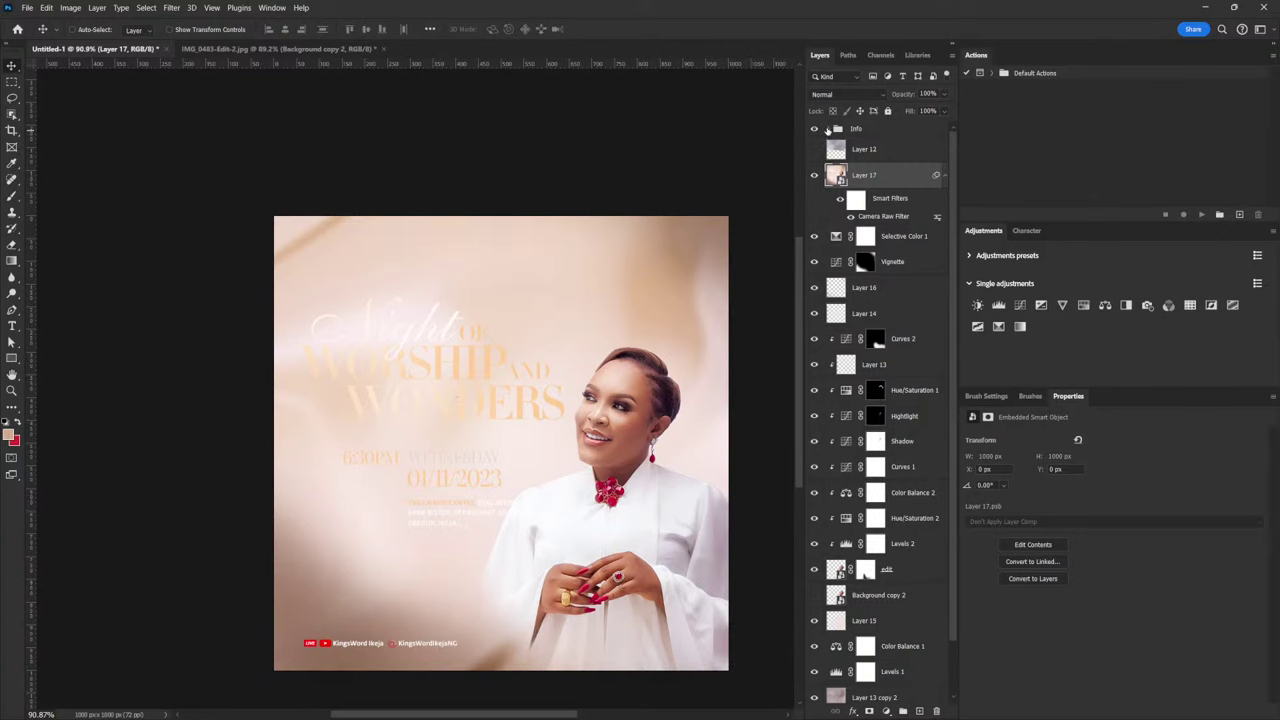
Expand the Info, Group 3 and TTitle groups to reach the title text layers
left_click(830, 129)
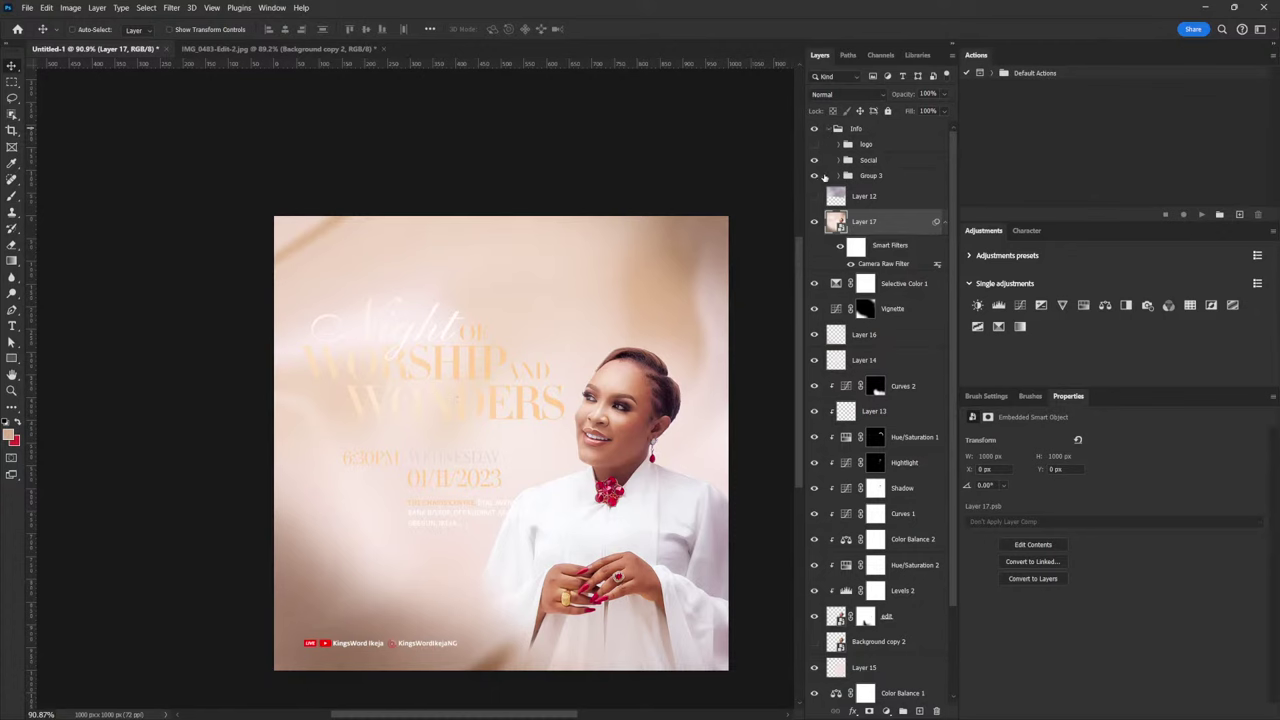
left_click(815, 176)
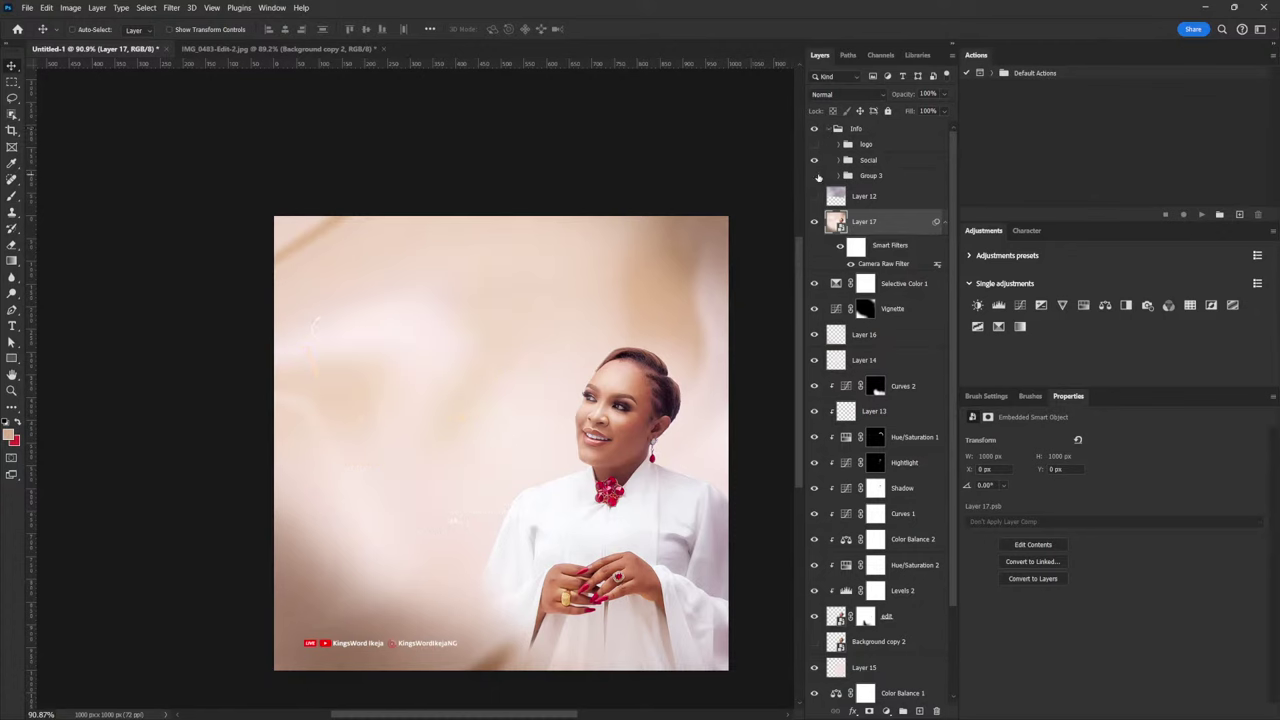
left_click(815, 176)
left_click(838, 176)
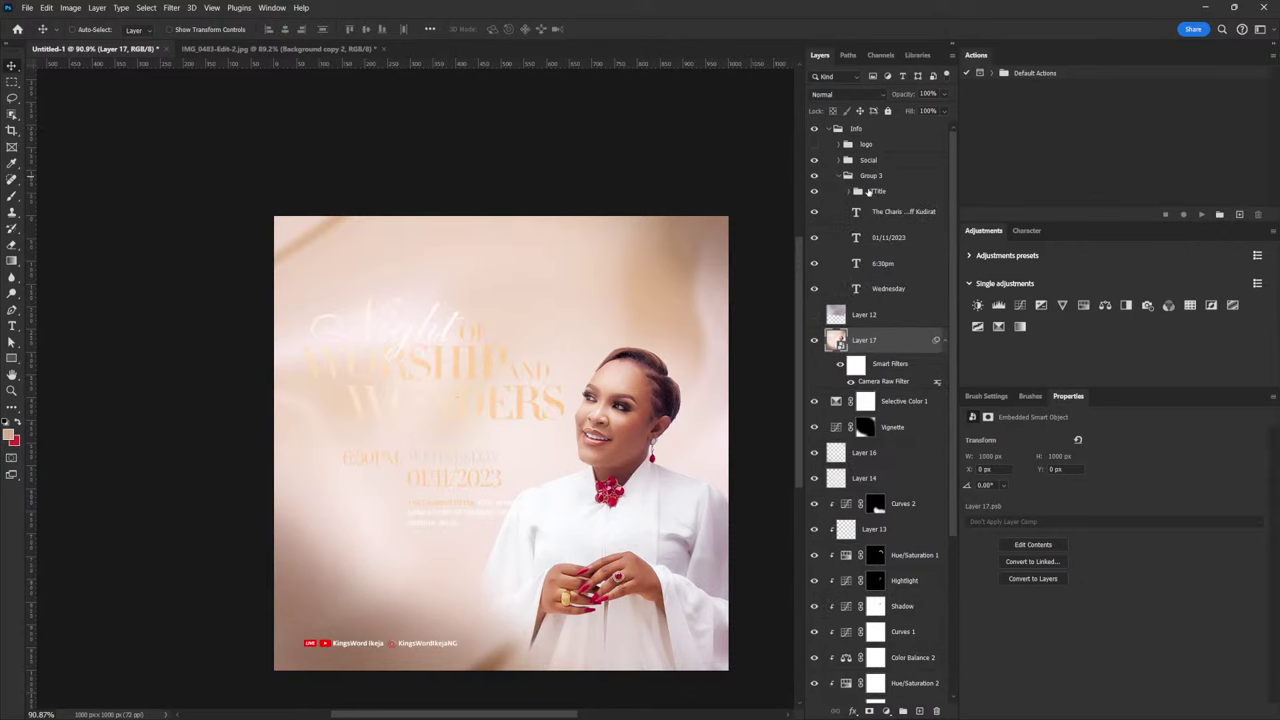
left_click(815, 192)
left_click(815, 192)
left_click(849, 191)
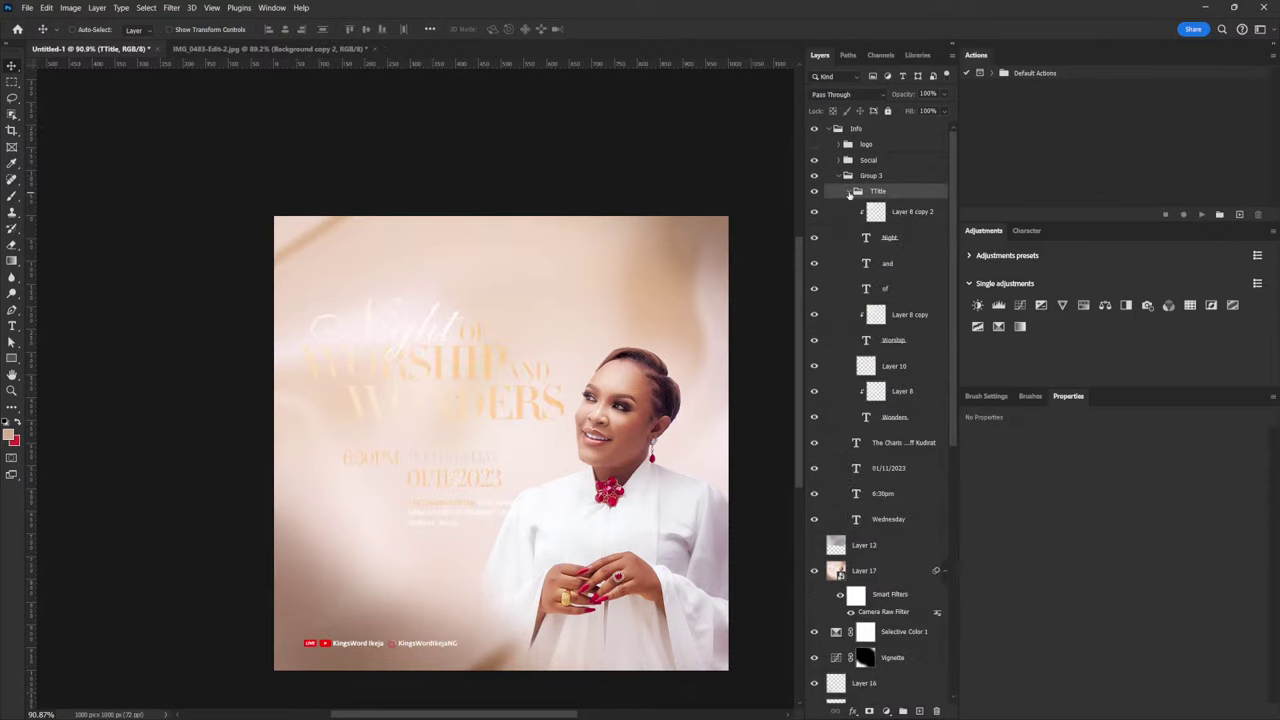
Hide the title texture and colour Night, of and Worship with the sampled dark hair tone
left_click(898, 240)
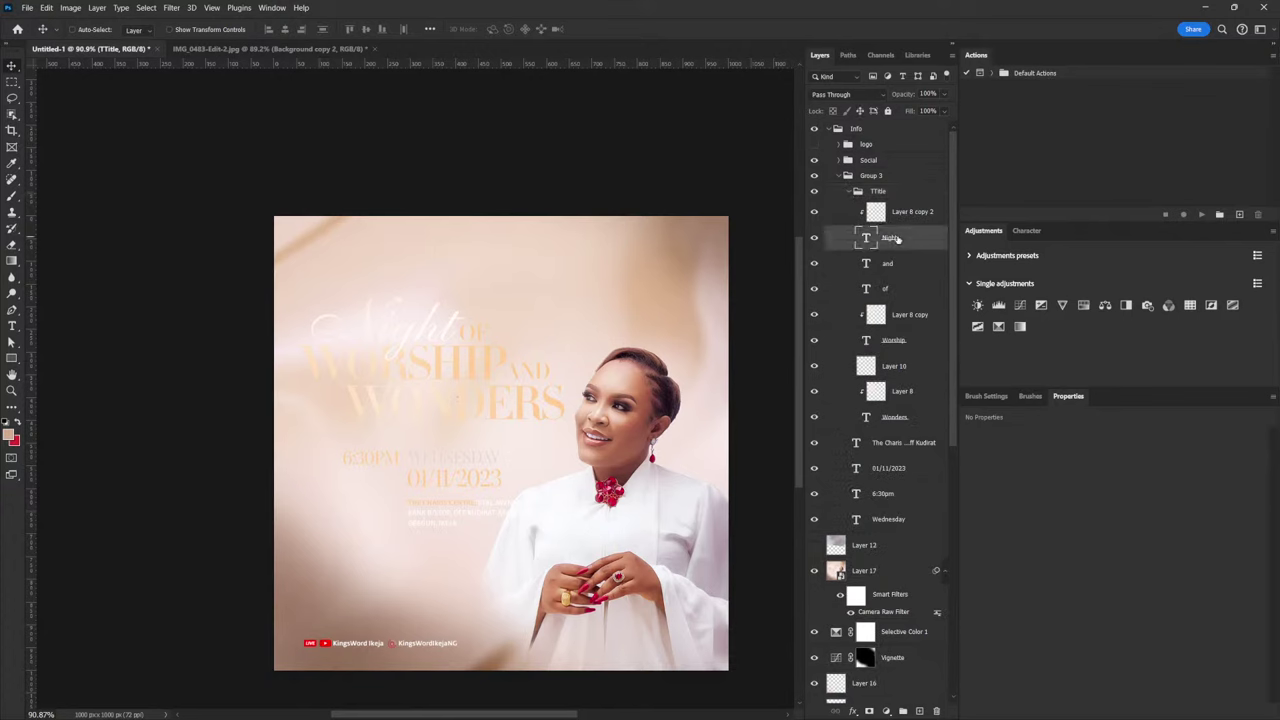
left_click(896, 292, "shift")
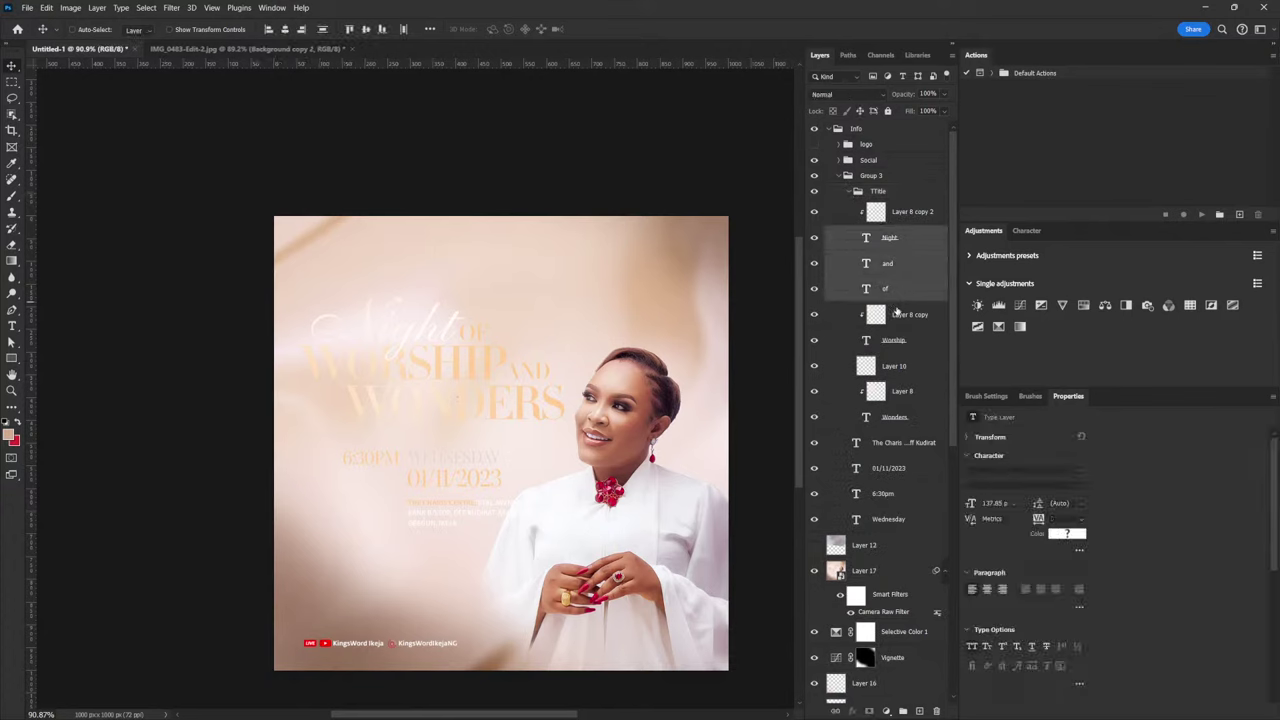
left_click(900, 342, "ctrl")
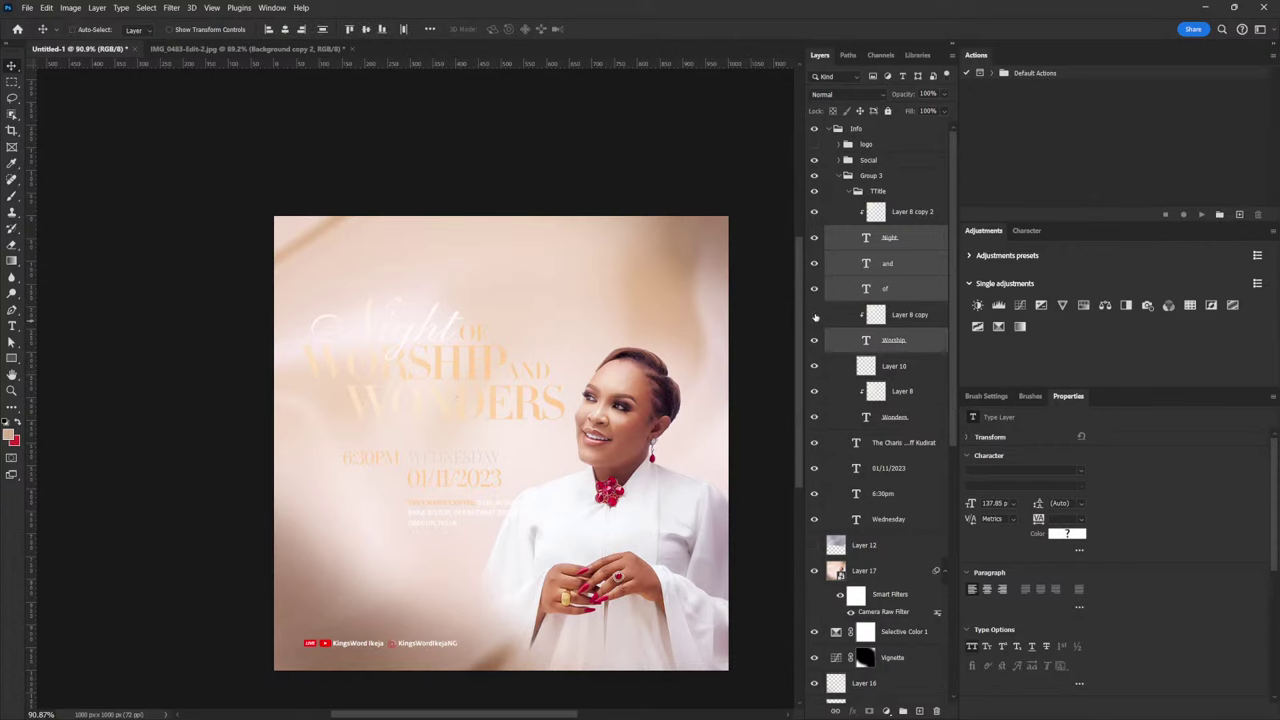
left_click(814, 212)
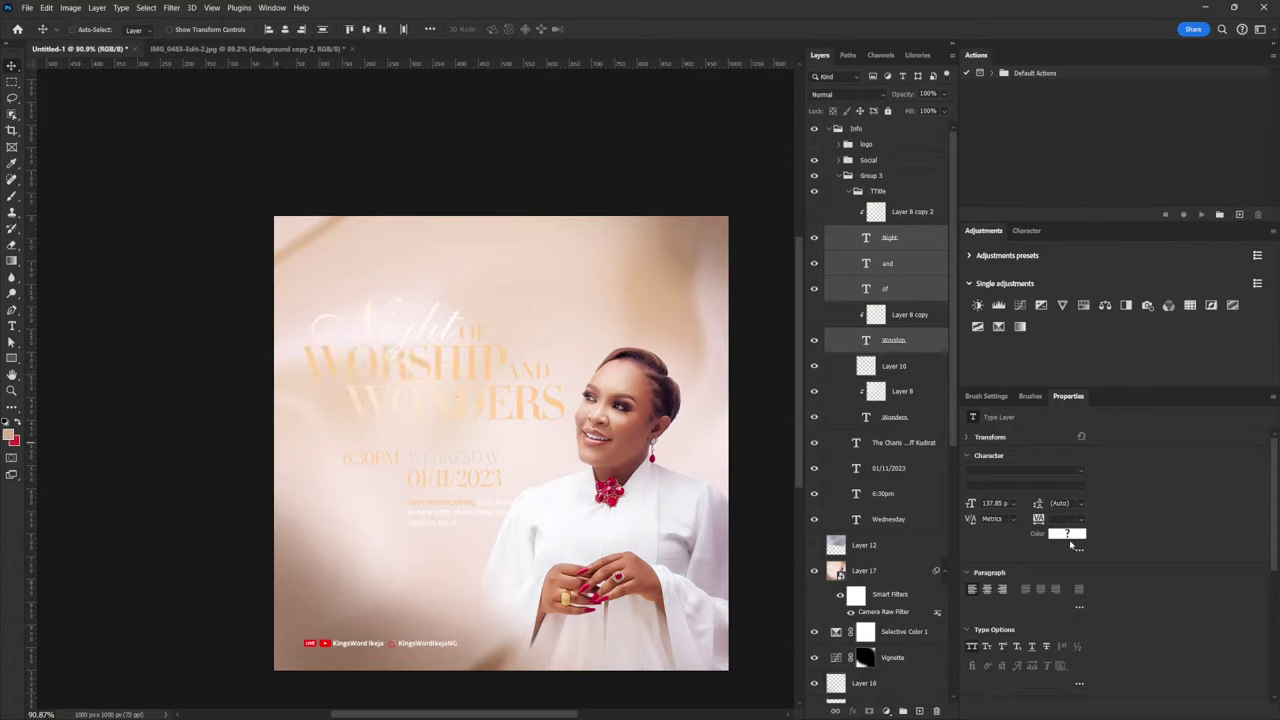
left_click(1068, 536)
left_click(662, 394)
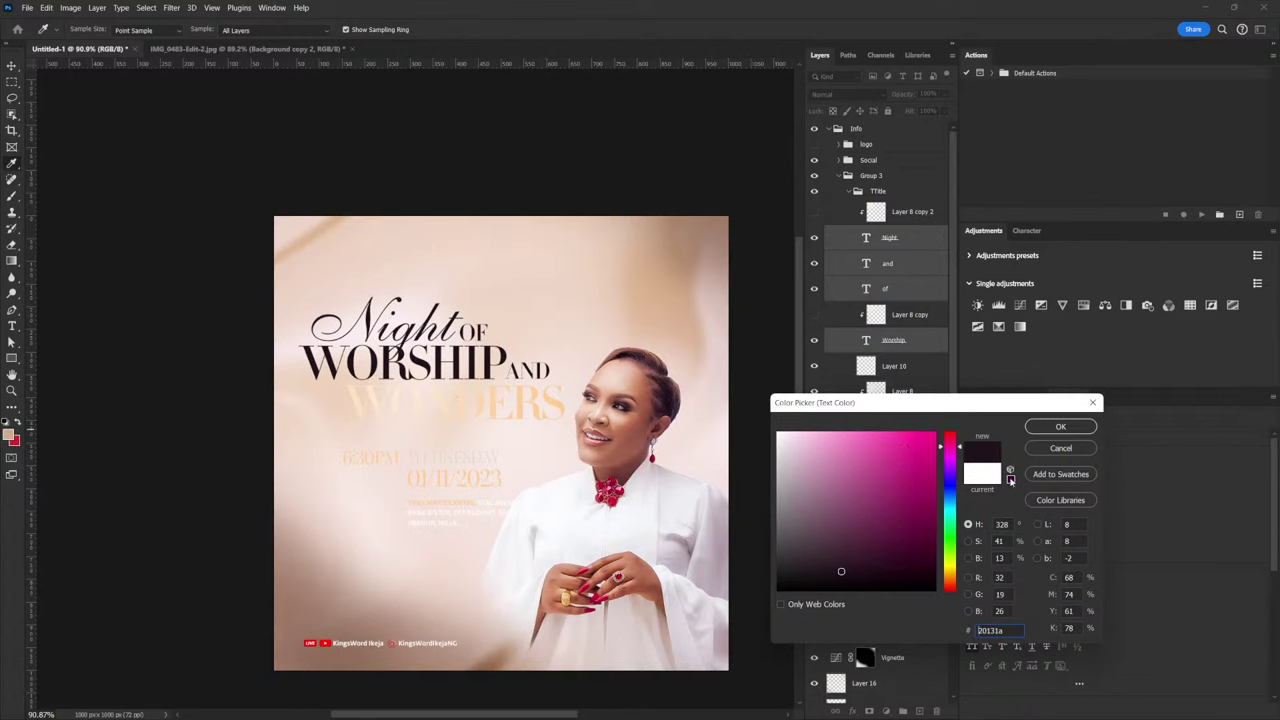
left_click(1060, 427)
Set the Wonders text colour to 20131a
left_click(905, 417)
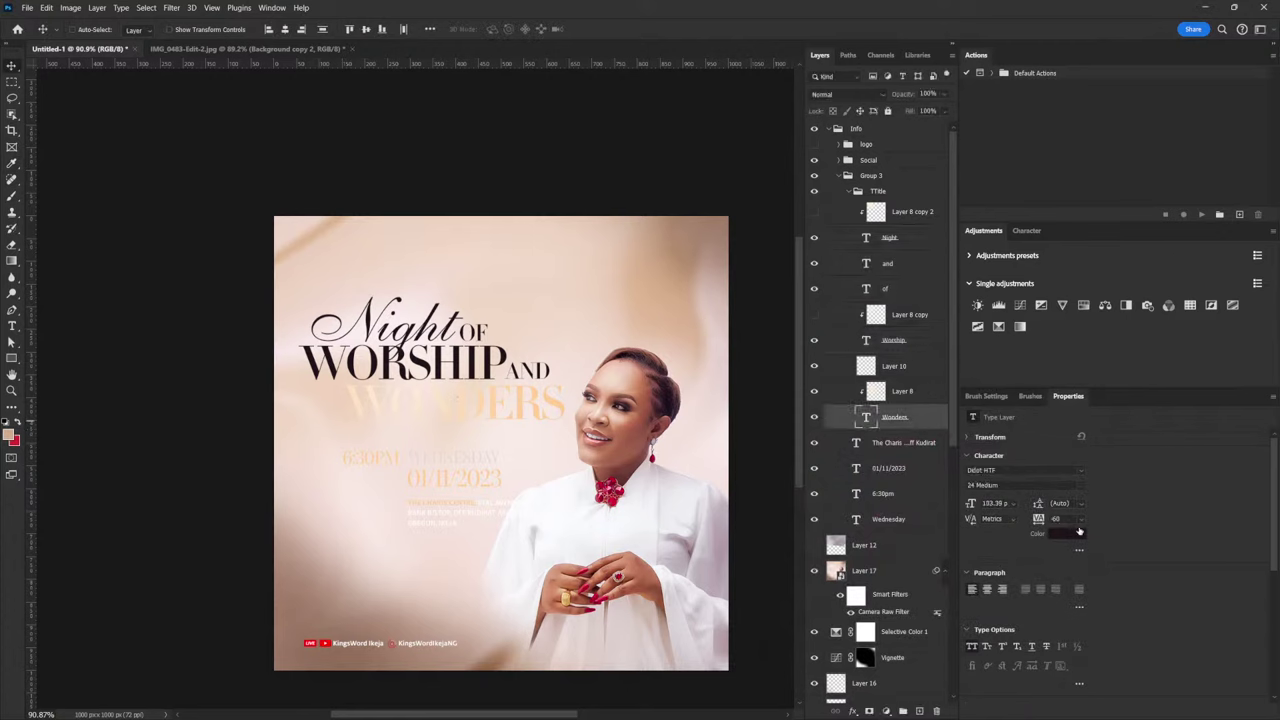
left_click(1066, 533)
type("20131a")
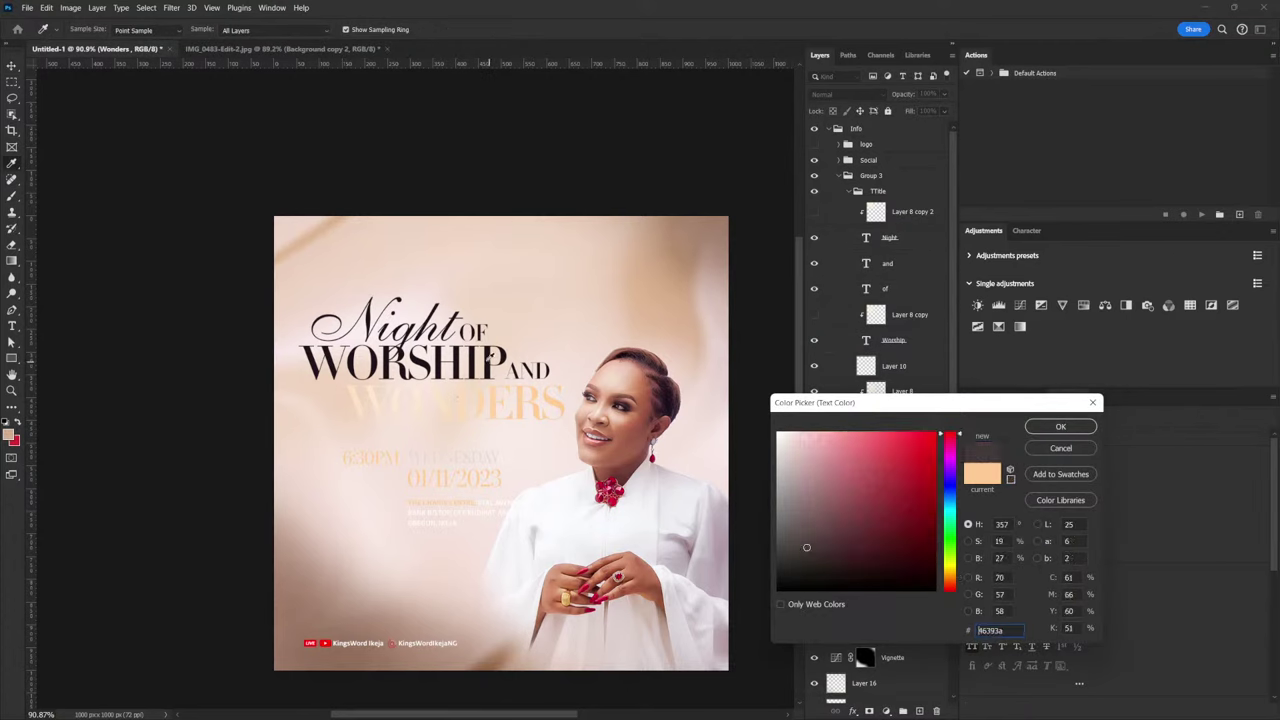
left_click(1043, 432)
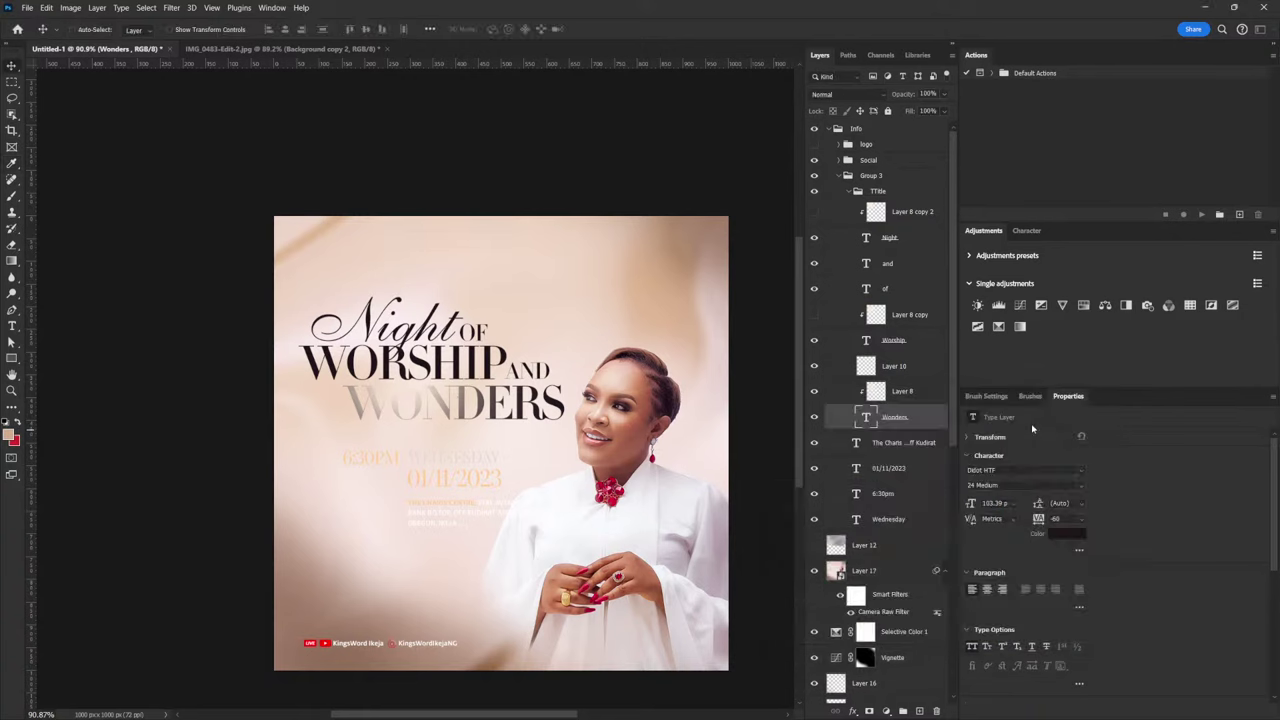
Delete the Layer 8, Layer 8 copy and Layer 8 copy 2 texture layers
left_click(904, 393)
left_click(905, 314, "ctrl")
left_click(897, 222, "ctrl")
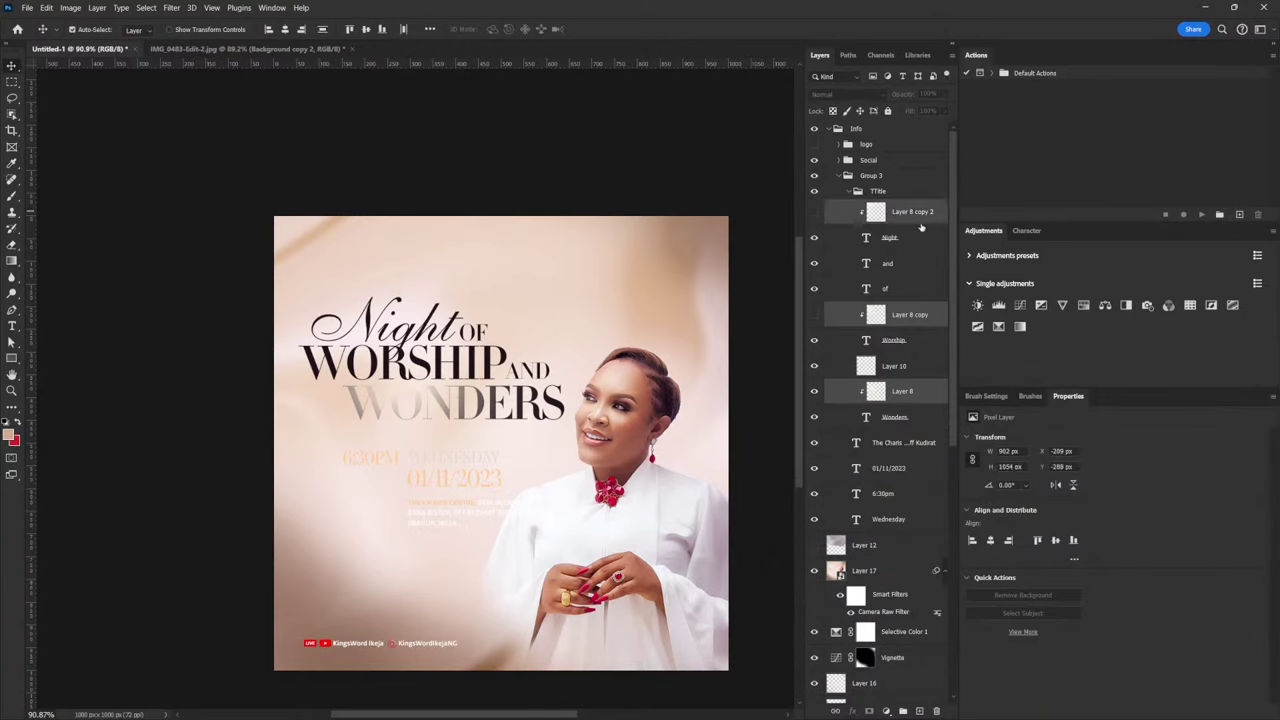
left_click_drag(935, 392, 937, 710)
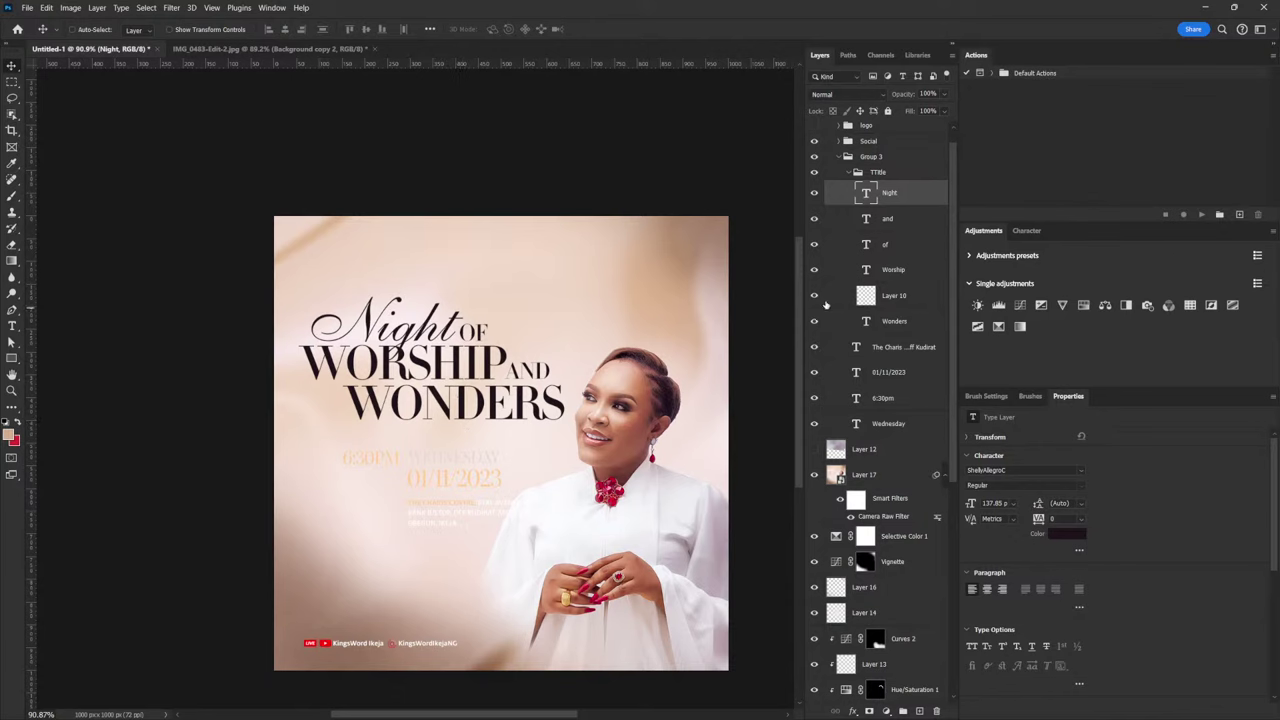
Pick the Night, Worship and Wednesday text layers directly from the poster
right_click(397, 331)
left_click(440, 367)
right_click(424, 365)
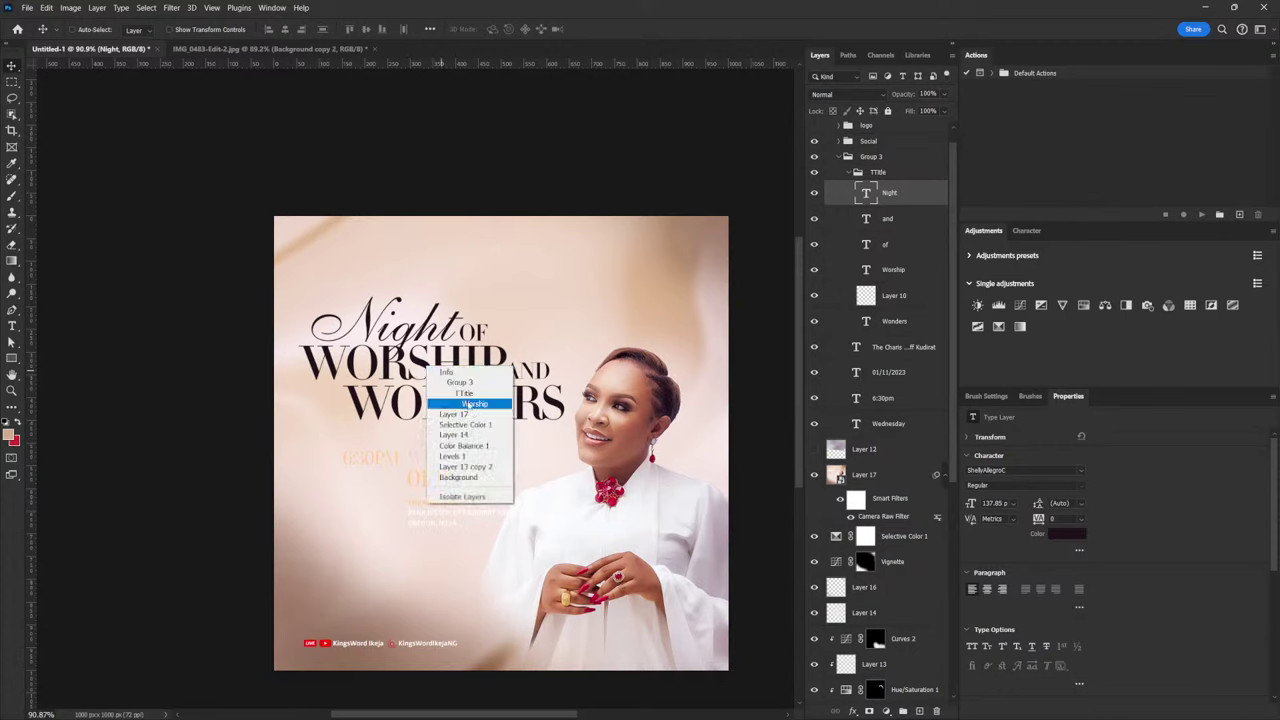
left_click(468, 404)
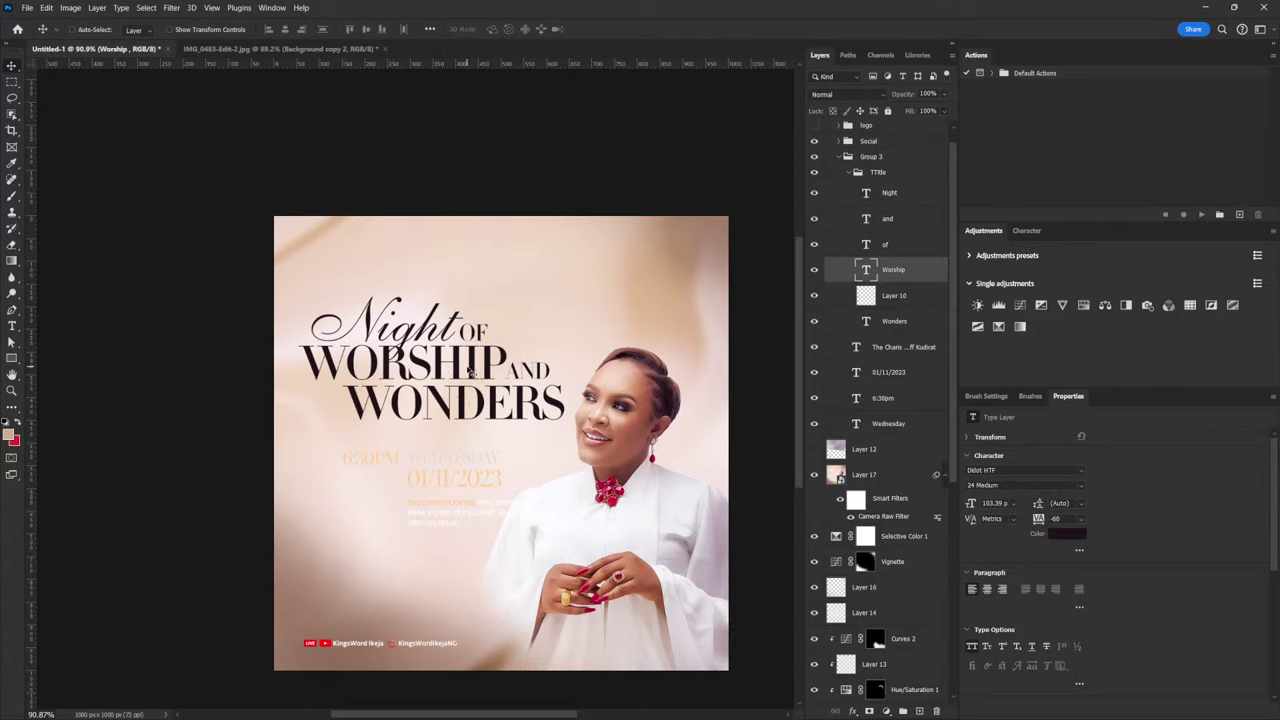
right_click(430, 460)
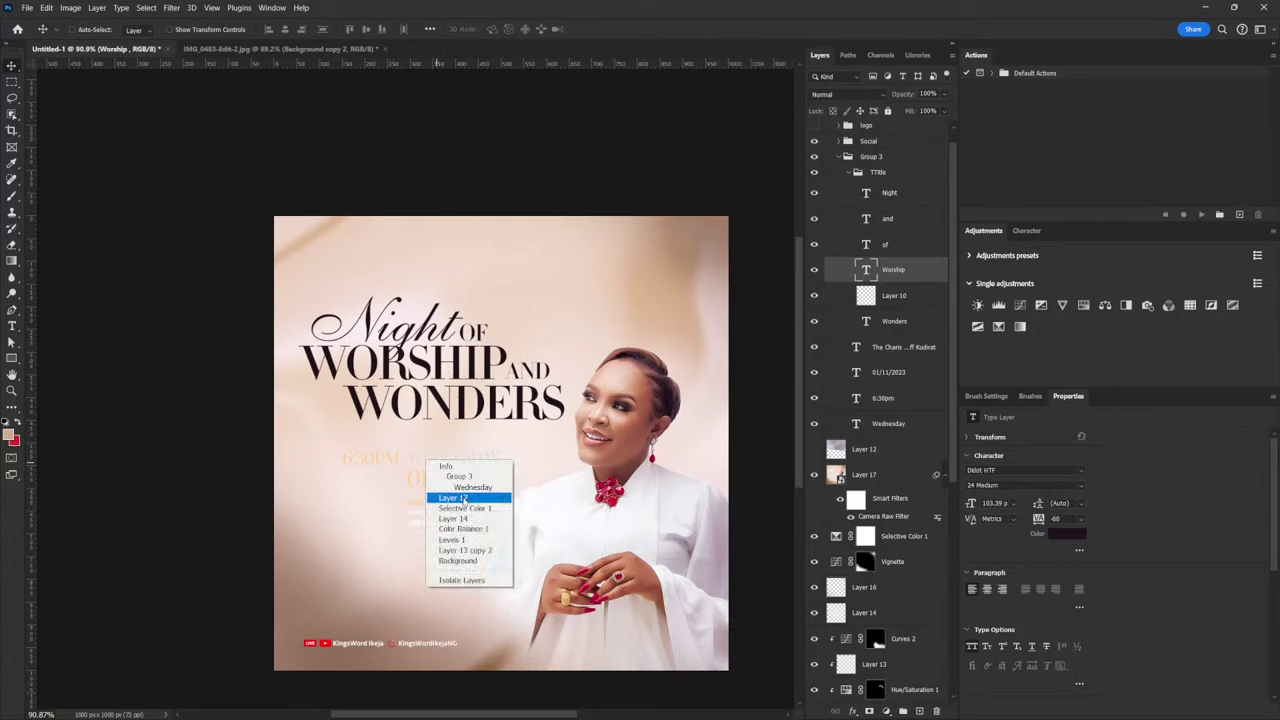
left_click(395, 482)
right_click(456, 464)
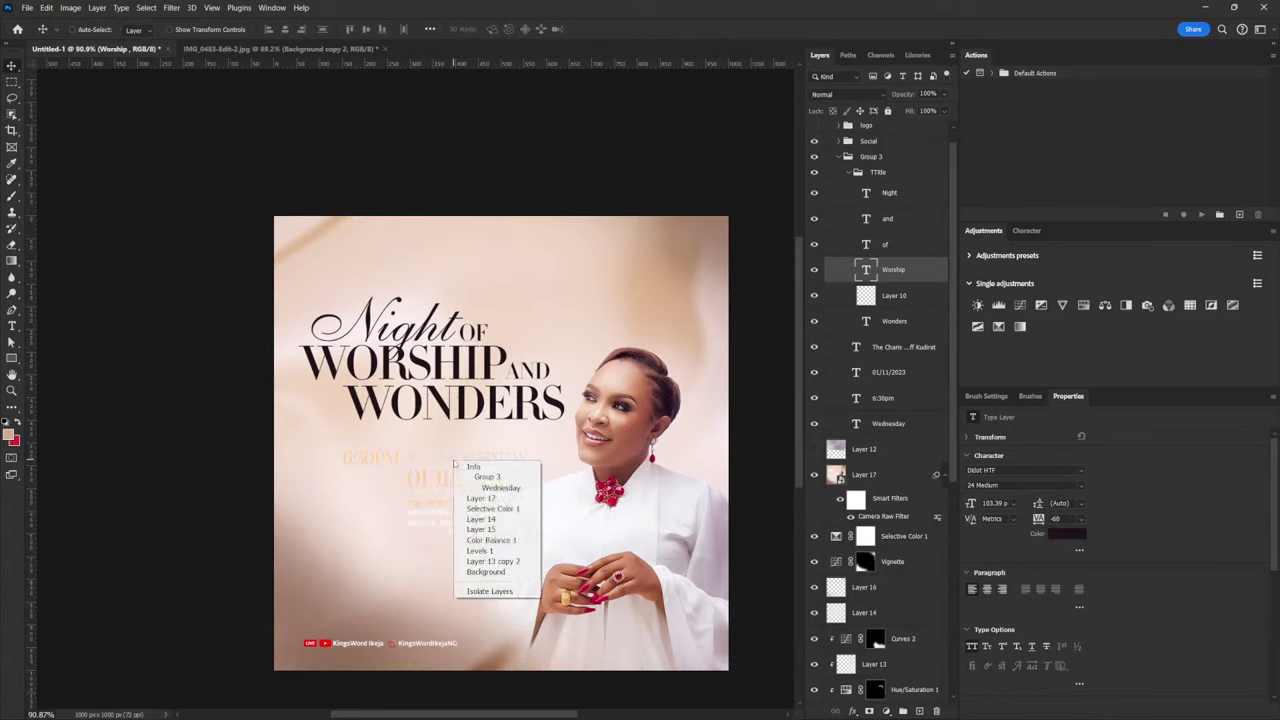
left_click(500, 487)
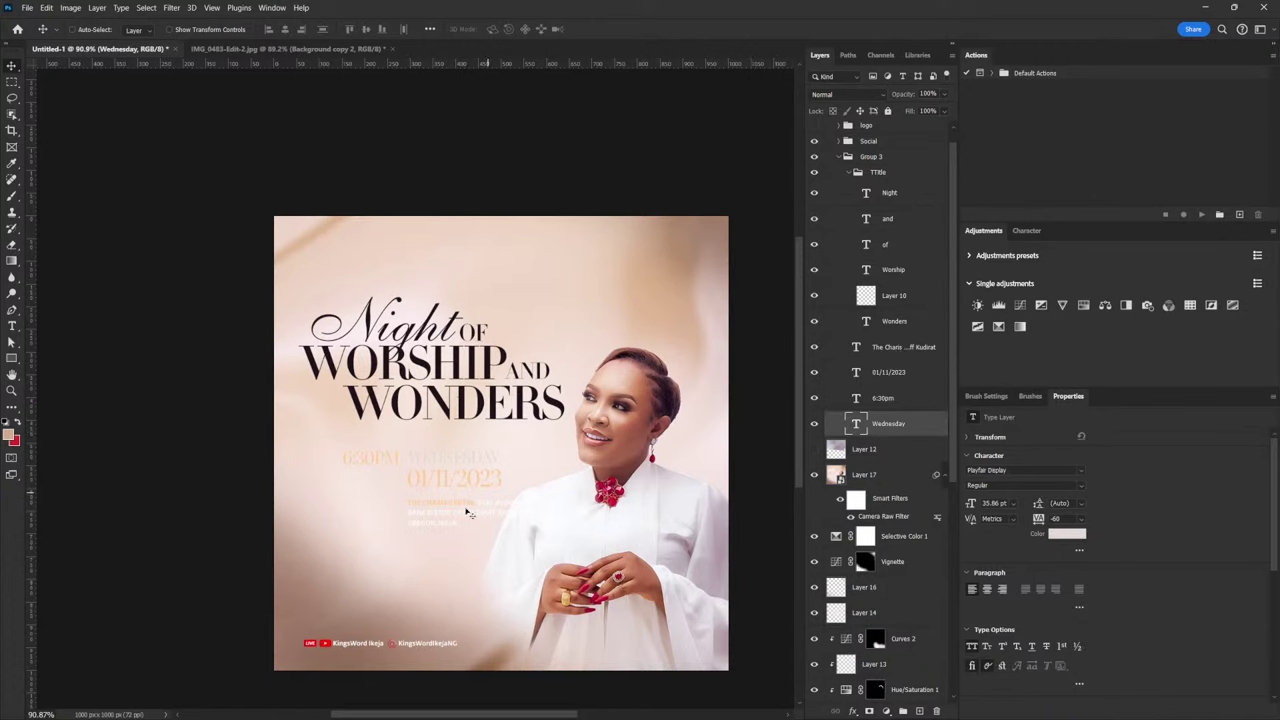
Colour the time, date and venue layers with the dark WORSHIP lettering tone
left_click(899, 352, "shift")
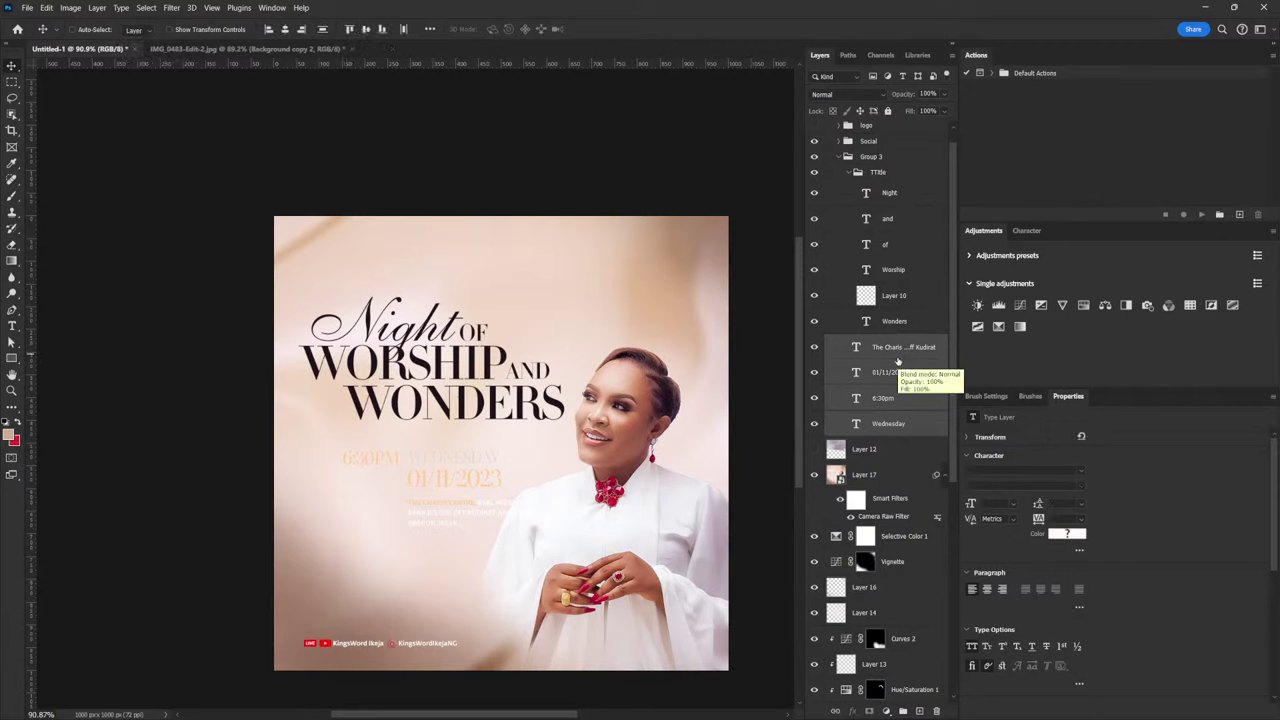
left_click(1063, 536)
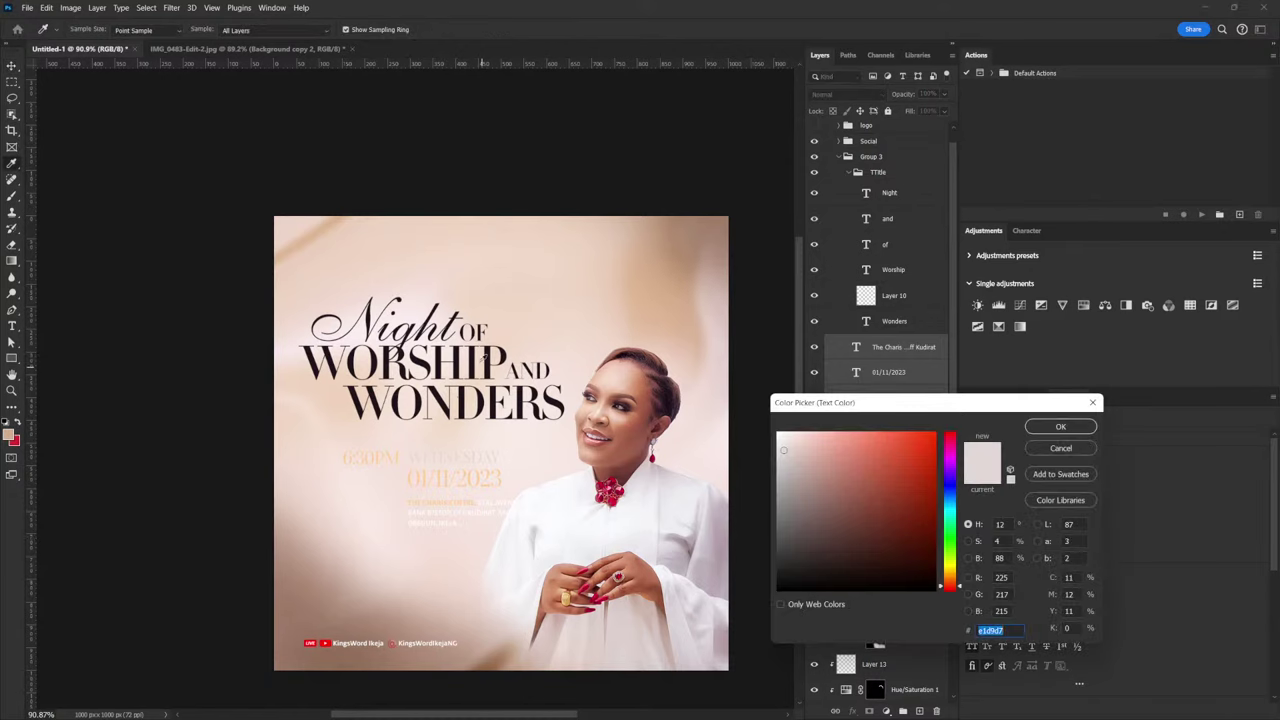
left_click(489, 355)
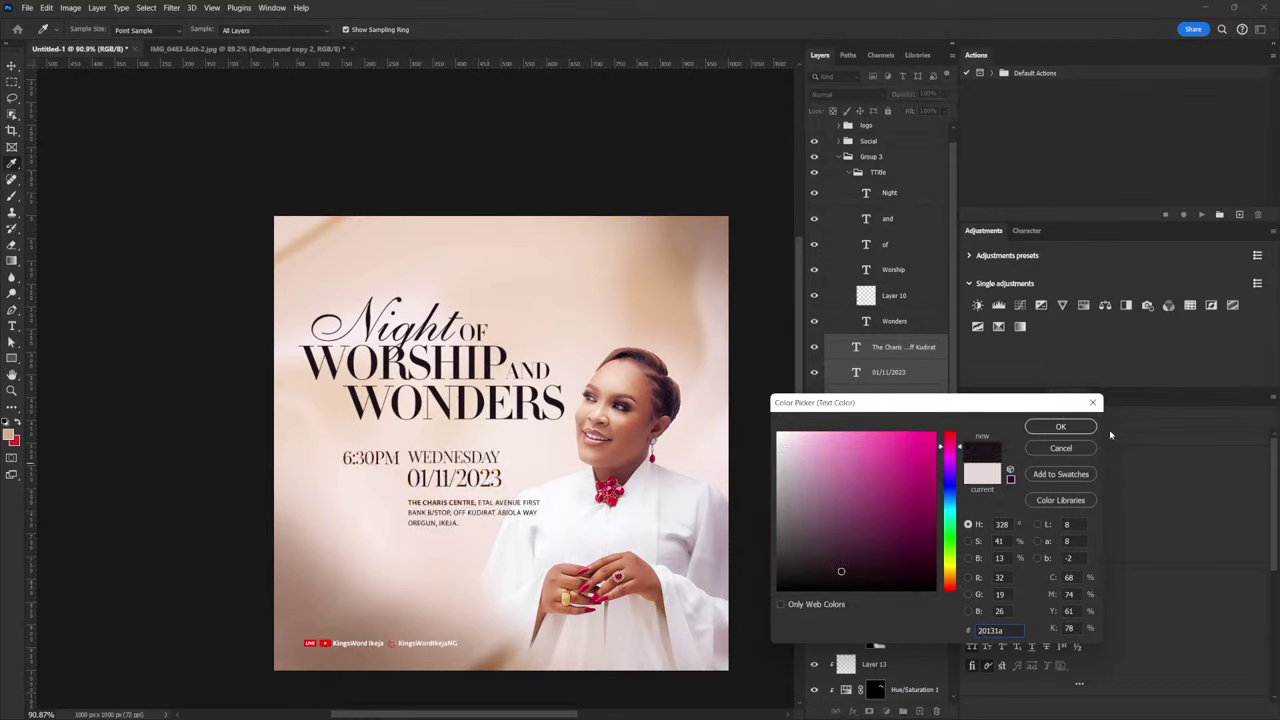
left_click(1065, 431)
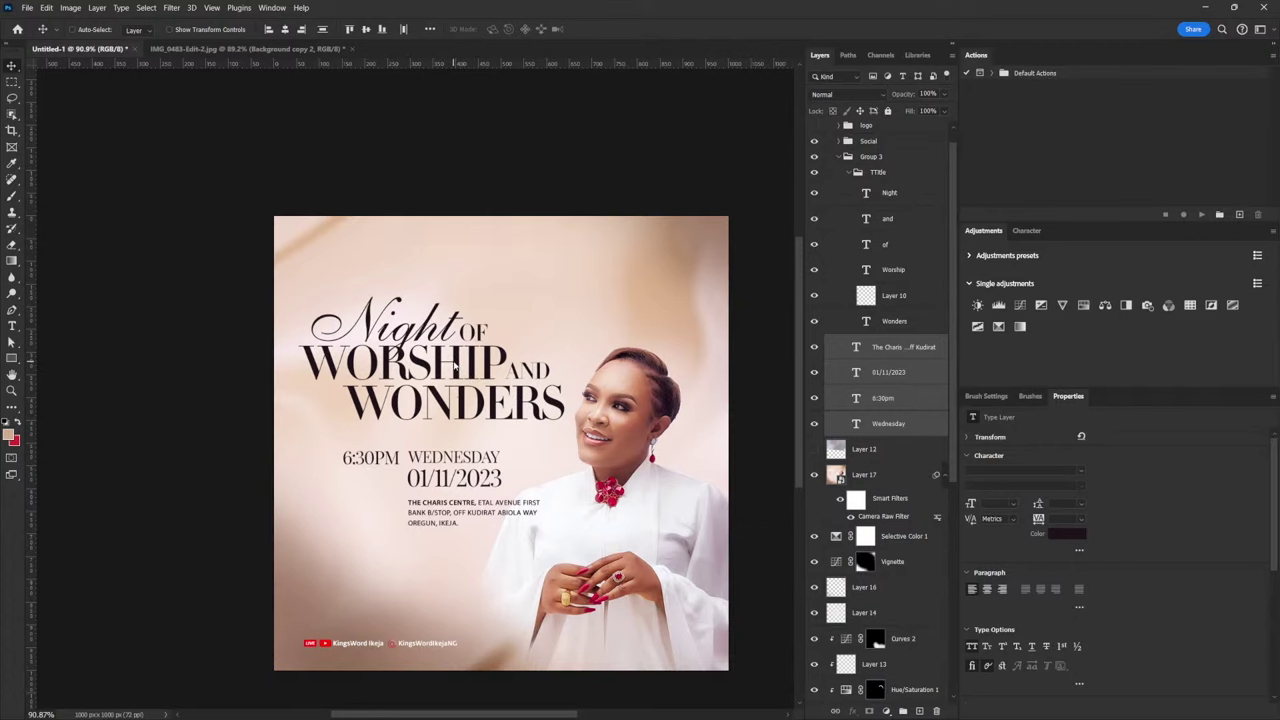
right_click(455, 366)
left_click(497, 402)
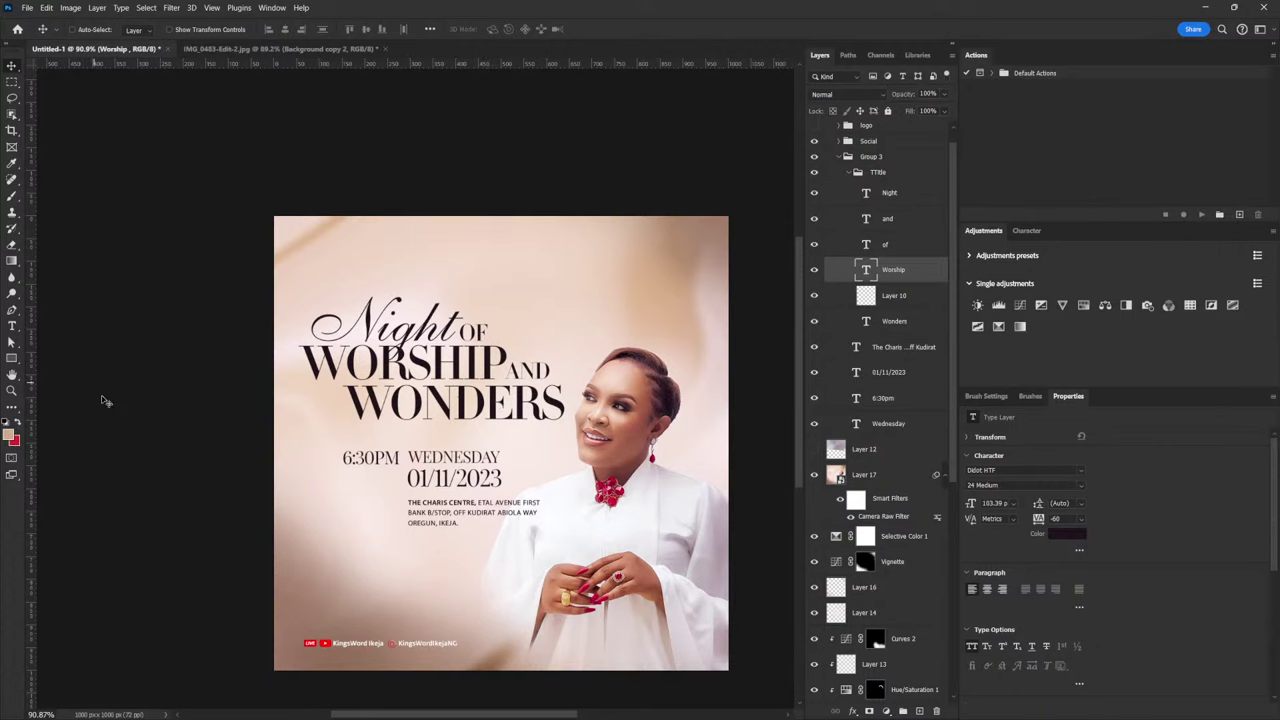
Paint a soft brown skin-tone dab on a new layer clipped to Worship
left_click(10, 431)
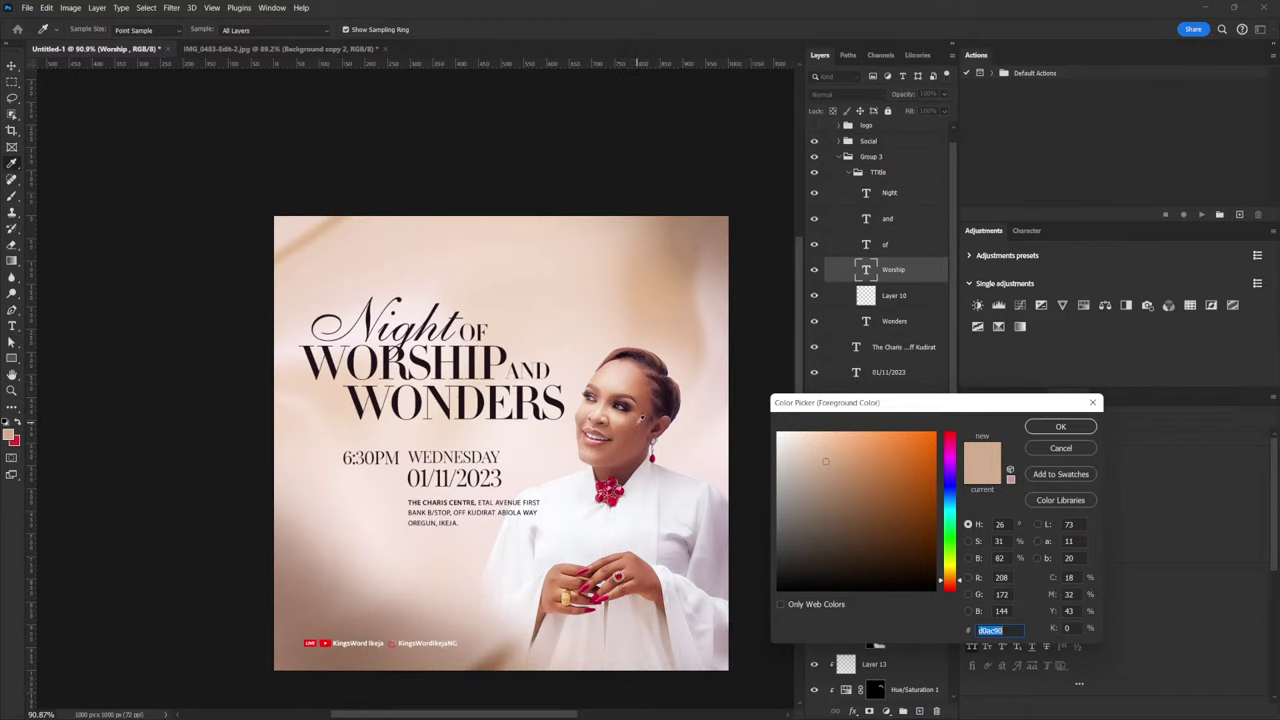
left_click(634, 417)
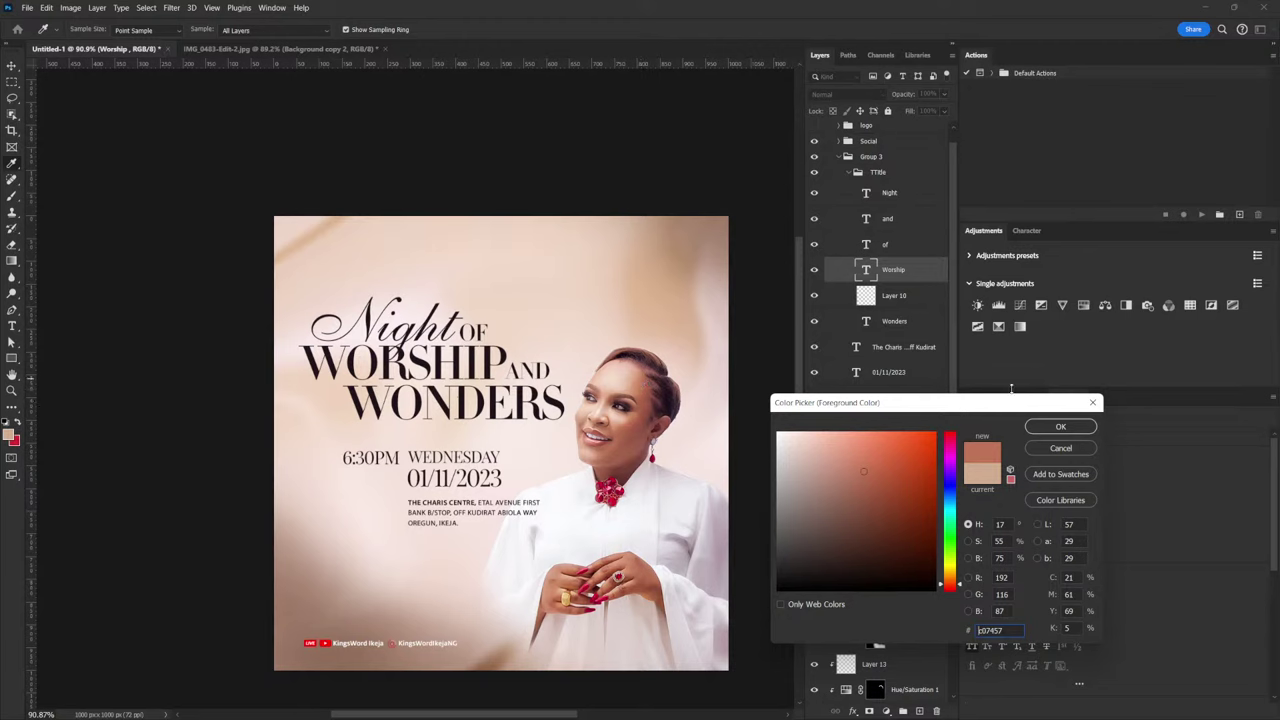
left_click(1060, 426)
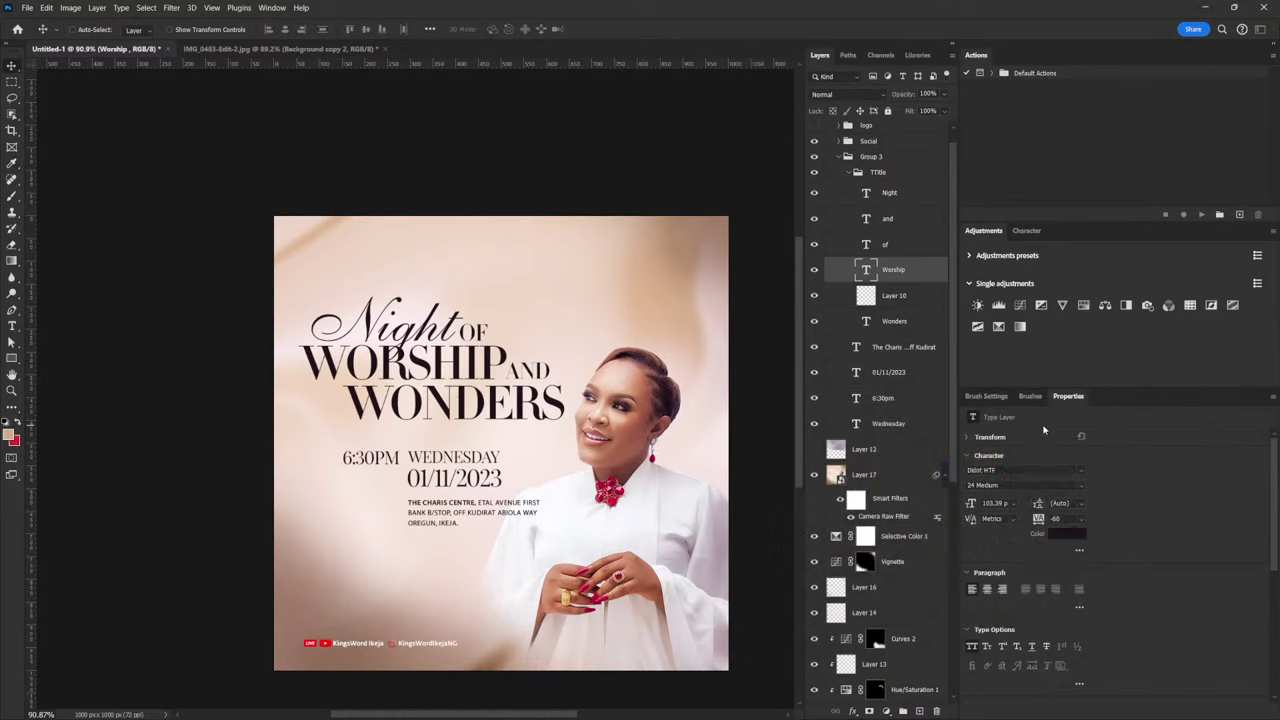
left_click(919, 711)
key("b")
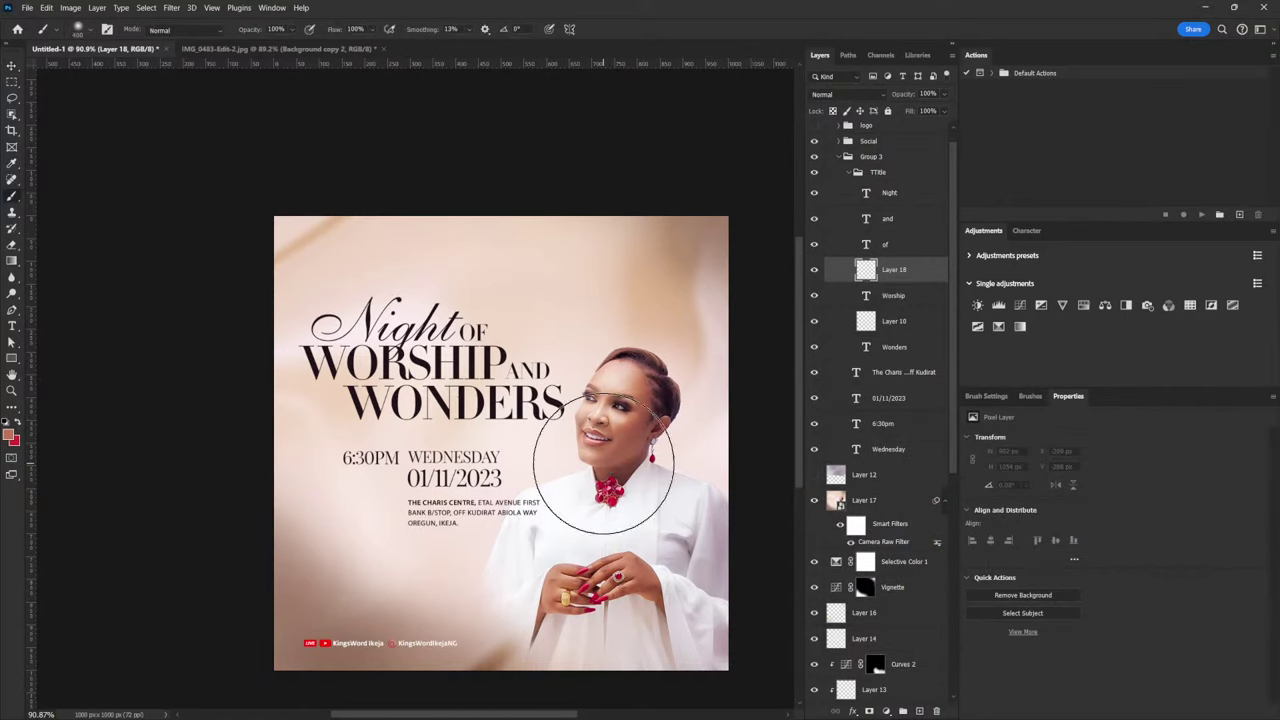
left_click(486, 437)
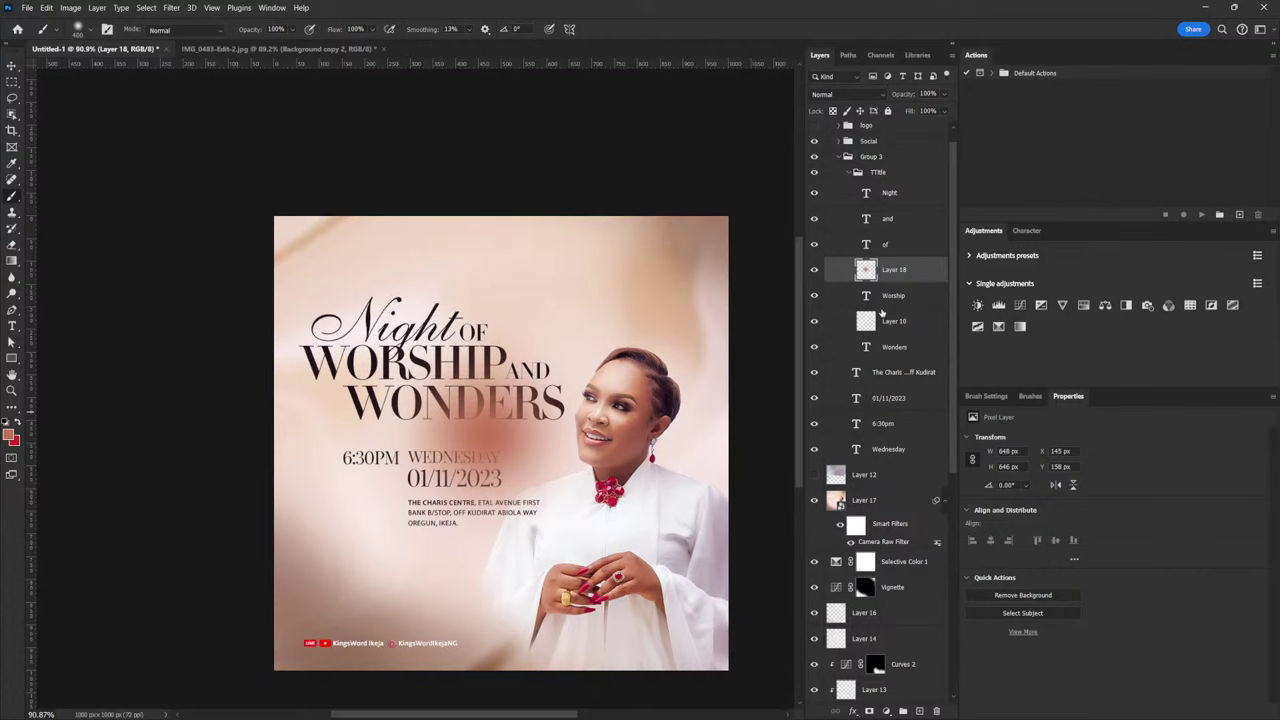
left_click(900, 282, "alt")
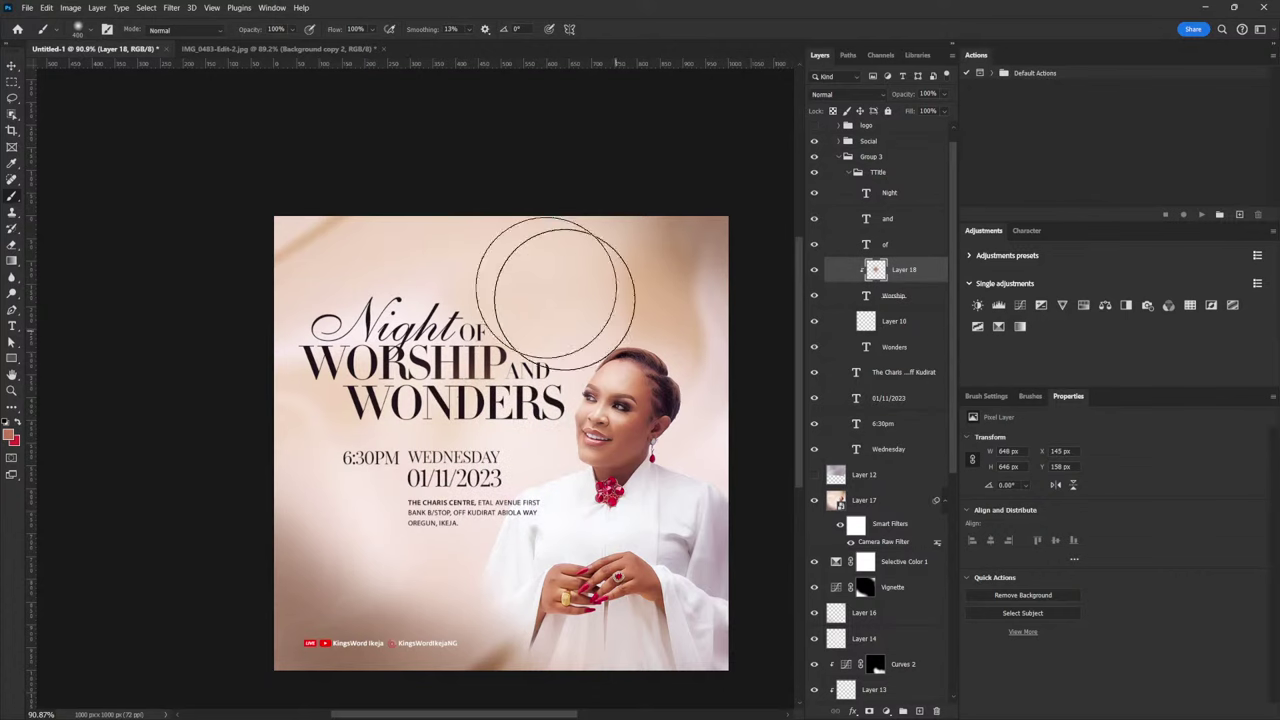
Enlarge the brown glow and position it over WORSHIP
left_click(13, 65)
left_click_drag(519, 395, 496, 350)
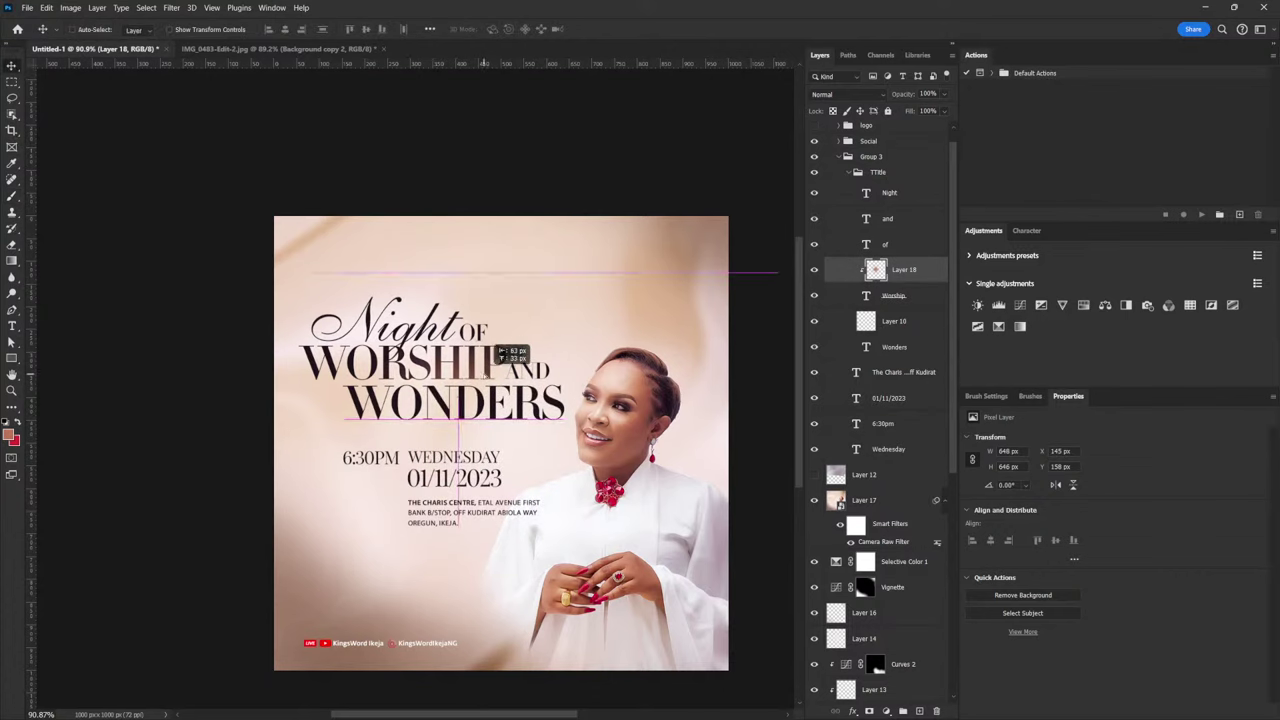
key("ctrl+t")
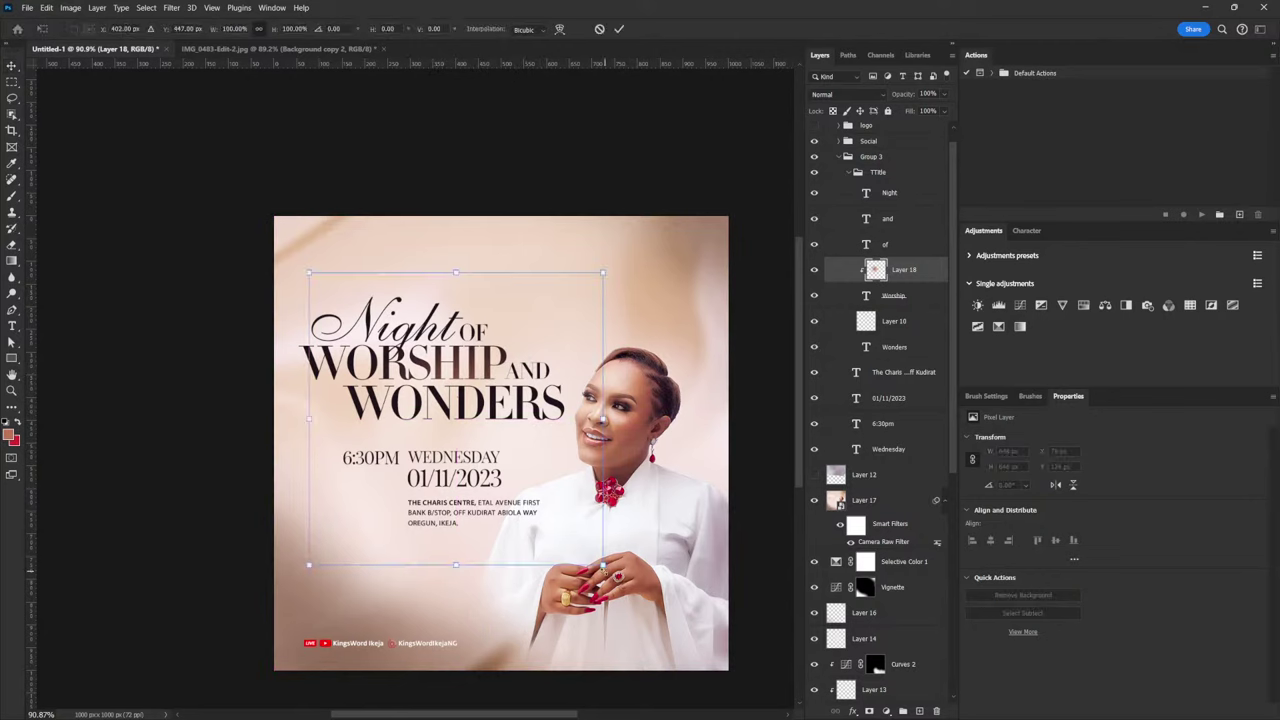
left_click_drag(603, 566, 712, 706)
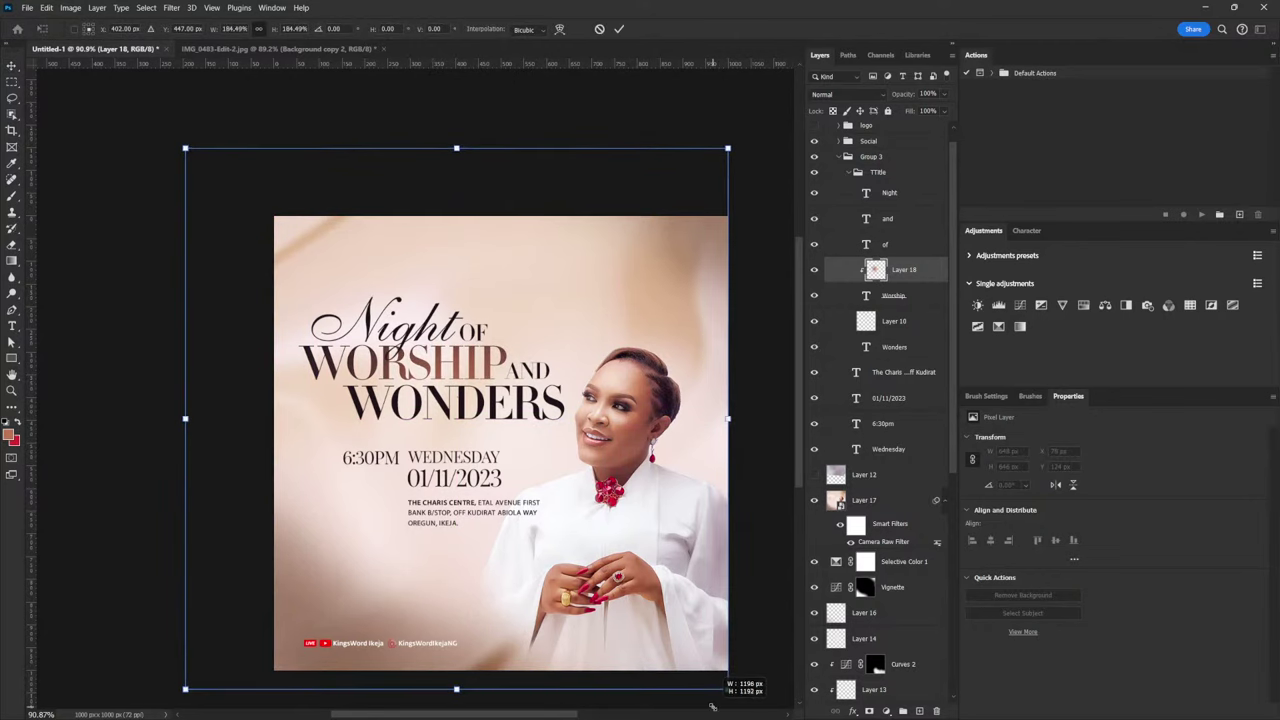
left_click_drag(560, 420, 601, 395)
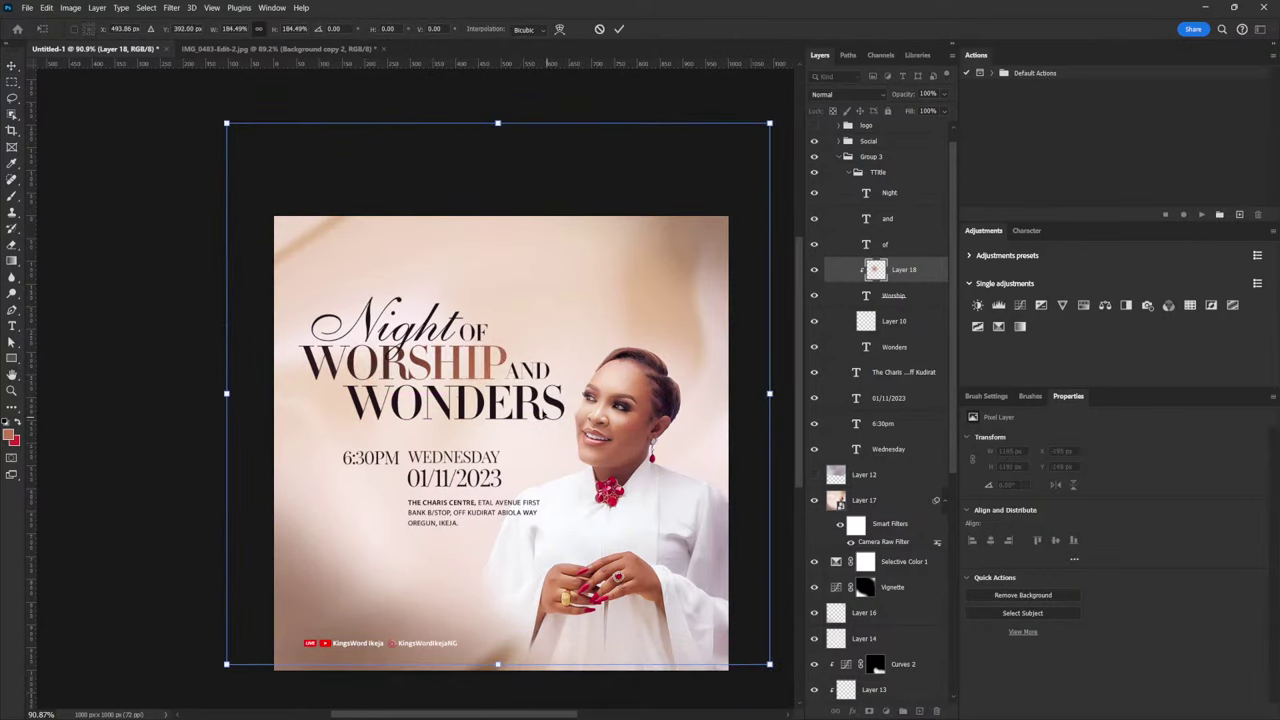
key("Return")
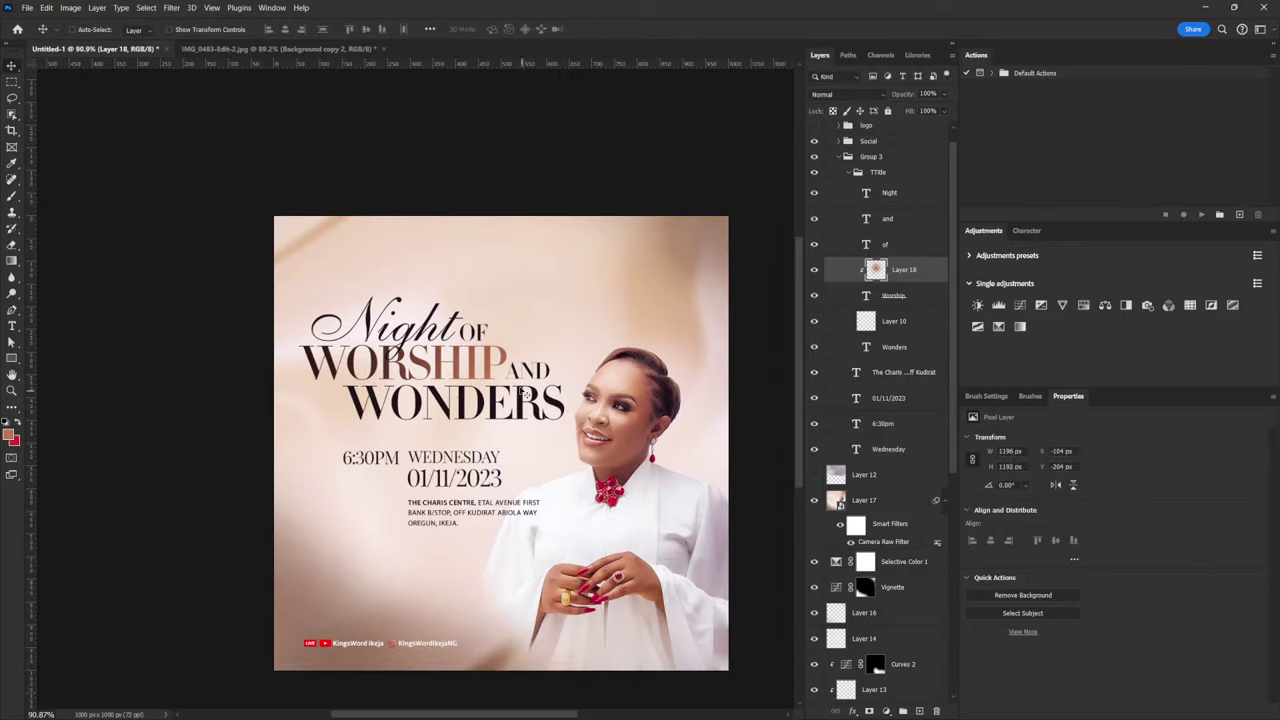
left_click_drag(520, 393, 507, 386)
Duplicate the brown glow, clip it to Wonders, and position it over WONDERS
key("ctrl+j")
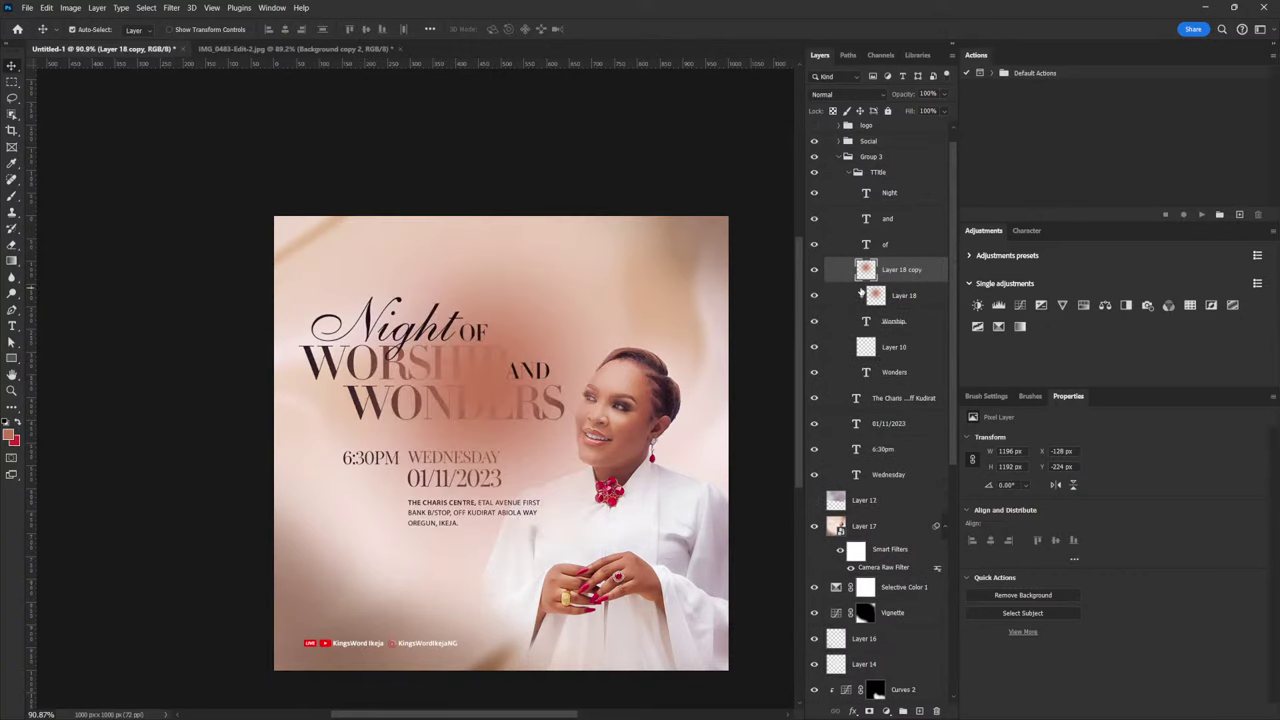
left_click_drag(906, 271, 914, 358)
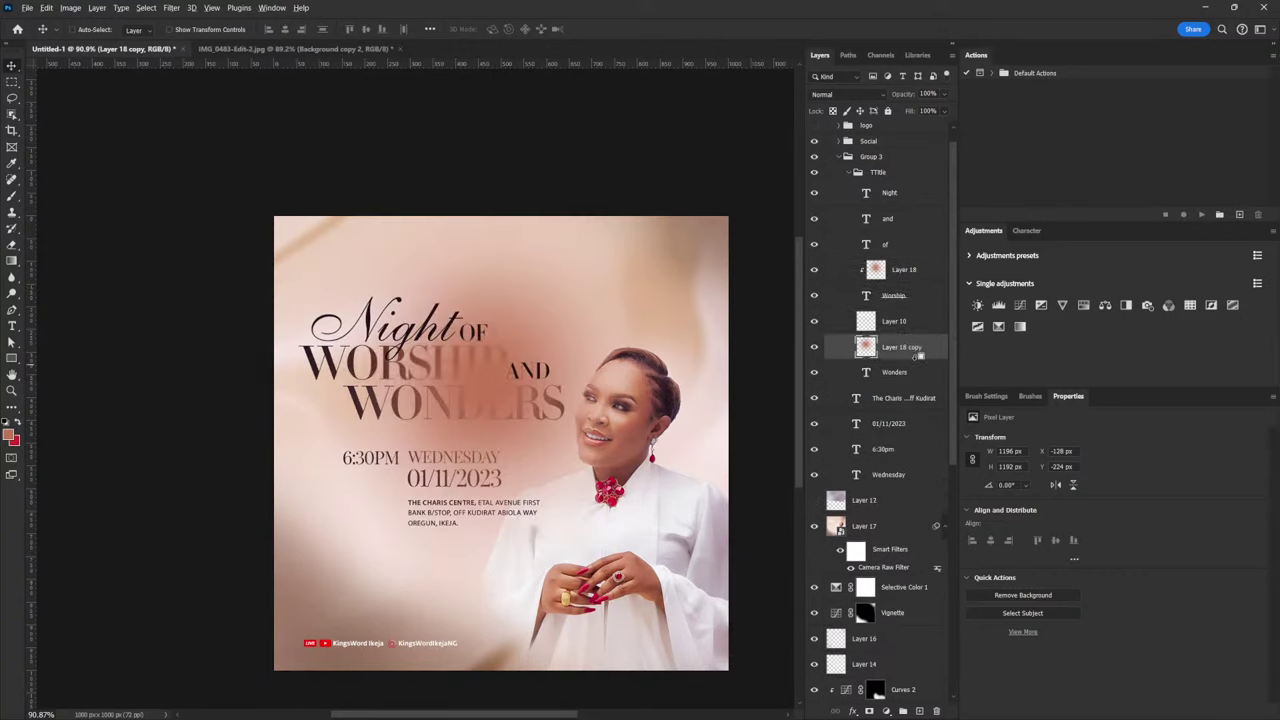
key("ctrl+alt+g")
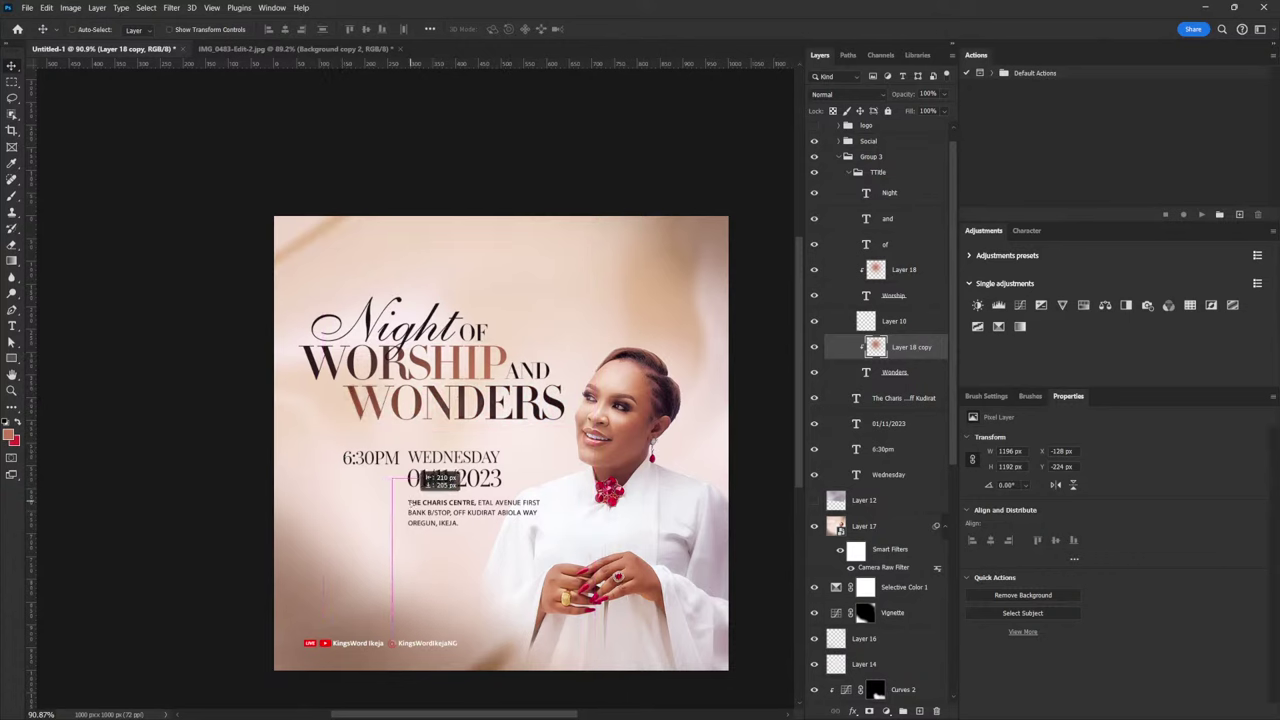
left_click_drag(428, 480, 428, 466)
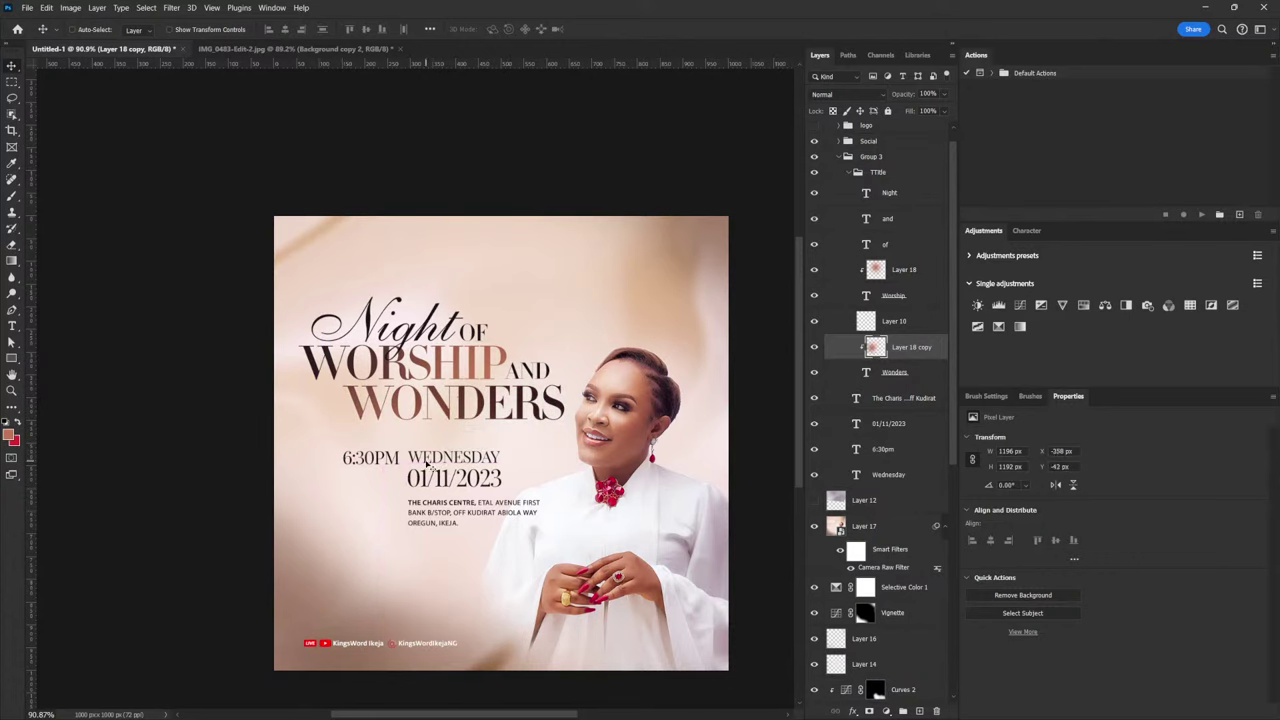
key("Down")
key("Down")
key("Down")
Duplicate the Worship glow again, clip it to Night, and place it over the script
left_click(900, 270)
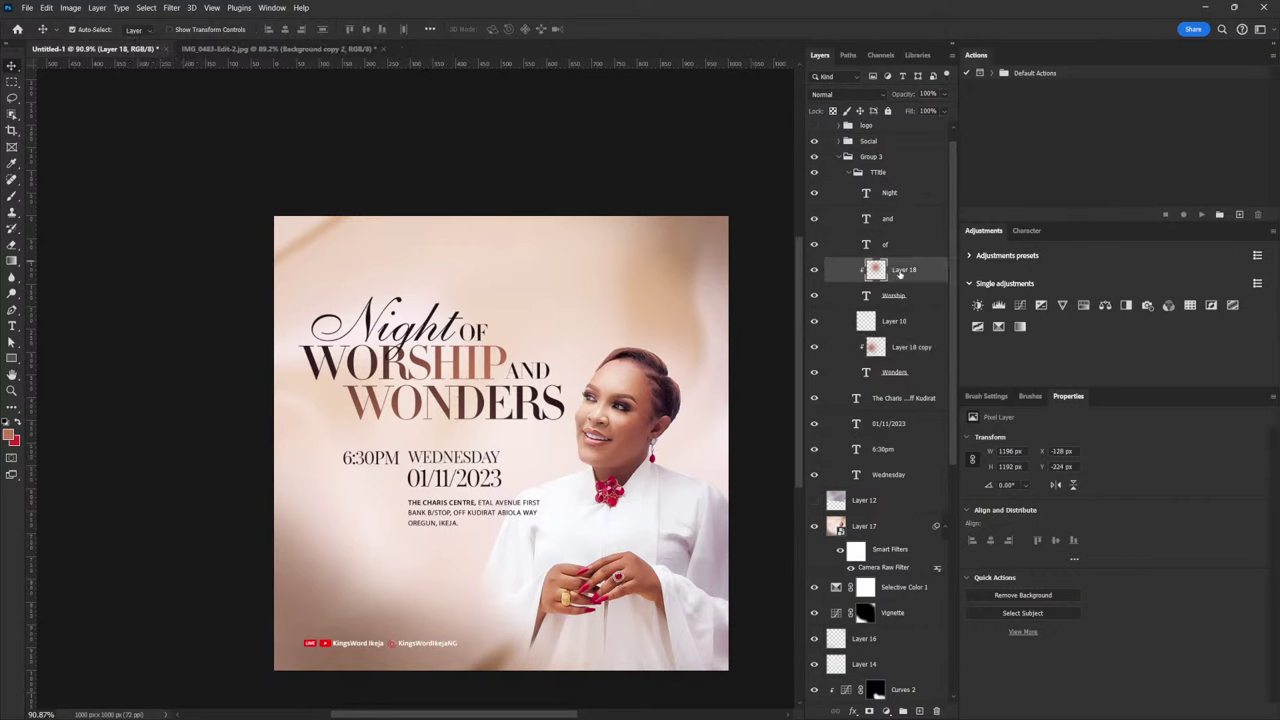
key("ctrl+j")
left_click_drag(900, 272, 907, 190)
left_click(906, 204, "alt")
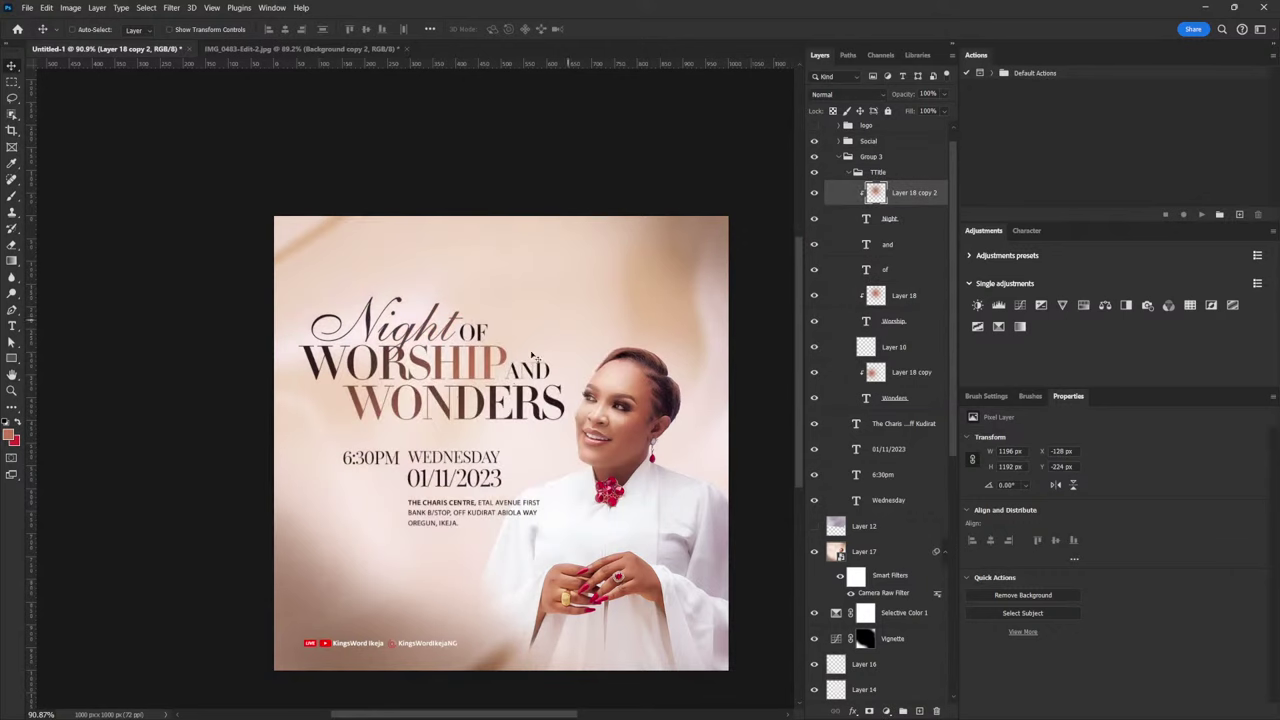
left_click_drag(490, 388, 503, 402)
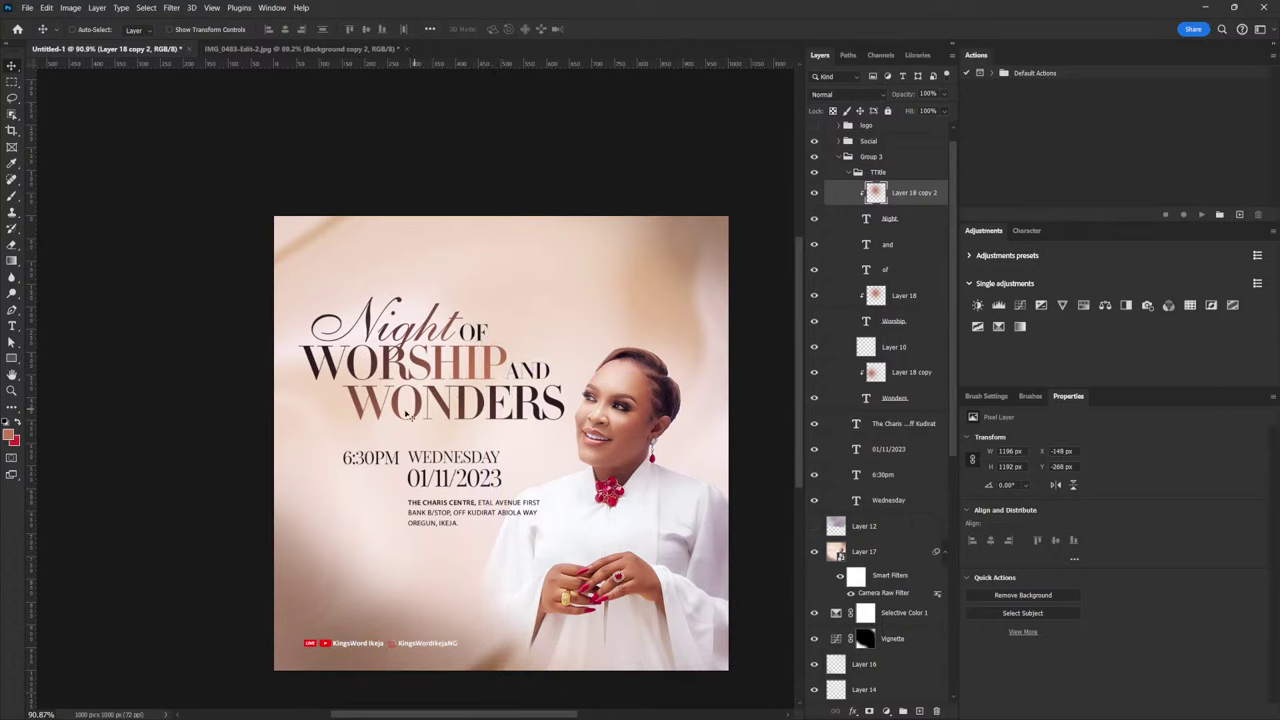
Nudge the WONDERS word and its glow into place, then add empty Layer 19
left_click(895, 399)
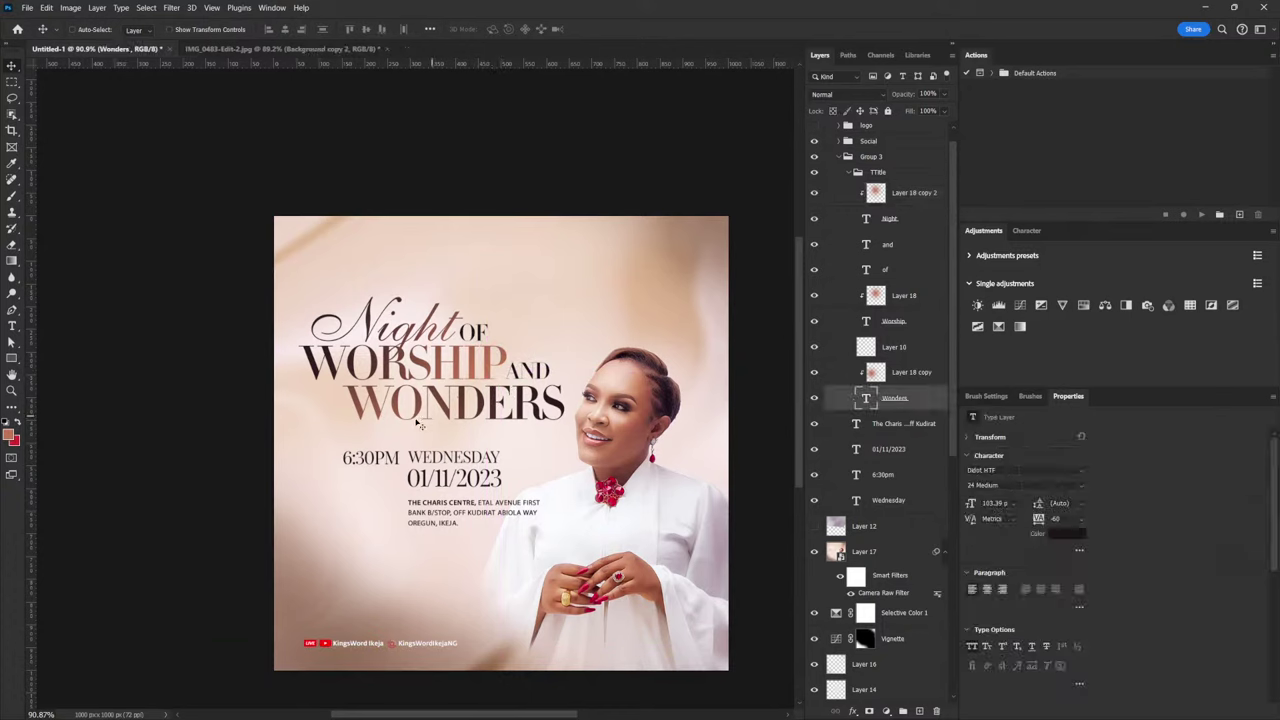
left_click_drag(418, 424, 413, 425)
left_click(926, 376)
left_click_drag(520, 422, 534, 430)
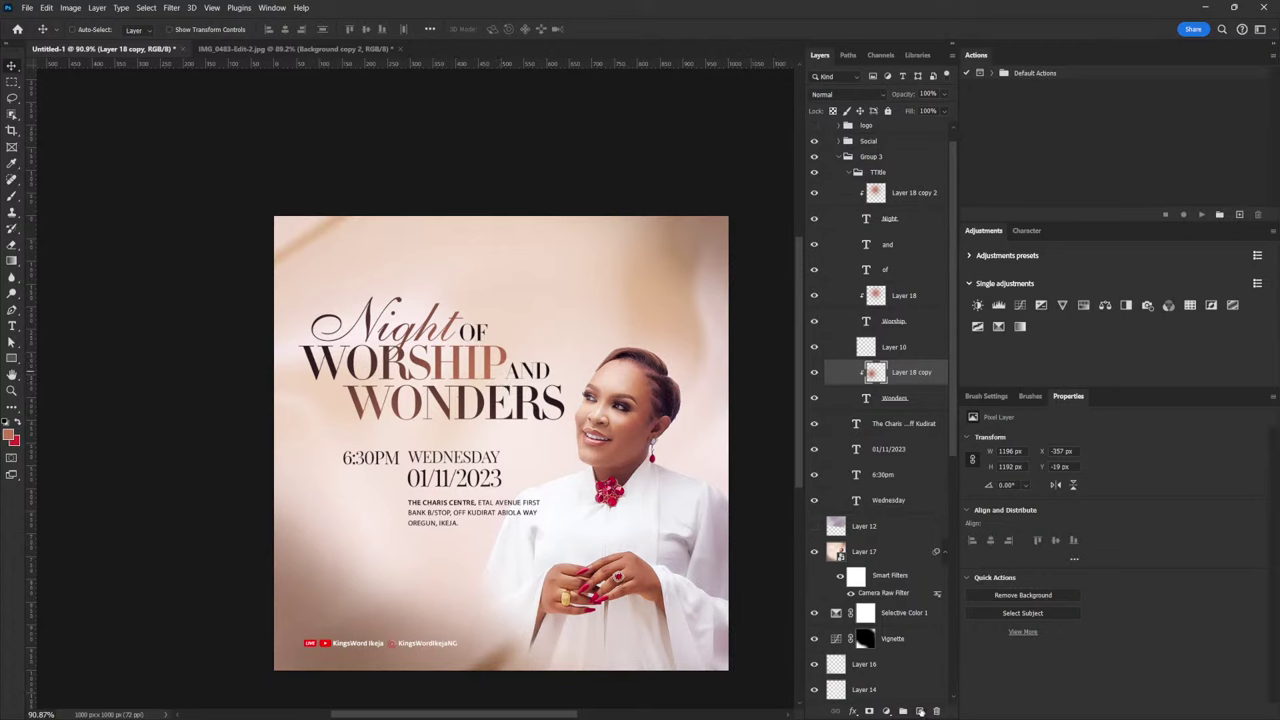
key("ctrl+alt+shift+e")
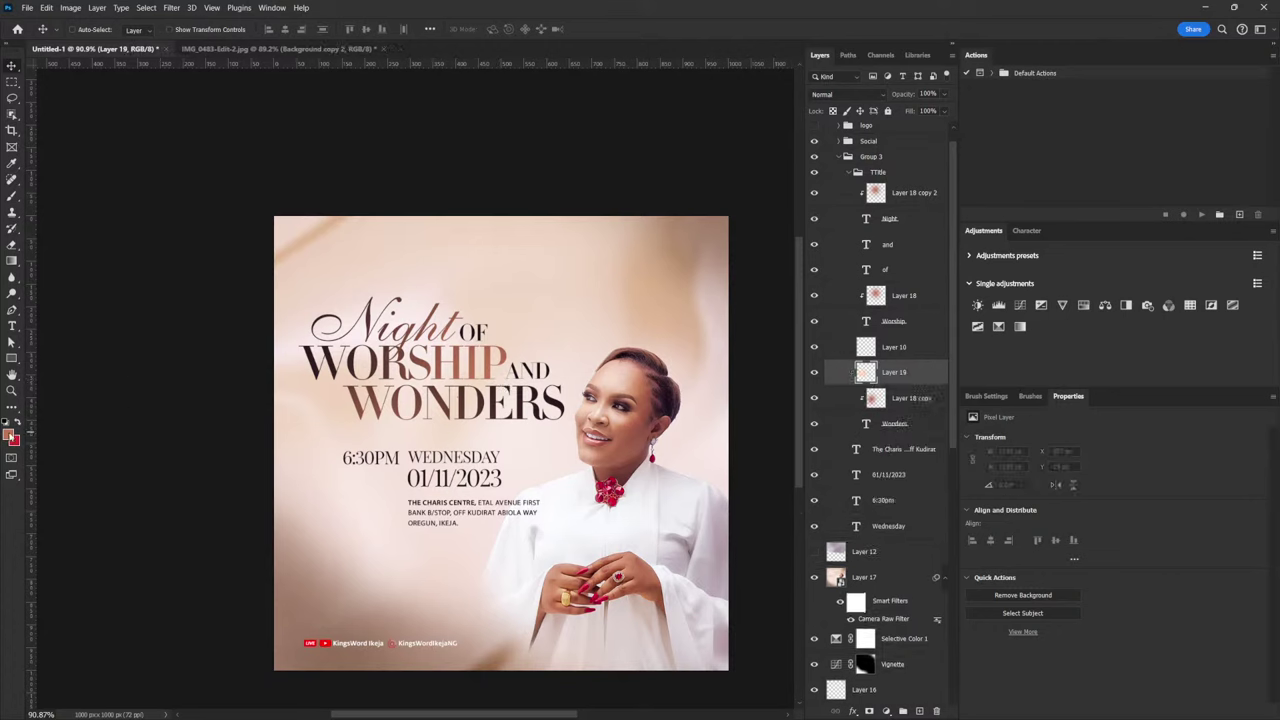
Paint a pale pink dab with a 250 brush on a clipped layer and move it lower
left_click(11, 433)
type("f7e7e2")
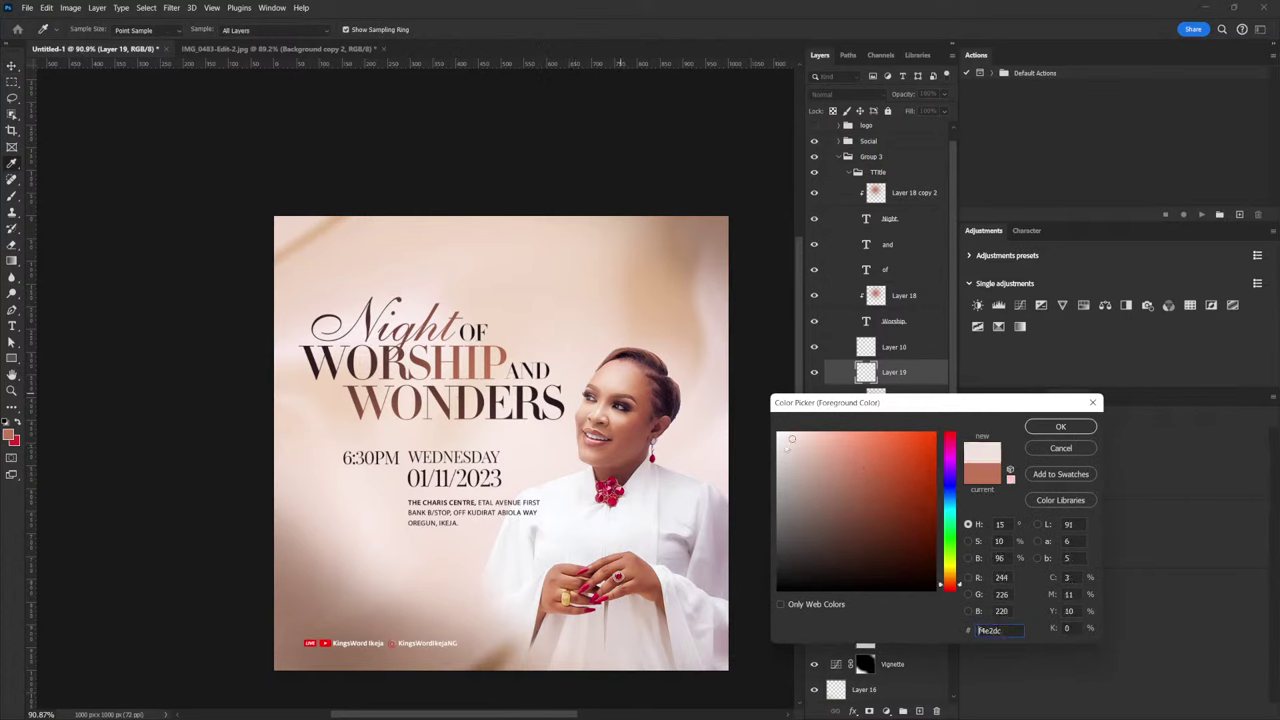
left_click(1028, 430)
key("b")
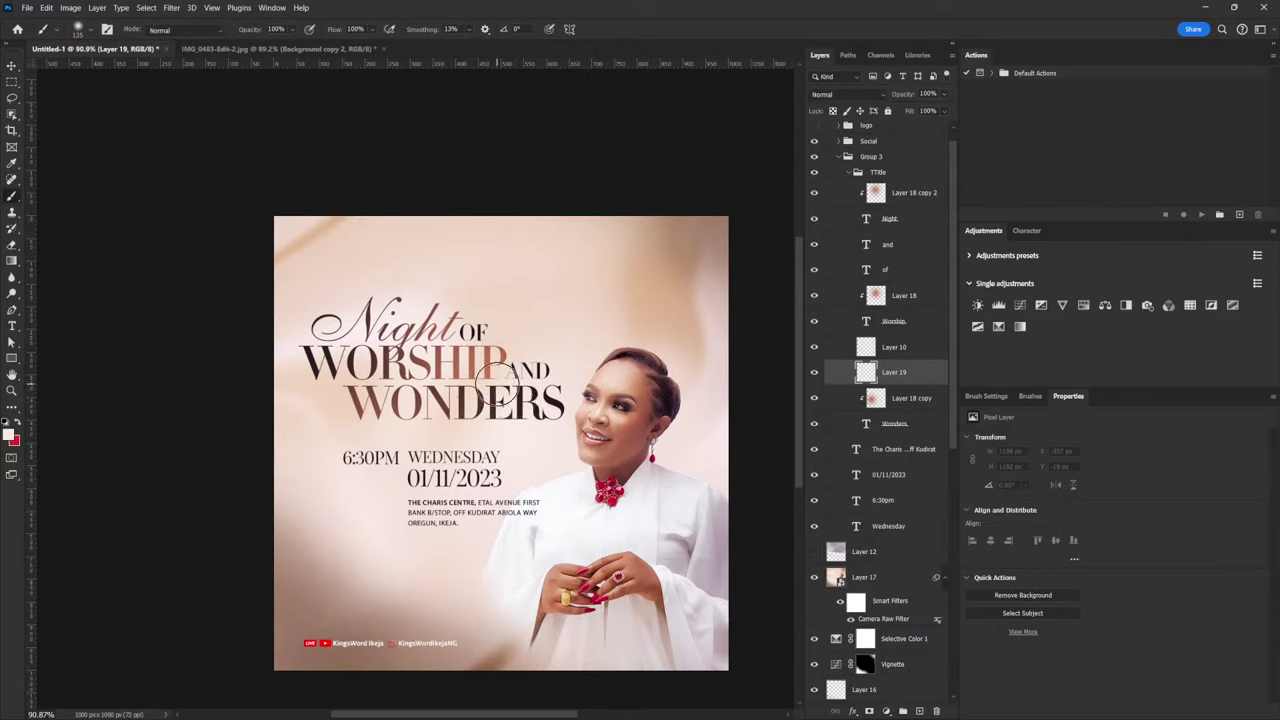
key("bracketright")
key("bracketright")
key("bracketright")
key("bracketright")
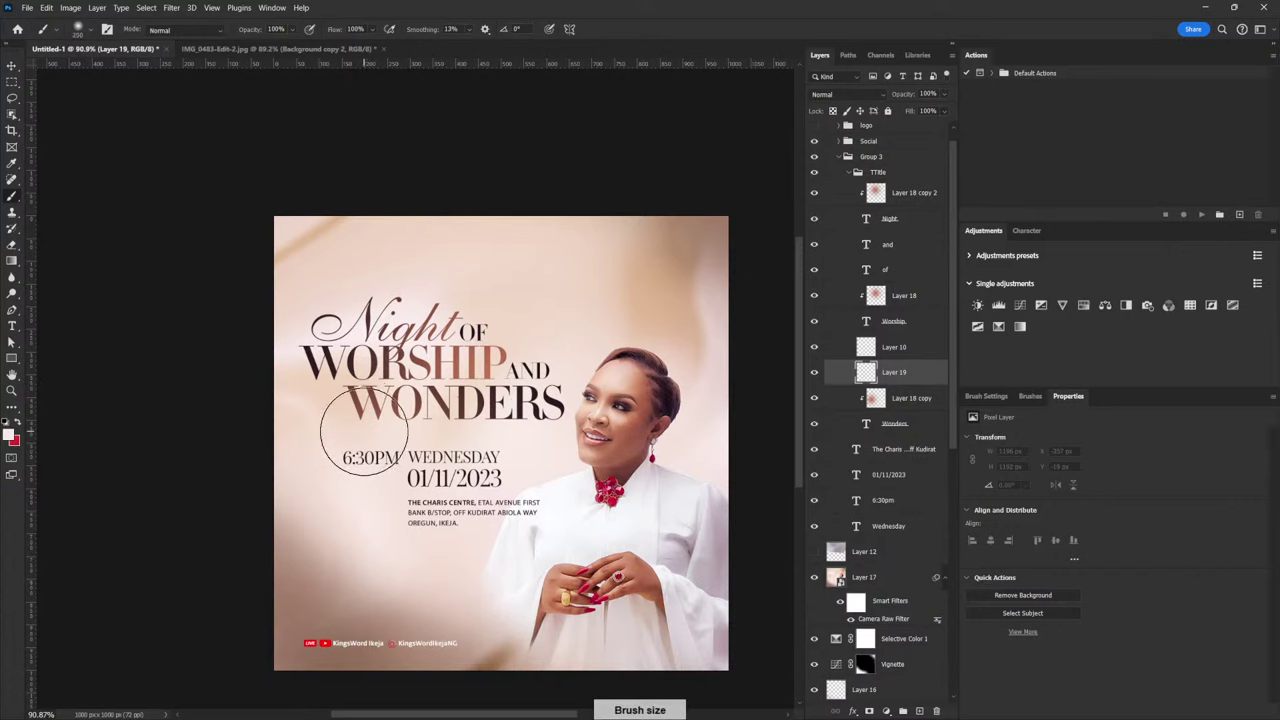
left_click(361, 425)
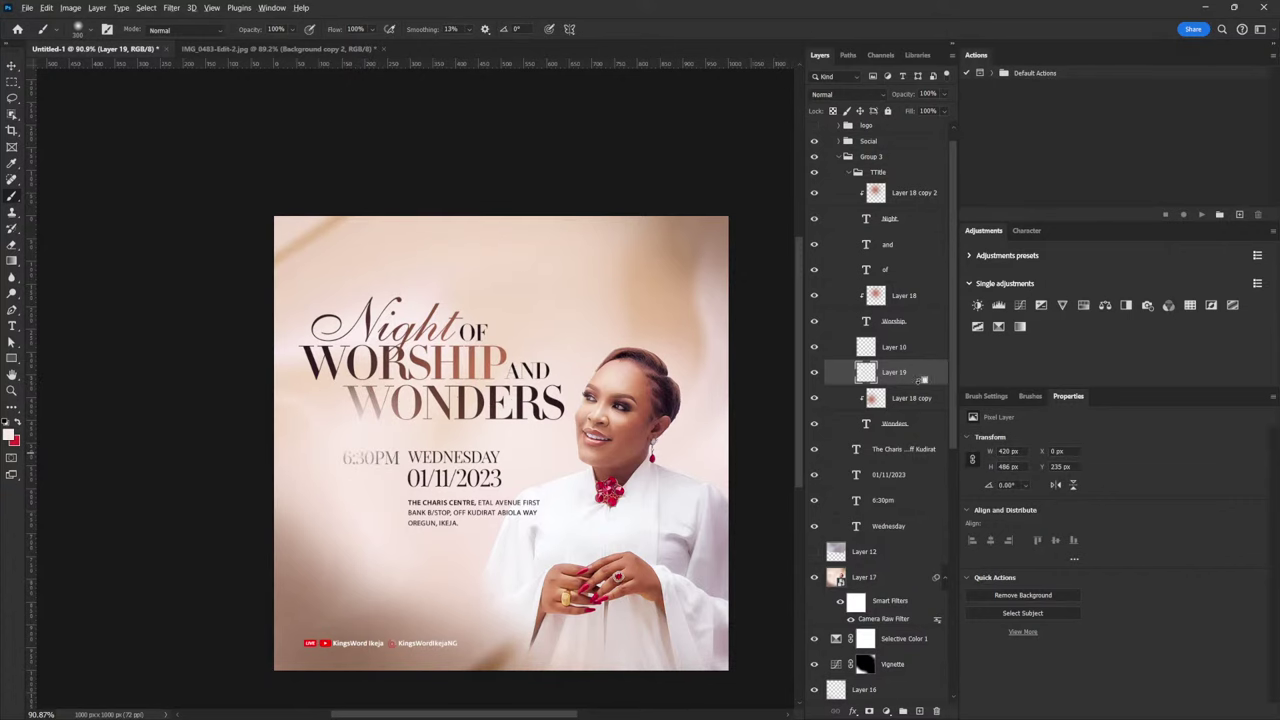
left_click(921, 383, "alt")
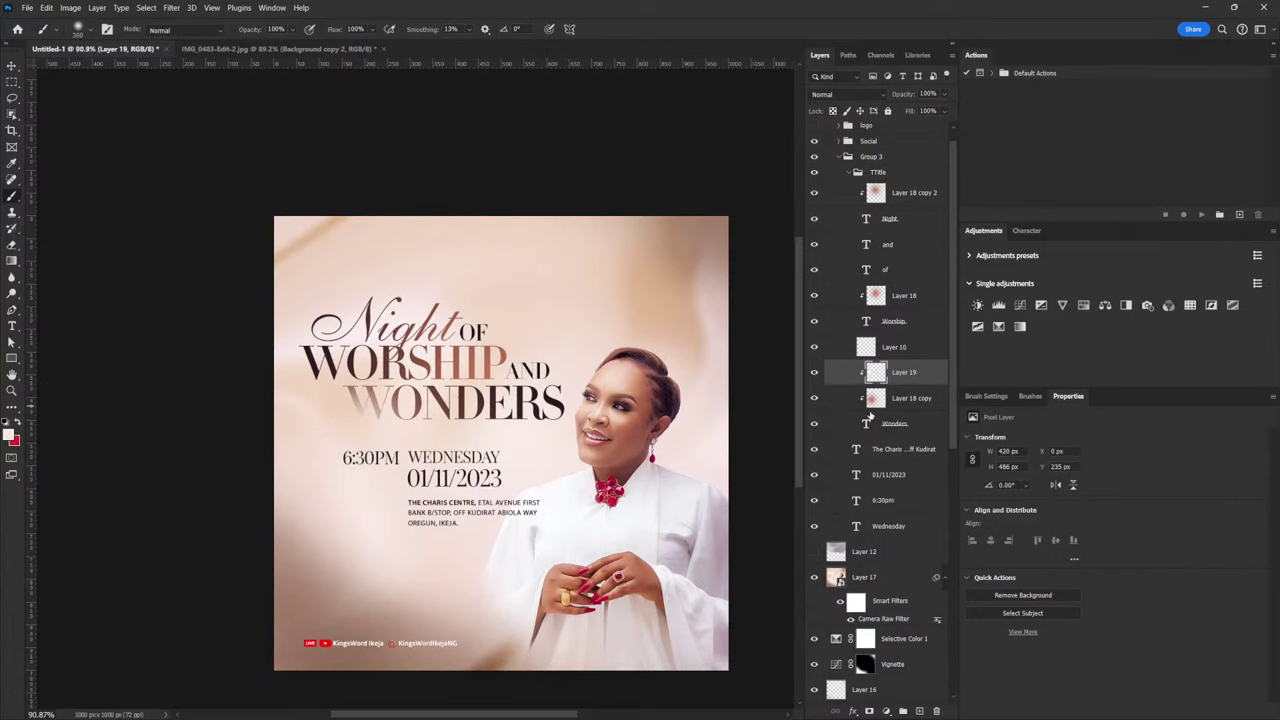
key("v")
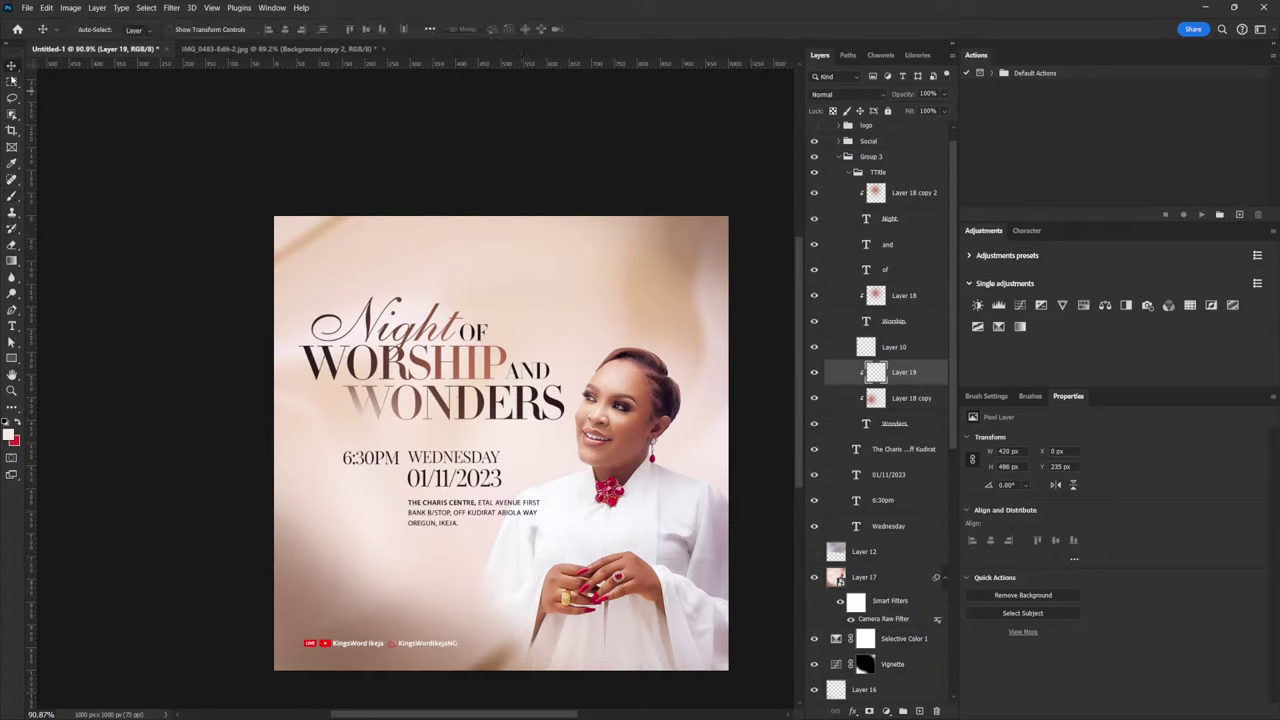
left_click_drag(328, 413, 600, 402)
key("ctrl+t")
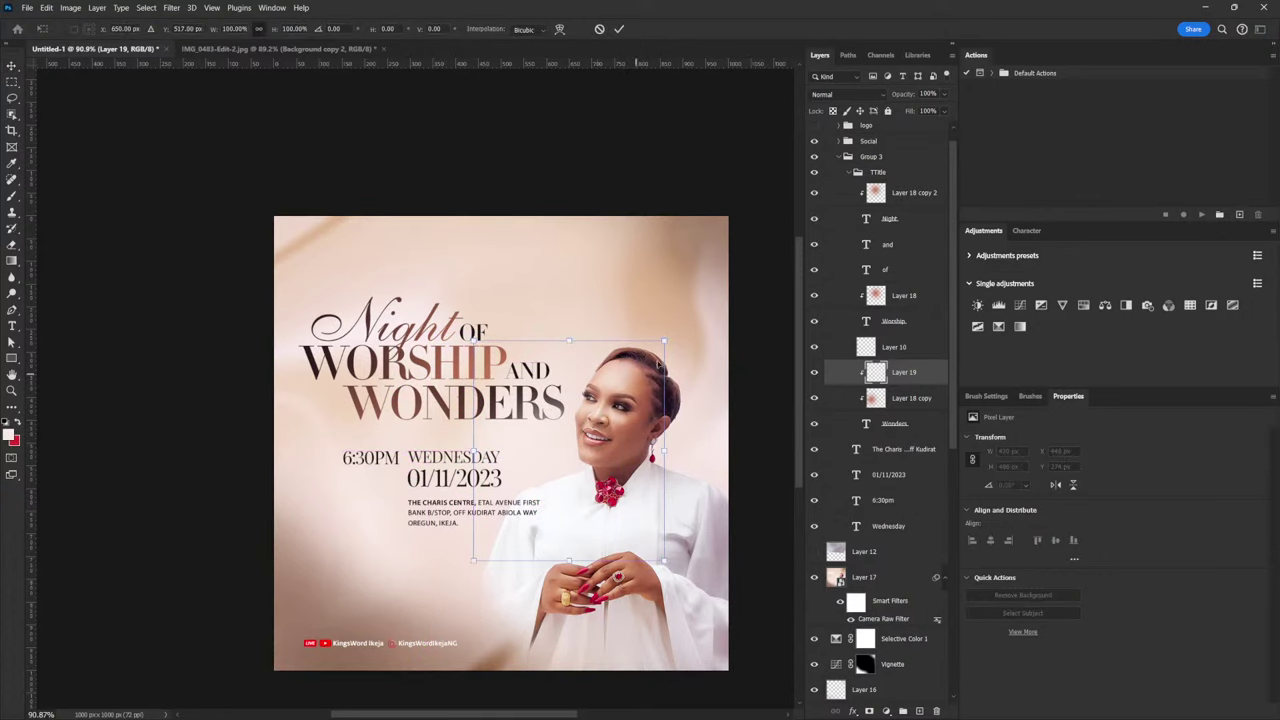
key("Return")
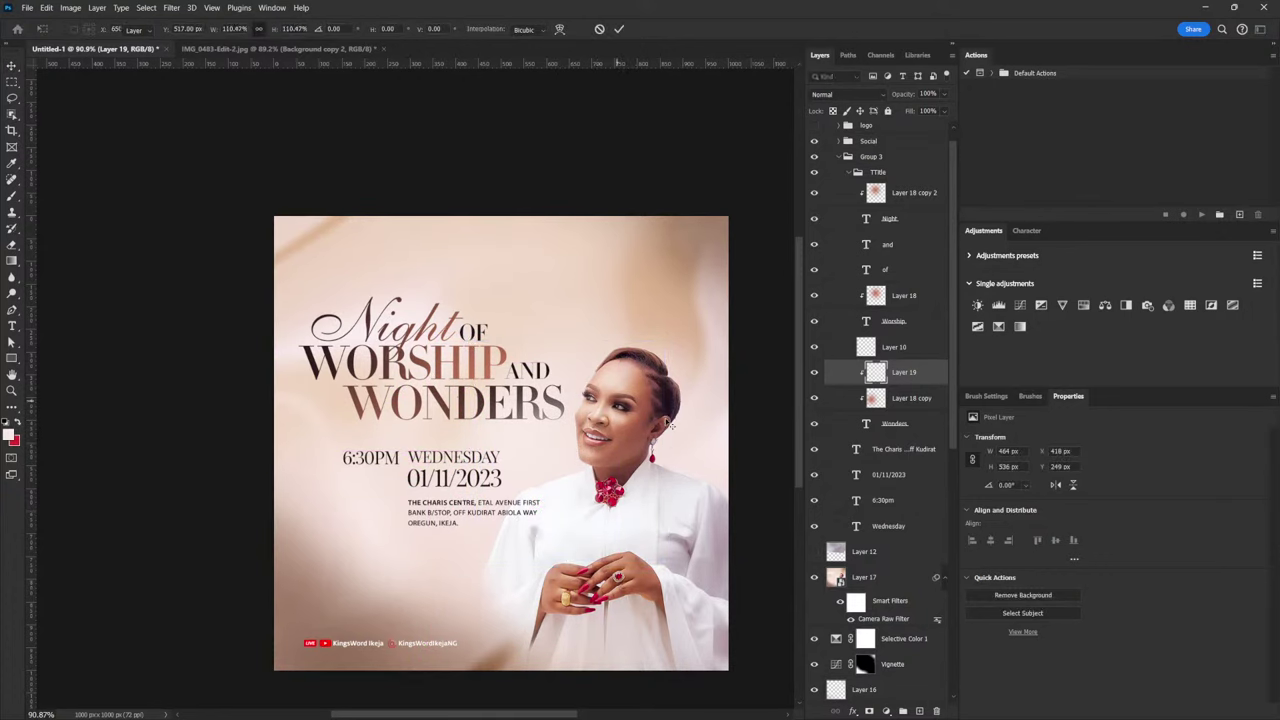
Stack a copy of the pale glow above the Worship glow, over WORSHIP
left_click_drag(922, 381, 918, 316)
left_click_drag(660, 483, 415, 441)
key("ctrl")
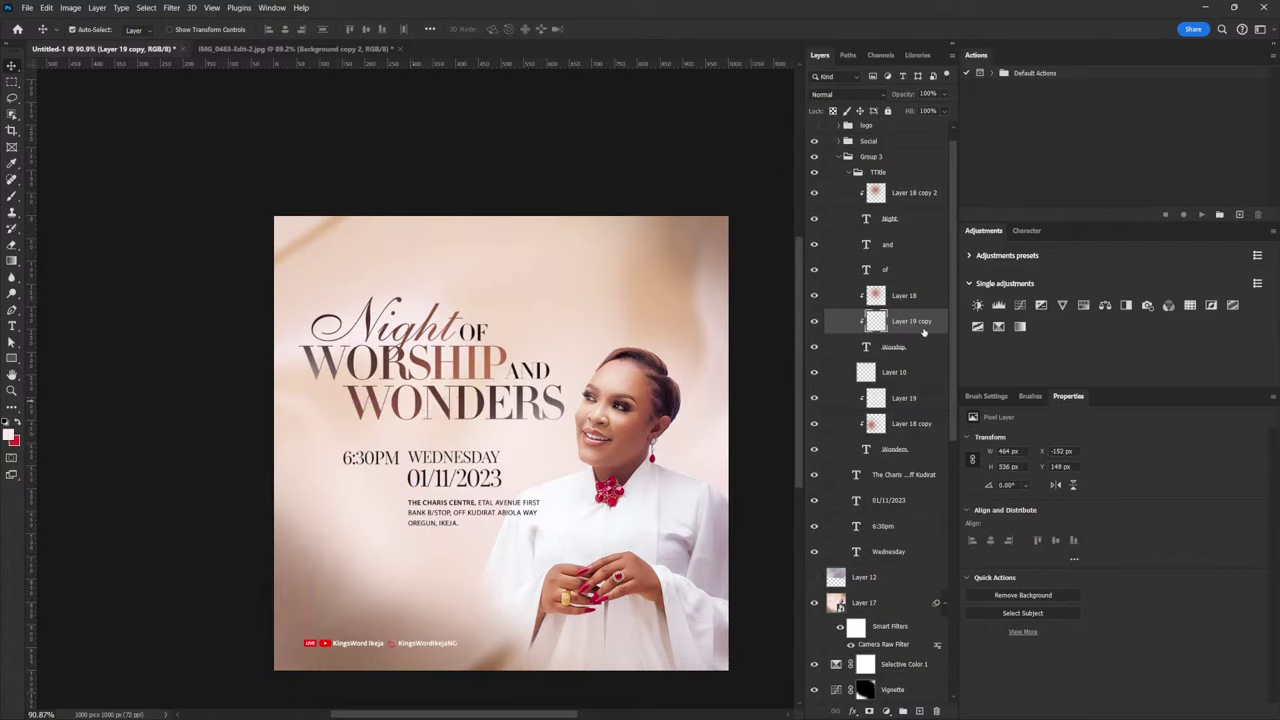
left_click_drag(921, 332, 917, 303)
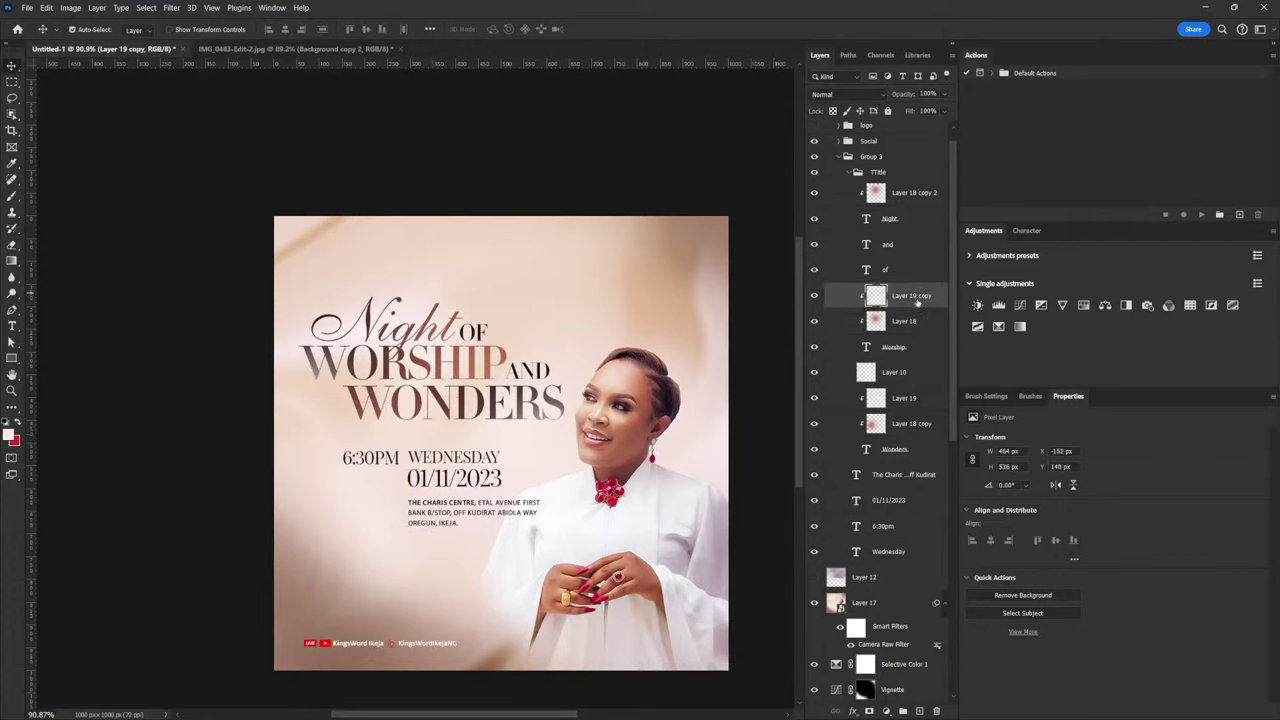
Duplicate the pale glow and position it above the Night glow, over the Night script
key("ctrl+j")
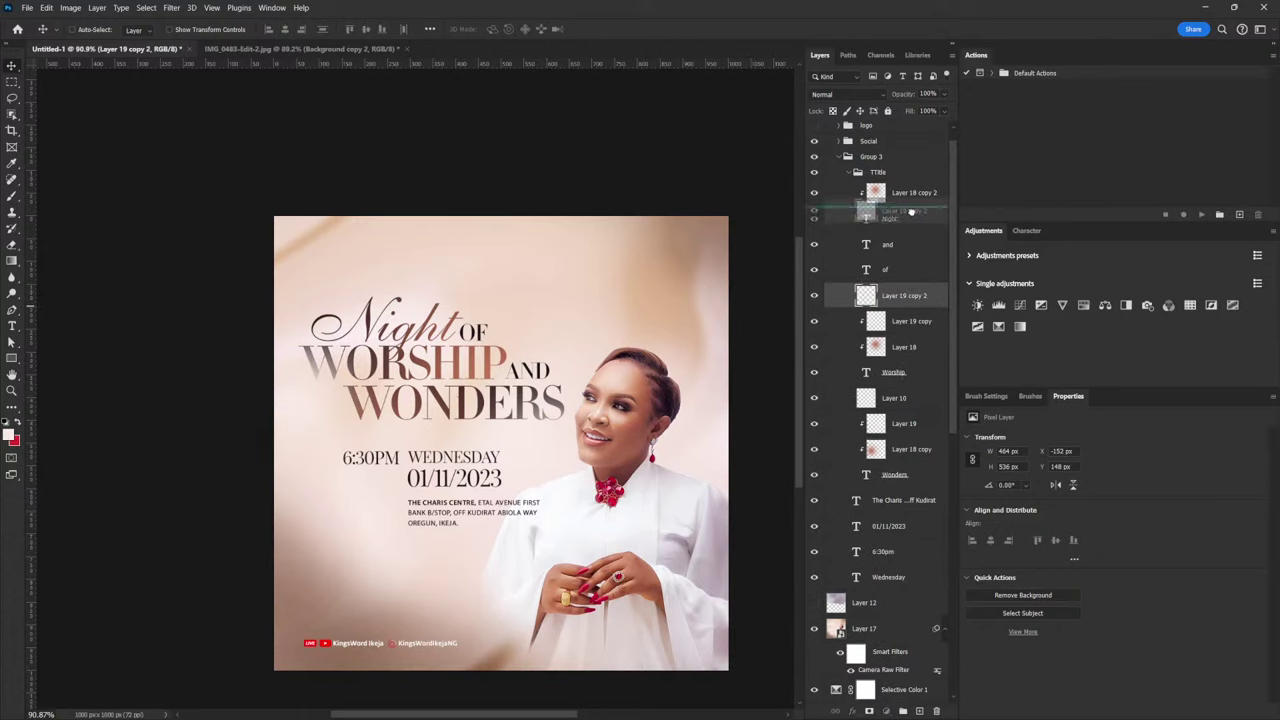
left_click_drag(912, 205, 912, 207)
left_click_drag(365, 418, 432, 330)
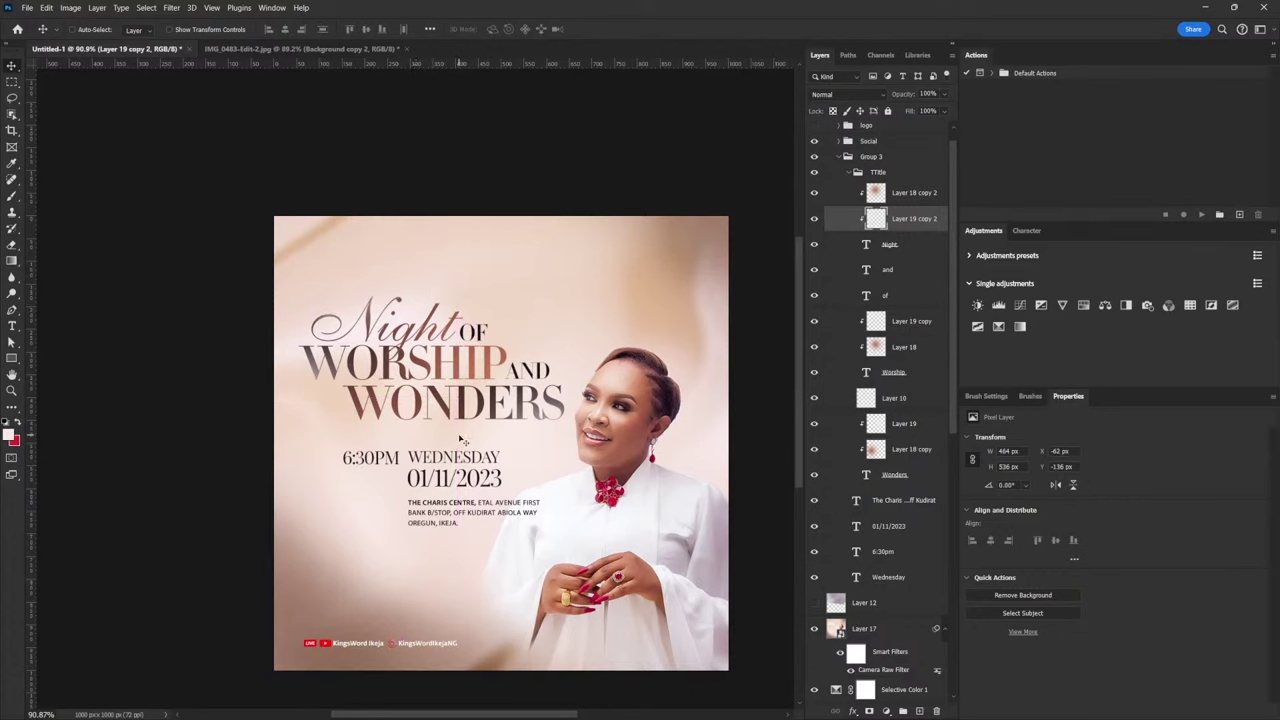
left_click_drag(880, 220, 882, 188)
left_click_drag(454, 326, 368, 312)
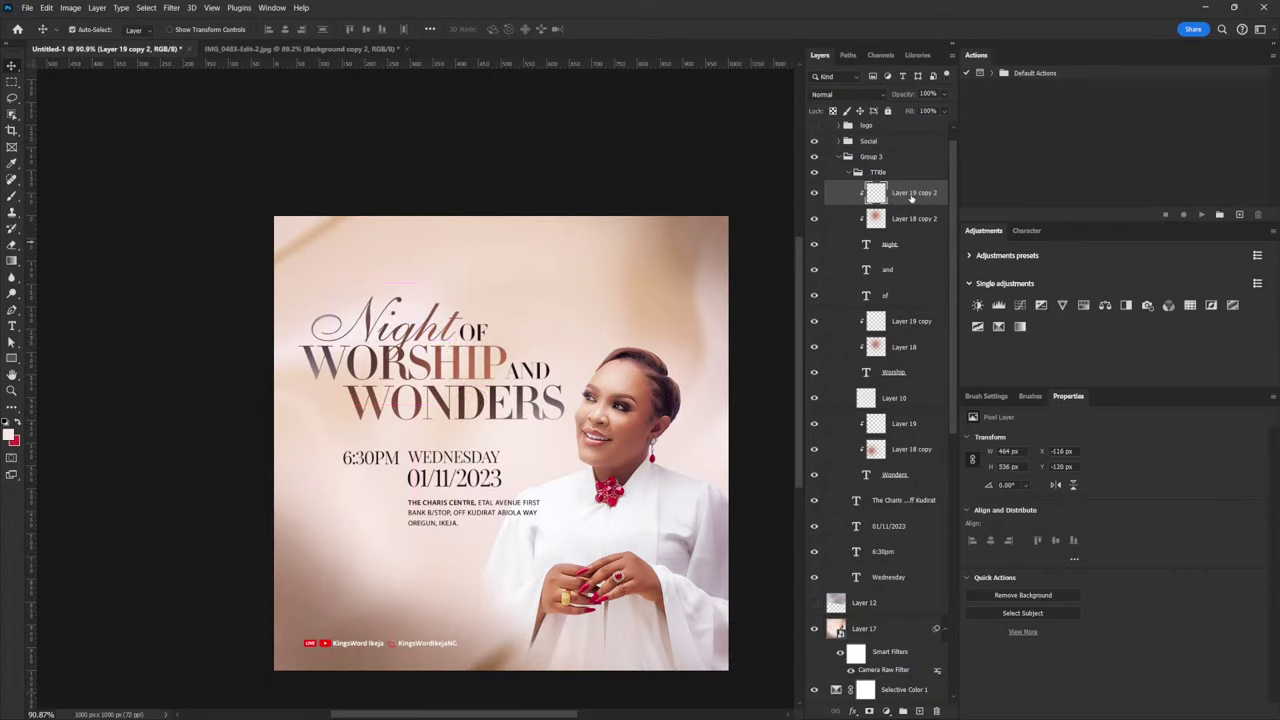
Duplicate the pale glow again and place it over the word 'and'
key("ctrl+j")
left_click_drag(366, 336, 514, 324)
left_click_drag(911, 204, 918, 300)
left_click_drag(515, 345, 516, 372)
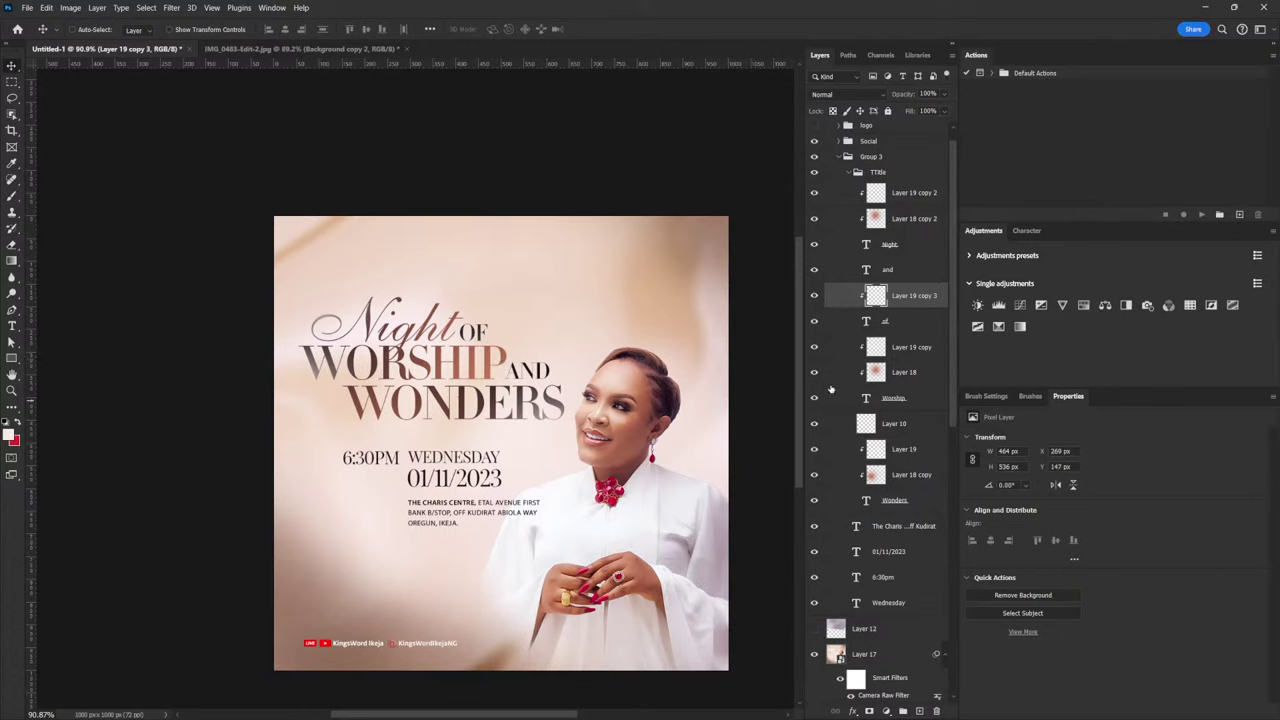
Clip another overlay copy above 'and' over the end of WONDERS, then collapse TTitle
key("ctrl+j")
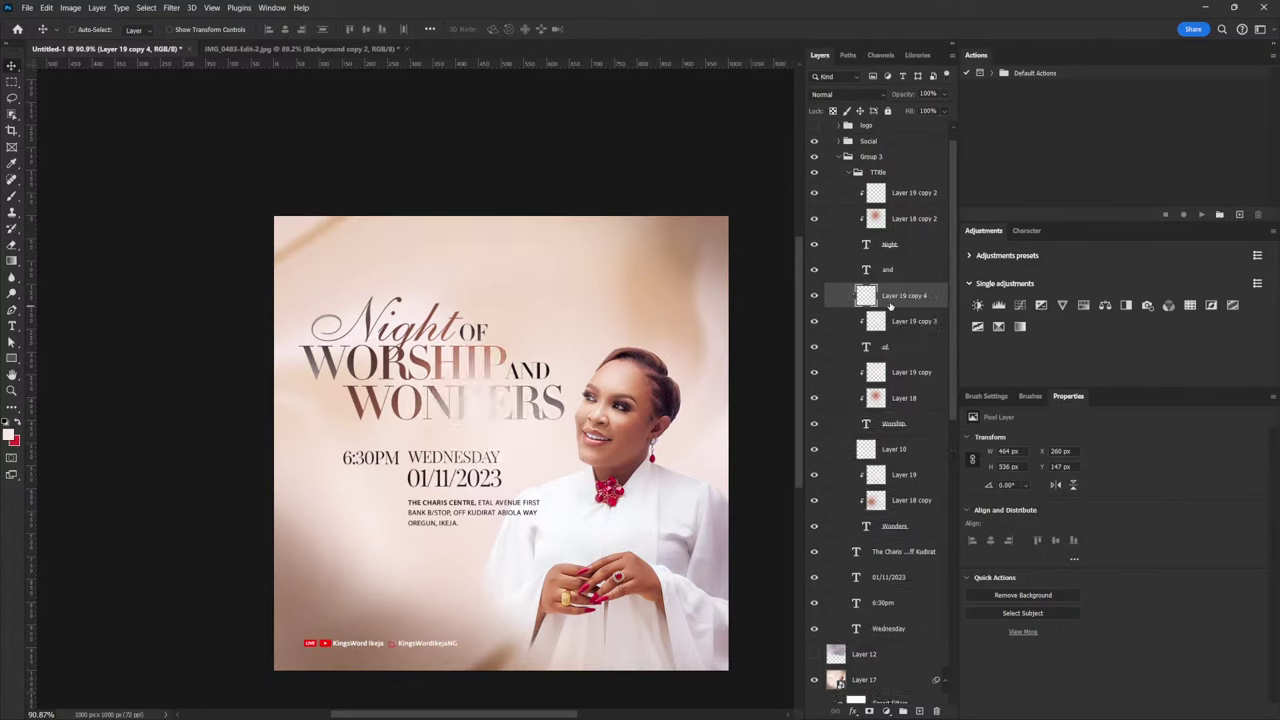
left_click_drag(497, 380, 585, 366)
left_click_drag(895, 297, 903, 266)
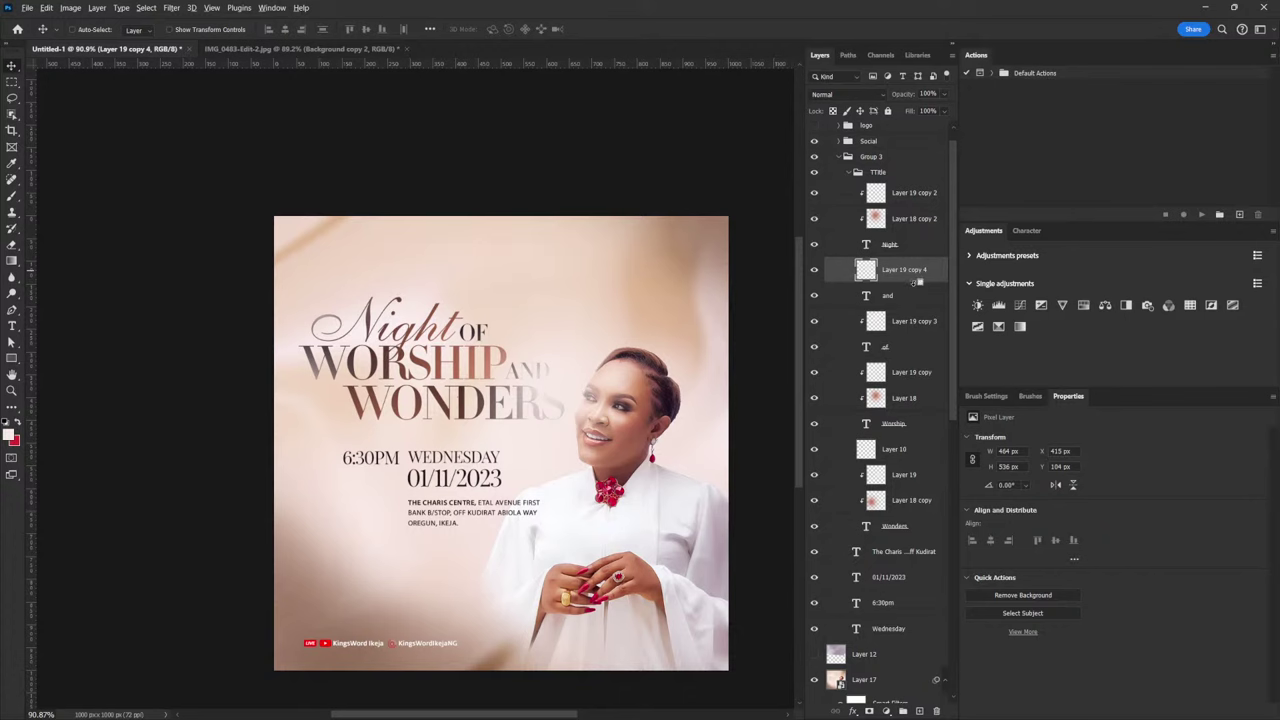
left_click(916, 281, "alt")
left_click_drag(590, 352, 554, 423)
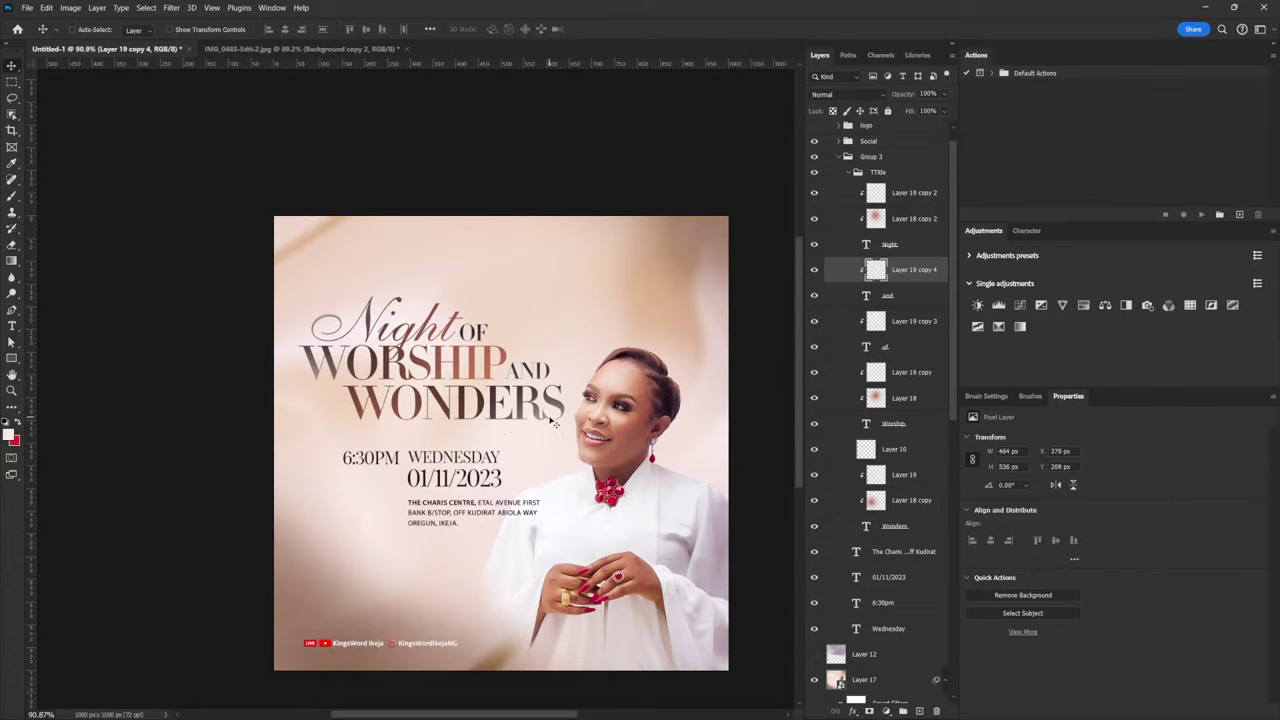
left_click(814, 172)
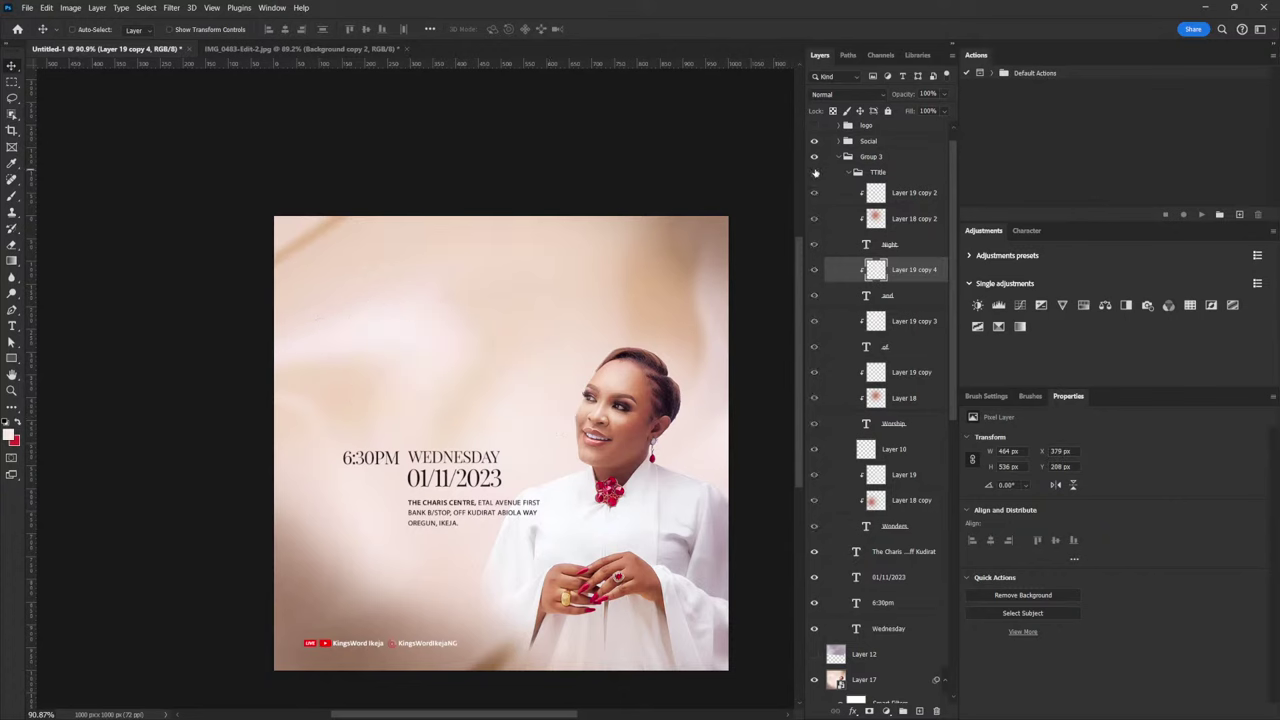
left_click(814, 172)
left_click(870, 172)
left_click(848, 173)
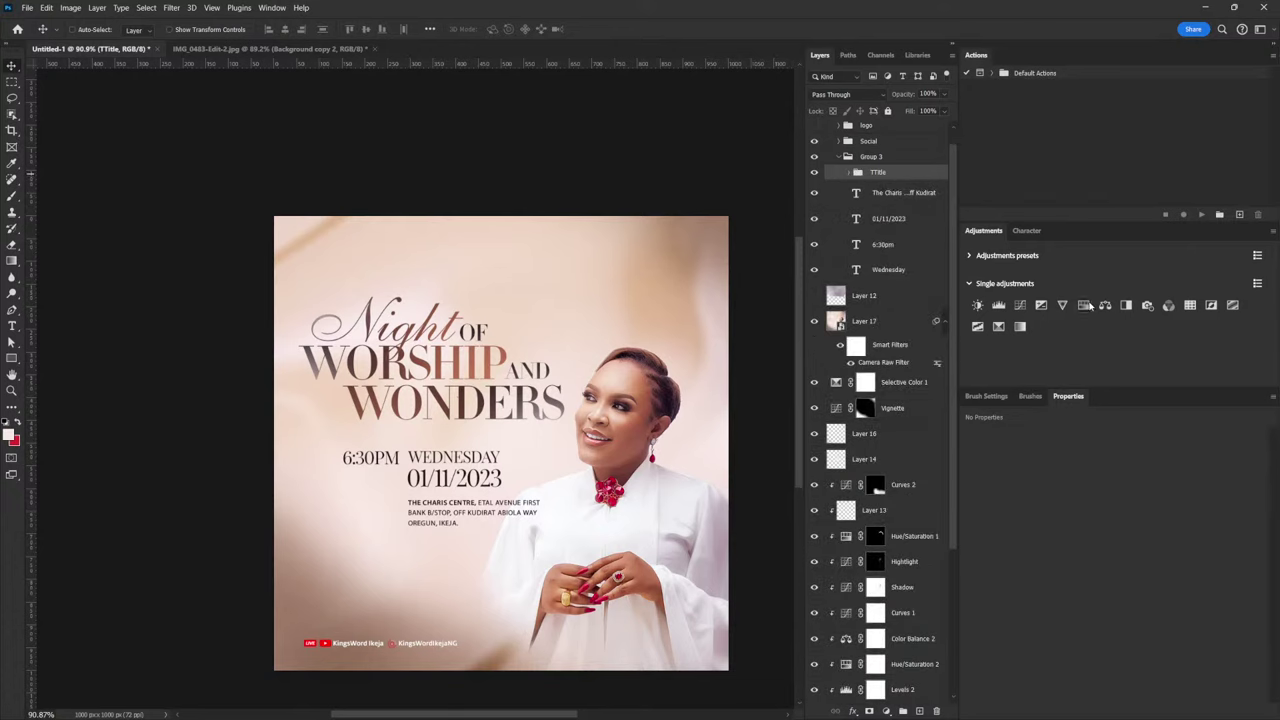
Add a Hue/Saturation adjustment clipped to TTitle with Saturation at +19
left_click(1085, 305)
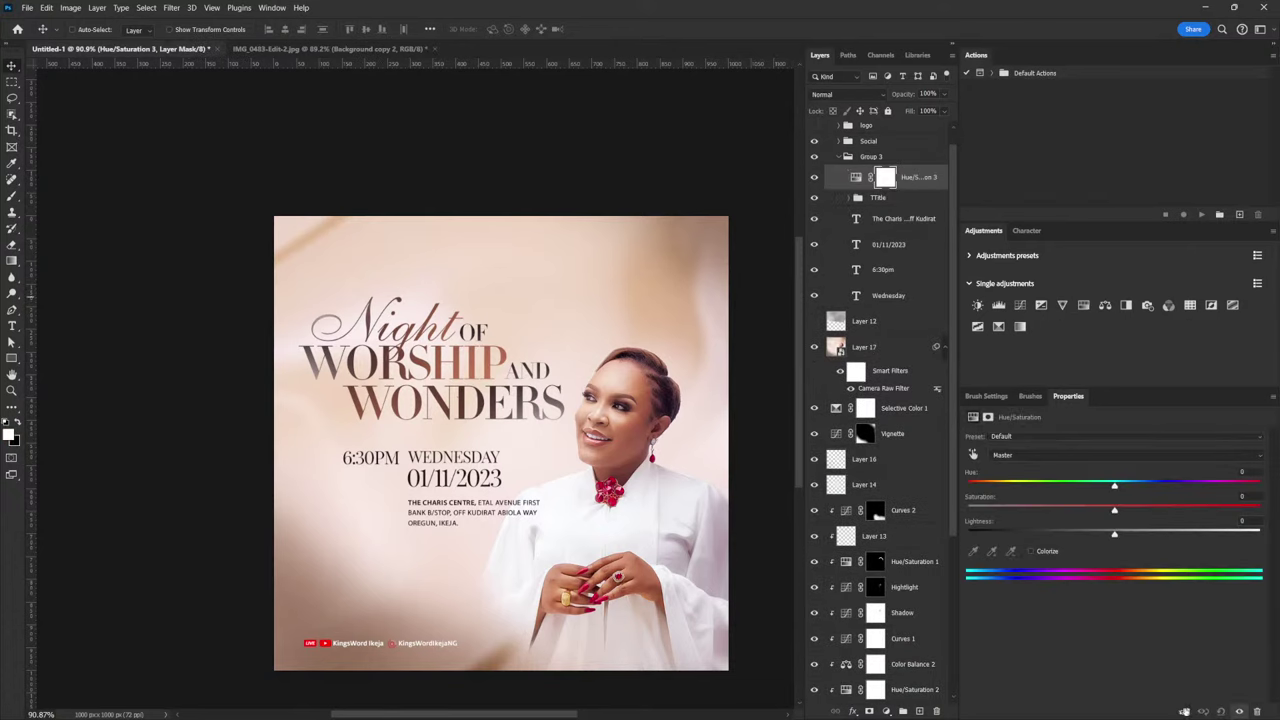
left_click(1184, 711)
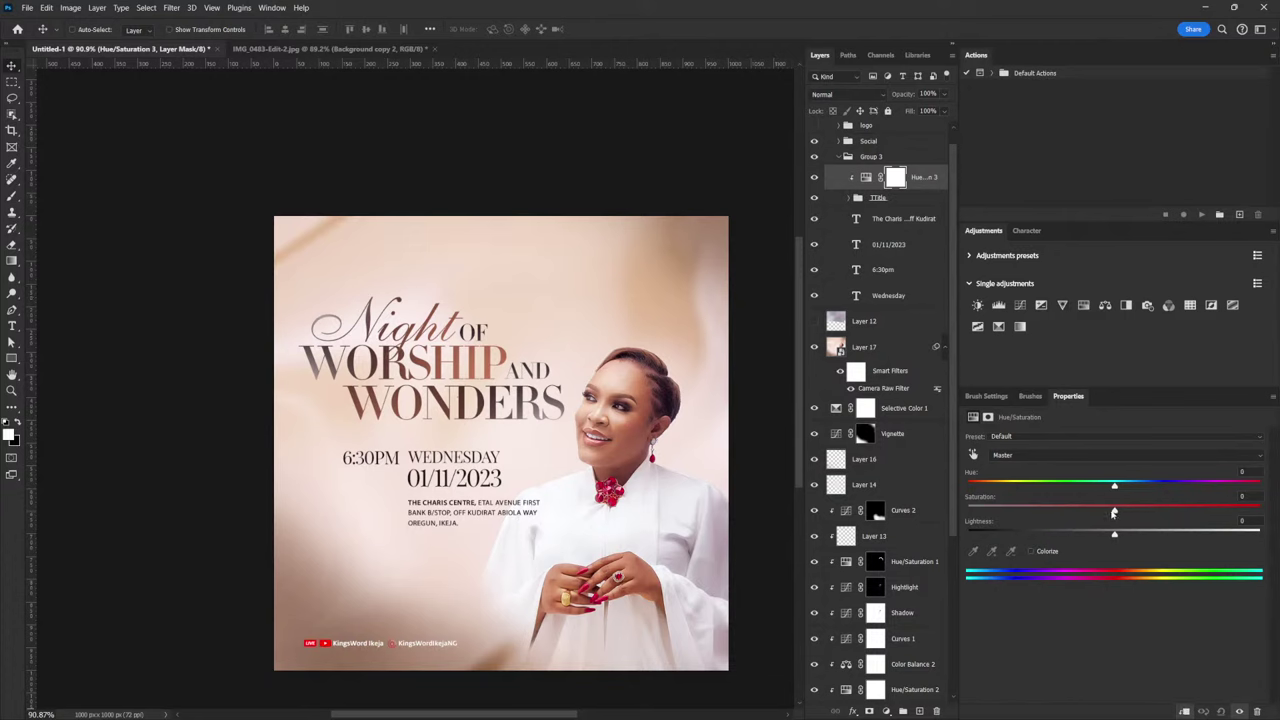
left_click_drag(1114, 513, 1117, 514)
left_click_drag(1163, 511, 1147, 512)
right_click(448, 516)
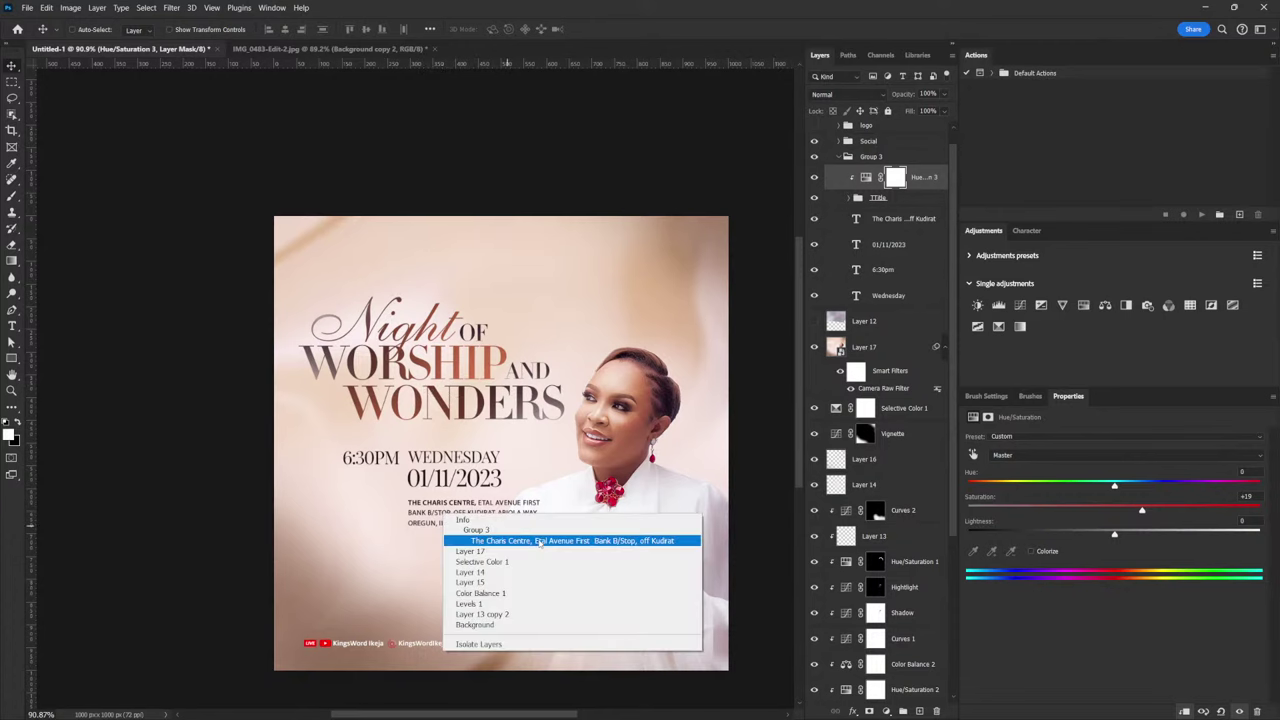
left_click(480, 540)
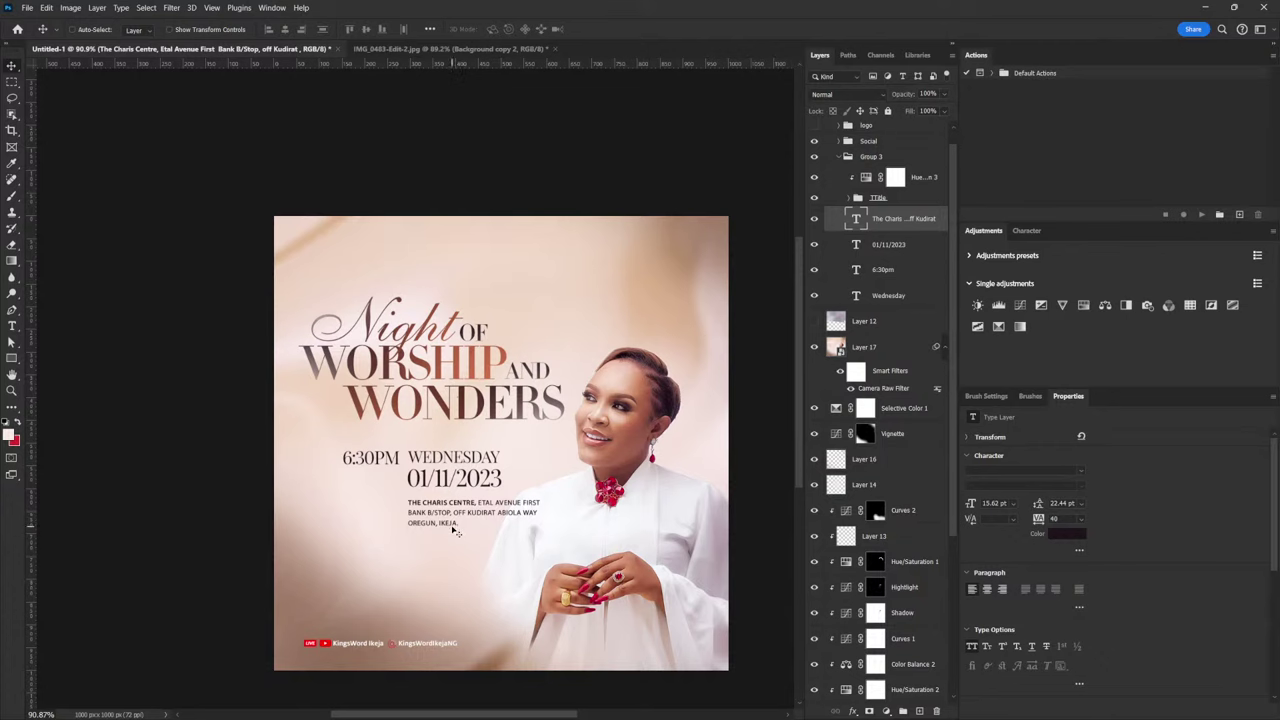
left_click_drag(455, 522, 358, 616)
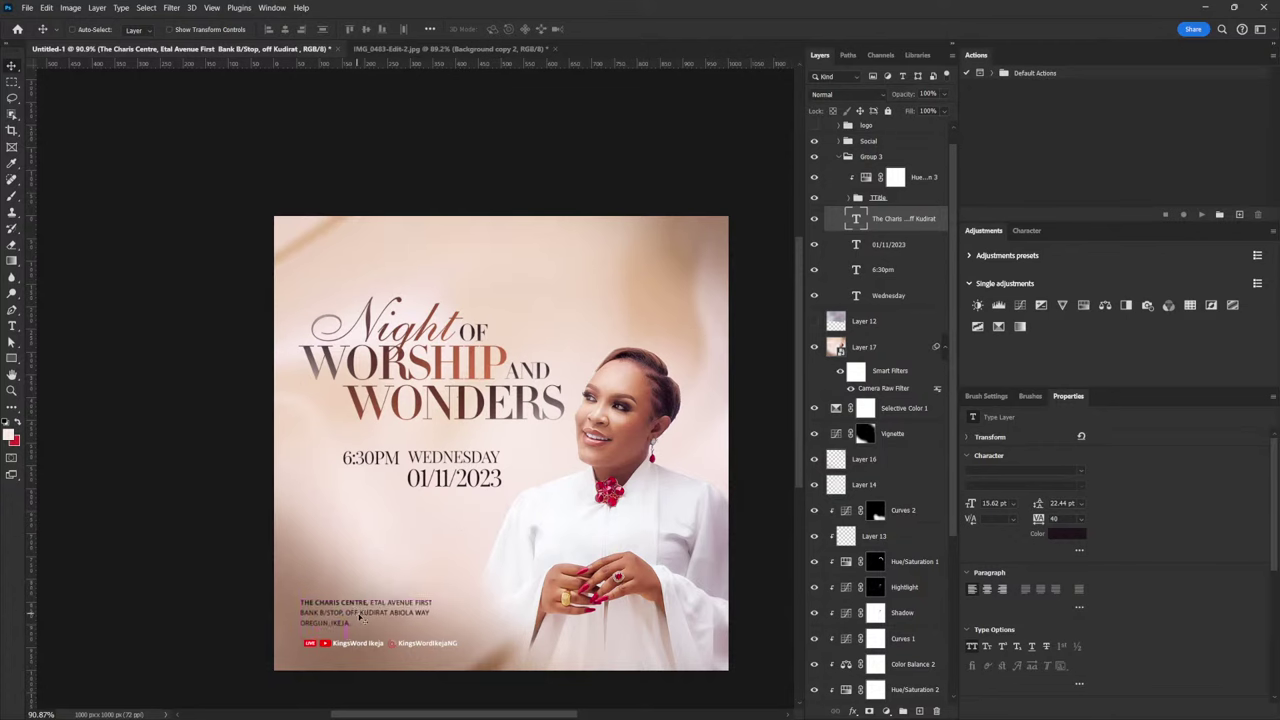
left_click_drag(355, 617, 359, 618)
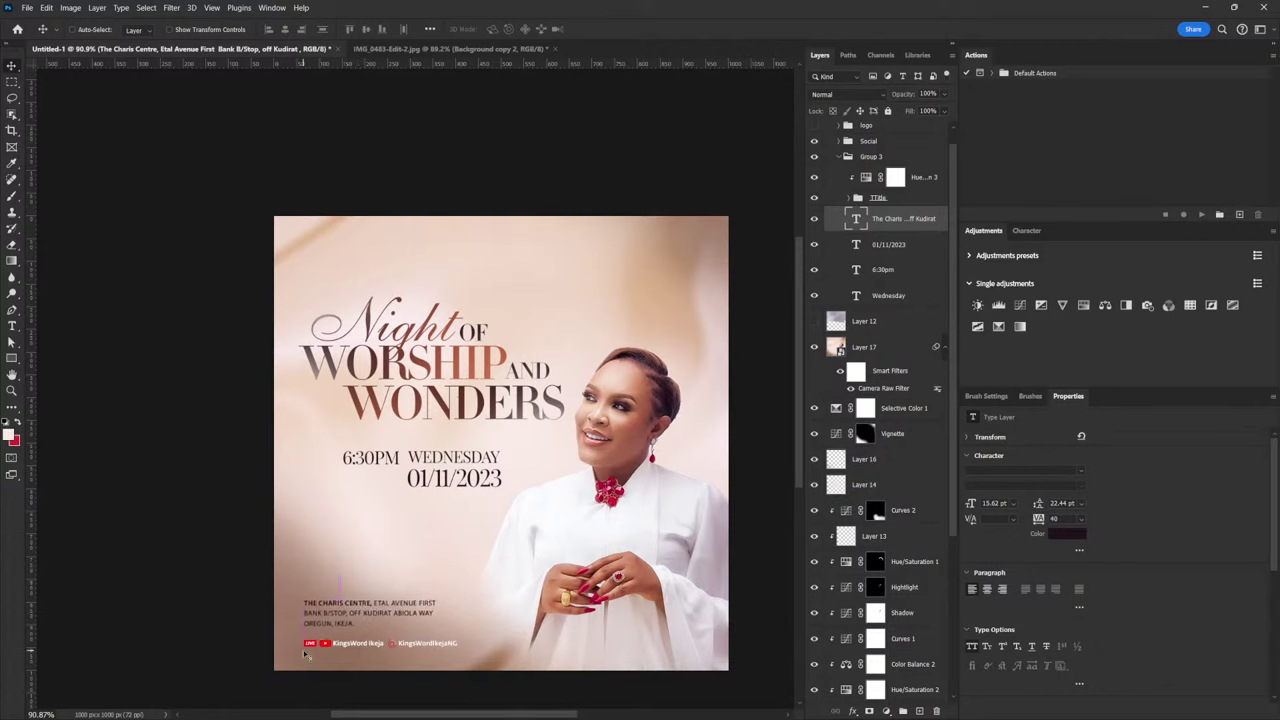
key("ctrl")
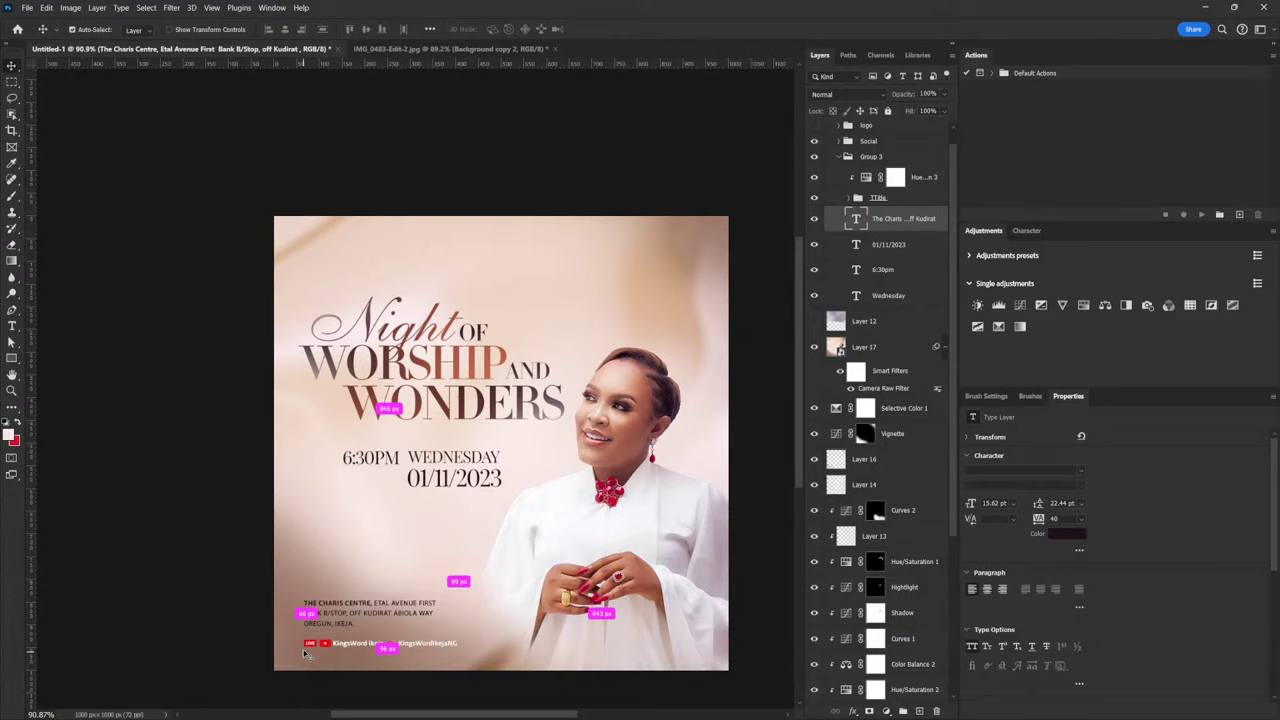
left_click_drag(306, 653, 376, 609)
left_click_drag(452, 529, 452, 528)
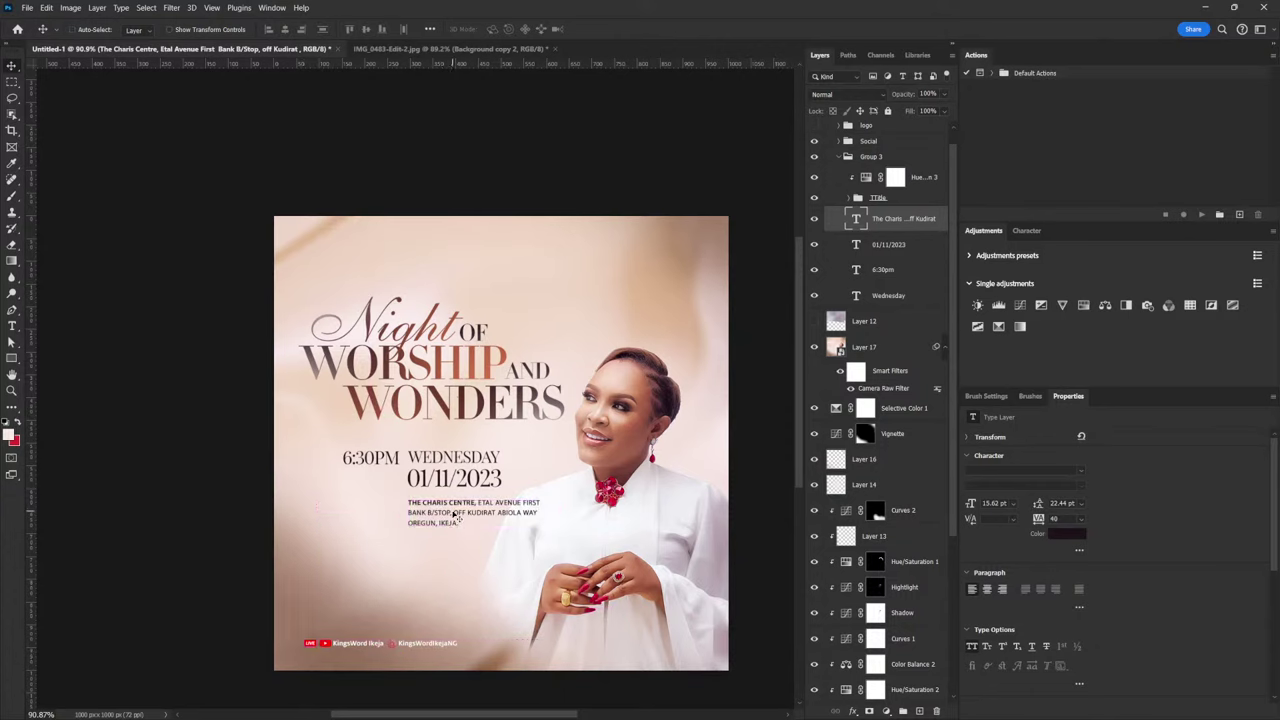
right_click(455, 478)
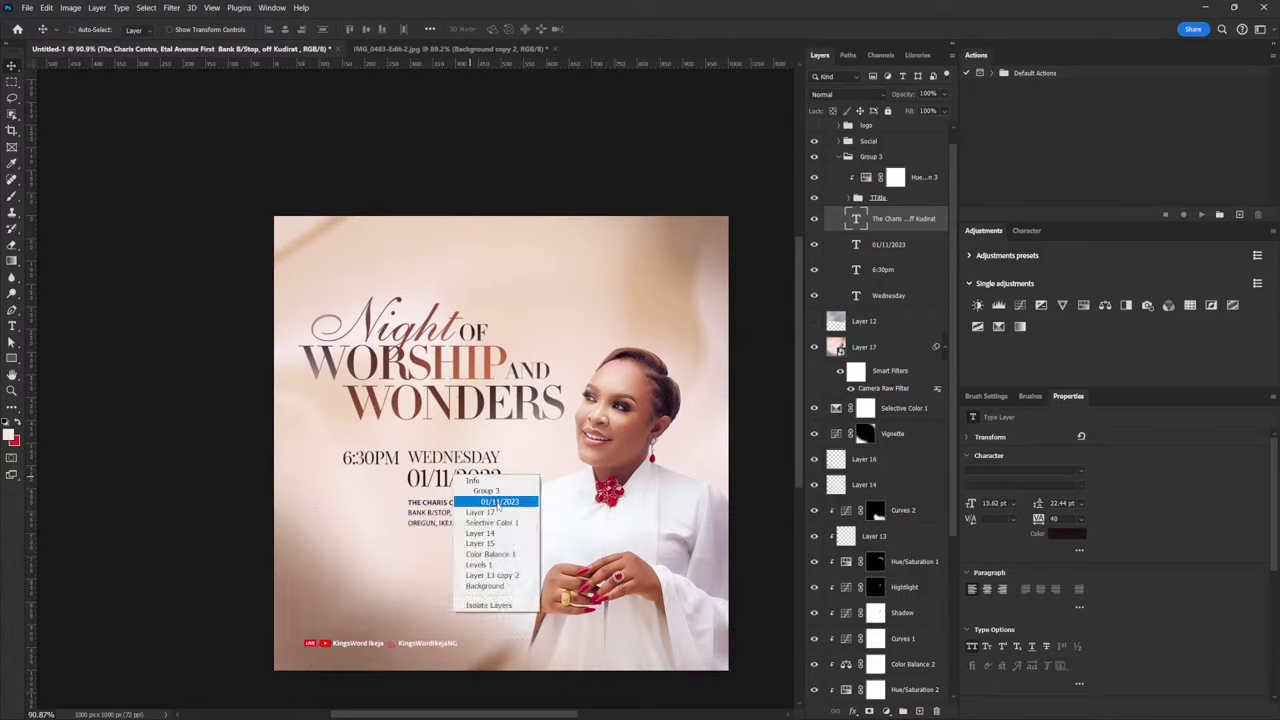
Change the day's second digit to 8 so the date reads 08/11/2023
left_click(478, 486)
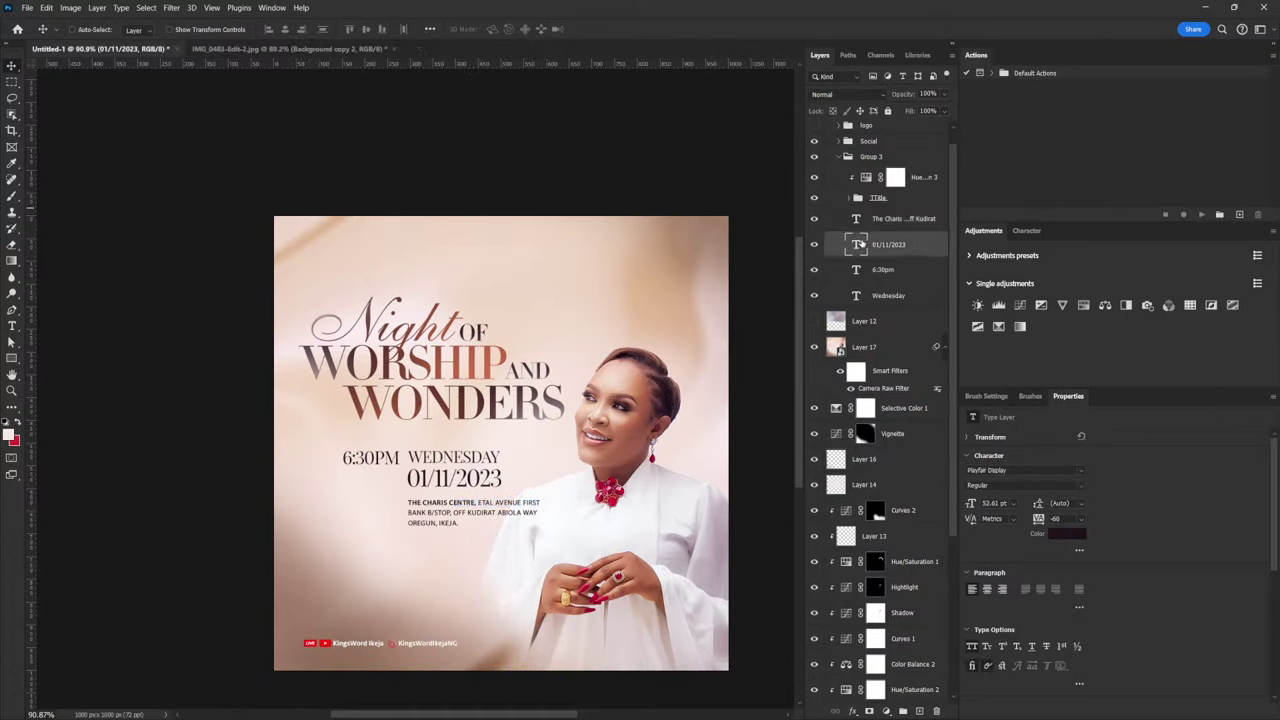
double_click(856, 245)
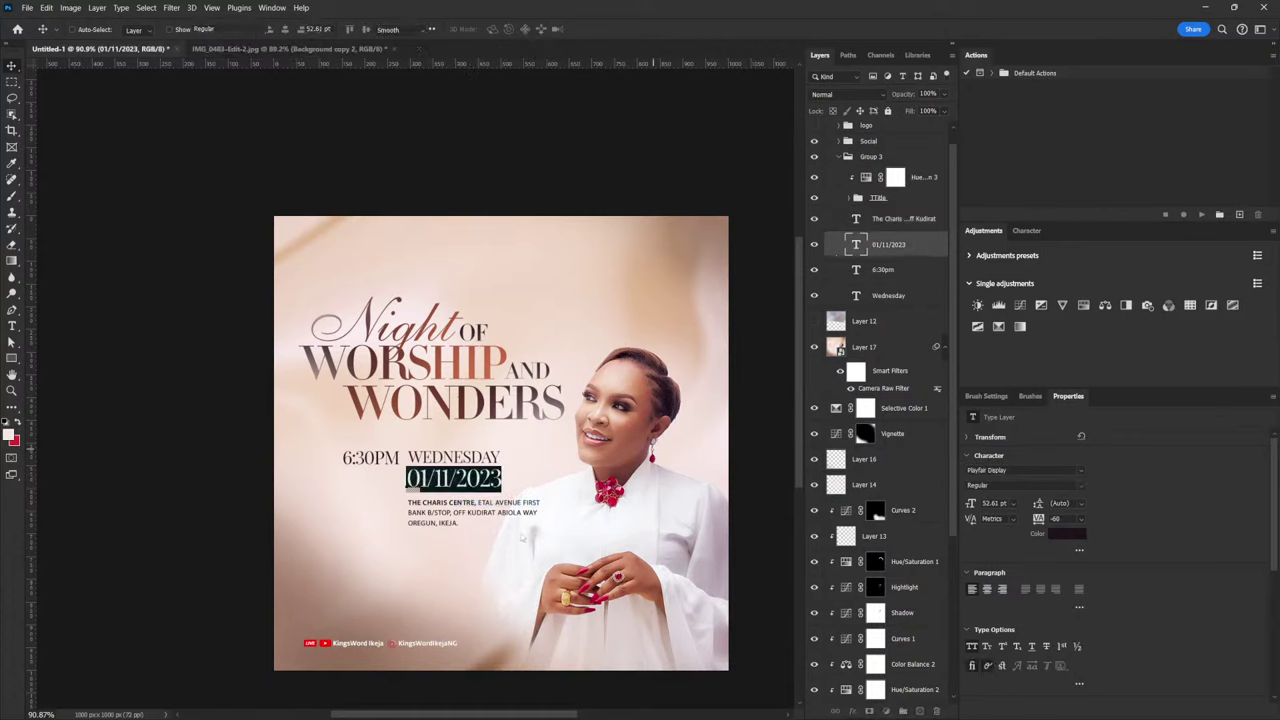
left_click(446, 478)
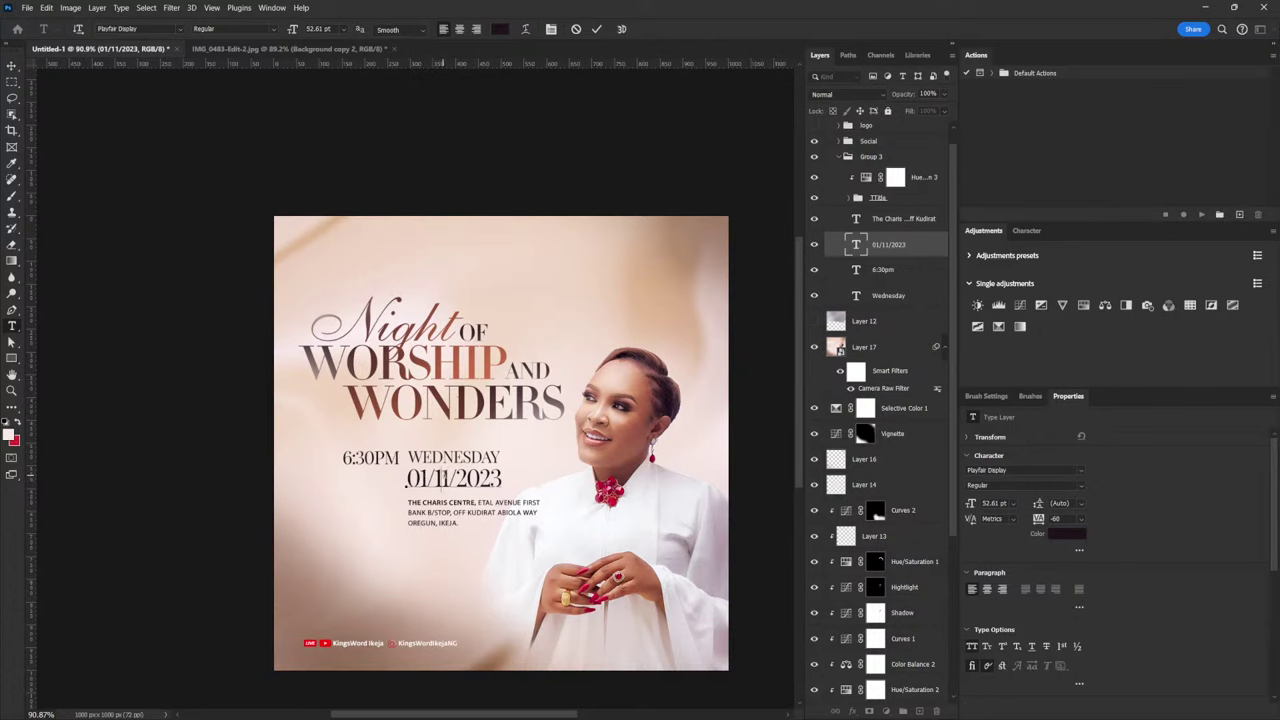
left_click_drag(428, 478, 417, 478)
type("8")
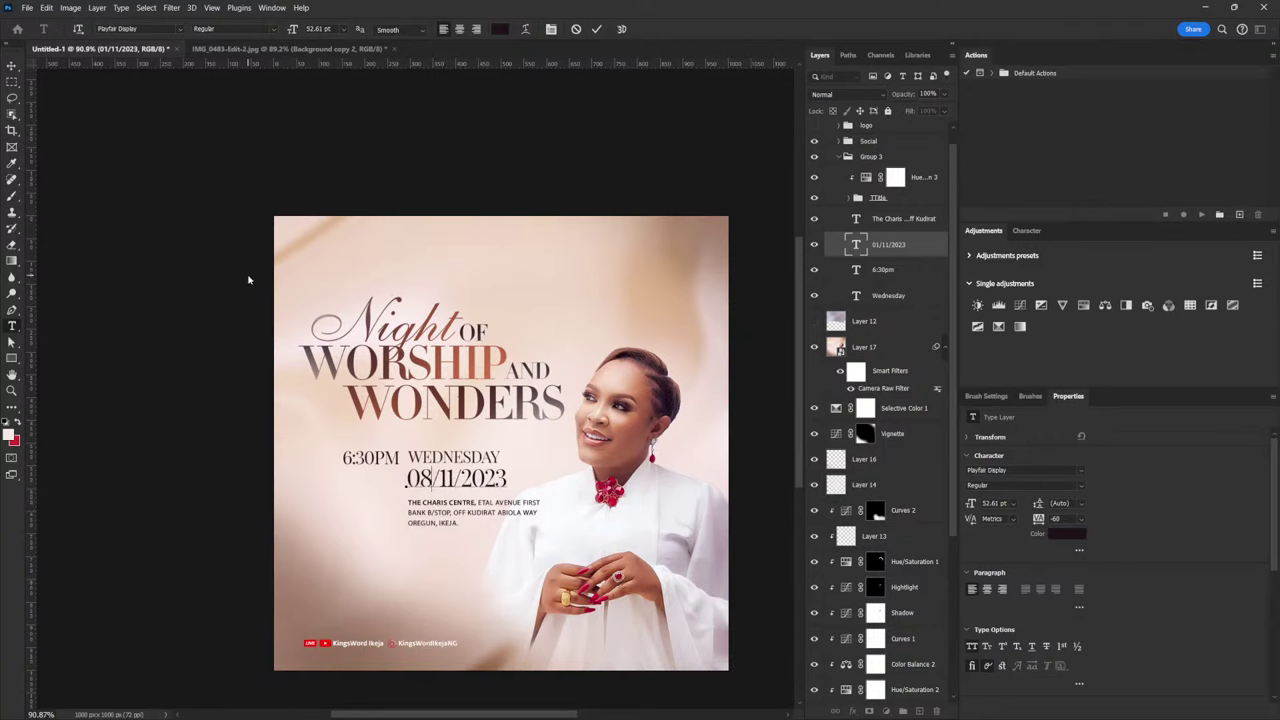
left_click(16, 66)
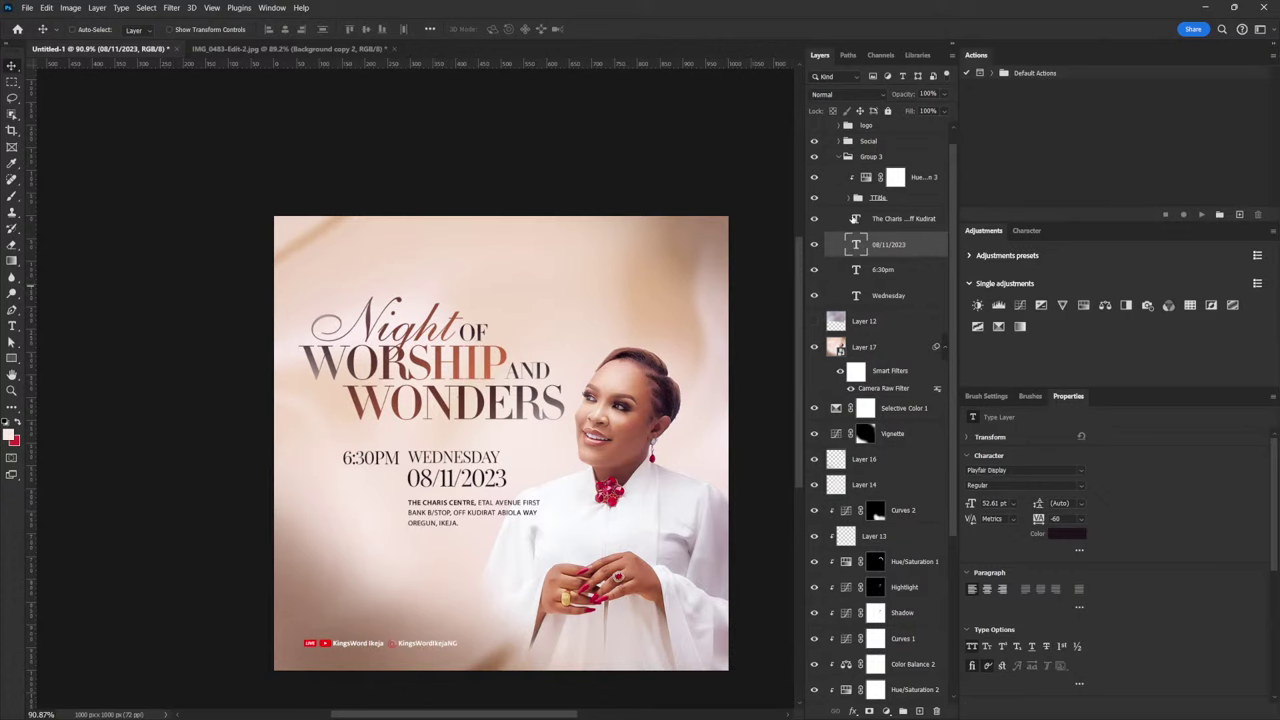
Expand the title group's layer list
left_click(851, 198)
left_click(851, 198)
left_click(851, 198)
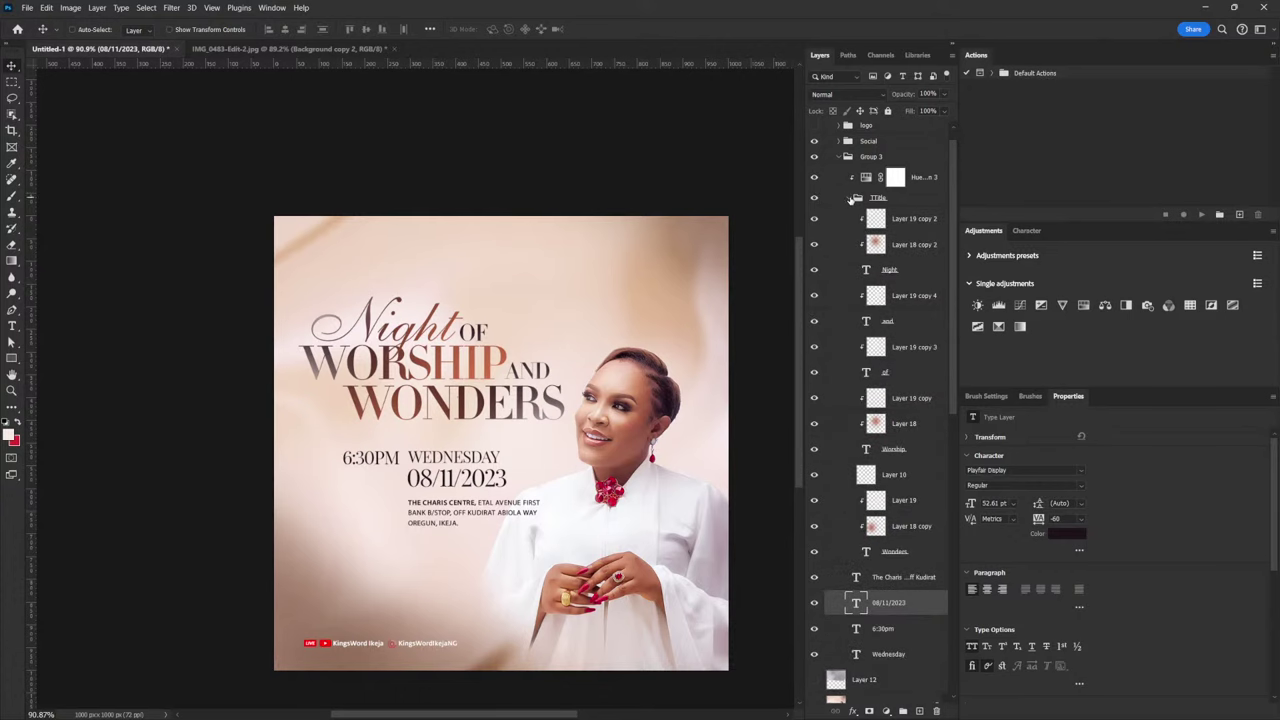
Duplicate the Night layer, move the original to the lower left, and colour it #ffffff
left_click(896, 280)
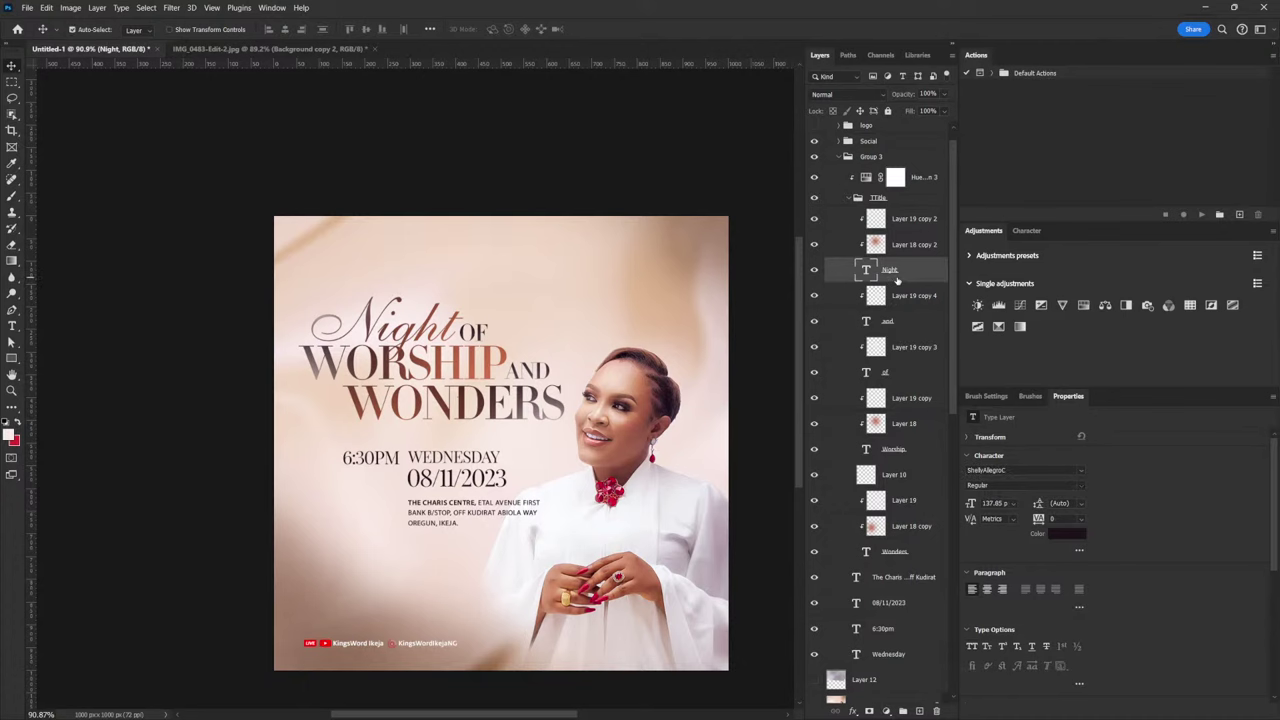
key("ctrl+j")
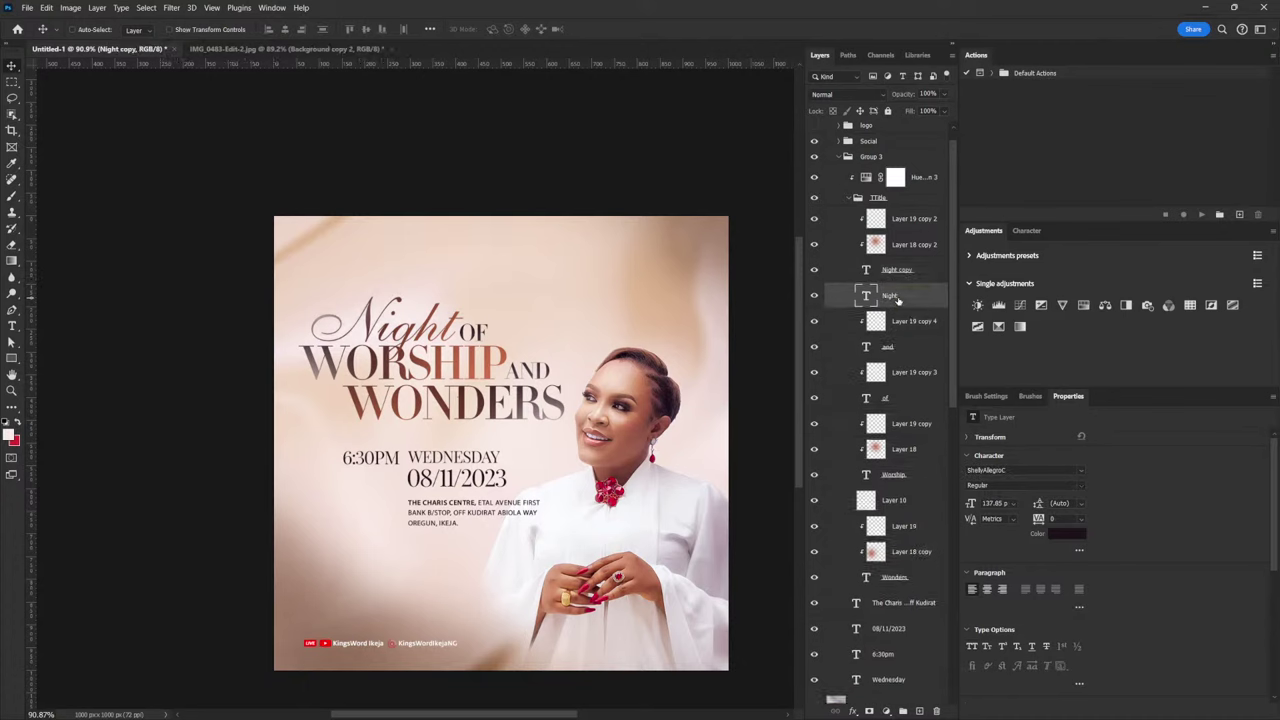
left_click(897, 298)
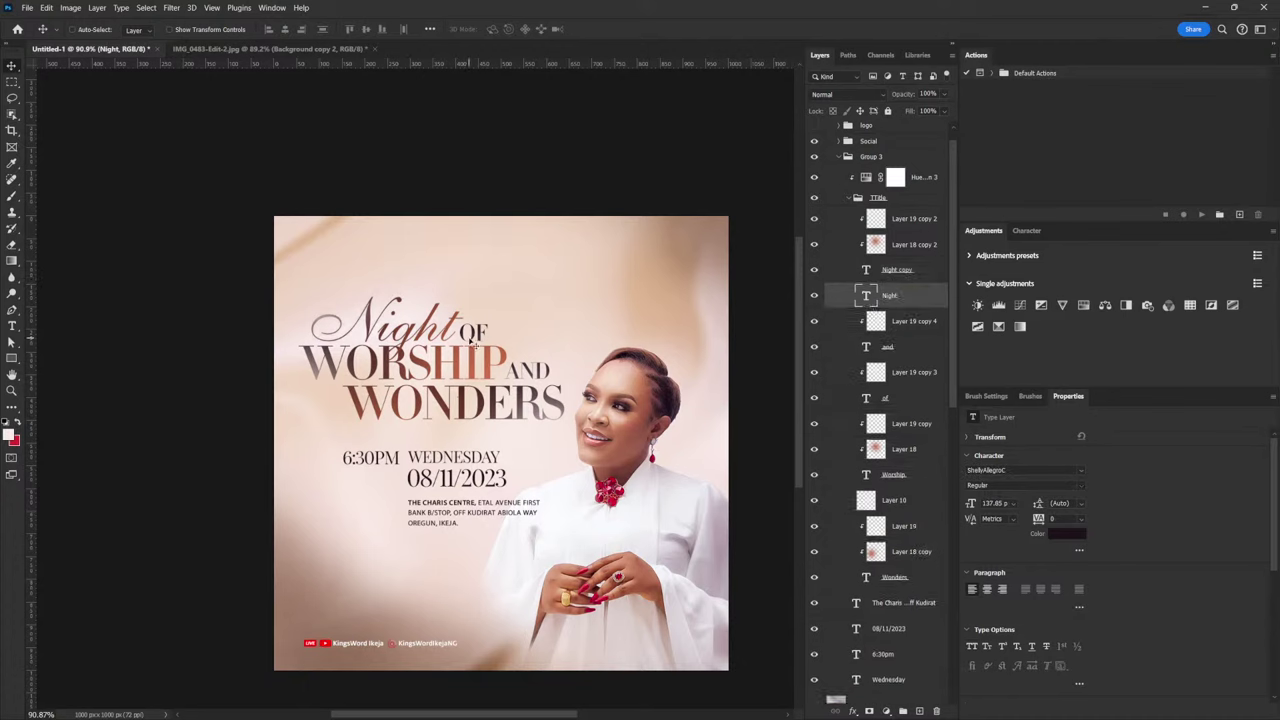
left_click_drag(494, 345, 404, 545)
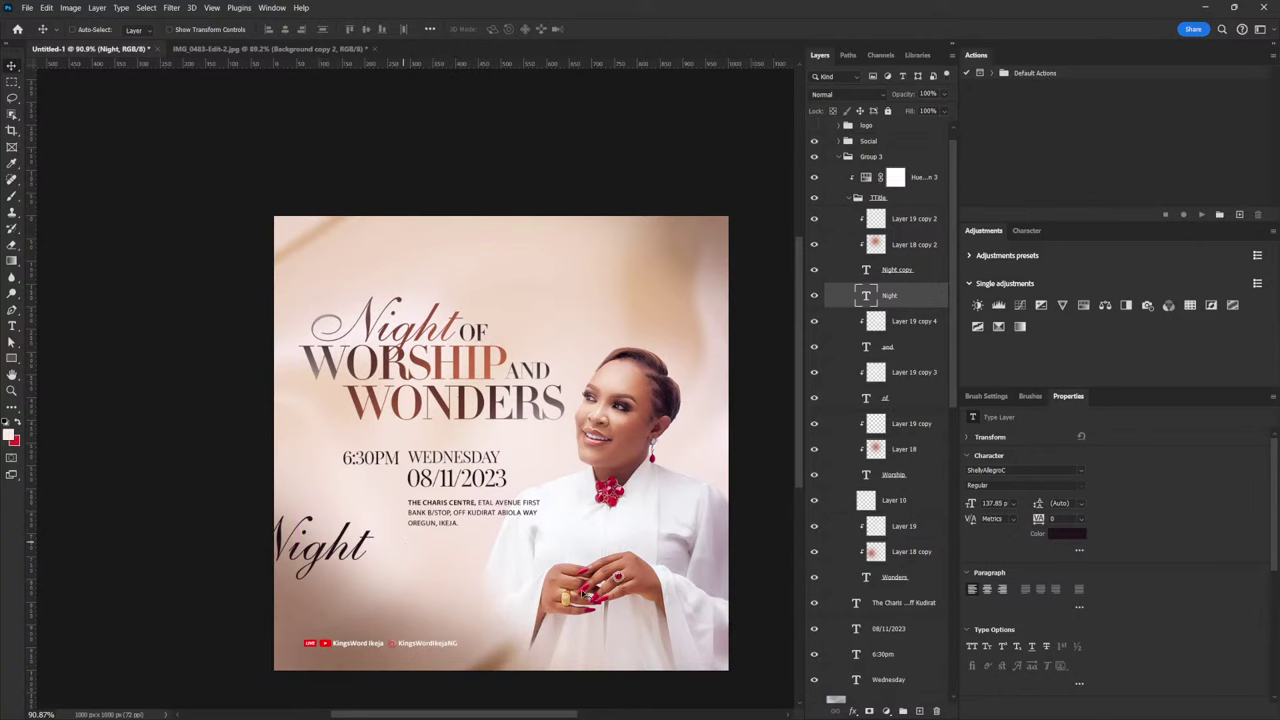
left_click(1078, 538)
type("ffffff")
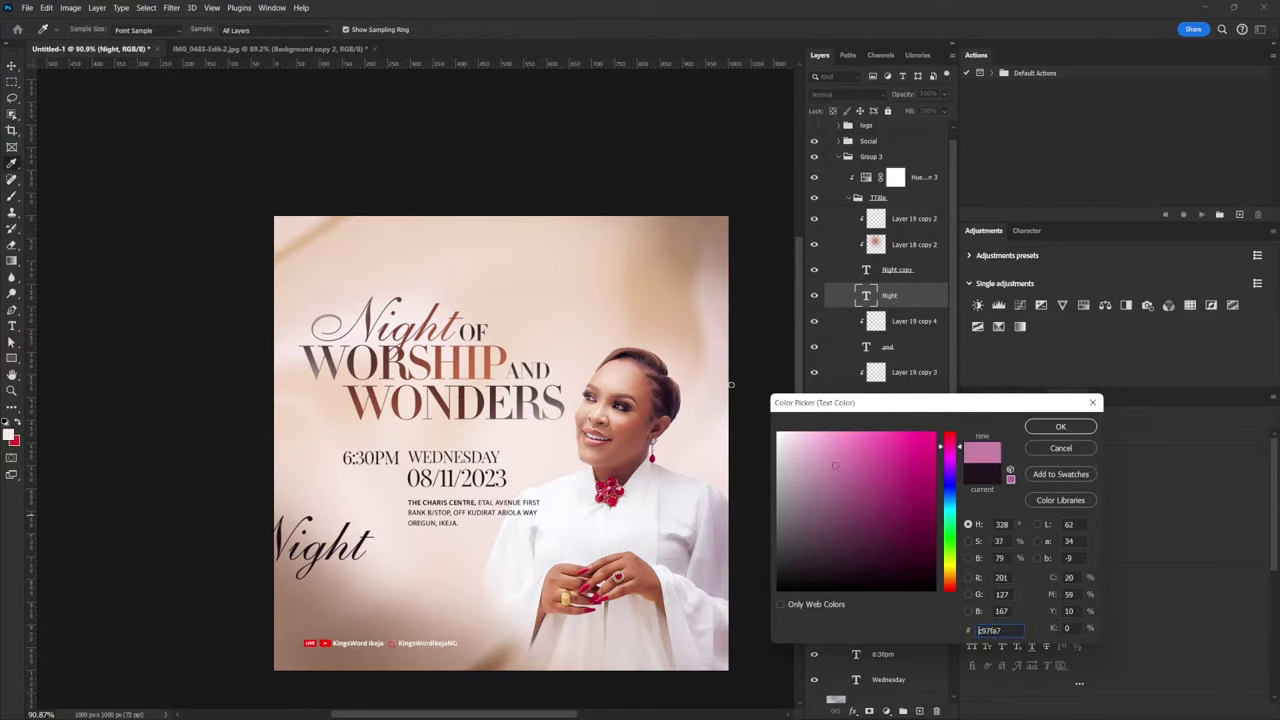
left_click(1061, 426)
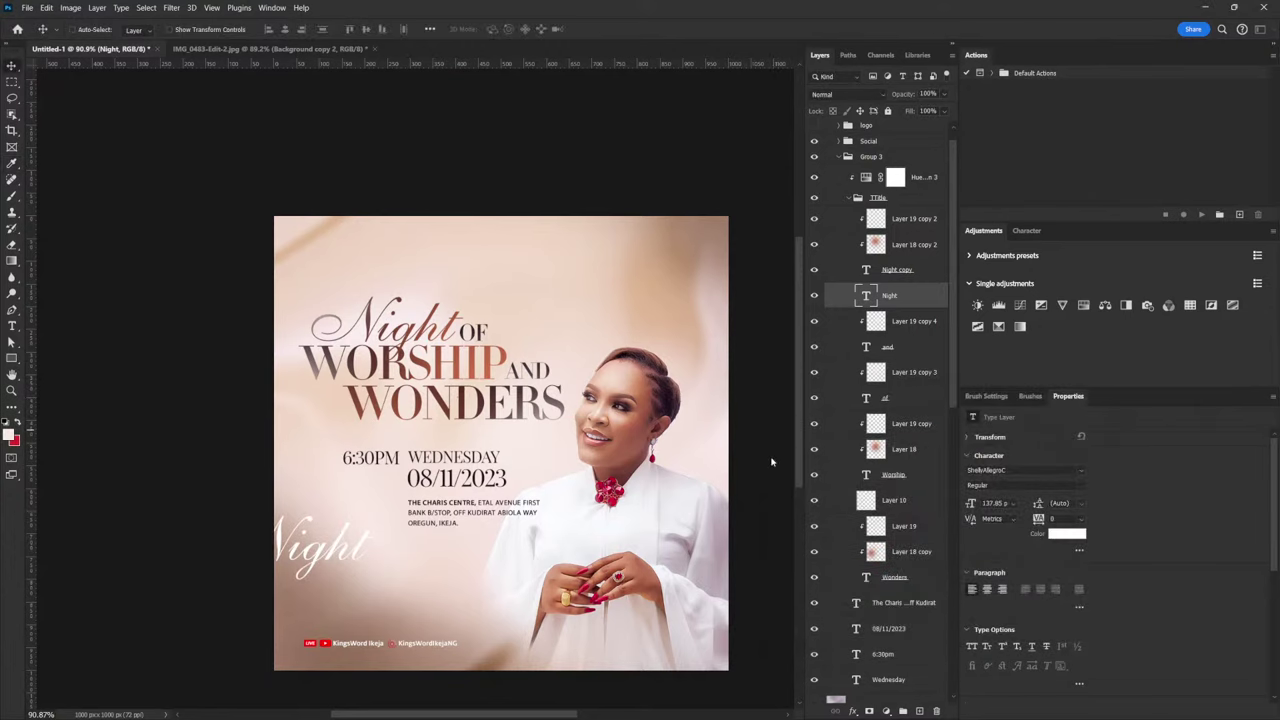
key("ctrl+t")
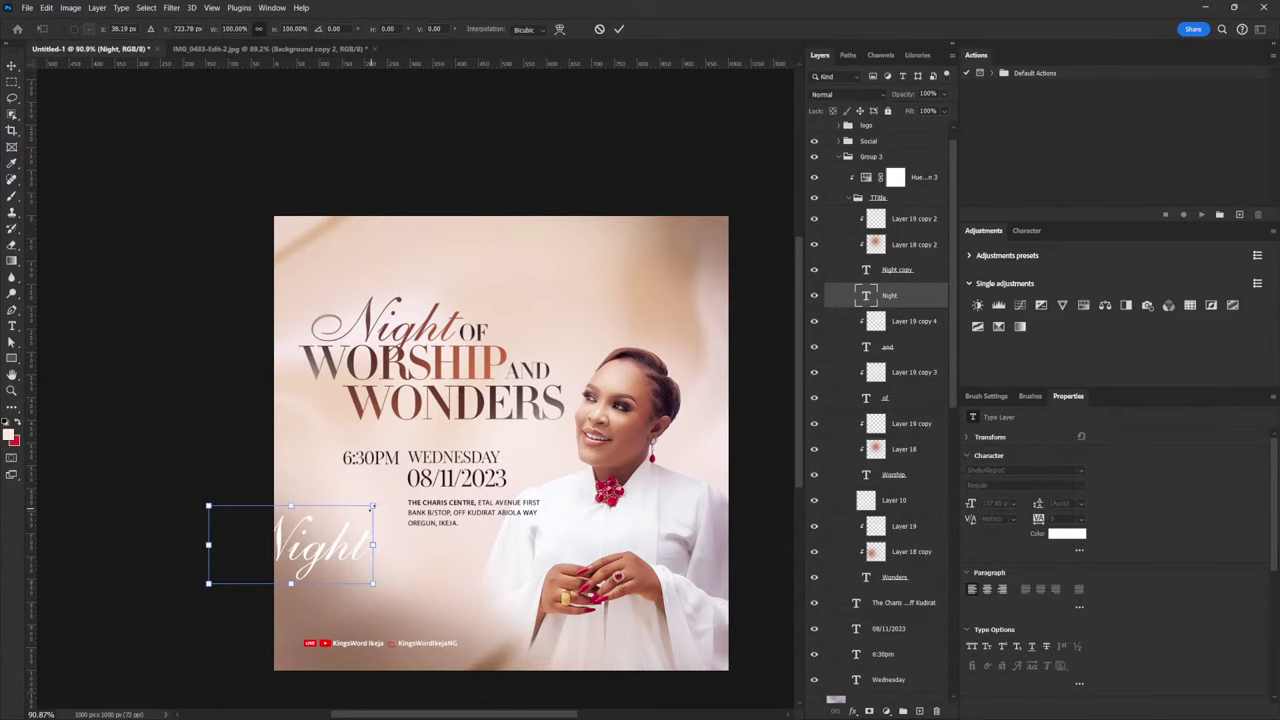
Enlarge the white Night script and position it over the flyer's lower half
left_click_drag(372, 507, 772, 372)
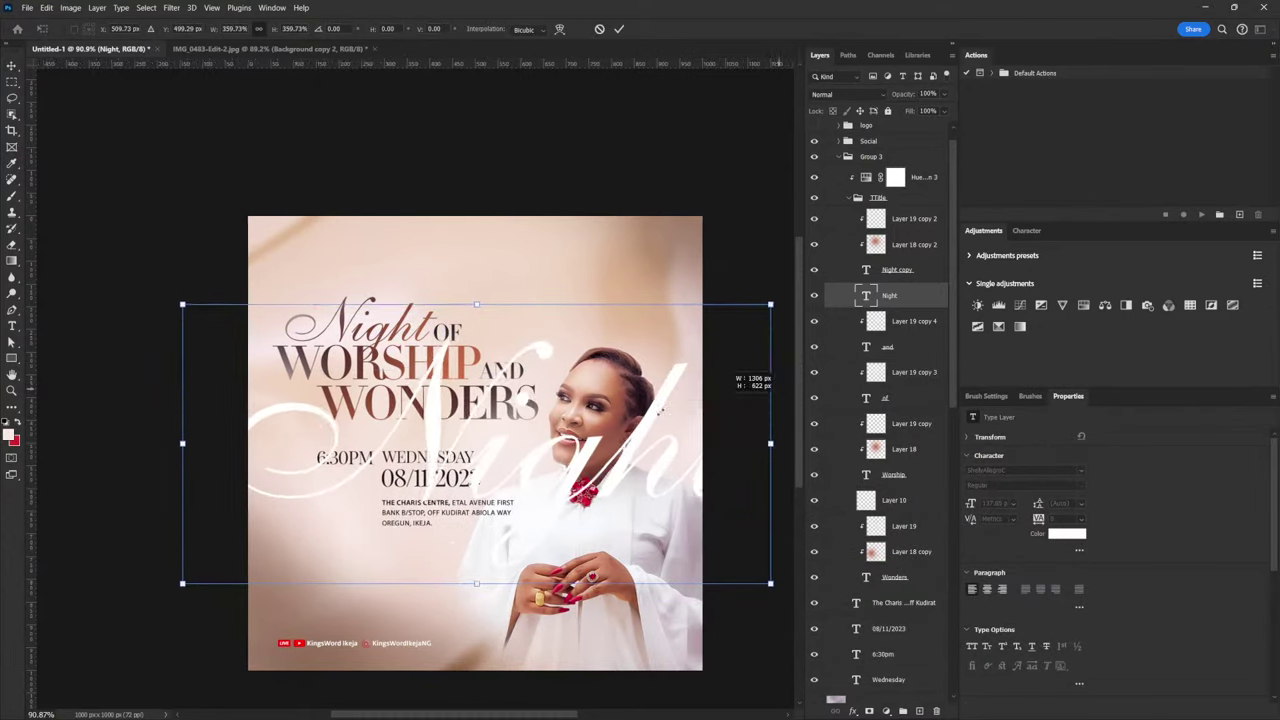
left_click_drag(725, 408, 728, 410)
left_click_drag(564, 448, 488, 540)
key("Return")
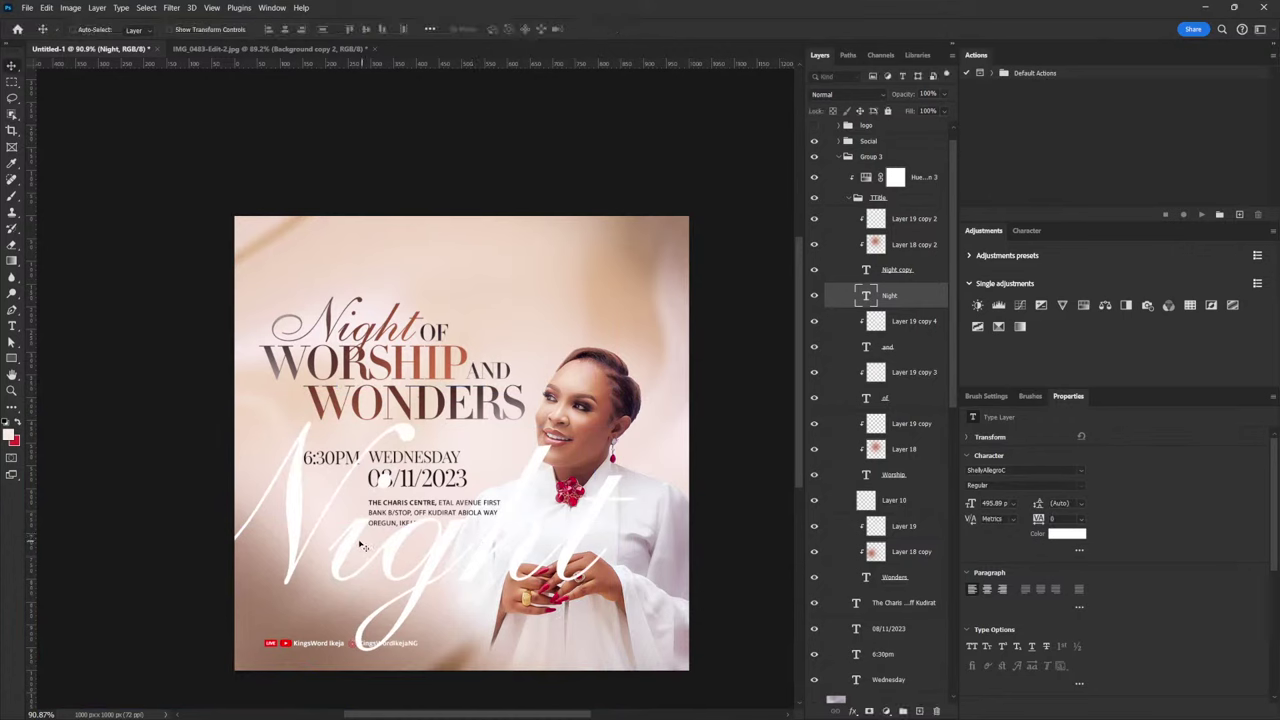
Retype the script word as lowercase 'night' and shift it right and down
key("t")
double_click(413, 547)
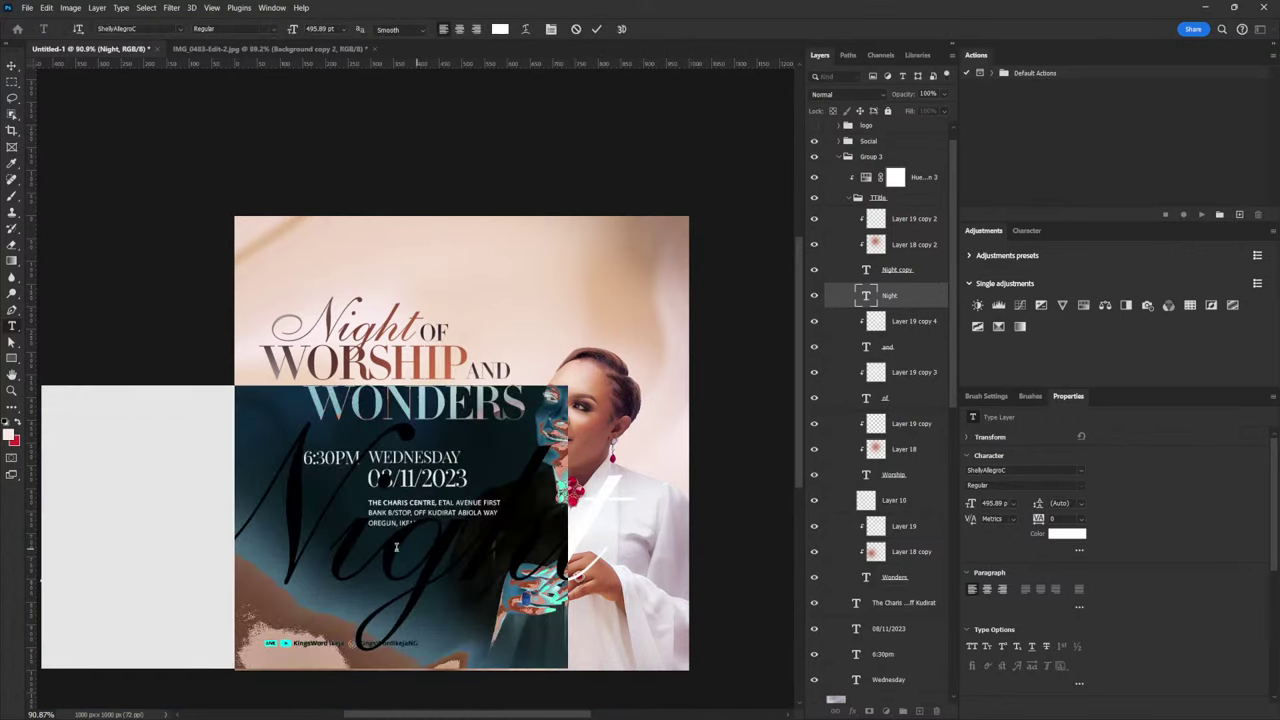
left_click_drag(328, 535, 187, 516)
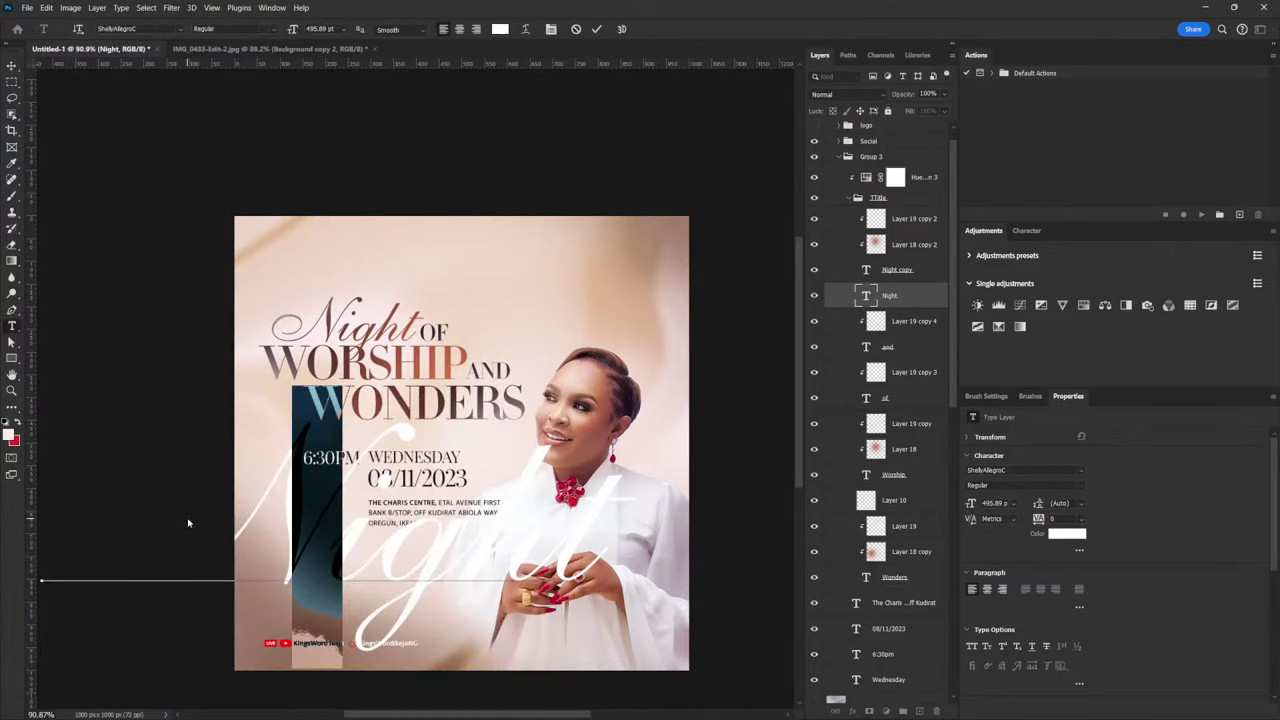
type("N")
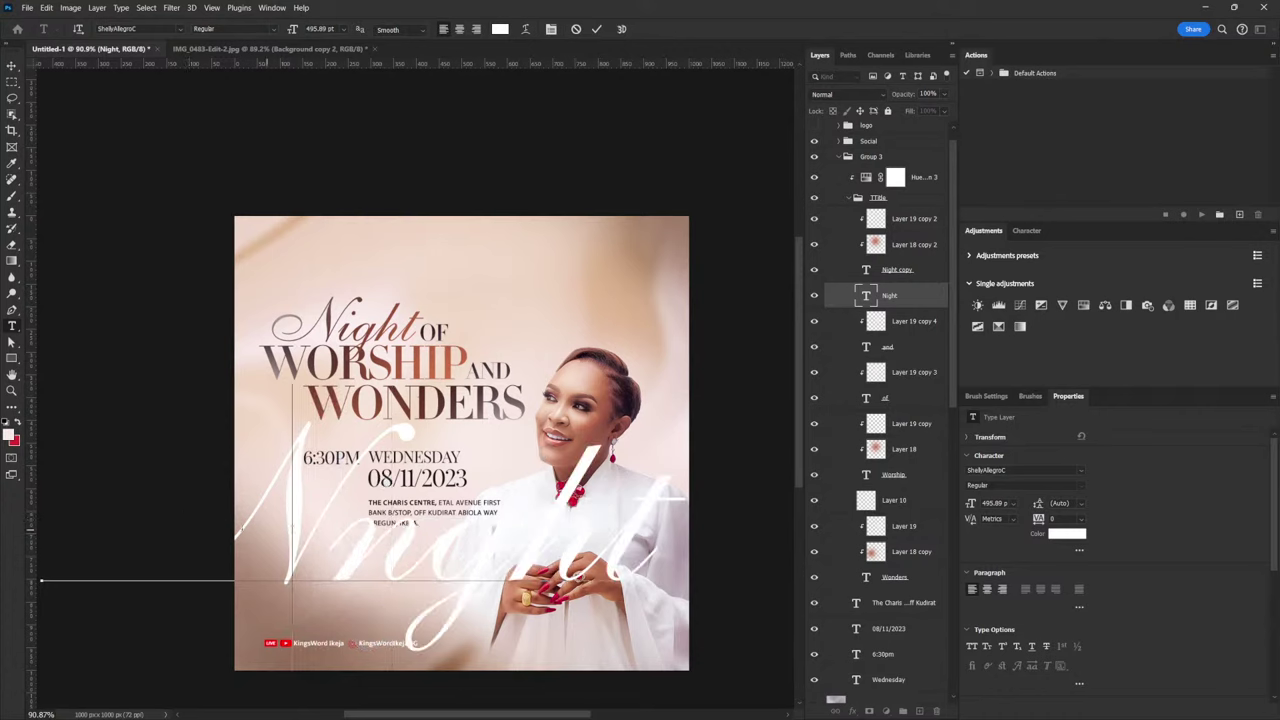
key("ctrl+z")
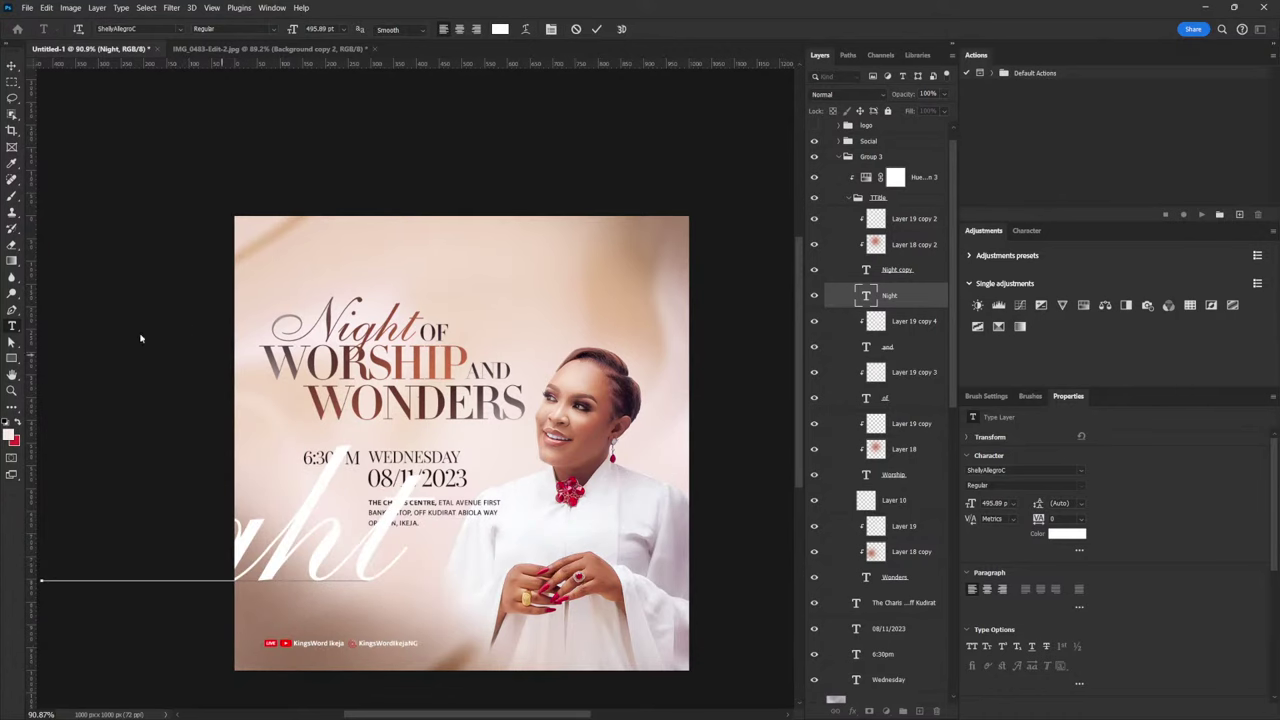
left_click(12, 65)
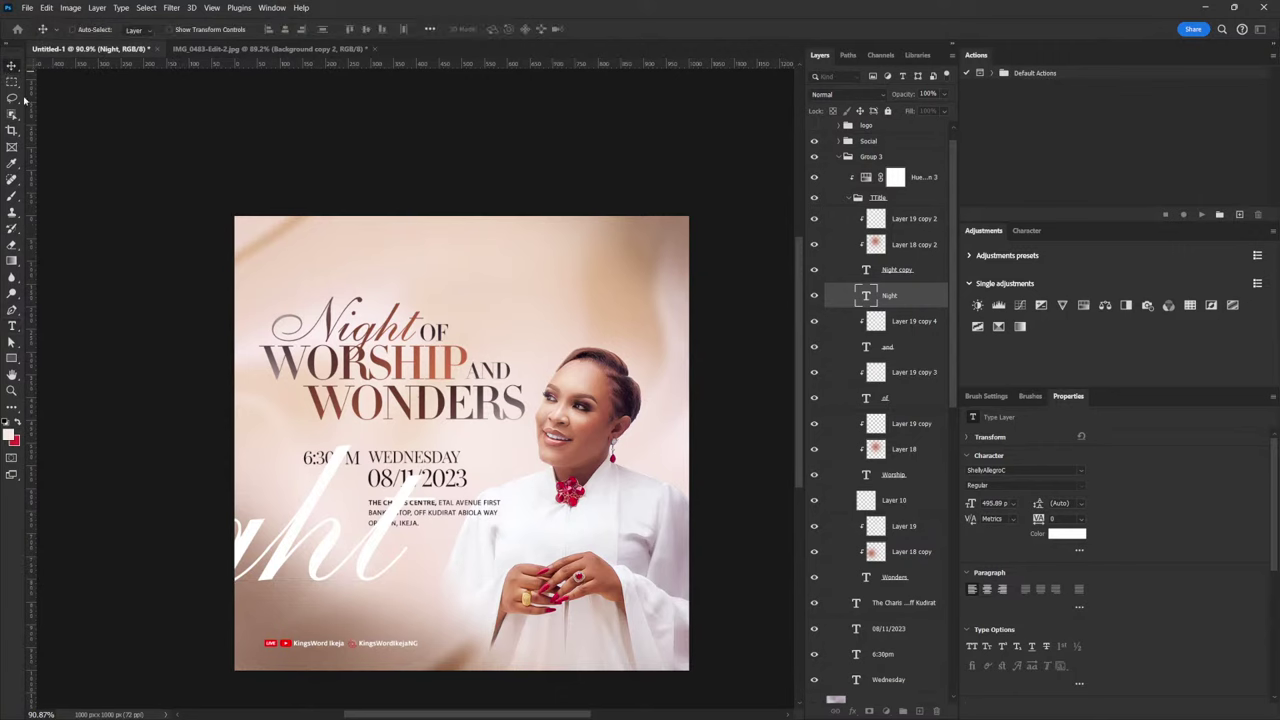
left_click_drag(417, 550, 565, 568)
key("t")
left_click(393, 555)
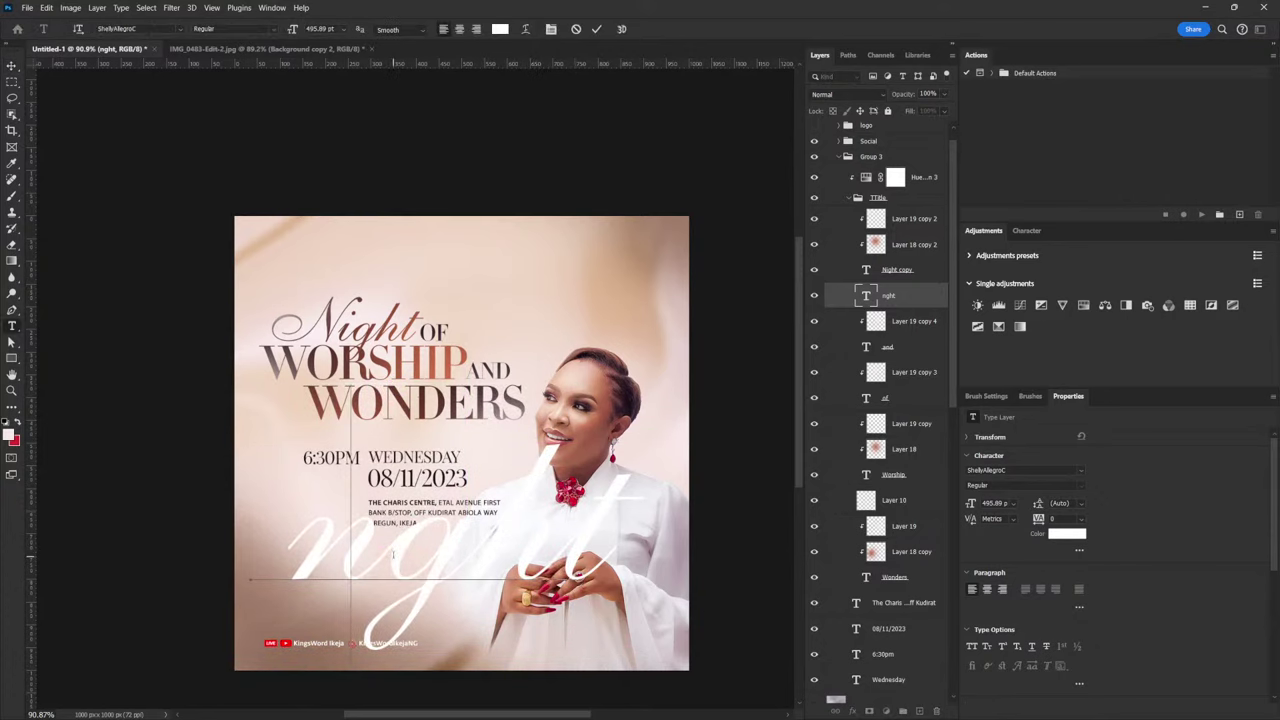
type("i")
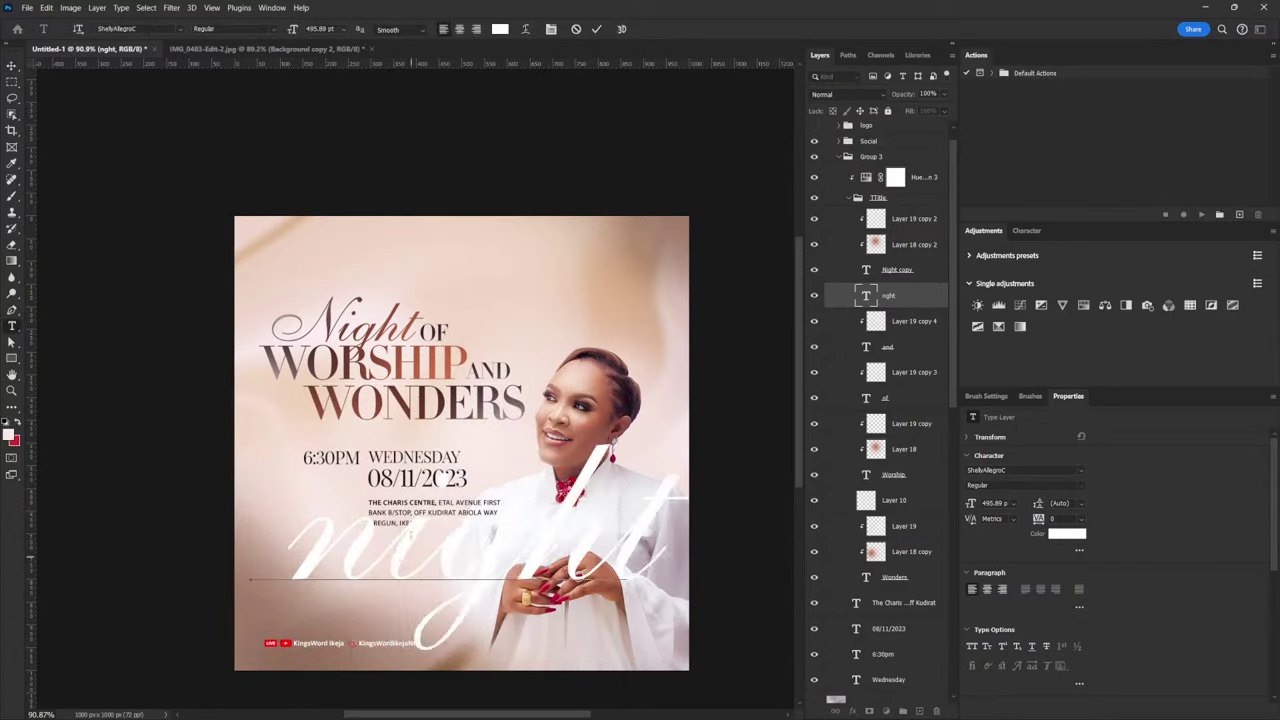
left_click(14, 68)
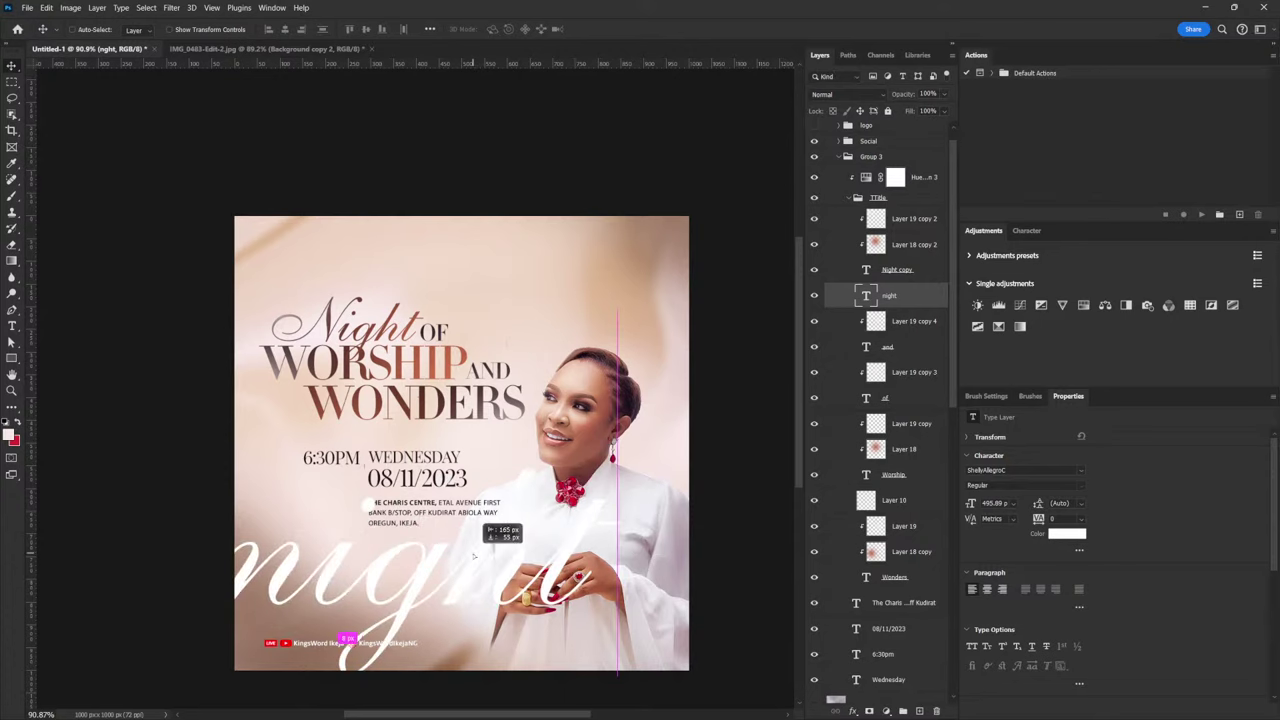
Scale the night text up to about 115%
key("ctrl+t")
left_click_drag(619, 410, 686, 368)
key("Return")
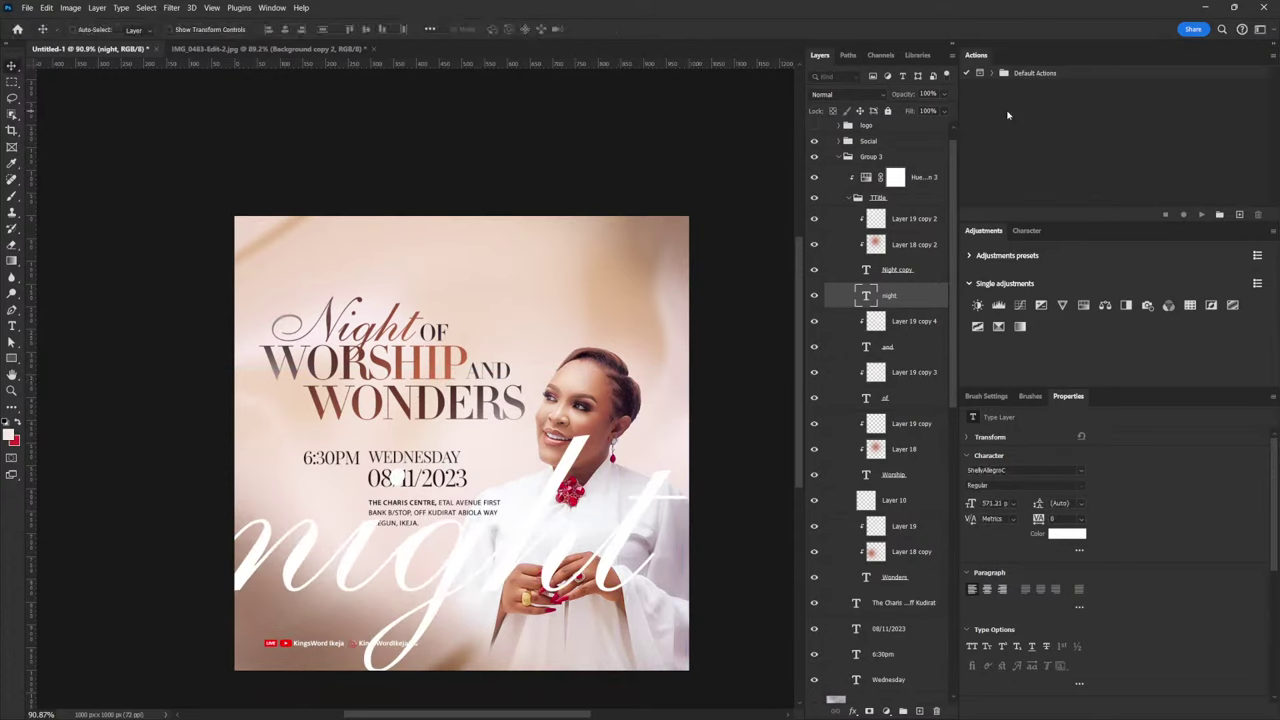
left_click(852, 94)
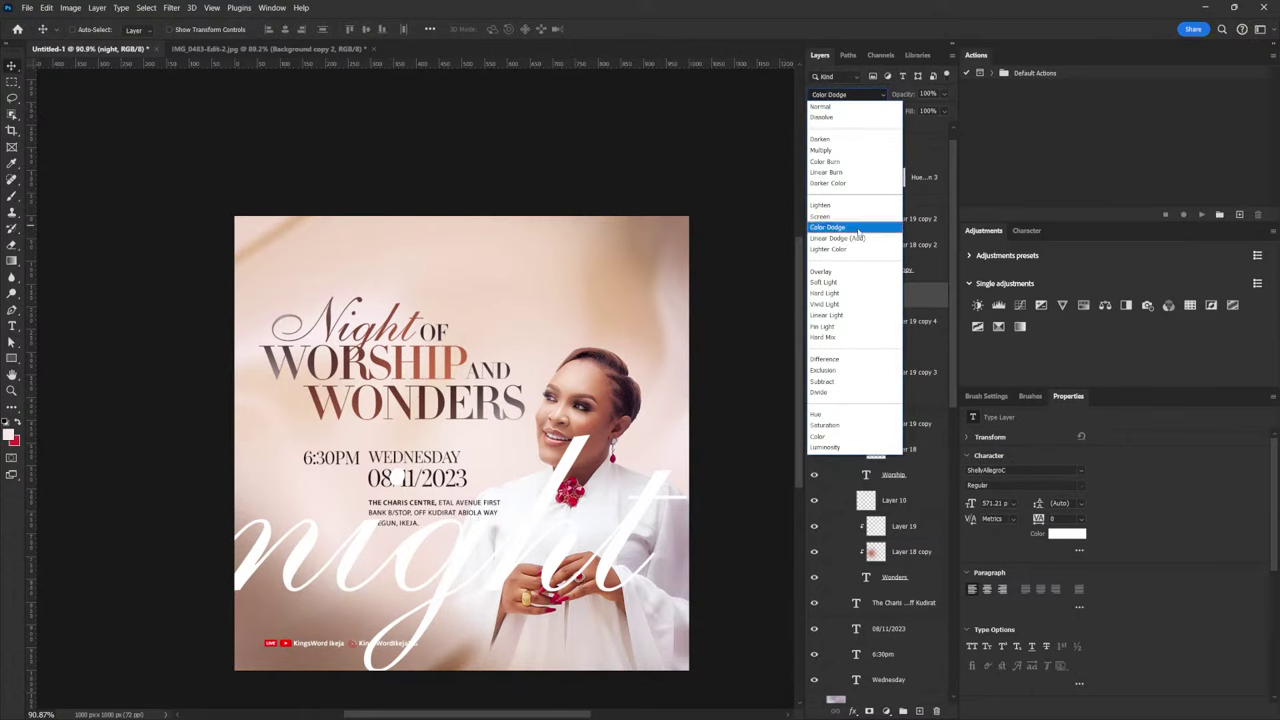
Blend night with Overlay after trying Color Dodge, and move its layer to Group 3's top
left_click(847, 228)
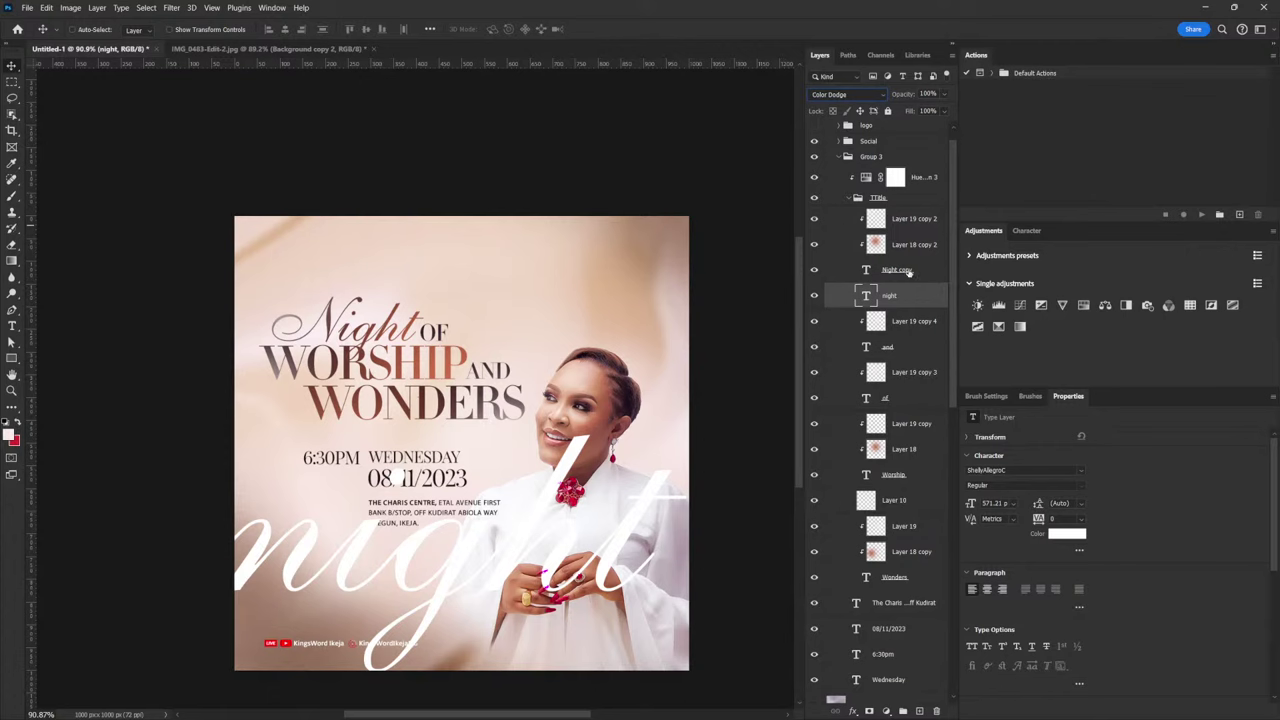
left_click(848, 94)
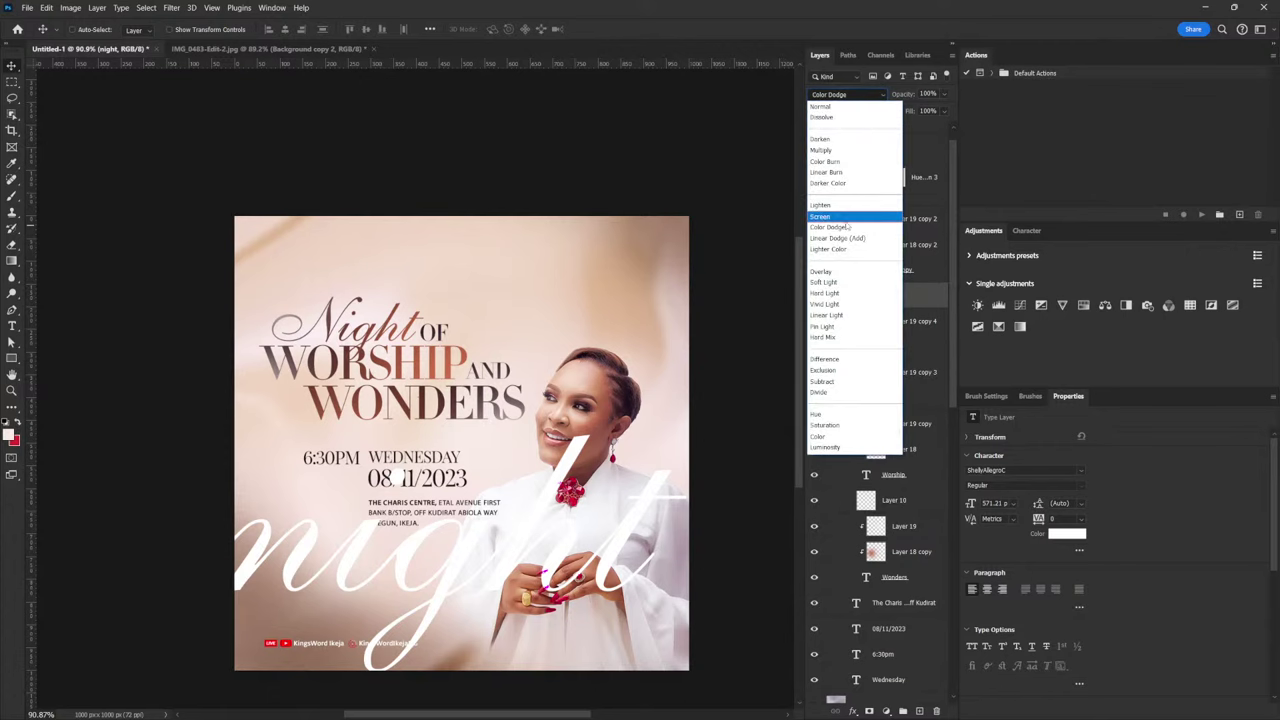
left_click(834, 274)
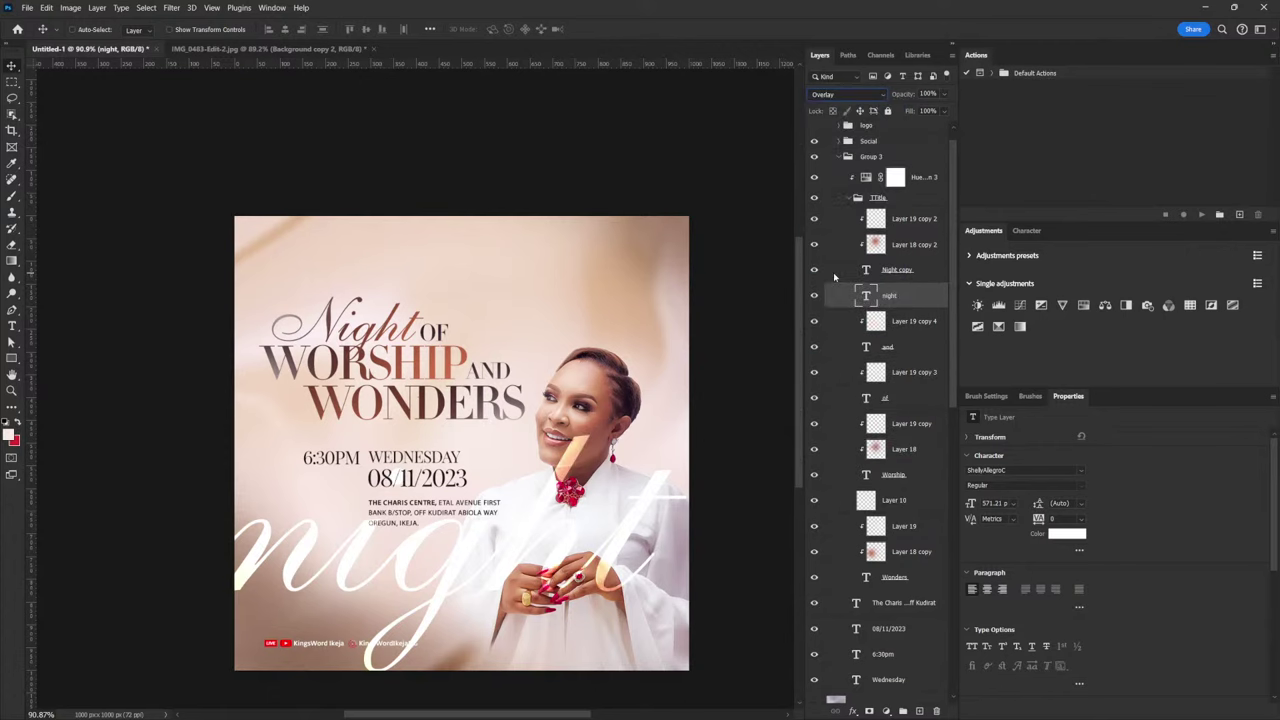
left_click_drag(510, 597, 485, 592)
left_click_drag(897, 306, 880, 168)
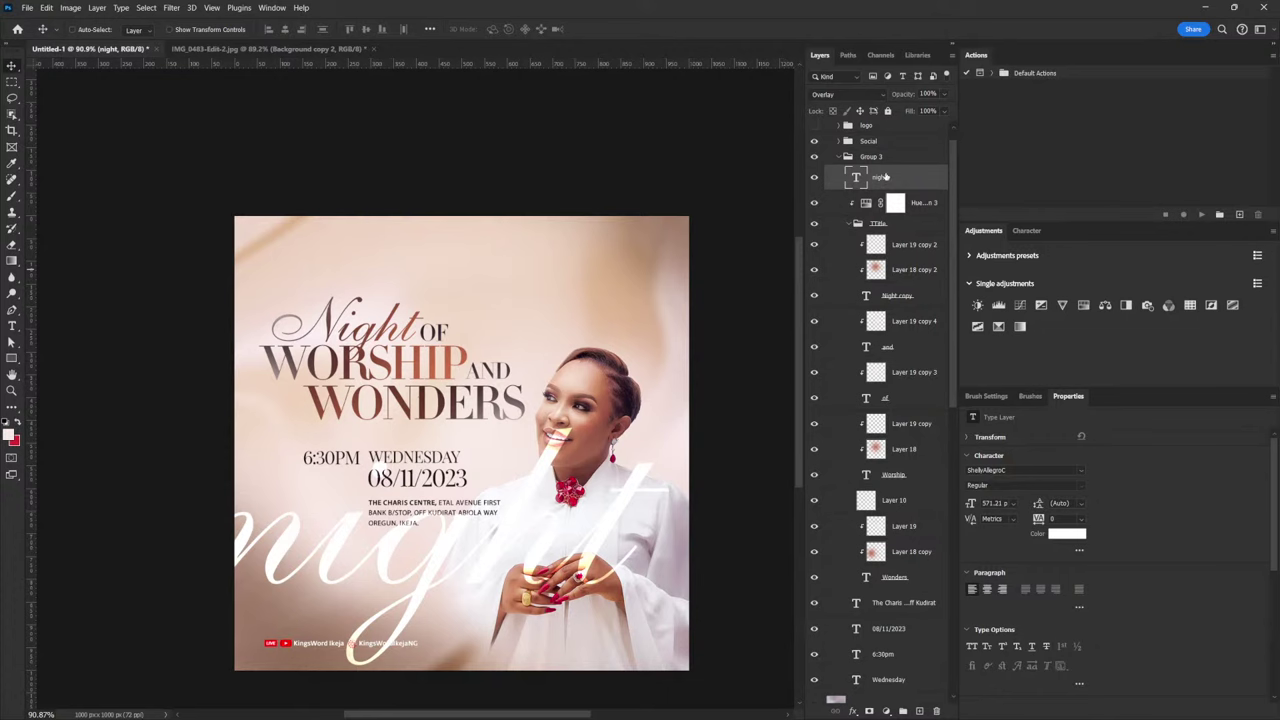
Move the night layer out of Group 3 to sit just above Layer 17
left_click_drag(866, 175, 937, 710)
left_click(841, 184)
left_click(881, 179)
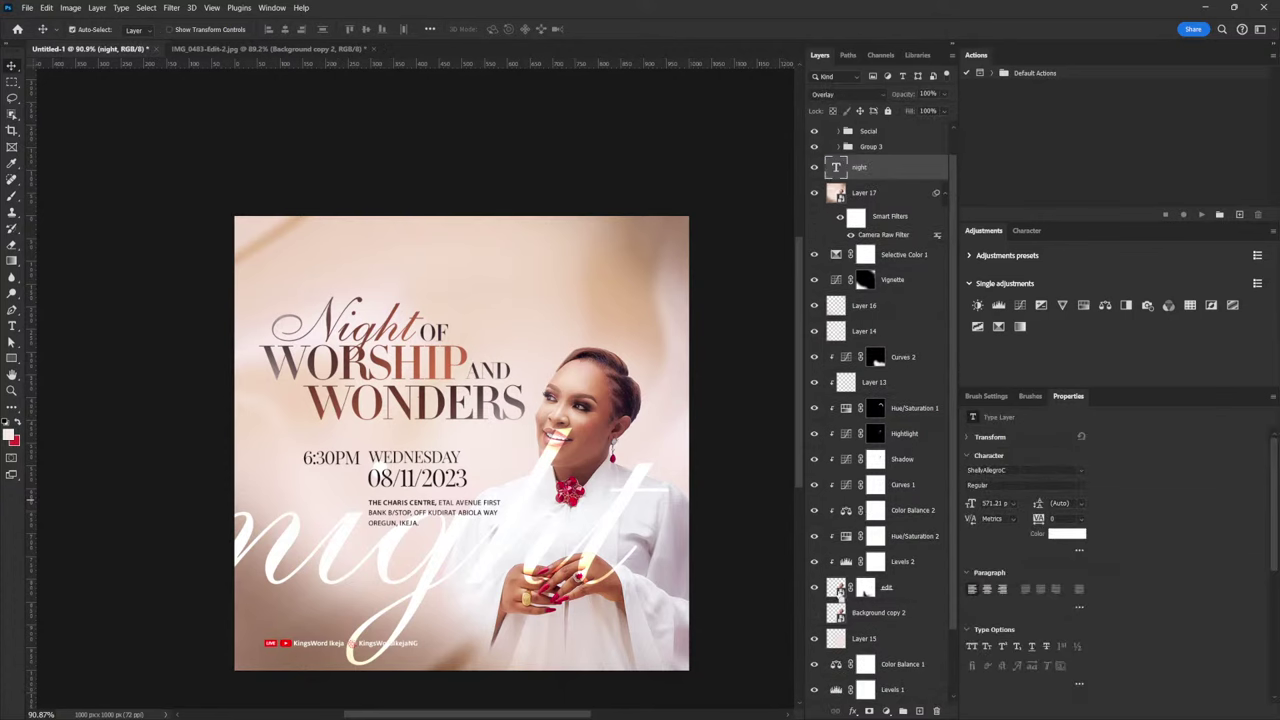
Mask night with the inverted woman selection, fade it to about 28% opacity, and move it down
left_click(838, 588, "ctrl")
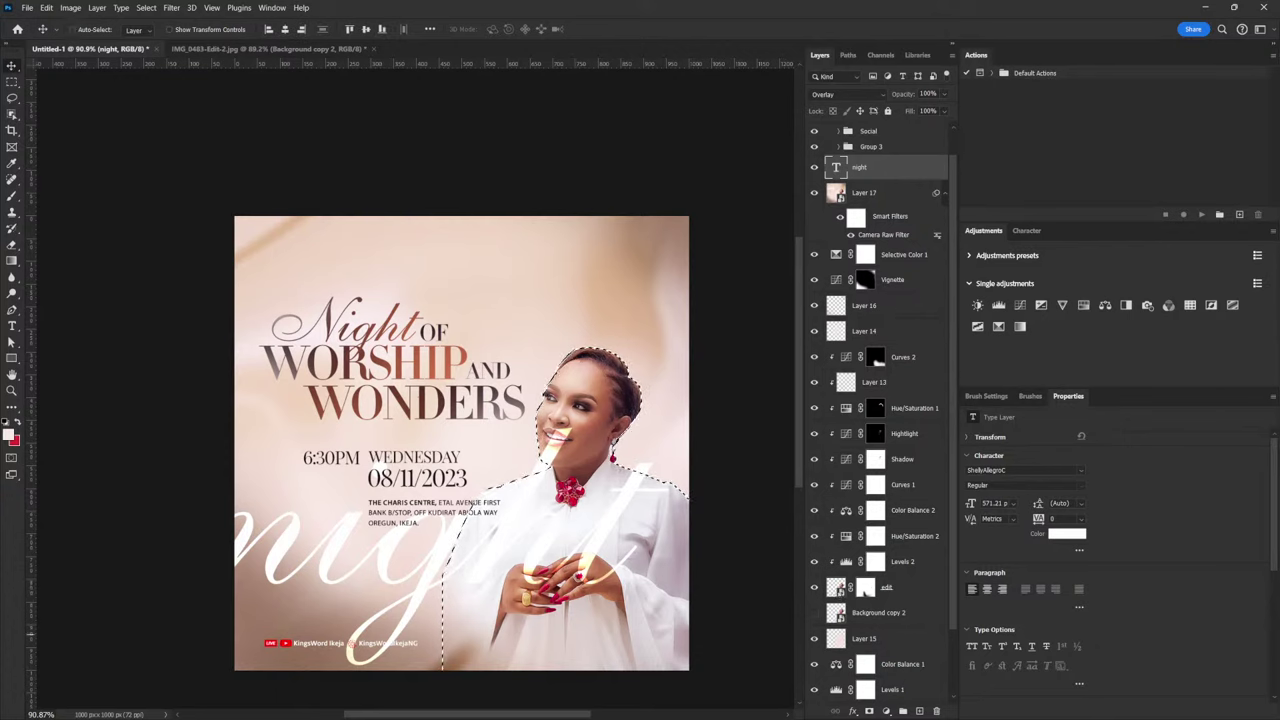
left_click(869, 711)
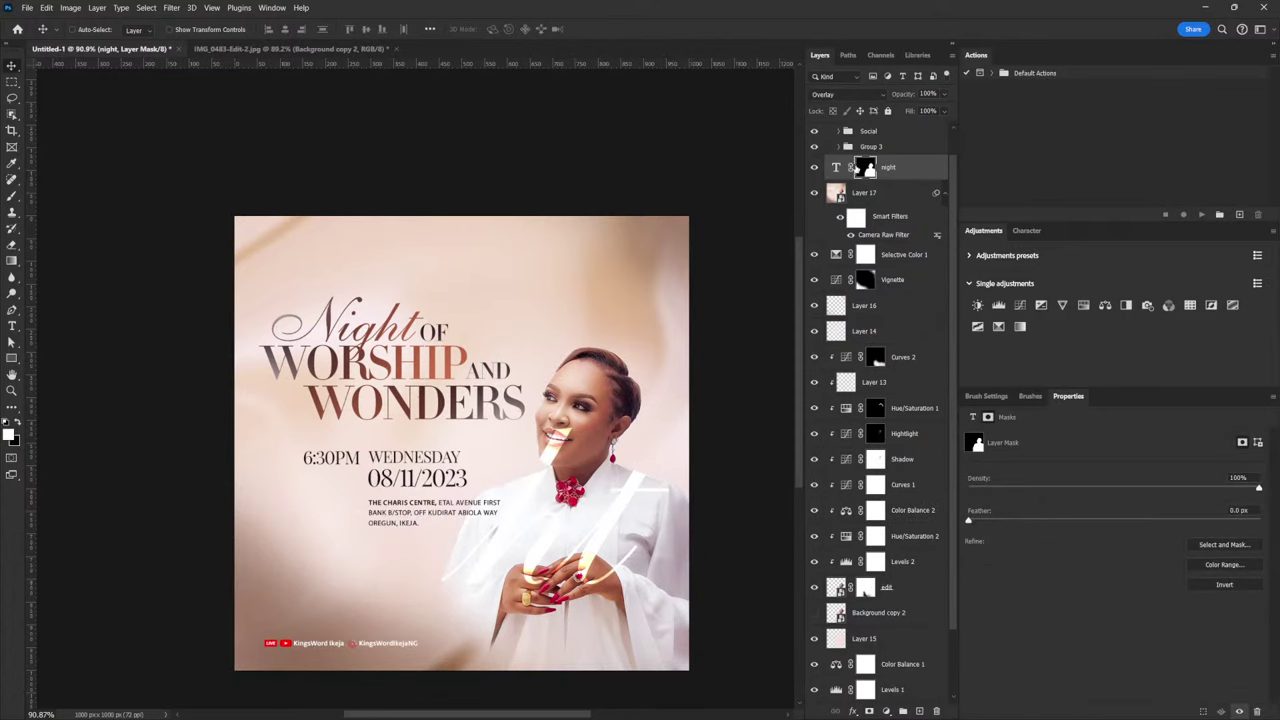
key("ctrl+i")
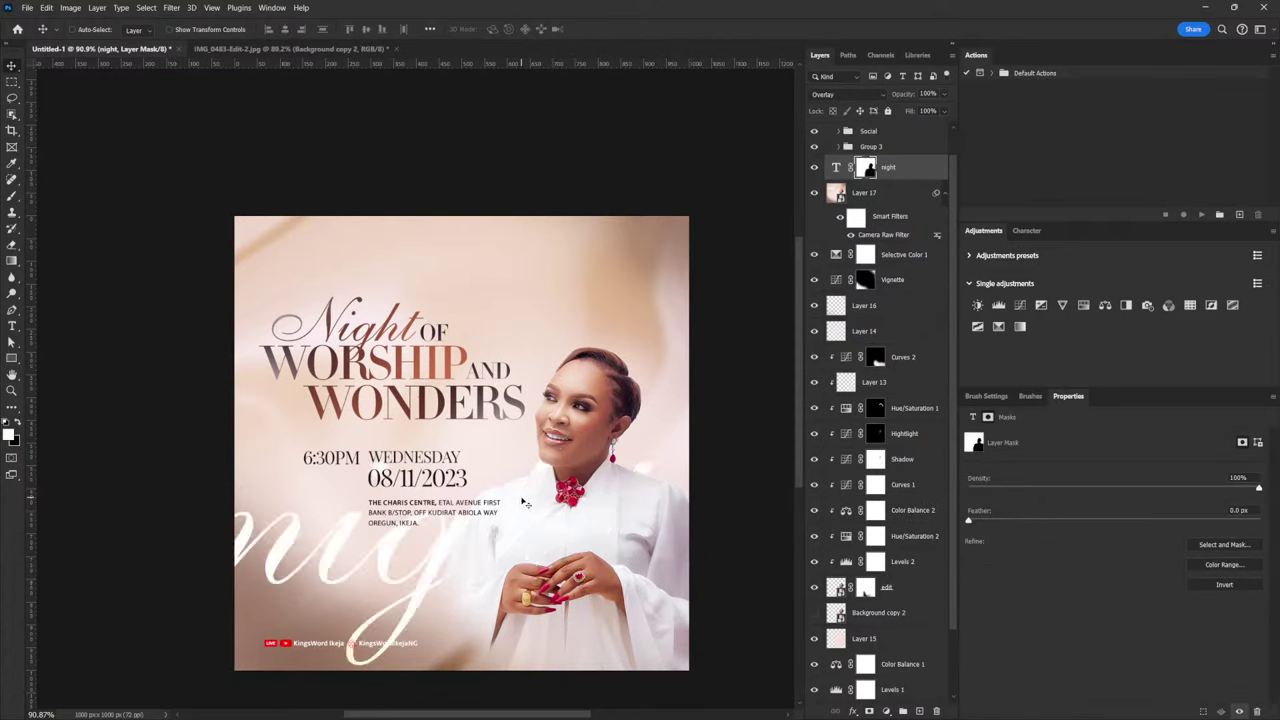
left_click_drag(945, 97, 908, 111)
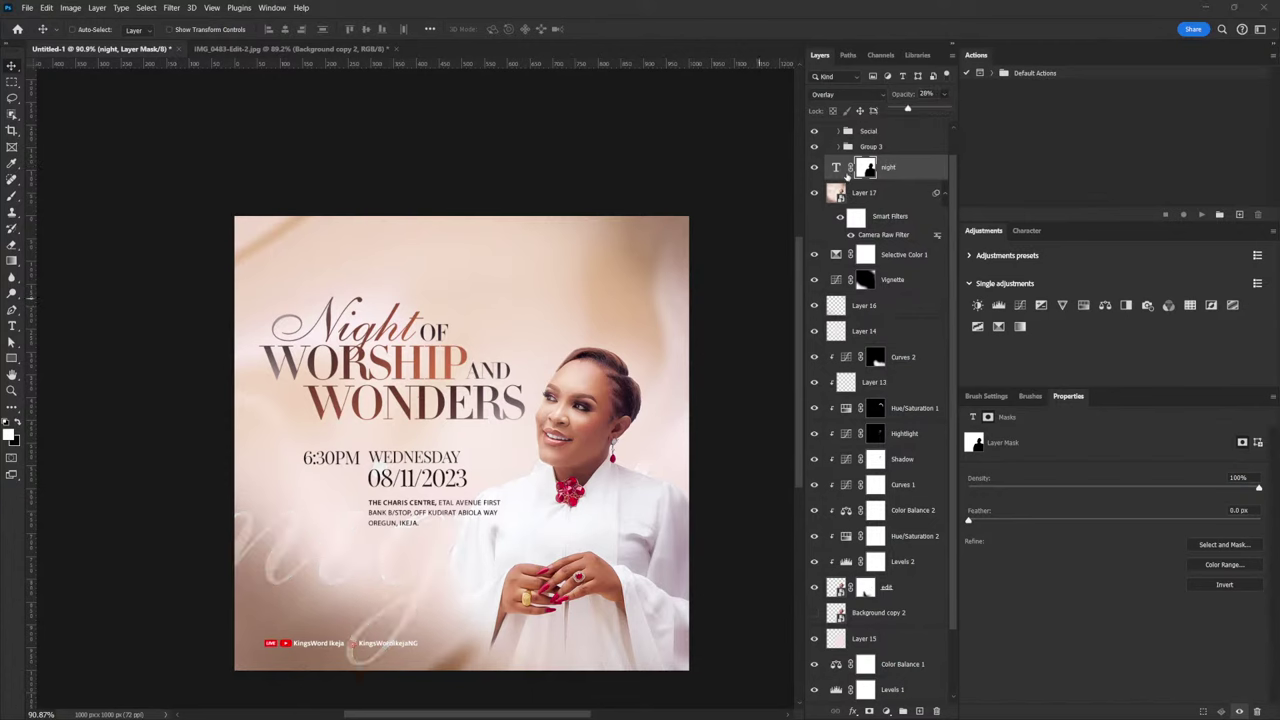
left_click(848, 170)
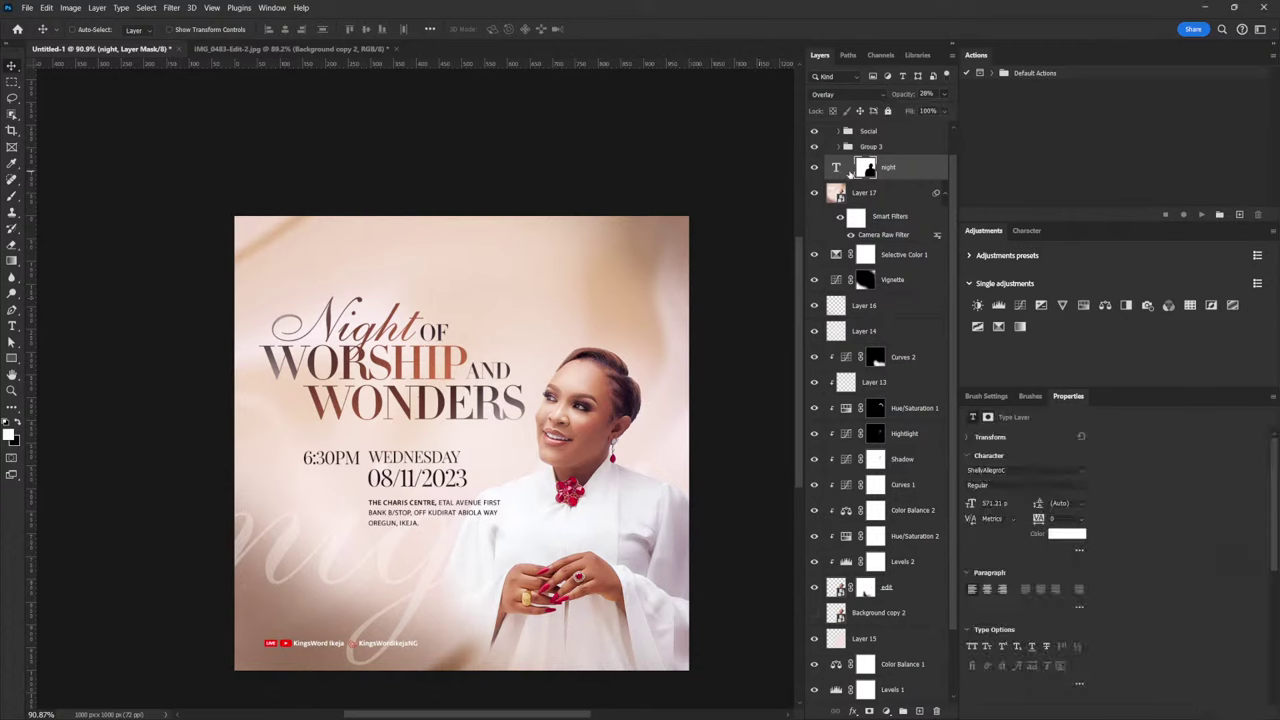
left_click(837, 169)
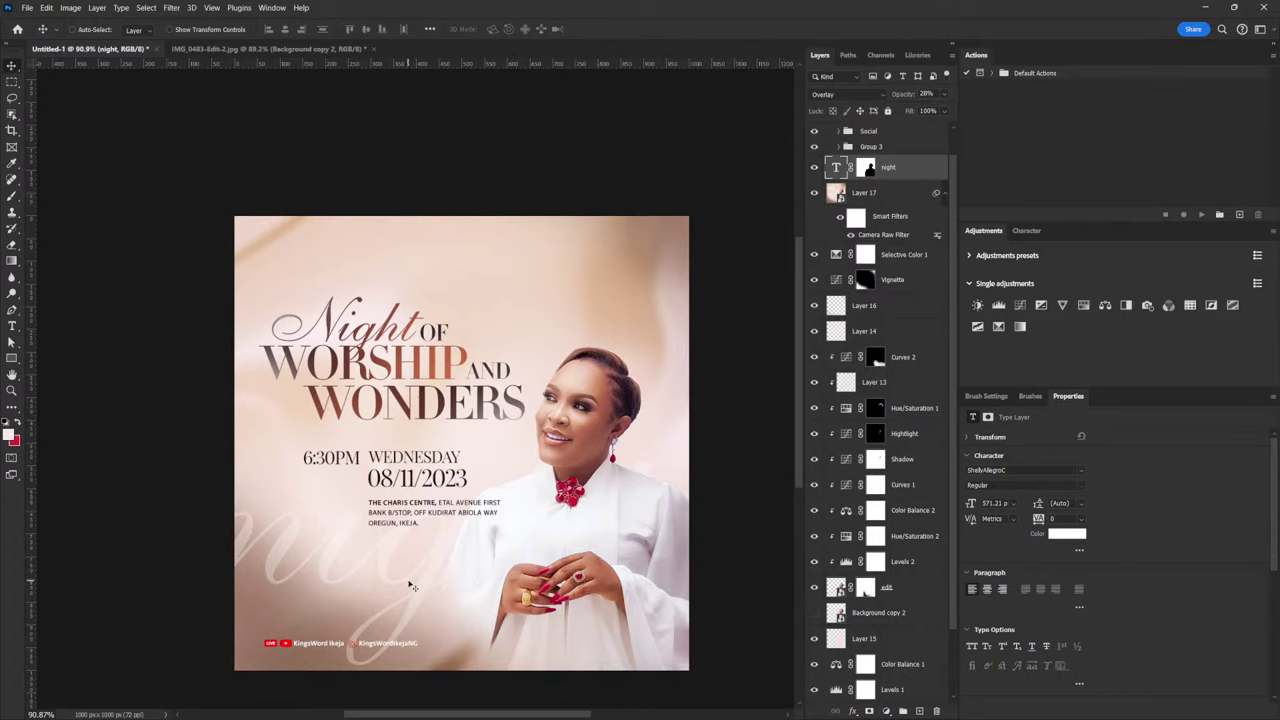
left_click_drag(420, 594, 462, 577)
Enlarge the faint night text to about 153%
key("ctrl+t")
left_click_drag(687, 383, 768, 211)
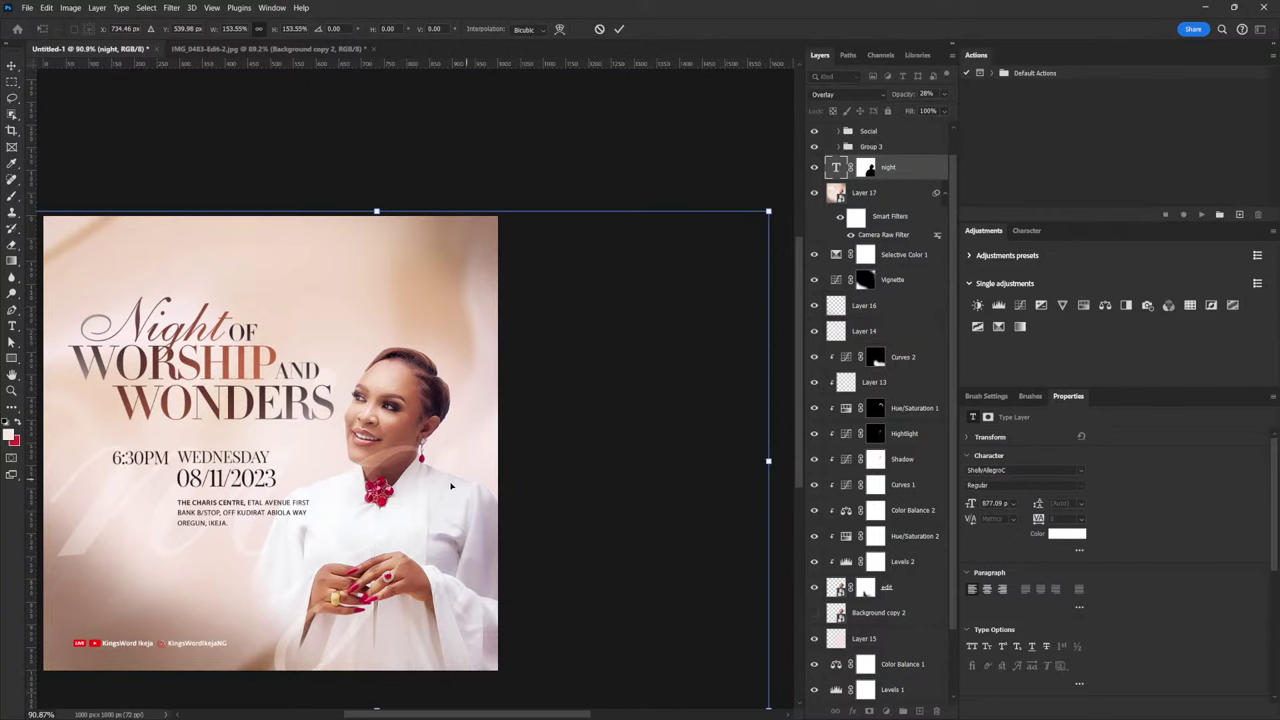
key("Return")
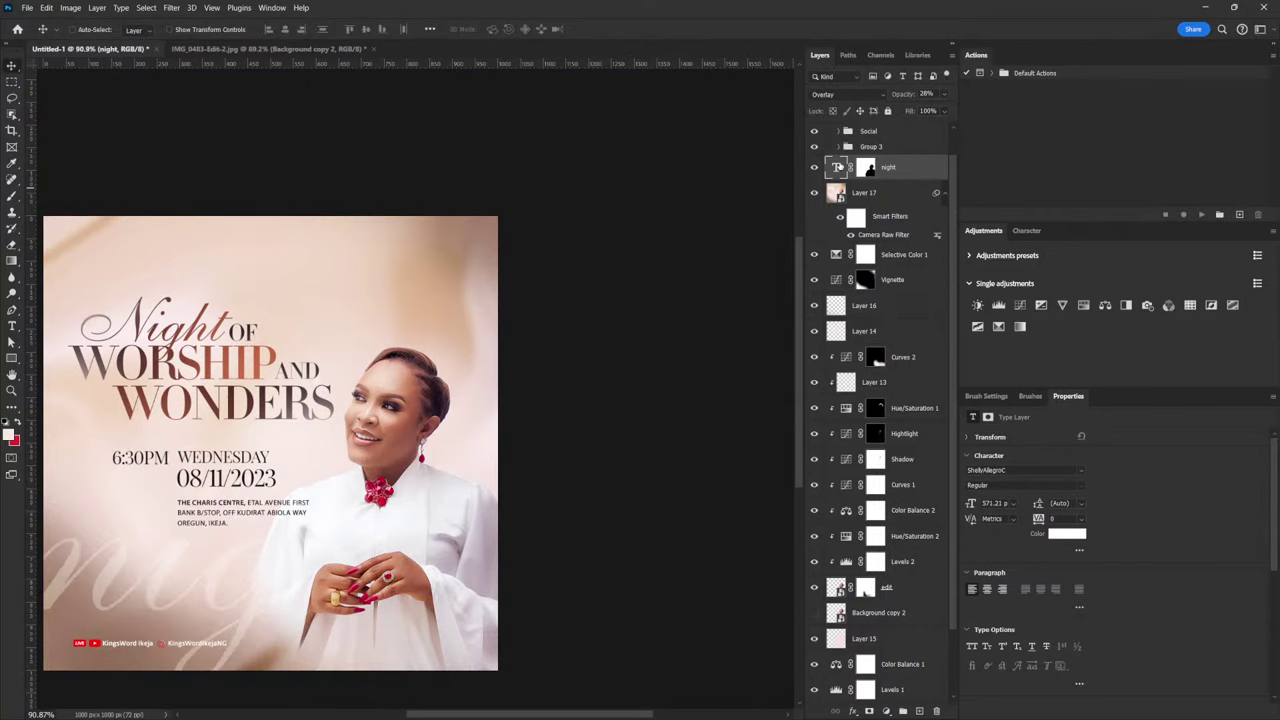
scroll(467, 438, "down", 2)
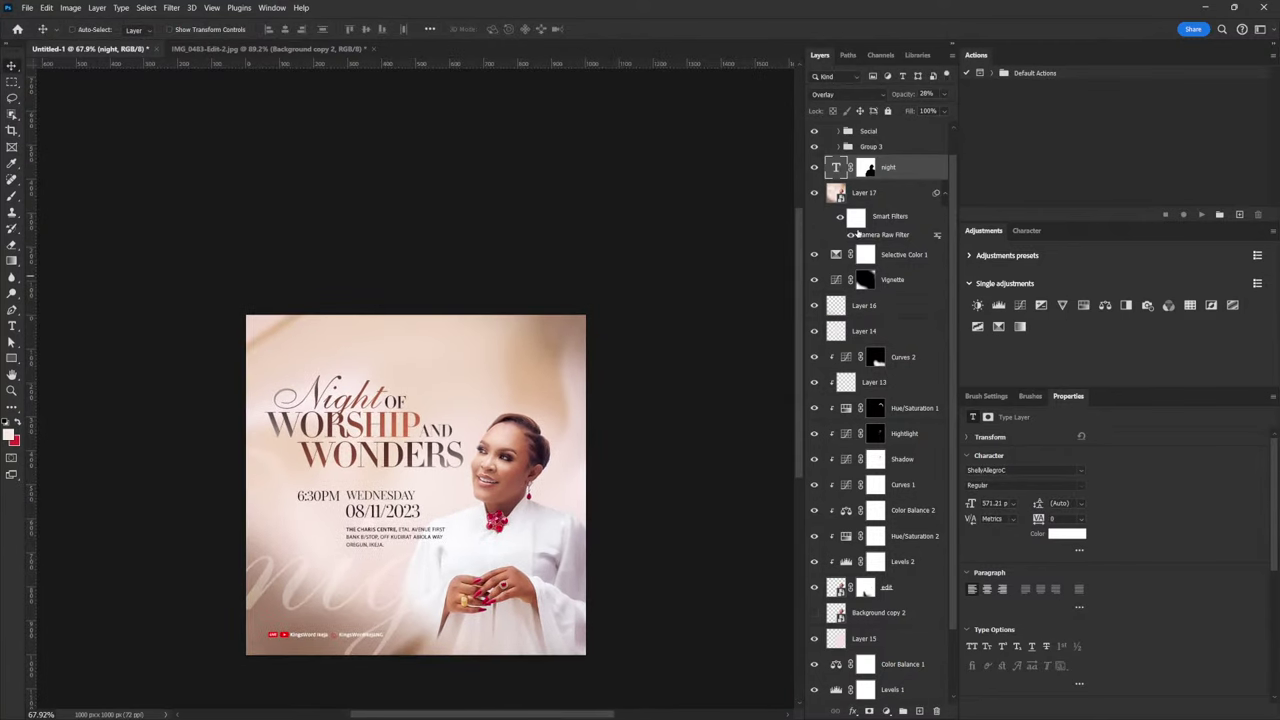
left_click(867, 168)
left_click(838, 168)
Scale night up again to about 137% and shift it down-left behind the woman
key("ctrl+t")
left_click_drag(585, 442, 724, 352)
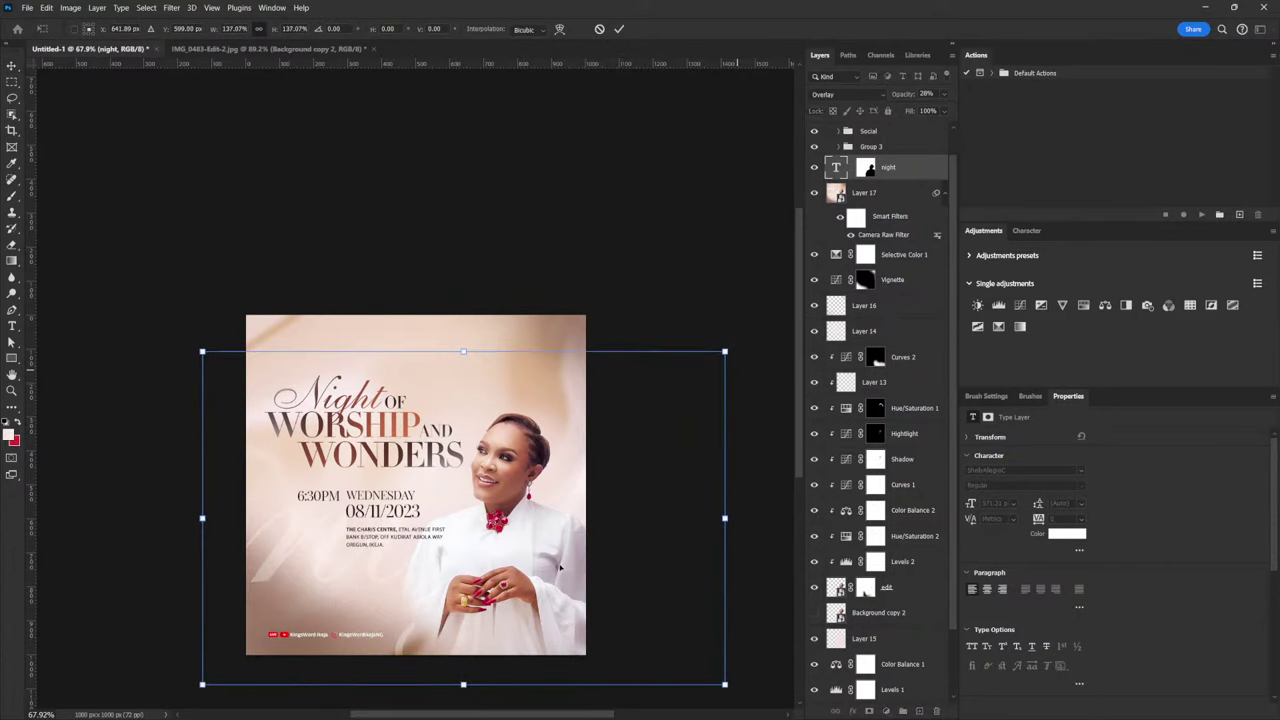
left_click_drag(510, 548, 480, 592)
key("Return")
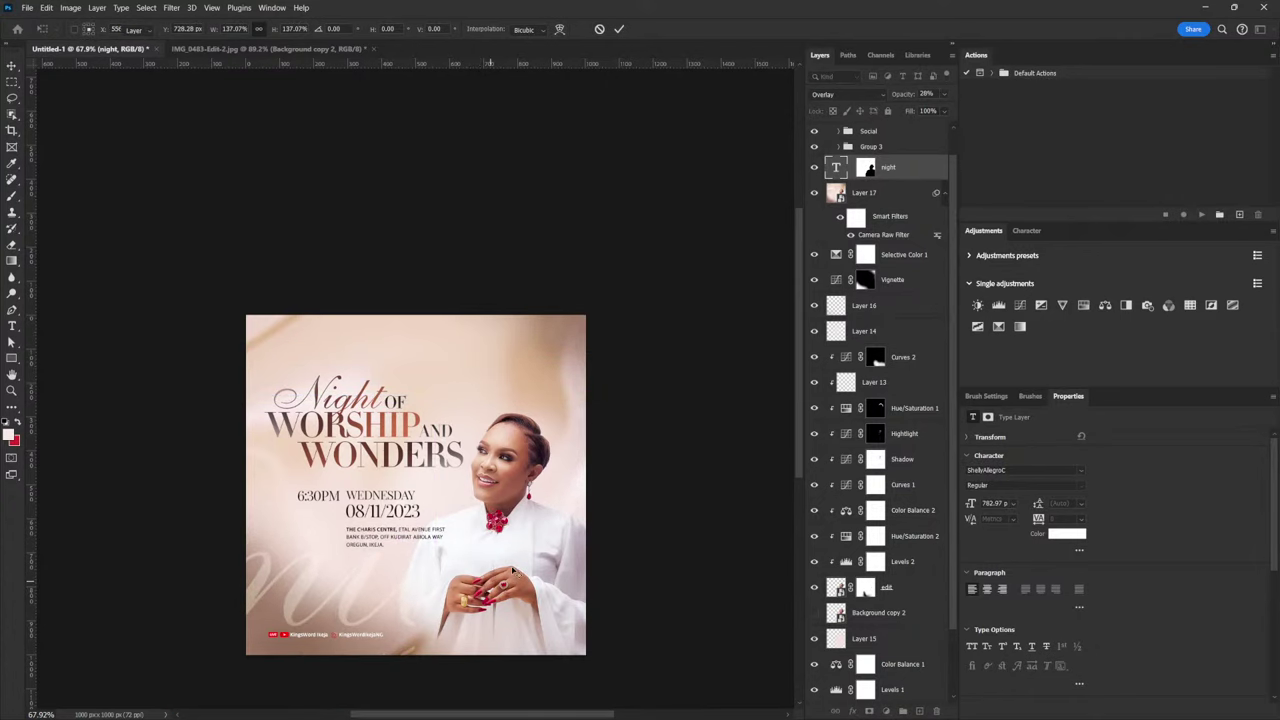
scroll(362, 476, "up", 1)
scroll(364, 477, "up", 3)
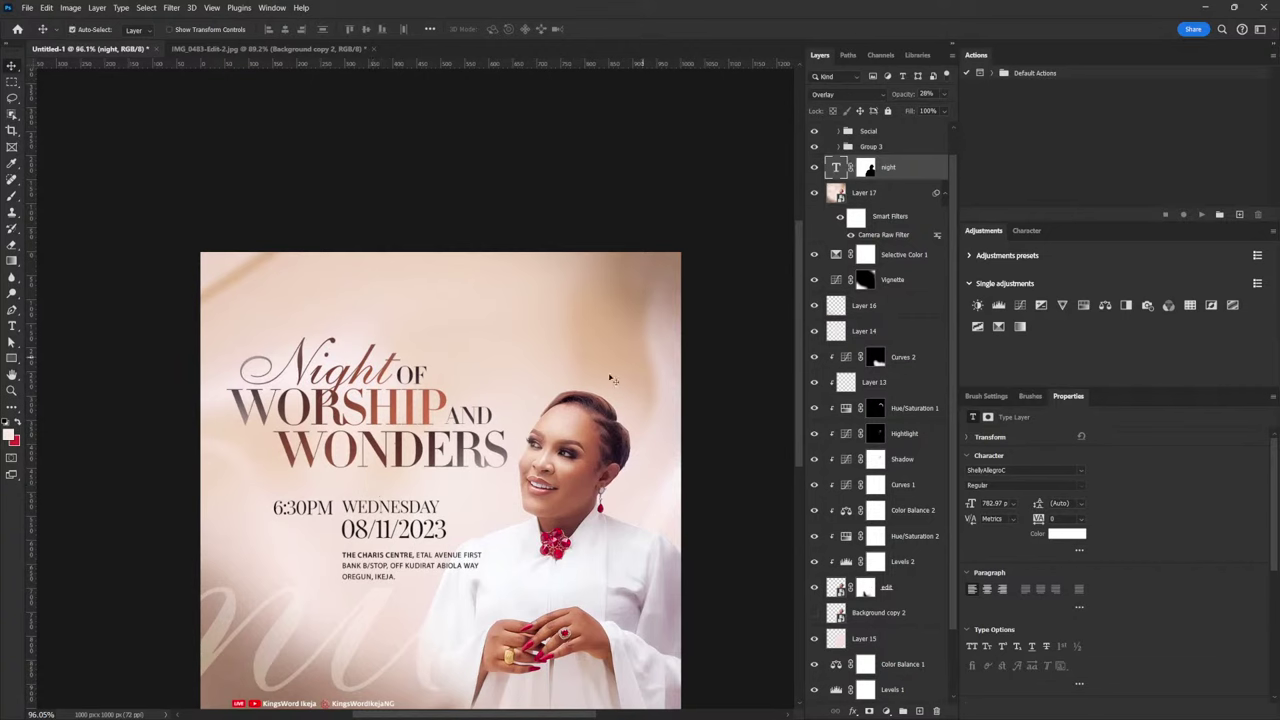
left_click_drag(610, 380, 602, 383)
scroll(730, 462, "down", 2)
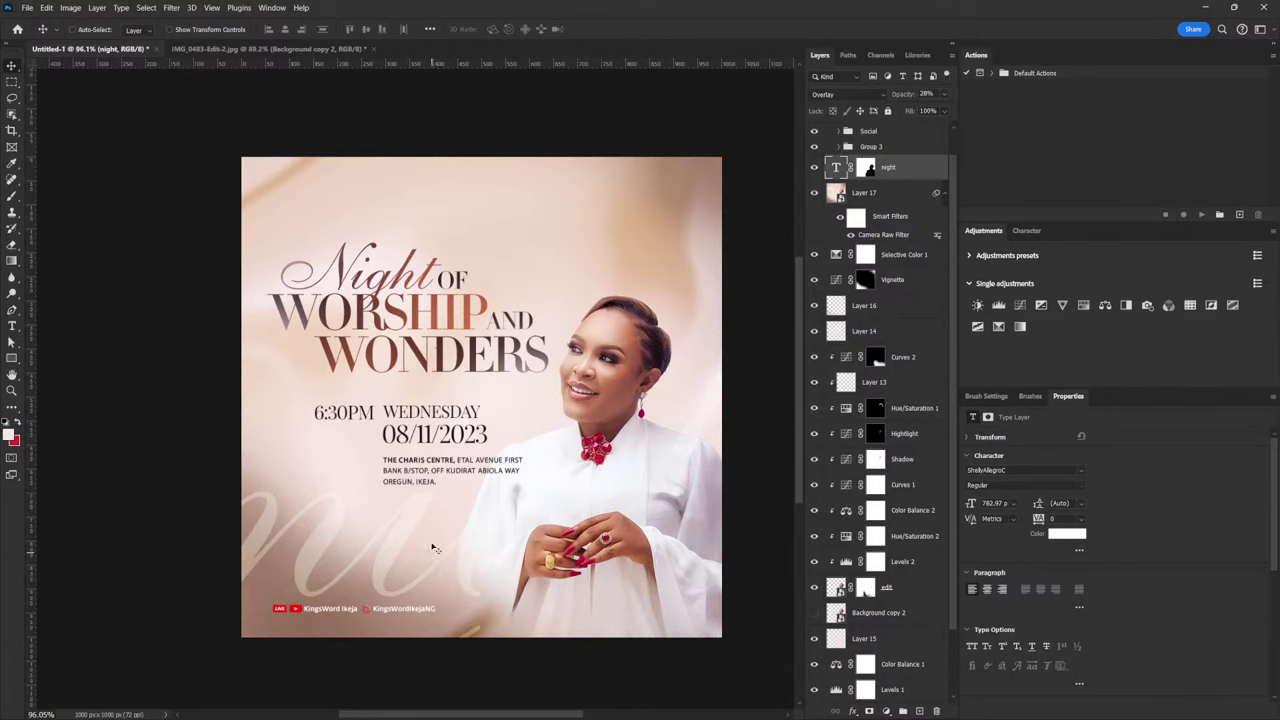
left_click_drag(435, 537, 622, 492)
Move the WEDNESDAY and 08/11/2023 text layers down-left together
left_click(840, 147)
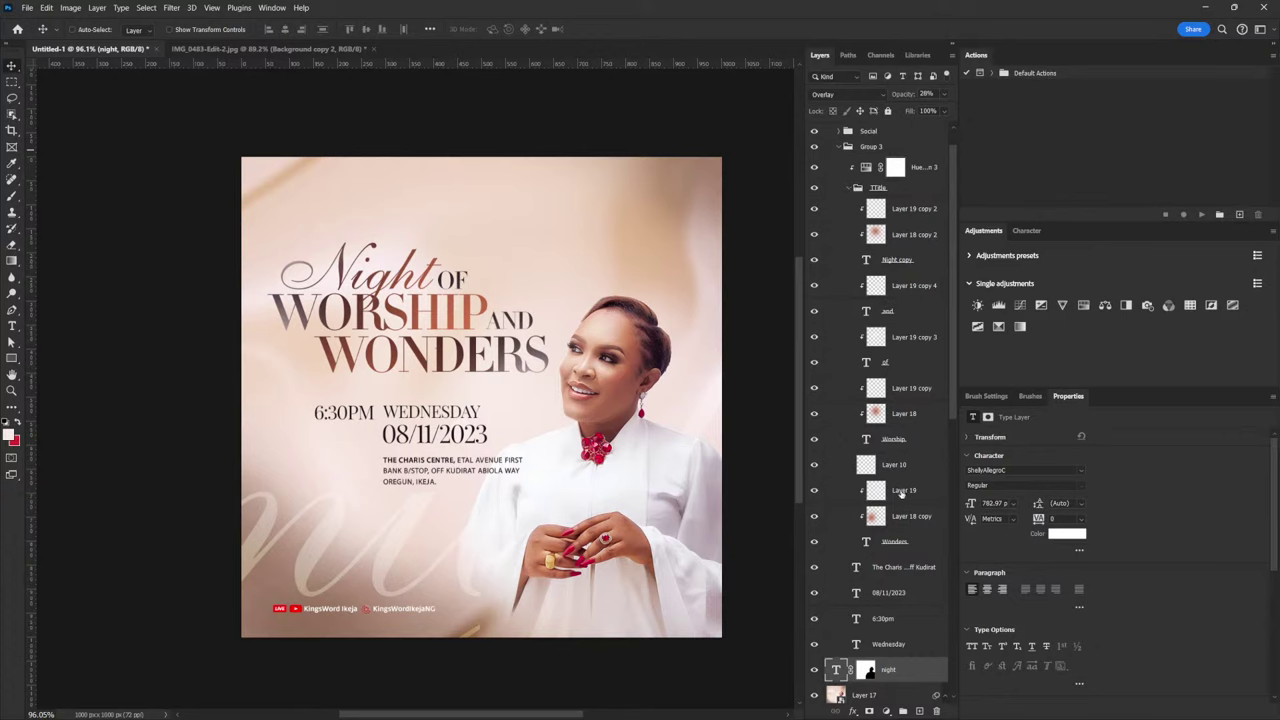
left_click(851, 188)
left_click(875, 209)
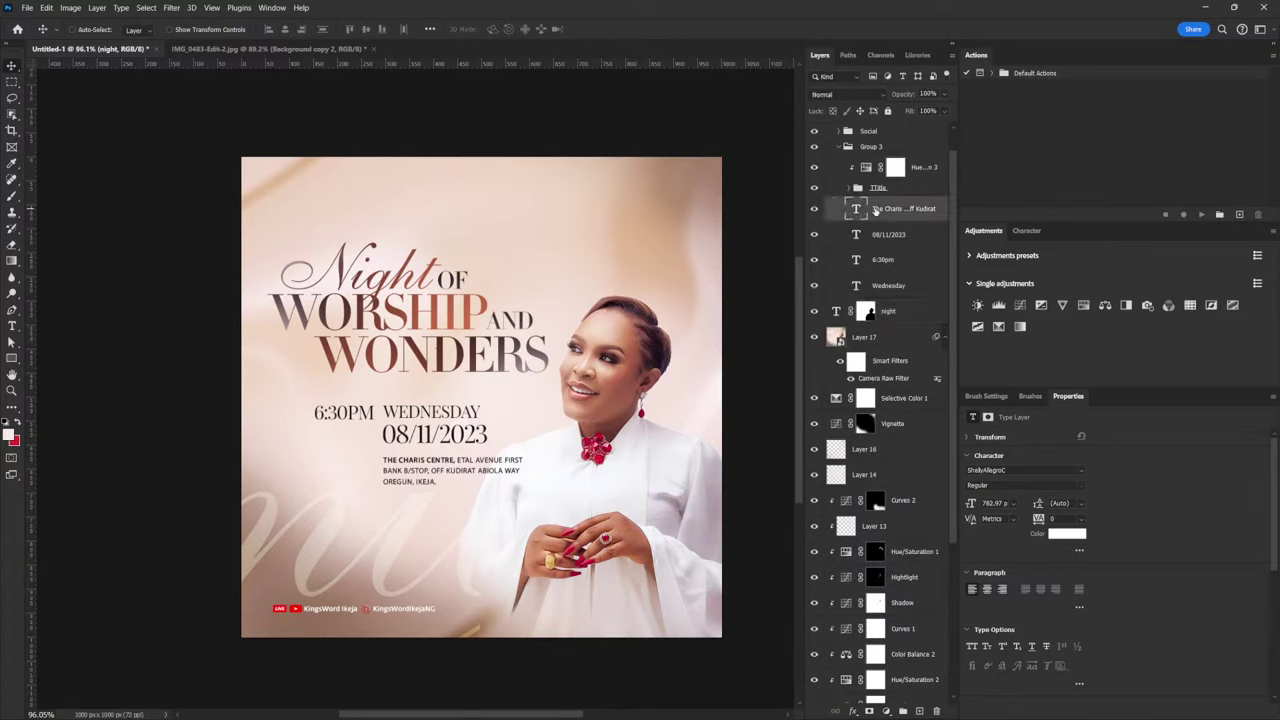
left_click(888, 238)
left_click(886, 262, "shift")
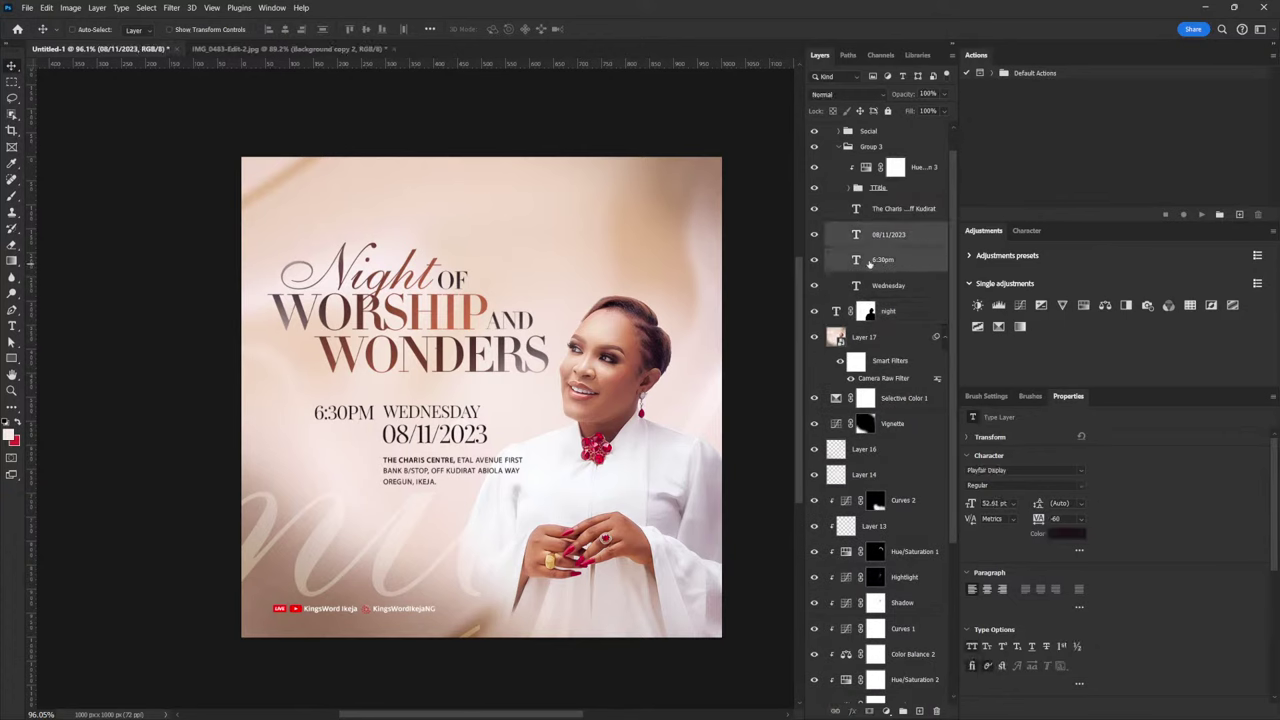
left_click_drag(462, 429, 448, 448)
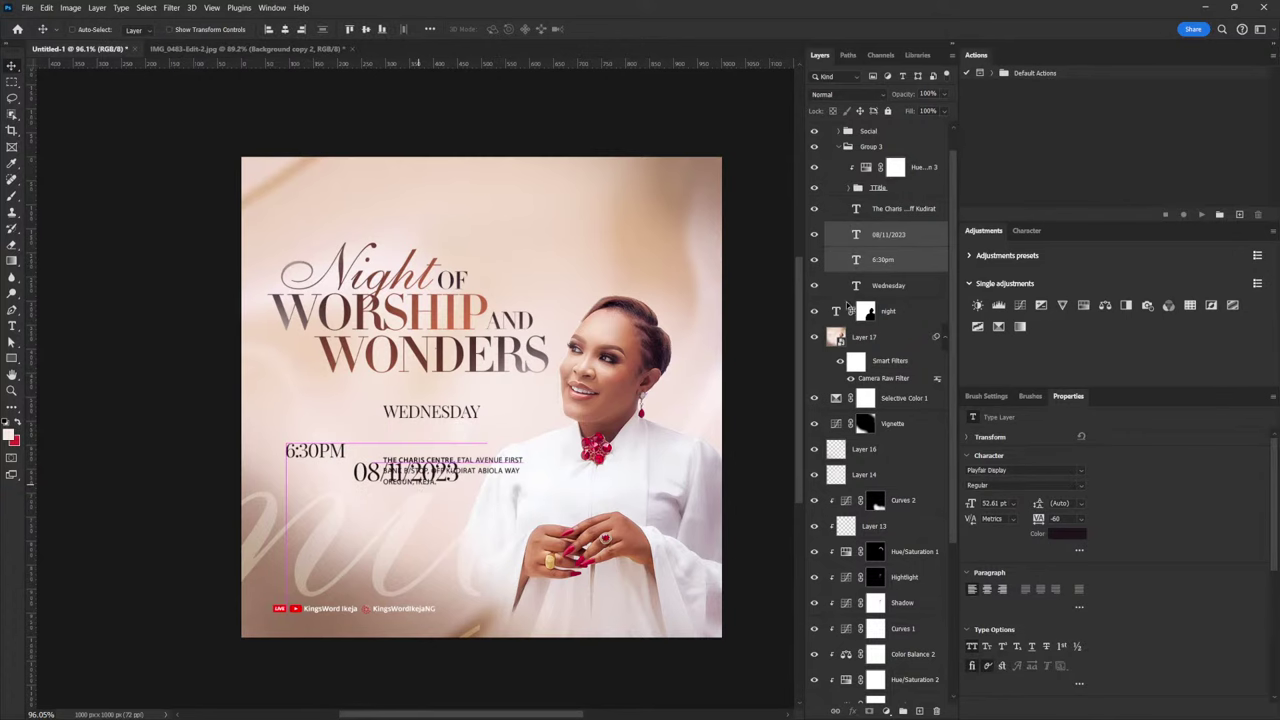
key("ctrl+z")
left_click(898, 238)
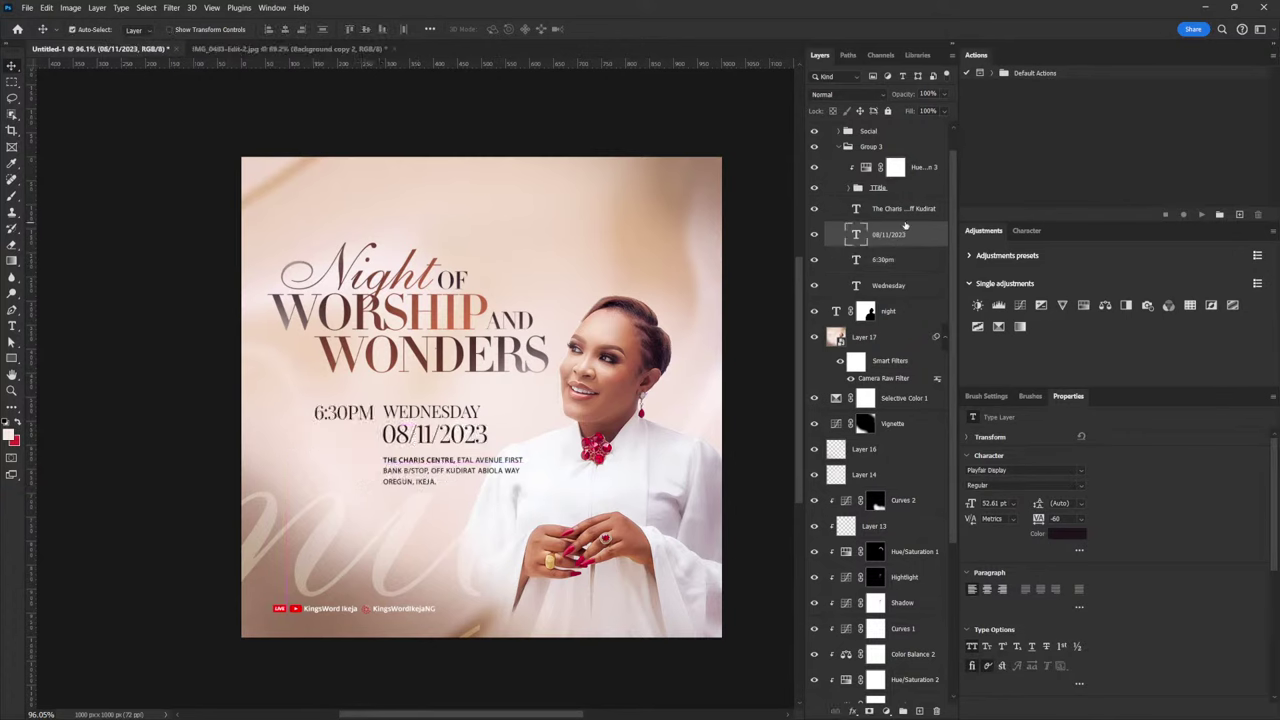
left_click(889, 287, "shift")
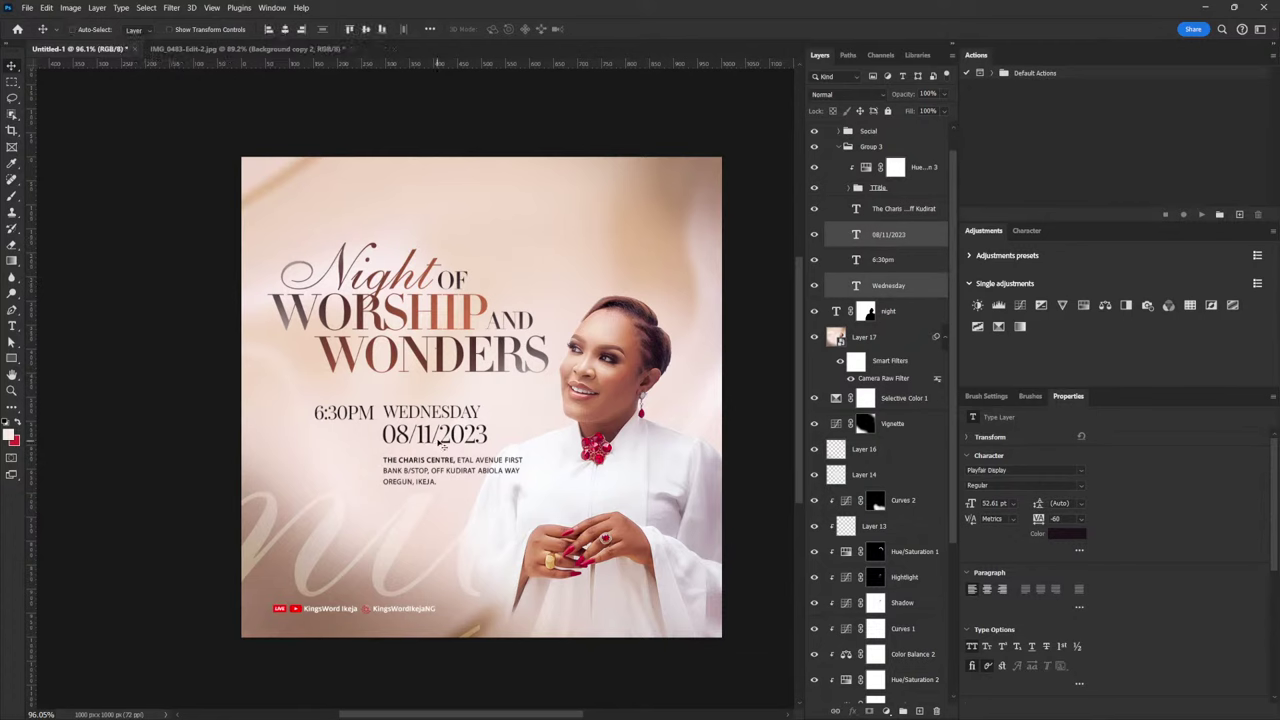
left_click_drag(450, 437, 307, 529)
left_click(905, 210, "ctrl")
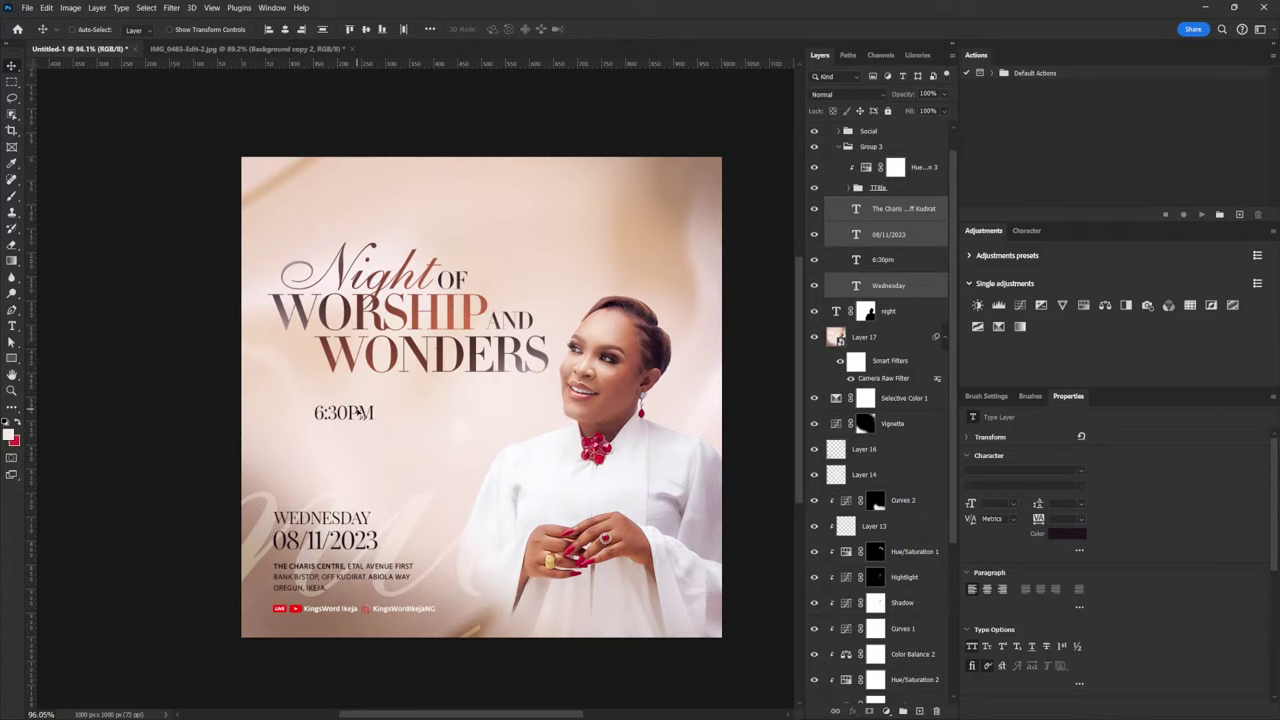
Move 6:30PM down to sit directly above WEDNESDAY
right_click(360, 413)
left_click(385, 434)
left_click_drag(328, 426, 287, 511)
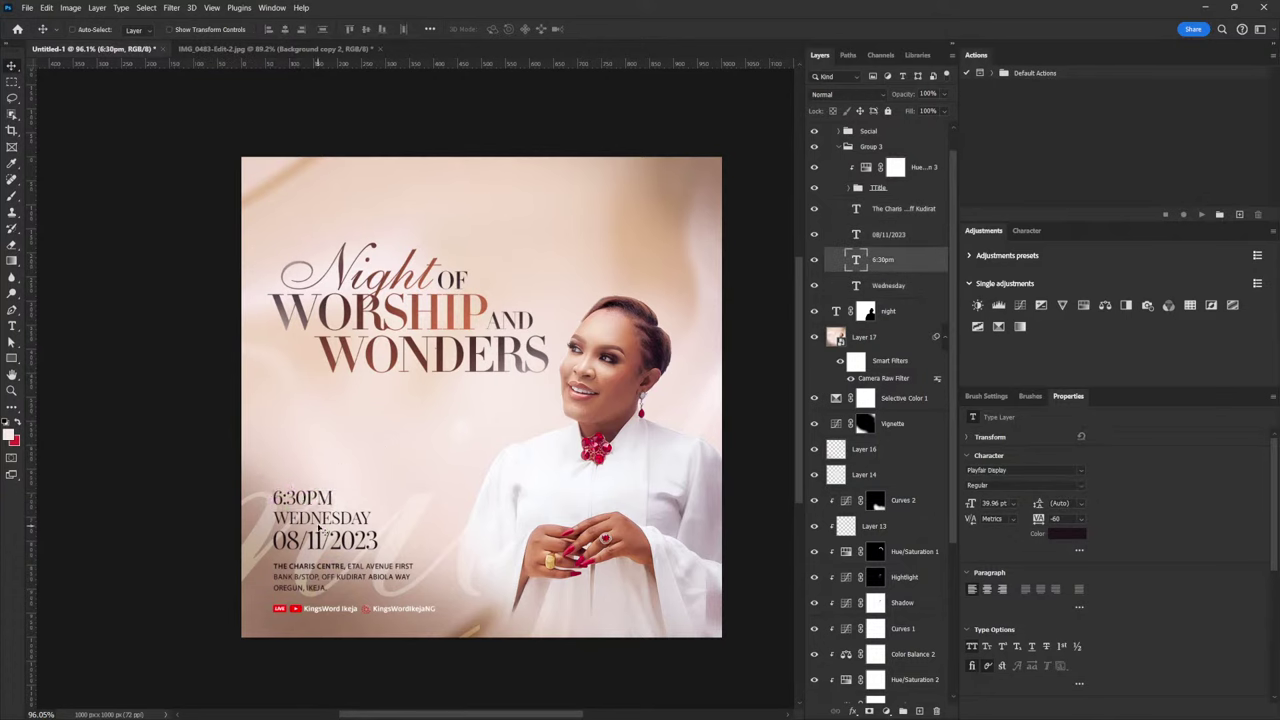
double_click(302, 497)
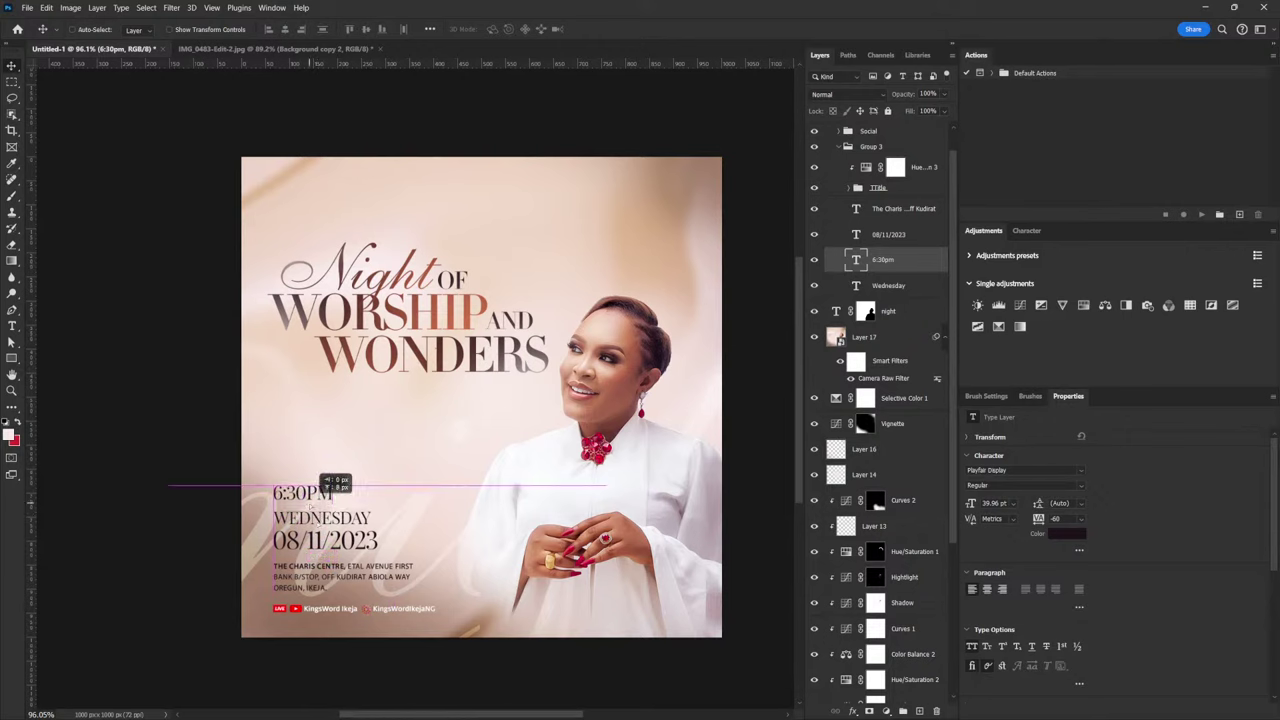
left_click(422, 521)
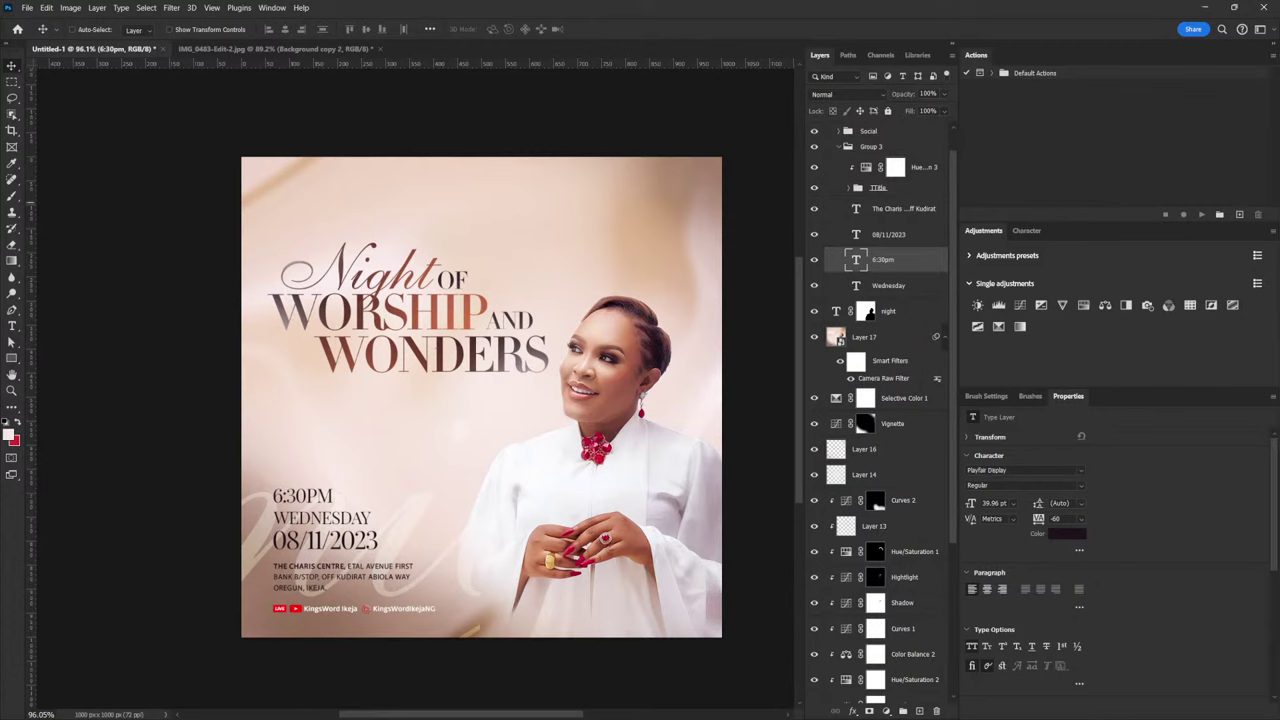
Paste the speaker's name as two lines of text and place it below WONDERS
left_click(12, 326)
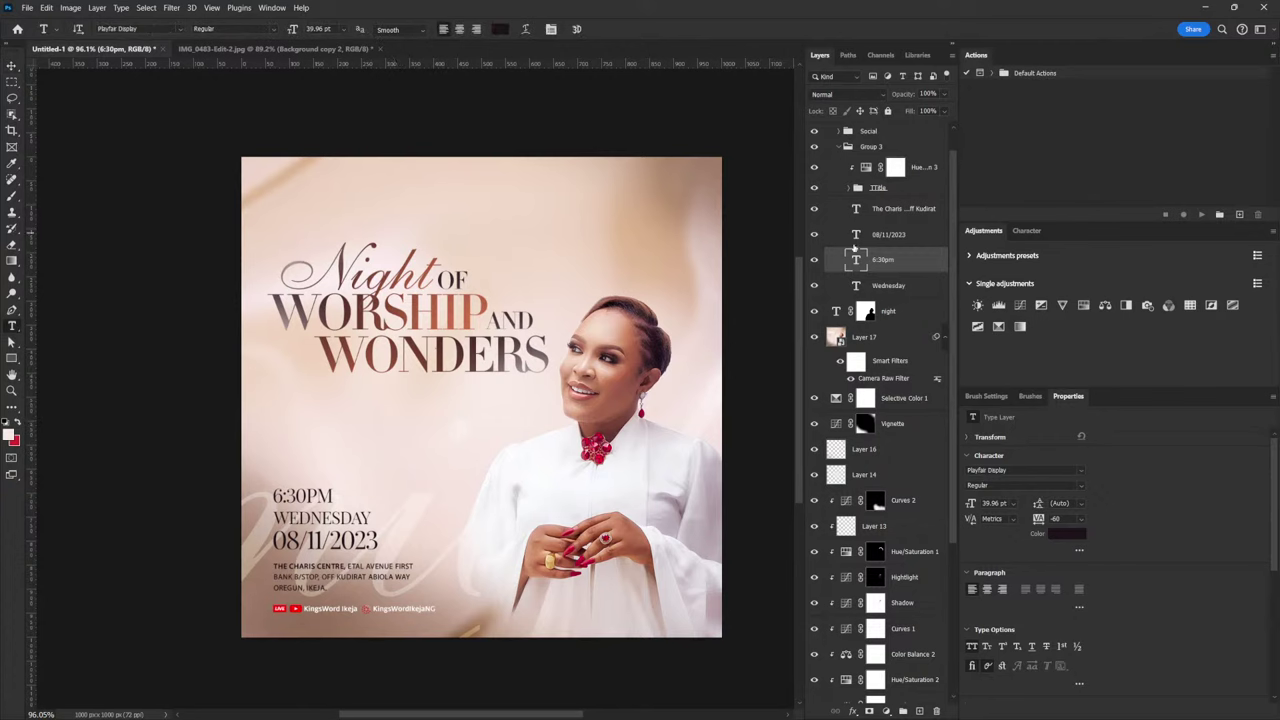
left_click(409, 218)
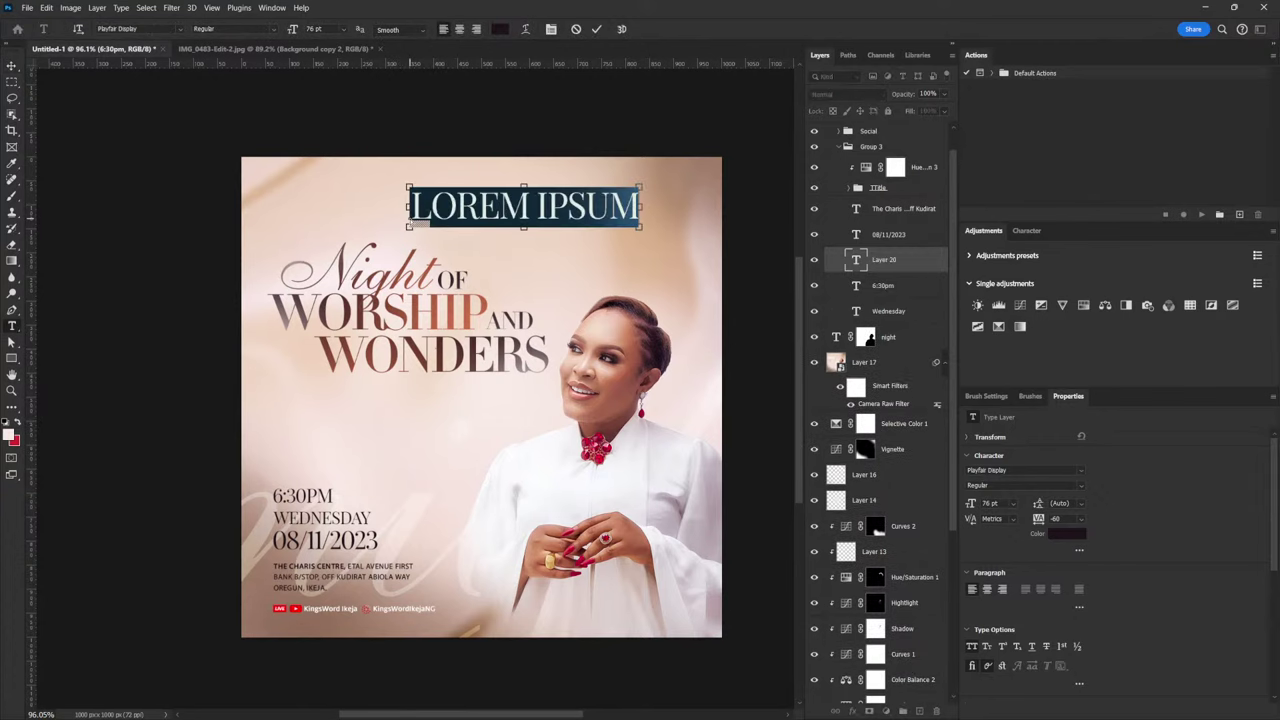
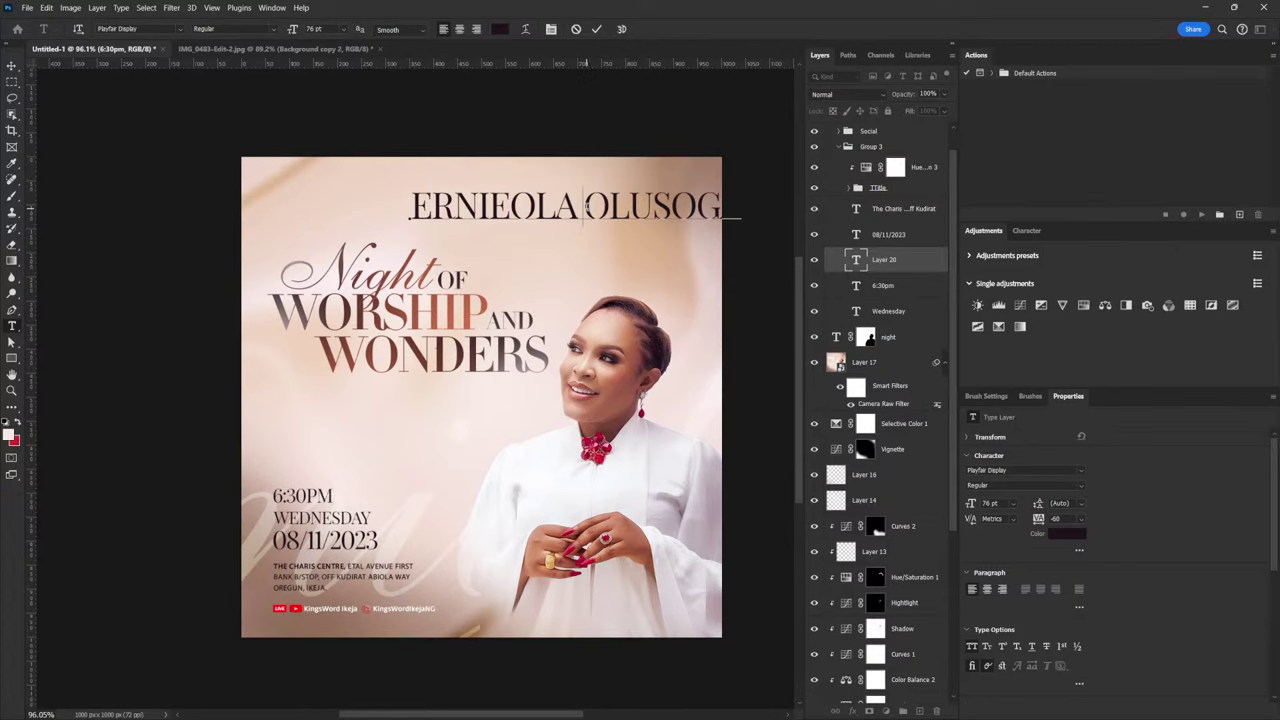
key("Return")
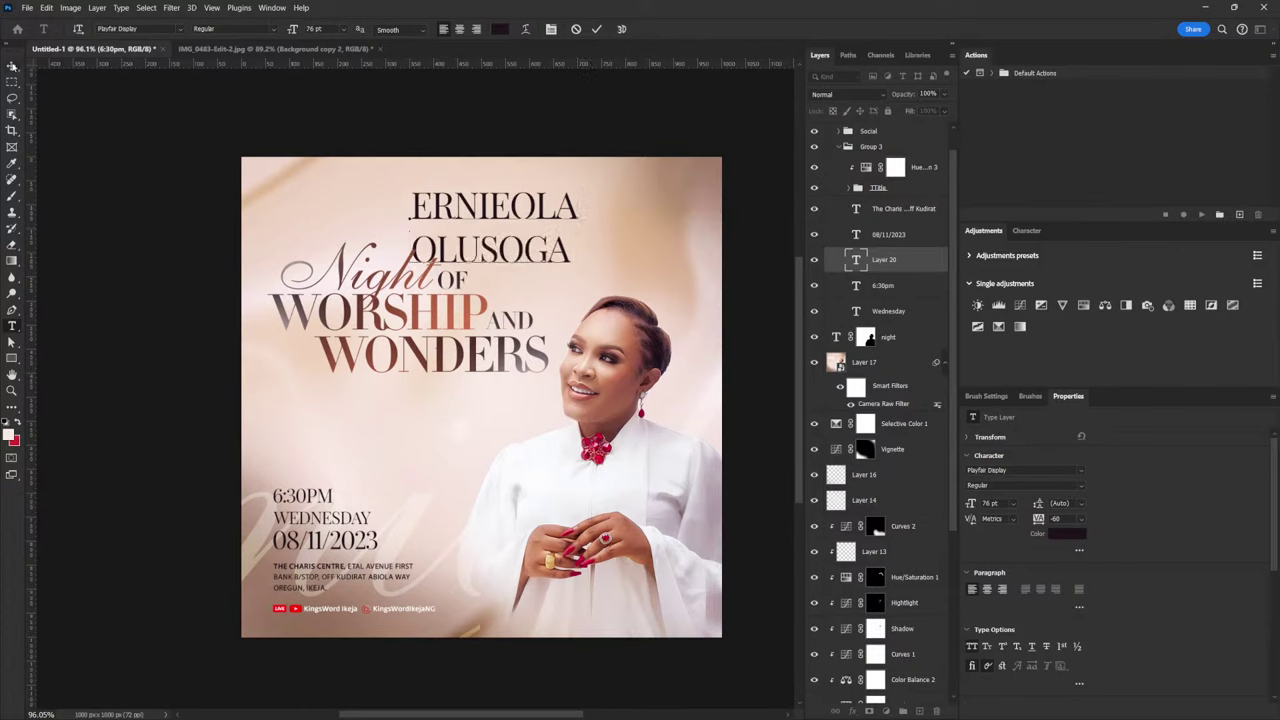
left_click(14, 66)
left_click_drag(515, 192, 505, 392)
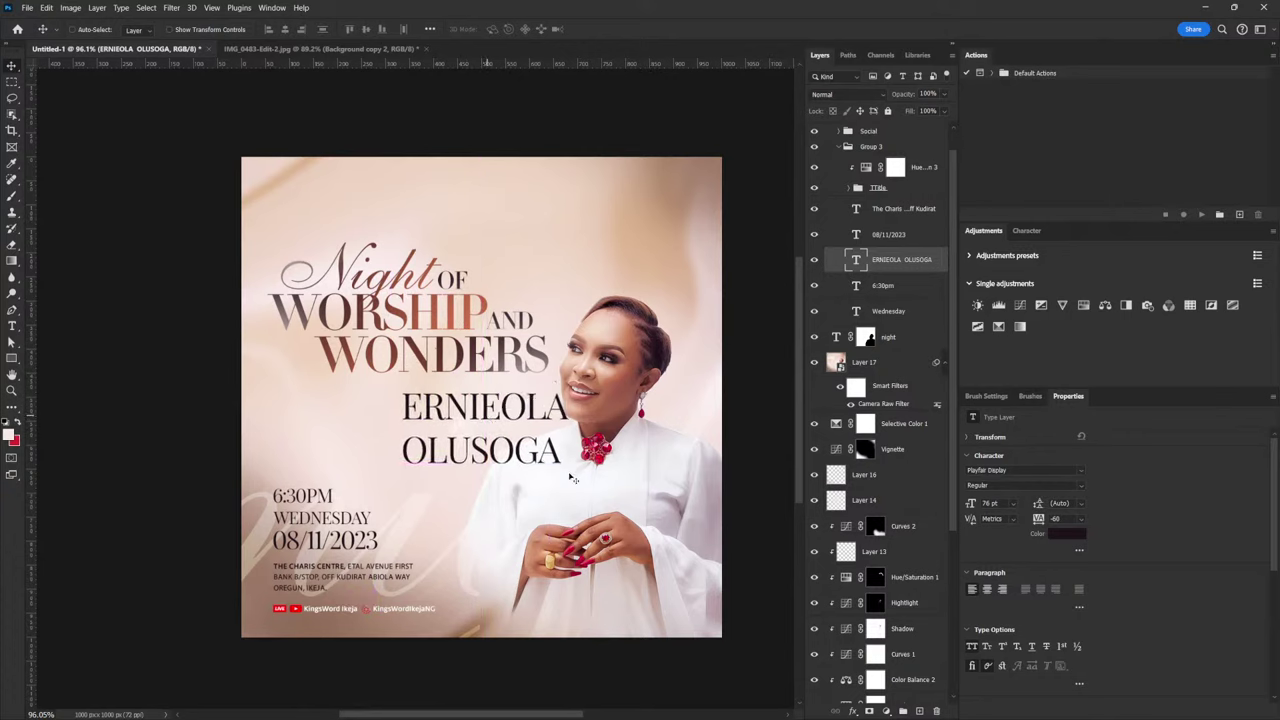
Scale the speaker's name down to about 165×80 px and nudge it right
key("ctrl+t")
left_click_drag(573, 469, 483, 424)
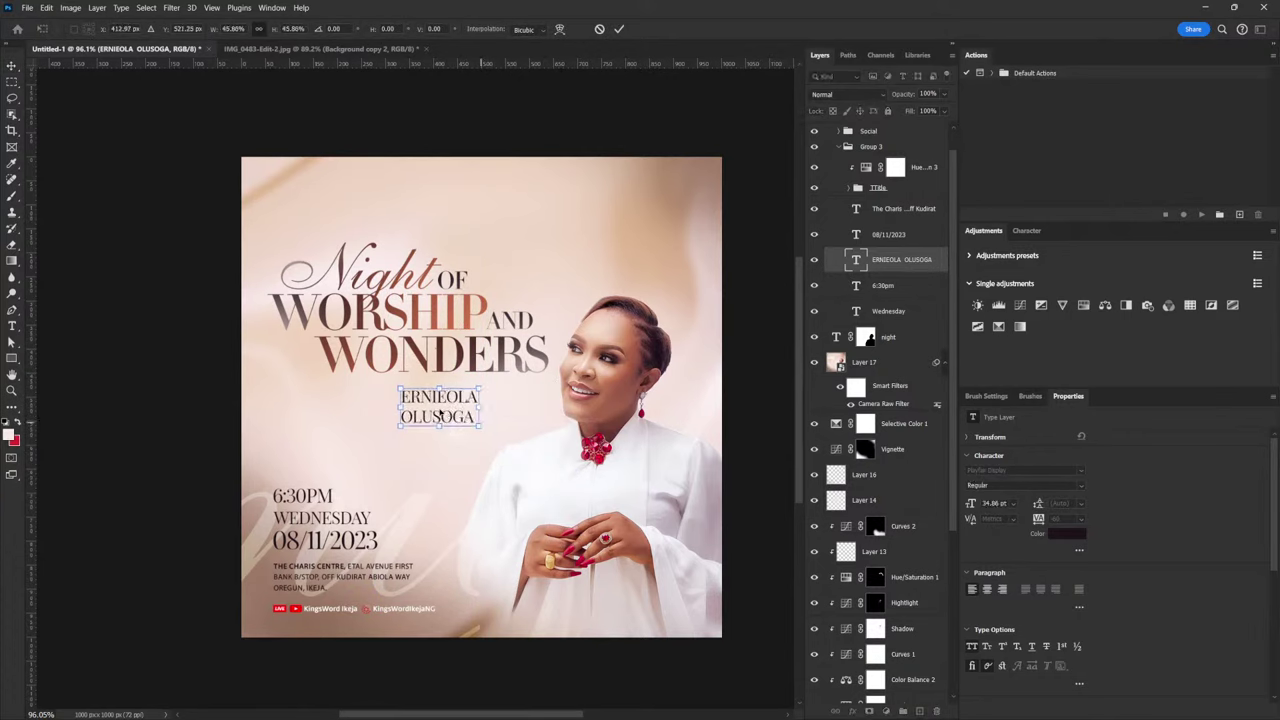
key("Return")
left_click_drag(410, 404, 441, 398)
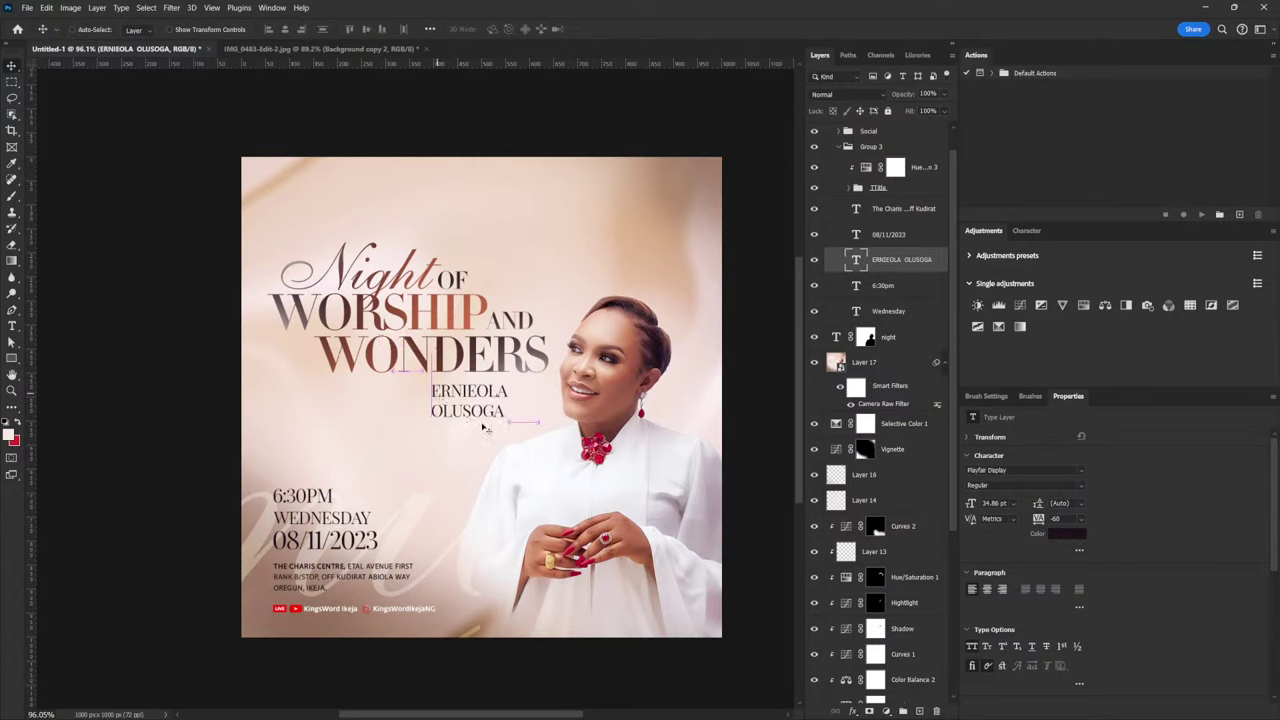
Set the name's line spacing to 33 pt
left_click(1085, 506)
left_click(1062, 597)
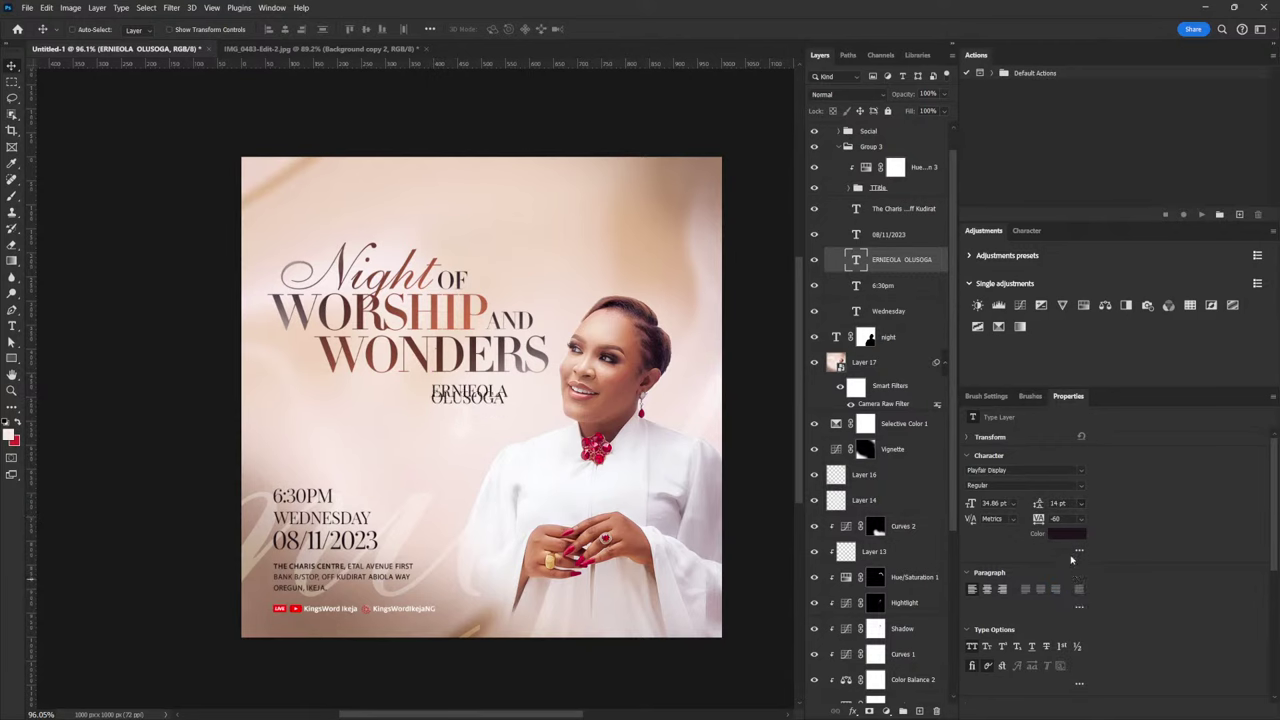
left_click(1070, 504)
type("24")
key("Return")
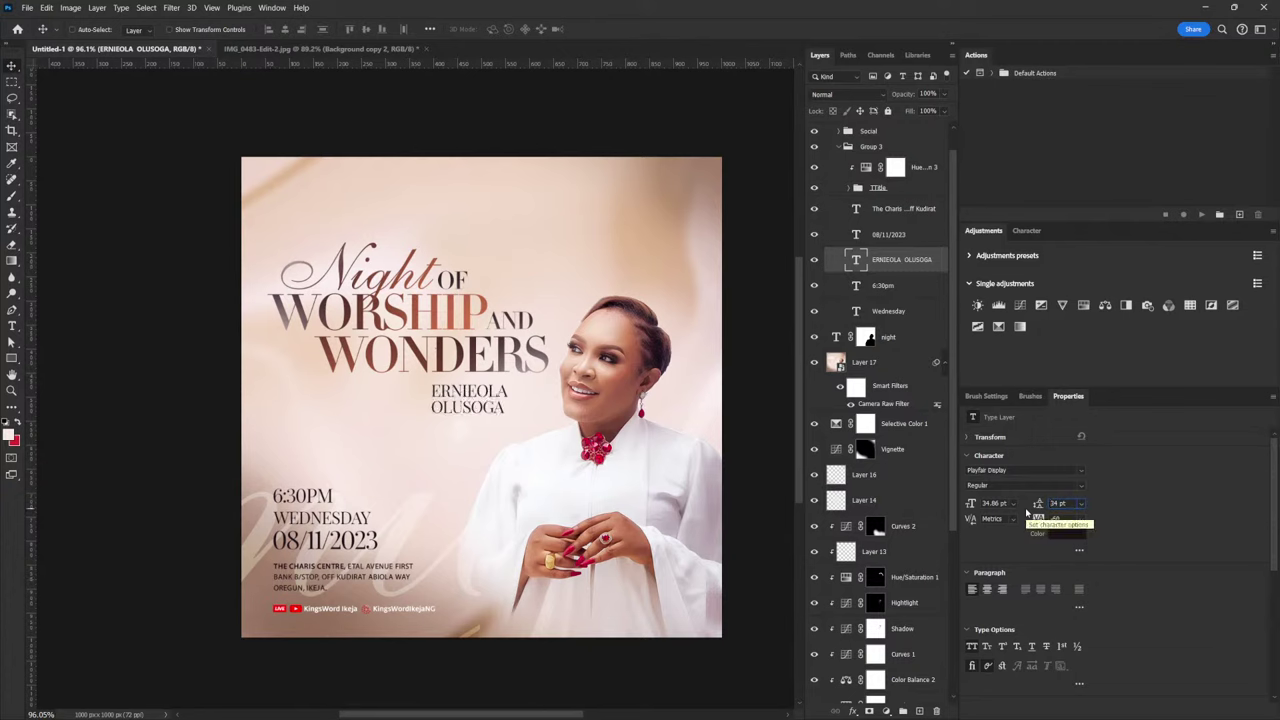
left_click_drag(1026, 512, 1035, 515)
Shrink the speaker's name slightly to about 164×73 px
left_click(866, 337)
key("ctrl+t")
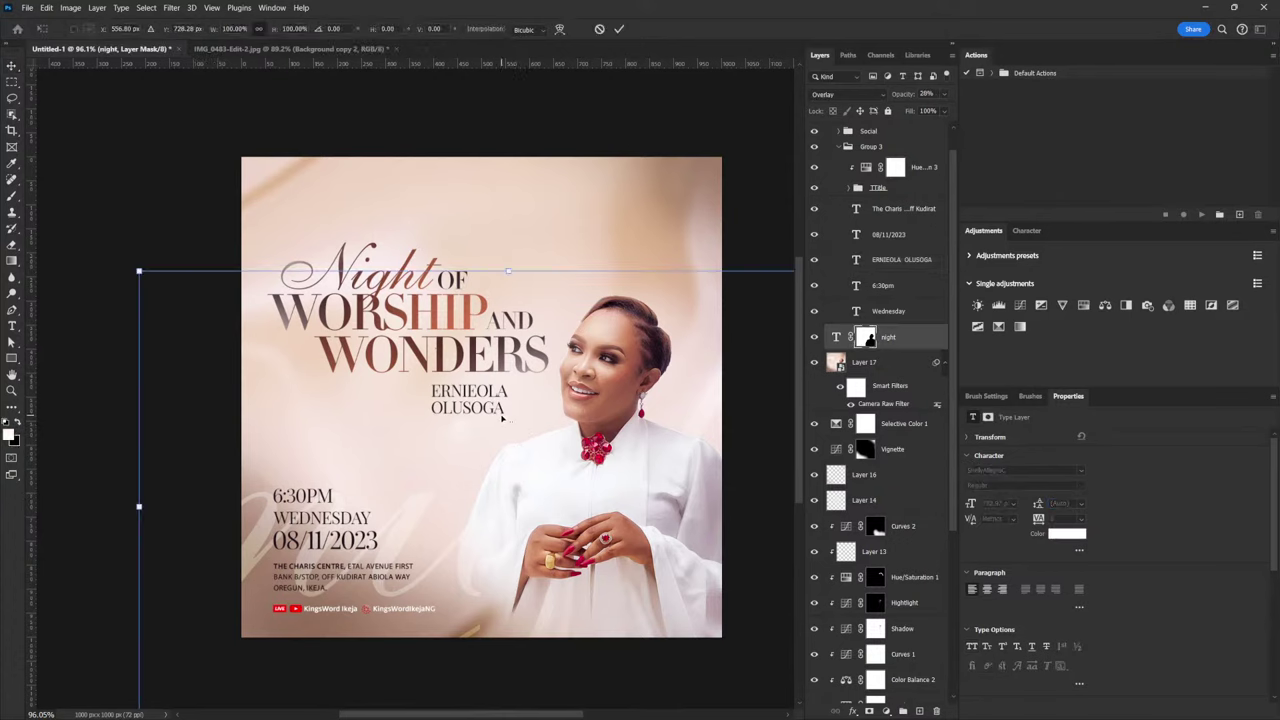
key("Escape")
left_click(890, 339)
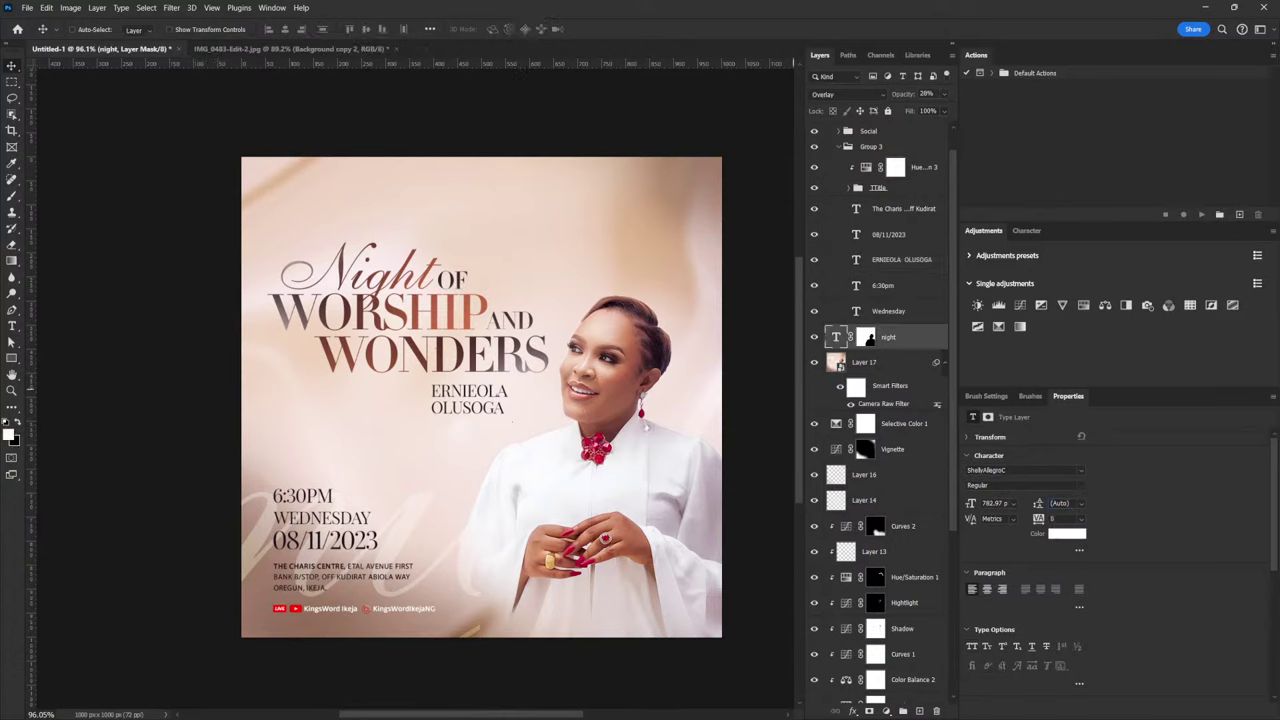
right_click(452, 396)
left_click(466, 408)
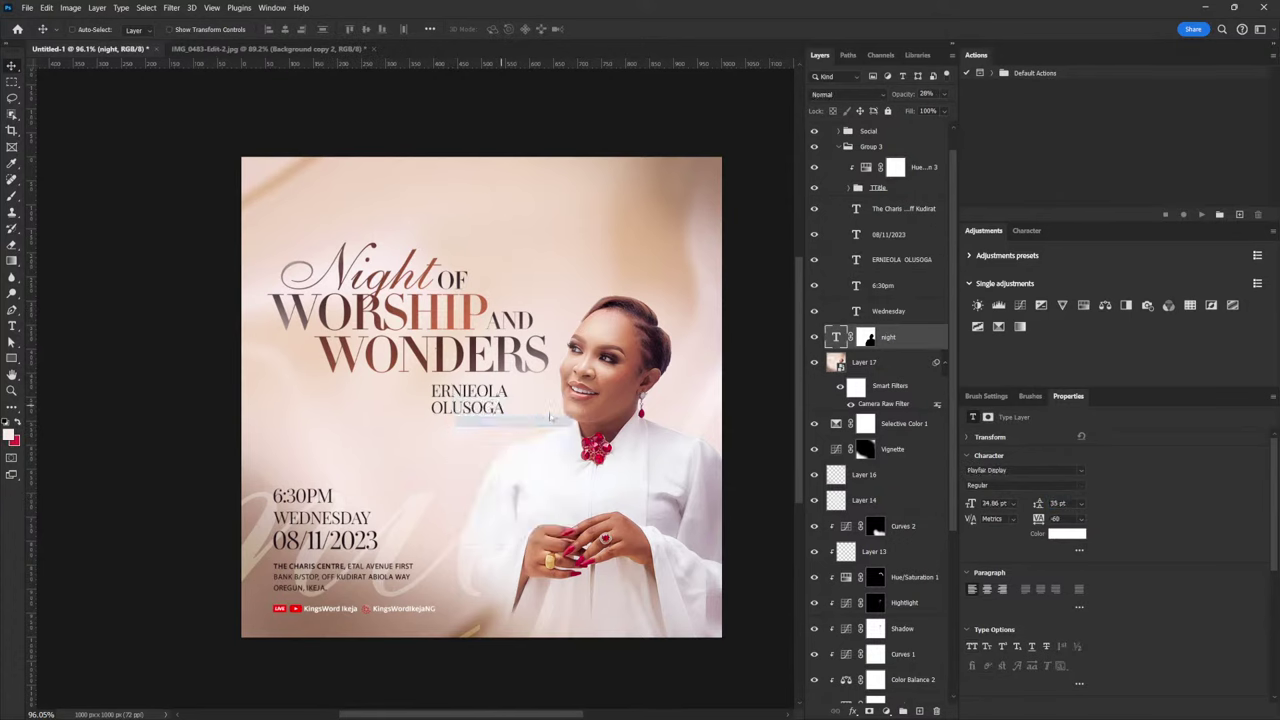
key("ctrl+t")
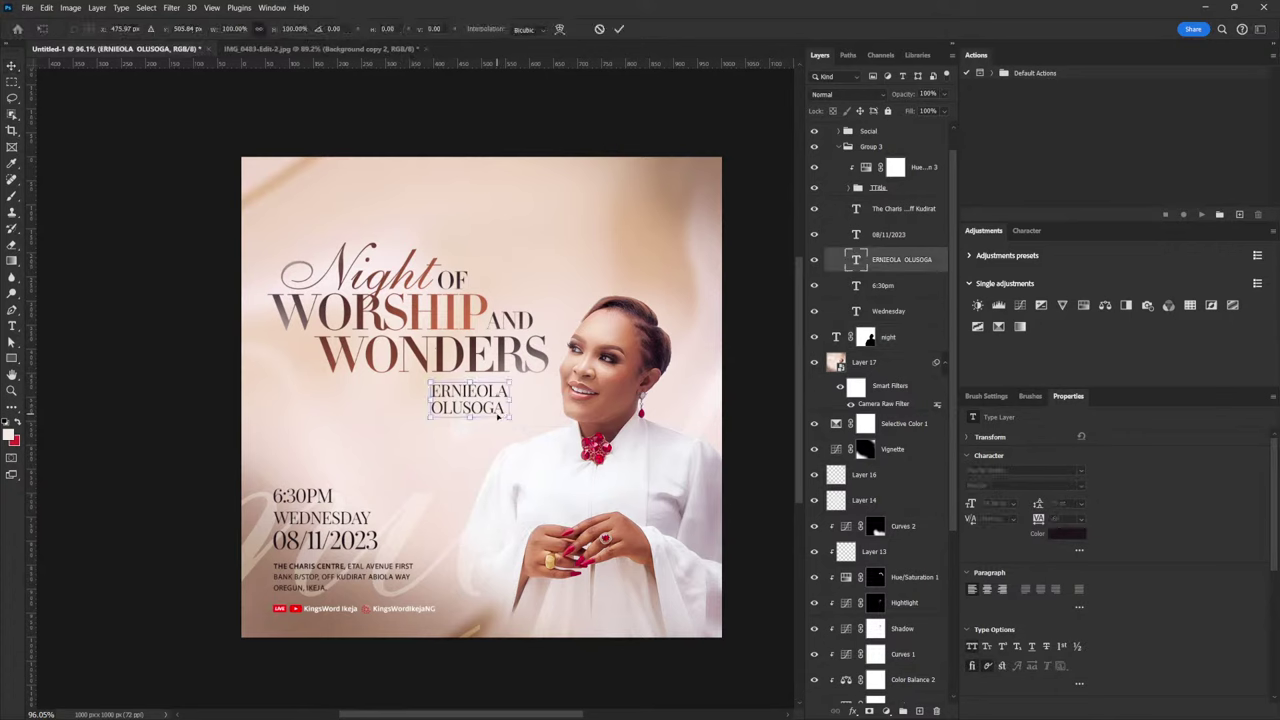
left_click_drag(508, 418, 480, 408)
key("Return")
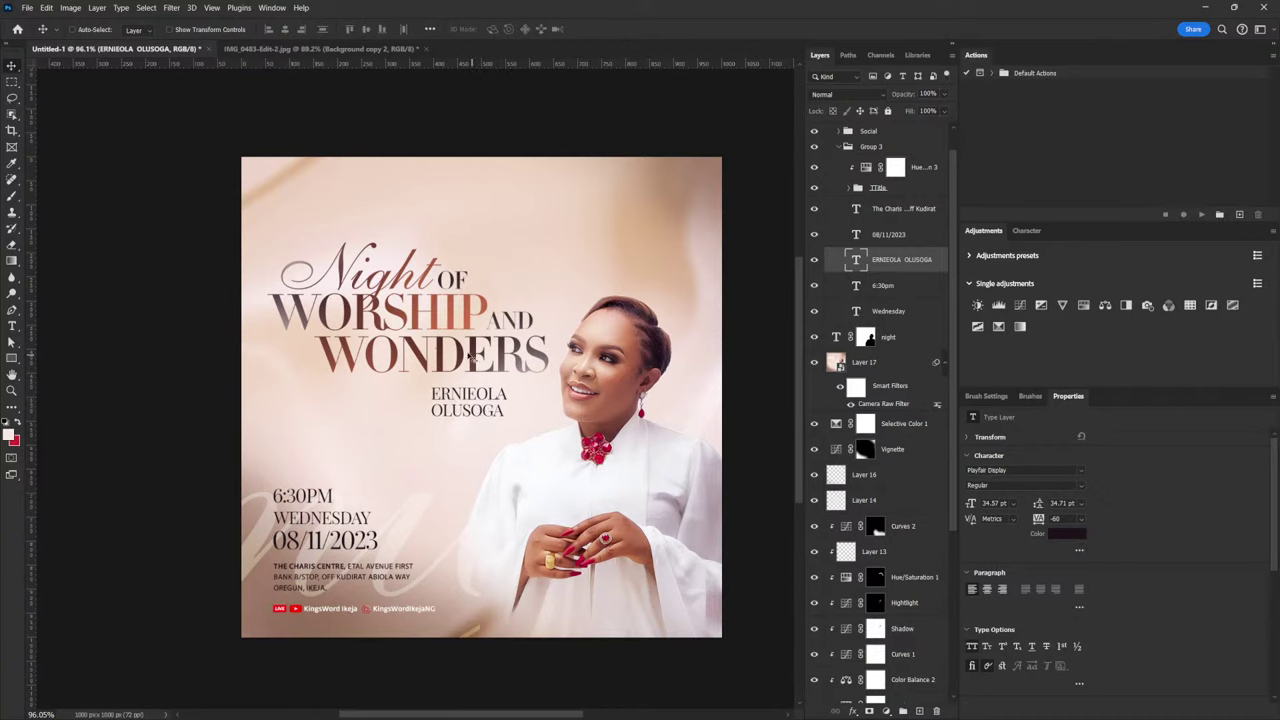
right_click(375, 276)
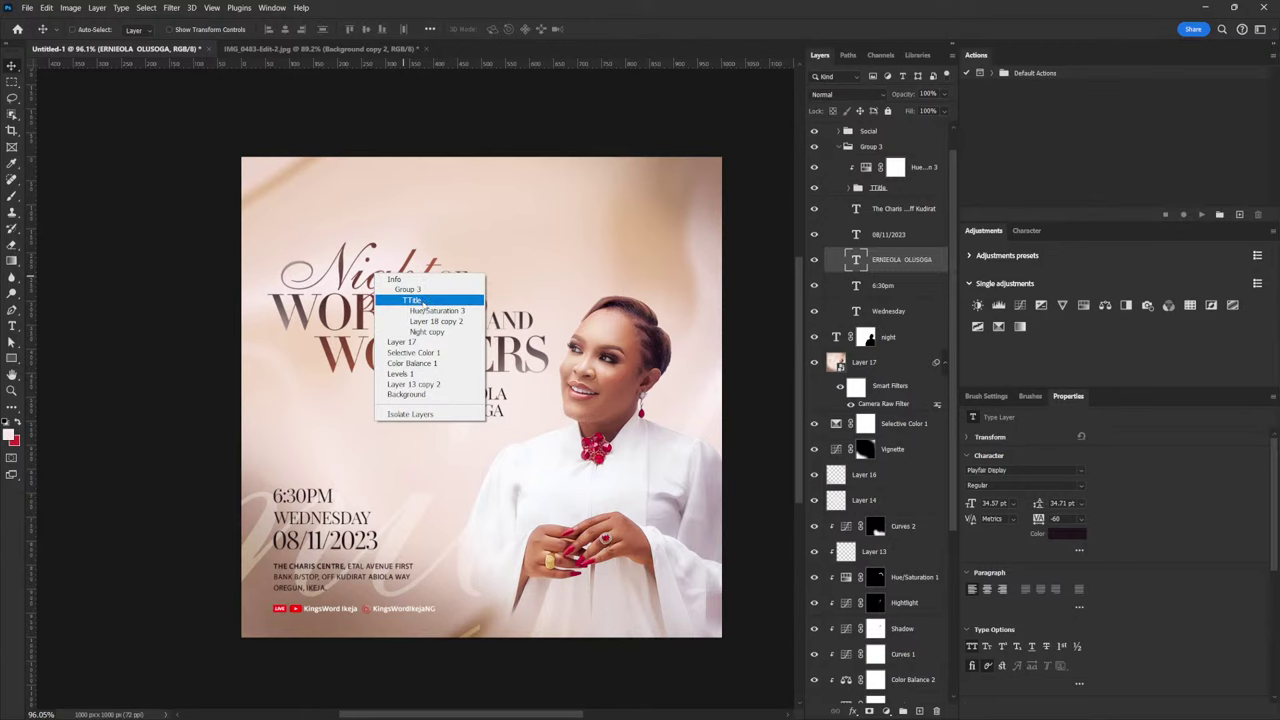
Duplicate the Night copy script layer and move the copy out of the Title group
left_click(316, 282)
right_click(356, 276)
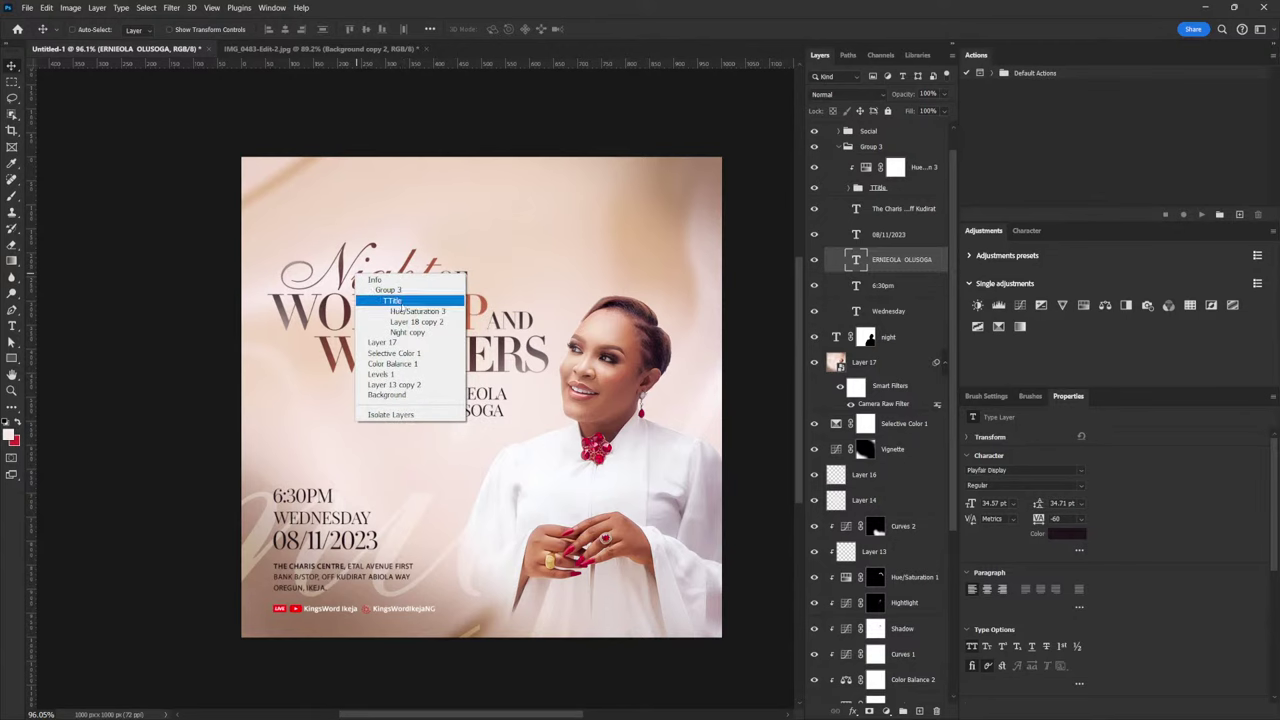
left_click(406, 332)
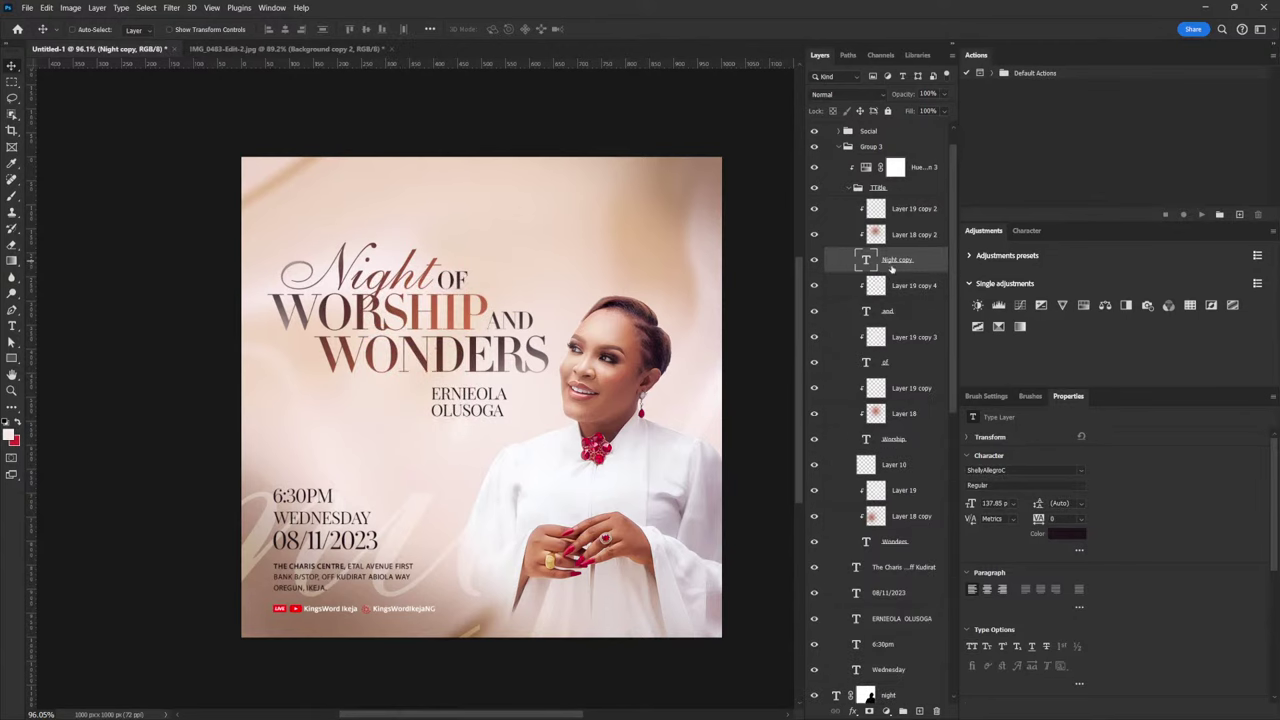
key("ctrl+j")
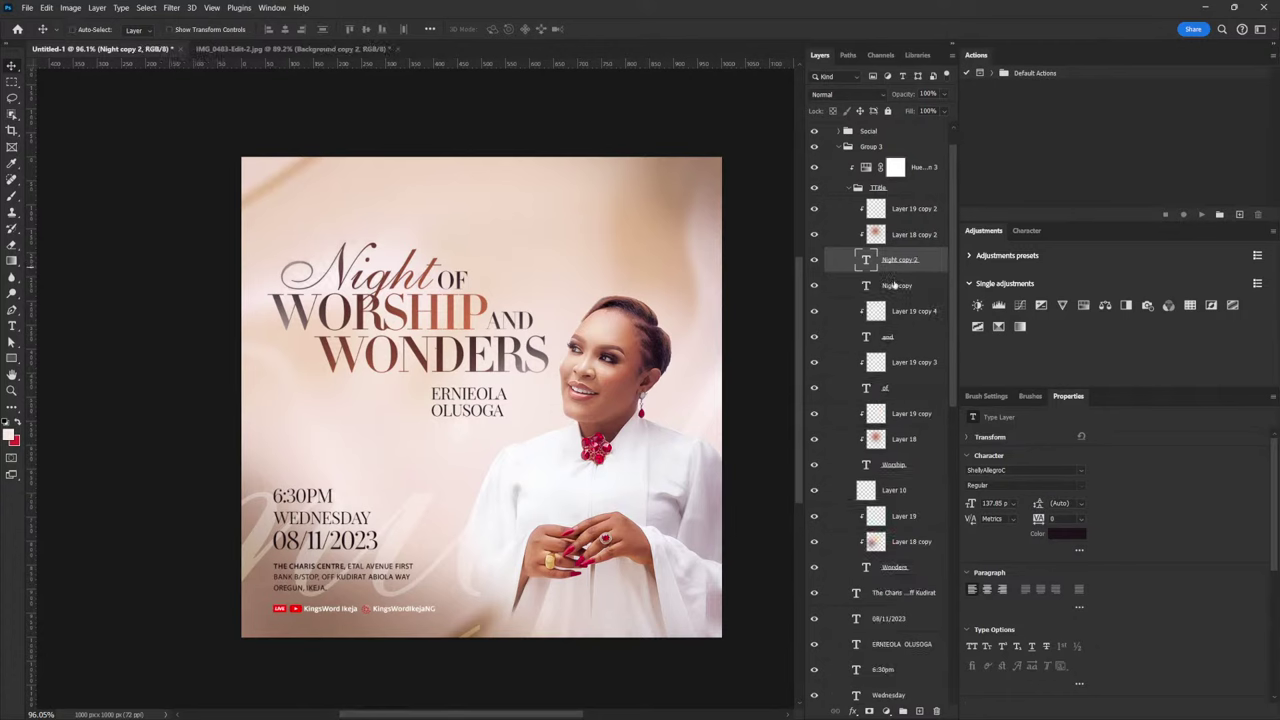
left_click_drag(894, 261, 895, 622)
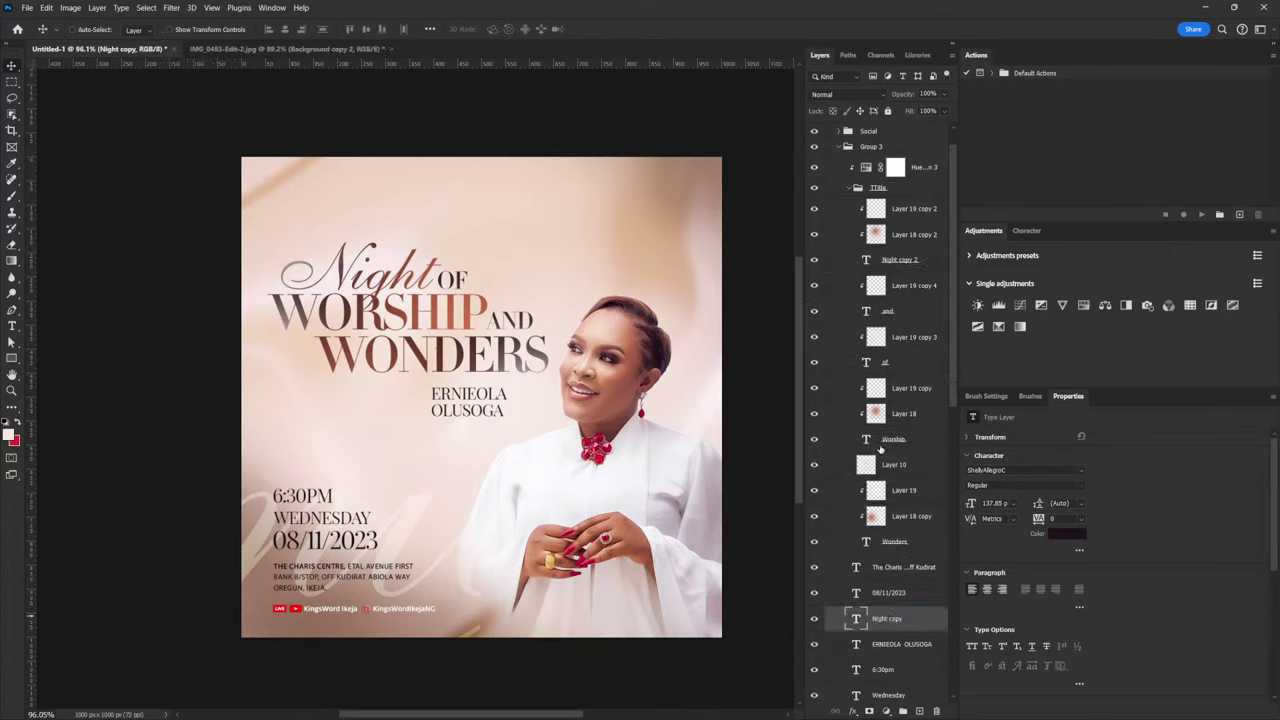
left_click(849, 188)
Retype the copy as 'with', shrink it to about 27%, and place it left of the name
left_click_drag(378, 270, 382, 424)
double_click(381, 420)
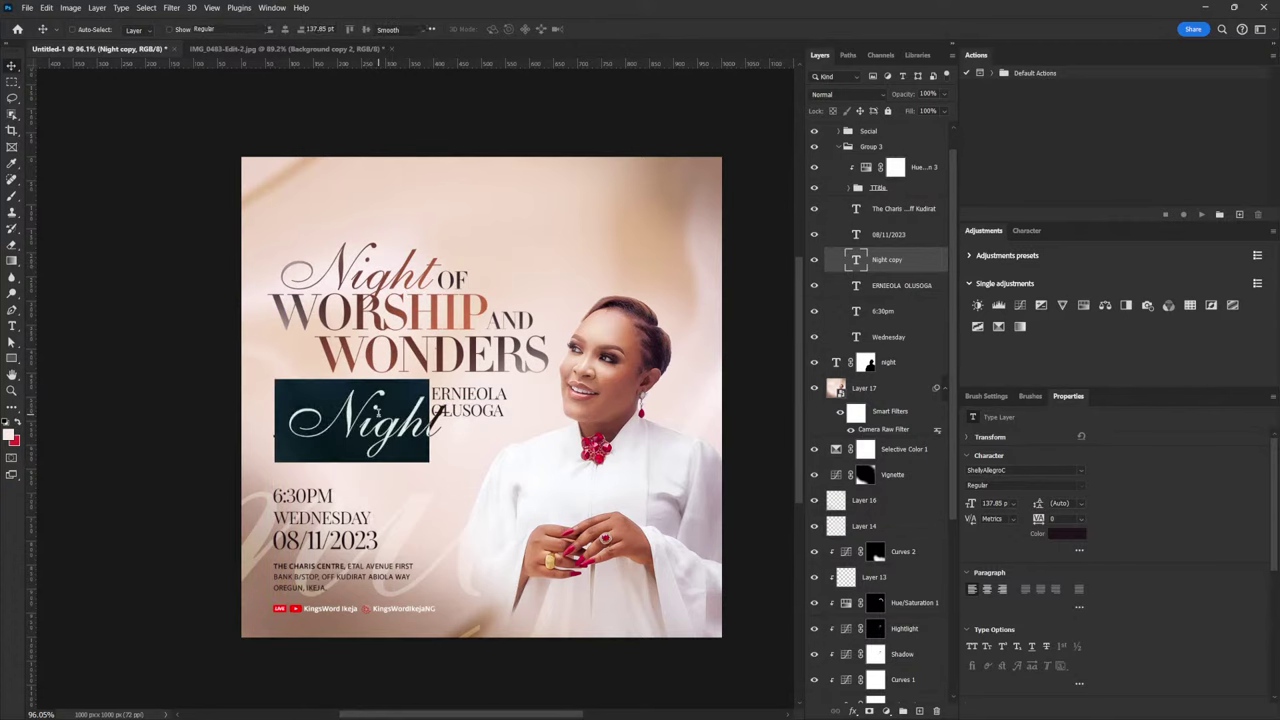
type("with")
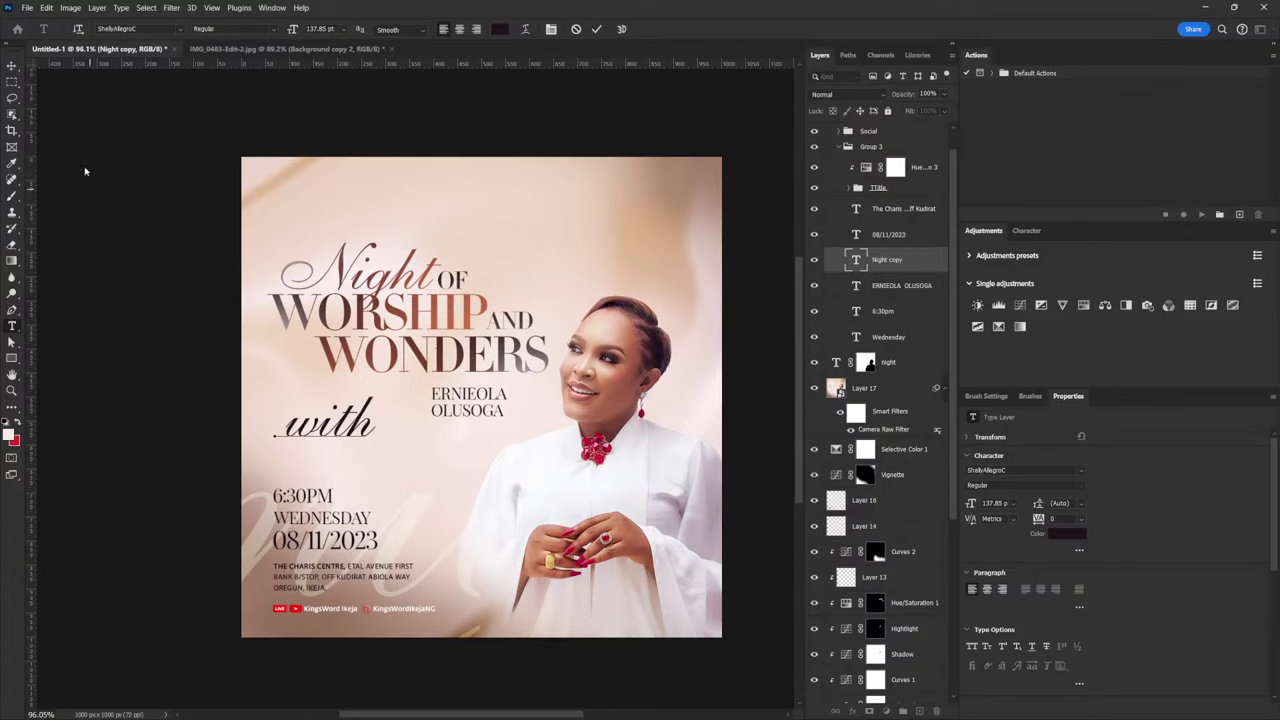
left_click(11, 65)
key("ctrl+t")
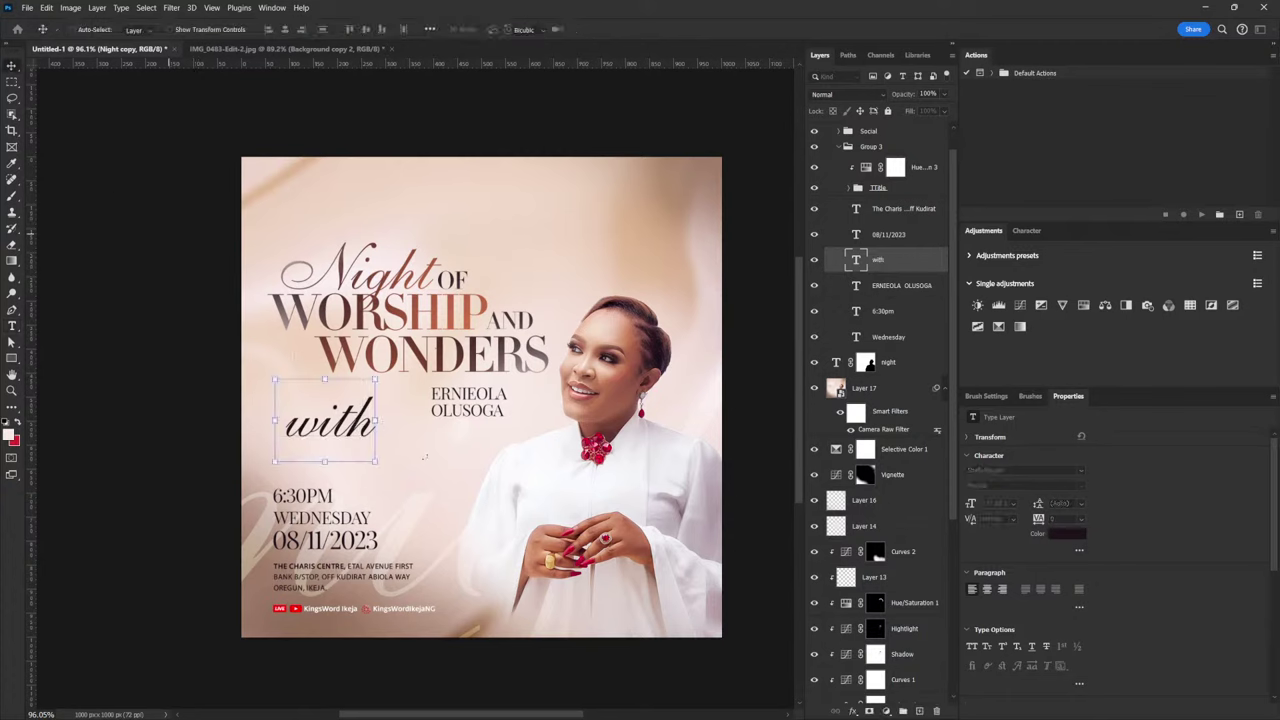
left_click_drag(376, 381, 492, 367)
key("Return")
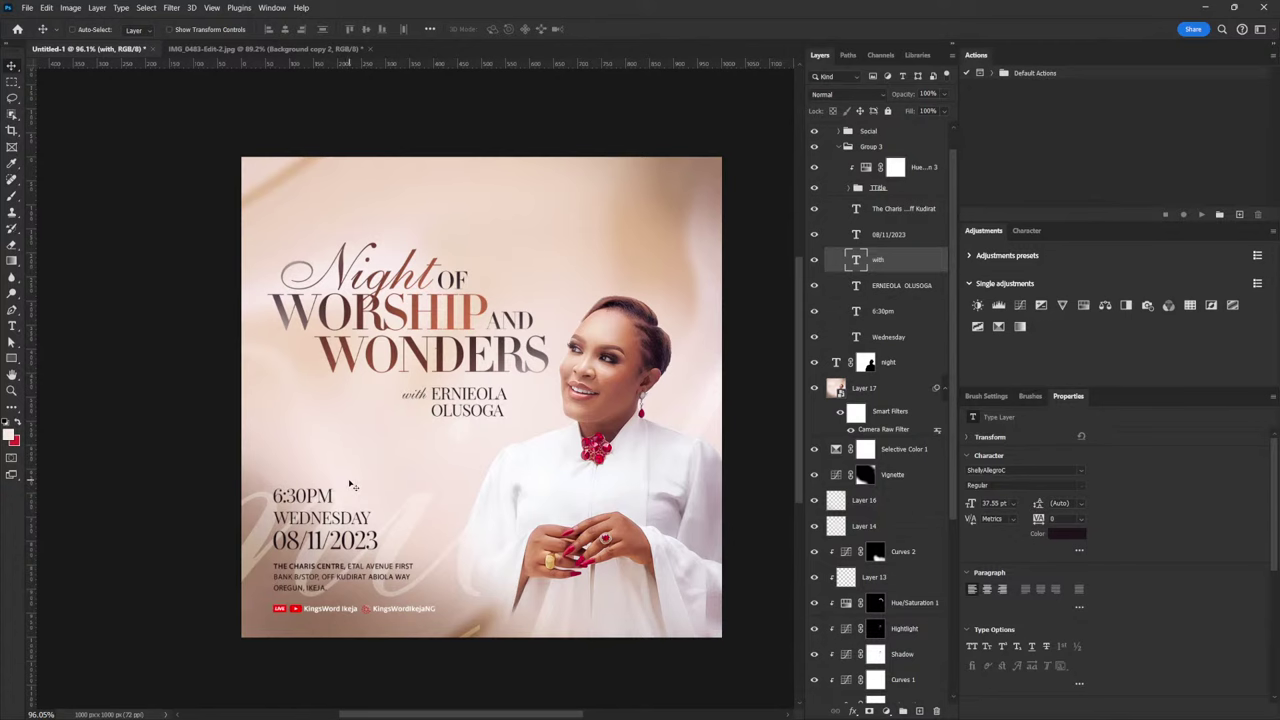
left_click(905, 287, "shift")
Line up 'with' and the speaker's name together, nudging them slightly up
left_click_drag(418, 396, 368, 396)
key("shift+Right")
key("shift+Right")
key("shift+Right")
key("shift+Right")
key("shift+Right")
key("shift+Right")
key("shift+Right")
key("shift+Right")
key("shift+Right")
key("shift+Right")
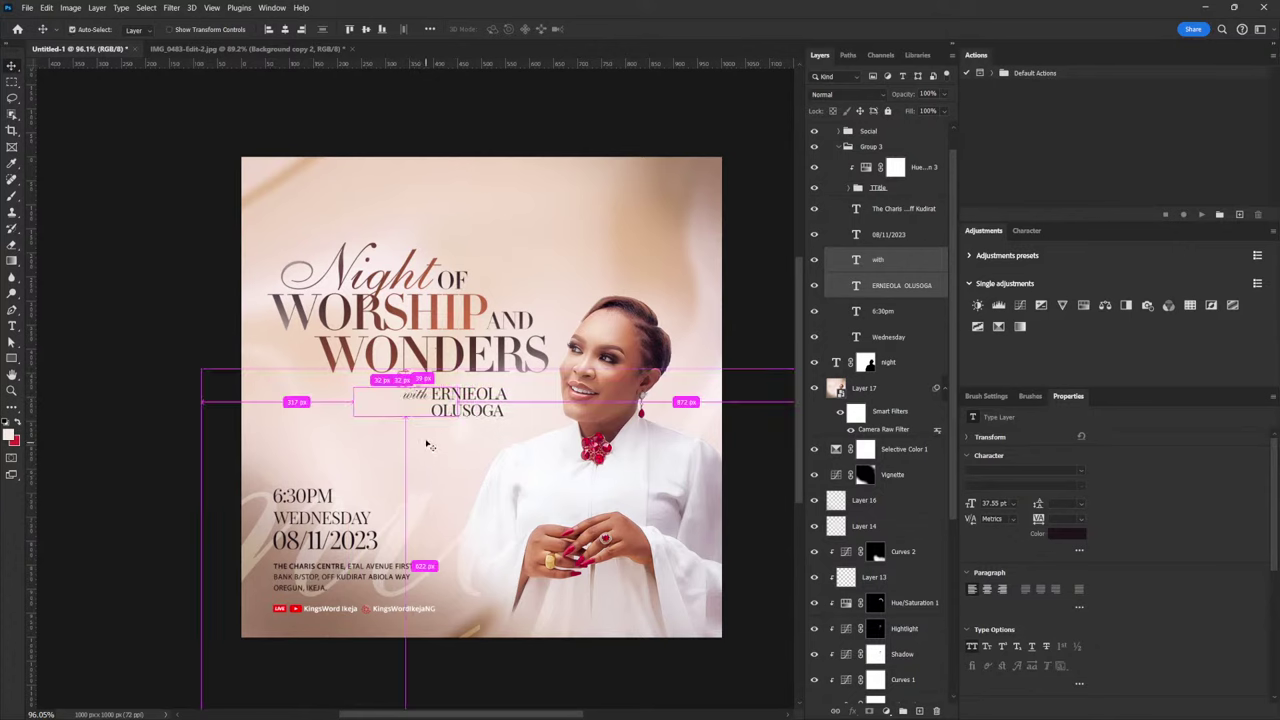
left_click_drag(448, 408, 476, 408)
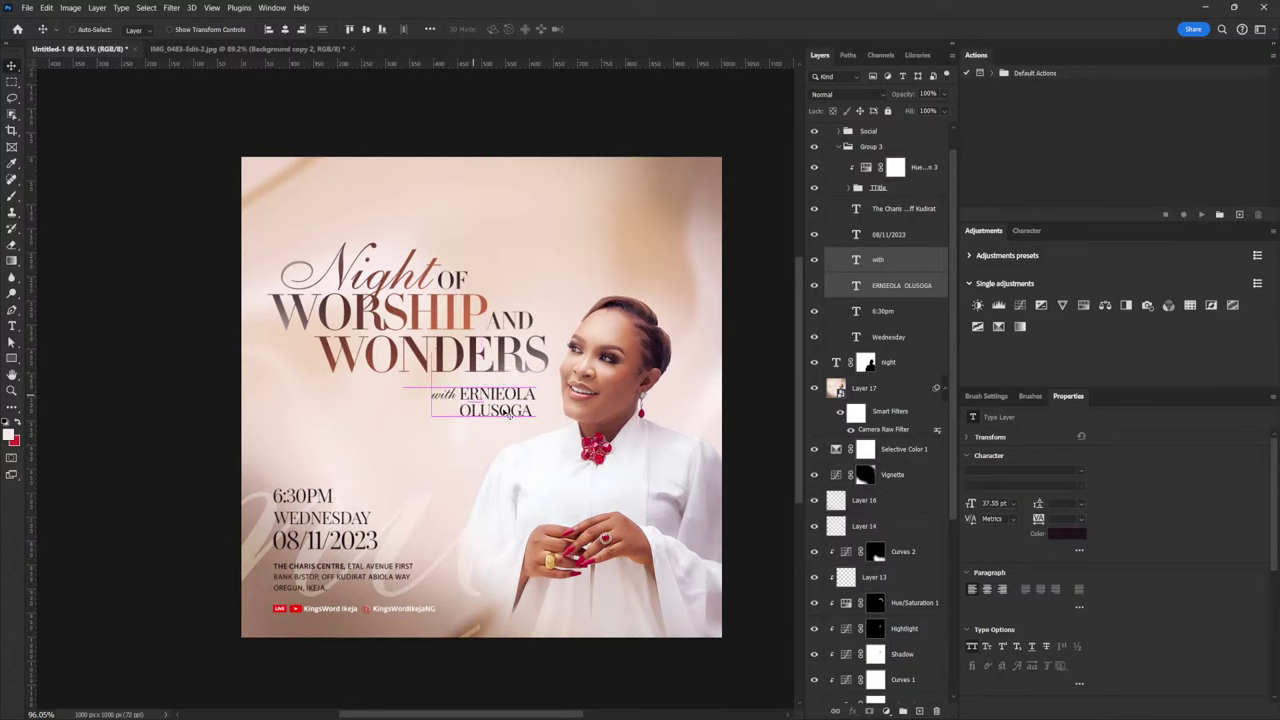
key("Up")
key("Up")
key("Up")
key("Up")
key("Up")
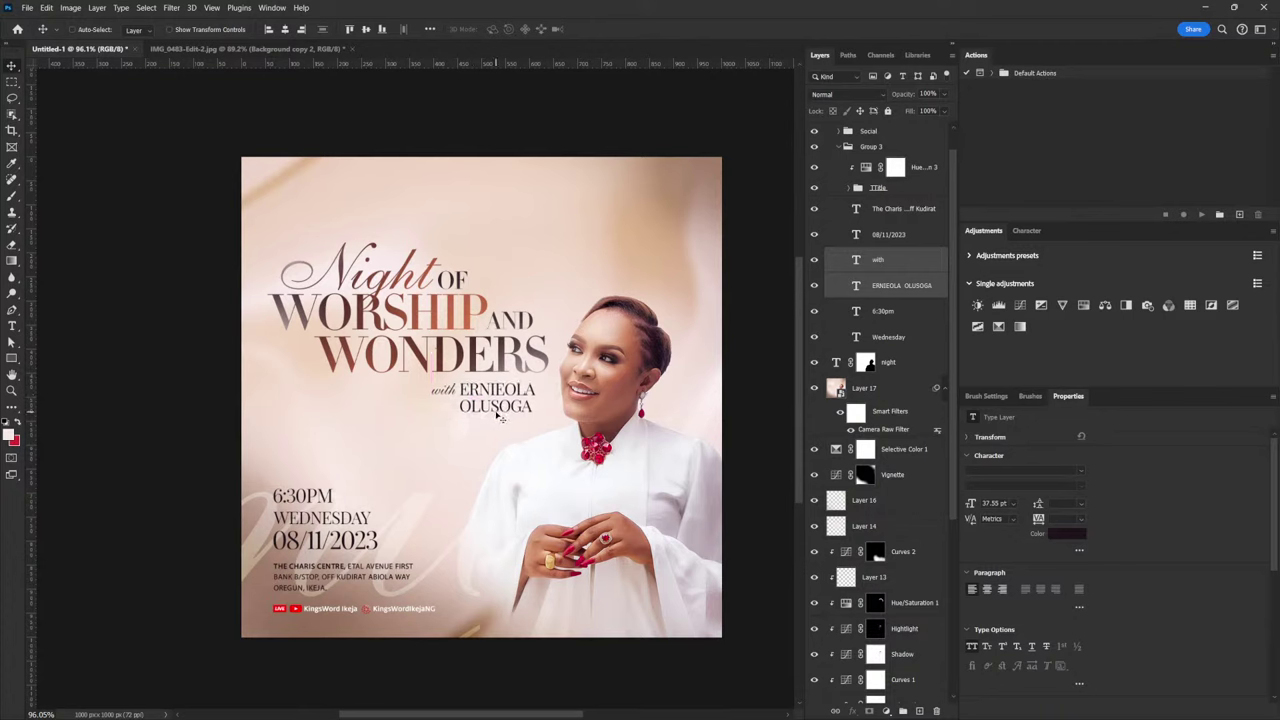
Shrink the 6:30PM, WEDNESDAY and 08/11/2023 block slightly and nudge it down
right_click(318, 503)
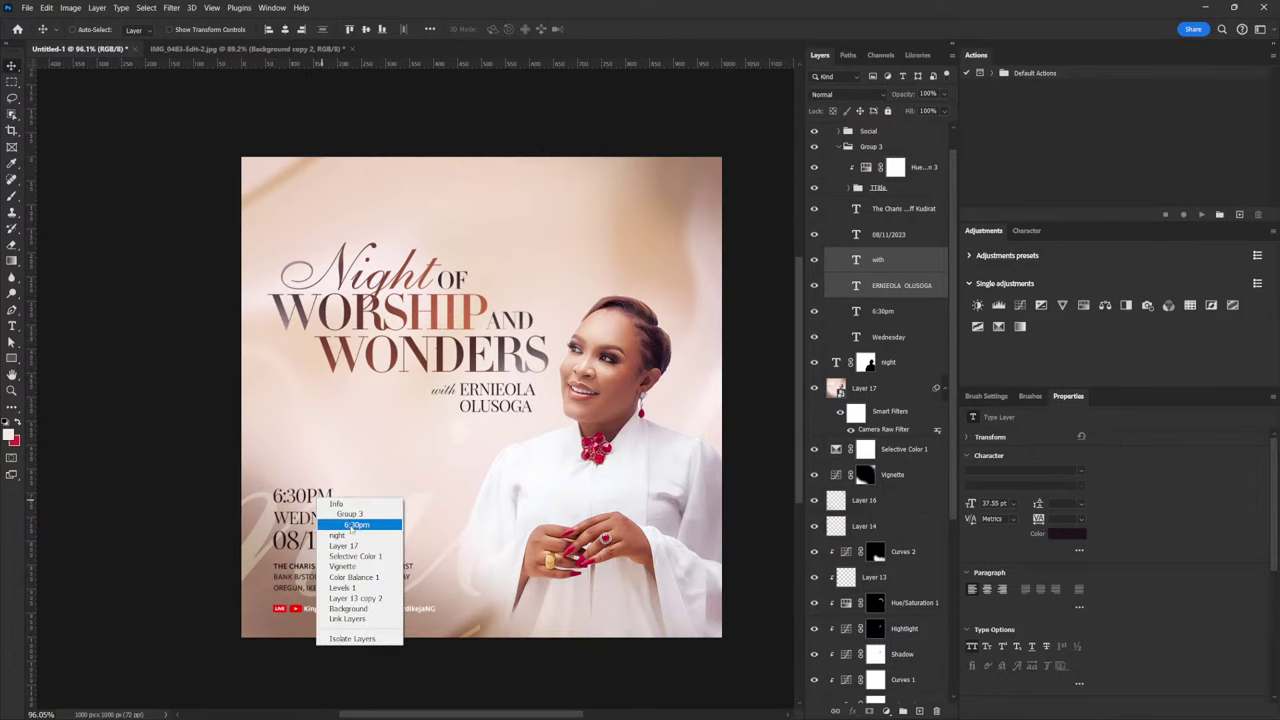
left_click(340, 511)
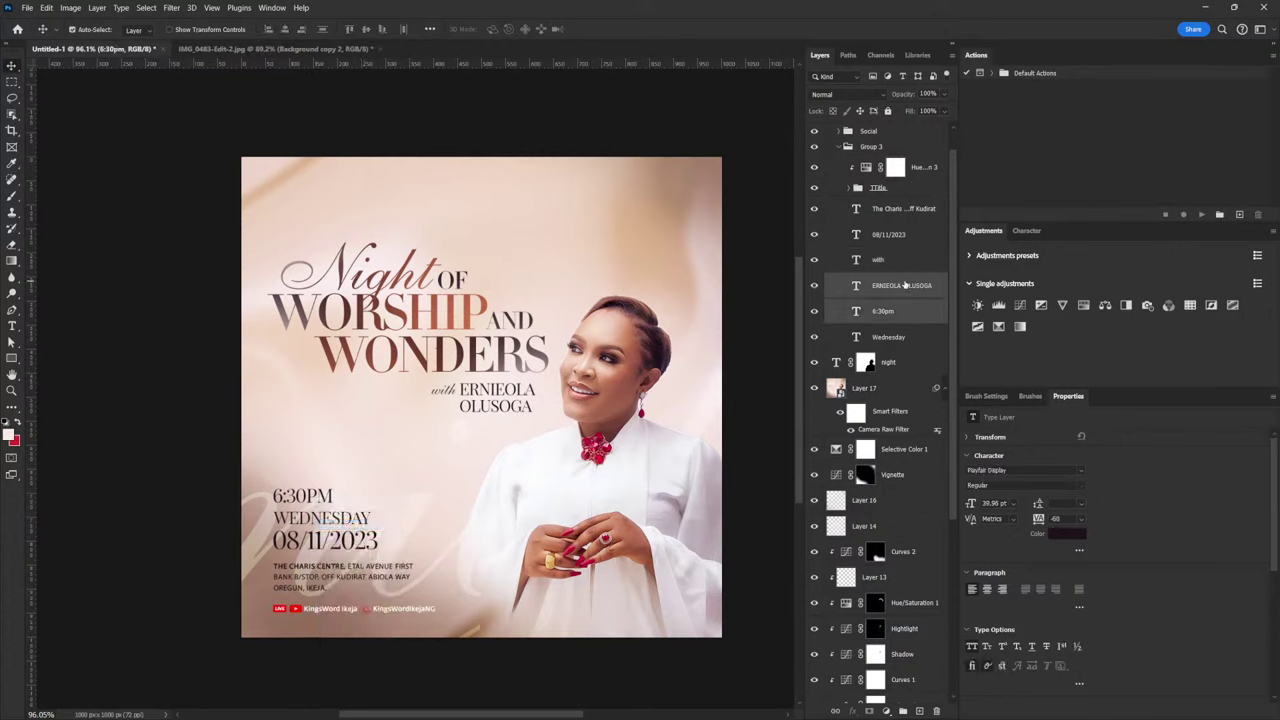
left_click(900, 337, "shift")
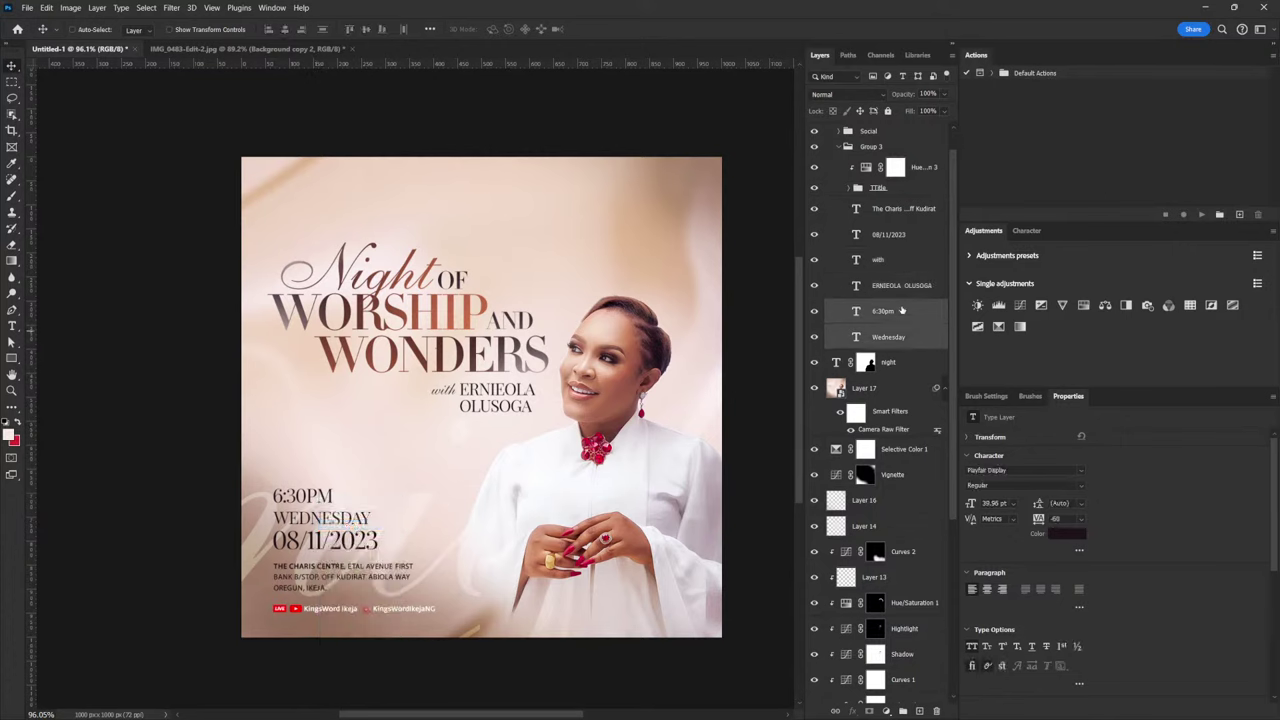
left_click(905, 235, "ctrl")
key("ctrl+t")
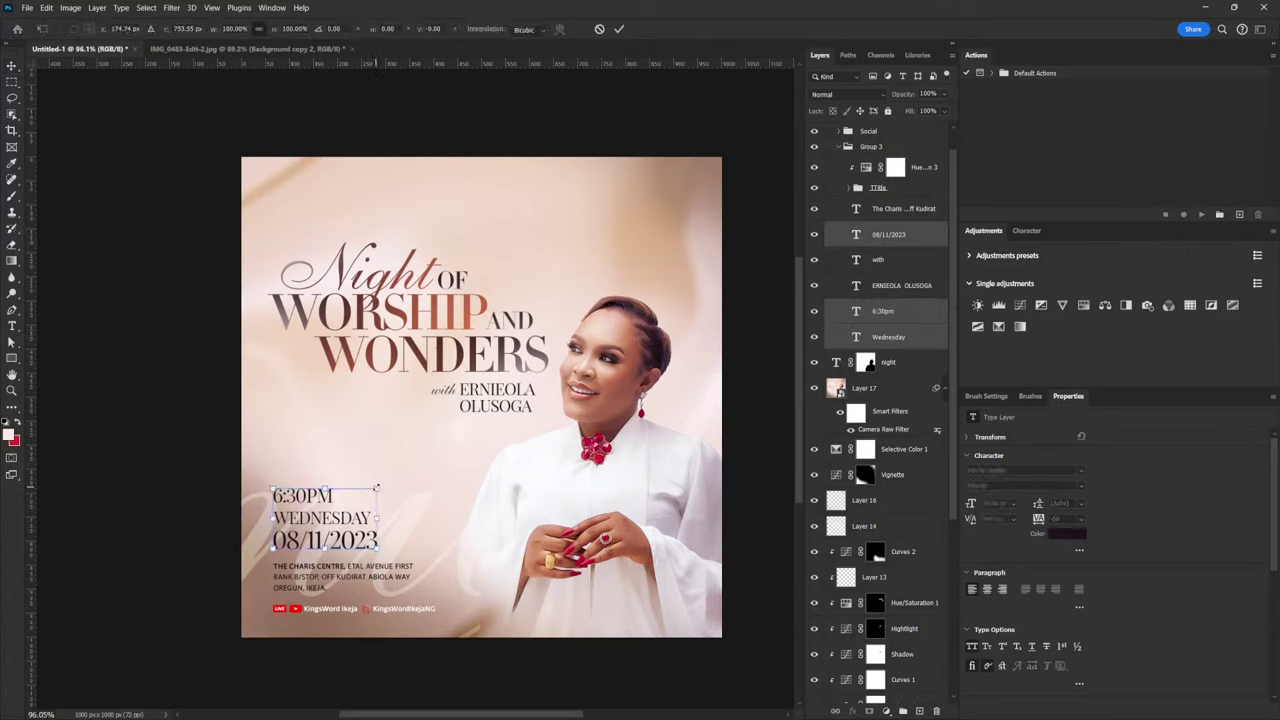
left_click_drag(376, 488, 352, 498)
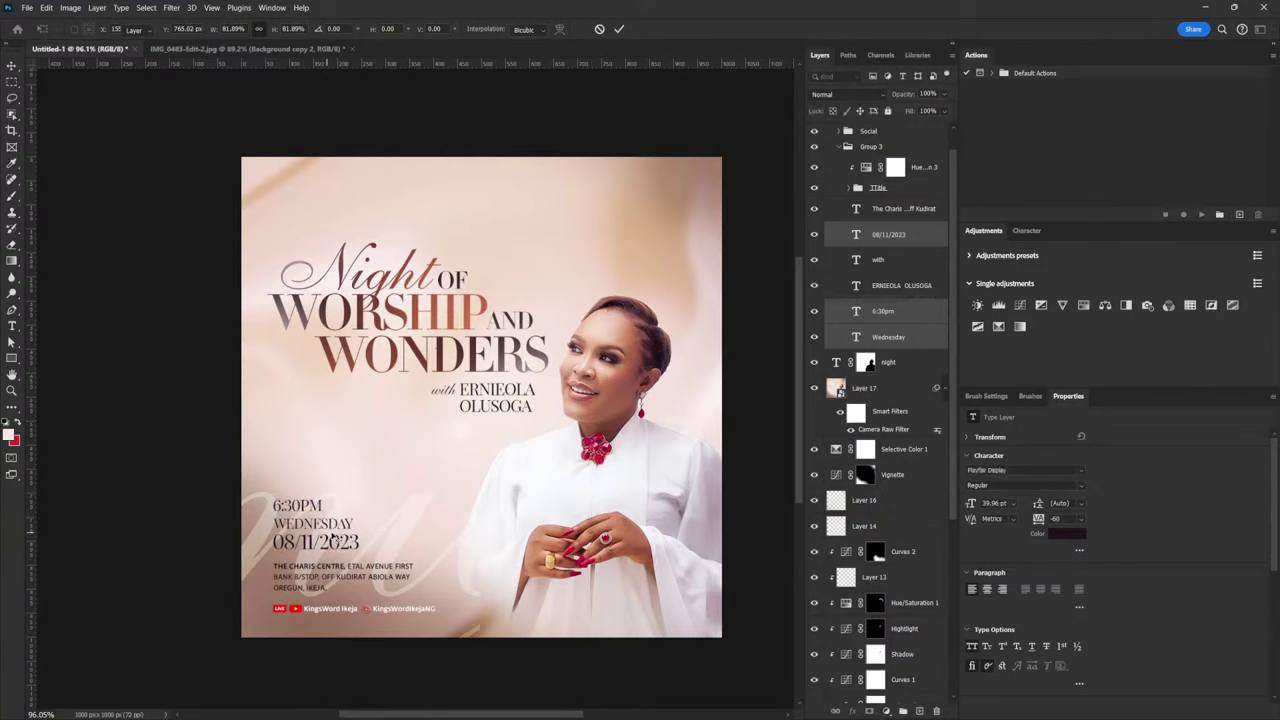
key("Return")
key("Down")
key("Down")
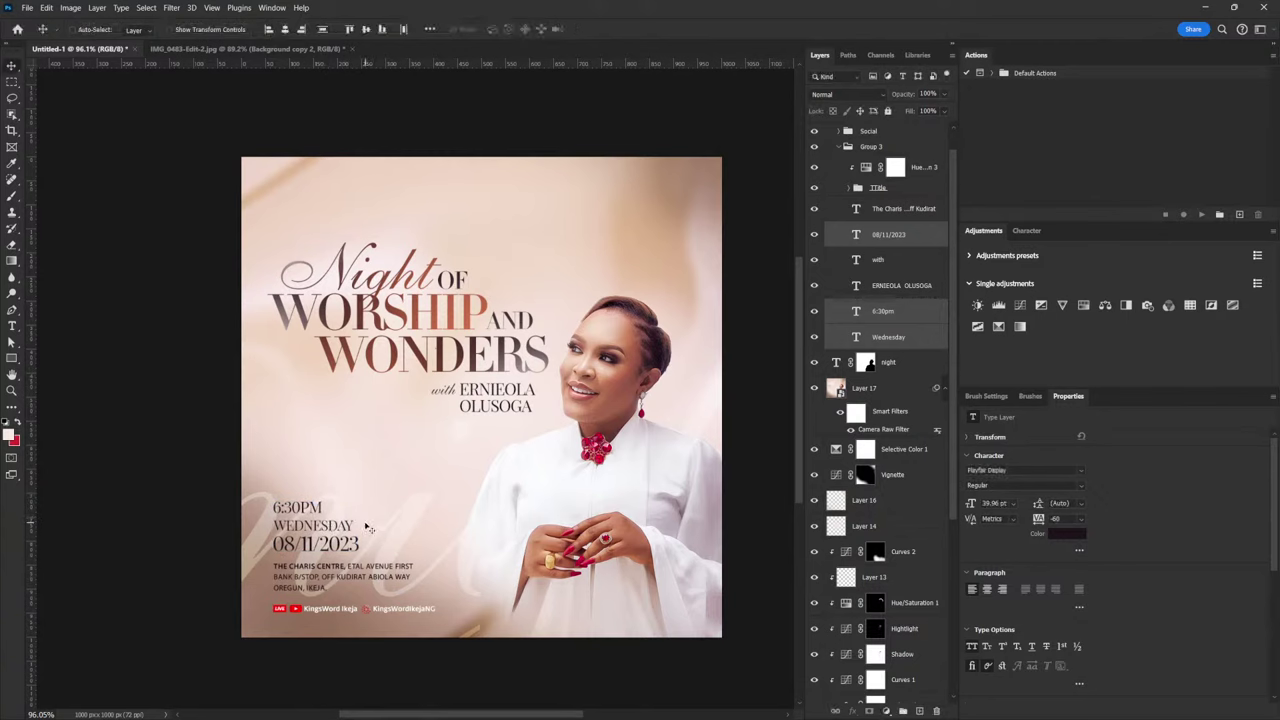
Move the 'with' and name credit left and down
left_click(893, 260)
left_click(895, 284, "shift")
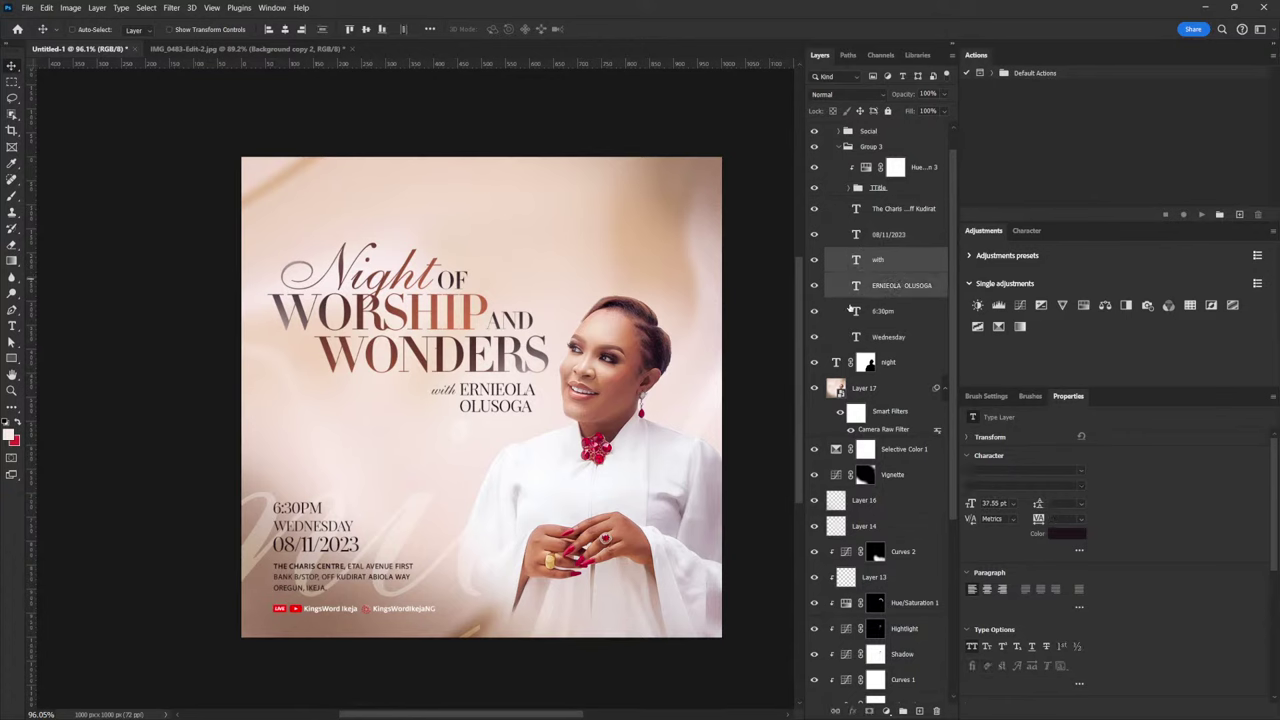
left_click_drag(503, 406, 449, 392)
key("ctrl+t")
key("Return")
Move the speaker credit up under WONDERS and shrink it slightly
right_click(337, 403)
left_click(325, 415)
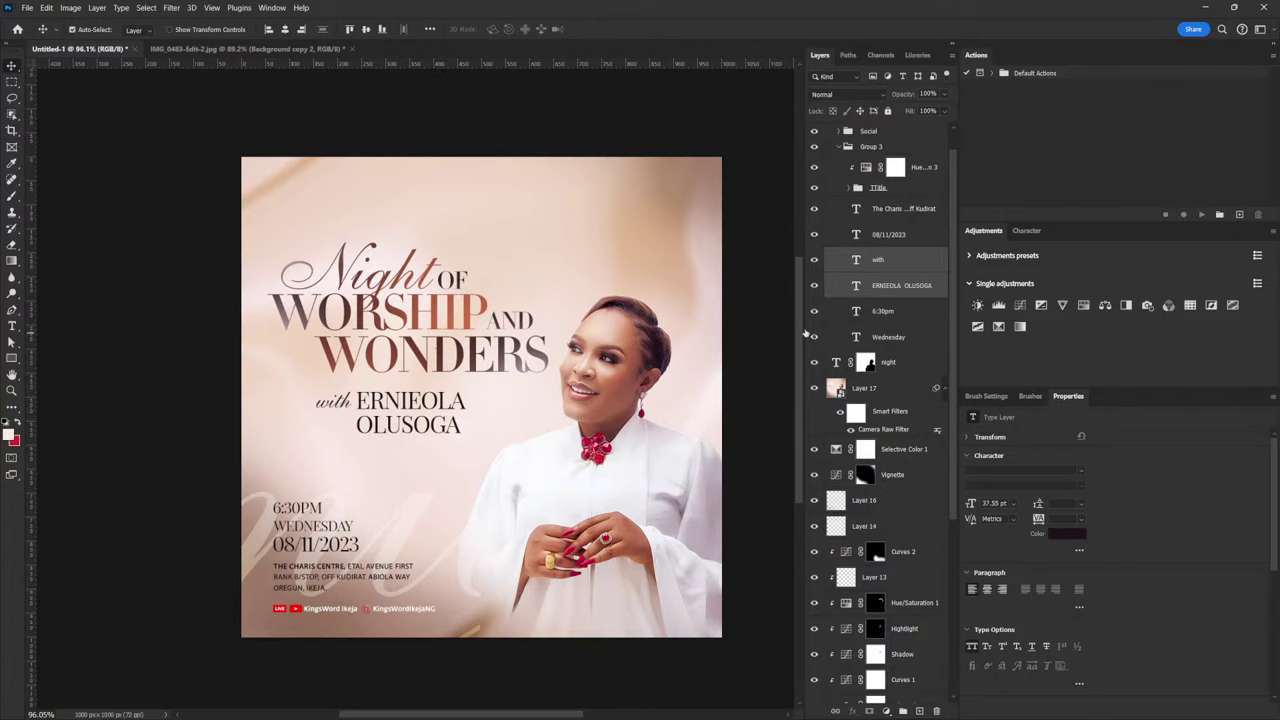
left_click_drag(372, 425, 380, 394)
key("ctrl+t")
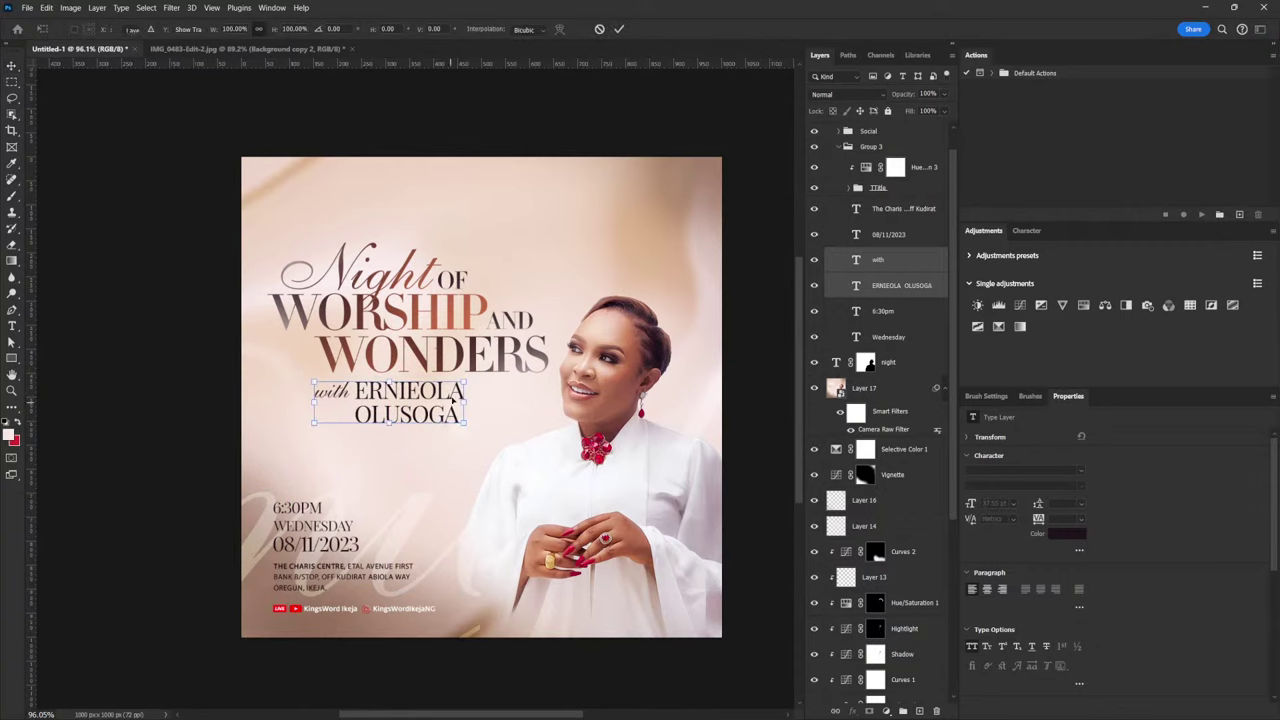
left_click_drag(463, 382, 381, 385)
key("Return")
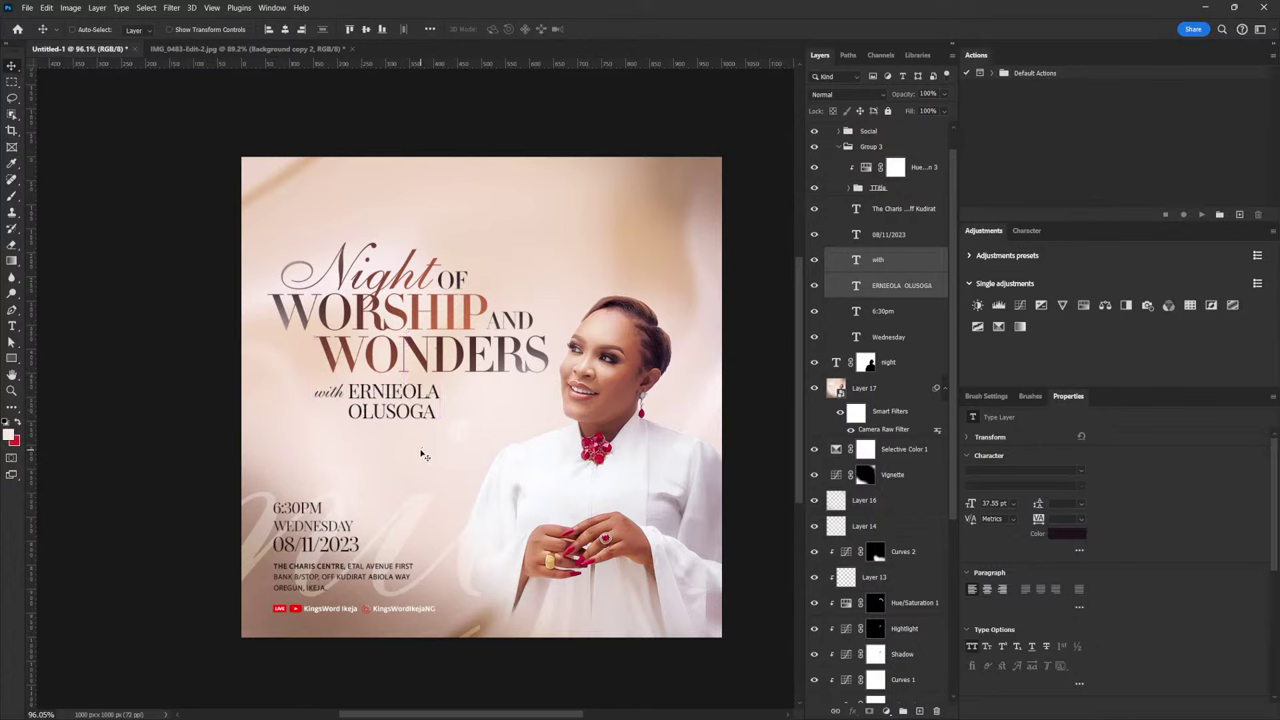
Shift the speaker credit right so it sits beside the woman's face
left_click_drag(378, 398, 453, 375)
left_click(451, 416)
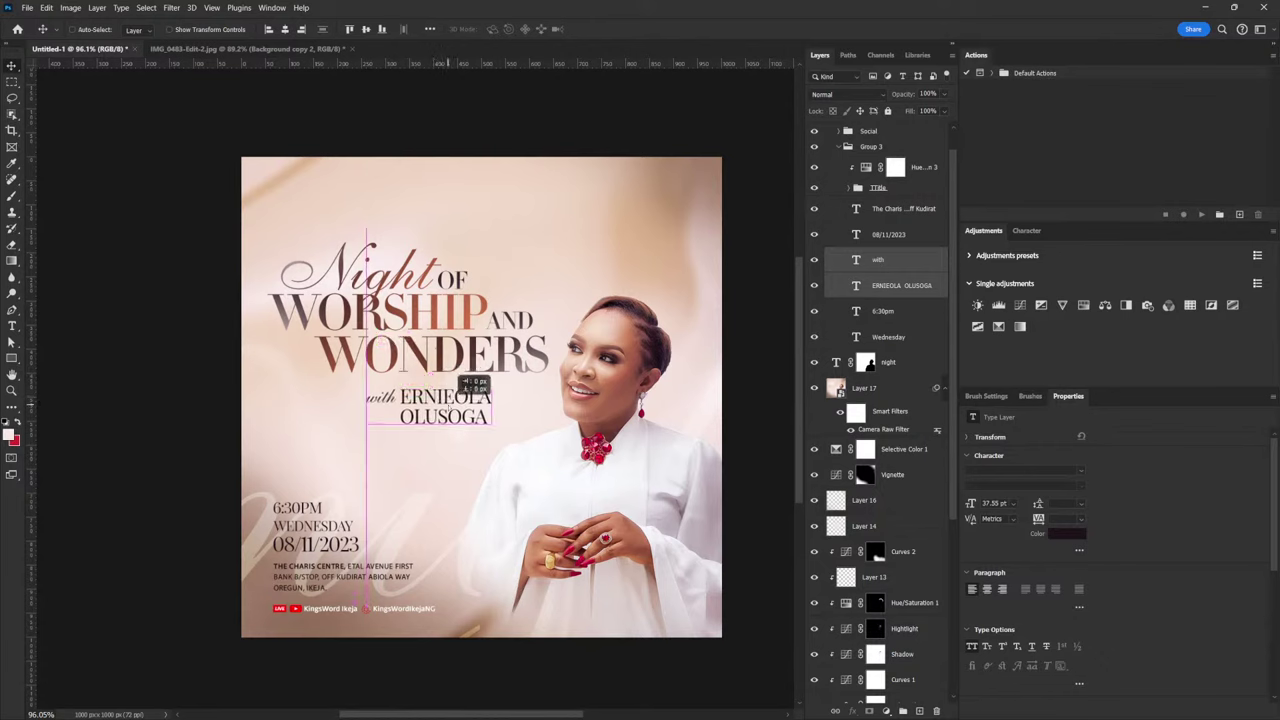
left_click(442, 416)
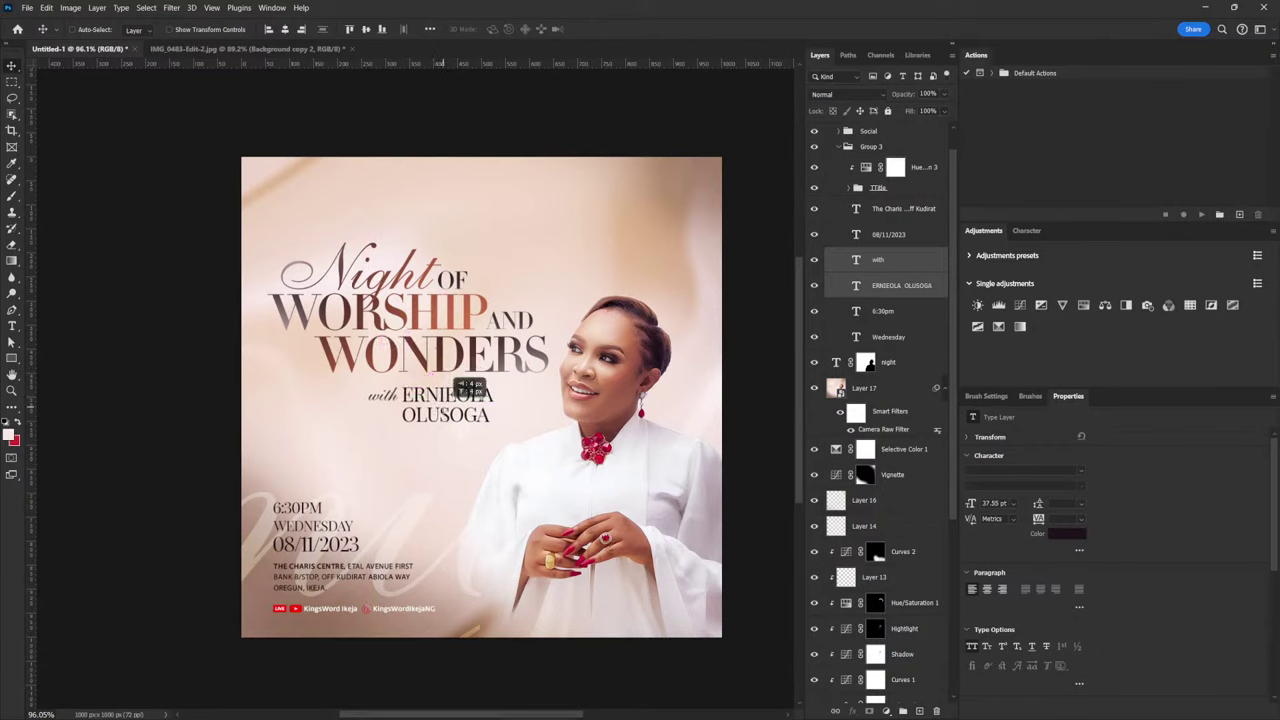
left_click(468, 415)
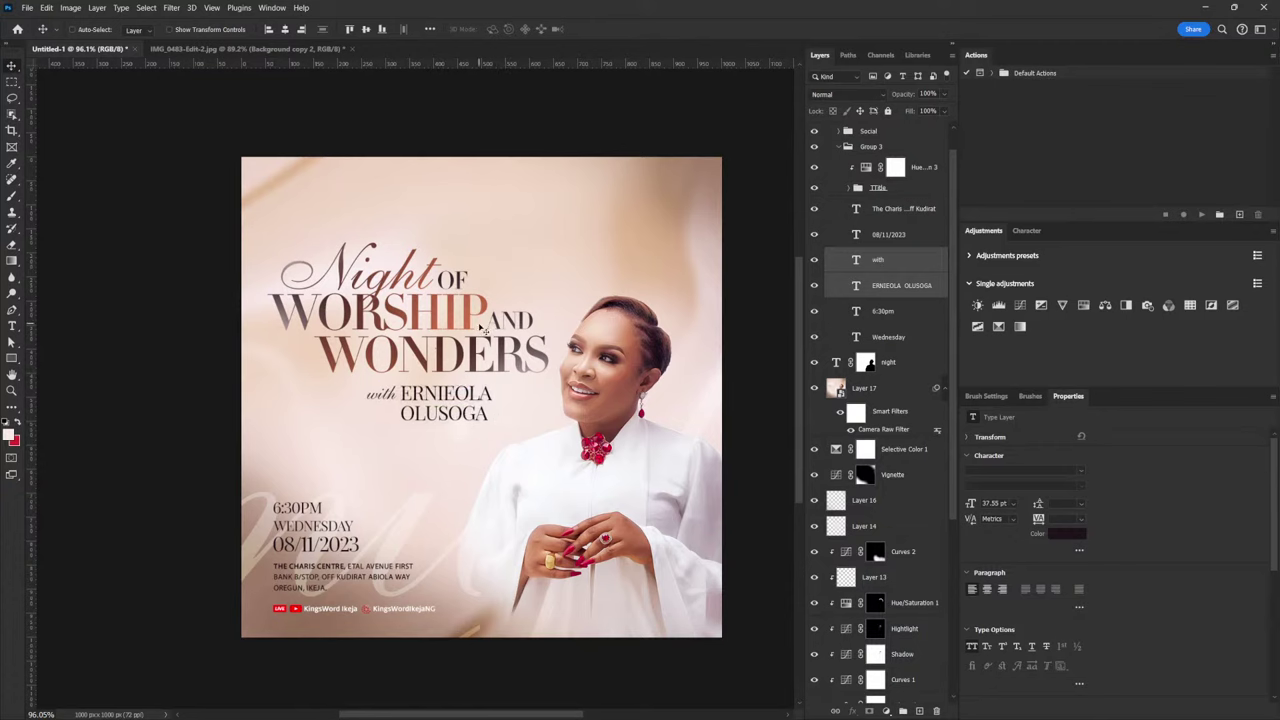
left_click(926, 344)
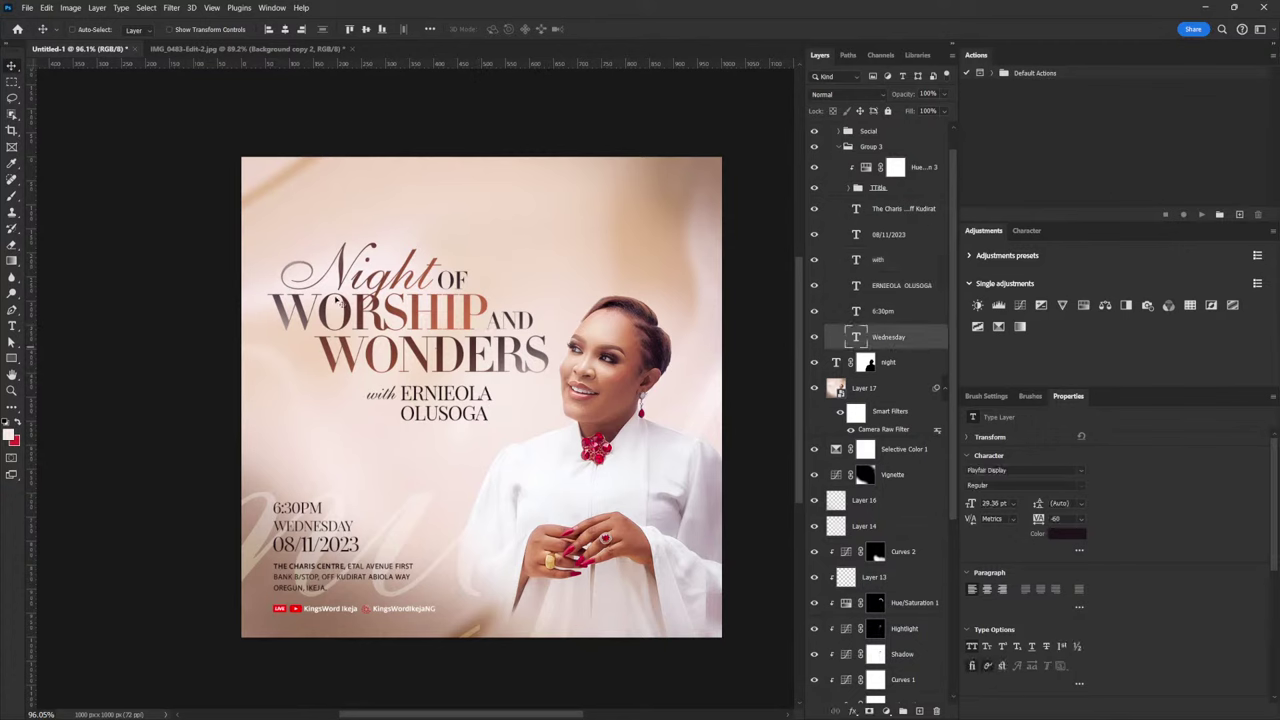
Expand the TTitle group and add a layer mask to the Worship type layer
right_click(377, 305)
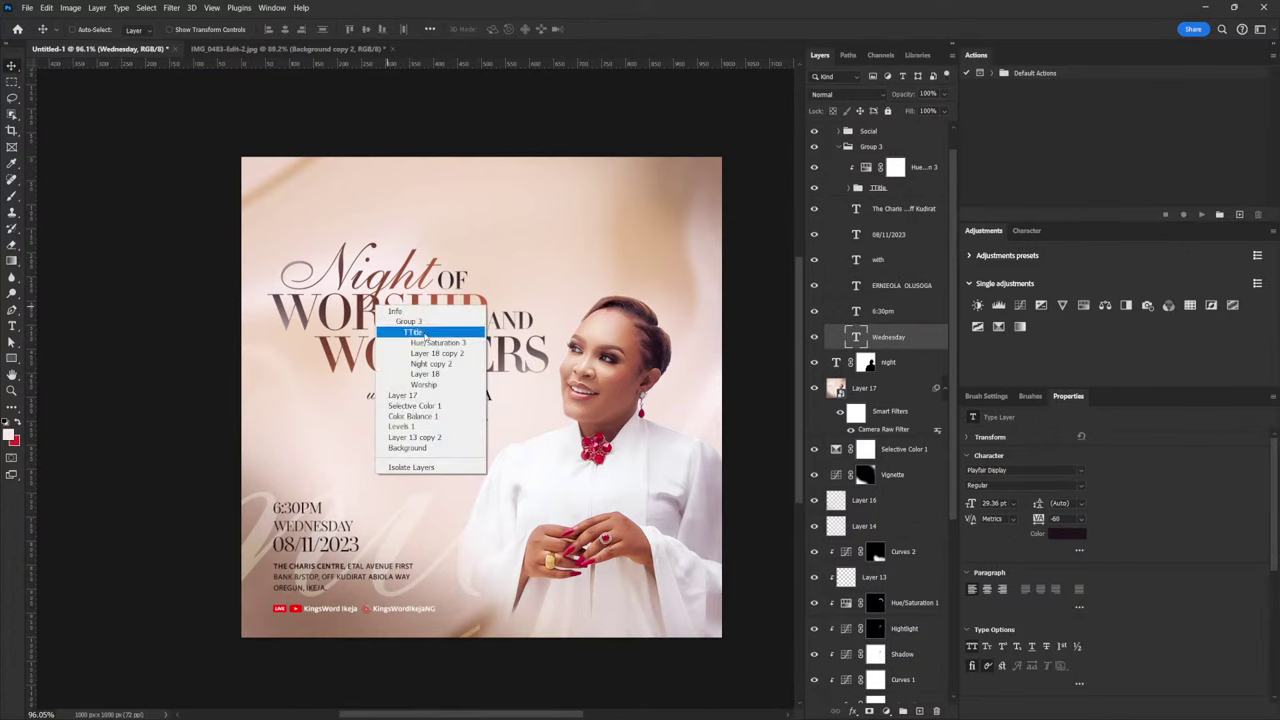
left_click(425, 334)
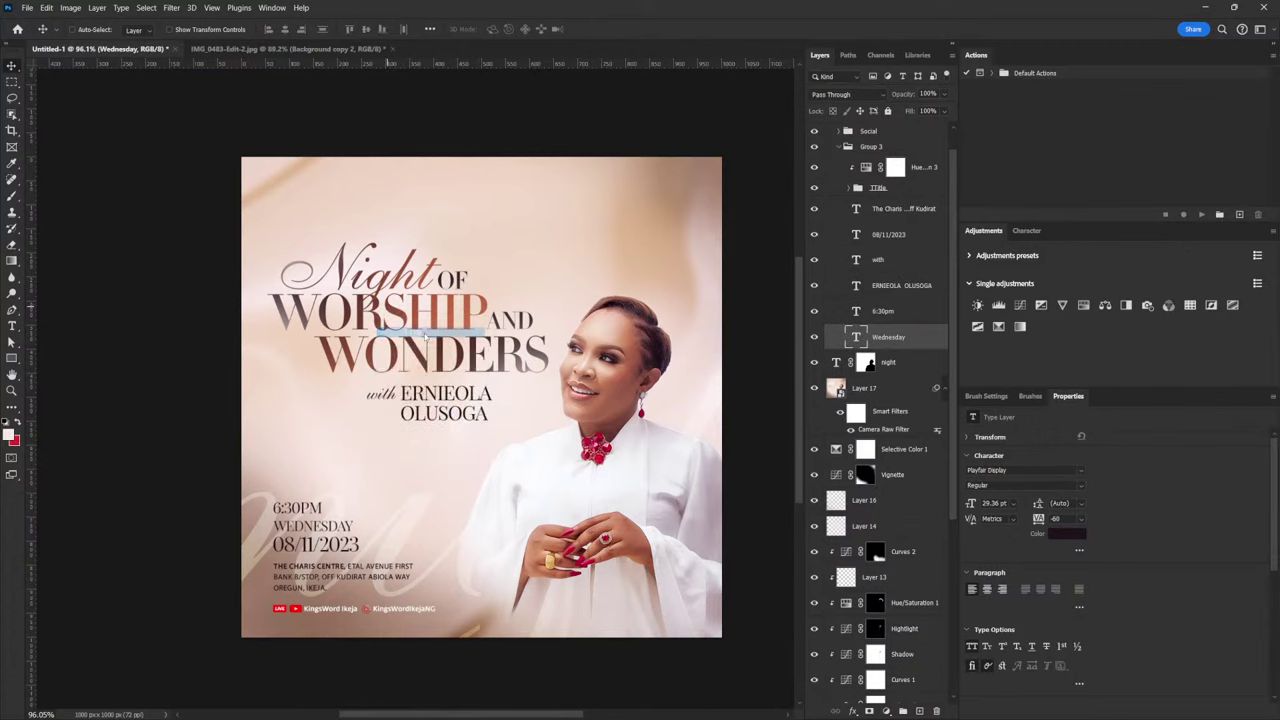
left_click(848, 190)
left_click(894, 258)
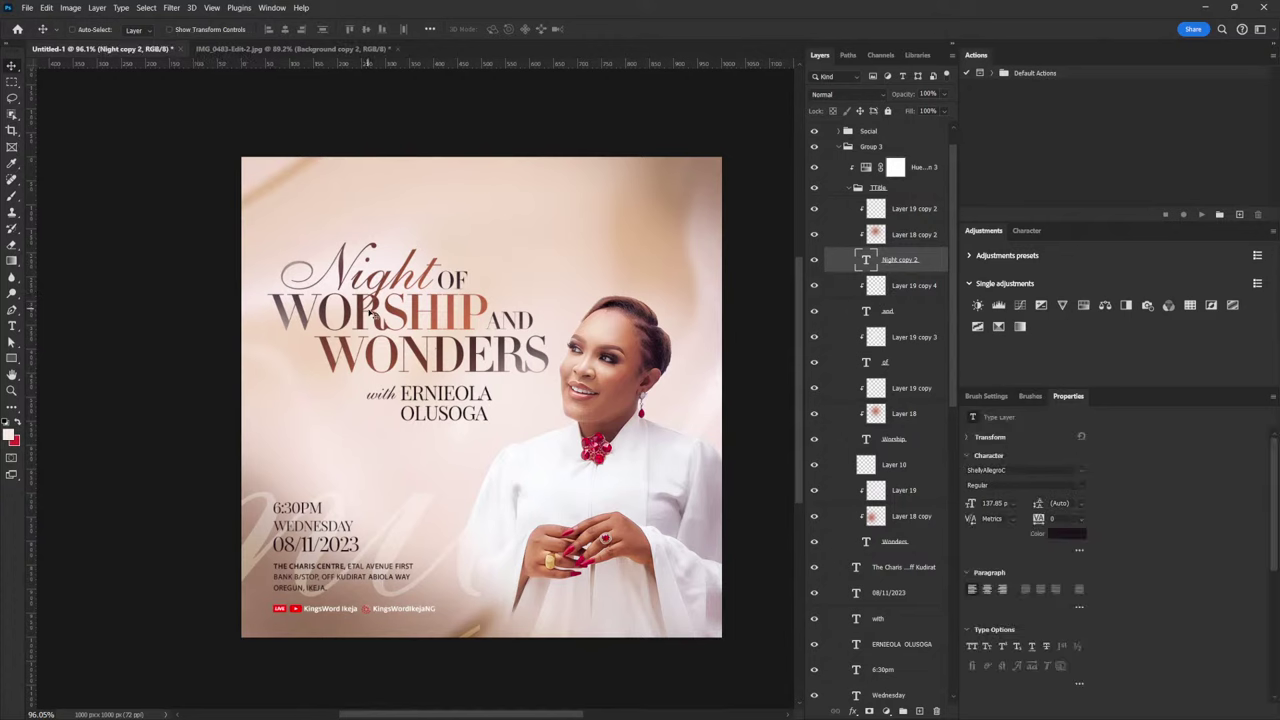
left_click(868, 441)
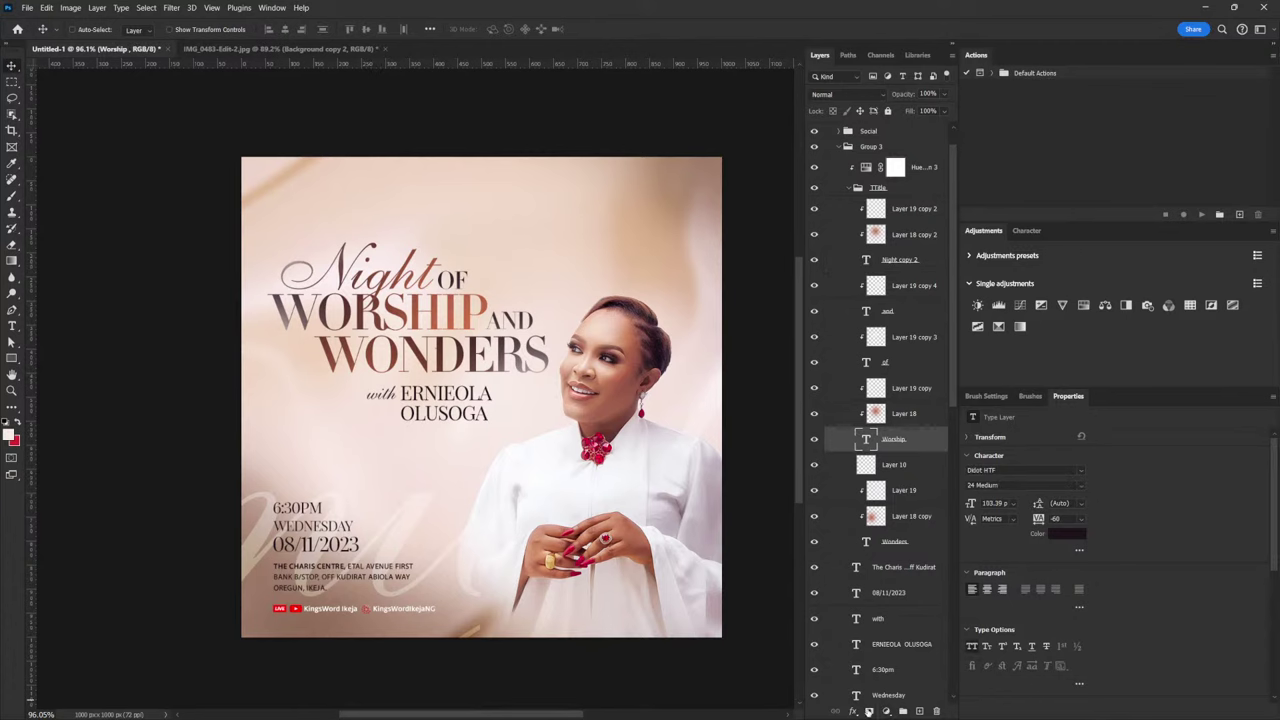
left_click(869, 711)
Set up a 1 px hard brush with black as the foreground colour
left_click(987, 396)
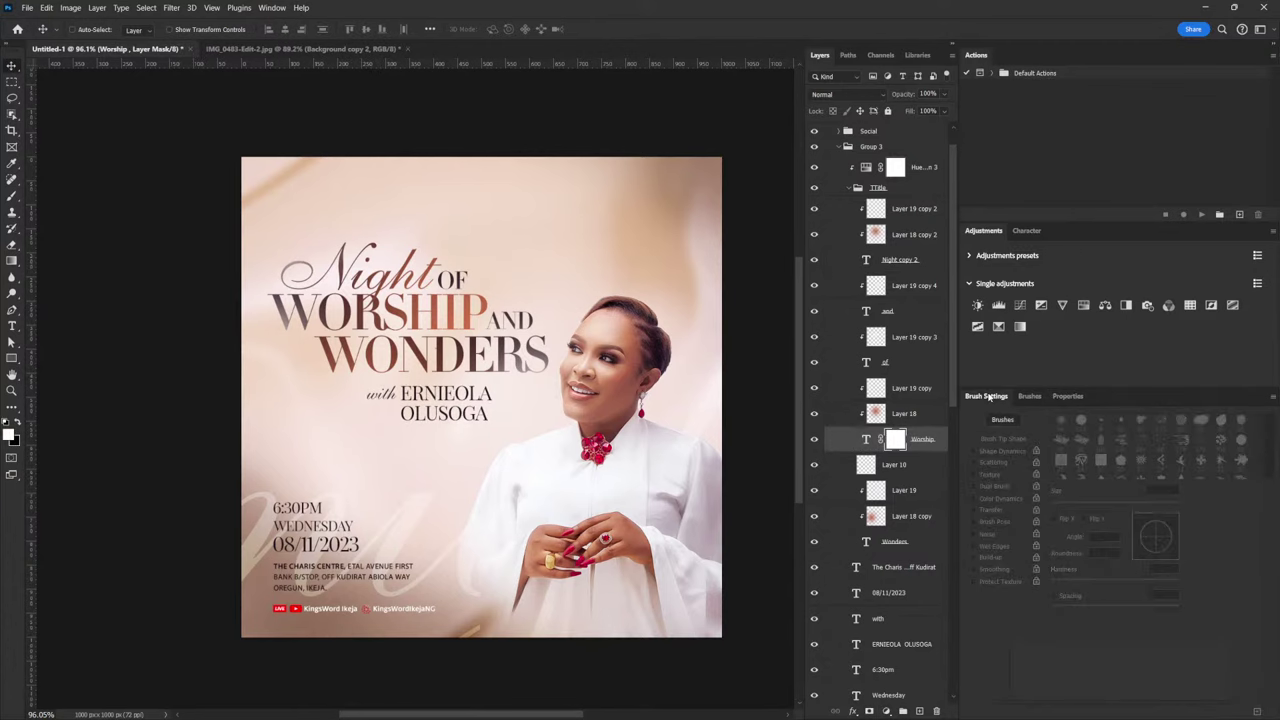
key("b")
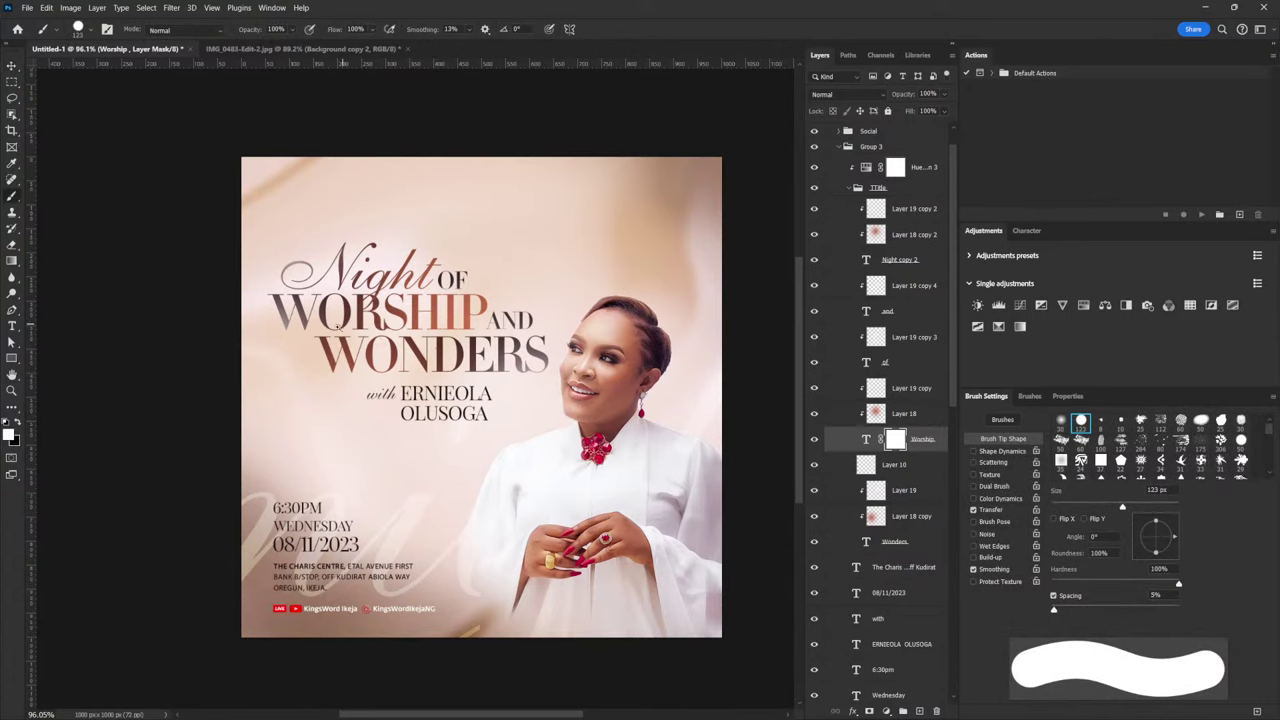
scroll(337, 322, "up", 10)
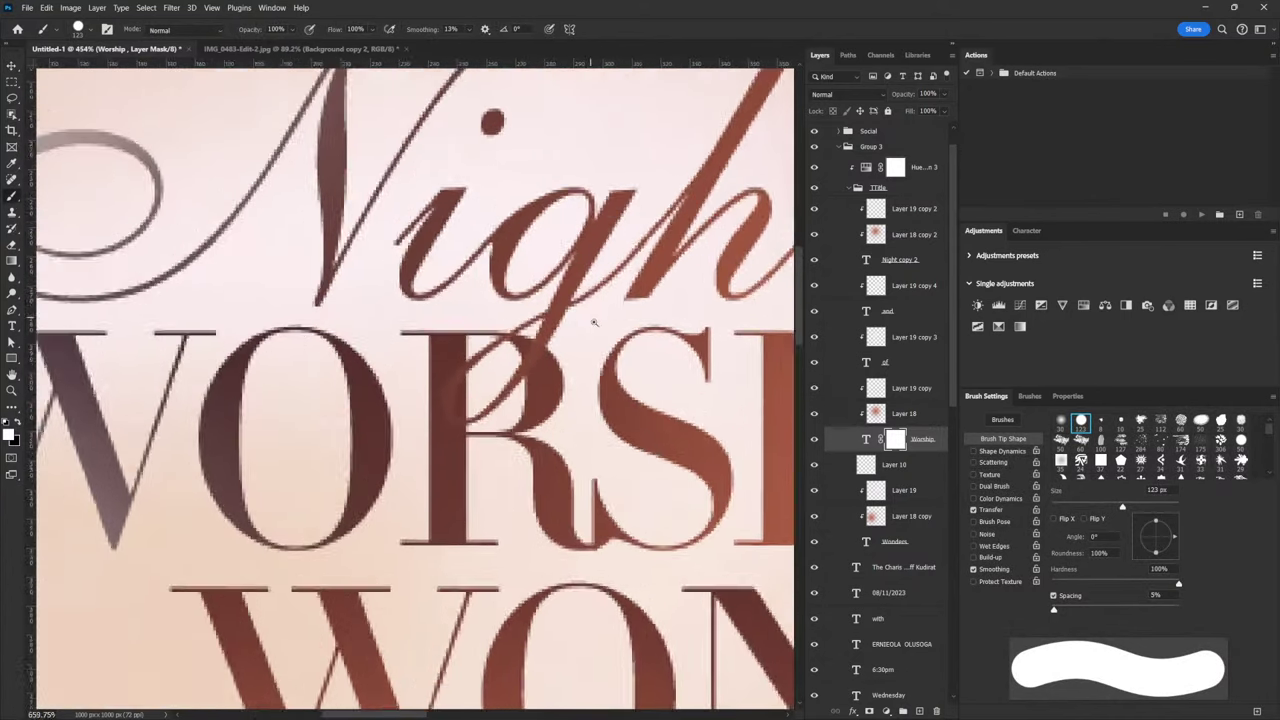
scroll(593, 322, "up", 3)
key("bracketleft")
key("bracketleft")
key("bracketleft")
key("bracketleft")
key("bracketleft")
key("bracketleft")
key("bracketleft")
key("bracketleft")
key("bracketleft")
key("bracketleft")
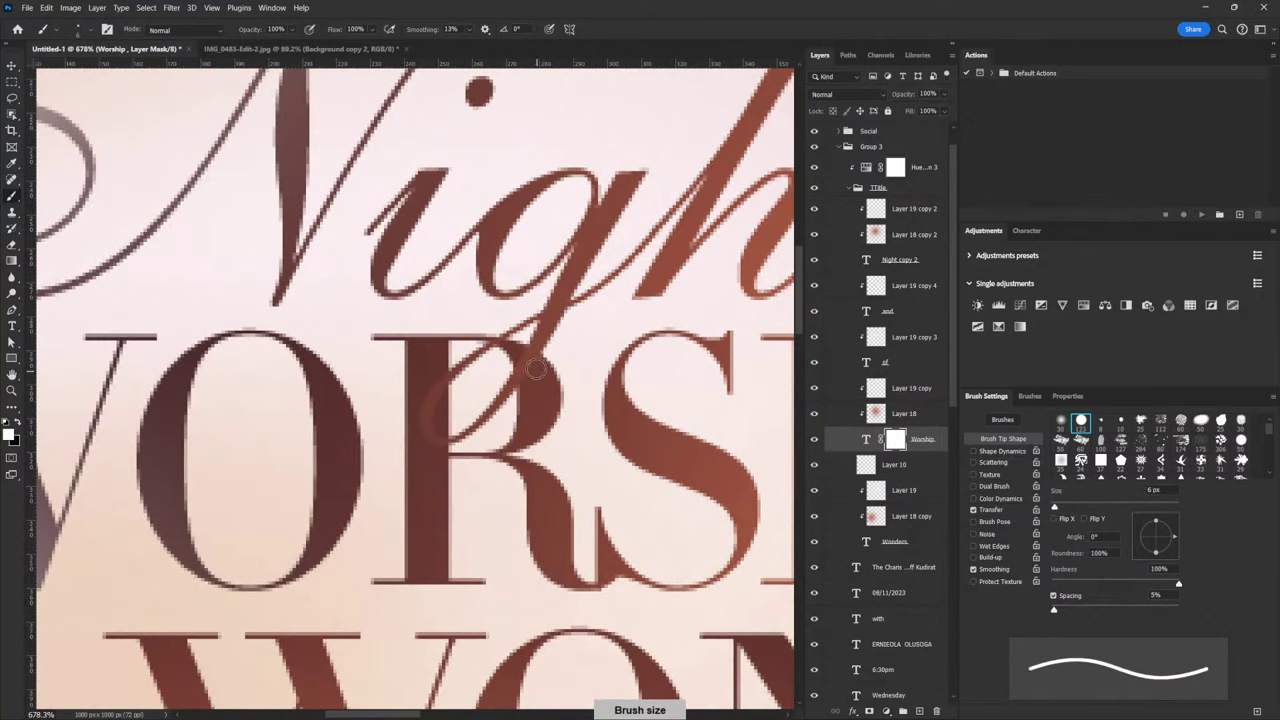
key("bracketleft")
key("bracketleft")
key("bracketleft")
key("bracketleft")
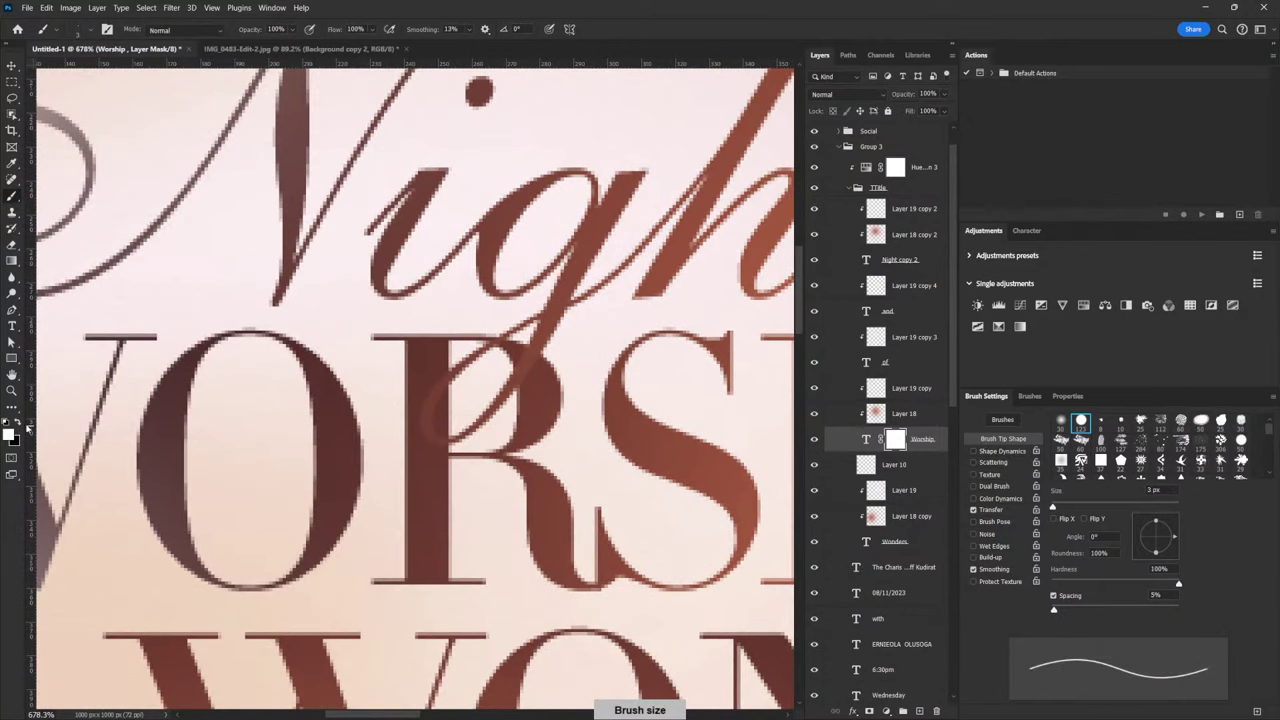
left_click(18, 423)
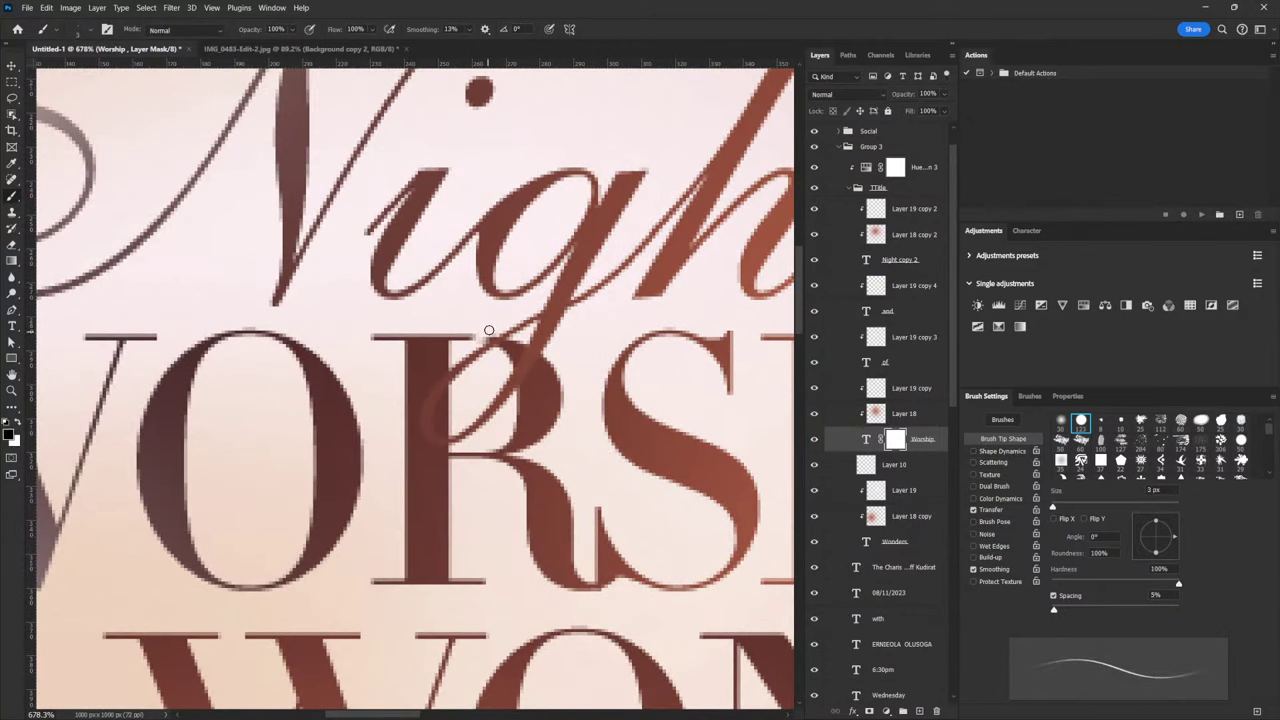
key("bracketleft")
Paint the mask so Night's g loop crosses in front of the R
left_click_drag(510, 362, 501, 345)
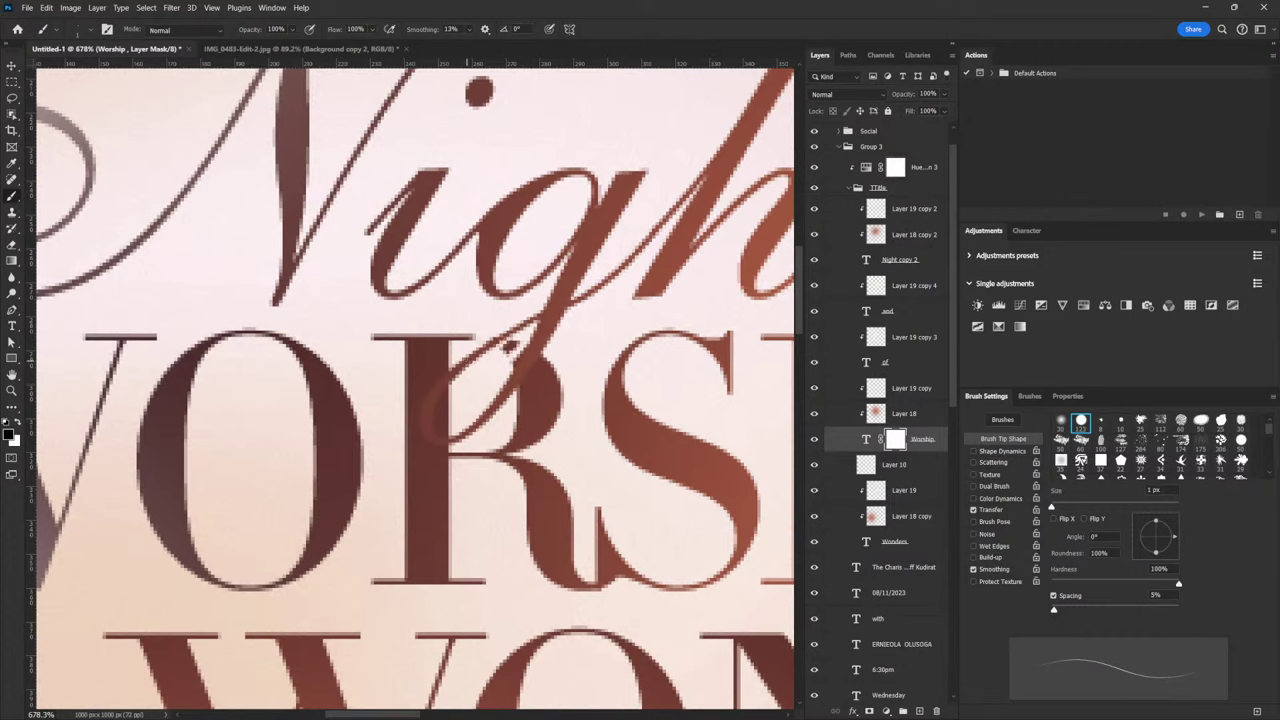
key("bracketright")
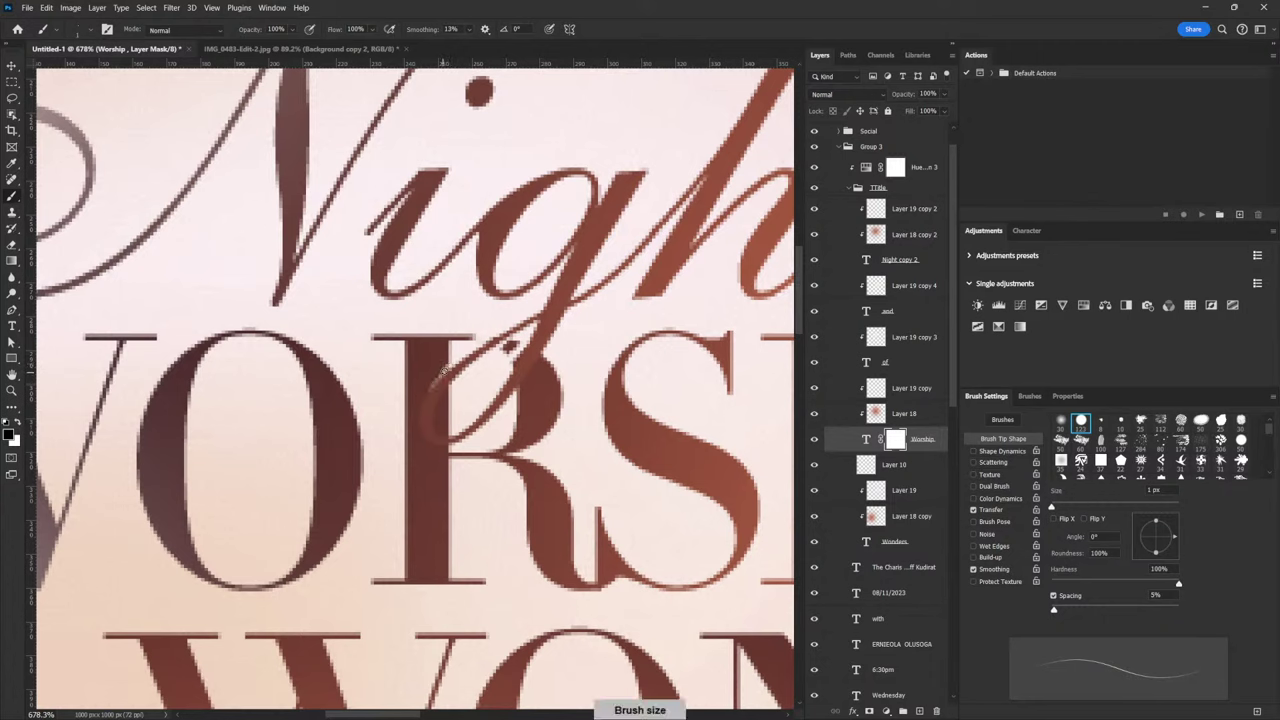
mouse_move(443, 371)
left_mouse_down()
mouse_move(422, 431)
mouse_move(421, 407)
mouse_move(433, 441)
mouse_move(421, 428)
mouse_move(458, 444)
left_mouse_up()
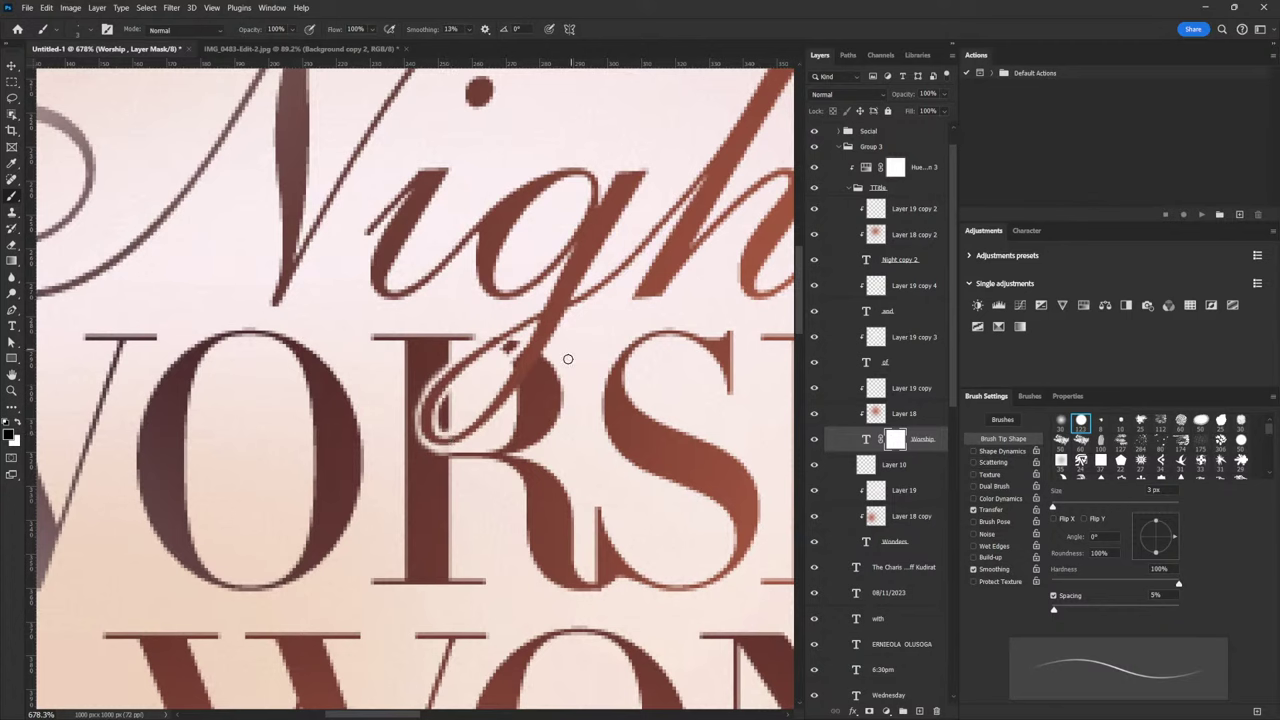
Touch up the Worship layer mask along the g loop so Night weaves through WORSHIP's S
key("bracketleft")
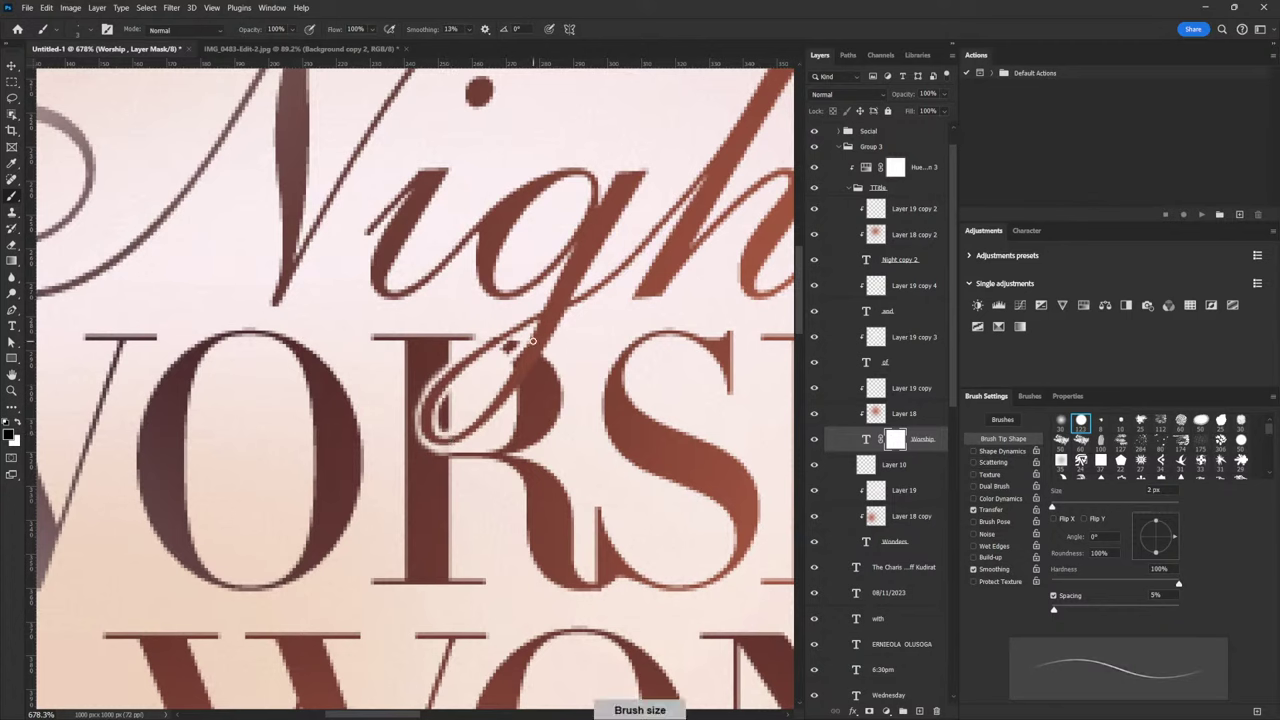
mouse_move(543, 352)
left_mouse_down()
mouse_move(511, 400)
mouse_move(524, 378)
left_mouse_up()
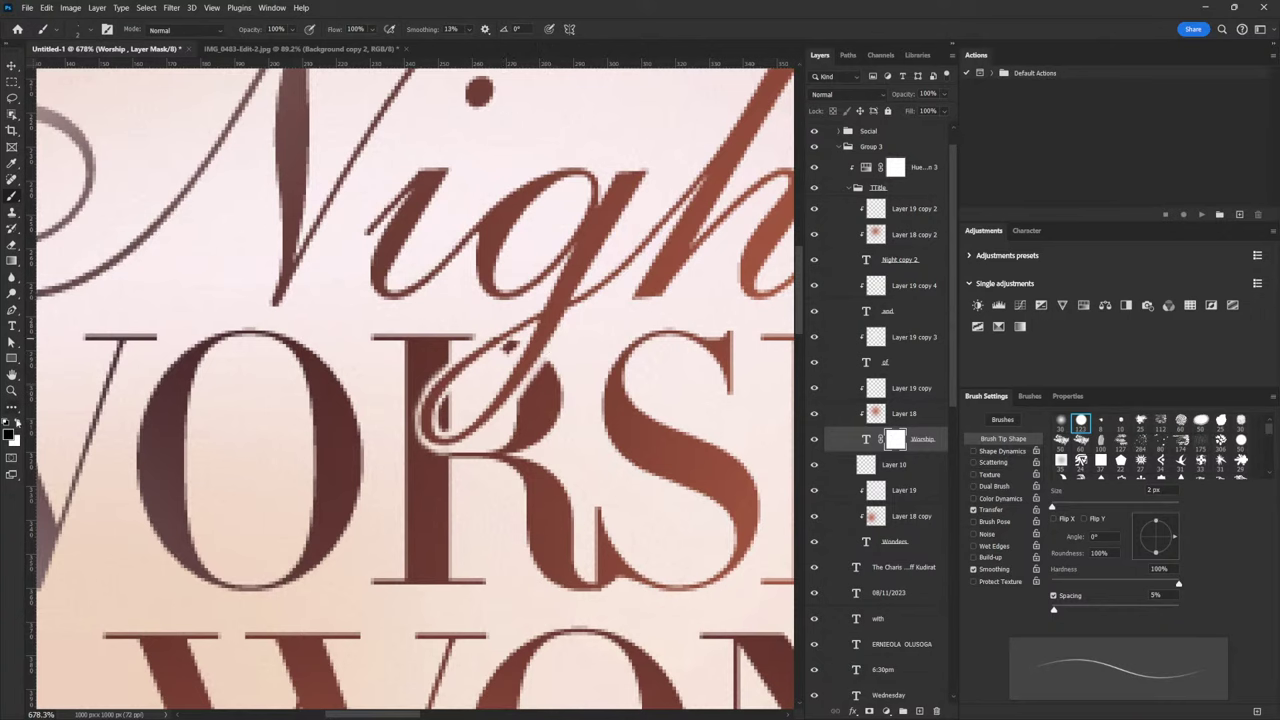
key("x")
key("bracketleft")
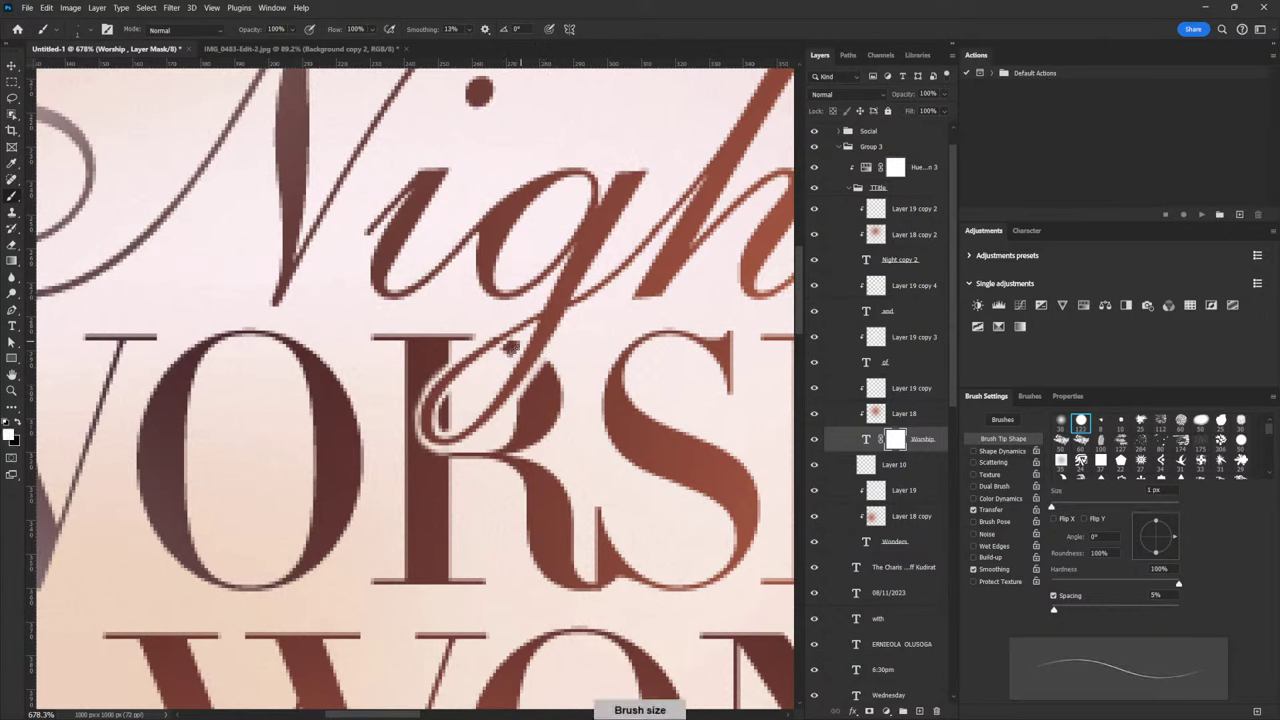
left_click(19, 425)
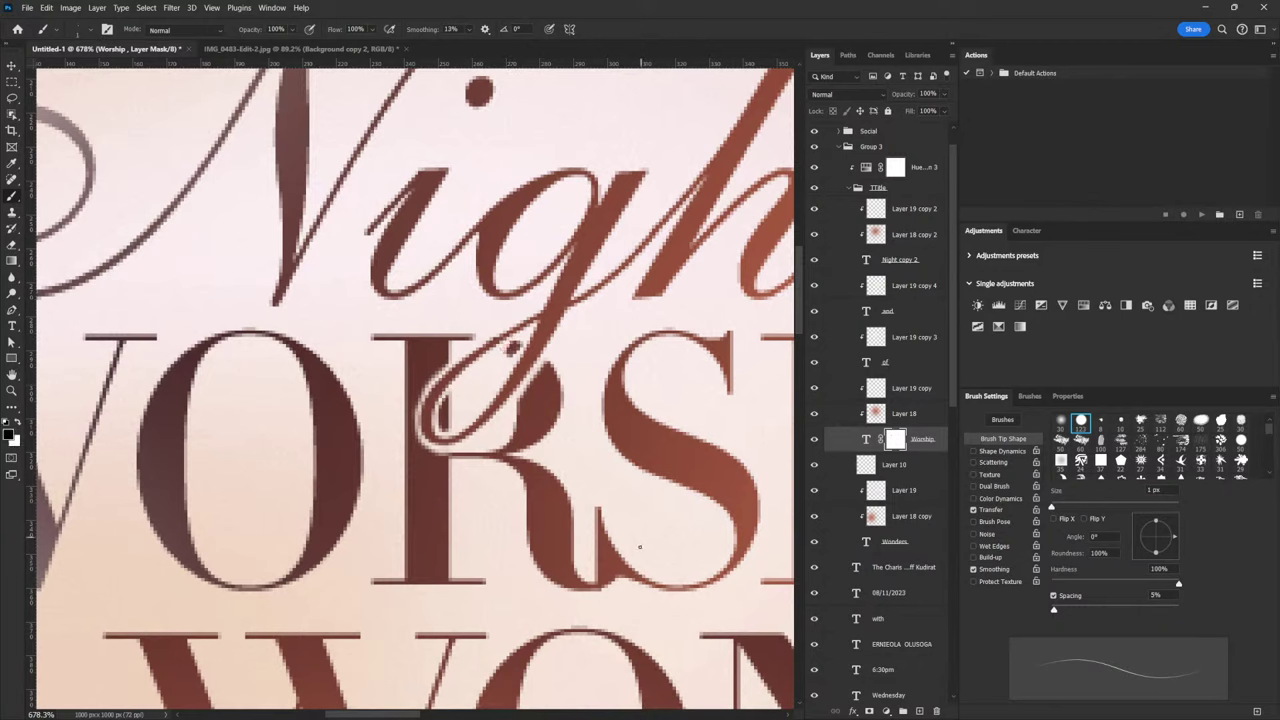
scroll(640, 546, "down", 10)
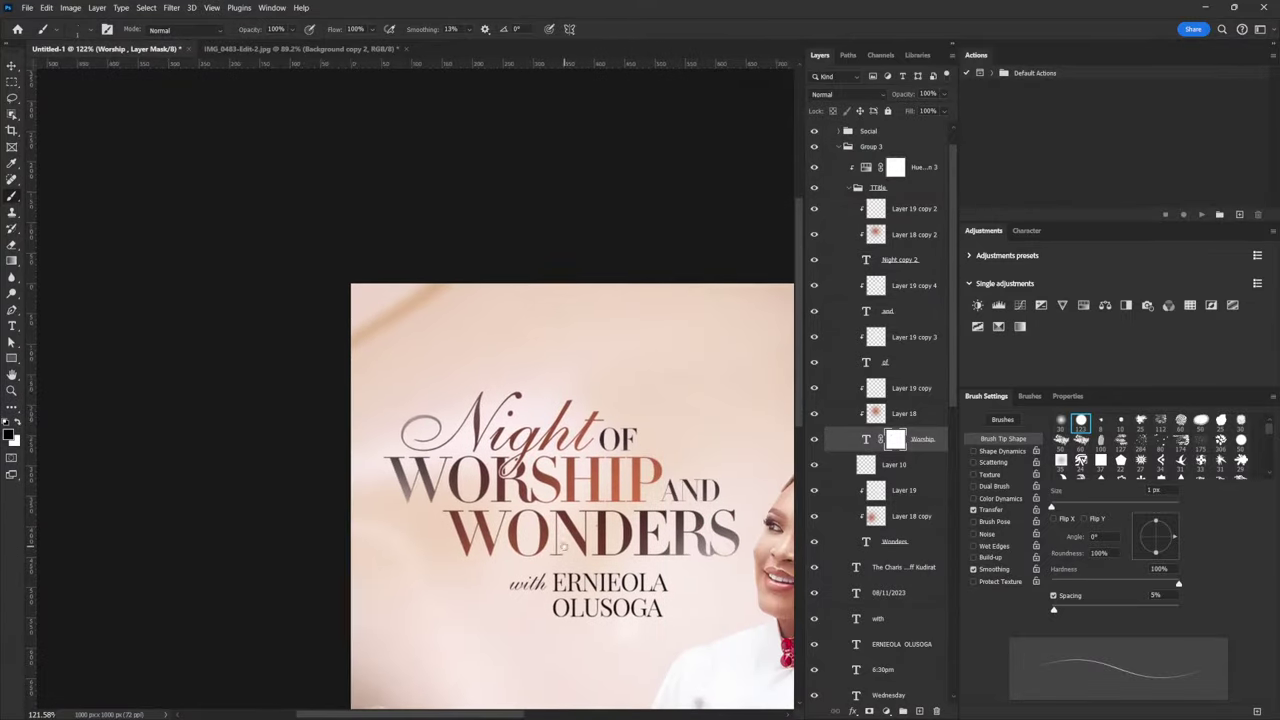
Zoom out until the whole flyer fits in the window
scroll(563, 546, "down", 4)
scroll(623, 515, "up", 3)
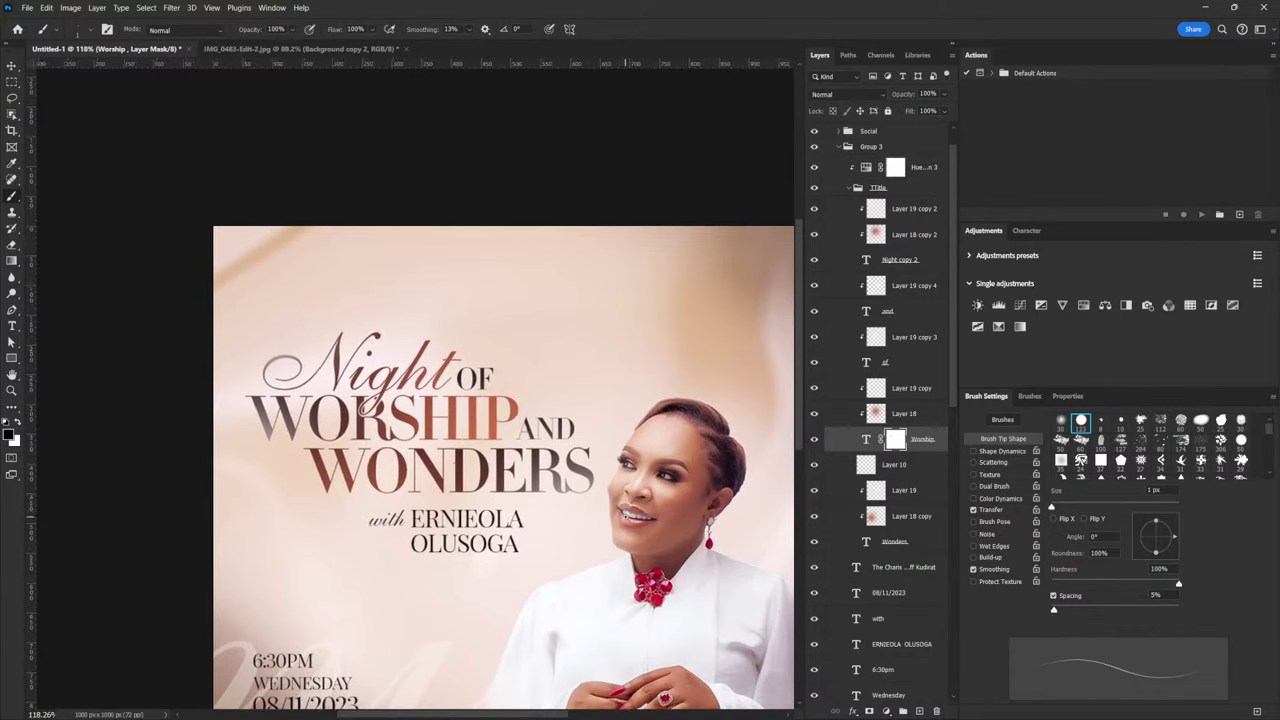
scroll(627, 512, "up", 4)
scroll(577, 452, "down", 5)
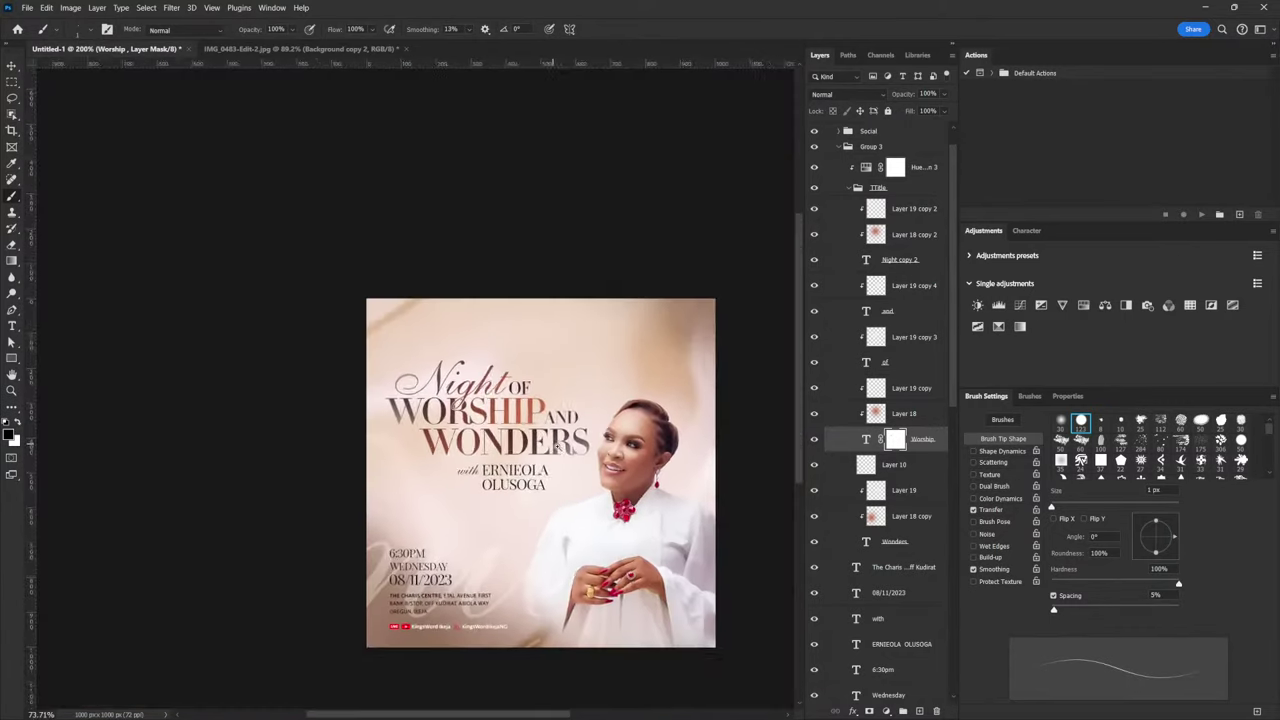
scroll(576, 460, "up", 5)
scroll(576, 462, "down", 2)
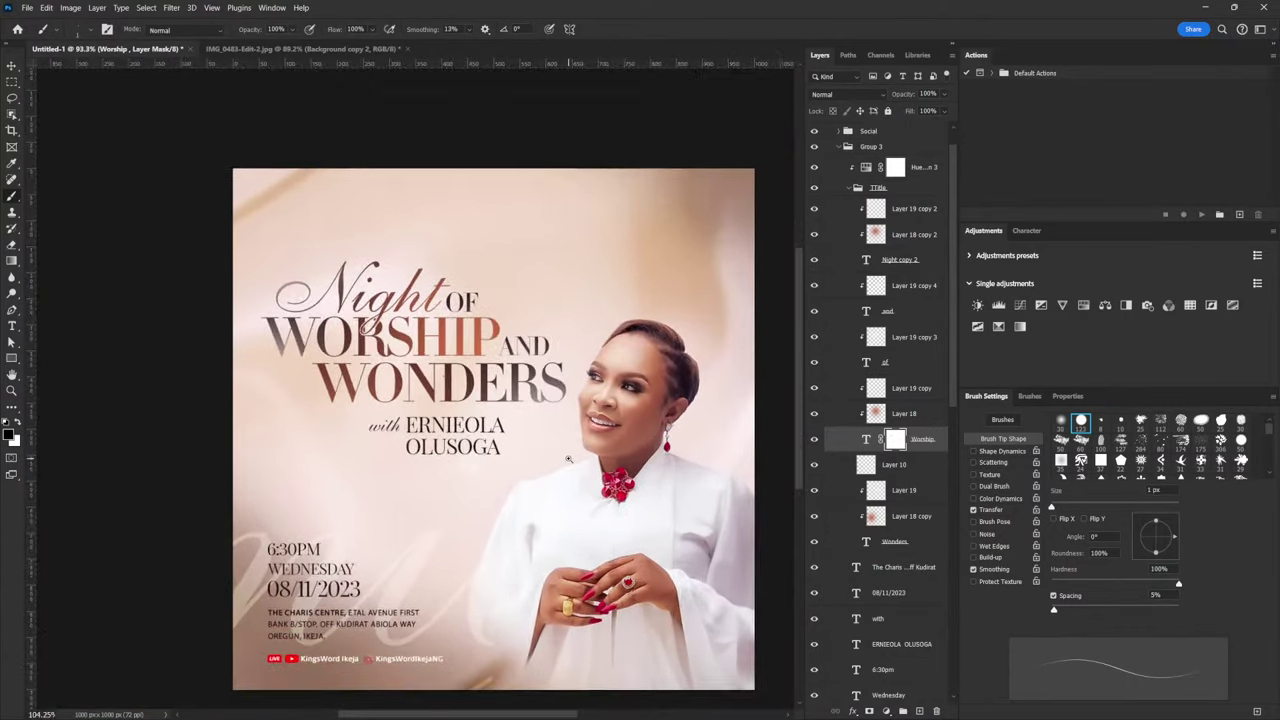
Select both the KingsWord Ikeja and KingsWordIkejaNG social-handle text layers
key("v")
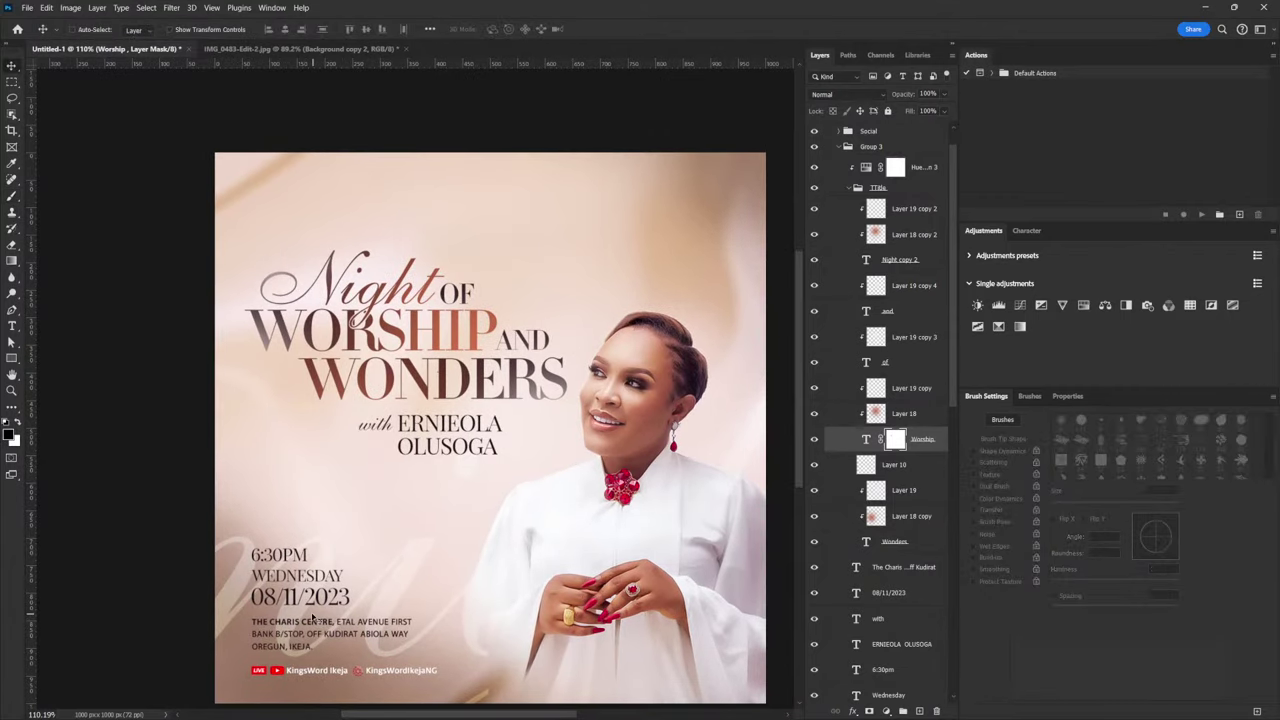
right_click(314, 627)
left_click(312, 670)
right_click(316, 675)
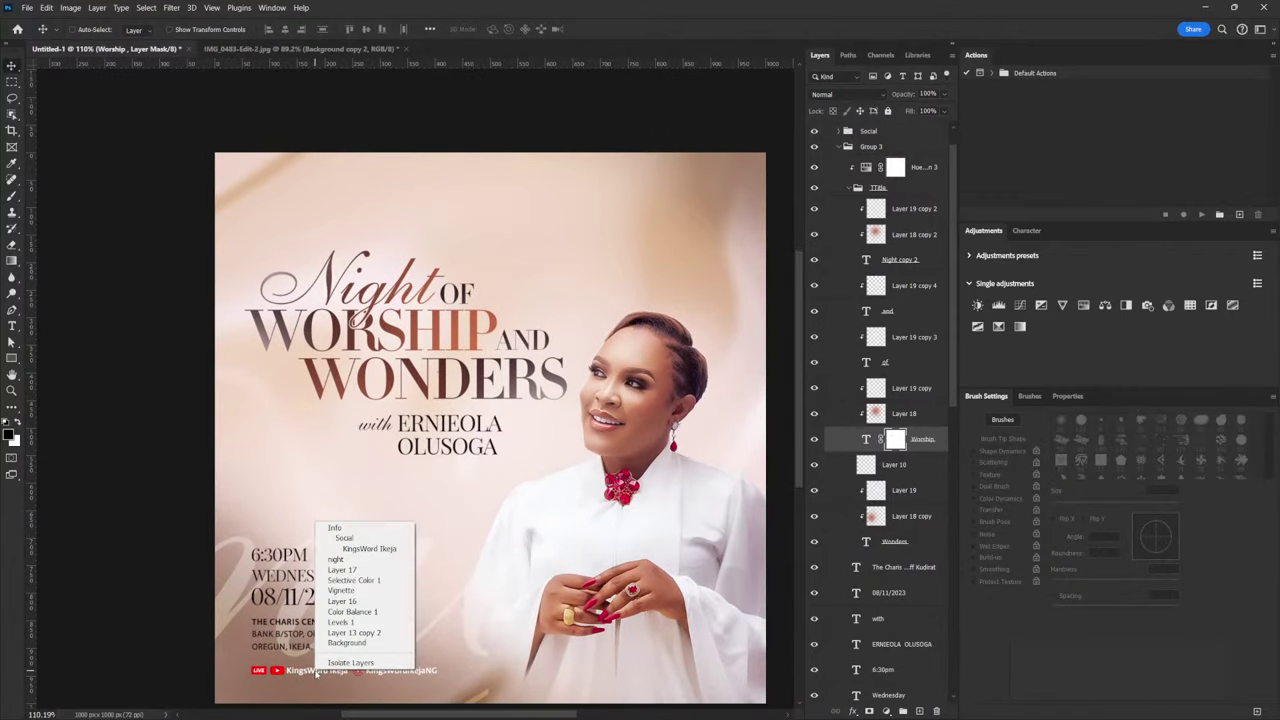
left_click(388, 553)
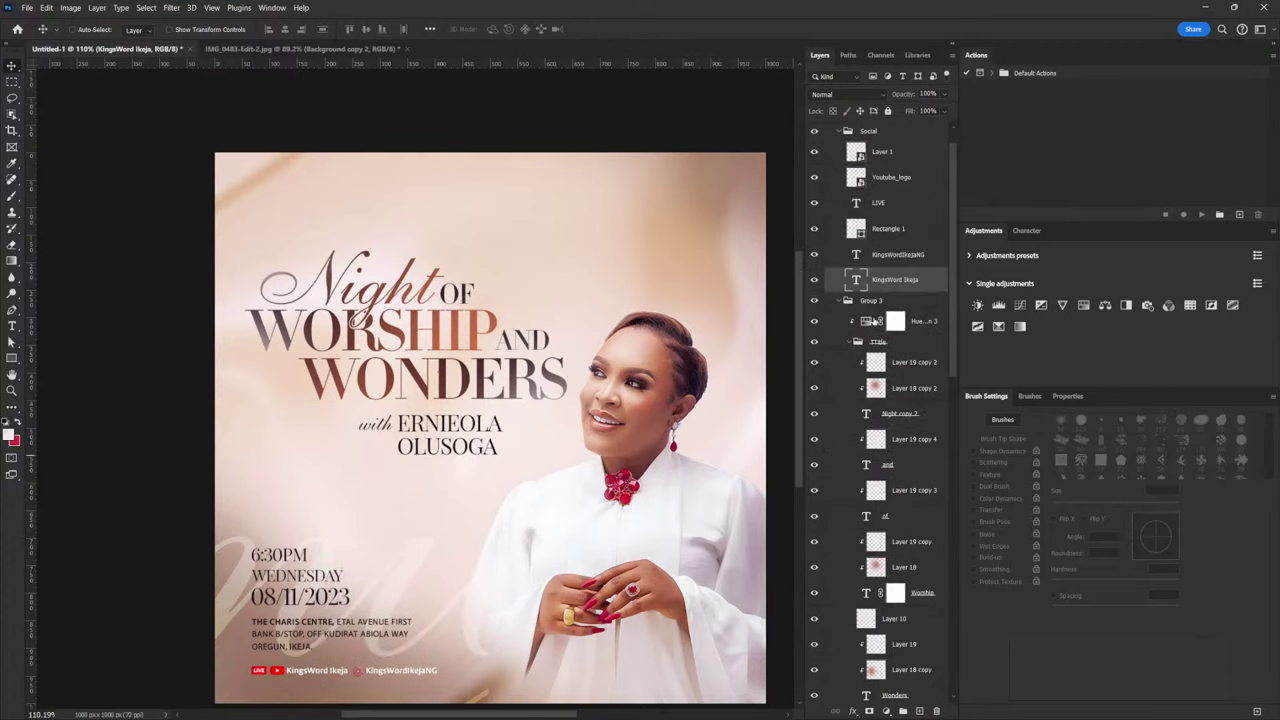
left_click(893, 260, "ctrl")
Set their text colour to black 000000 in Properties, then collapse Group 3
left_click(1077, 404)
left_click(1073, 538)
left_click_drag(889, 560, 779, 590)
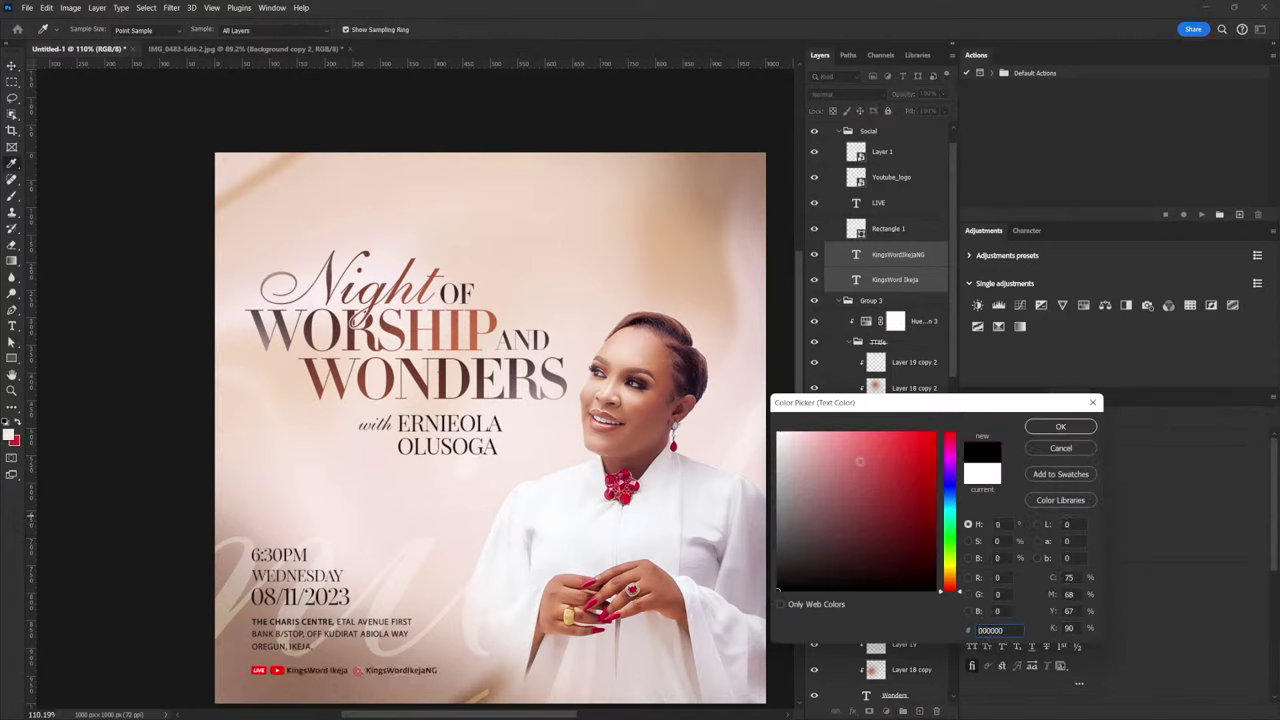
left_click_drag(771, 427, 761, 420)
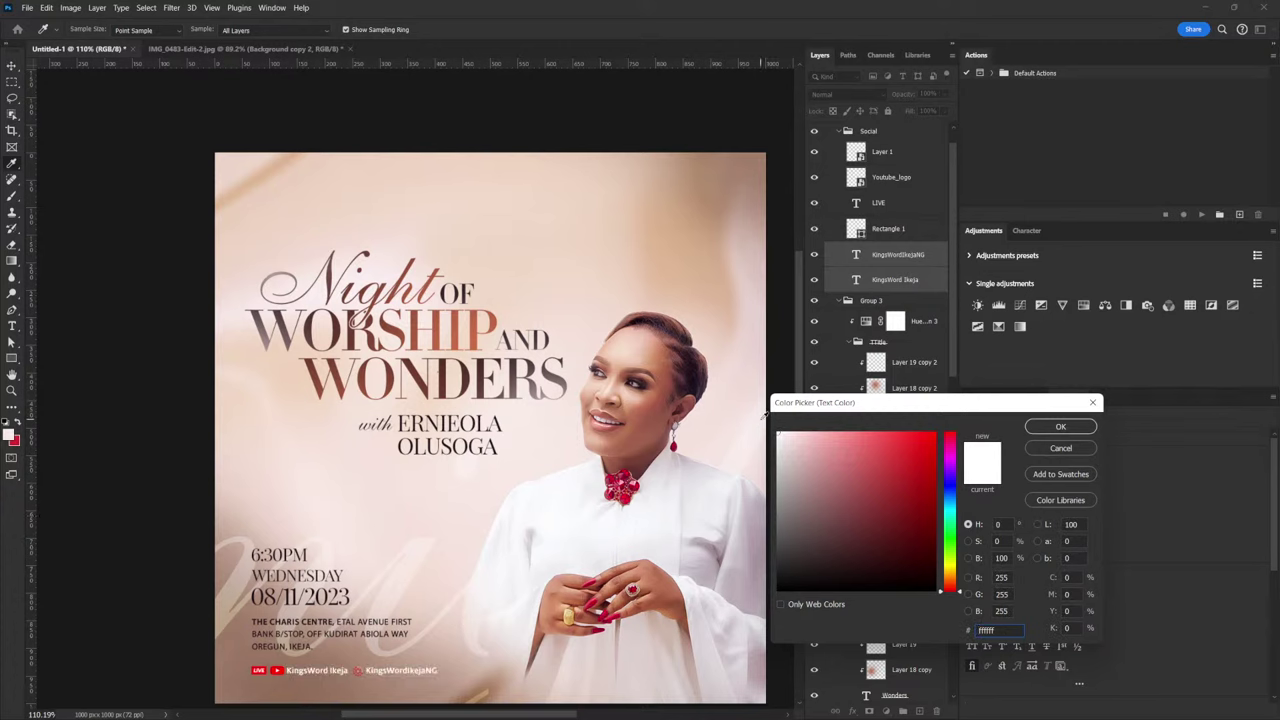
left_click(1048, 432)
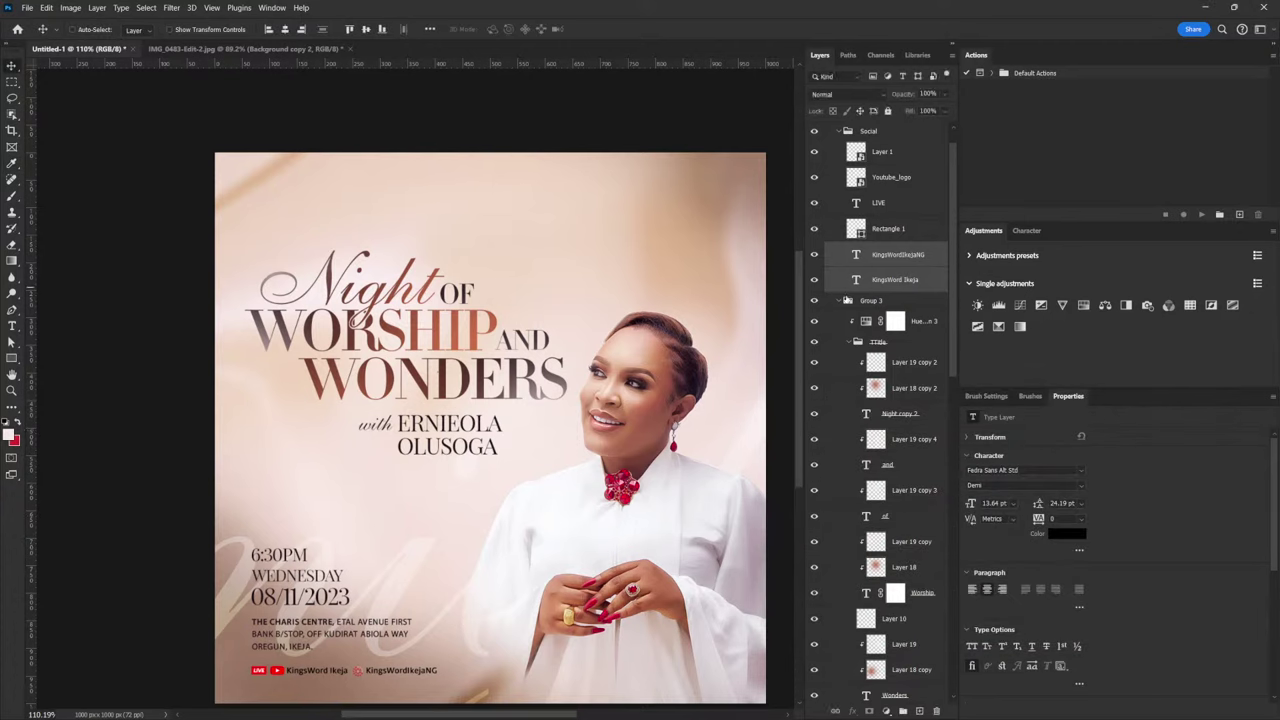
left_click(847, 301)
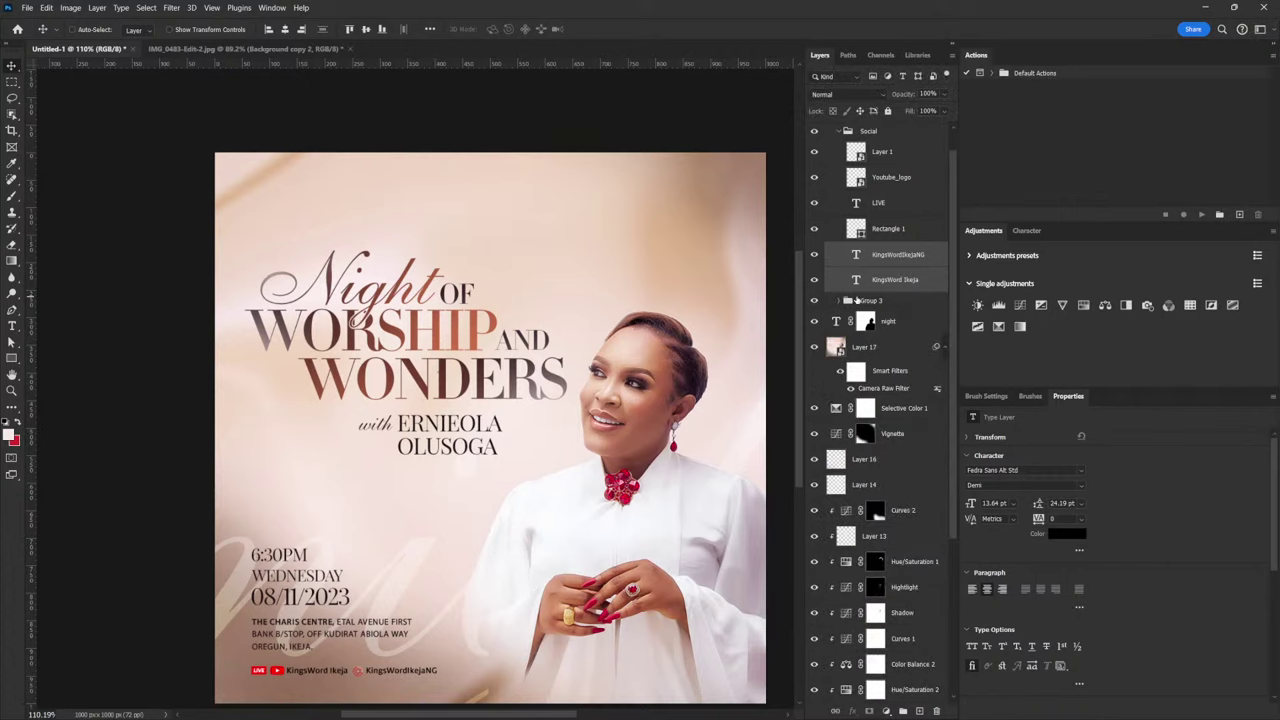
Narrow the Social handles group slightly from the right with Free Transform
left_click(839, 131)
left_click(860, 131)
key("ctrl+t")
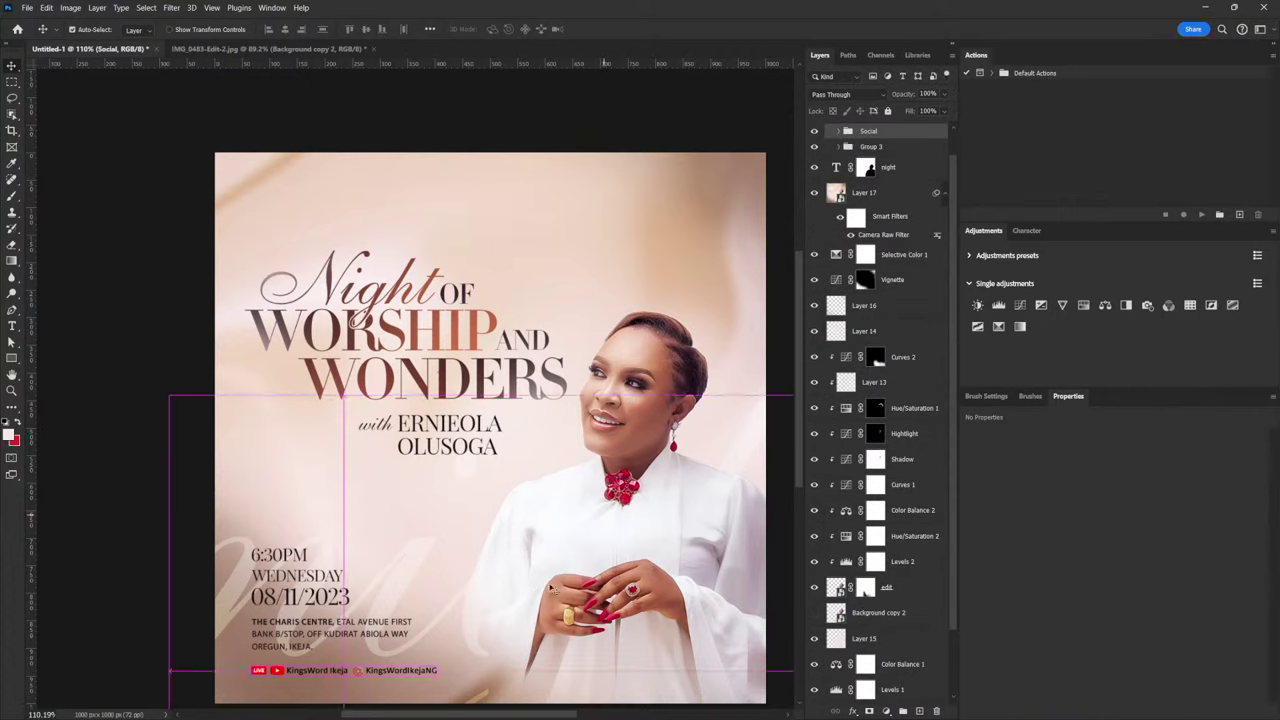
left_click_drag(433, 672, 418, 672)
key("Return")
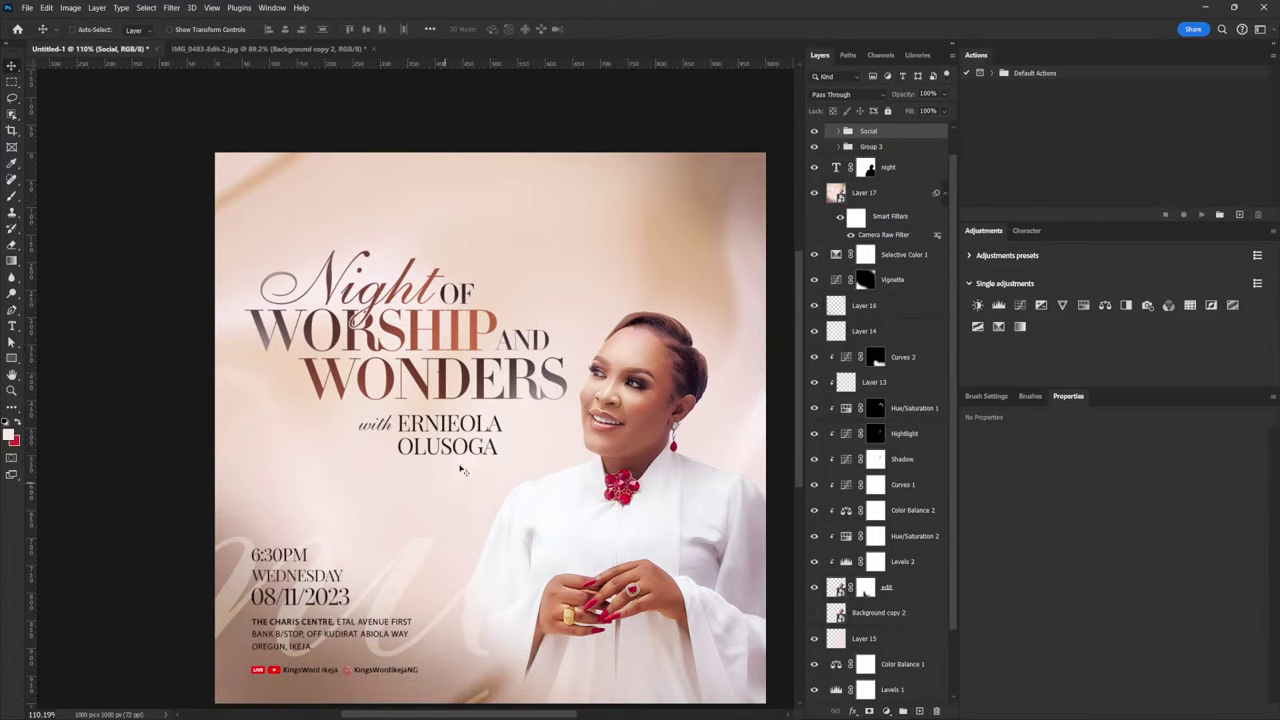
scroll(464, 423, "down", 2)
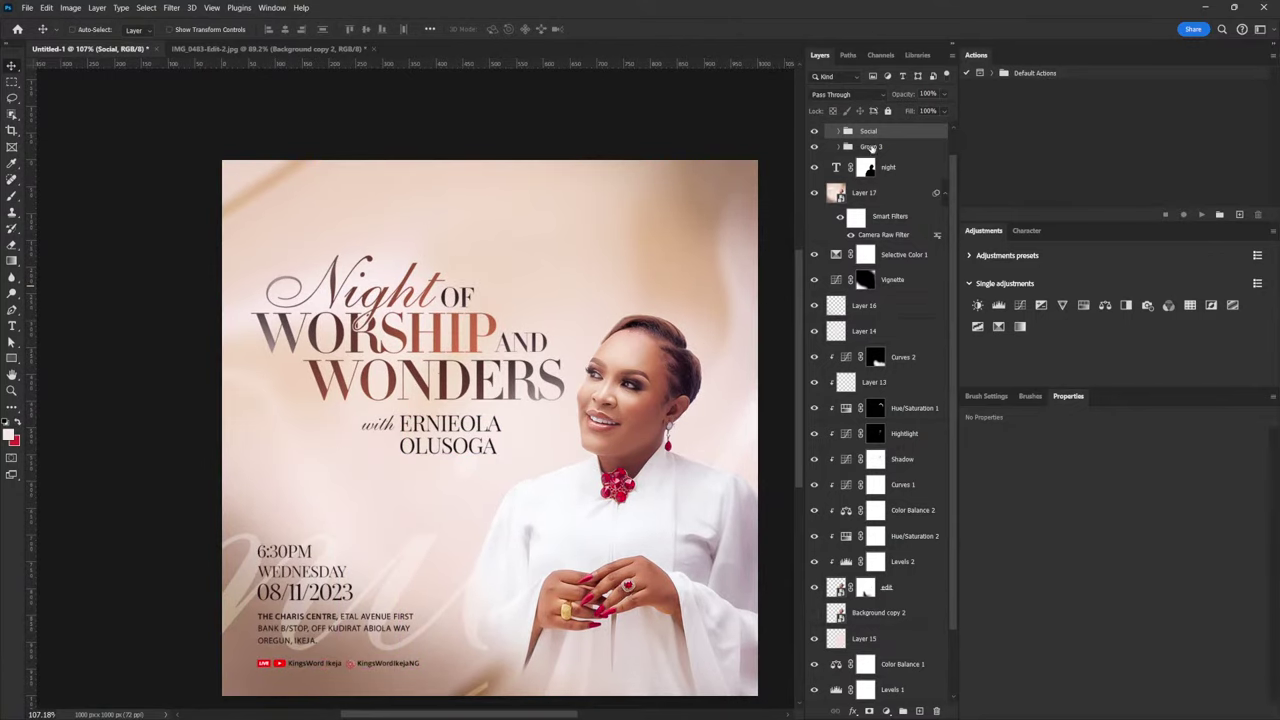
Select the title group with the 'with' and minister-name lines and shift them down together
left_click(872, 147)
left_click(840, 147)
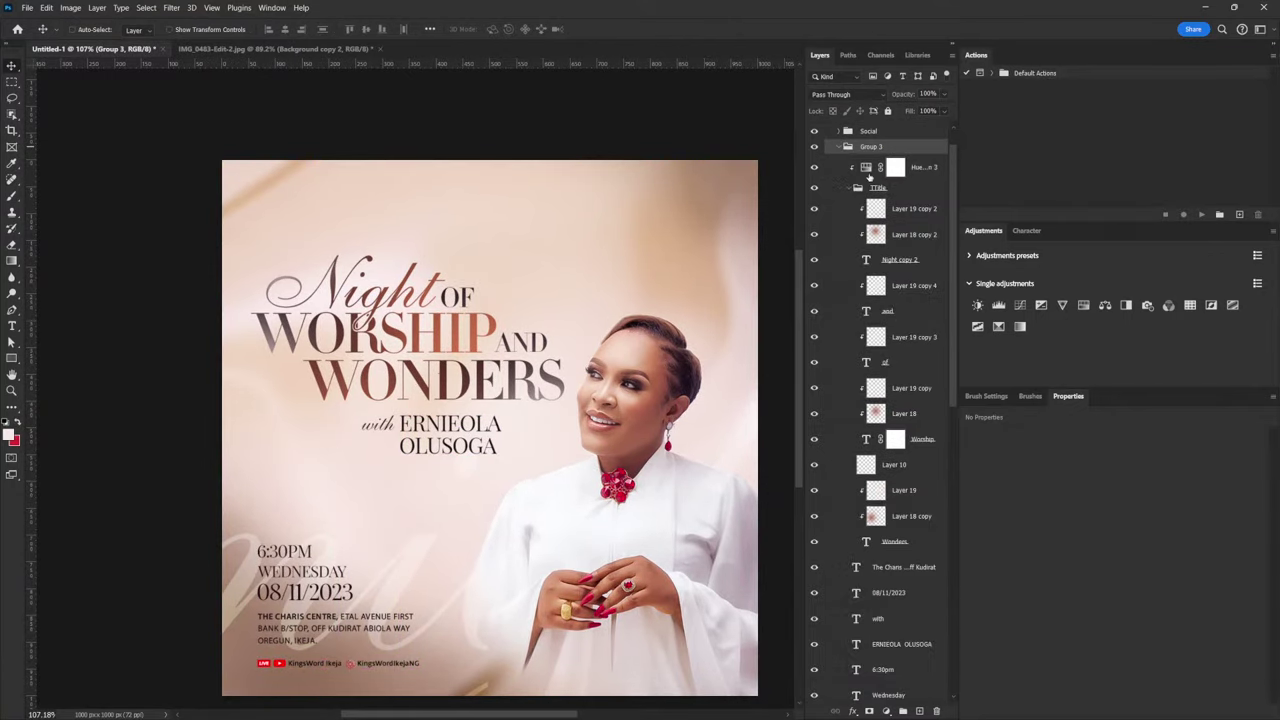
left_click(847, 190)
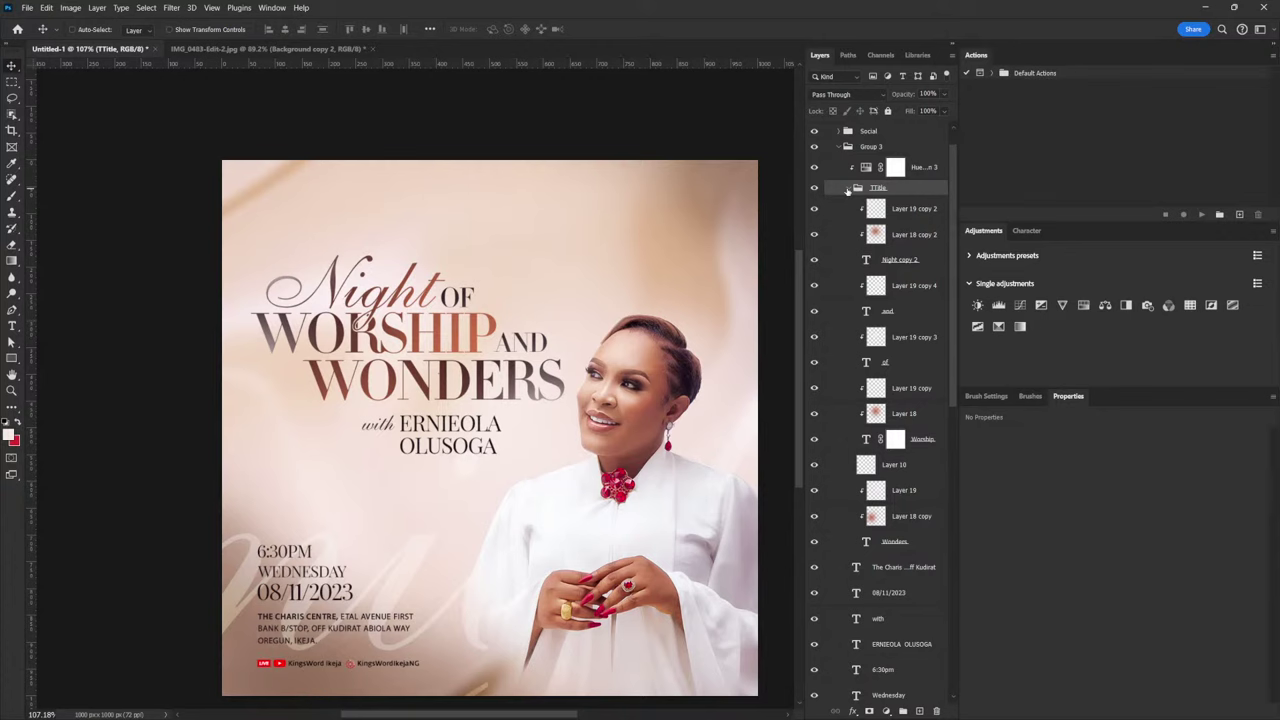
left_click(848, 189)
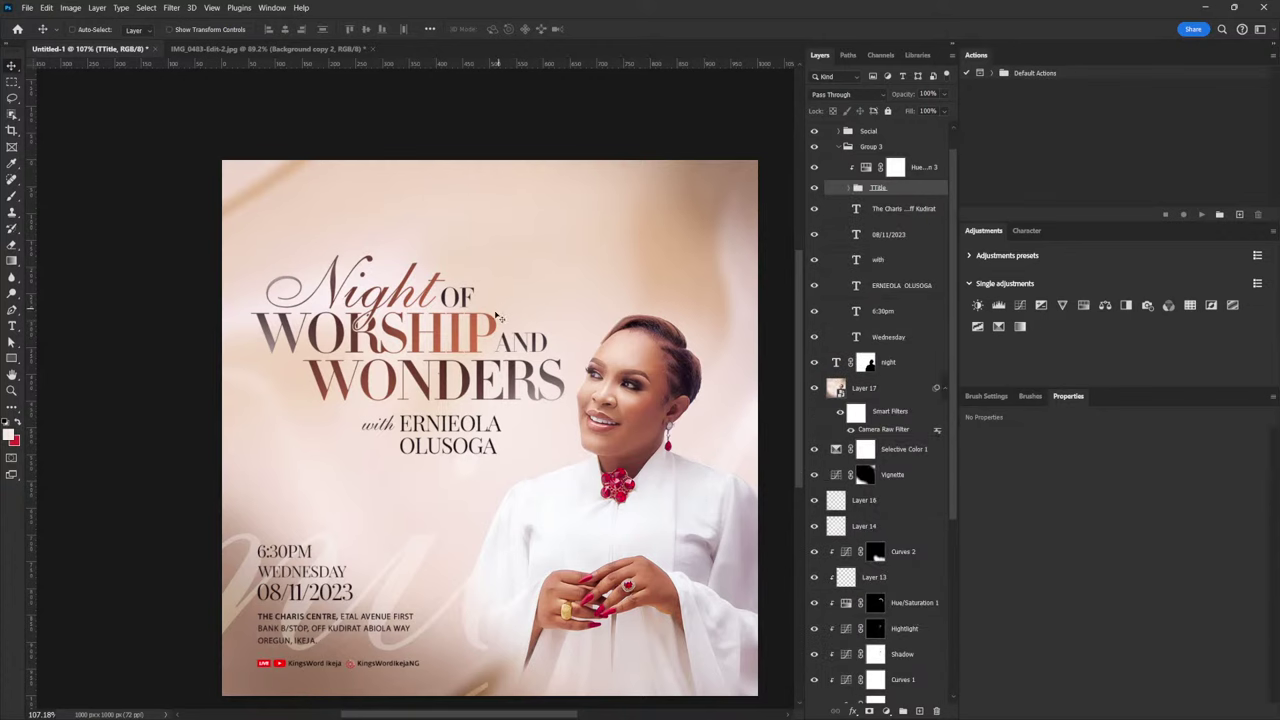
left_click_drag(418, 349, 418, 372)
key("ctrl+z")
left_click(897, 287, "ctrl")
left_click(895, 260, "ctrl")
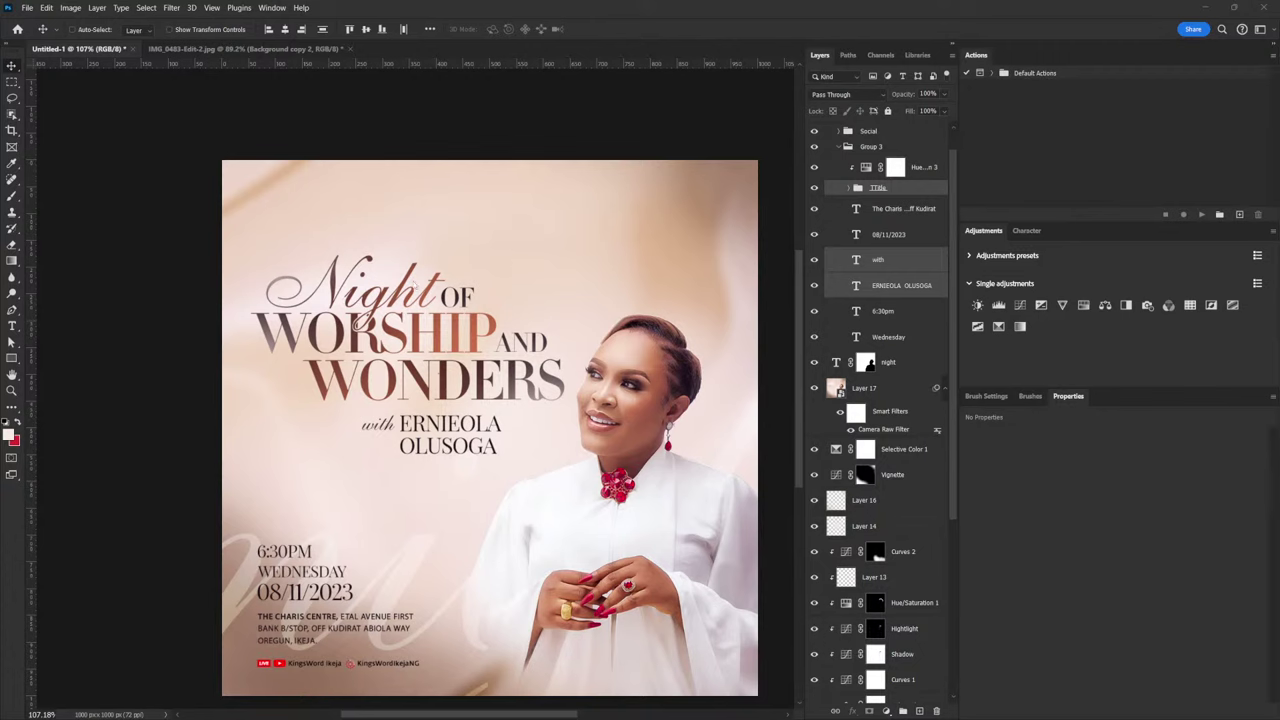
left_click_drag(448, 343, 425, 366)
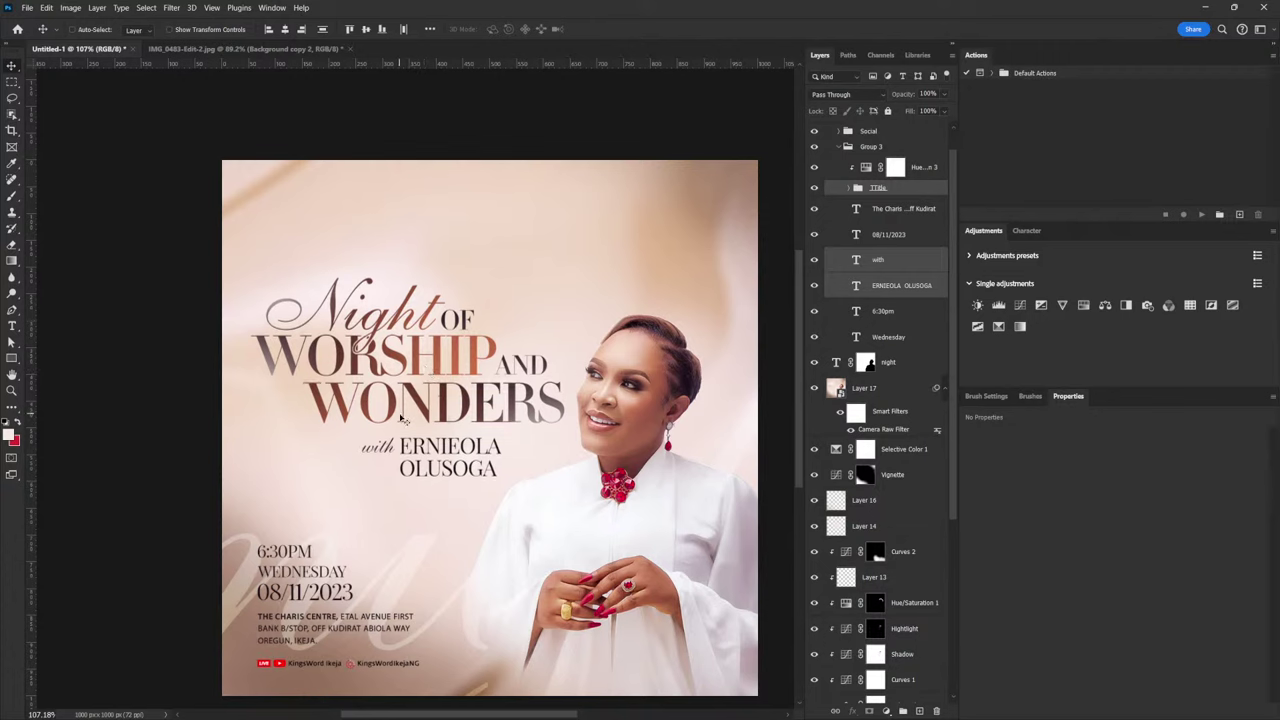
Shorten the WEDNESDAY text to 'WED.'
right_click(310, 578)
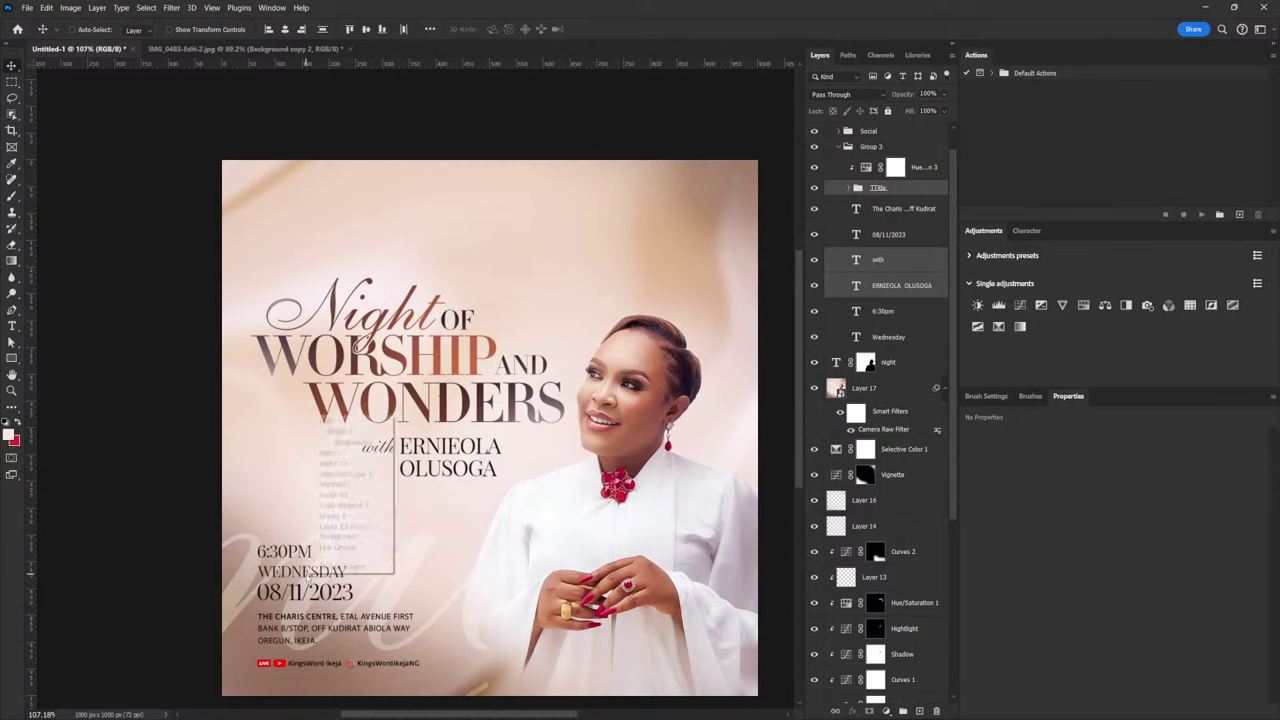
left_click(369, 444)
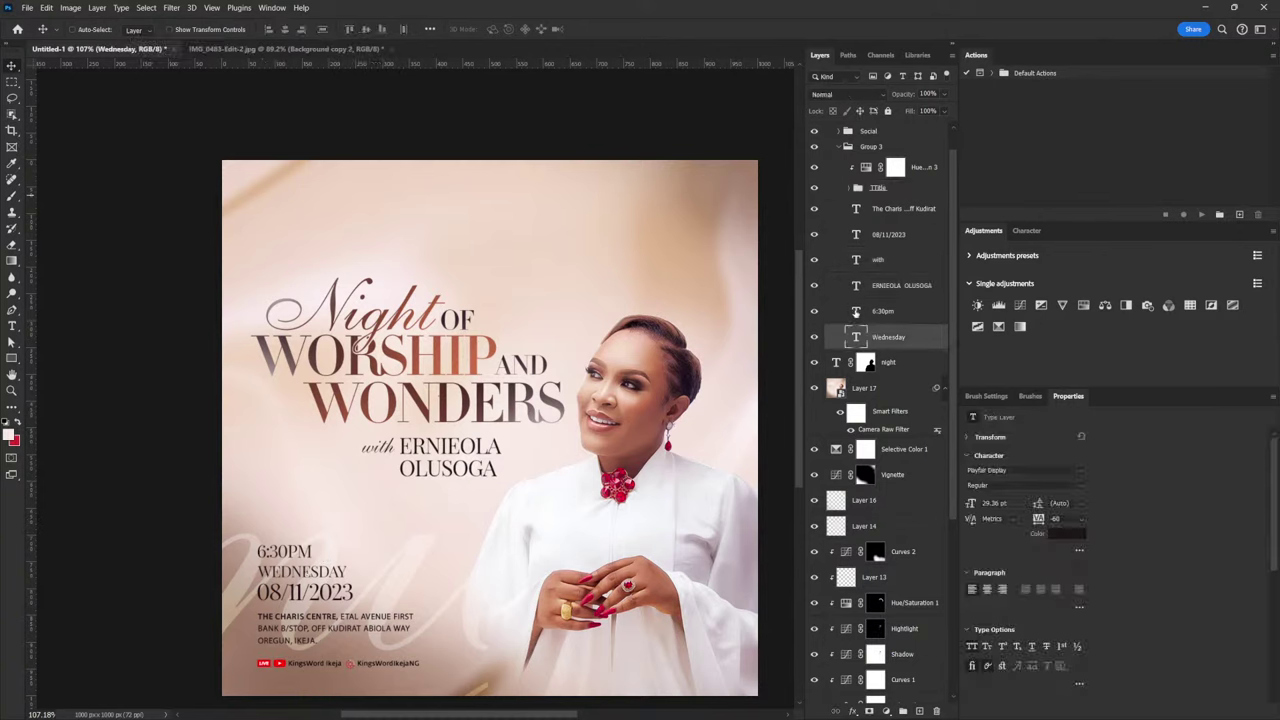
double_click(316, 576)
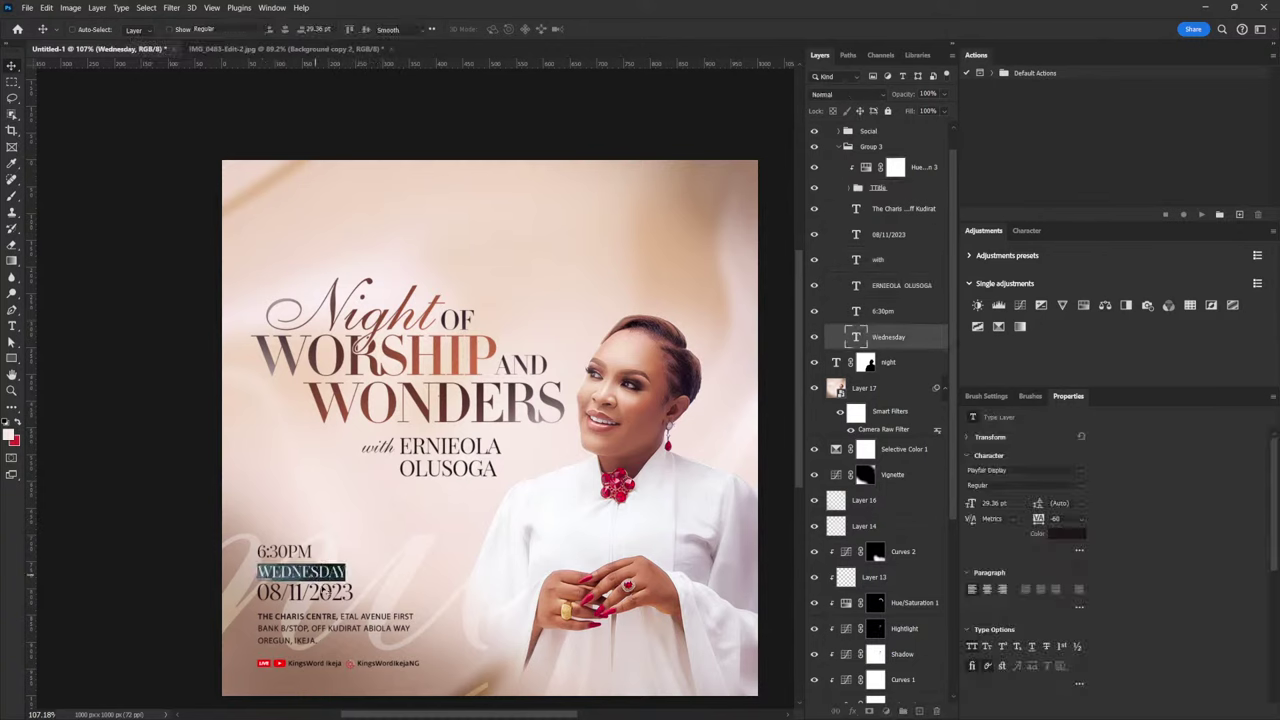
left_click_drag(290, 572, 368, 568)
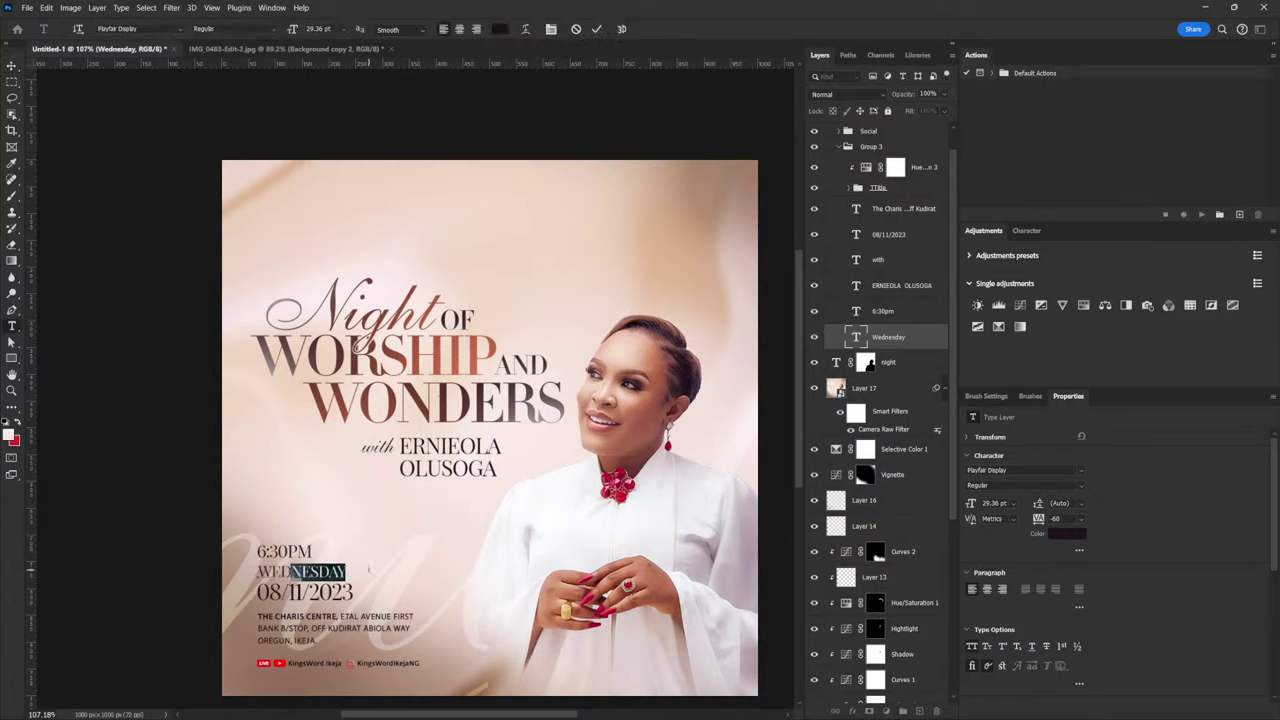
type(".")
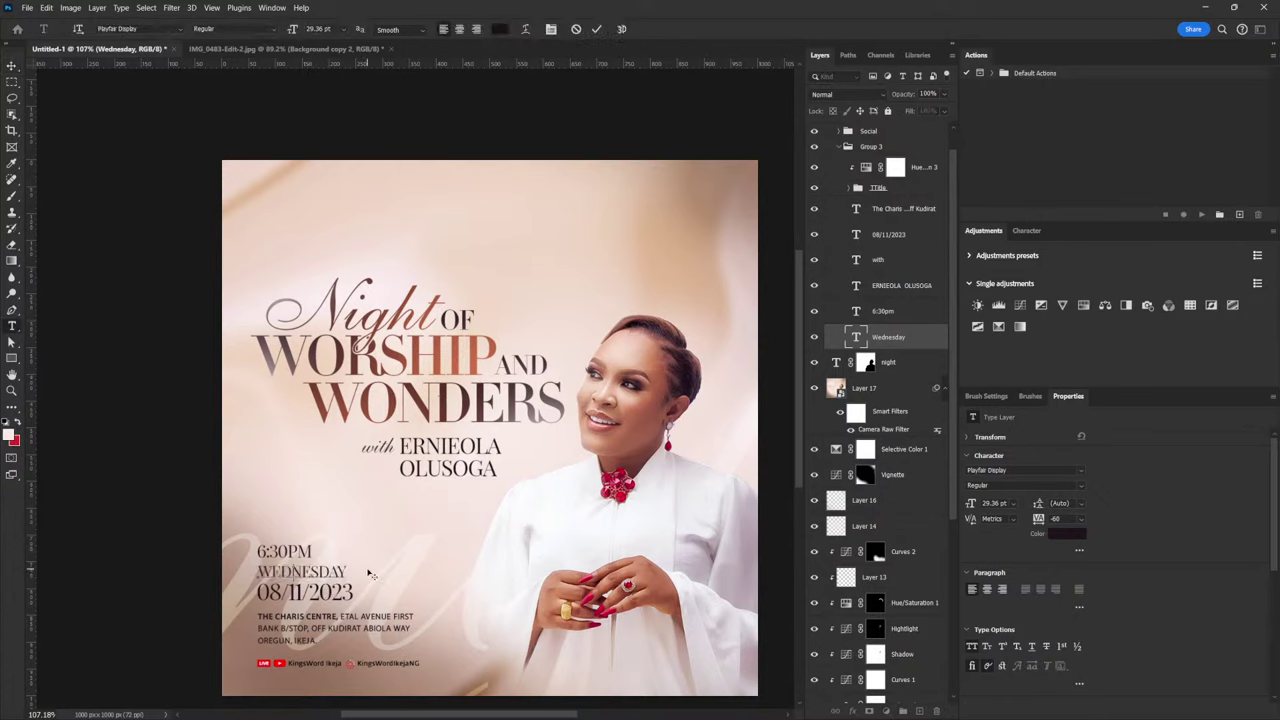
Empty the 6:30PM layer and replace the day line with 'WED. 6:30PM'
left_click(876, 316)
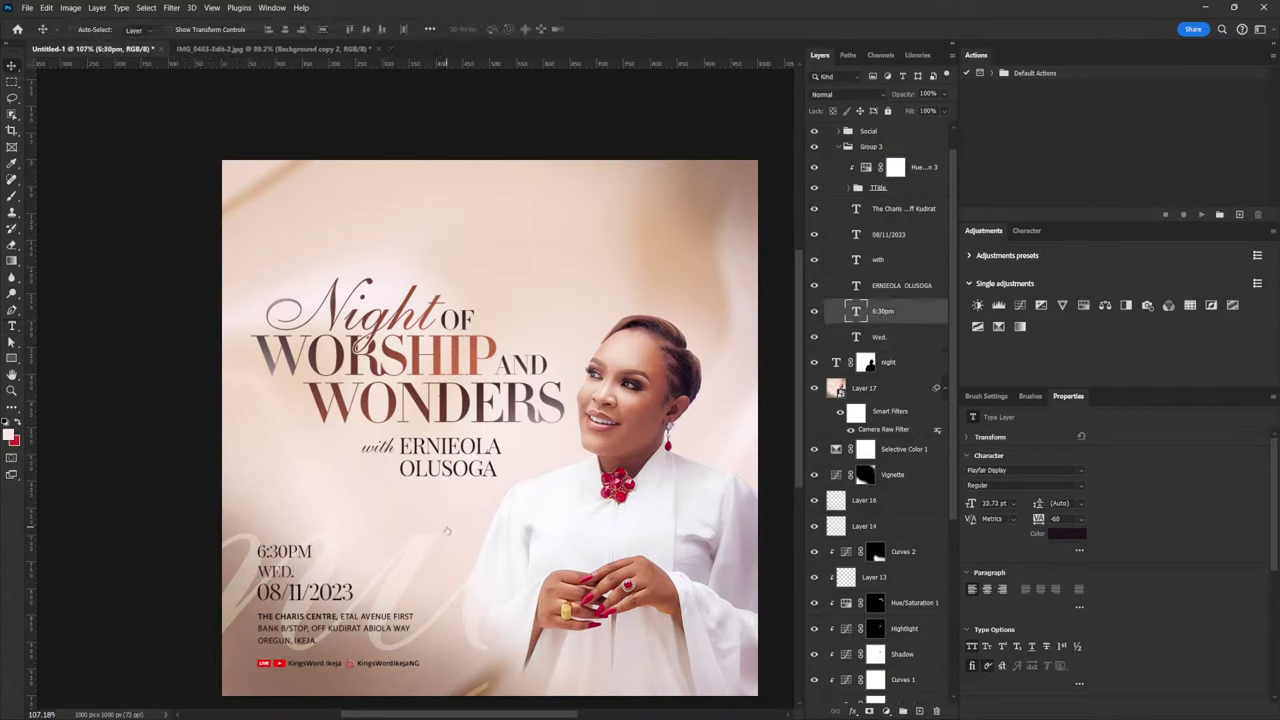
key("Return")
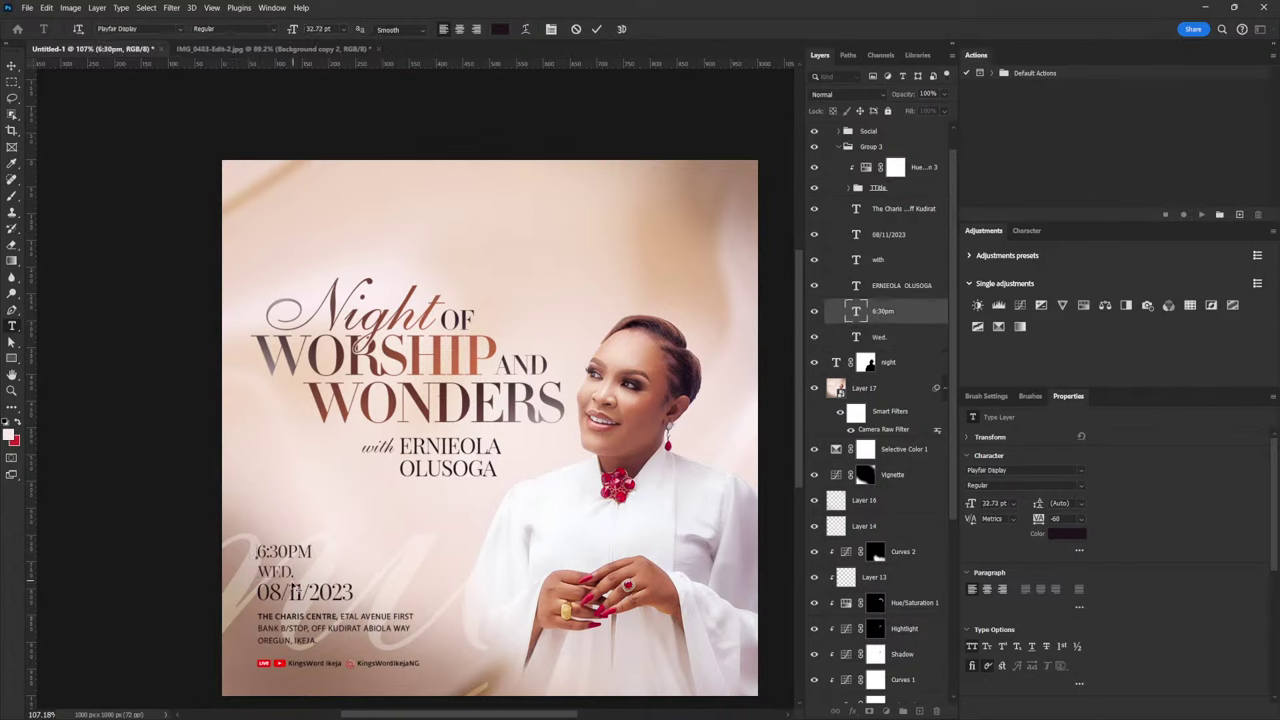
key("BackSpace")
left_click(897, 337)
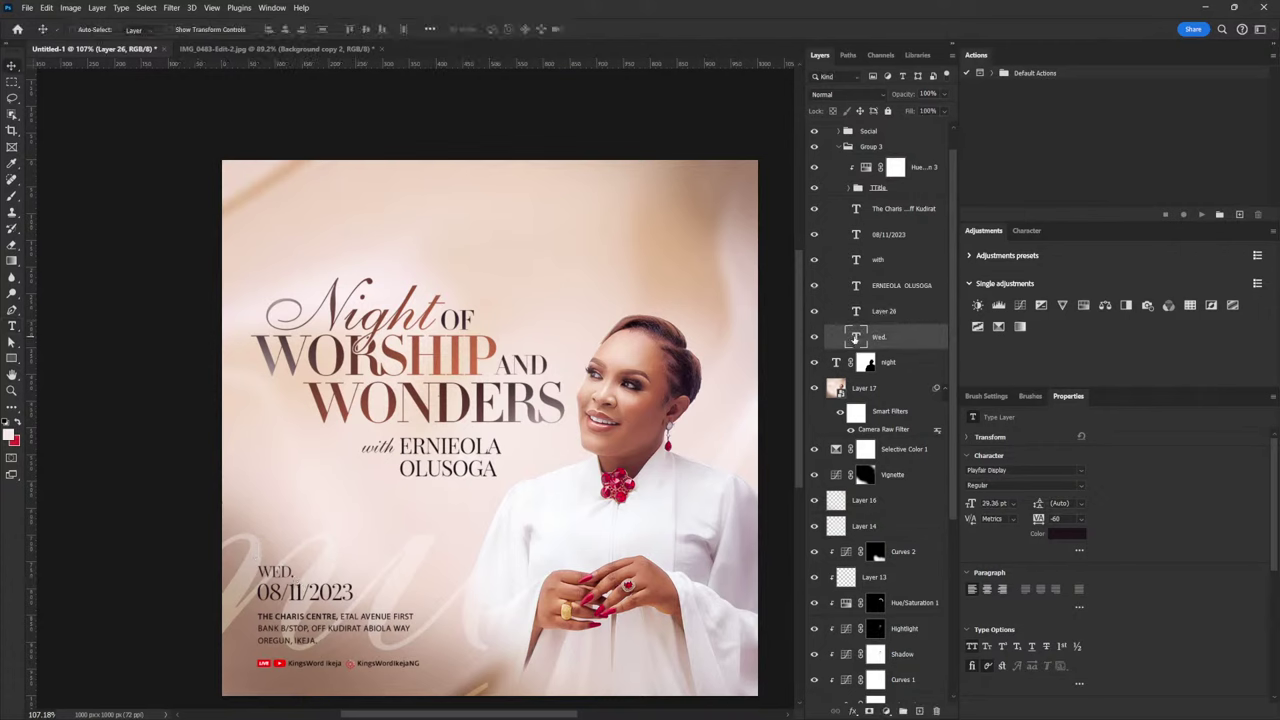
key("Return")
left_click(299, 574)
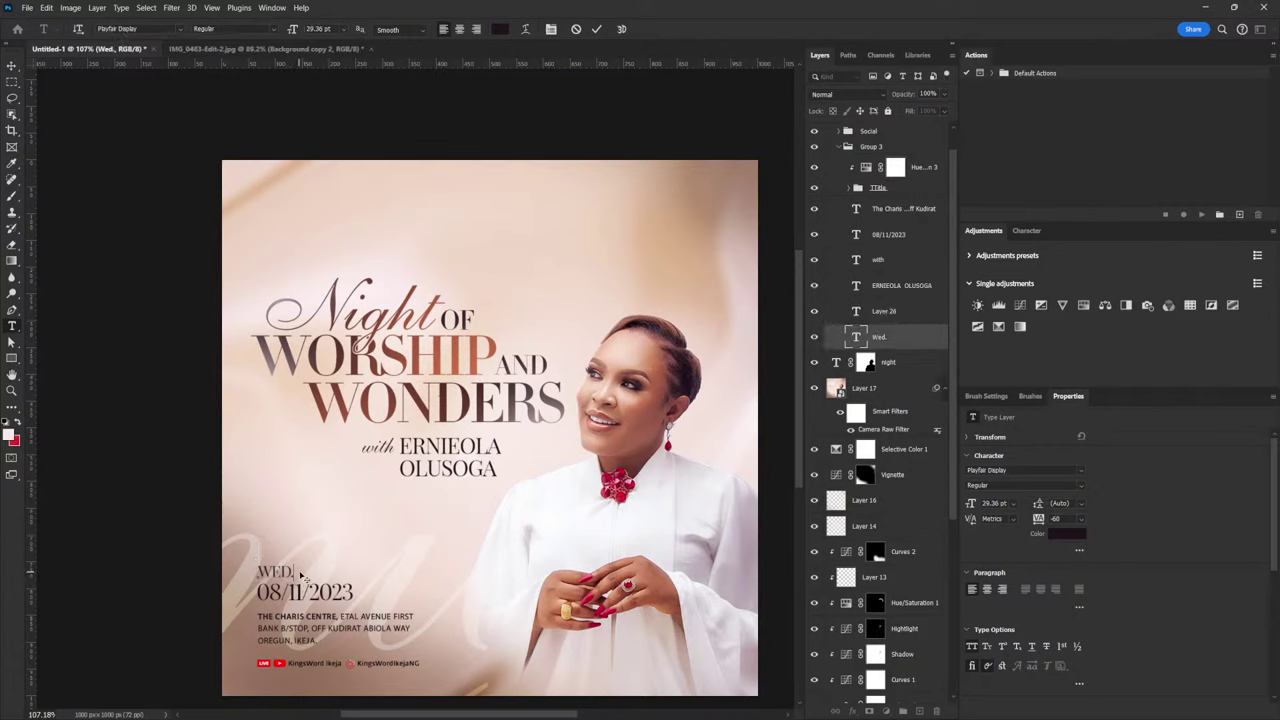
key("ctrl+a")
type("WED. 6:30PM")
left_click(14, 66)
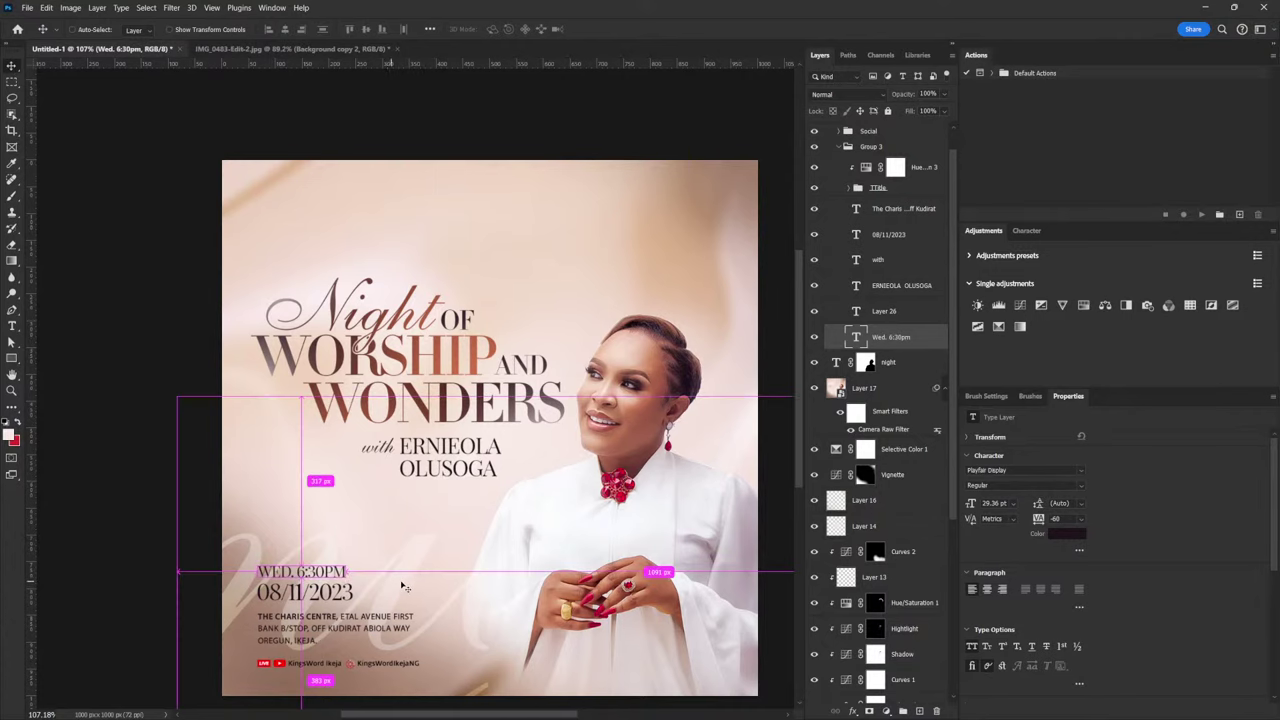
key("ctrl+1")
scroll(436, 520, "up", 1)
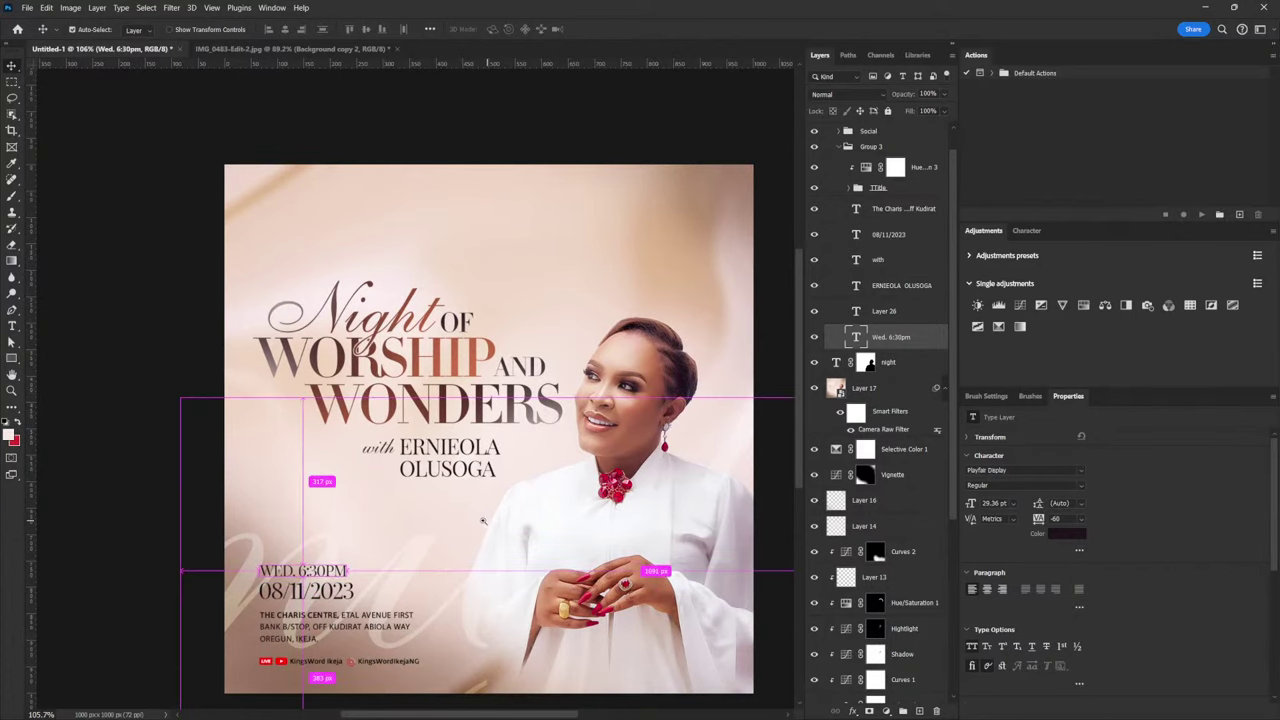
scroll(484, 522, "down", 2)
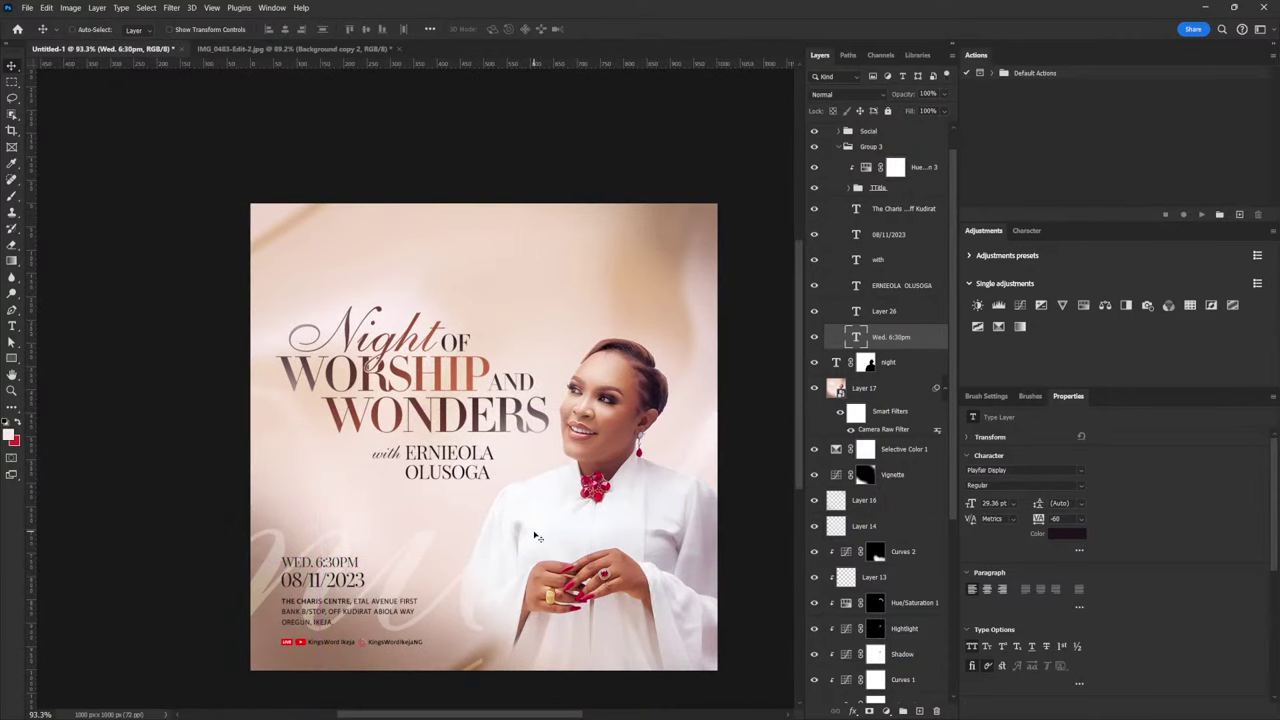
left_click(883, 369)
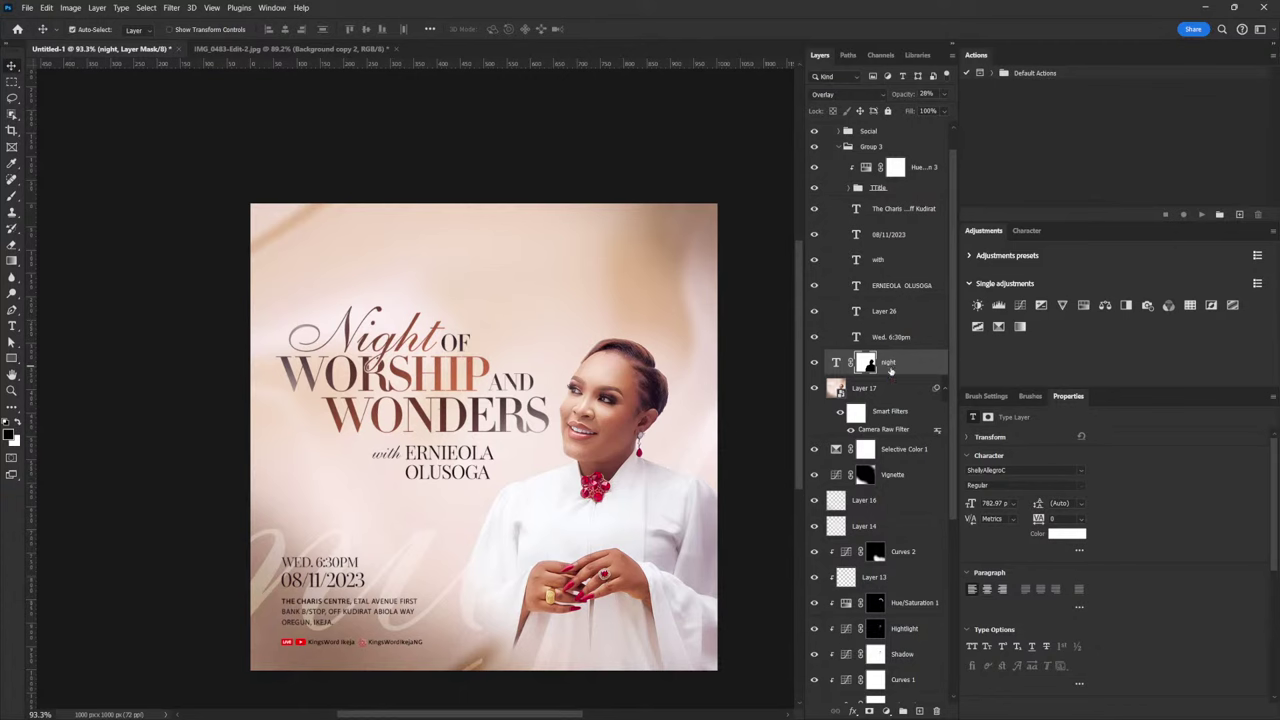
Duplicate the night script layer and delete its layer mask
key("ctrl+j")
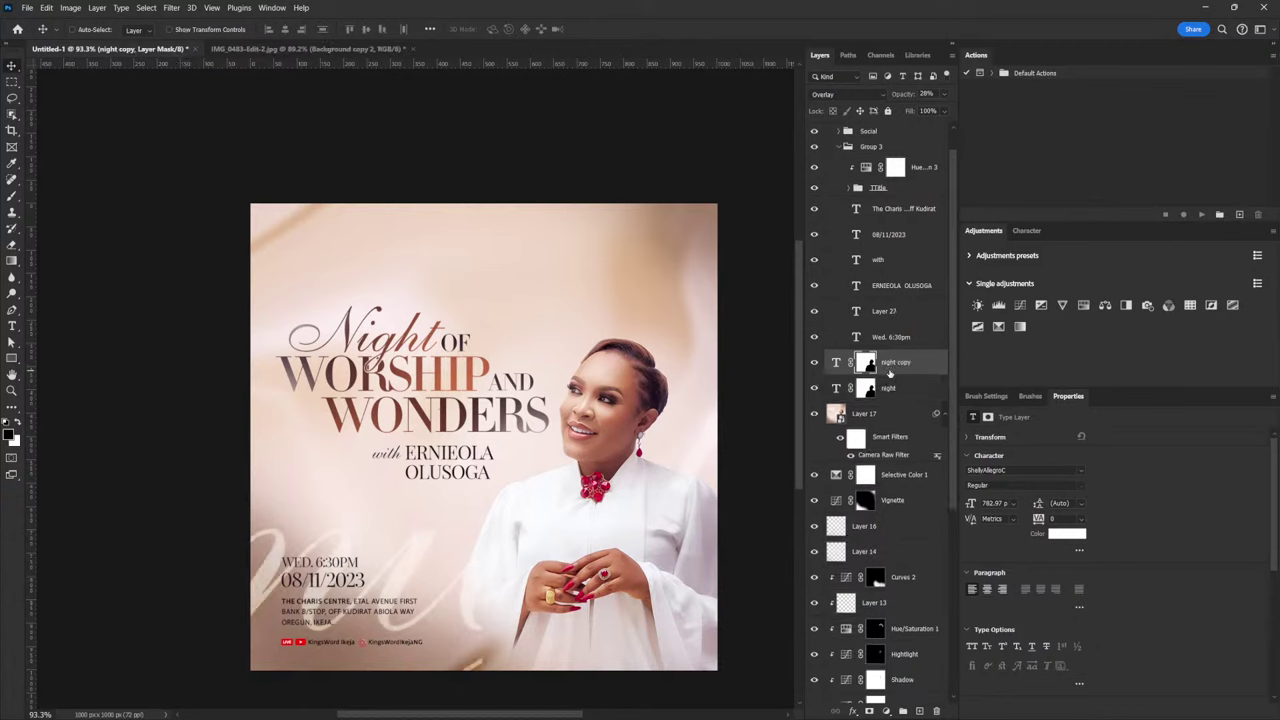
left_click(866, 390)
left_click_drag(866, 390, 938, 711)
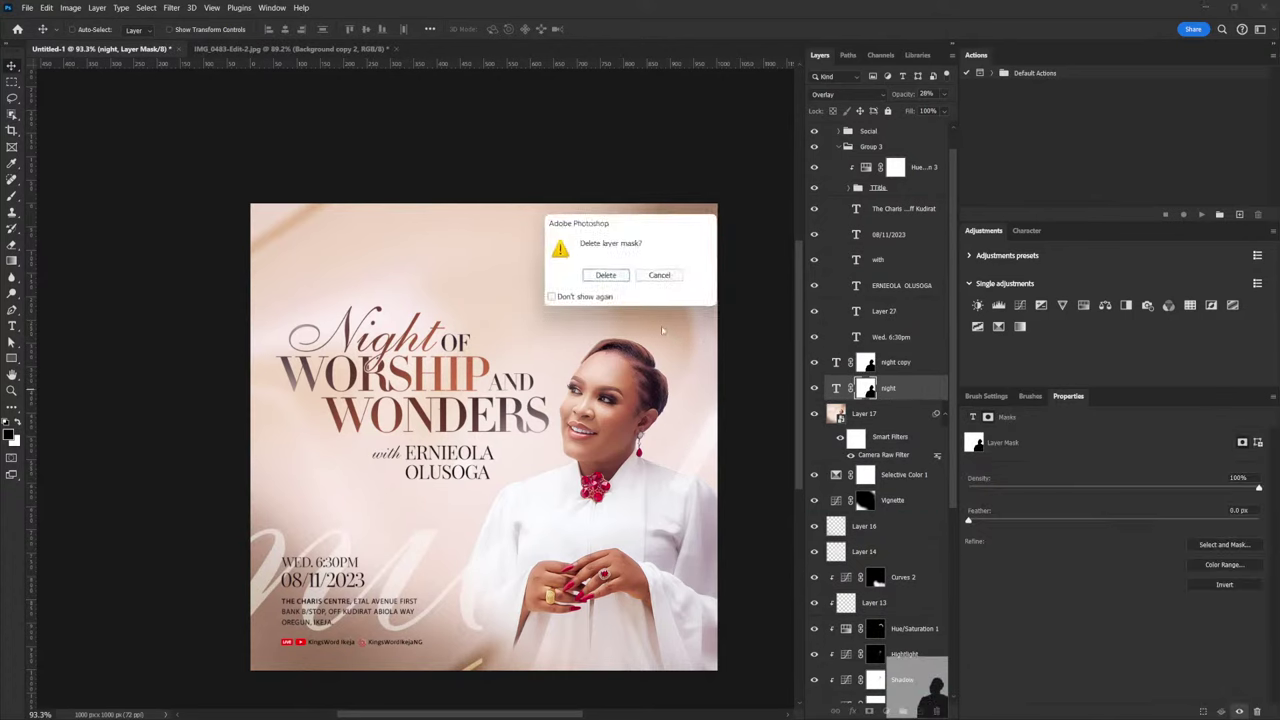
left_click(606, 275)
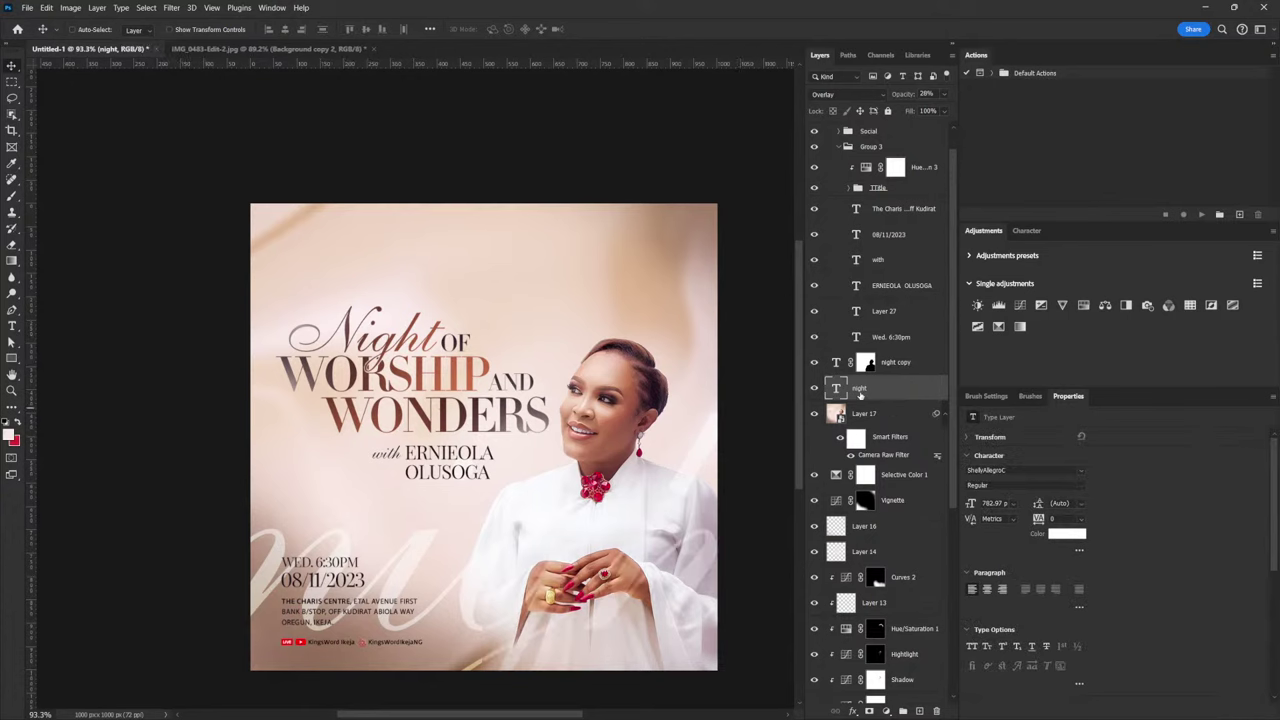
Move the night script into the flyer's upper-right area behind the title
left_click_drag(452, 641, 643, 347)
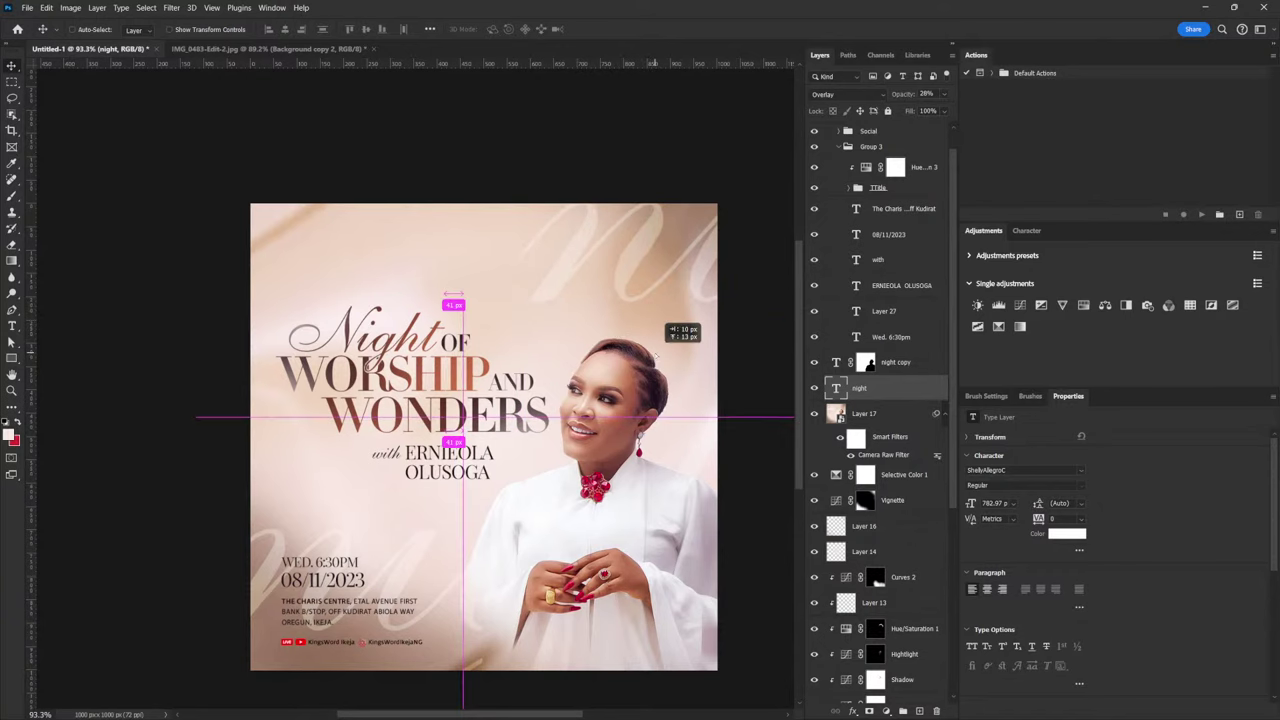
scroll(490, 397, "down", 2)
scroll(490, 397, "up", 2)
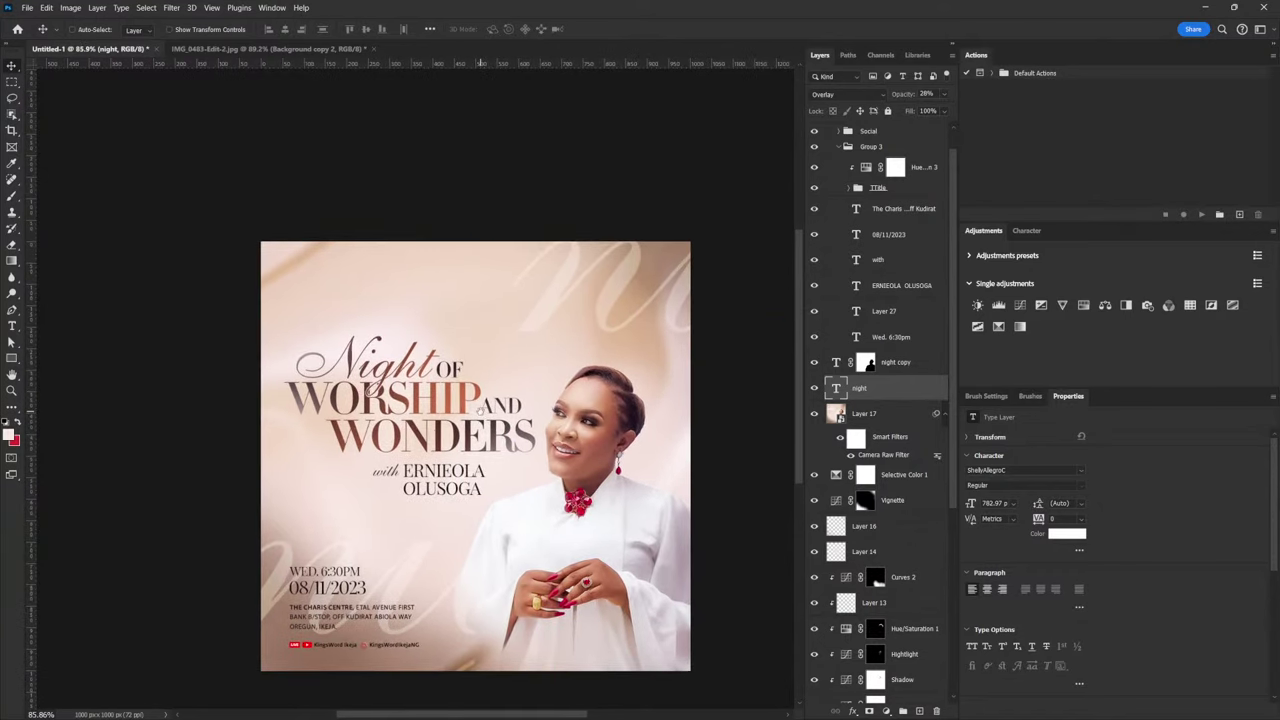
scroll(510, 385, "down", 1)
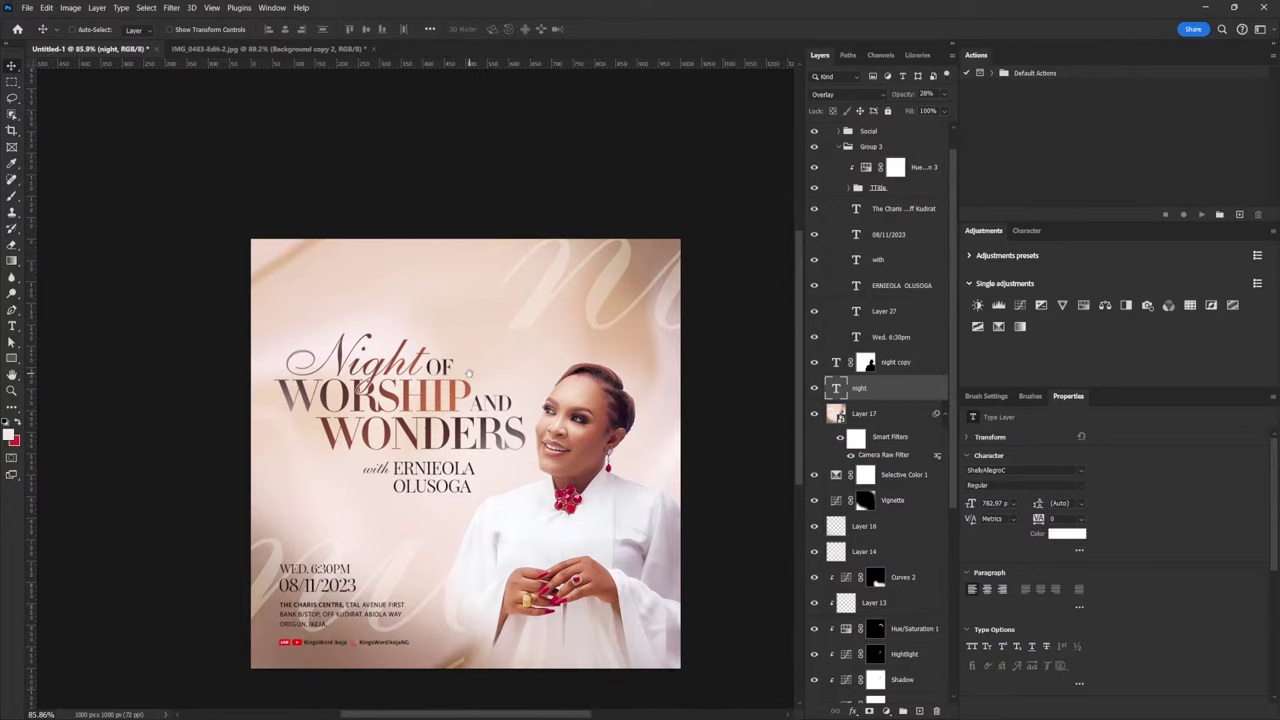
left_click_drag(510, 385, 502, 386)
scroll(418, 428, "up", 1)
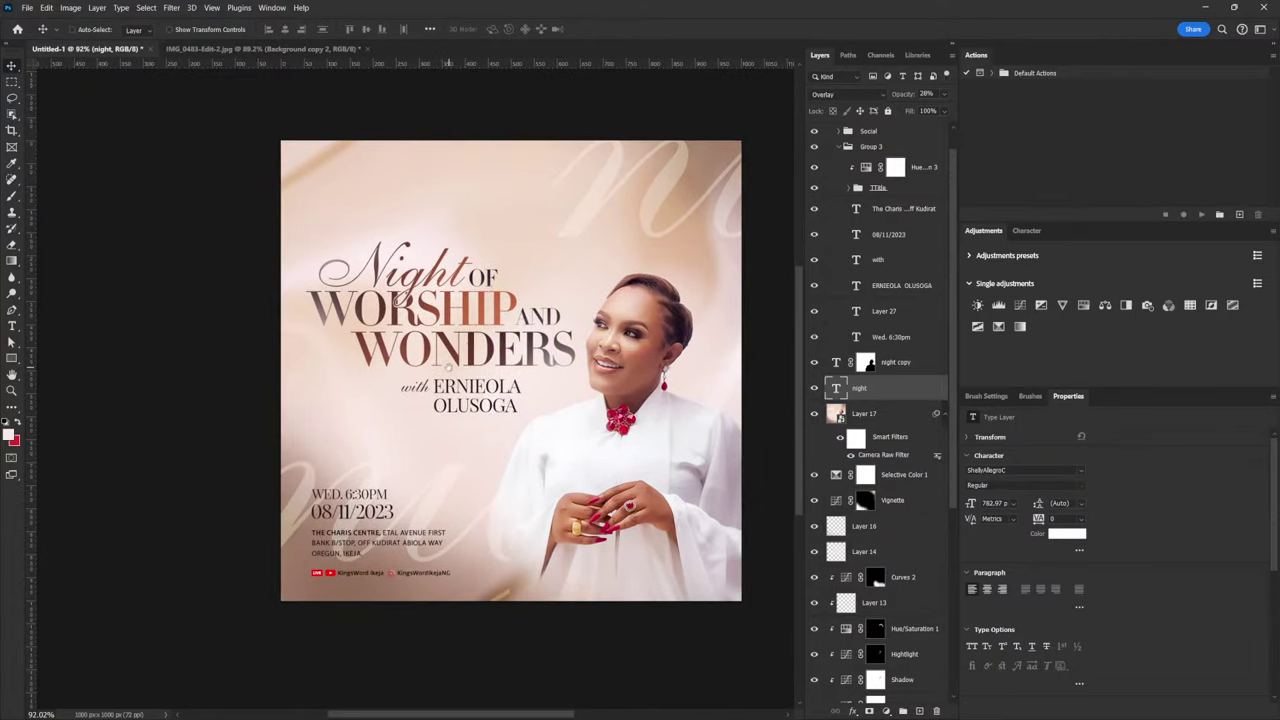
scroll(497, 327, "up", 1)
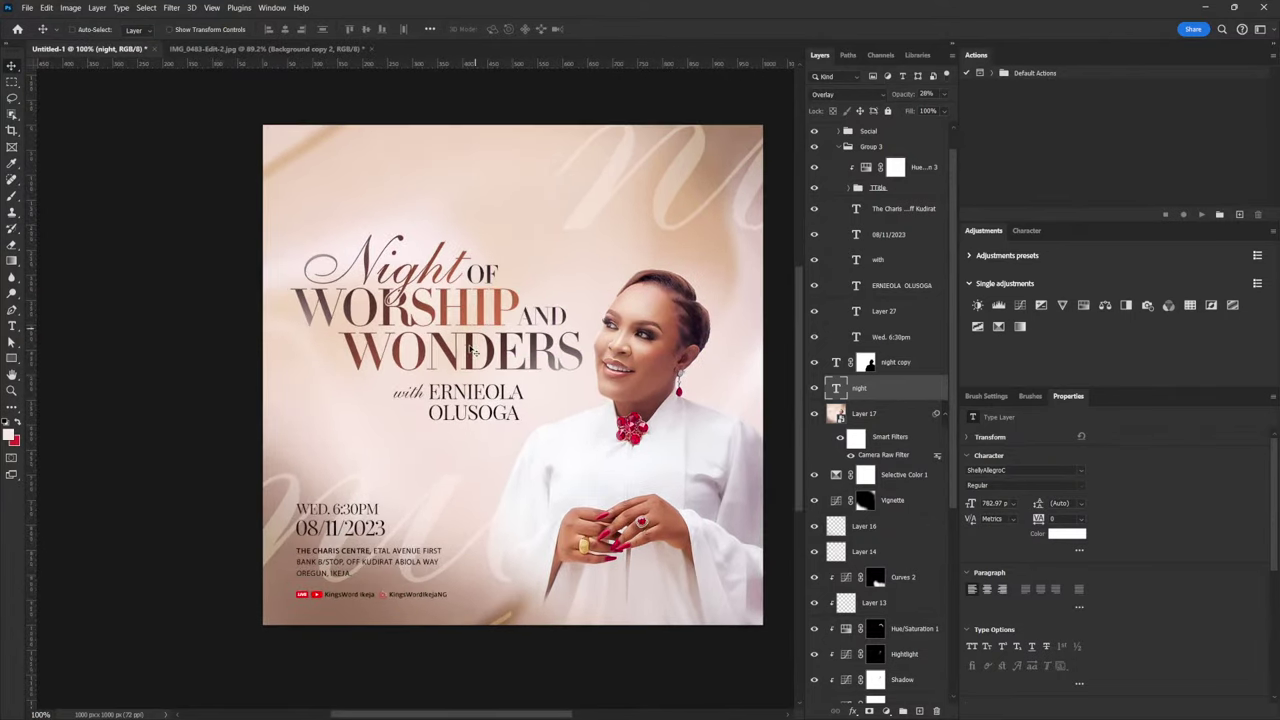